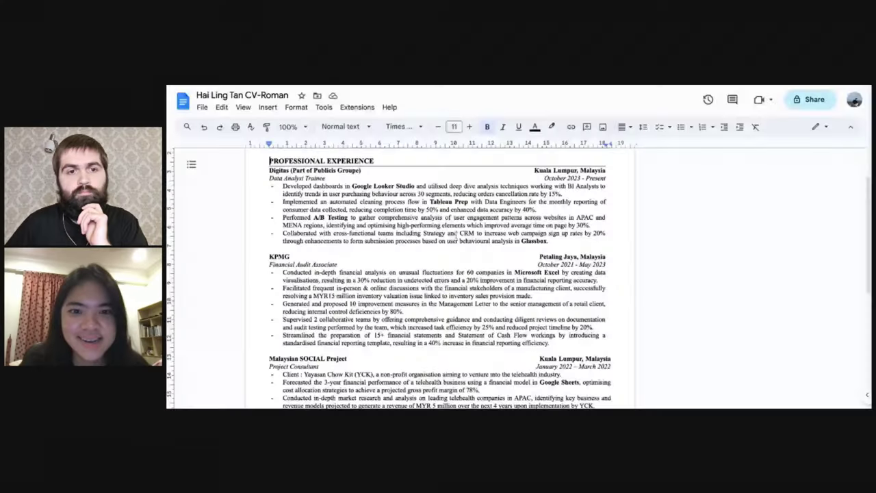
Step: Set the CV's General access to 'Anyone with the link' with the Editor role
scroll(456, 235, up, 2)
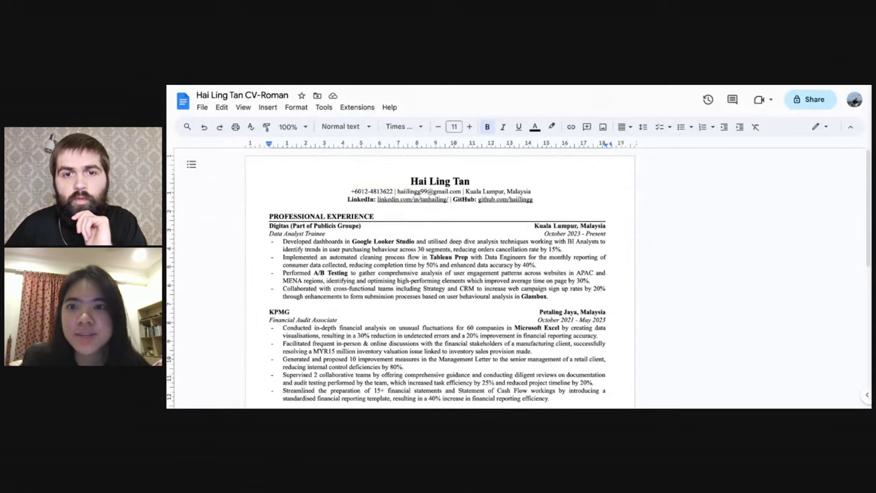
click(807, 100)
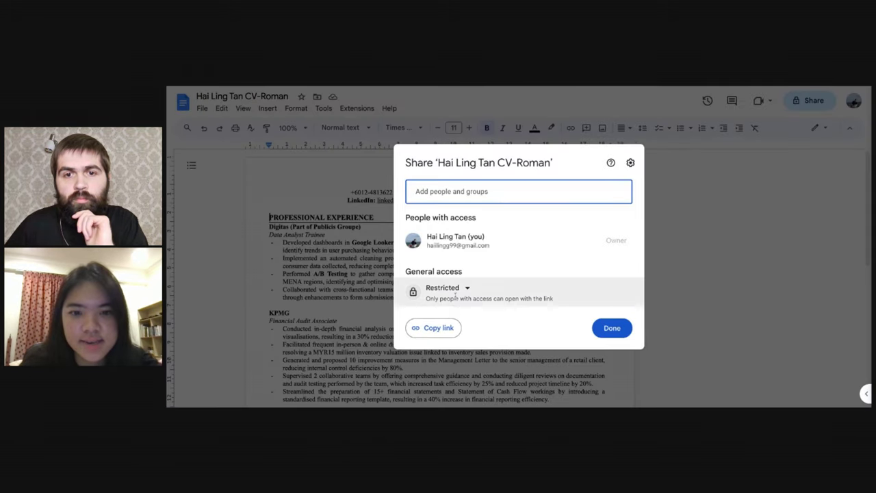
click(455, 289)
click(461, 332)
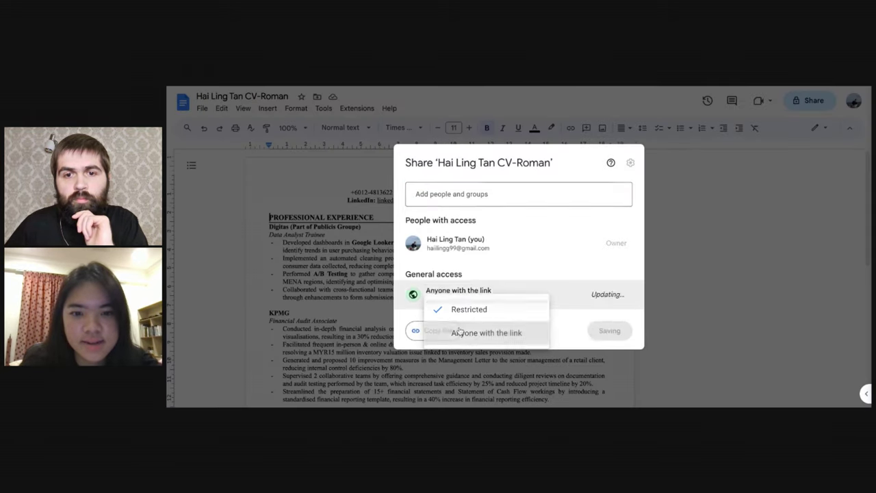
click(616, 293)
click(619, 264)
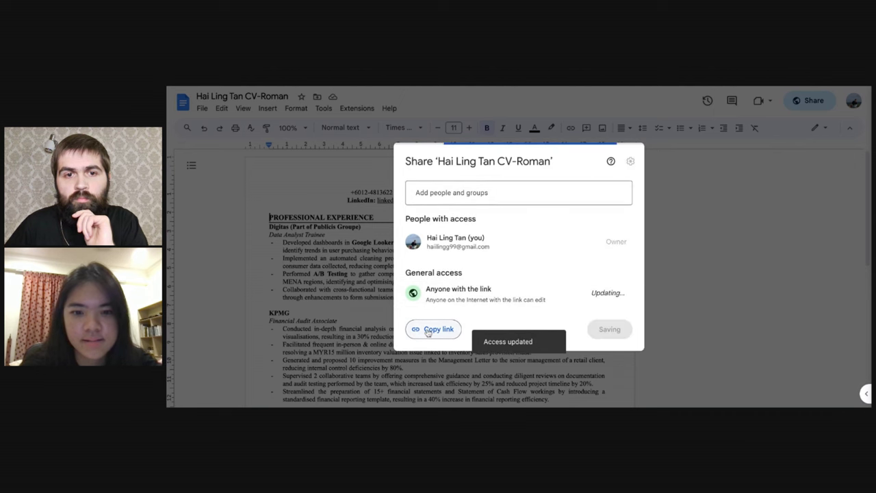
click(615, 330)
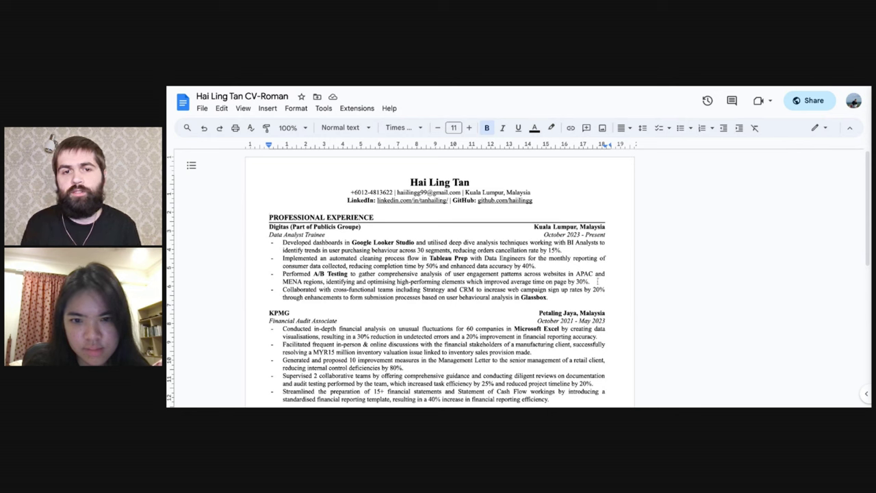
Step: Add the comment 'what tools?' to the A/B Testing bullet under Digitas
drag(592, 279, 282, 274)
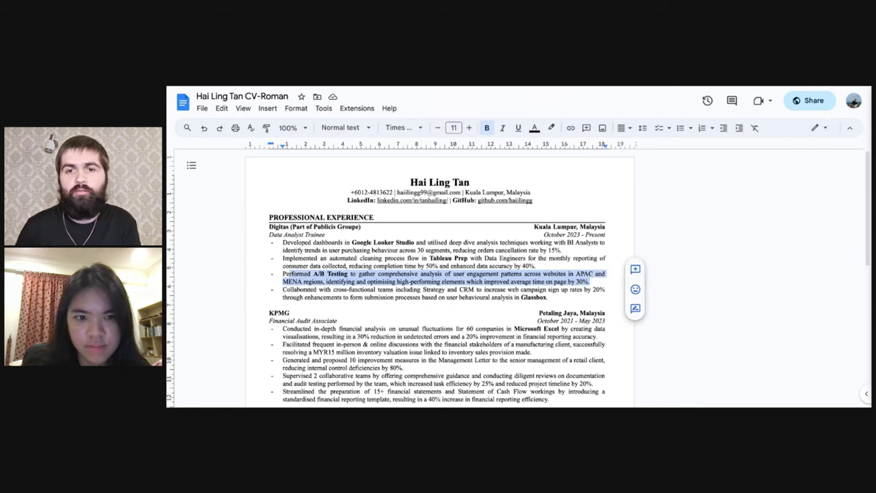
click(635, 269)
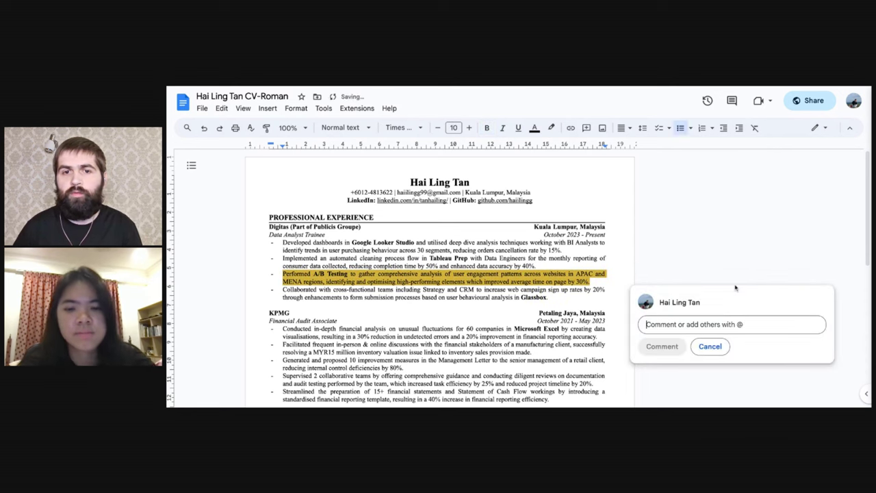
text(what tools?)
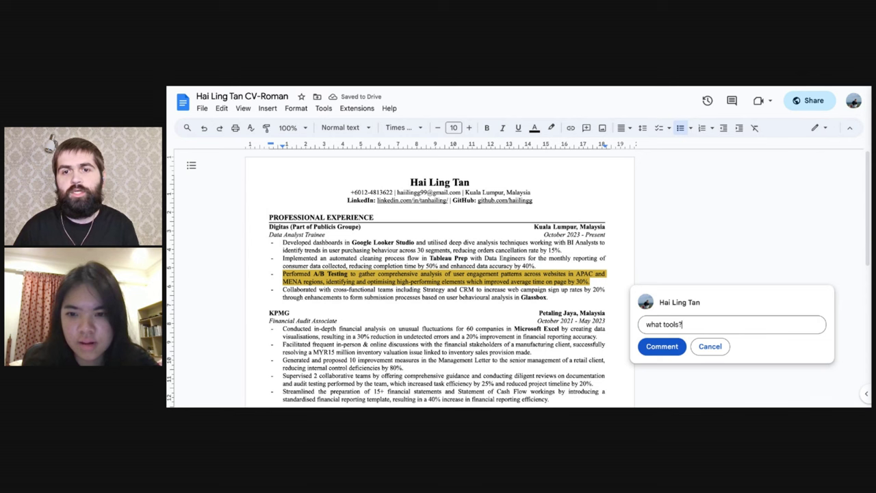
click(659, 346)
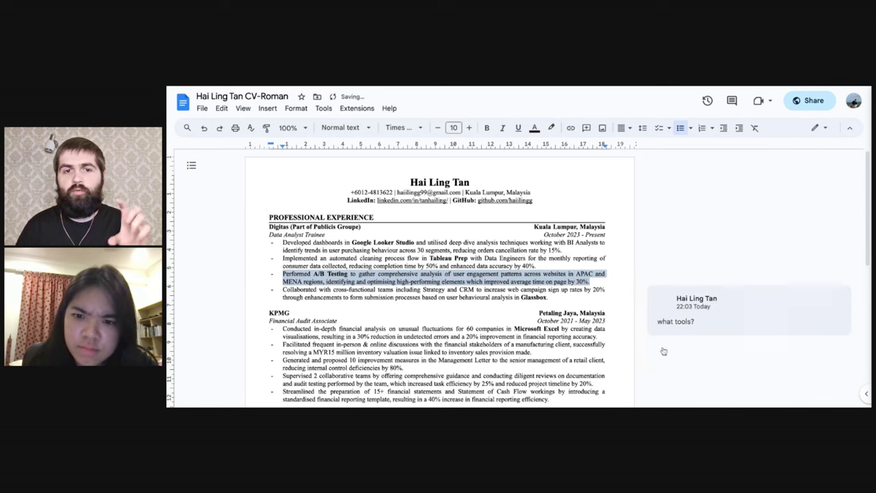
click(703, 231)
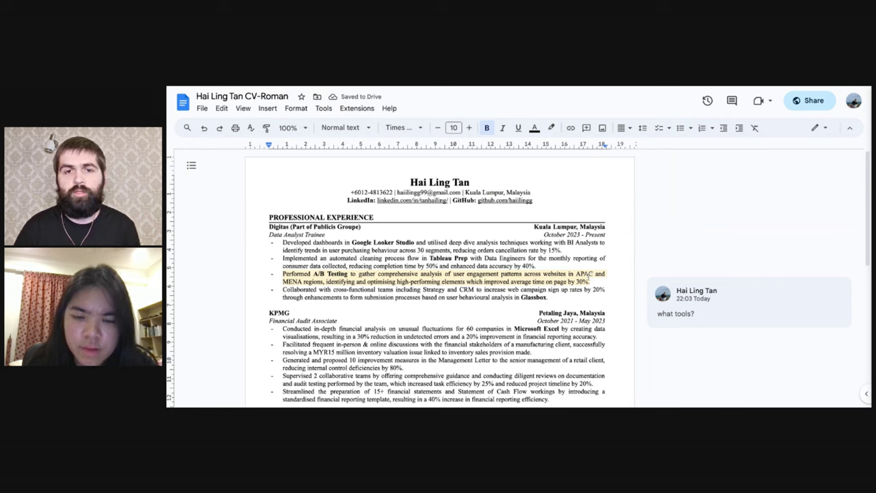
Step: Make the word Glassbox bold, then reopen the 'what tools?' comment
click(569, 277)
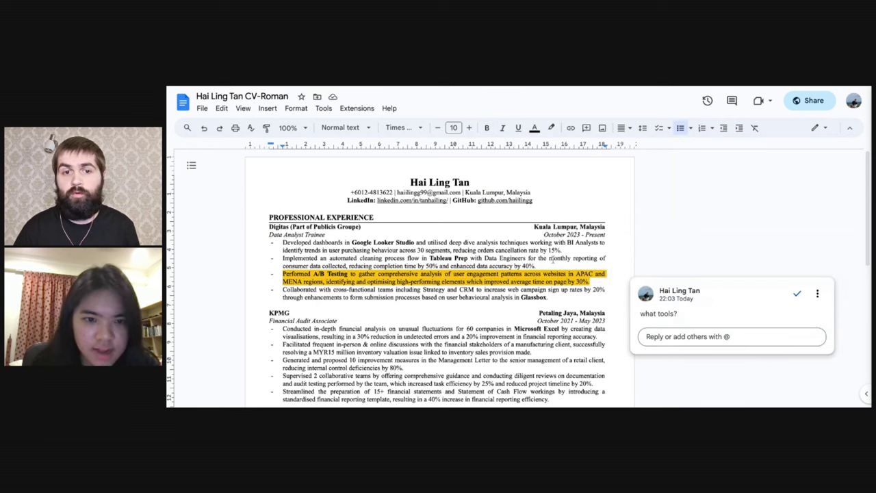
click(448, 243)
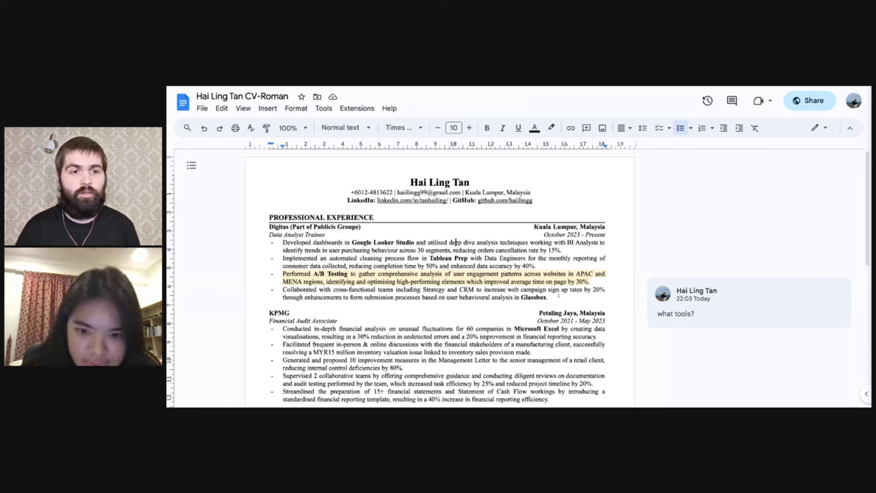
drag(548, 297, 521, 297)
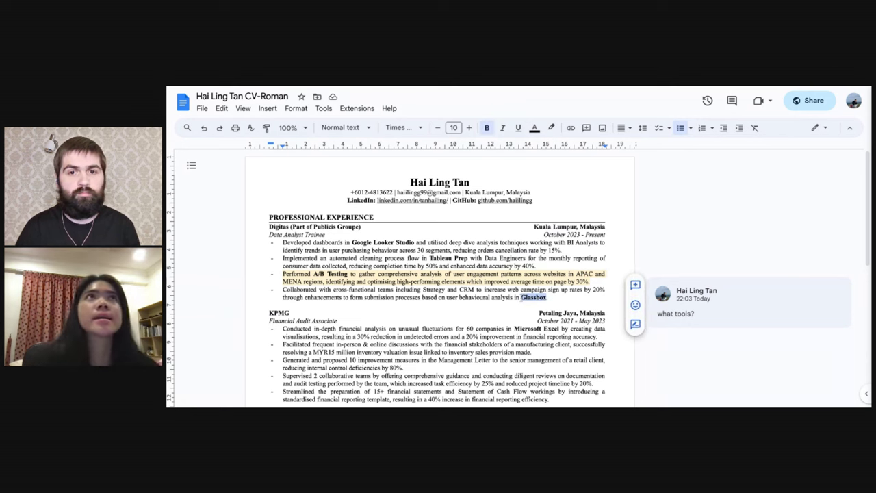
key(ctrl+b)
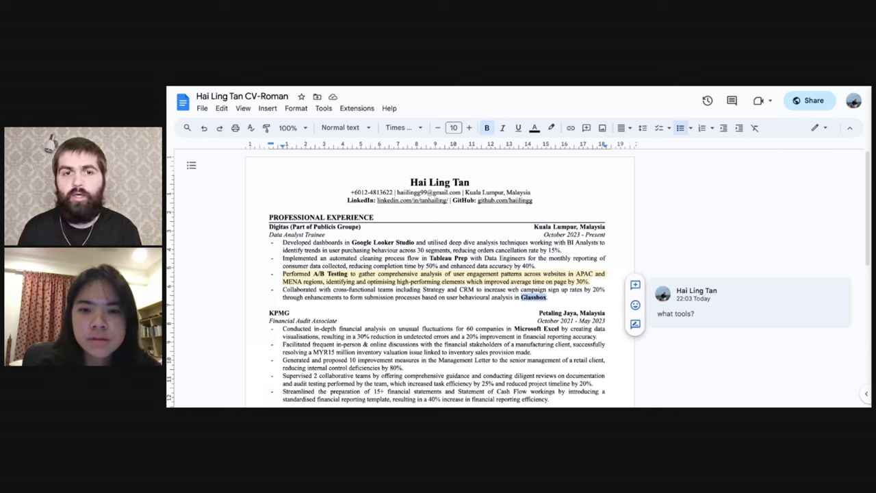
click(552, 297)
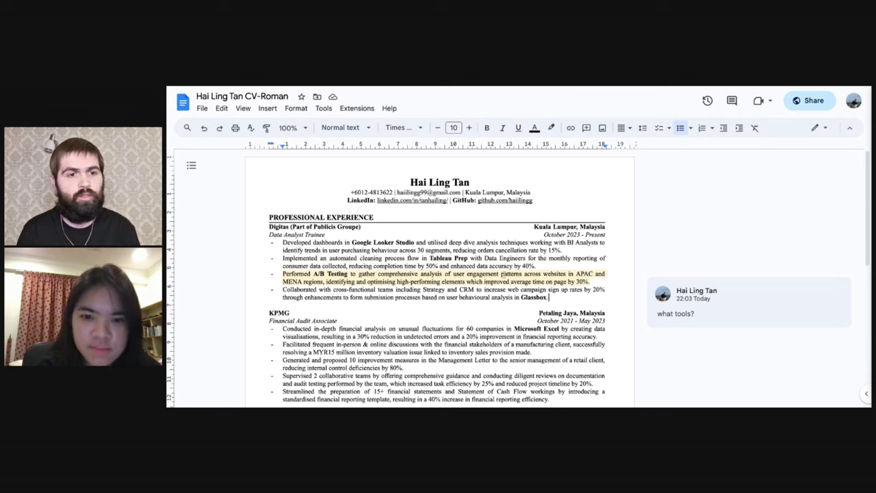
click(505, 274)
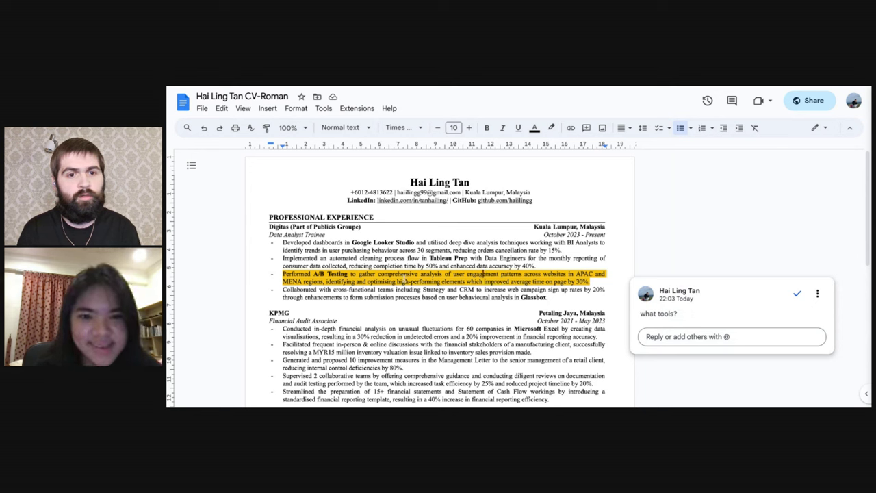
Step: Edit the A/B Testing comment to read 'add SQL, power BI, etc etc'
click(600, 283)
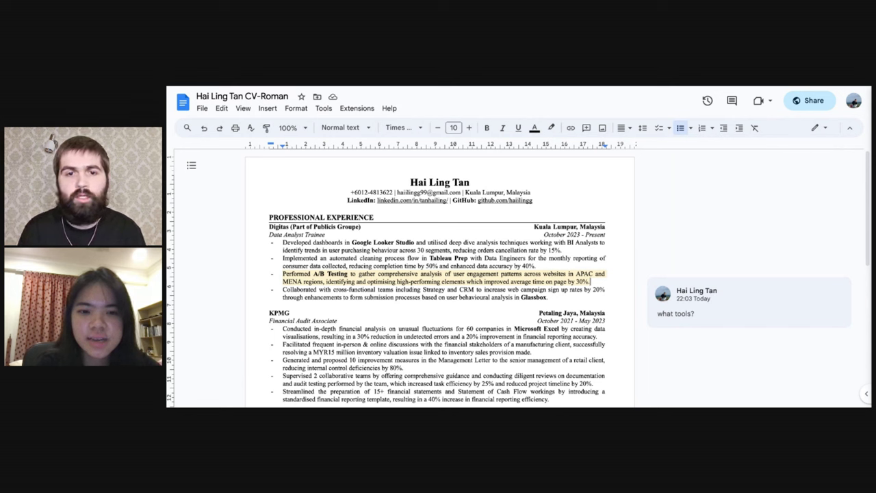
click(834, 293)
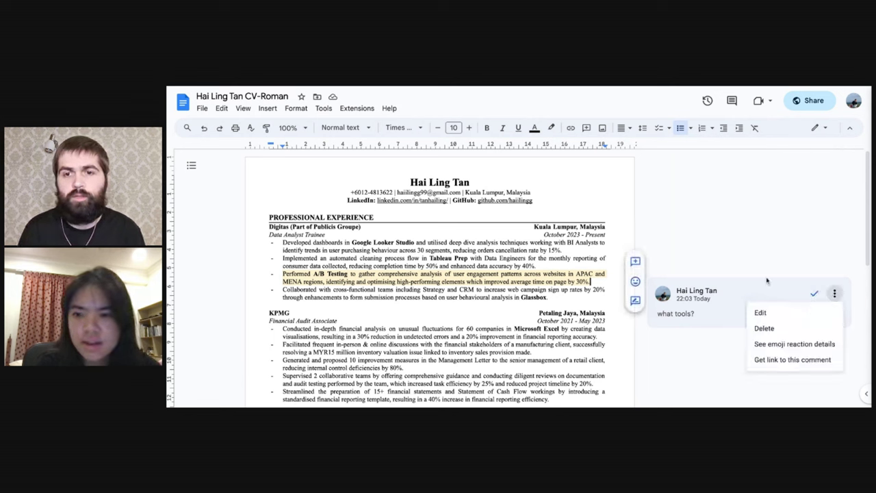
click(760, 313)
drag(697, 318, 587, 319)
text(a)
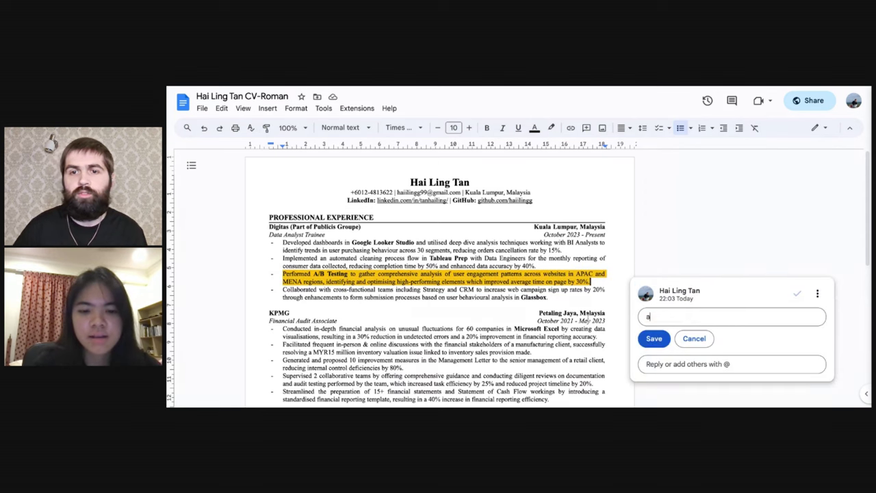
text(dd SQL, )
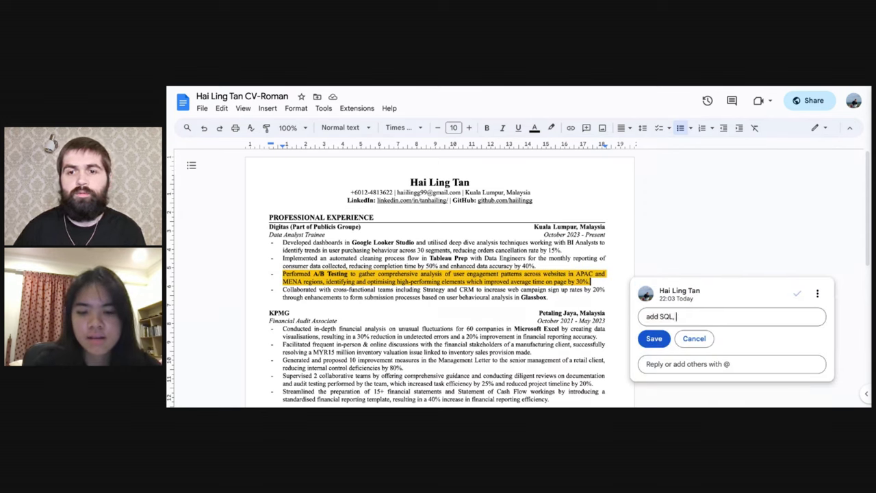
text(power BI, )
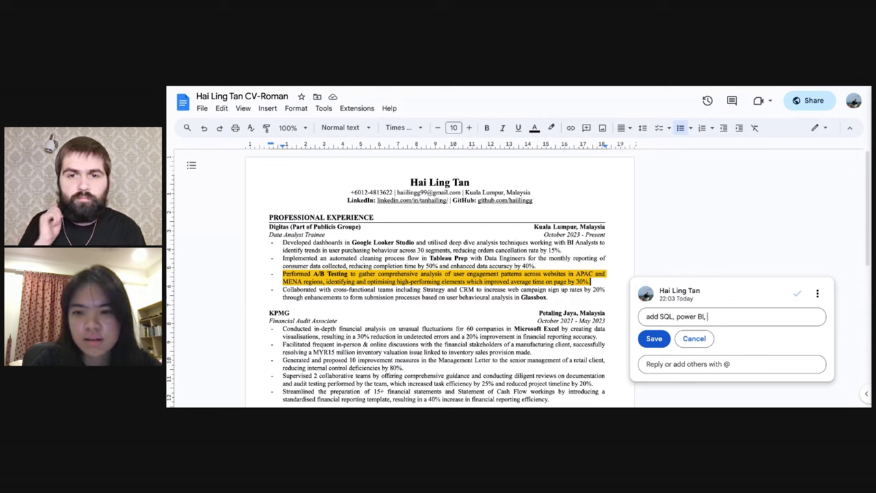
text(etc etc)
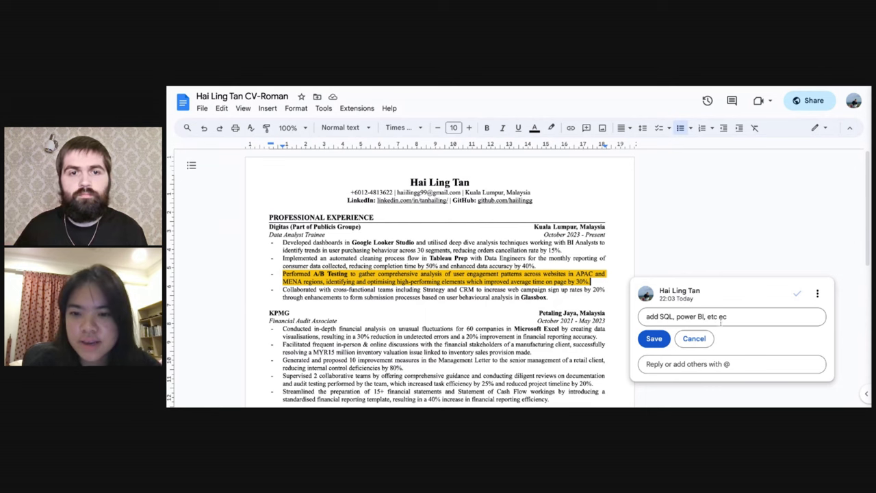
click(653, 338)
click(747, 228)
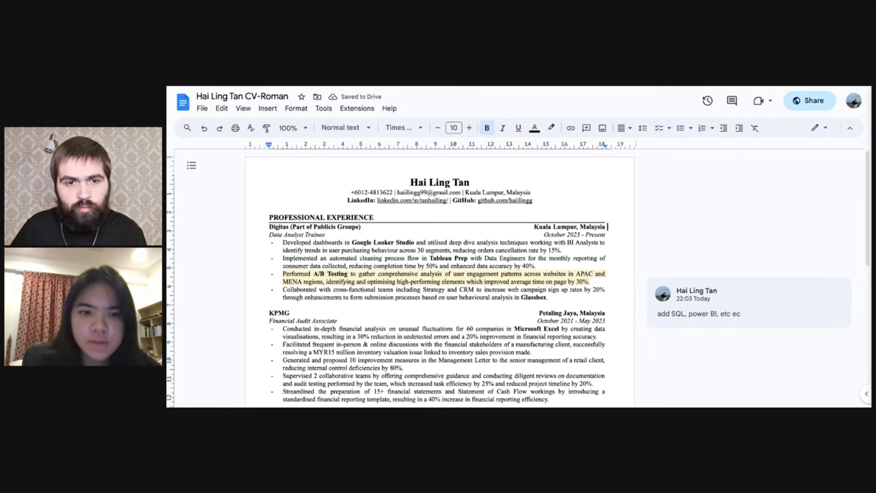
Step: Scroll down to the CV's Skills & Certifications section and Relevant Projects heading
scroll(349, 388, down, 3)
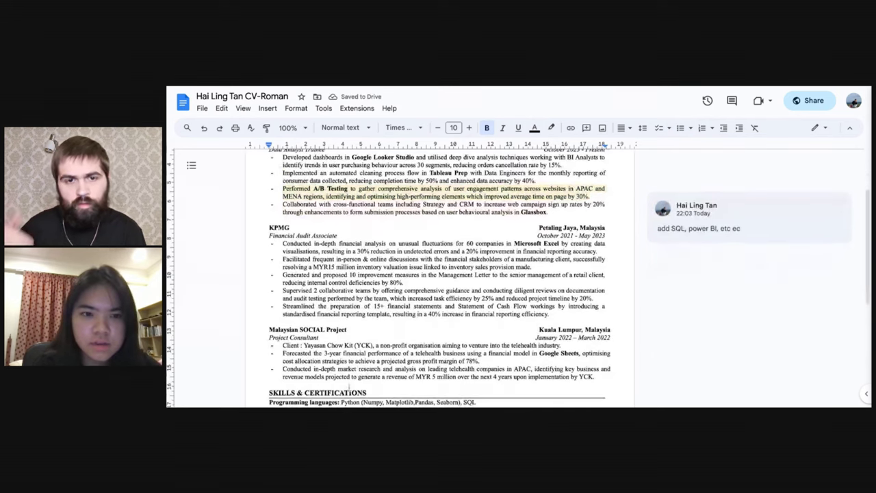
scroll(340, 388, down, 1)
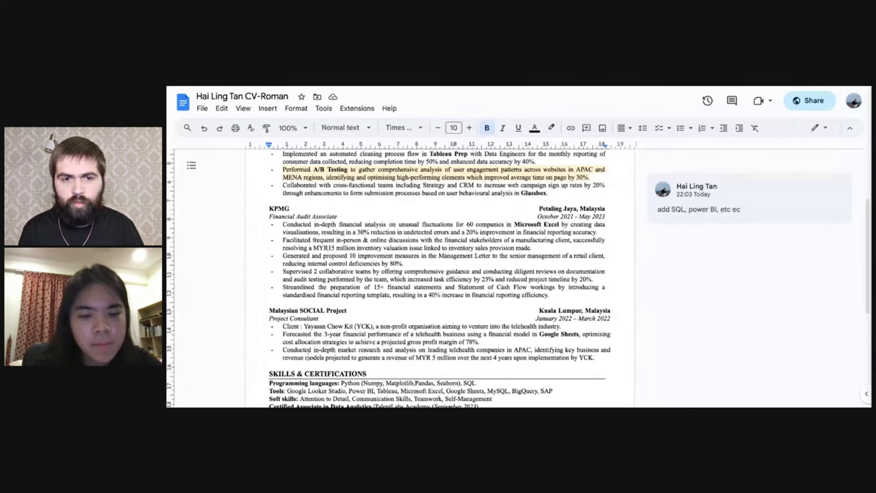
Step: Scroll through Relevant Projects down to the Superstore Orders Analysis entry
scroll(367, 333, down, 1)
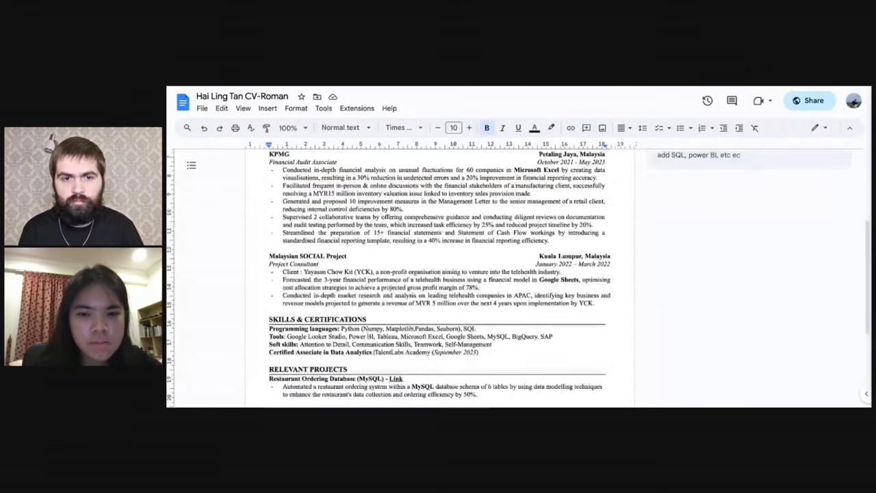
scroll(548, 273, down, 1)
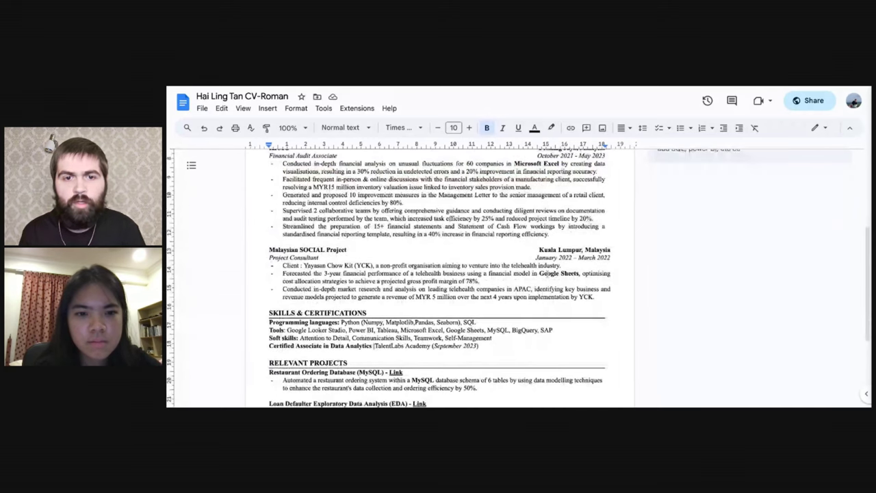
scroll(546, 273, down, 1)
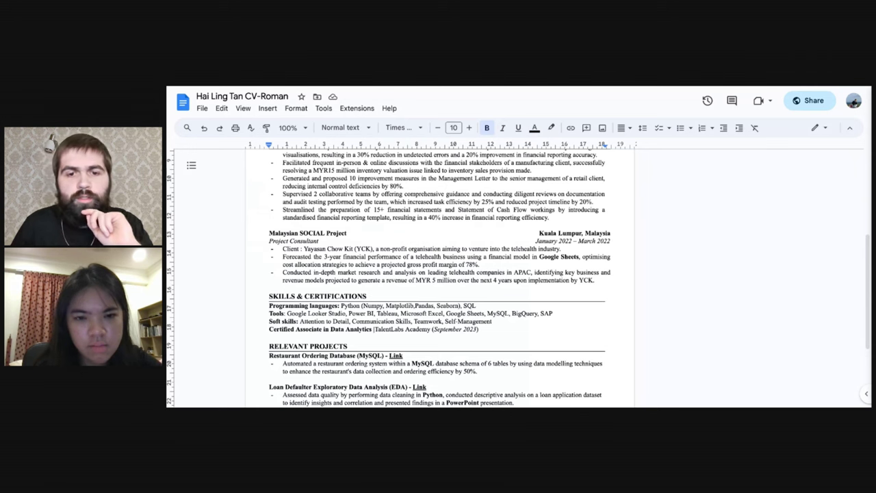
scroll(559, 255, down, 3)
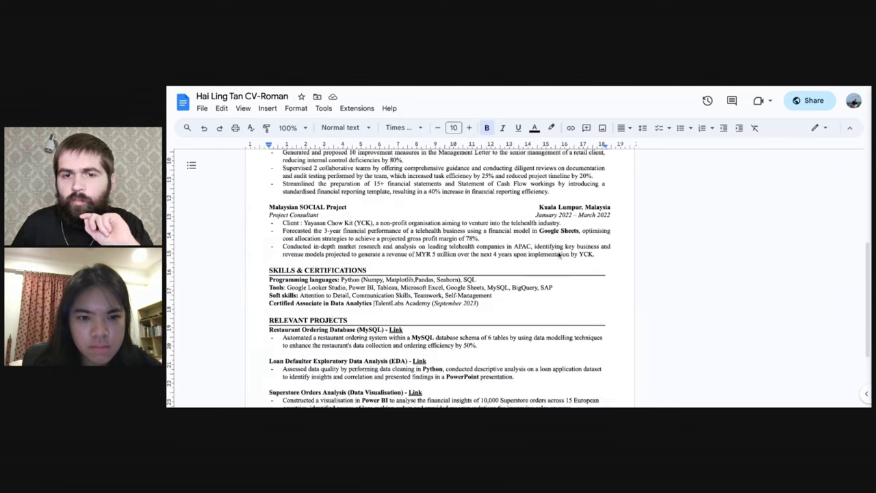
scroll(559, 254, down, 2)
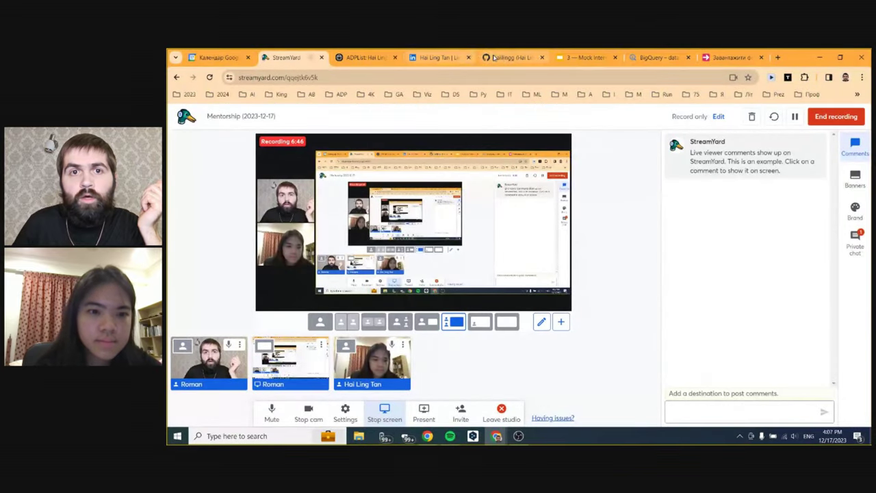
Step: Switch to the candidate's GitHub profile and skim its overview page
click(524, 57)
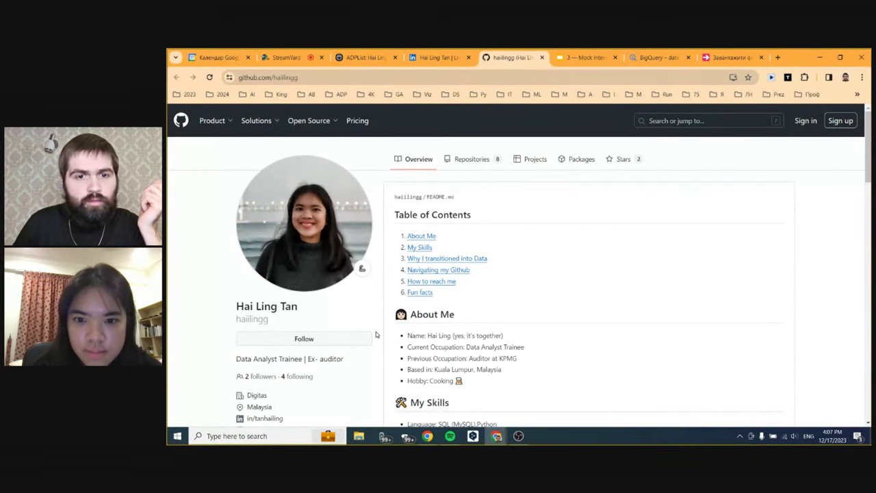
scroll(392, 305, down, 3)
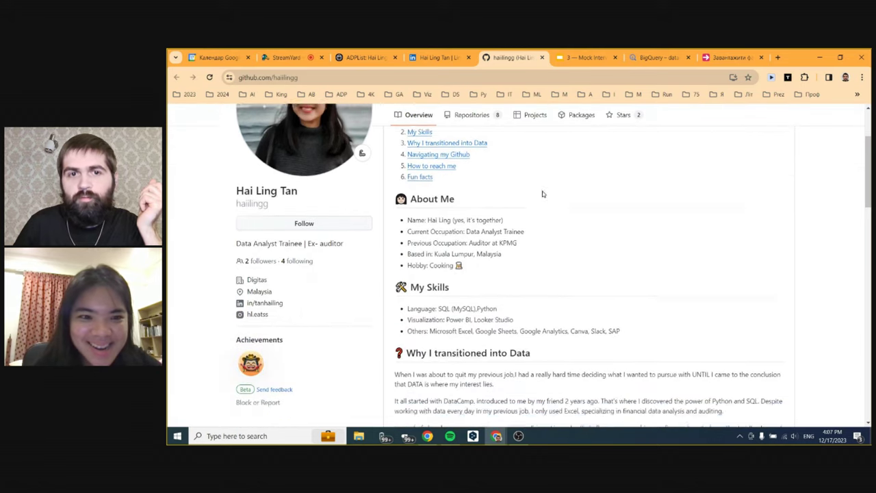
scroll(534, 295, up, 3)
scroll(520, 318, down, 5)
scroll(522, 320, down, 9)
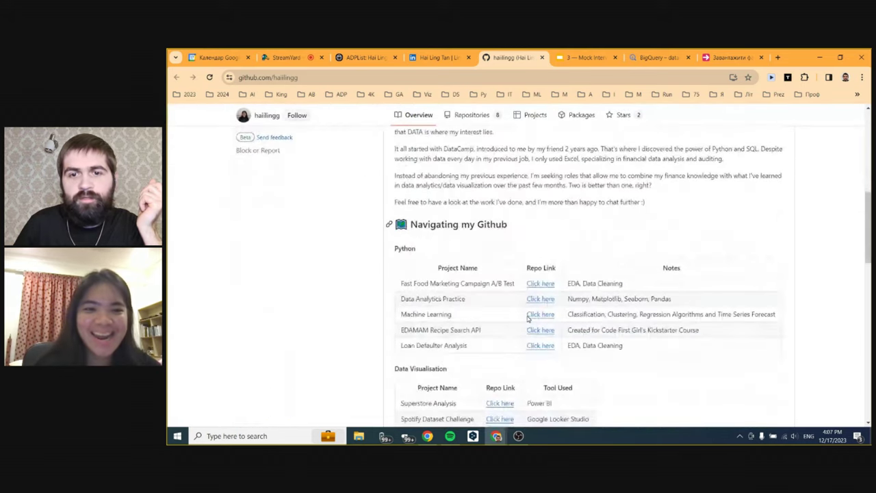
drag(866, 254, 866, 123)
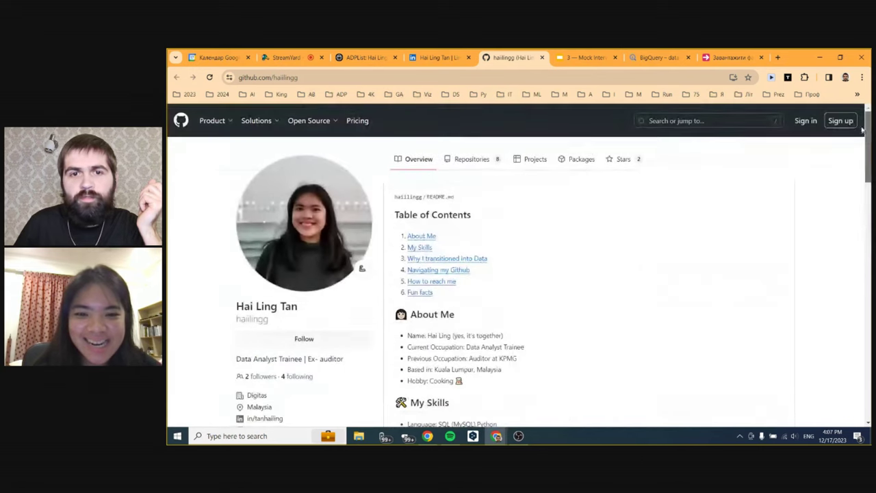
Step: Browse the profile's full Repositories list
click(469, 161)
scroll(546, 293, down, 5)
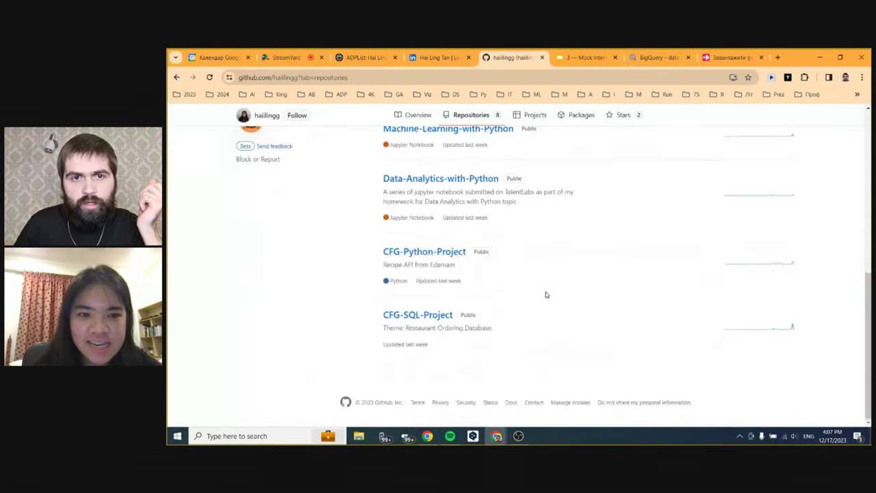
scroll(546, 294, up, 4)
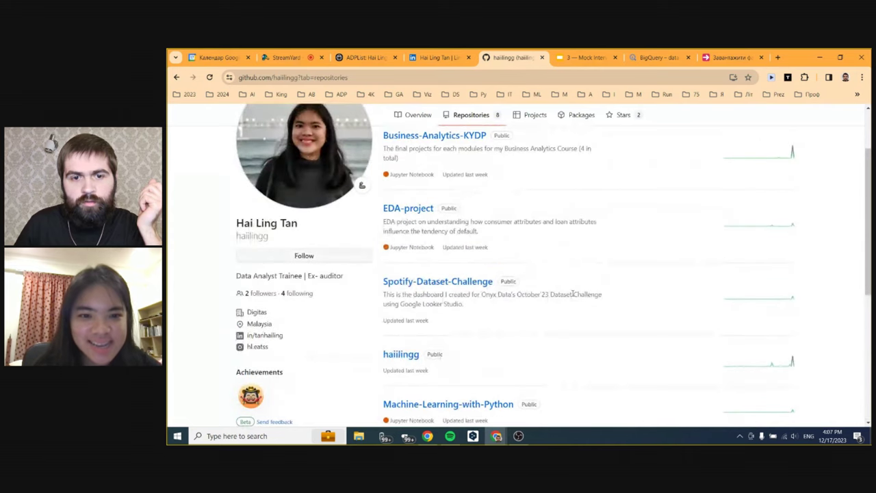
scroll(573, 294, up, 2)
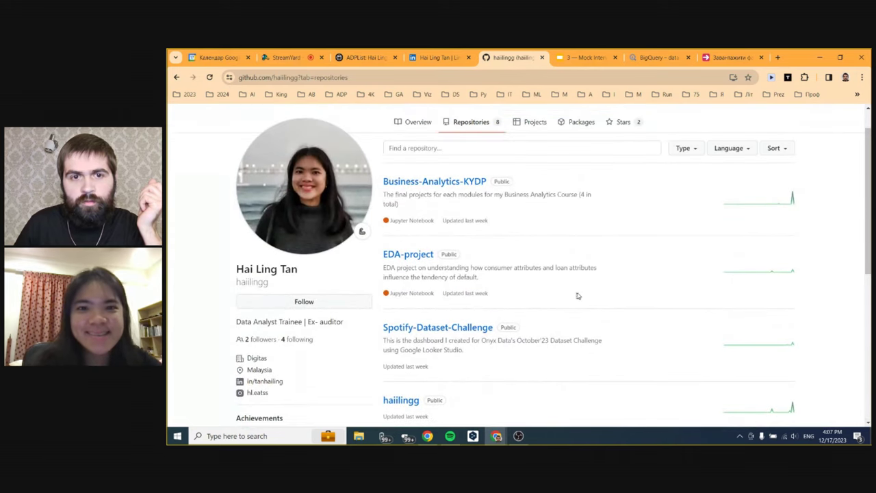
scroll(581, 295, down, 3)
scroll(581, 295, down, 3)
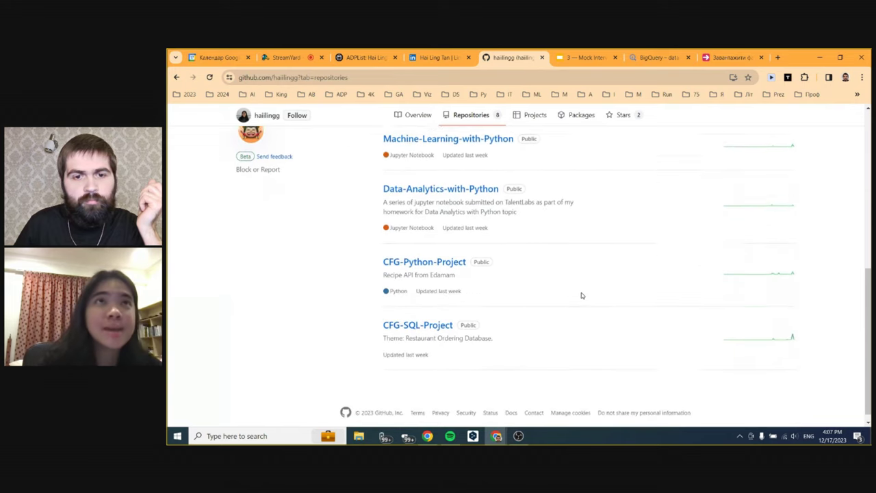
scroll(581, 295, up, 6)
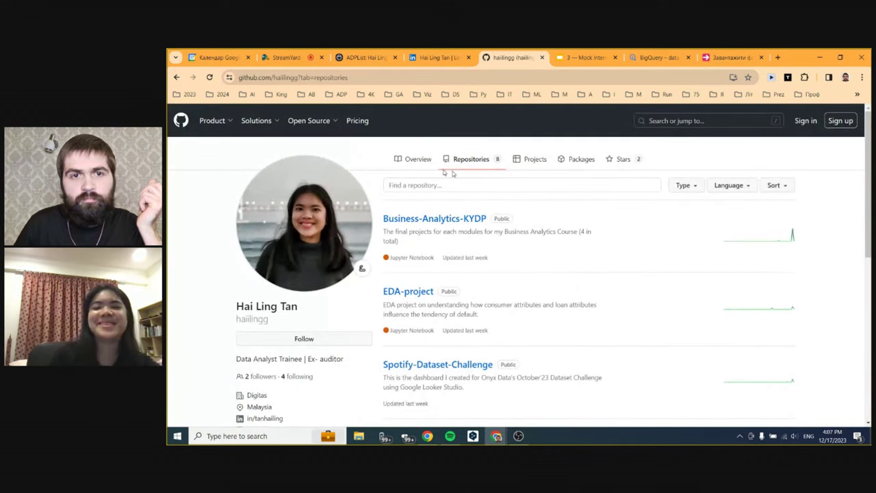
Step: From the Overview README, open the SQL project's 'Click here' link in a new tab
click(409, 159)
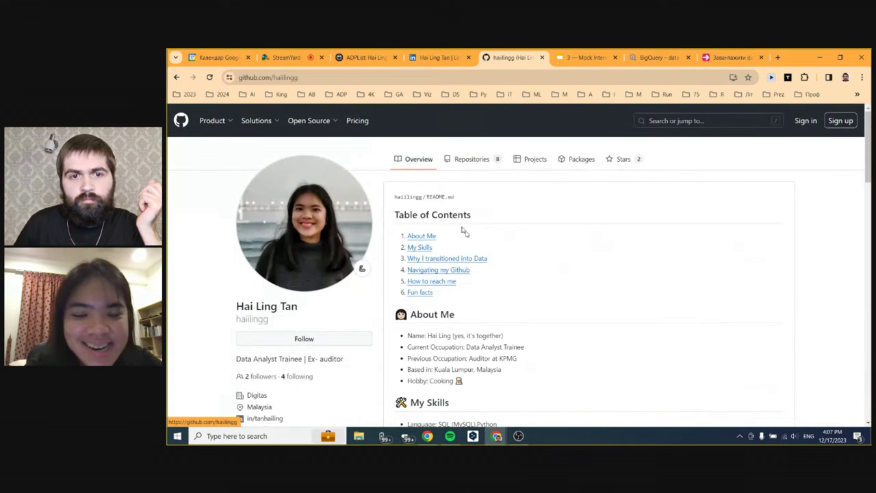
scroll(510, 291, down, 5)
scroll(509, 291, down, 5)
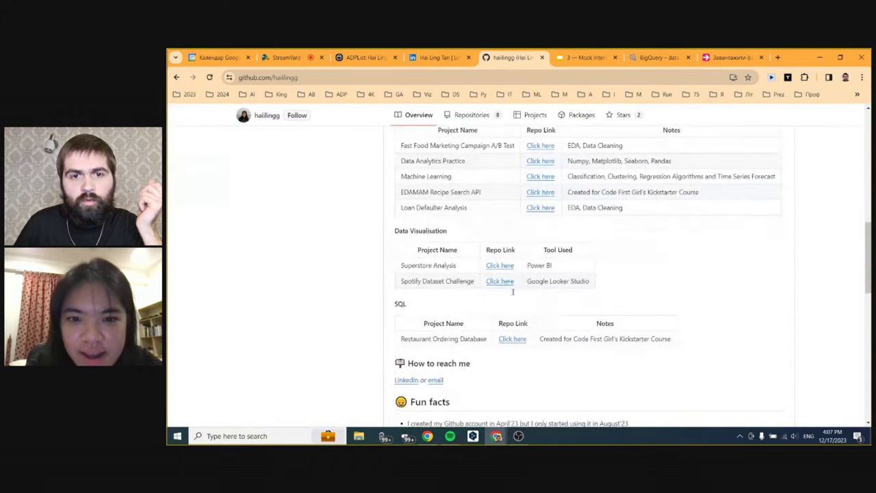
scroll(545, 307, down, 1)
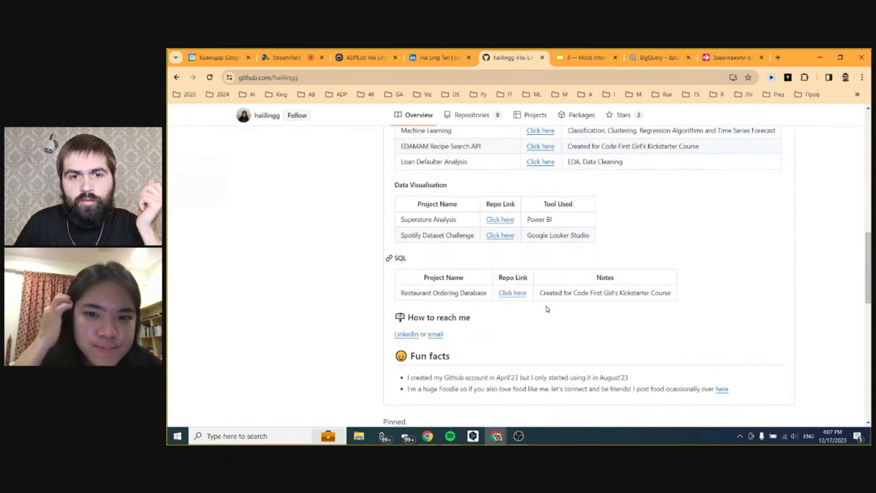
right_click(512, 293)
click(557, 156)
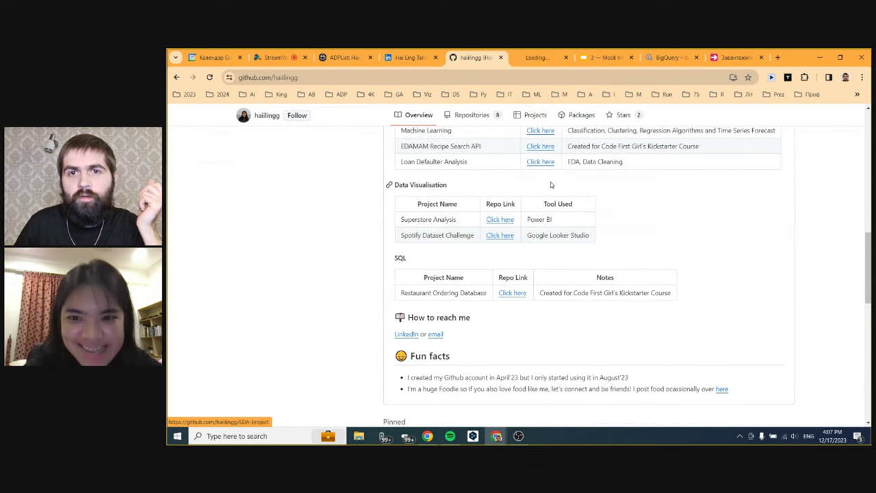
click(540, 55)
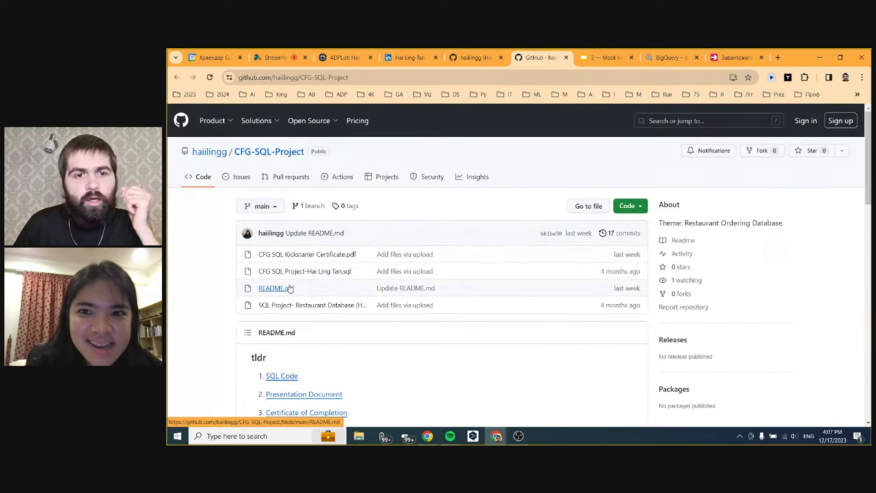
scroll(290, 294, down, 10)
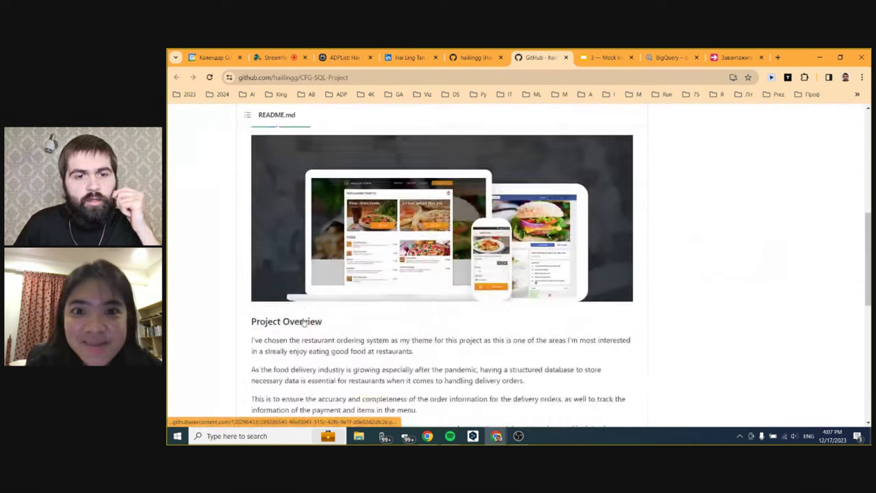
scroll(304, 321, down, 3)
scroll(305, 321, up, 12)
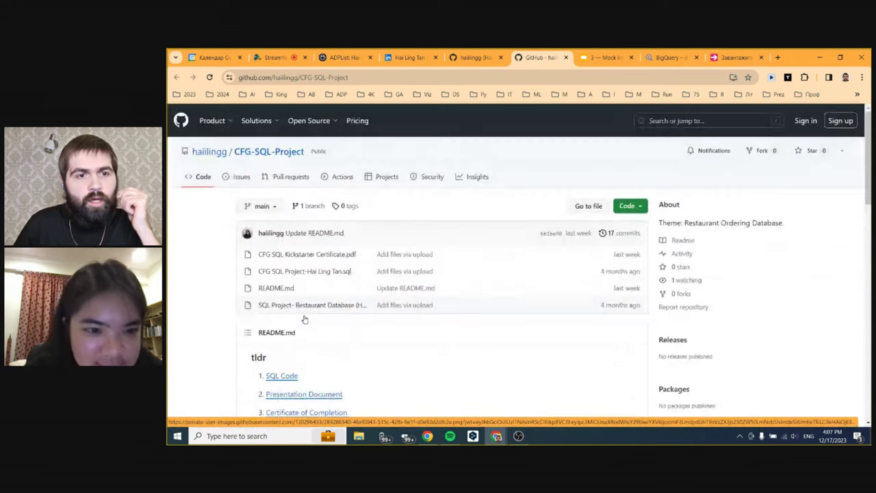
Step: Open the CFG-SQL-Project .sql script and scroll to its final GROUP BY/HAVING query
click(313, 273)
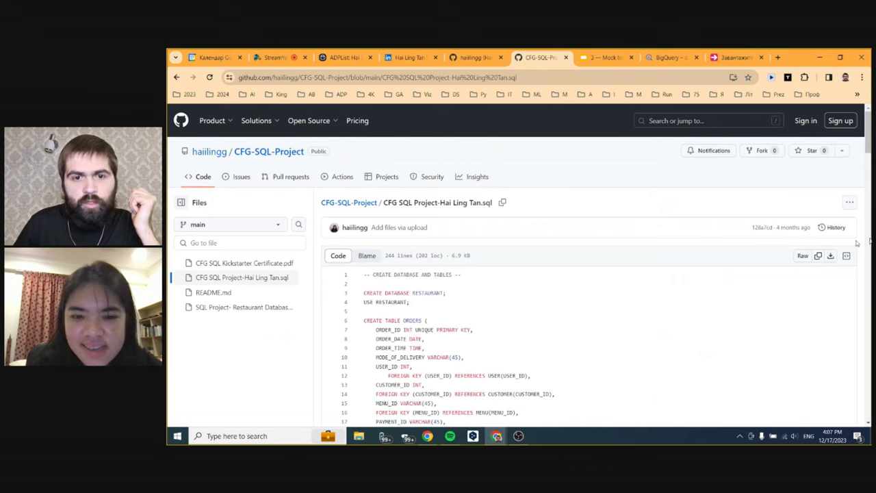
scroll(868, 154, down, 3)
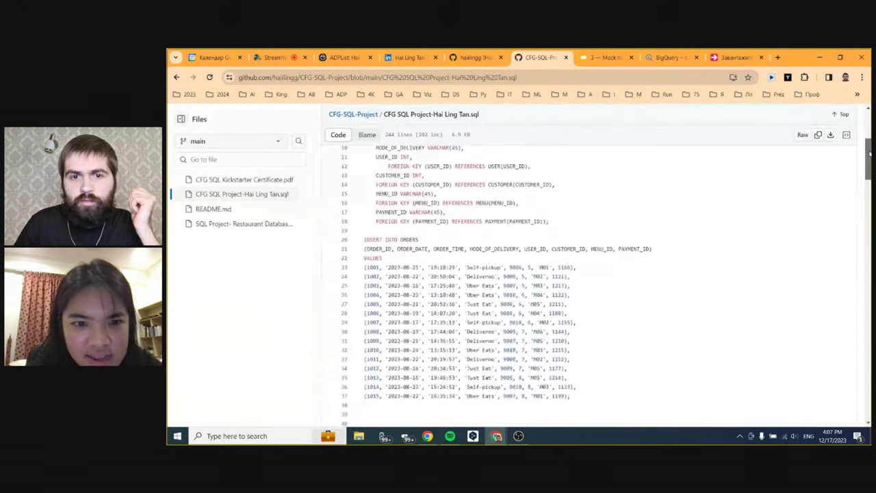
drag(868, 154, 869, 395)
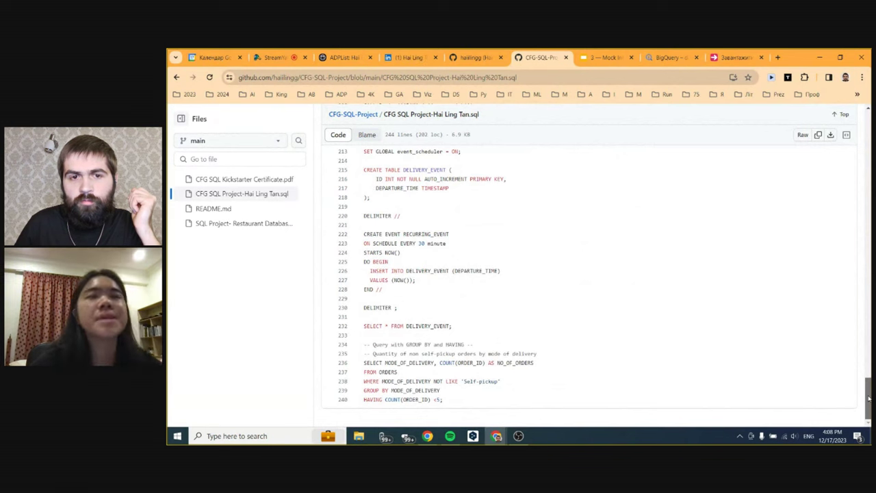
scroll(869, 398, up, 1)
scroll(869, 398, down, 2)
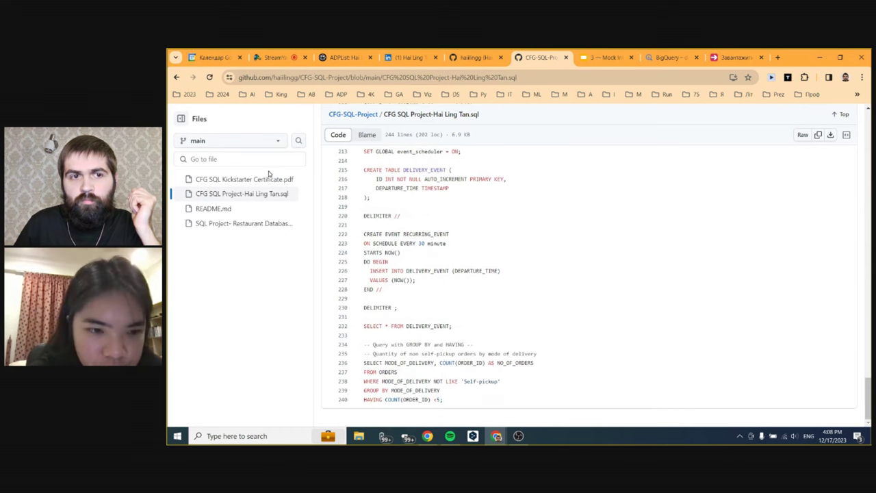
Step: View 'CFG SQL Kickstarter Certificate.pdf', then open the 'SQL Project- Restaurant Database' PDF
click(249, 179)
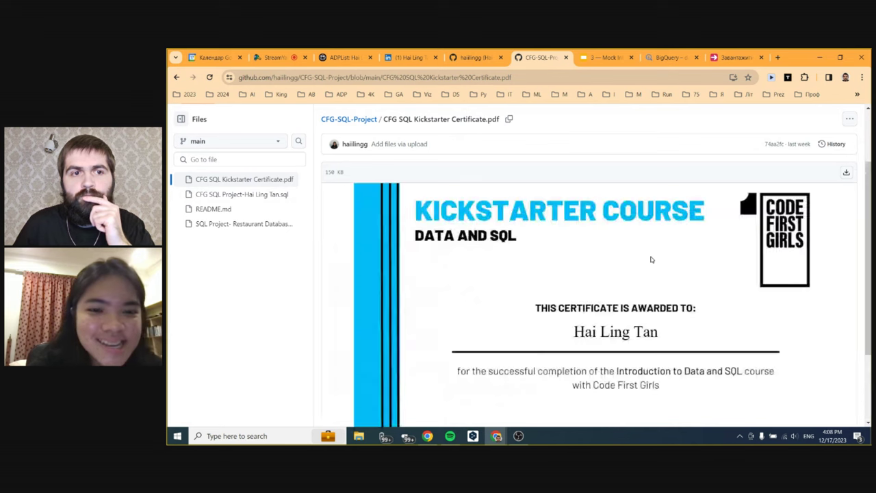
click(254, 229)
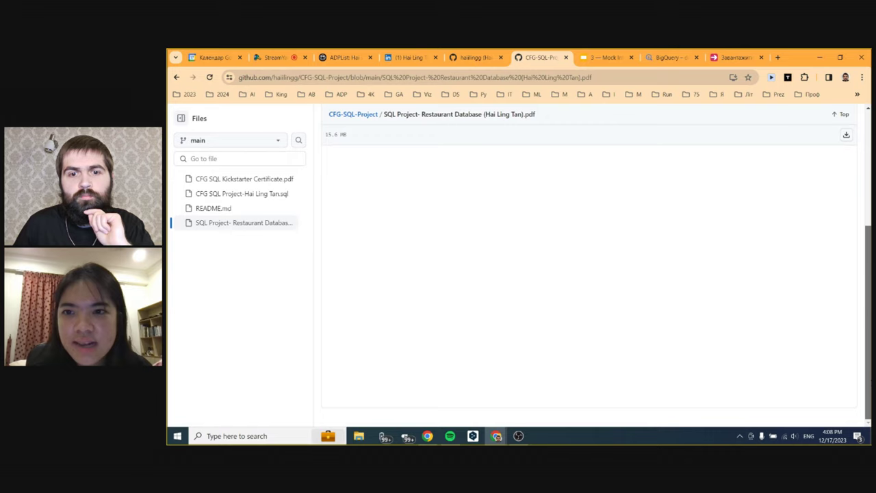
scroll(869, 286, up, 2)
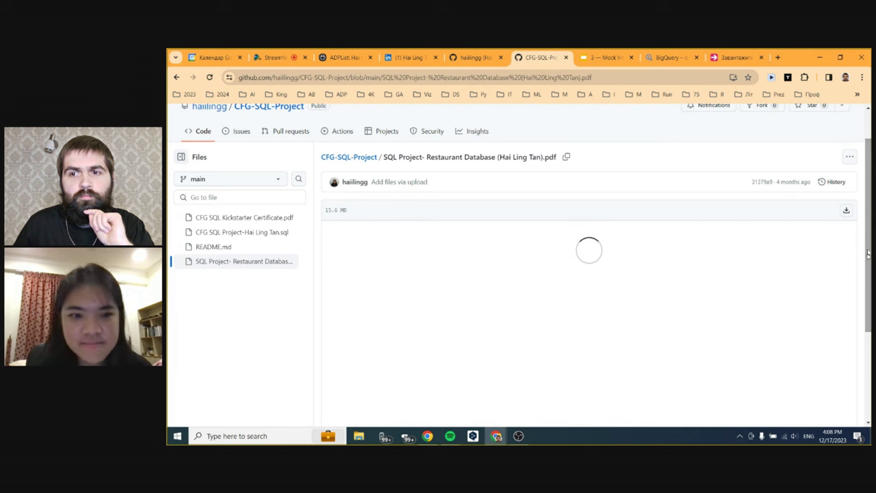
Step: Download the restaurant database PDF and open it from the 3 — Співбесіда (2023-12-16) folder
click(847, 212)
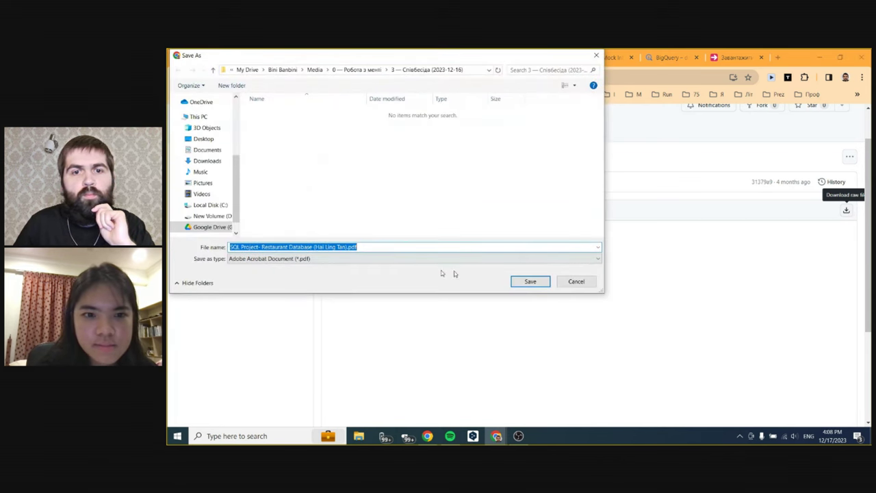
click(530, 281)
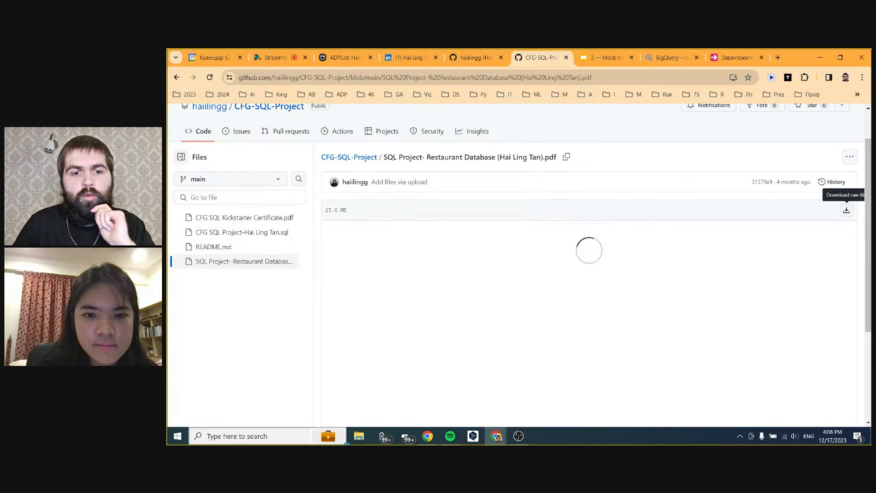
click(358, 436)
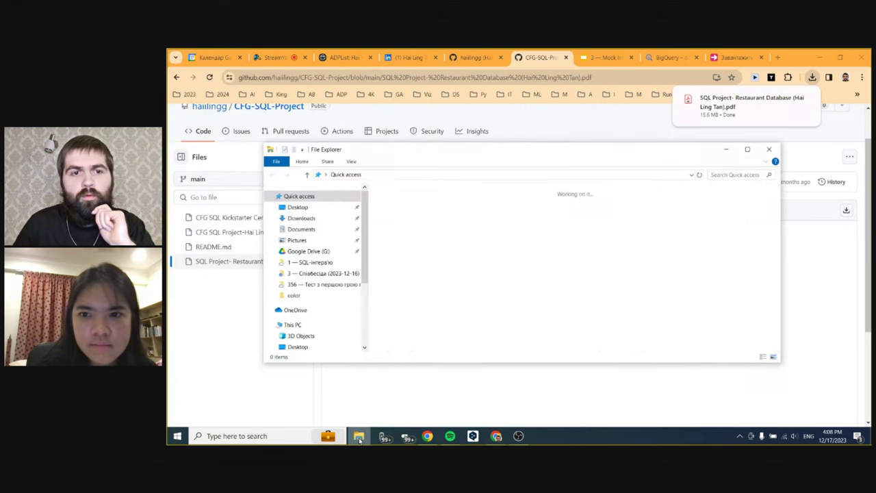
click(320, 285)
click(431, 234)
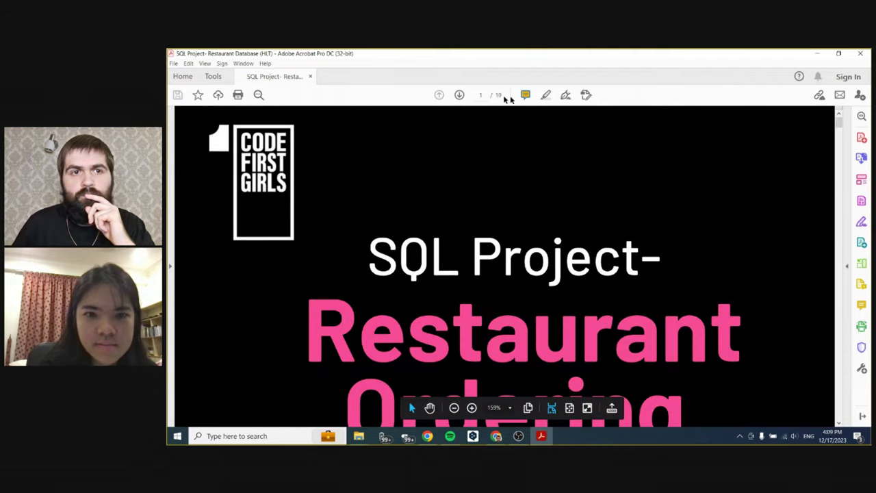
Step: Zoom the Acrobat view to fit the whole first page of the report
click(240, 63)
mouse_move(205, 63)
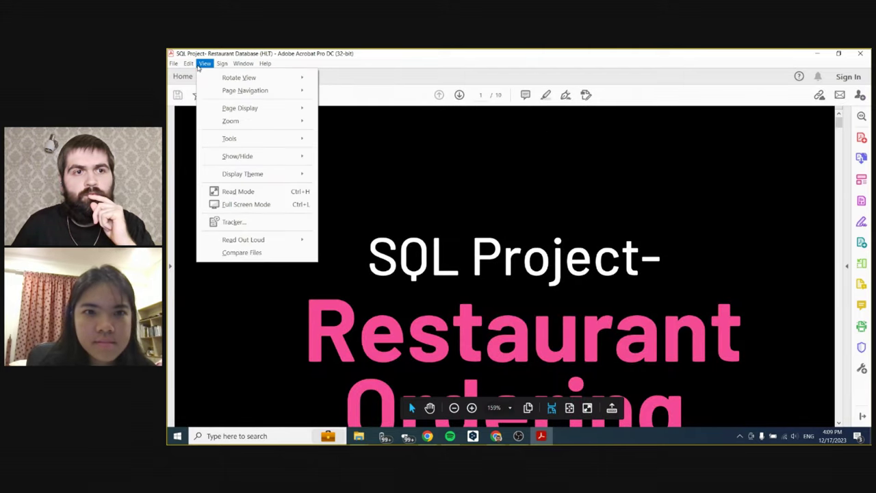
mouse_move(266, 122)
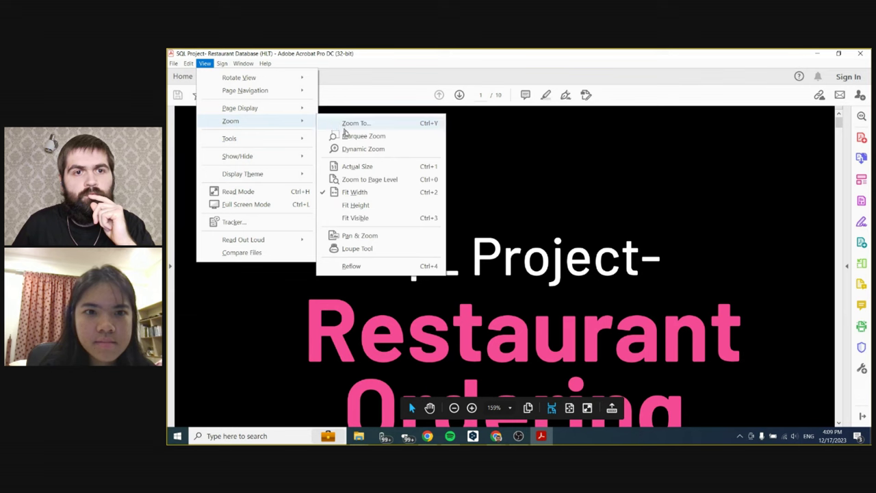
click(360, 178)
Step: Read through the table and query sections down to the Thank You page 10
scroll(565, 267, down, 10)
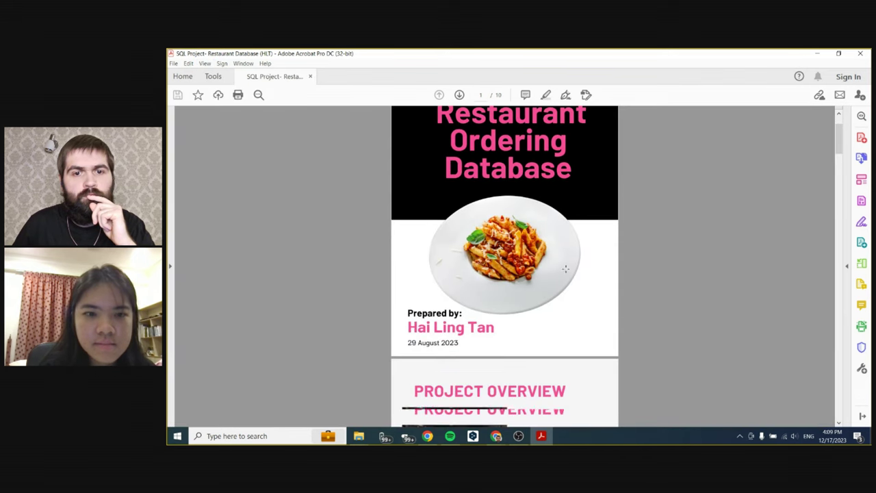
scroll(569, 271, down, 10)
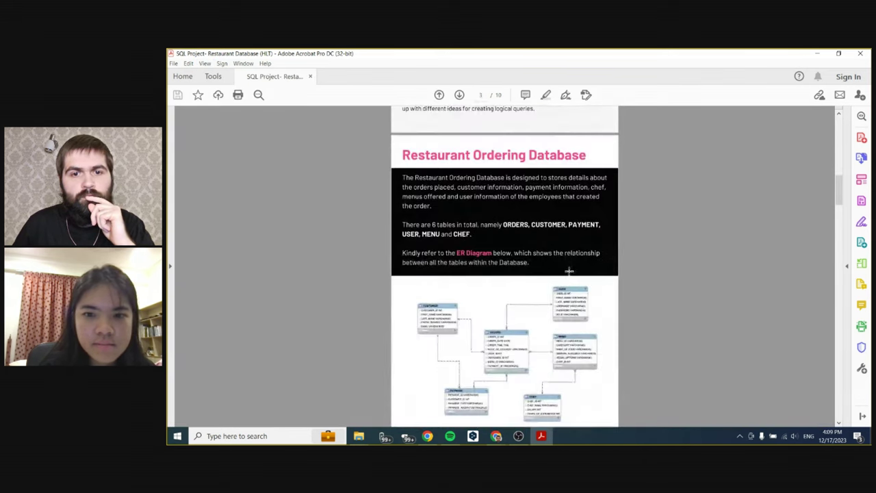
scroll(569, 272, down, 5)
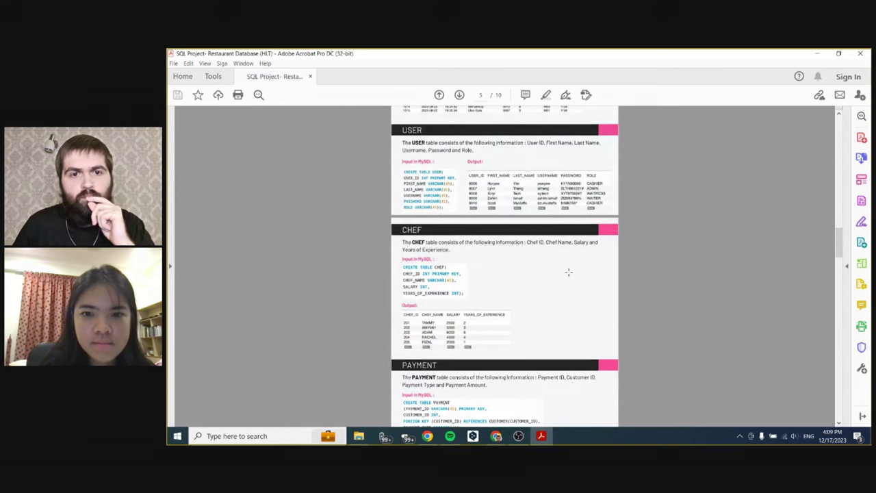
scroll(568, 273, down, 10)
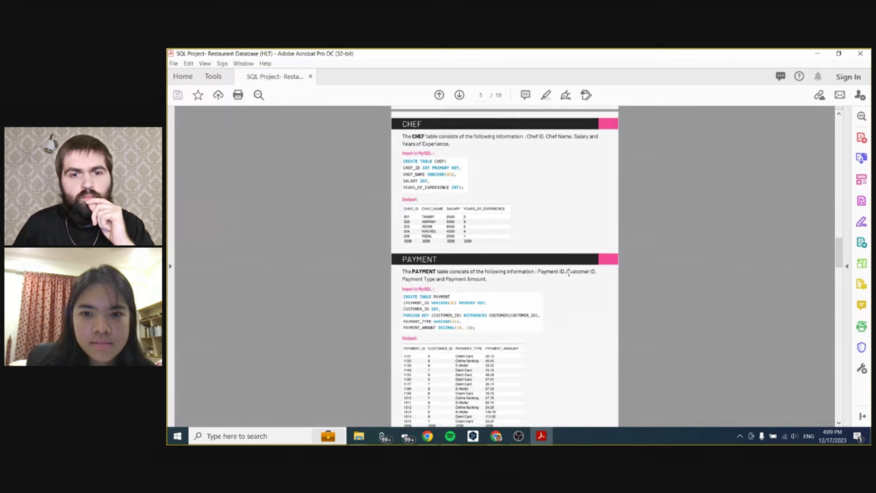
scroll(568, 273, down, 10)
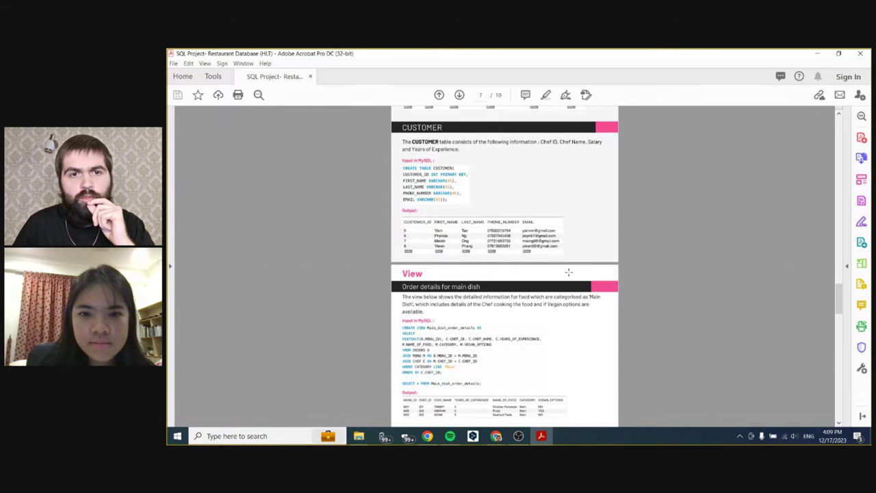
scroll(568, 272, up, 3)
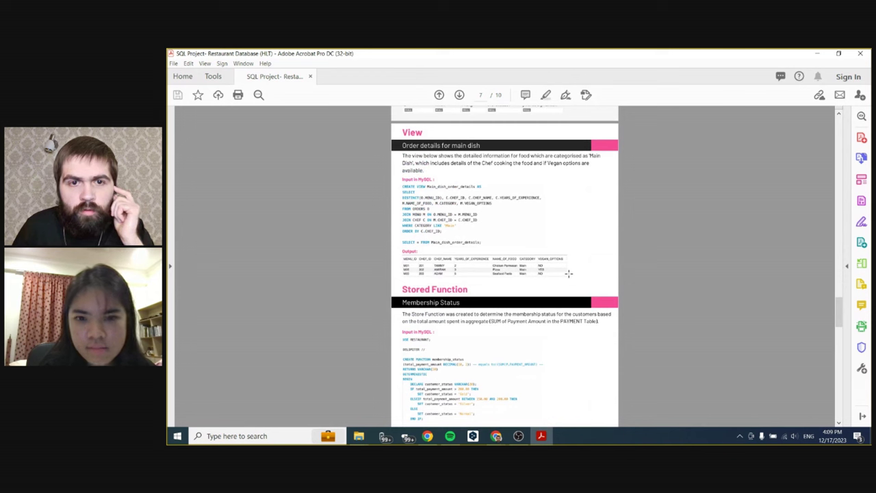
scroll(568, 274, down, 4)
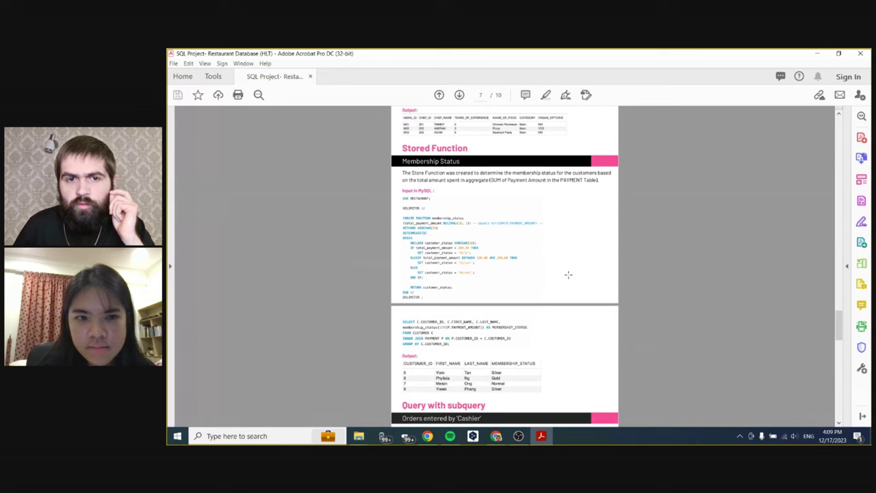
scroll(568, 275, down, 8)
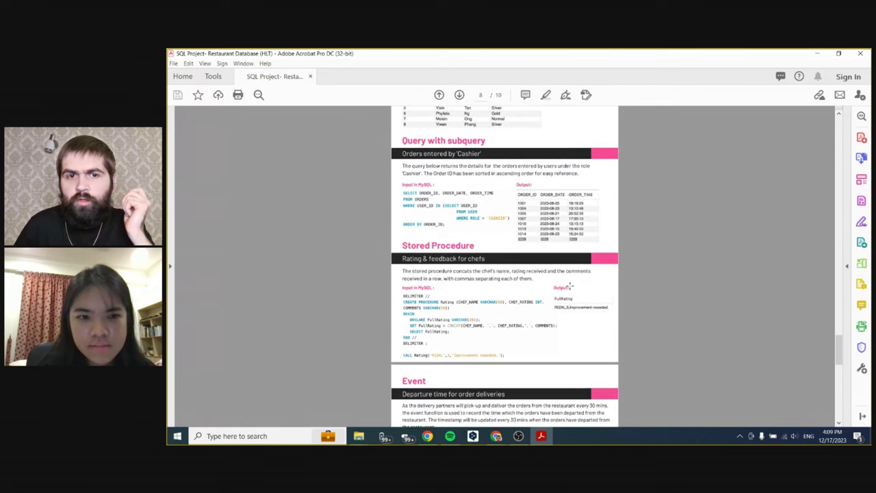
scroll(570, 286, down, 7)
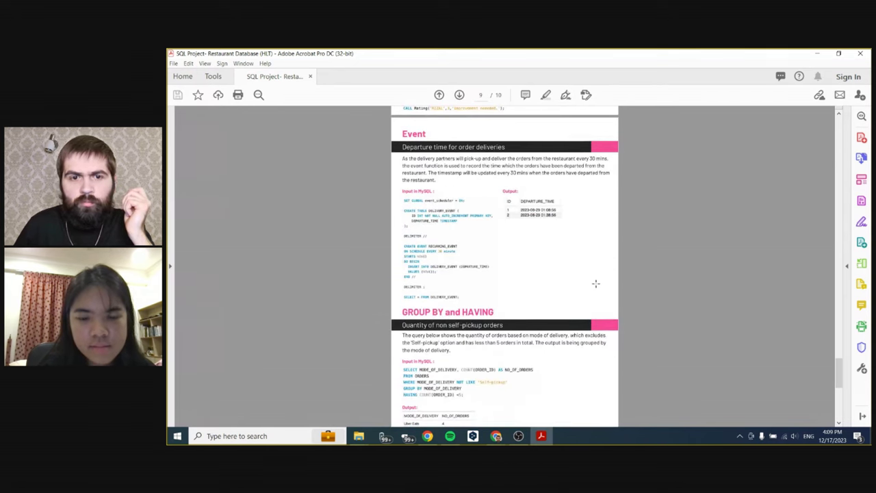
scroll(595, 283, up, 13)
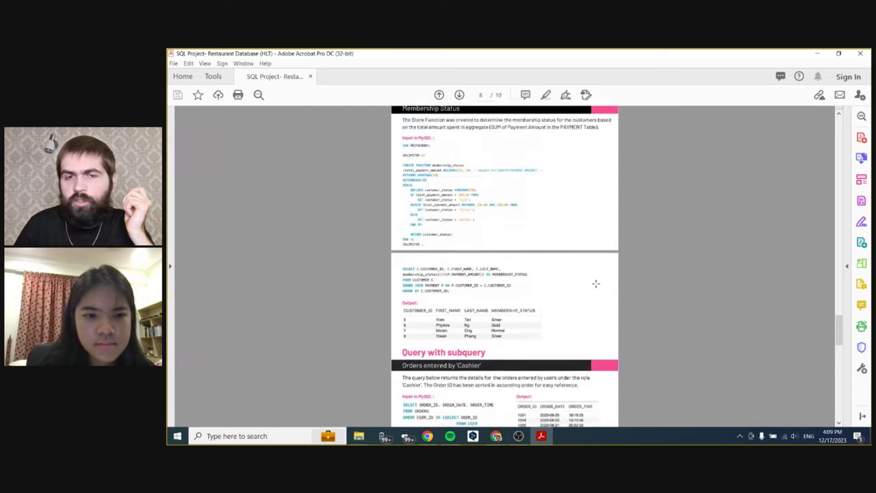
scroll(595, 283, up, 2)
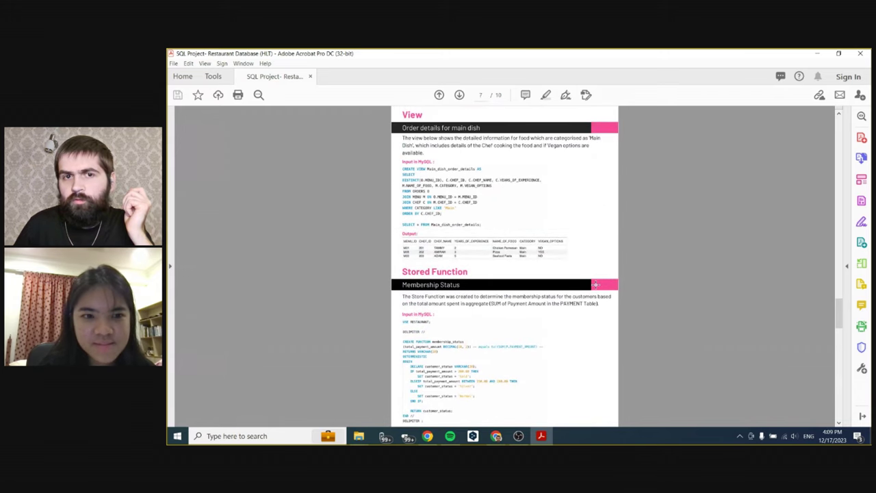
scroll(595, 284, up, 3)
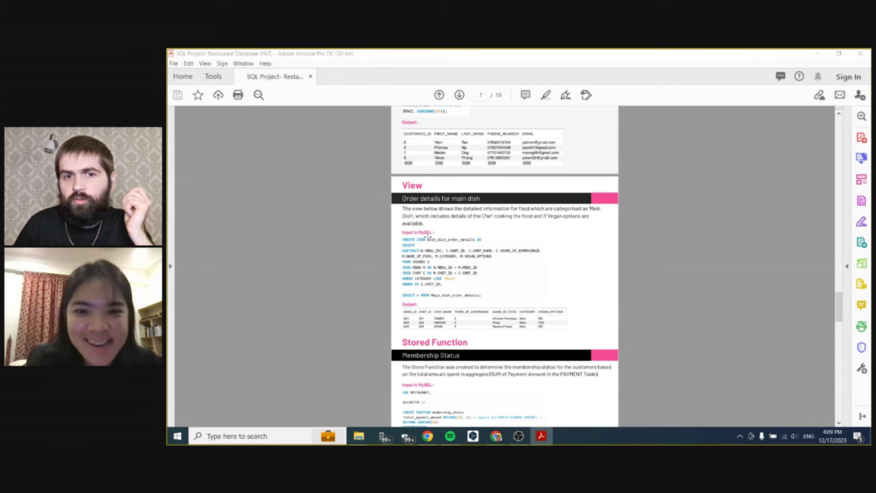
click(448, 236)
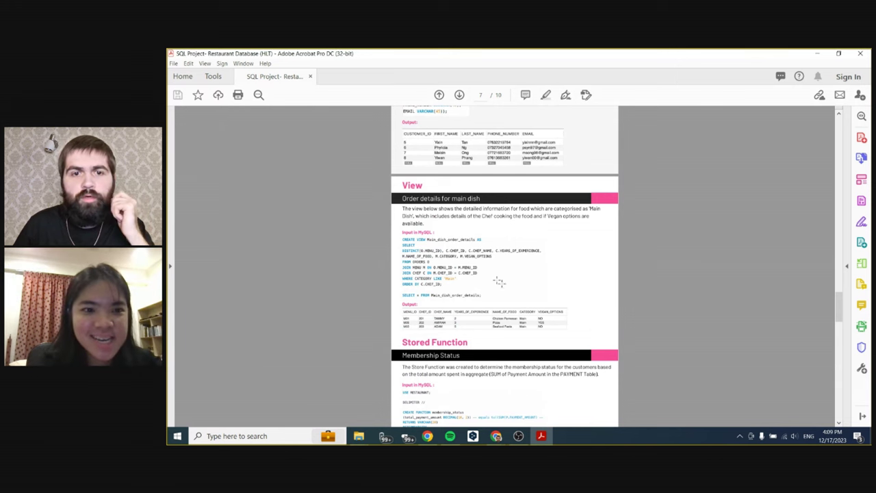
scroll(512, 286, down, 10)
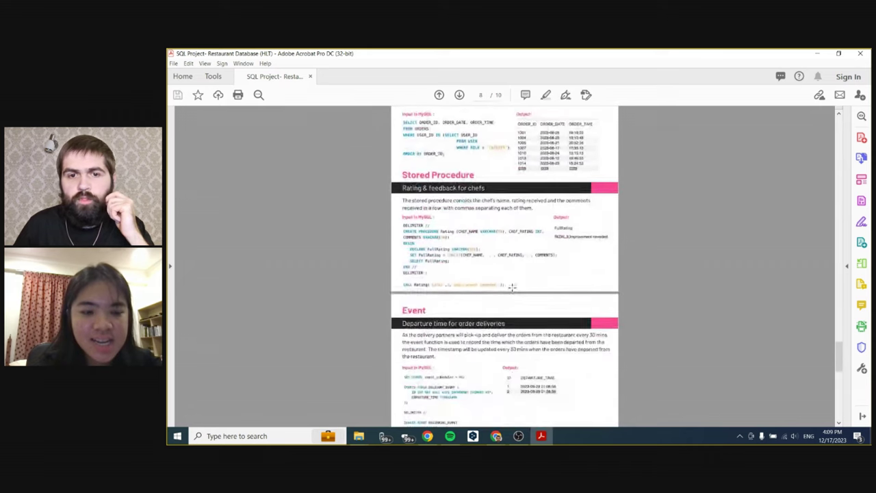
scroll(512, 286, down, 10)
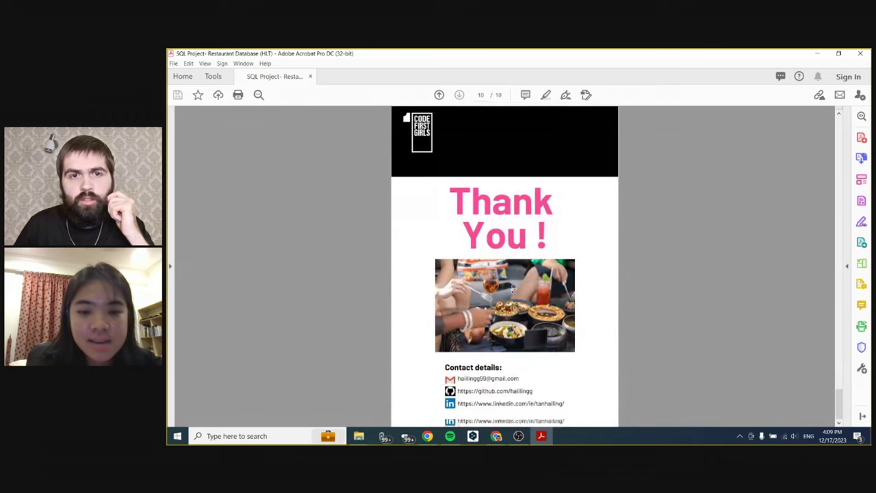
Step: Return to page 1 of the report and read down to the GROUP BY and HAVING section on page 9
drag(839, 404, 821, 126)
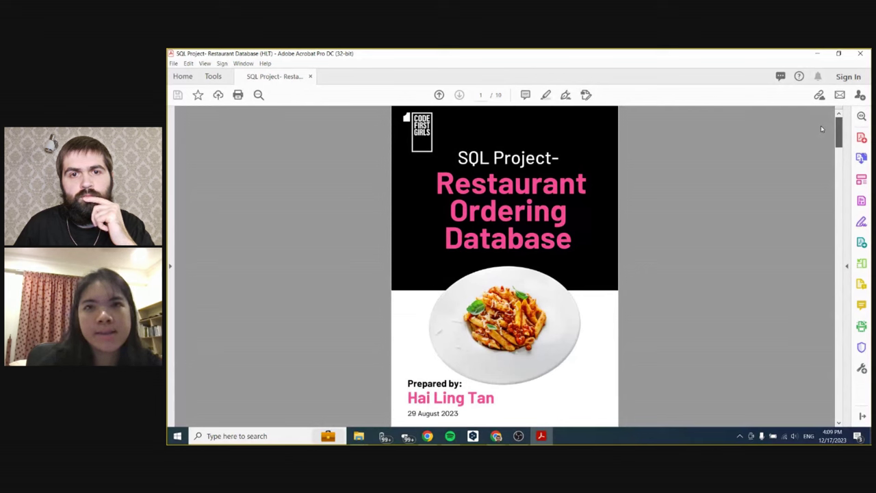
drag(842, 126, 843, 258)
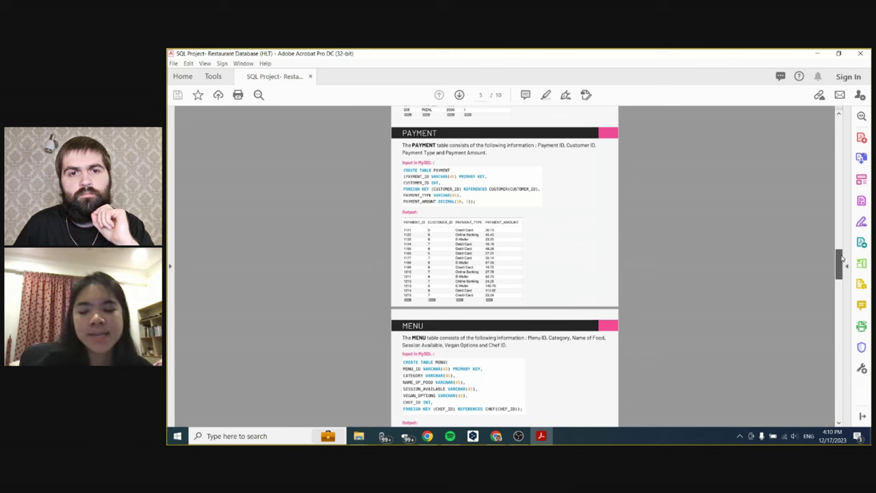
drag(841, 258, 837, 350)
drag(838, 355, 838, 370)
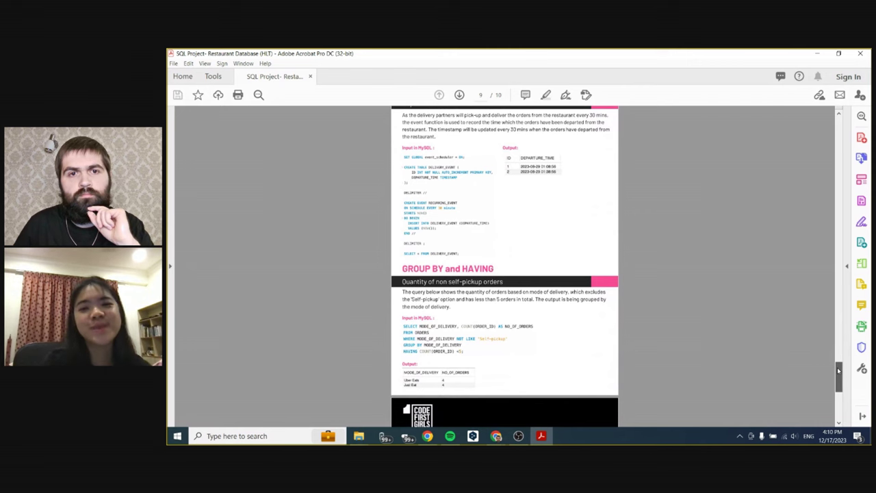
Step: Review the View, Stored Function and Stored Procedure sections on pages 7–9
mouse_move(838, 371)
mouse_down()
mouse_move(835, 387)
mouse_move(832, 368)
mouse_up()
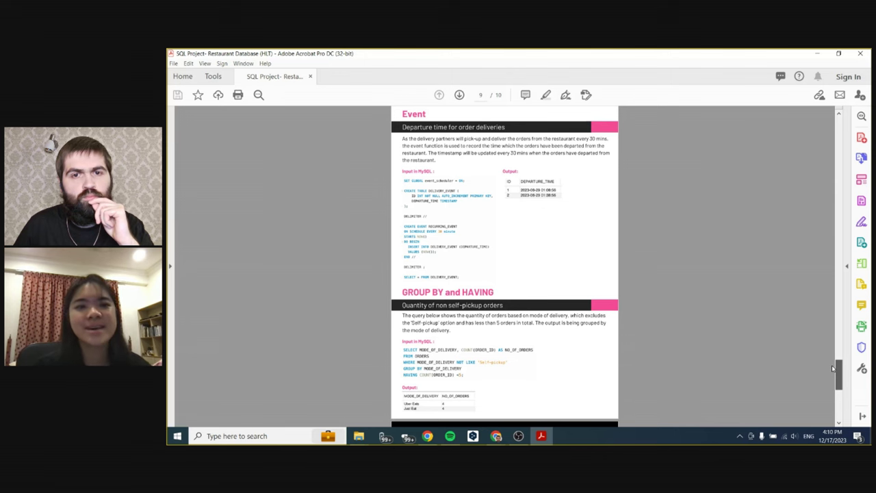
drag(832, 365, 841, 310)
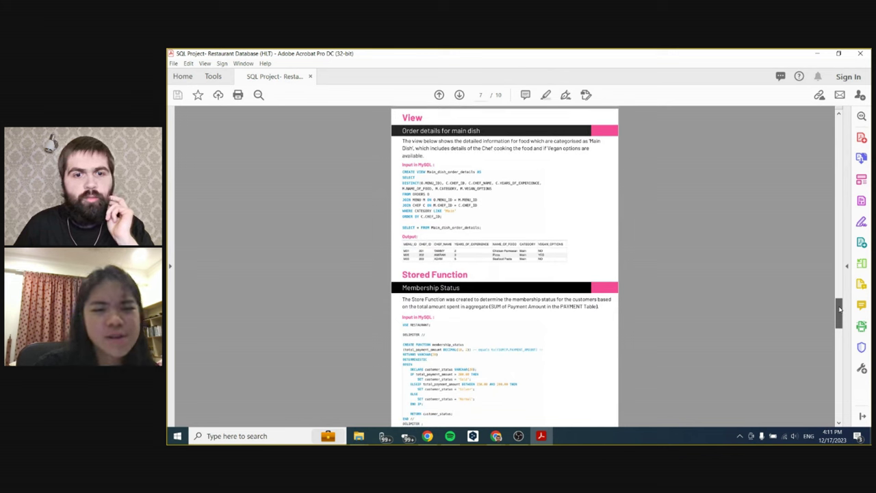
drag(840, 309, 840, 310)
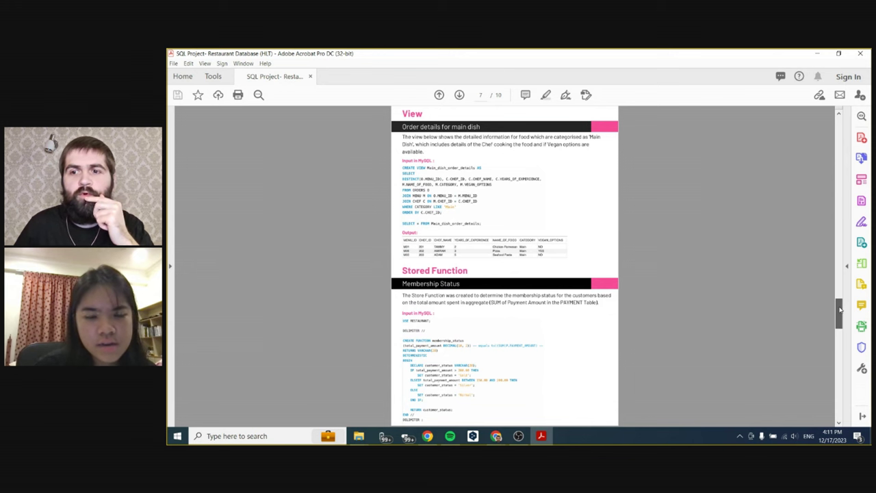
mouse_move(840, 309)
mouse_down()
mouse_move(830, 276)
mouse_move(841, 297)
mouse_move(839, 334)
mouse_move(838, 326)
mouse_up()
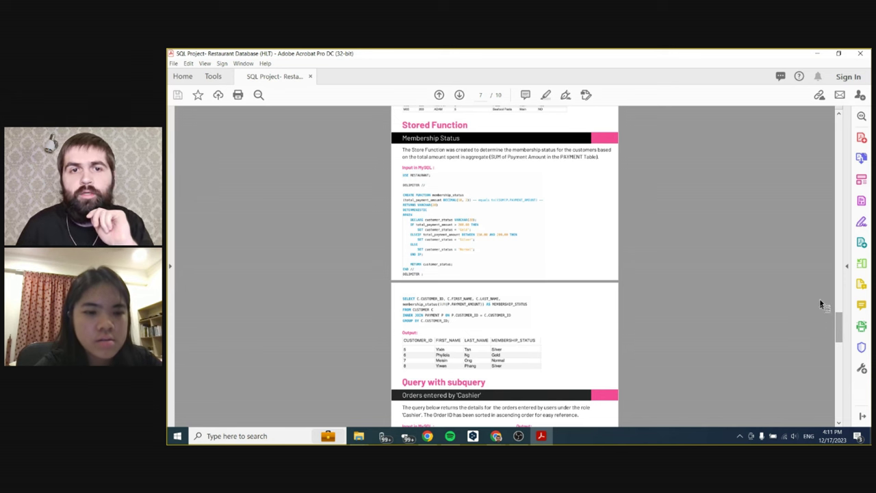
drag(841, 331, 841, 349)
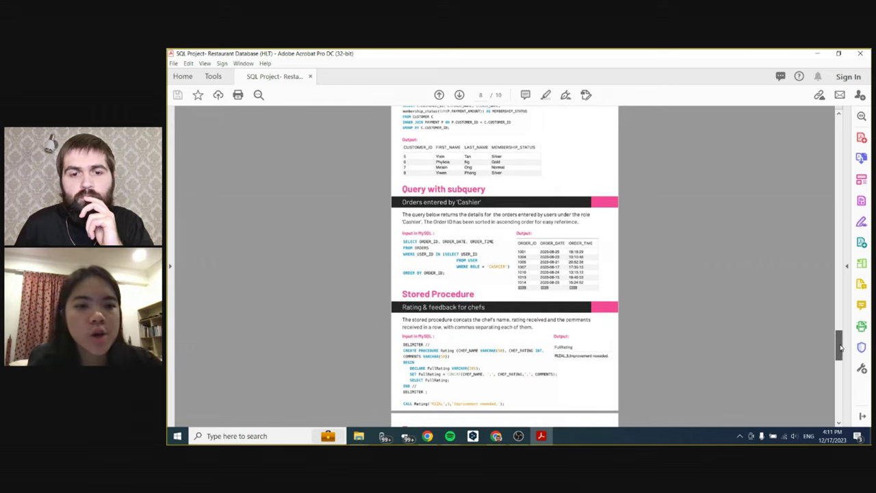
Step: Go back to the cover page, 'SQL Project- Restaurant Ordering Database', page 1 of 10
scroll(841, 349, up, 1)
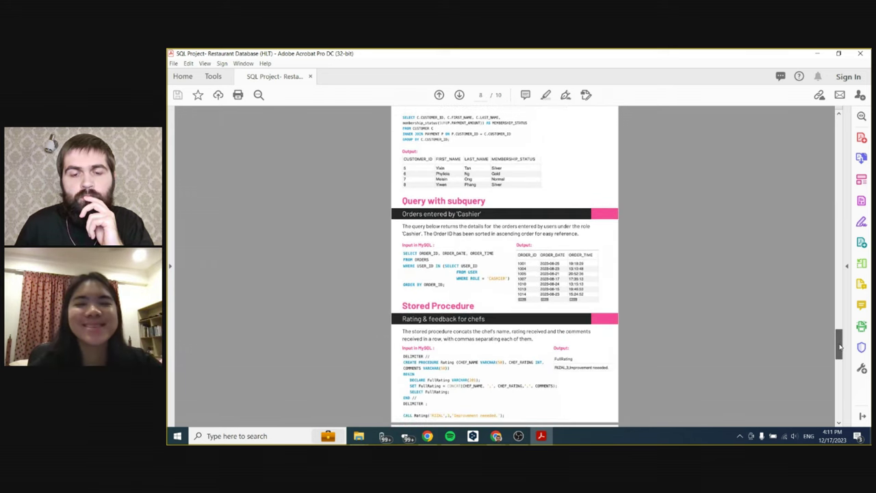
scroll(840, 346, up, 1)
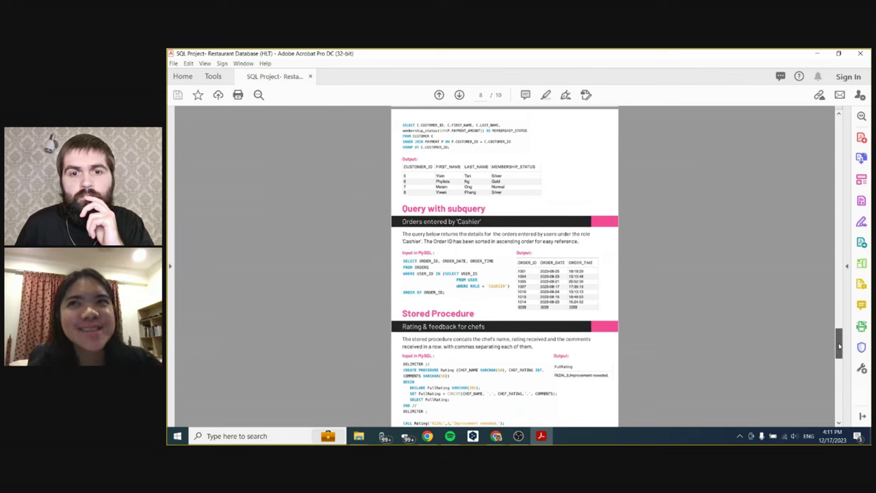
scroll(840, 346, down, 1)
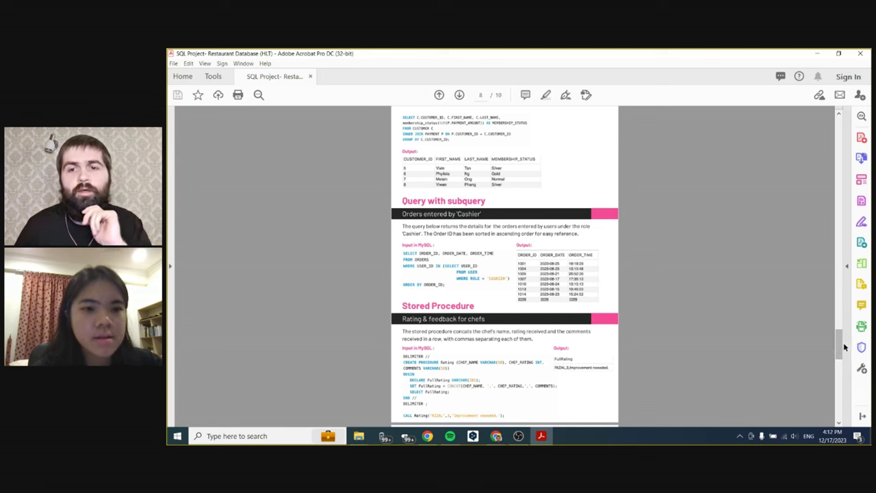
drag(838, 346, 839, 134)
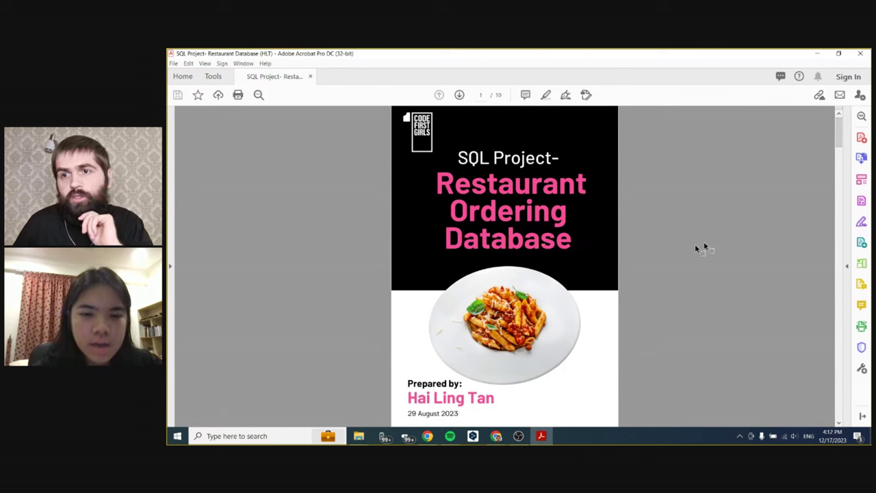
Step: Move down the PDF to page 5 with the USER and CHEF table definitions and outputs
scroll(838, 136, down, 1)
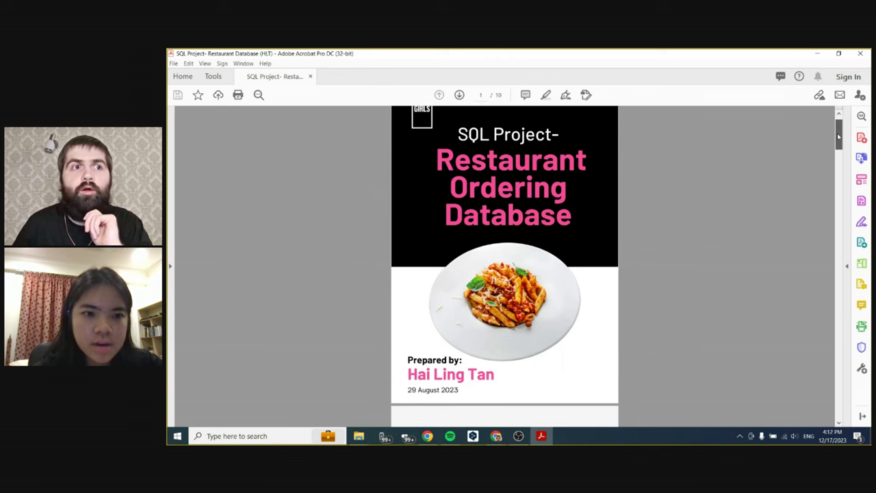
drag(838, 137, 841, 230)
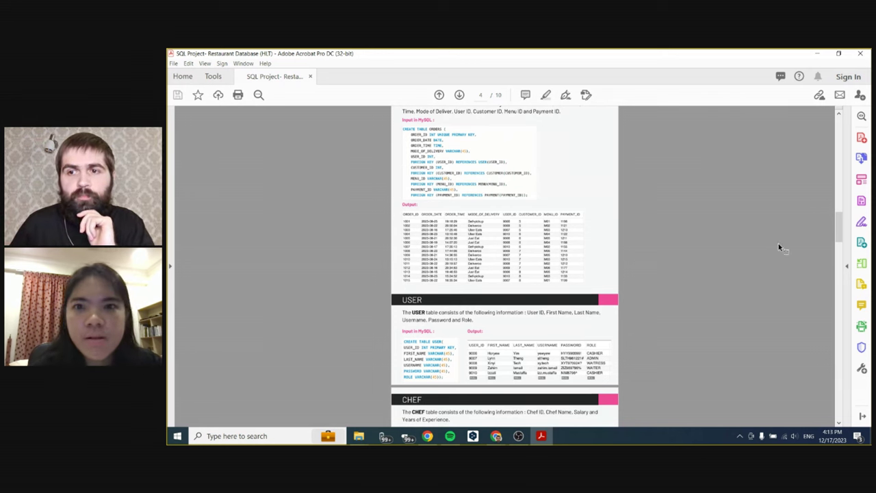
drag(835, 228, 836, 248)
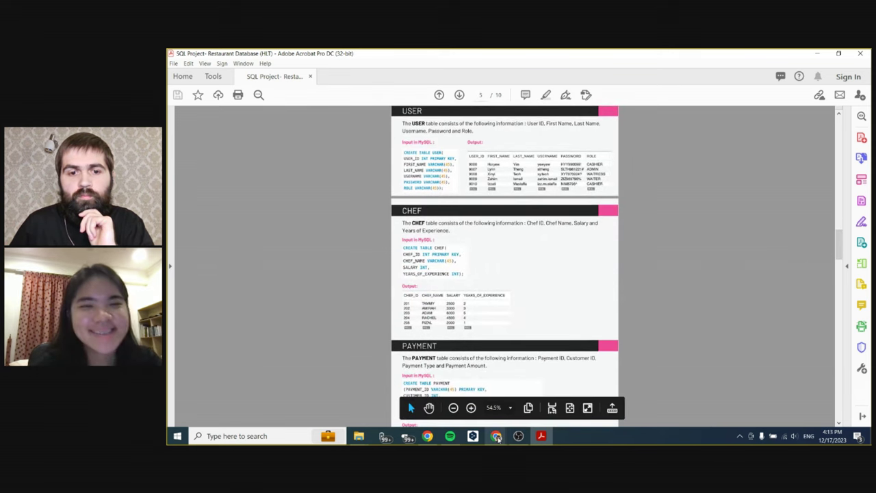
mouse_move(498, 438)
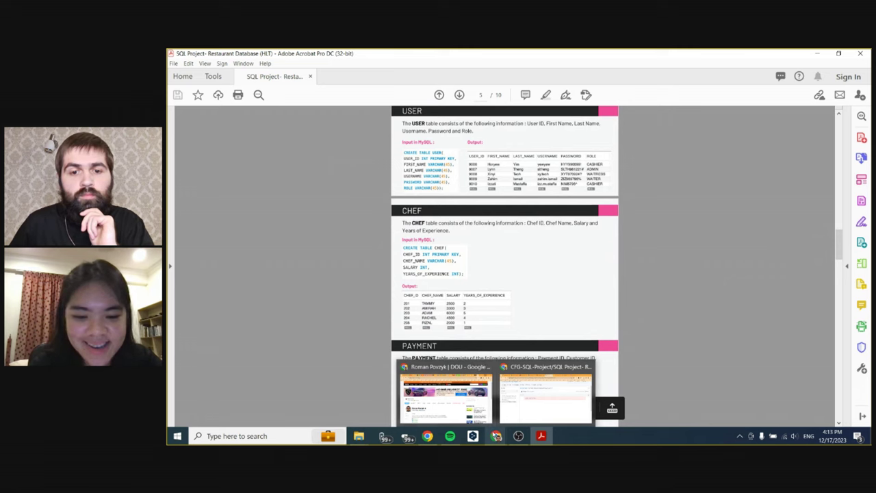
Step: Remove the host's screen in StreamYard so the Danny's Diner case study page is shown
click(466, 405)
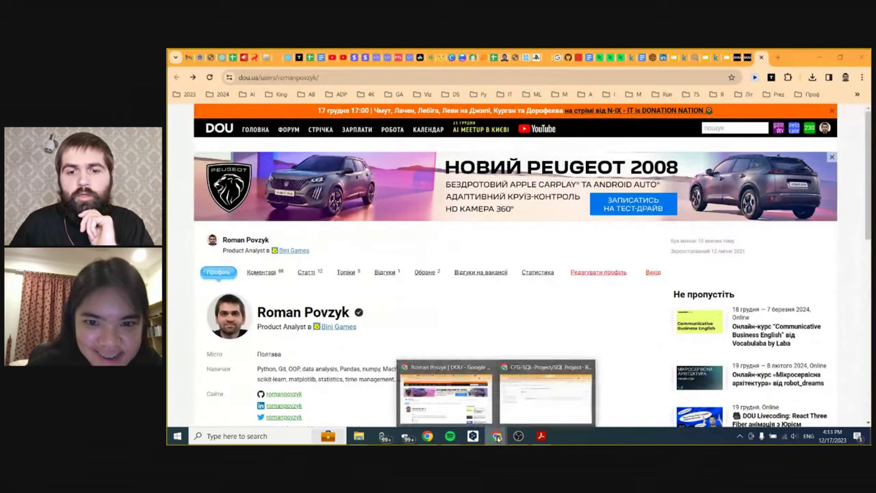
click(541, 435)
mouse_move(496, 436)
click(545, 397)
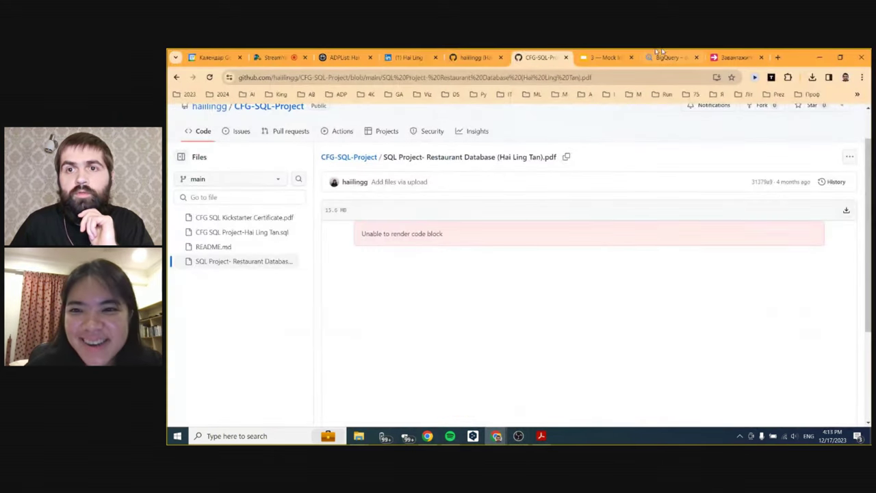
click(274, 57)
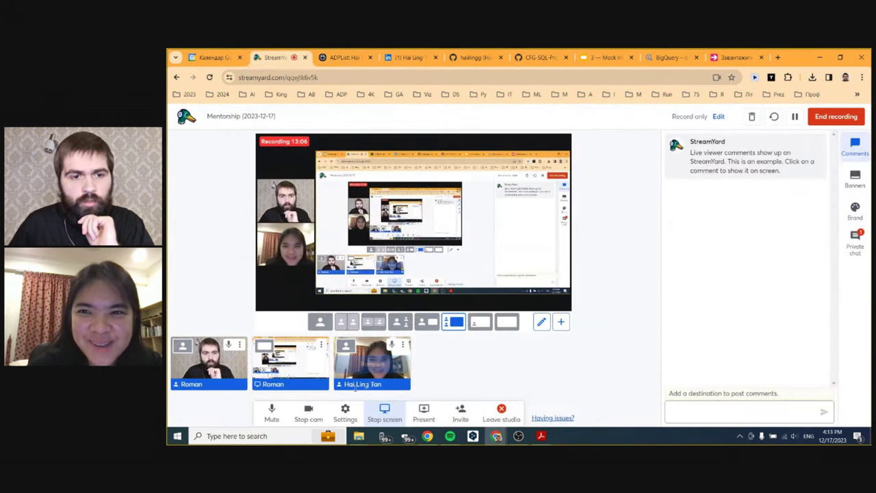
click(290, 364)
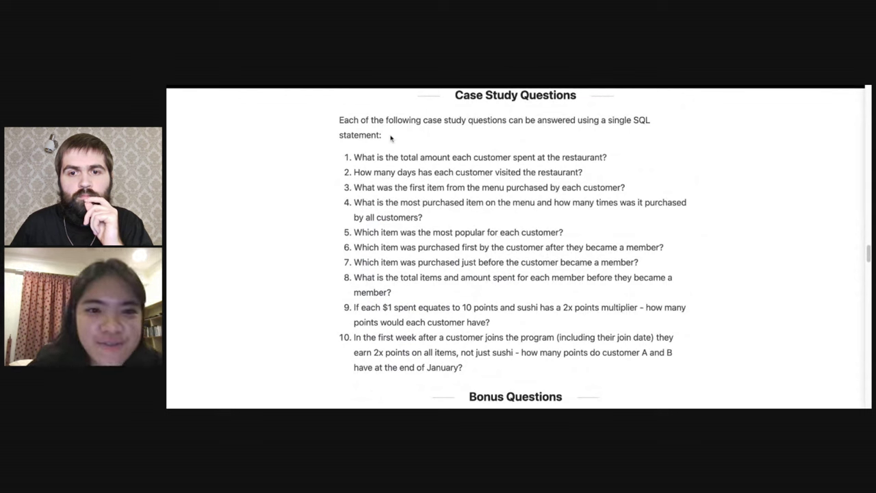
drag(350, 155, 470, 371)
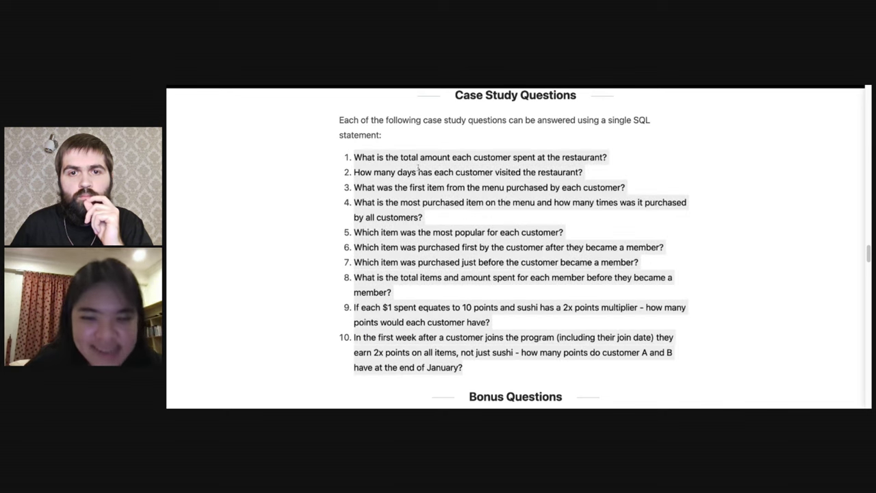
scroll(533, 318, down, 3)
scroll(532, 319, up, 2)
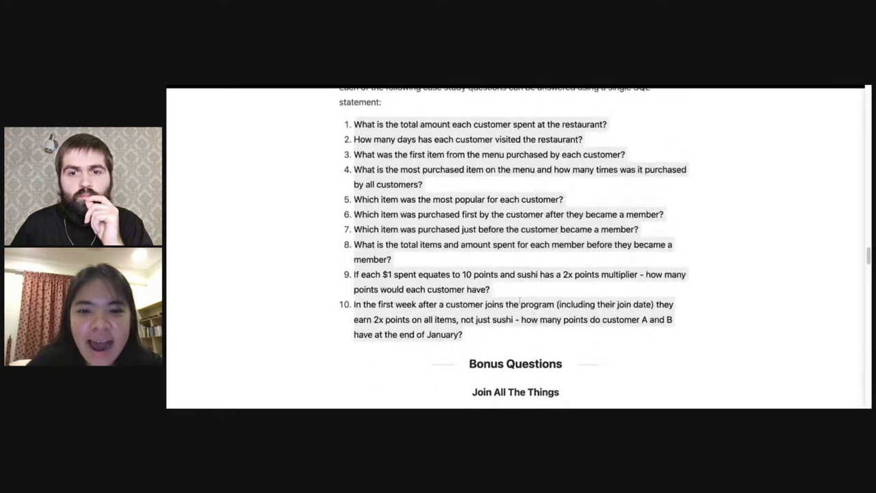
click(479, 336)
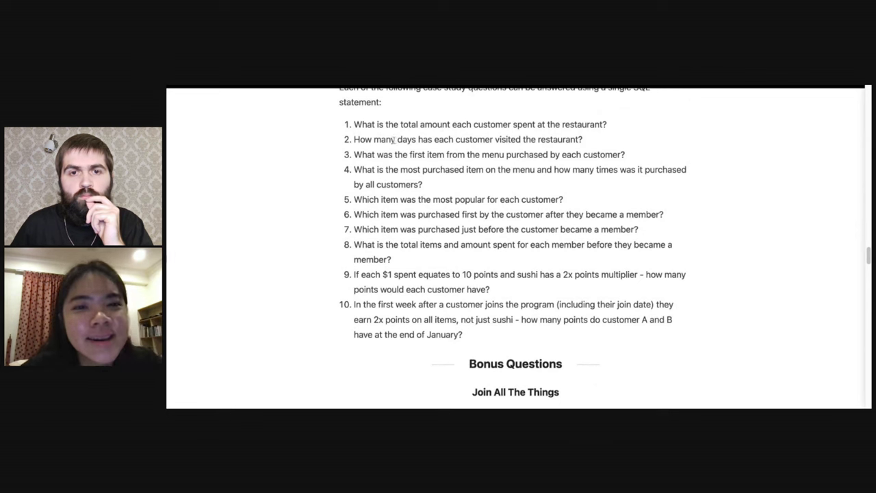
drag(396, 139, 536, 124)
click(413, 172)
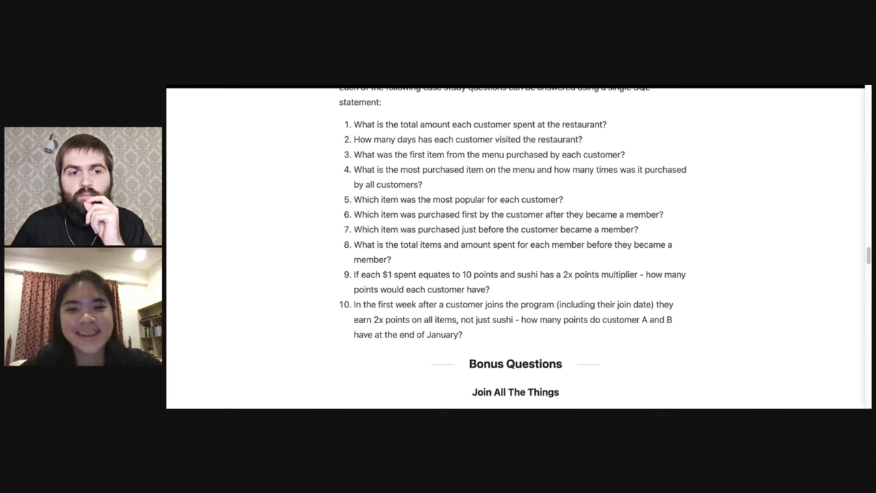
scroll(583, 247, down, 1)
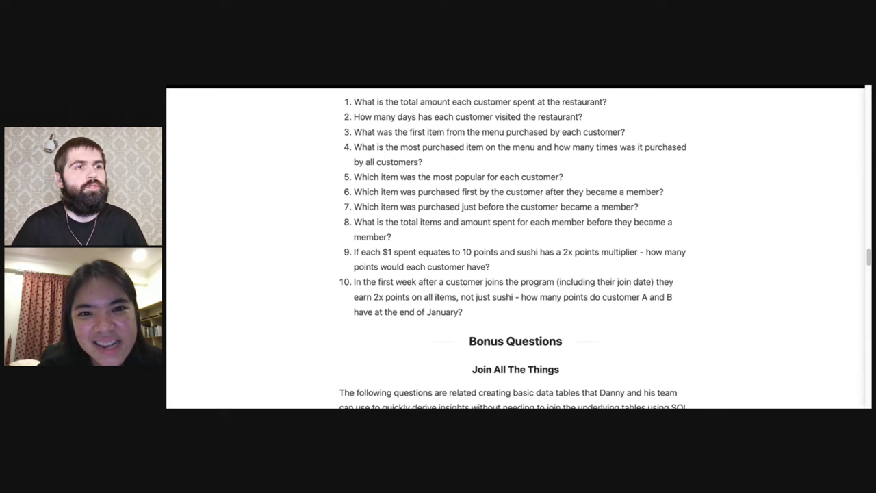
Step: Scroll back up through the Danny's Diner Case Study Questions section
scroll(513, 246, up, 2)
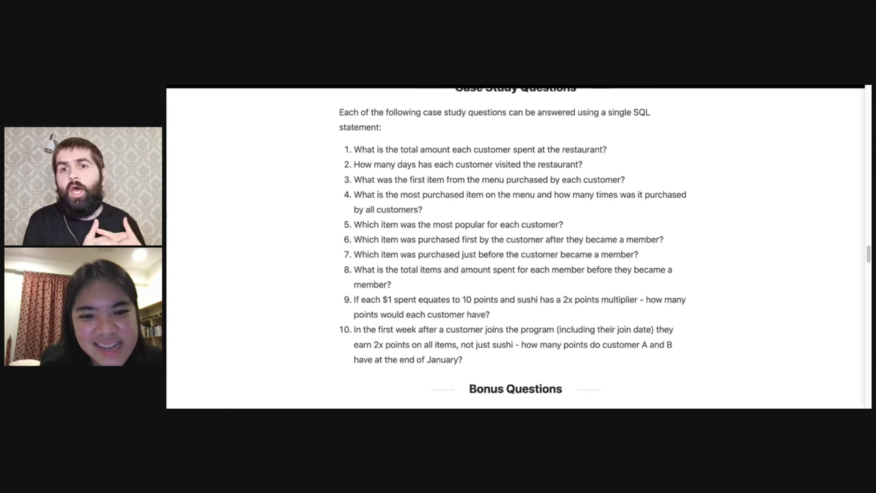
scroll(513, 247, up, 1)
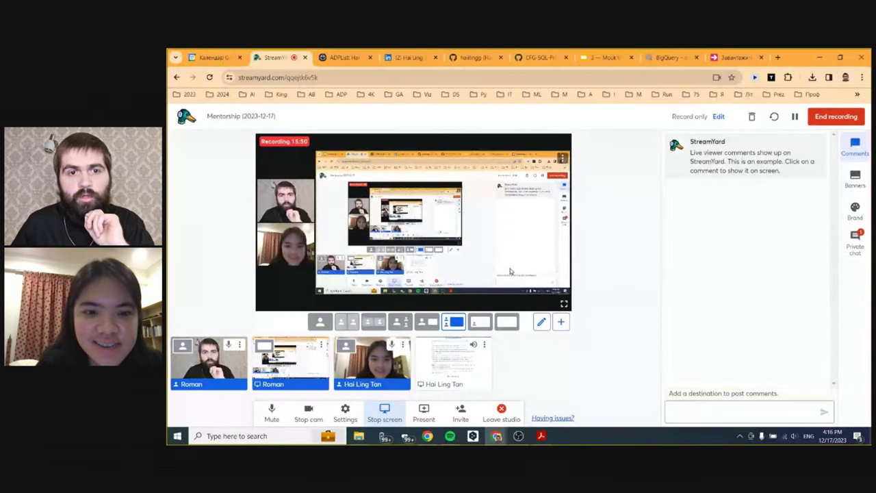
Step: Switch to the candidate's GitHub profile and read its README down to the 165-contribution graph
click(483, 54)
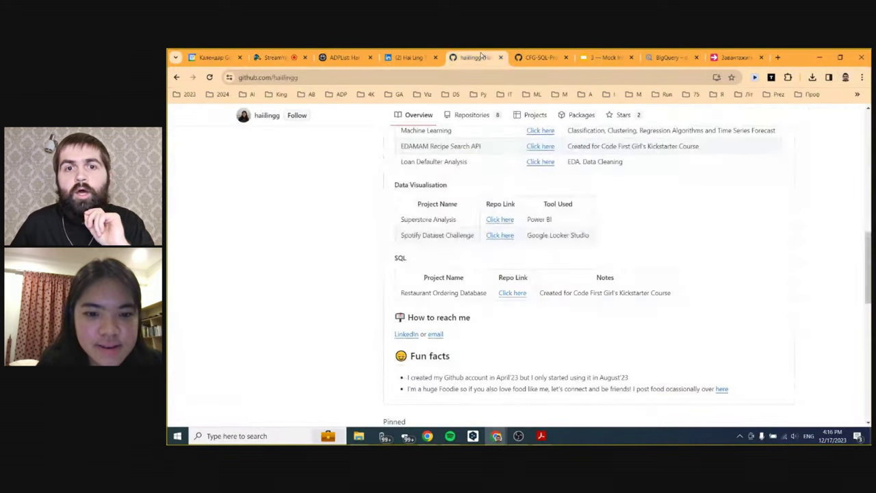
scroll(616, 278, up, 15)
scroll(616, 278, down, 3)
scroll(616, 281, down, 8)
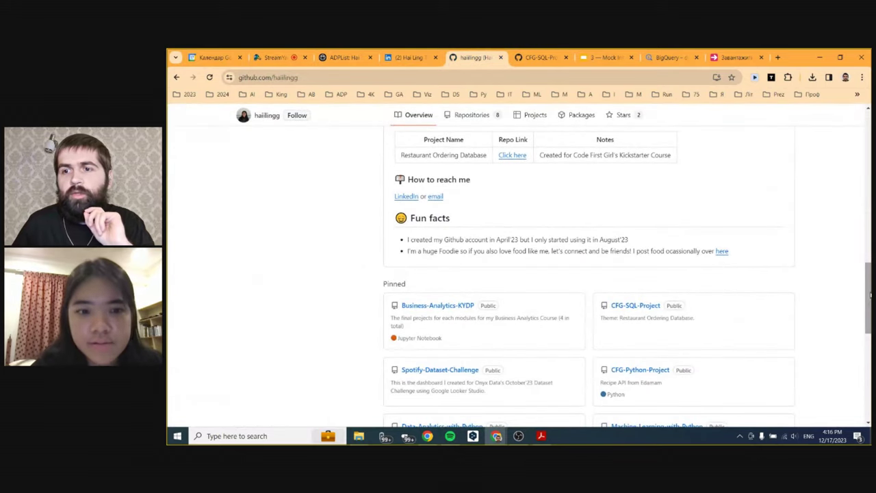
scroll(793, 295, up, 3)
scroll(793, 296, down, 6)
scroll(616, 277, down, 2)
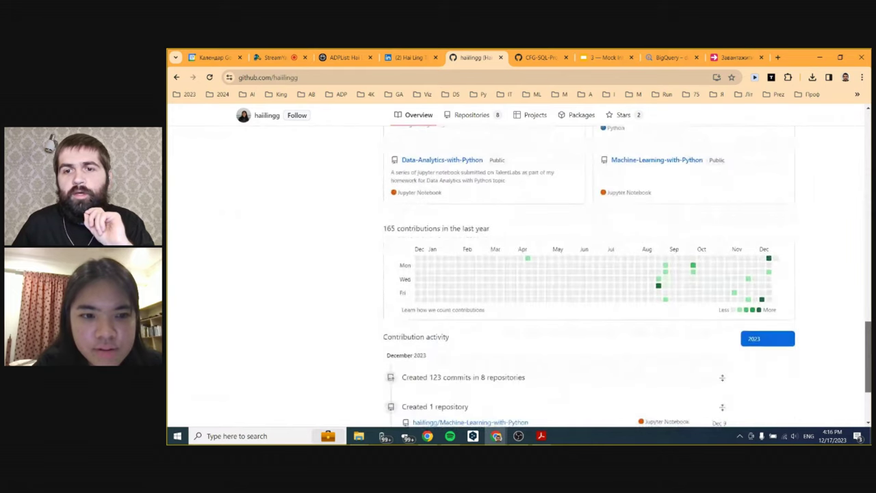
scroll(835, 160, up, 15)
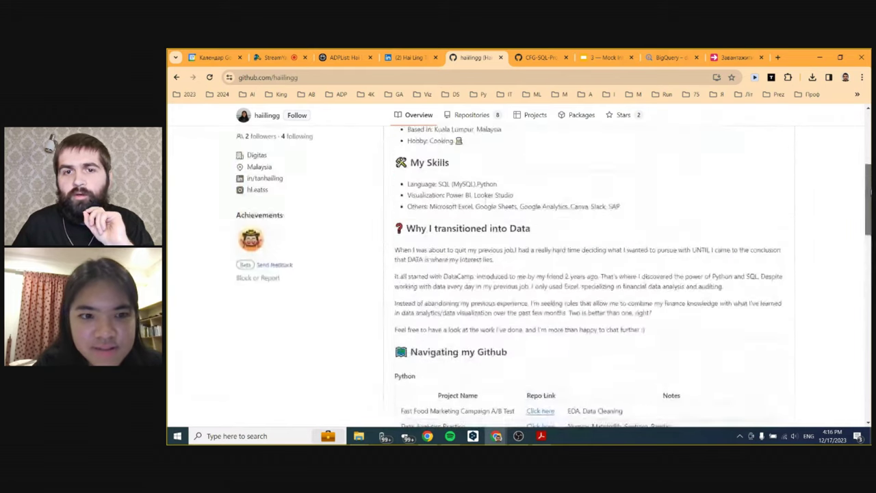
scroll(835, 160, down, 2)
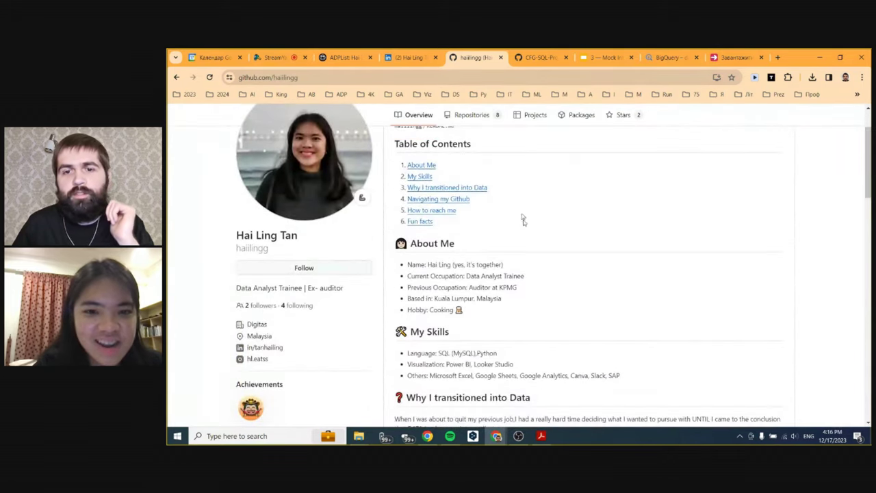
scroll(780, 288, down, 12)
scroll(781, 288, down, 1)
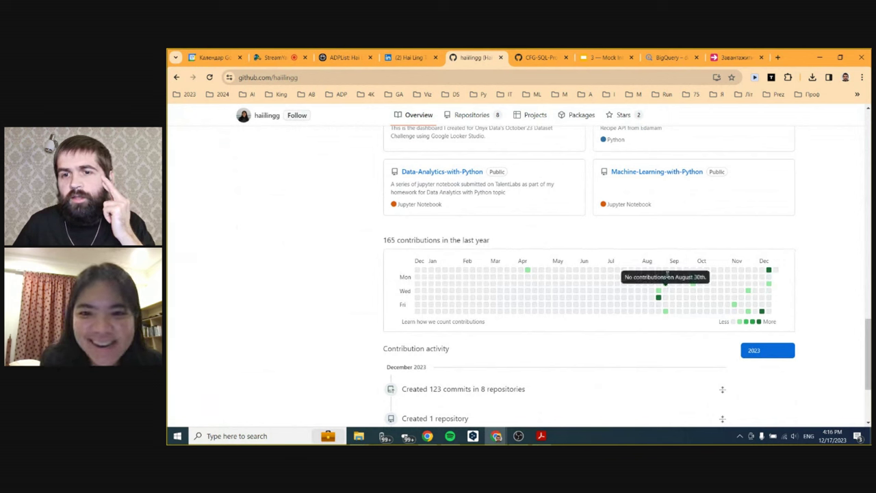
mouse_move(668, 280)
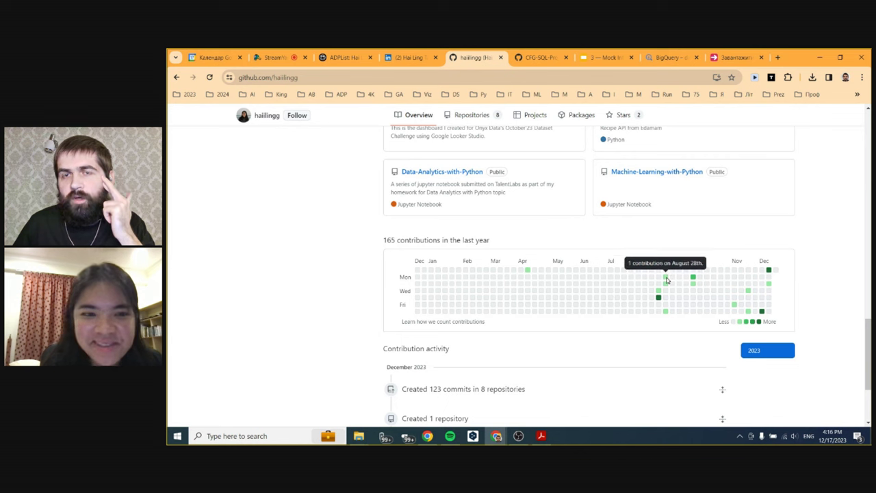
mouse_move(695, 282)
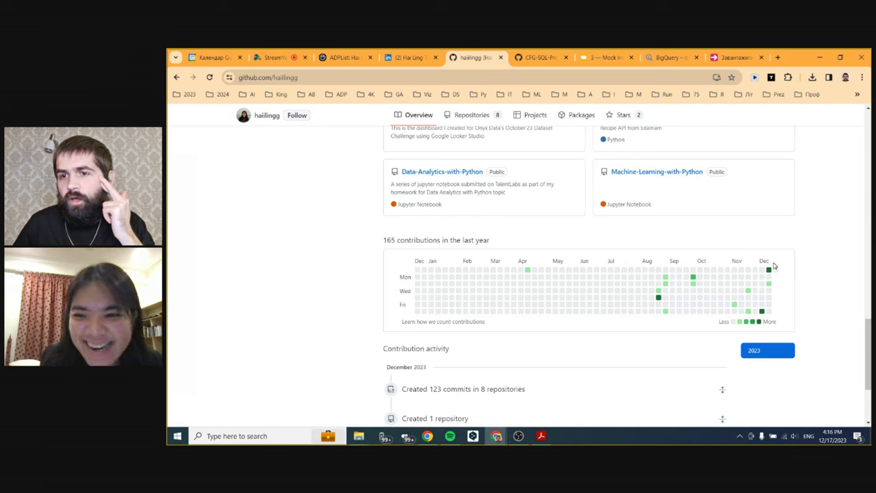
mouse_move(769, 272)
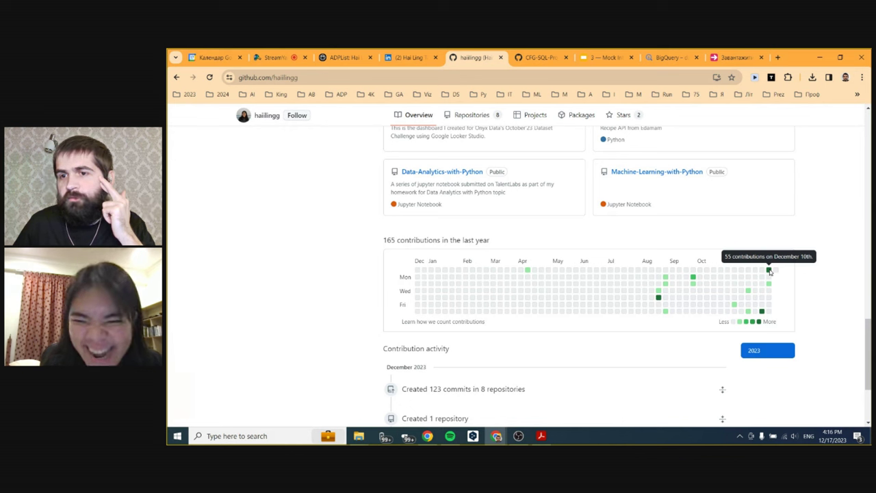
mouse_move(764, 313)
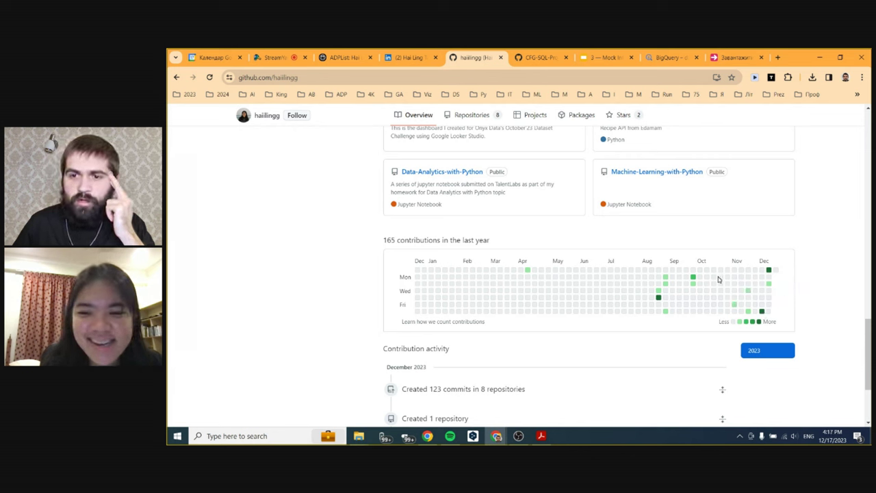
mouse_move(720, 275)
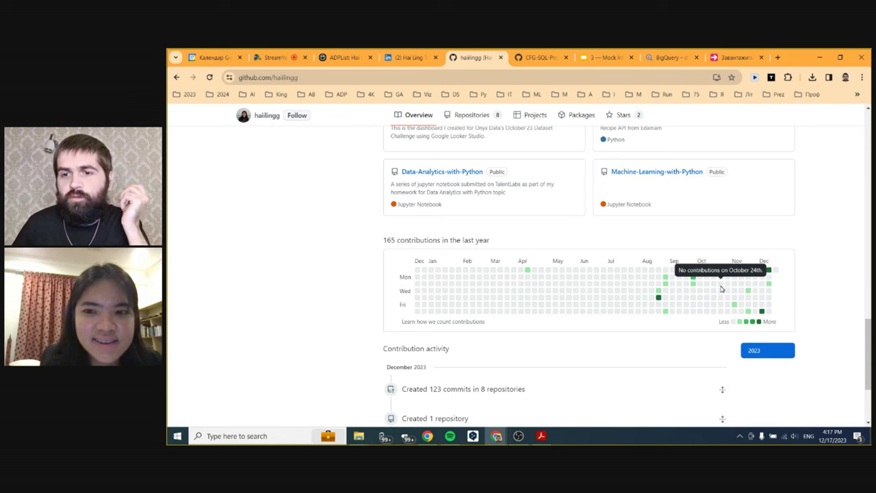
mouse_move(722, 308)
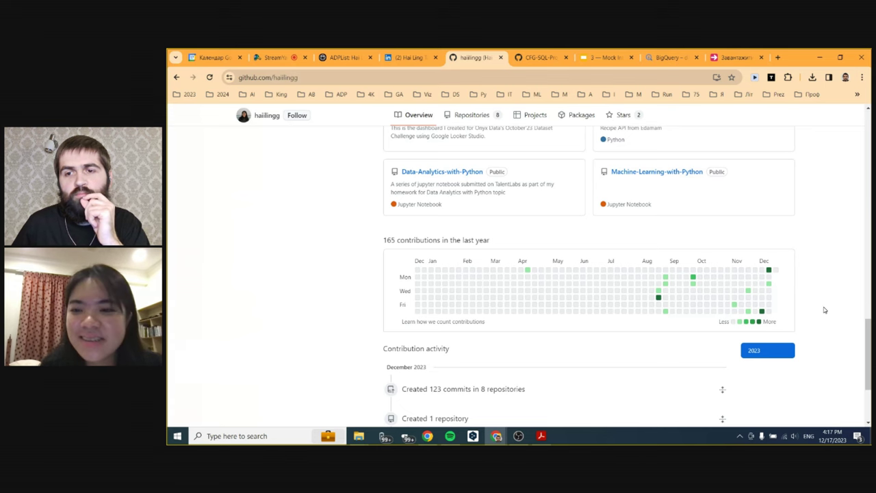
scroll(817, 305, up, 3)
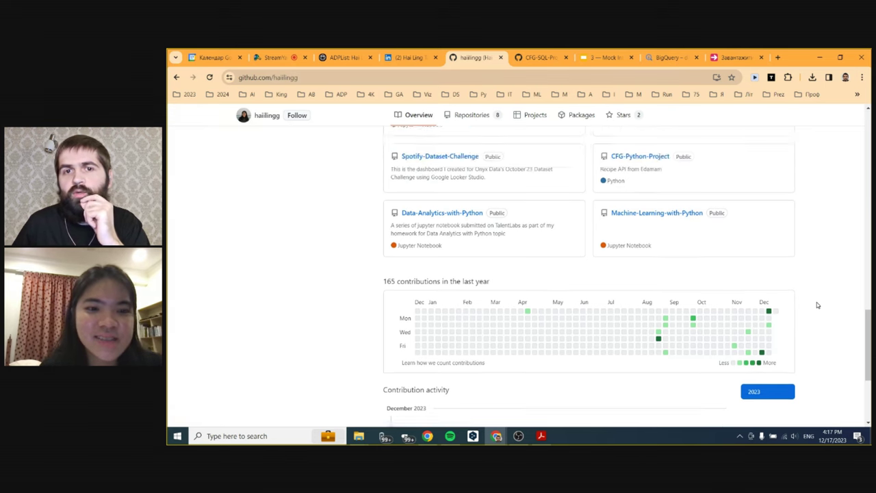
scroll(817, 305, up, 4)
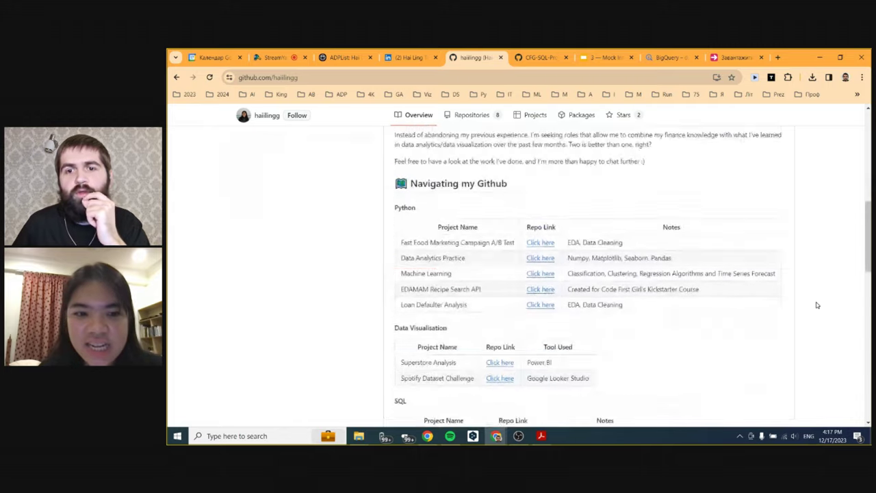
scroll(817, 305, down, 6)
scroll(817, 305, down, 3)
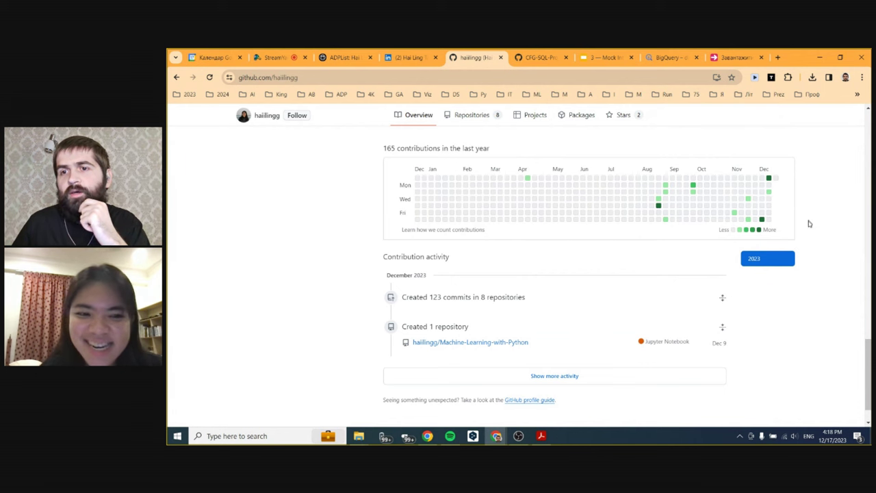
scroll(809, 223, up, 15)
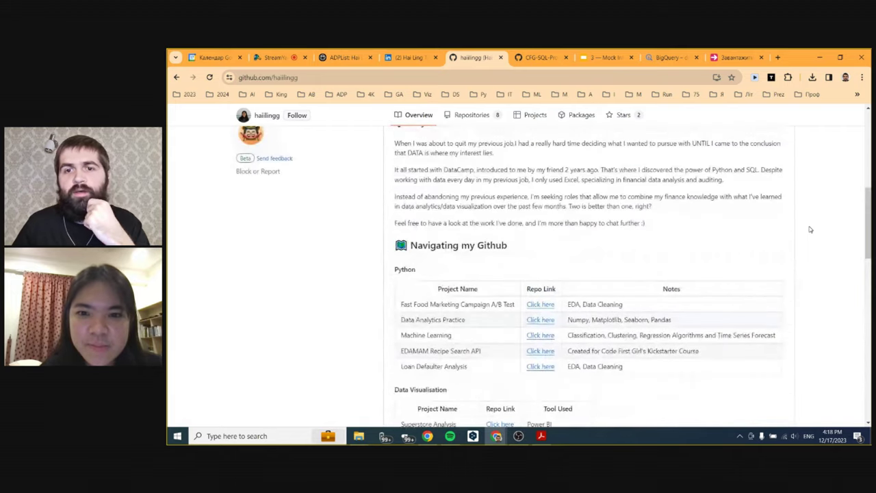
scroll(809, 229, up, 10)
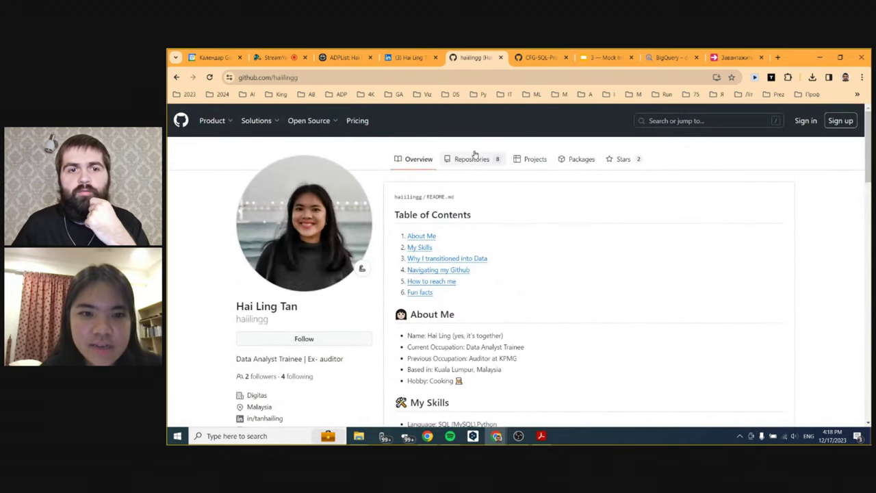
Step: Open the candidate's repositories list and scroll through it
click(473, 158)
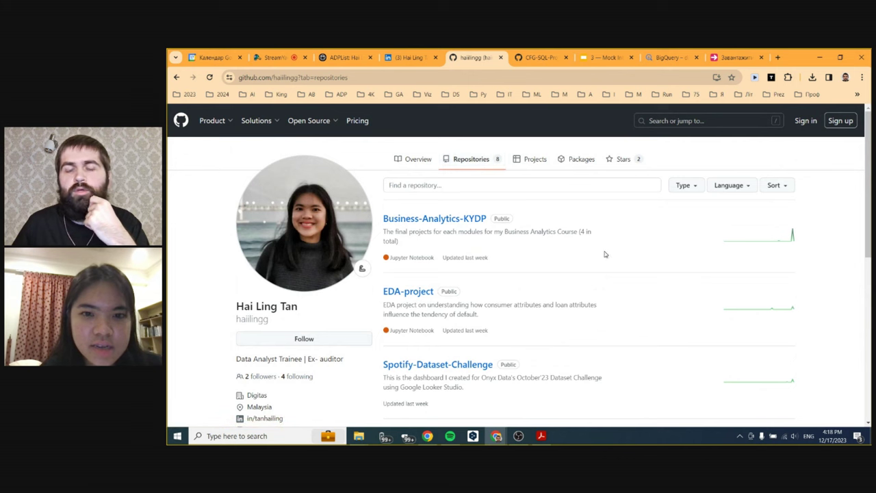
scroll(628, 261, down, 6)
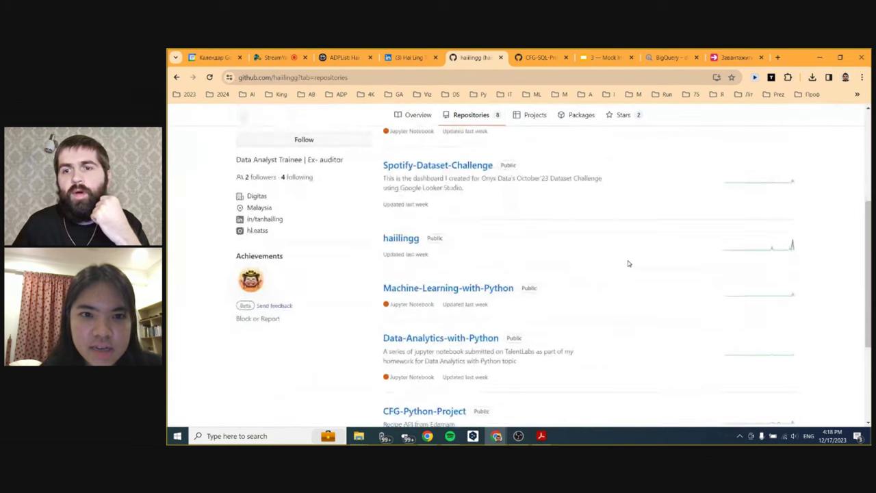
scroll(628, 263, up, 5)
scroll(628, 264, up, 1)
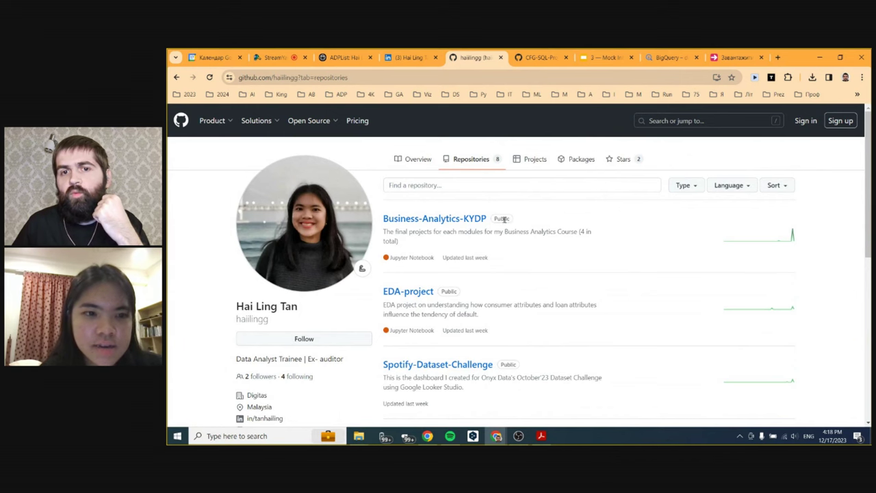
Step: Go to the profile Overview and reach the README's Navigating my Github project tables
click(415, 159)
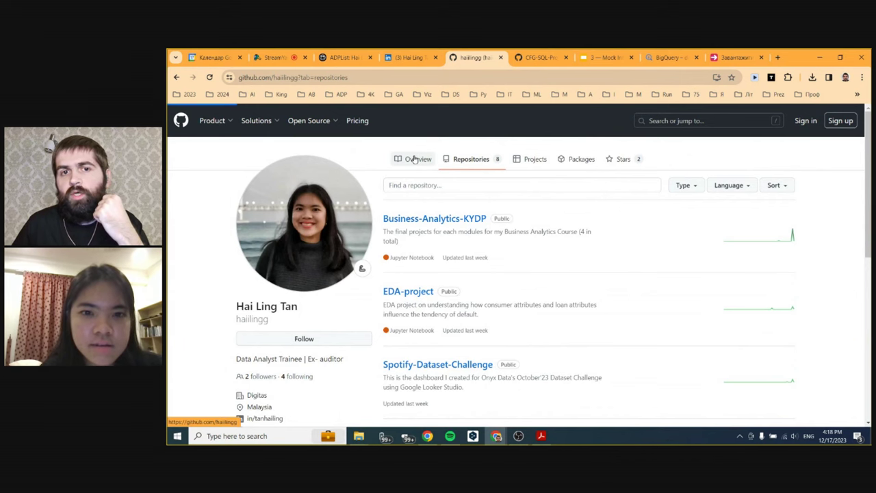
scroll(694, 307, down, 15)
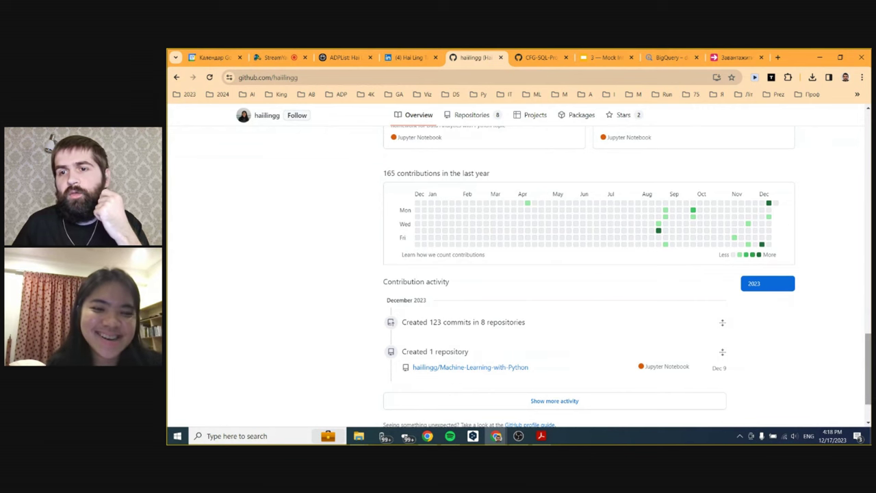
scroll(866, 343, up, 2)
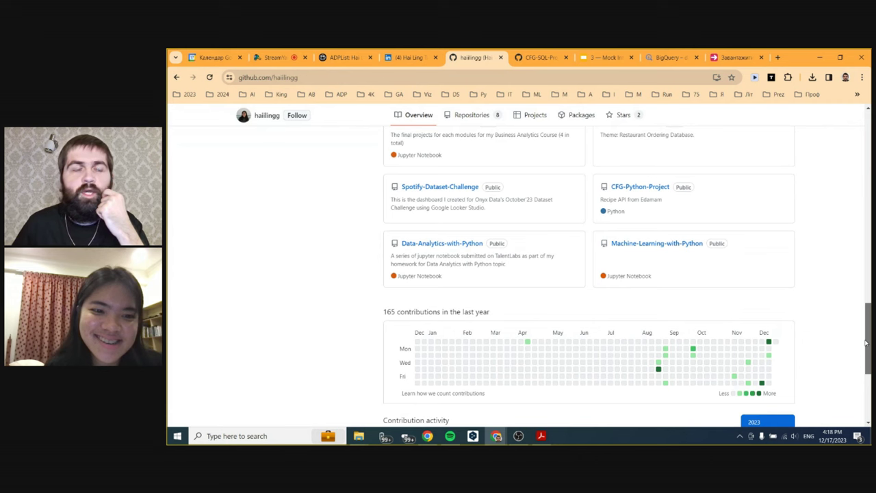
mouse_move(865, 343)
mouse_down()
mouse_move(867, 228)
mouse_move(867, 345)
mouse_up()
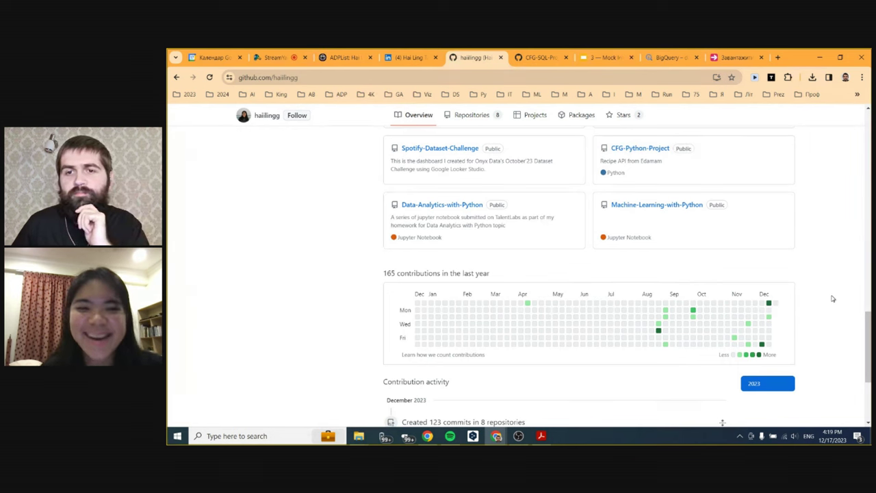
drag(867, 342, 868, 253)
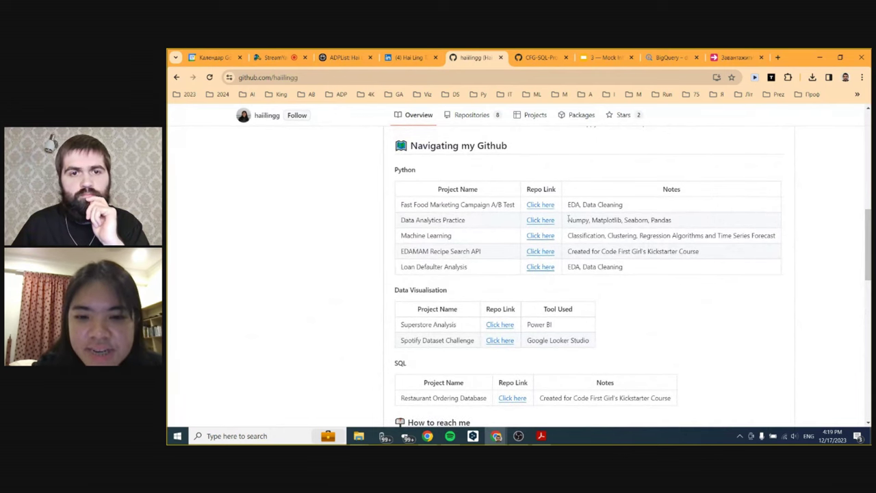
Step: Open the Superstore Analysis link in a new tab and view the Business-Analytics-KYDP Data Visualisation folder
scroll(581, 274, up, 1)
scroll(575, 277, down, 3)
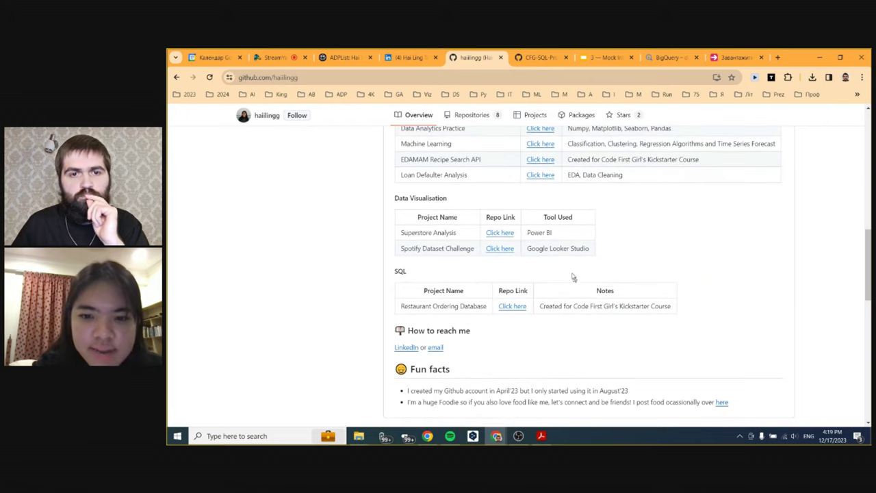
right_click(500, 232)
click(548, 240)
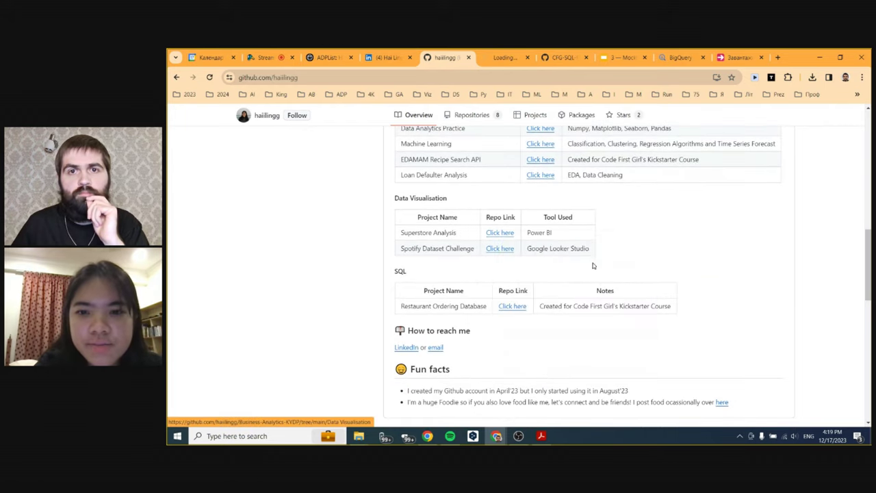
key(ctrl+Tab)
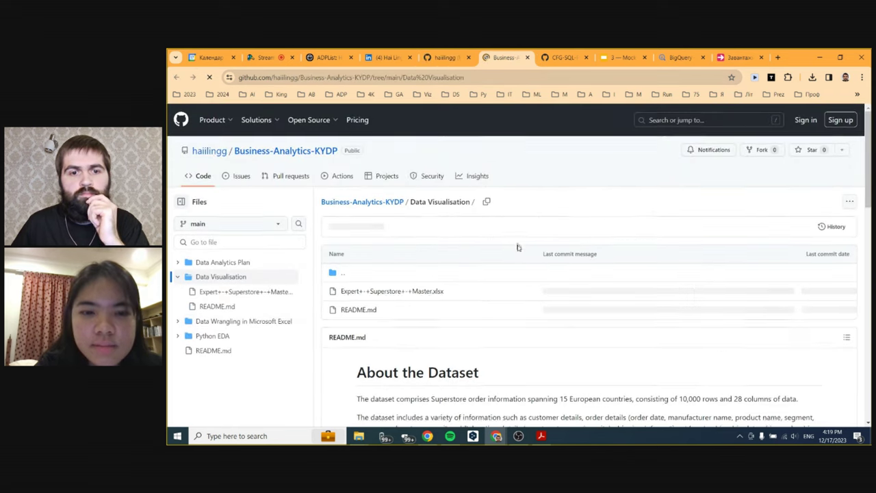
Step: Scroll the README past Highlights and Suggestions to the Power BI Superstore Analysis dashboard image
scroll(519, 248, down, 8)
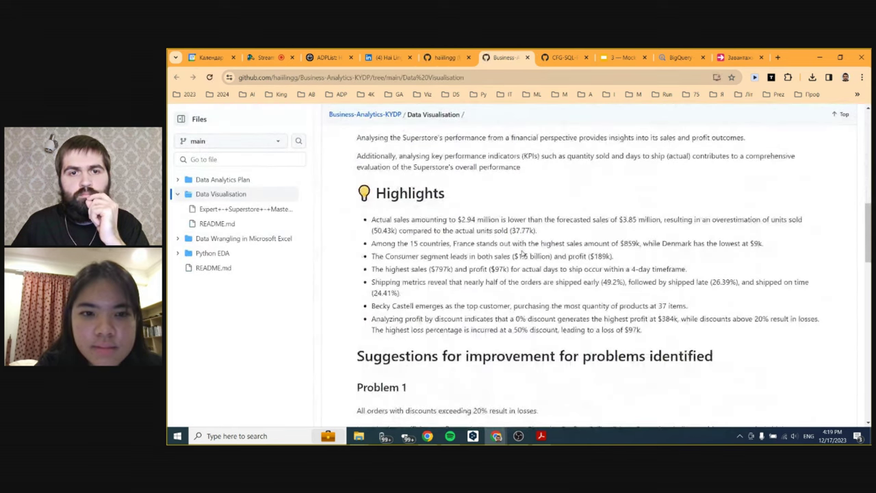
scroll(522, 253, down, 6)
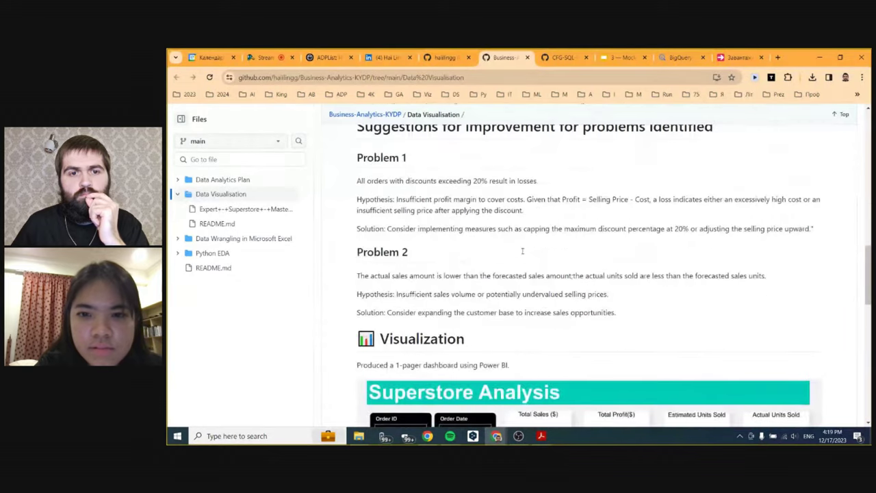
scroll(521, 254, down, 2)
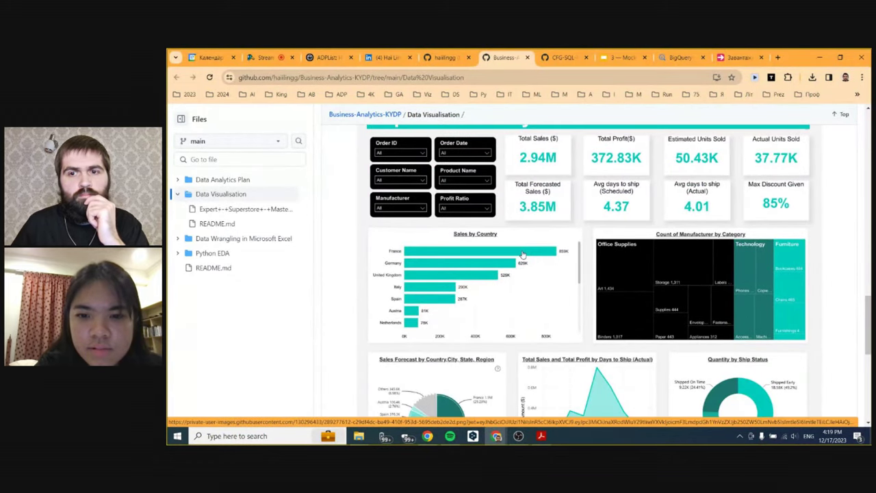
scroll(521, 255, down, 6)
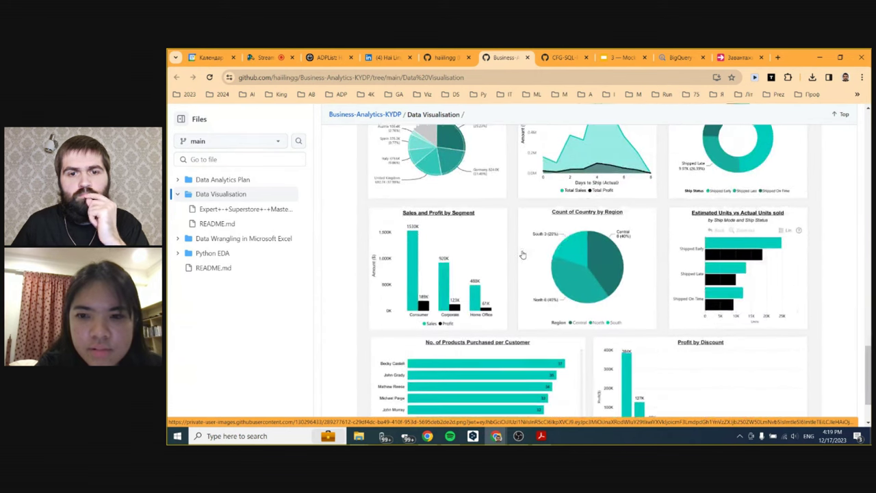
scroll(522, 255, down, 2)
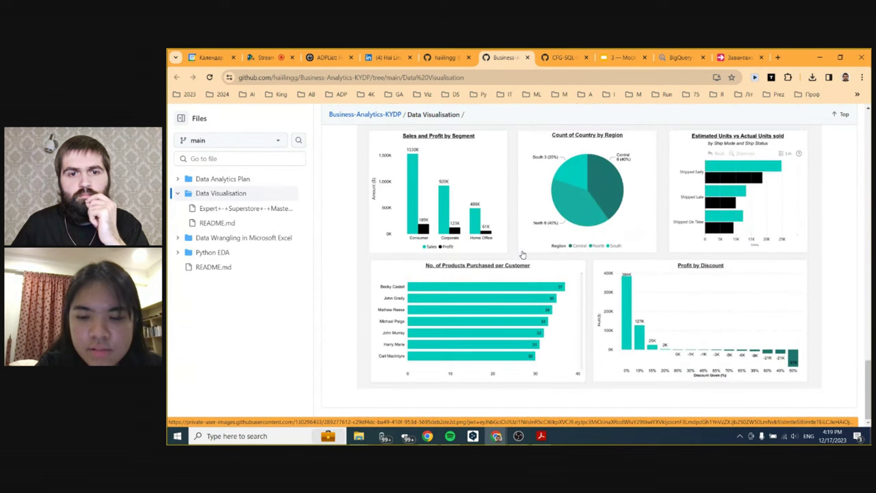
scroll(522, 255, up, 8)
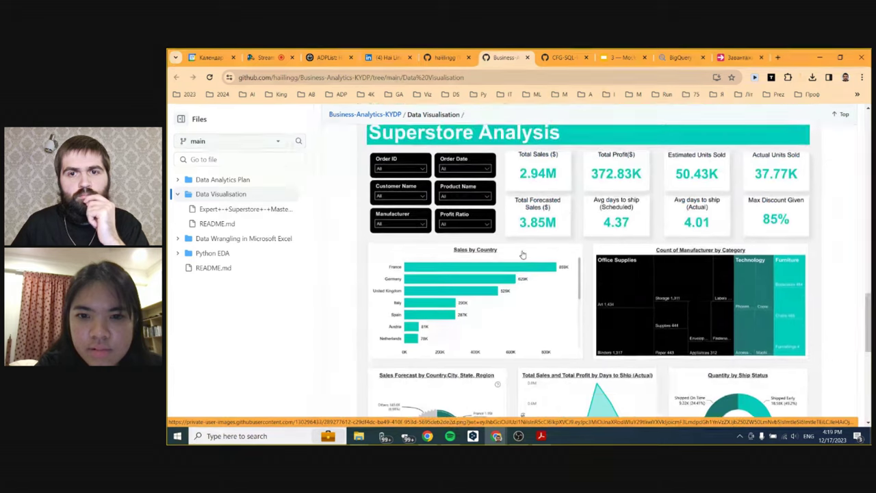
scroll(522, 255, up, 1)
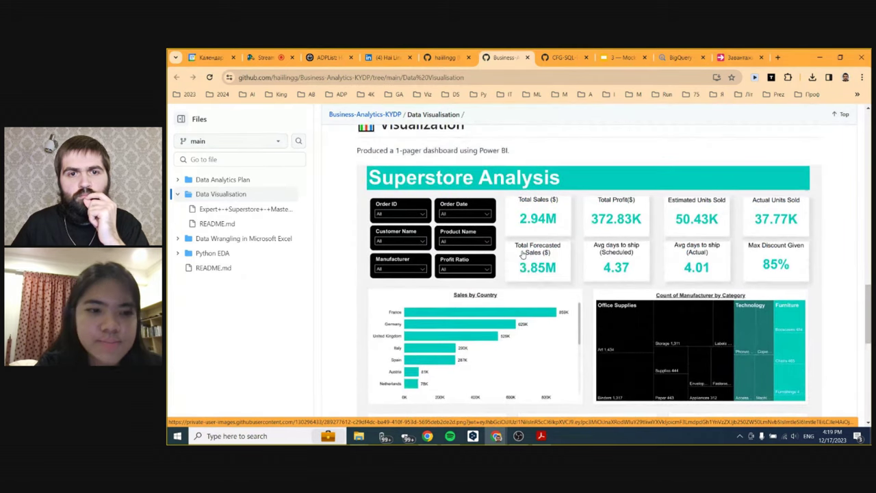
scroll(522, 254, up, 1)
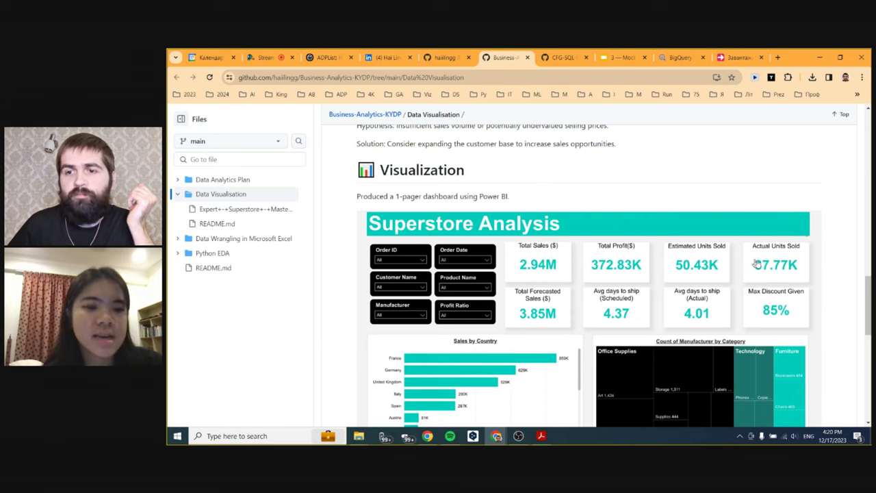
drag(869, 308, 869, 305)
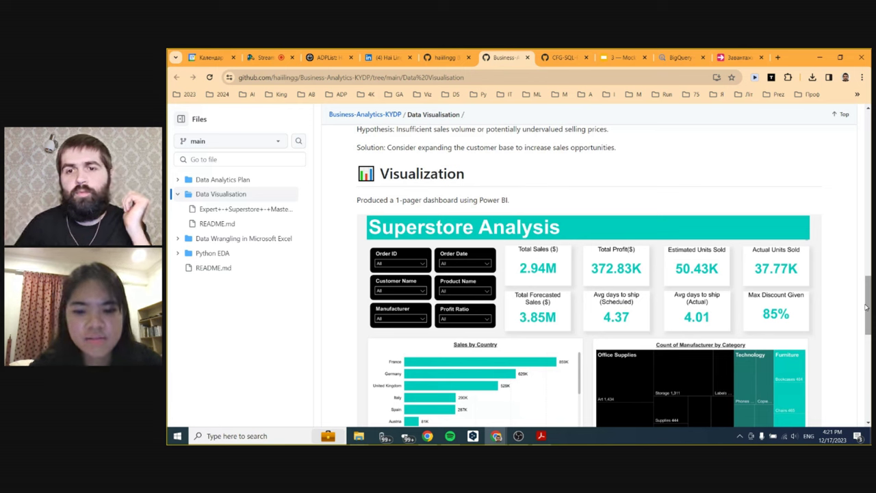
mouse_move(869, 304)
mouse_down()
mouse_move(869, 392)
mouse_move(869, 310)
mouse_up()
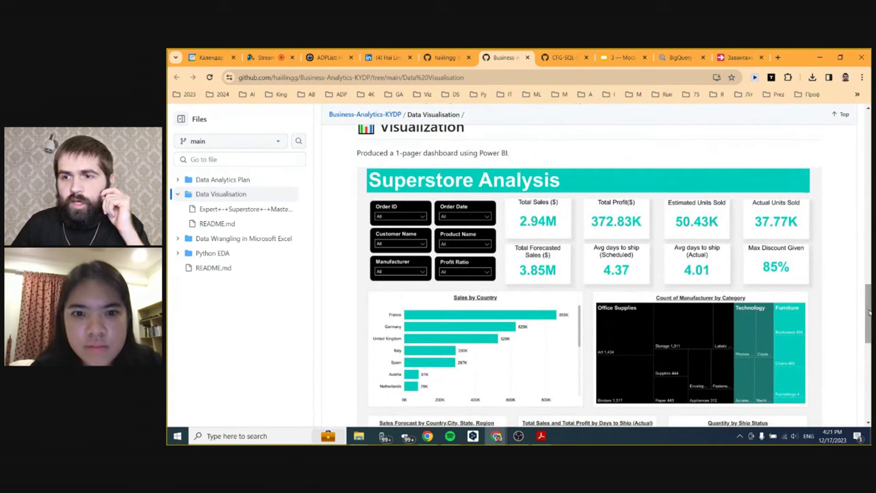
drag(869, 312, 868, 331)
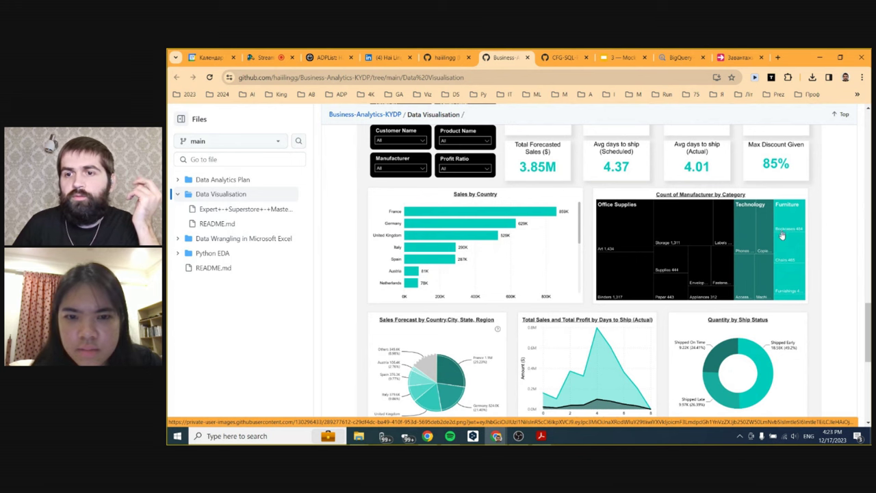
Step: Scroll through the remaining dashboard charts down to Profit by Discount
scroll(776, 241, down, 1)
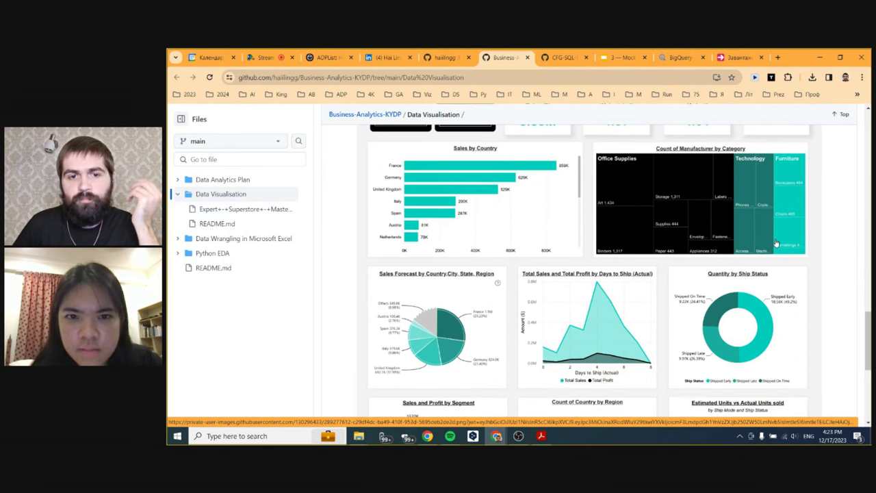
scroll(776, 243, down, 1)
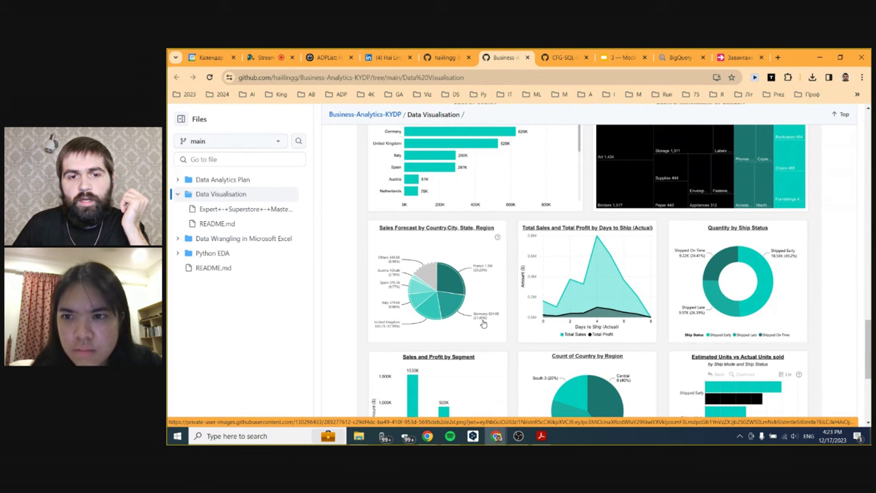
scroll(588, 326, down, 2)
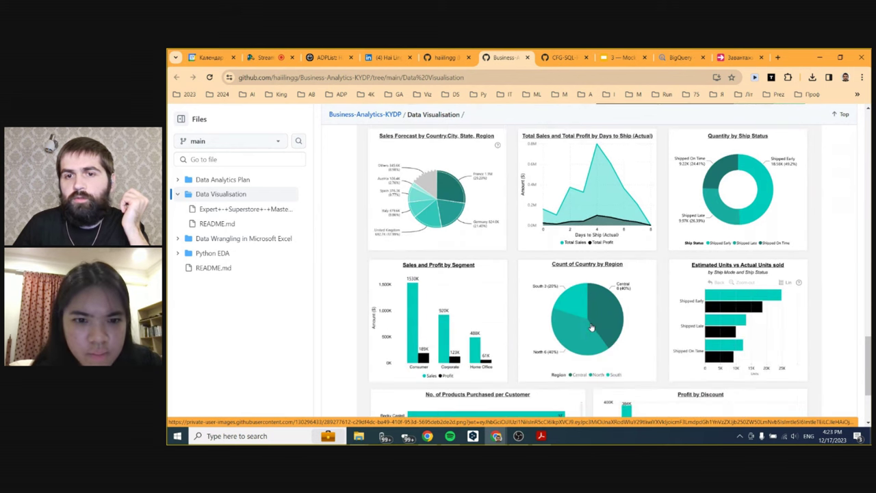
scroll(592, 327, down, 1)
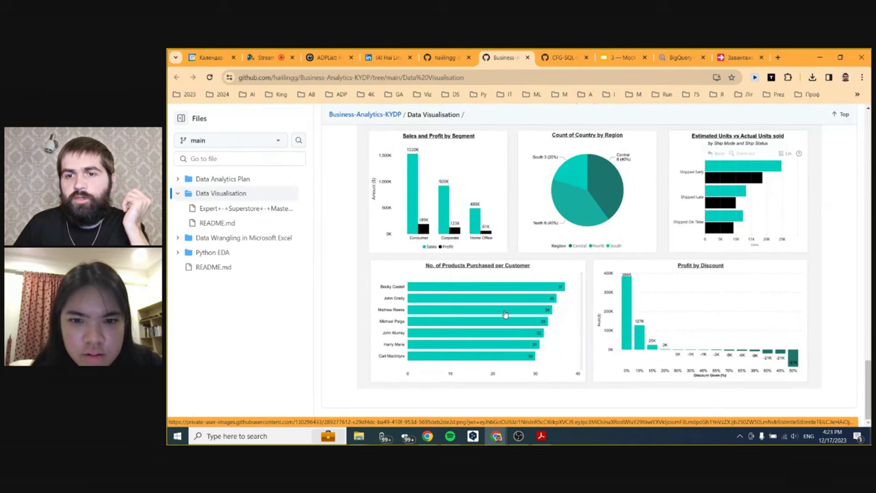
Step: Return to the Highlights and Suggestions for improvement text about the Consumer segment and discounts
scroll(507, 313, up, 2)
scroll(505, 314, up, 3)
scroll(505, 314, down, 2)
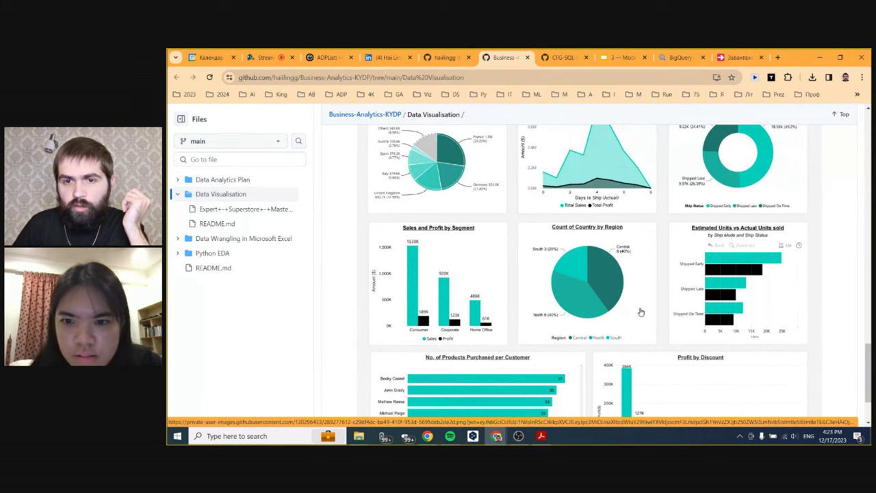
scroll(641, 315, up, 7)
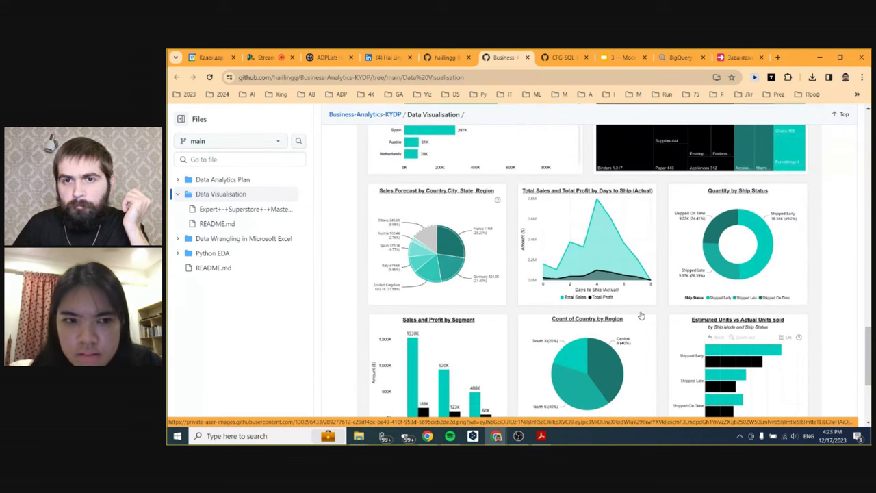
scroll(637, 313, up, 4)
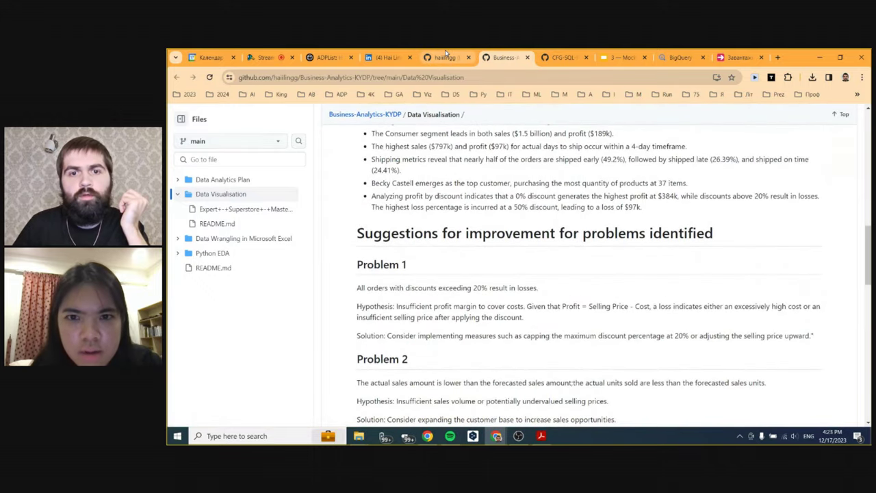
Step: Return to the haiilingg profile tab, then switch to the StreamYard Mentorship studio
click(445, 55)
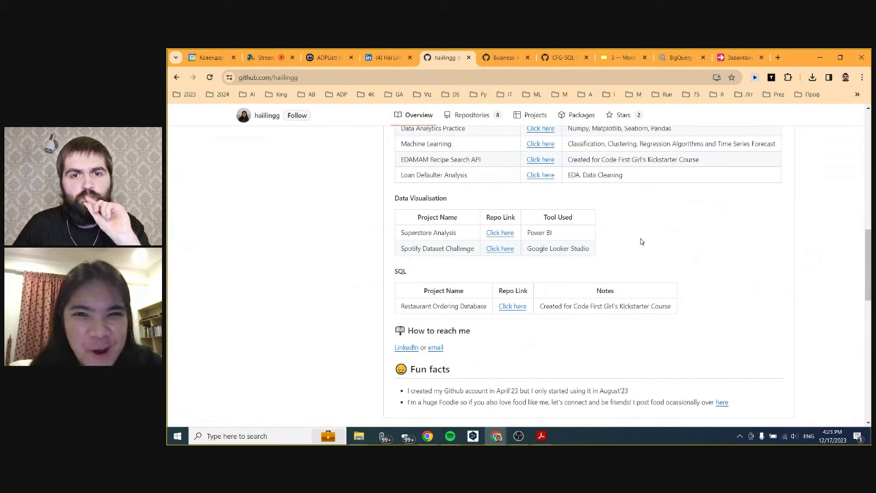
click(267, 57)
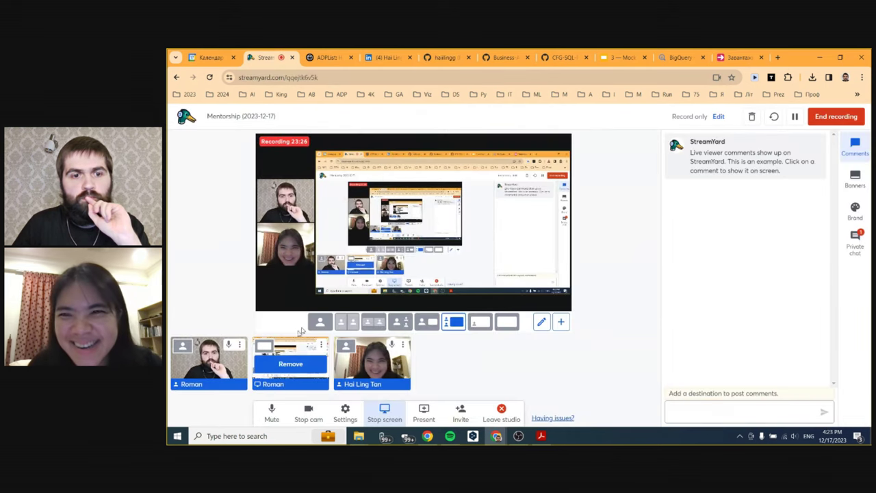
Step: Show the Power BI Superstore Analysis Dashboard with 2.94M total sales and 372.83K profit
click(287, 364)
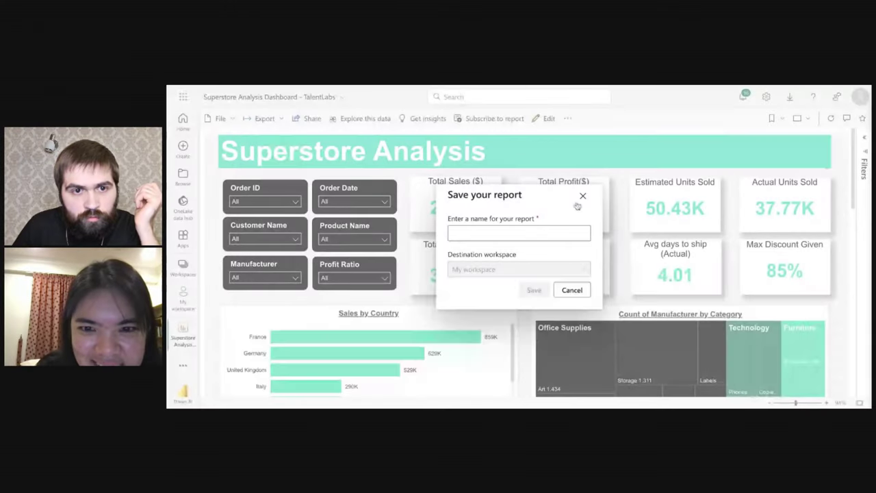
click(582, 196)
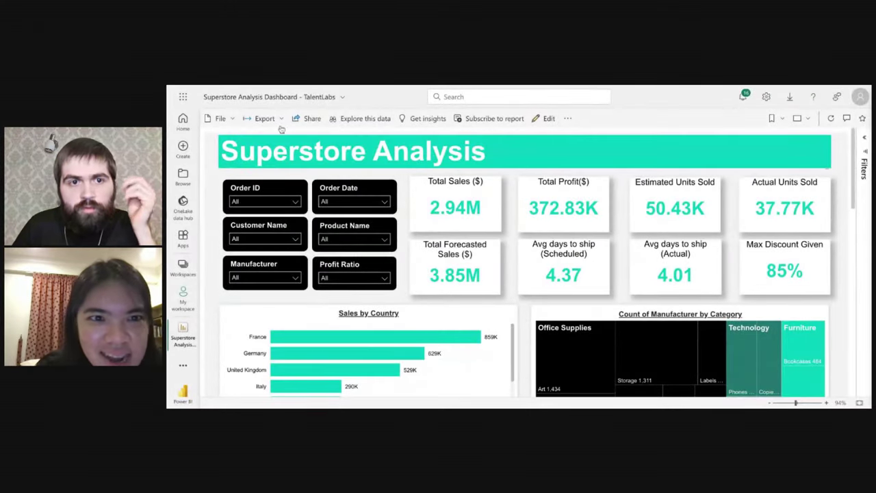
click(231, 119)
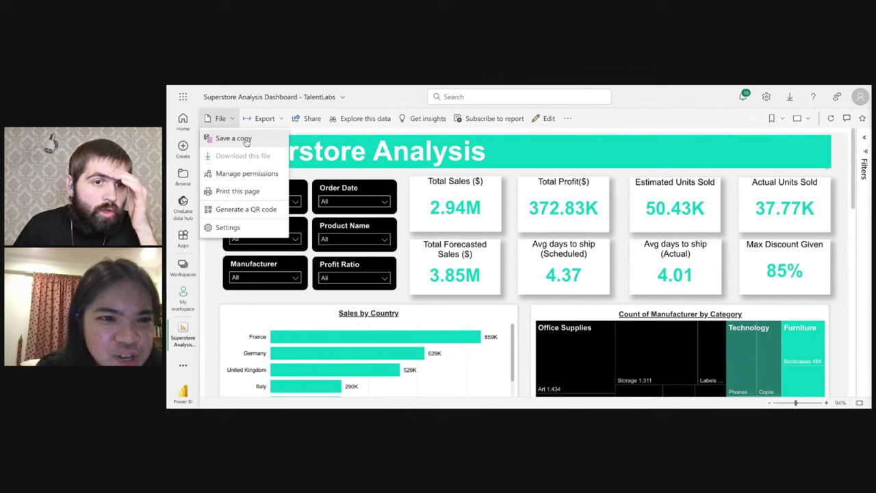
click(247, 139)
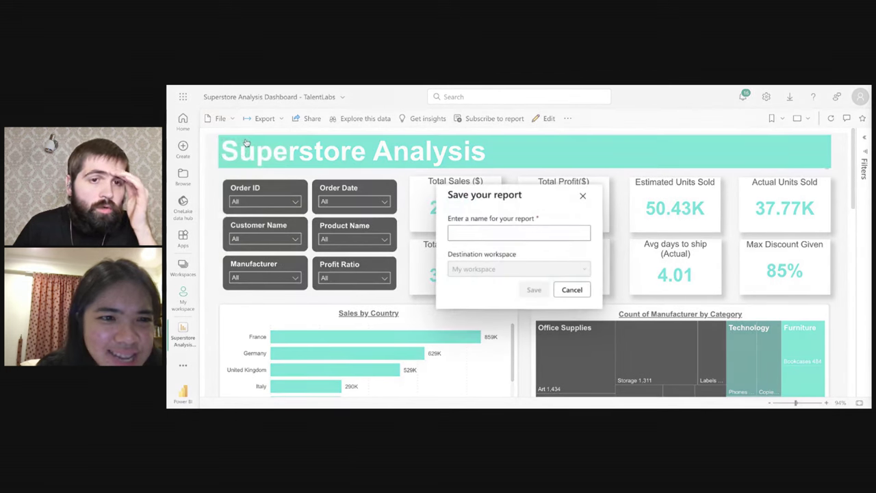
click(583, 196)
click(219, 118)
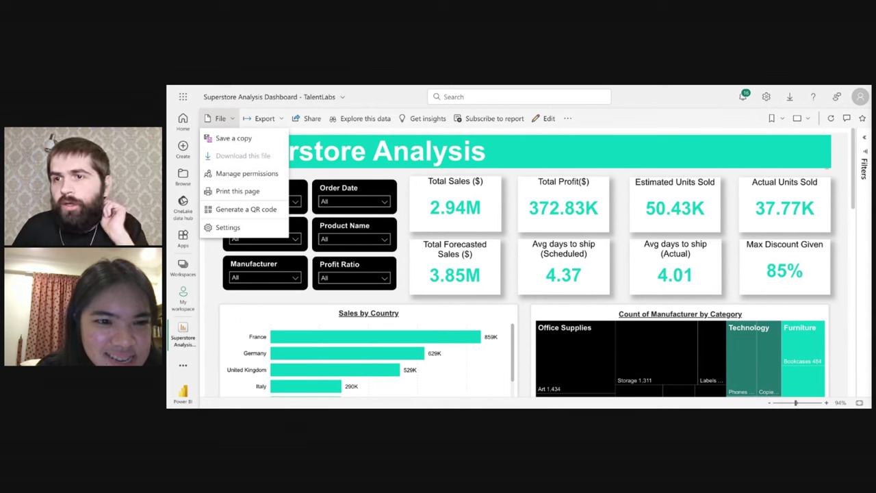
click(220, 119)
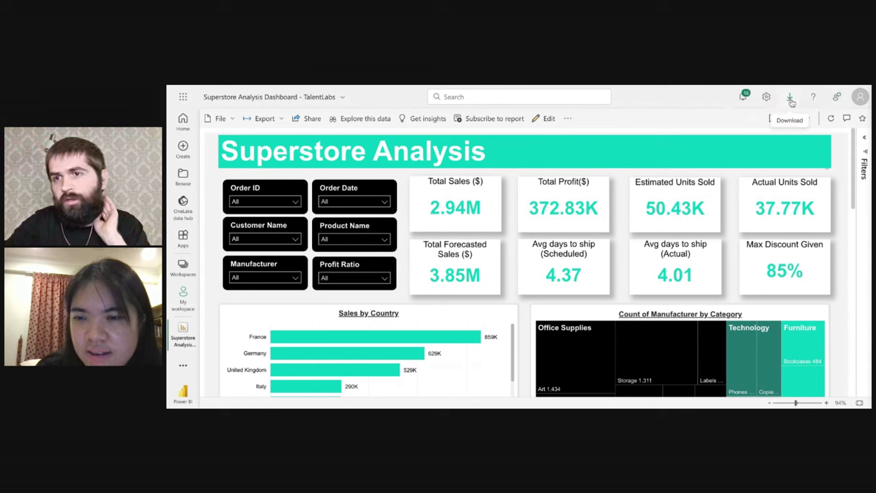
Step: Browse the options in Power BI's Download menu several times
click(791, 99)
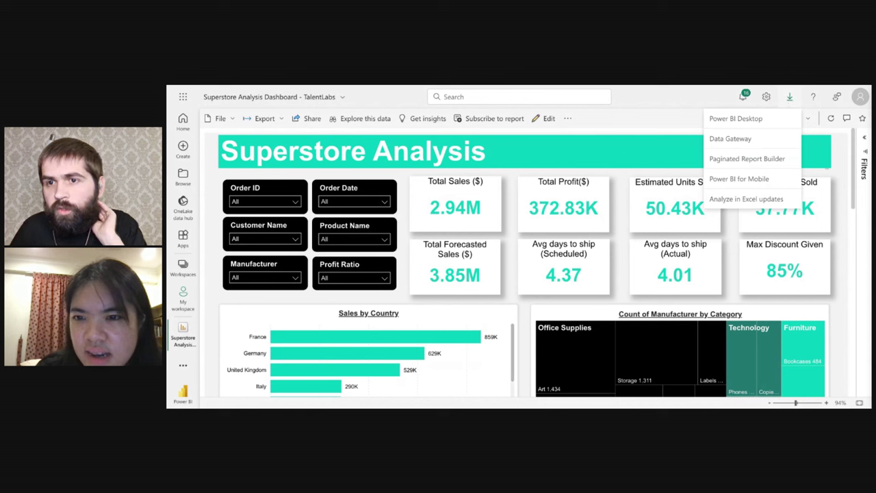
click(756, 120)
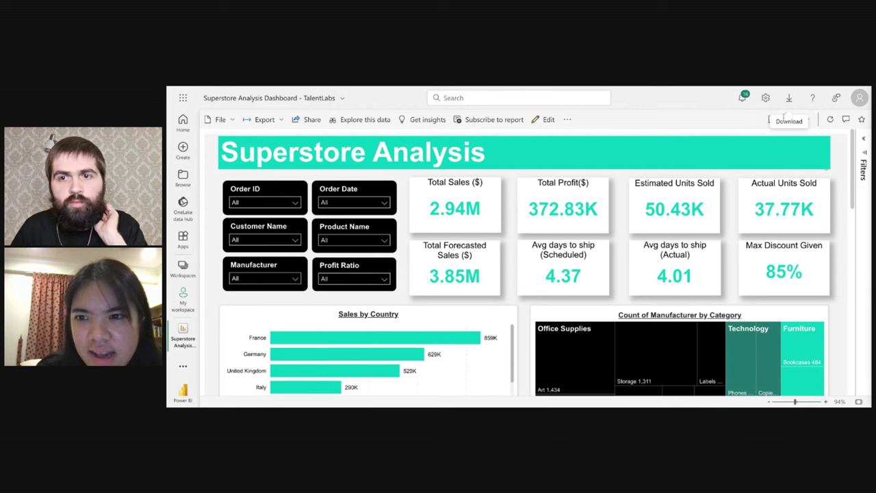
click(789, 101)
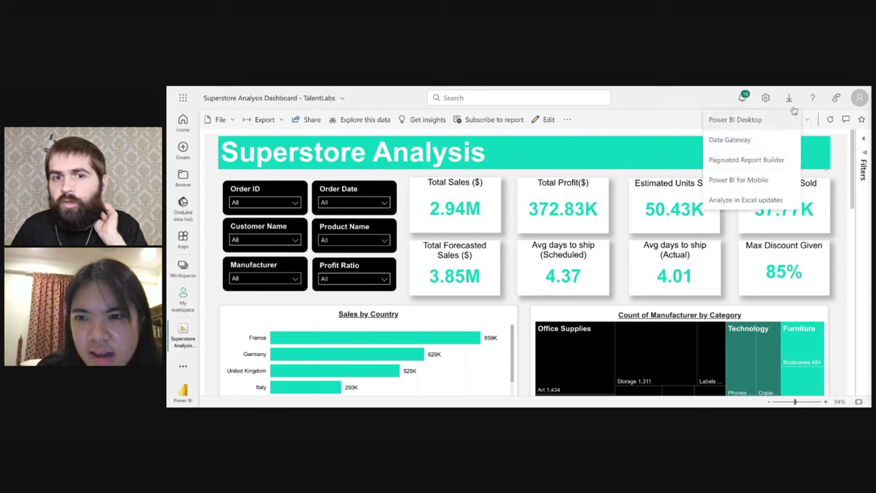
click(749, 141)
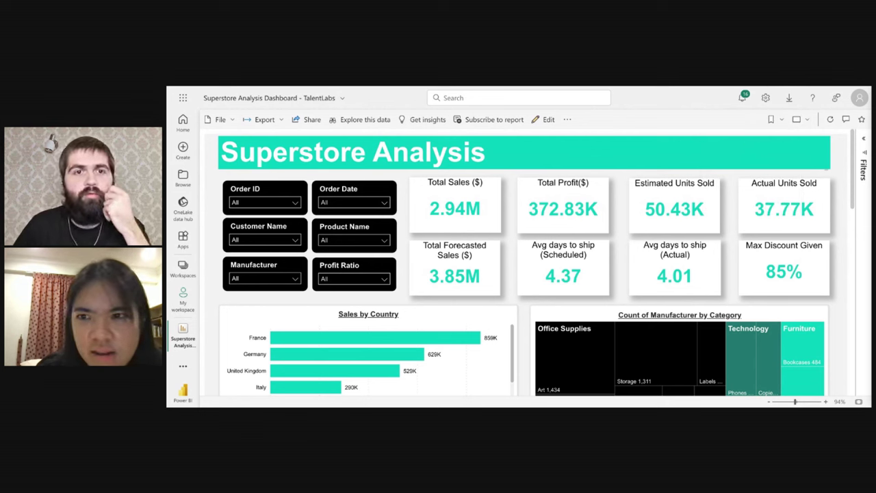
click(789, 98)
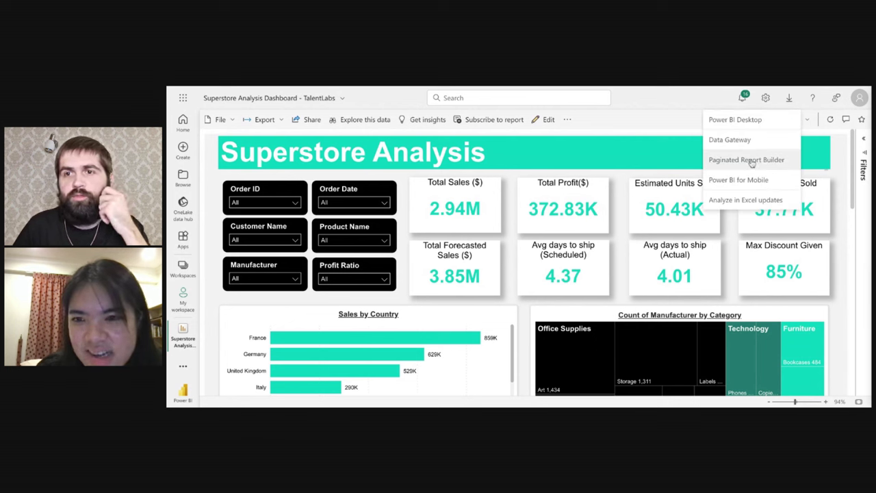
click(751, 161)
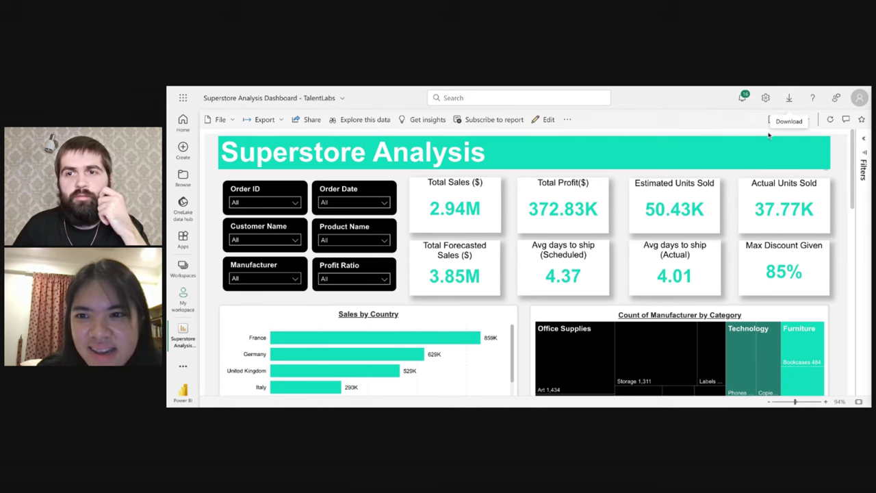
click(789, 98)
Step: View the Power BI for Mobile offer, dismiss it, then open Power BI settings
click(754, 179)
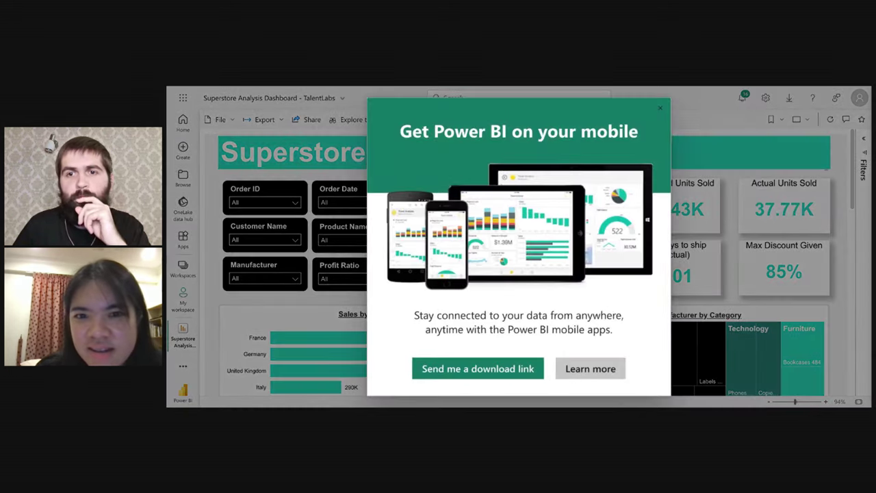
click(661, 112)
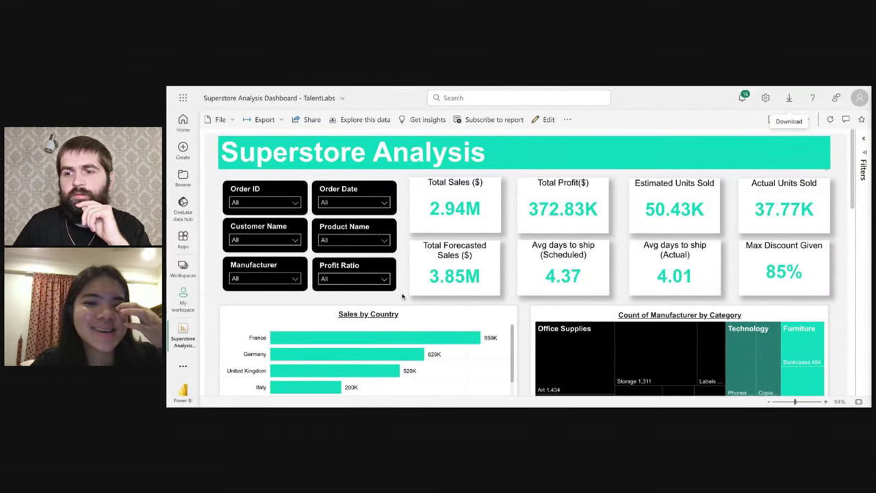
click(788, 97)
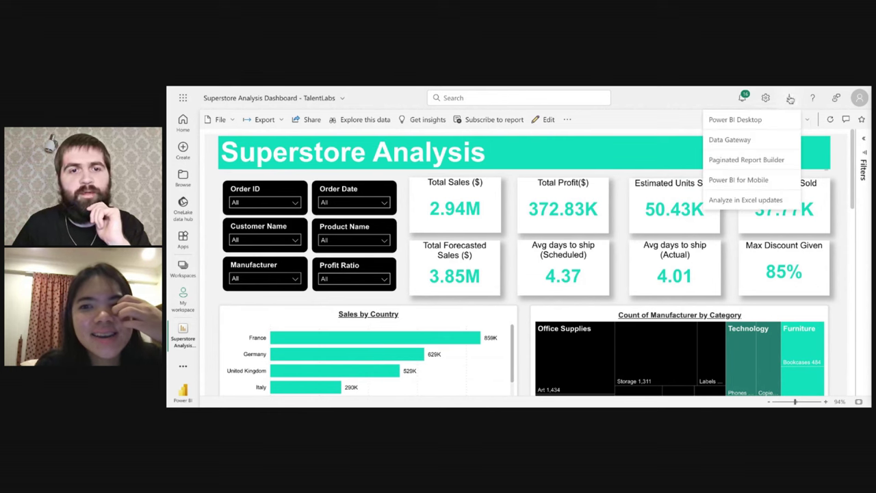
click(765, 97)
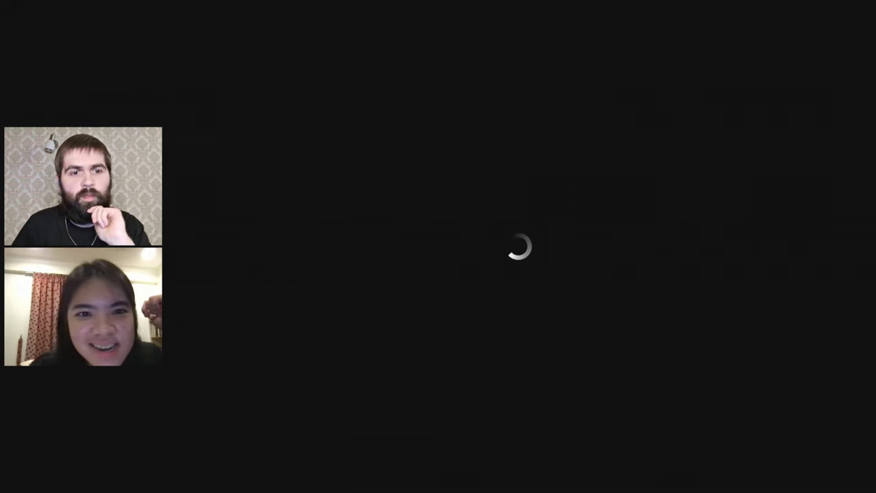
Step: From the profile README, open the Loan Defaulter Analysis link in a new tab
scroll(540, 200, up, 3)
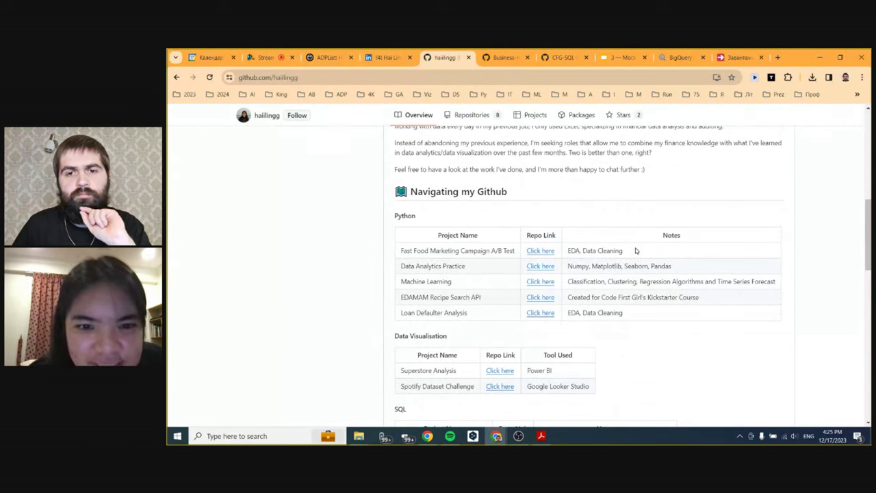
scroll(635, 250, down, 5)
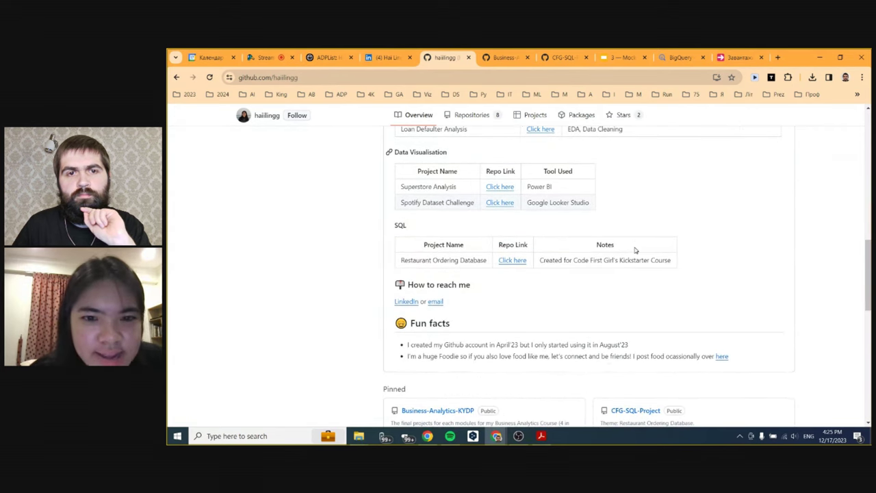
scroll(635, 250, down, 2)
scroll(635, 250, up, 3)
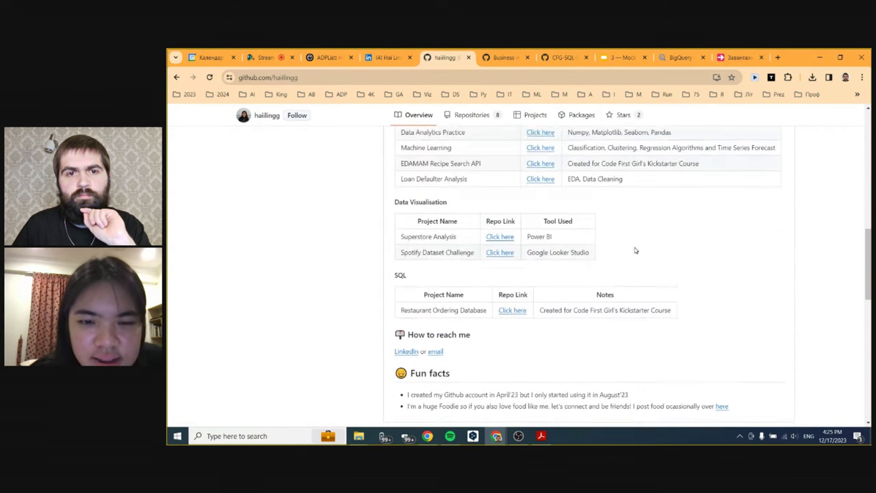
right_click(541, 221)
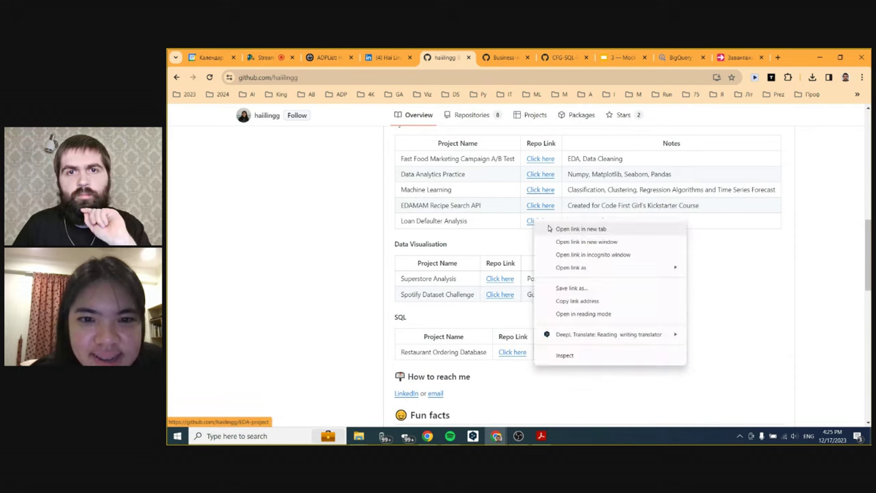
click(558, 229)
Step: Go to the EDA-project tab and read its README loan application findings
click(528, 57)
scroll(450, 247, down, 3)
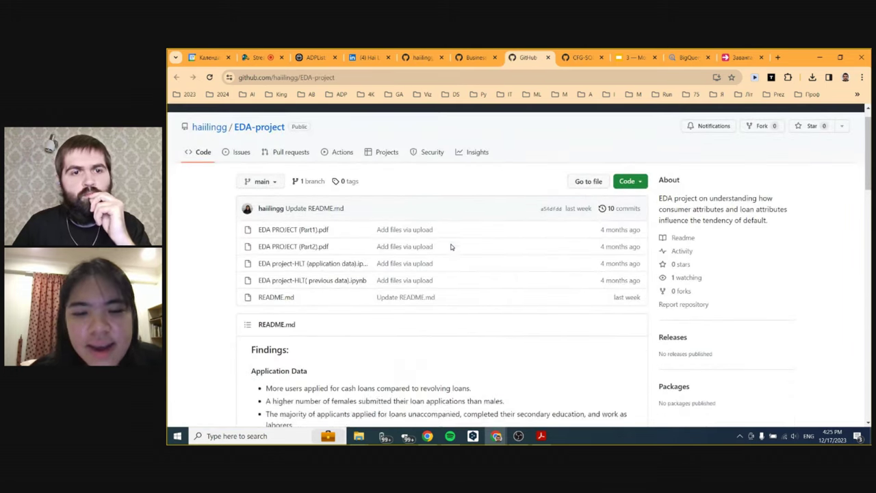
scroll(451, 246, down, 10)
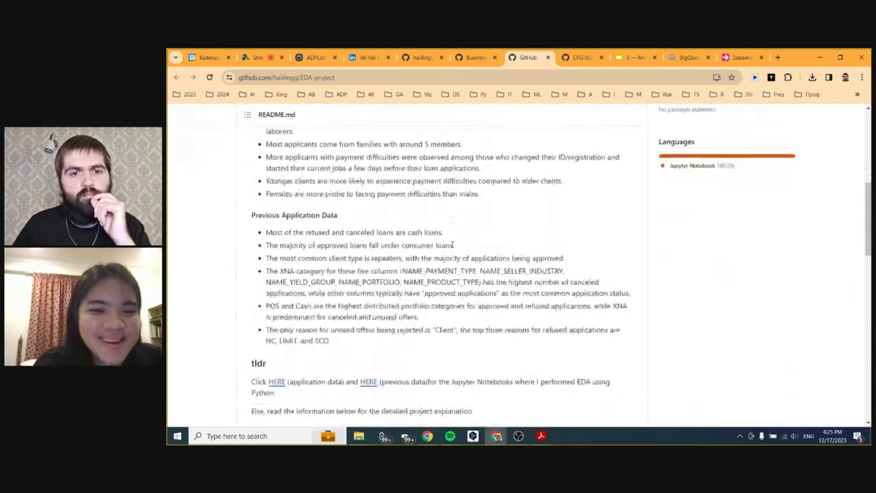
scroll(453, 250, down, 5)
scroll(457, 250, up, 15)
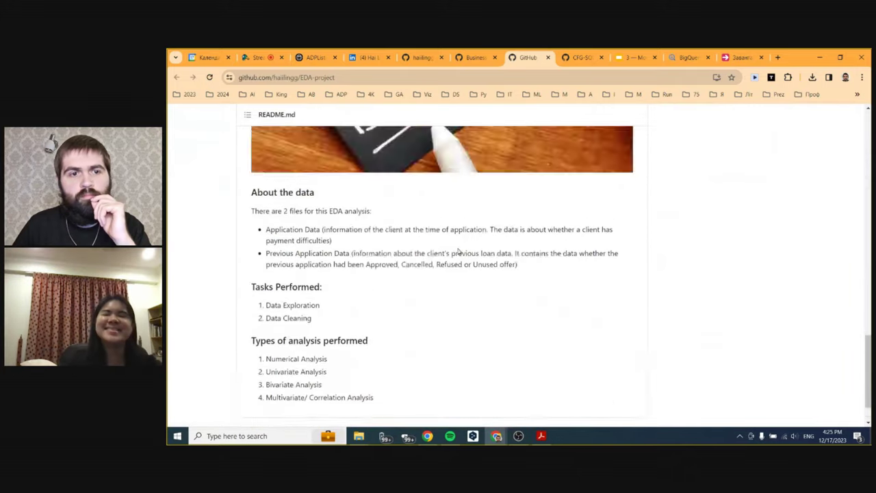
scroll(457, 250, up, 2)
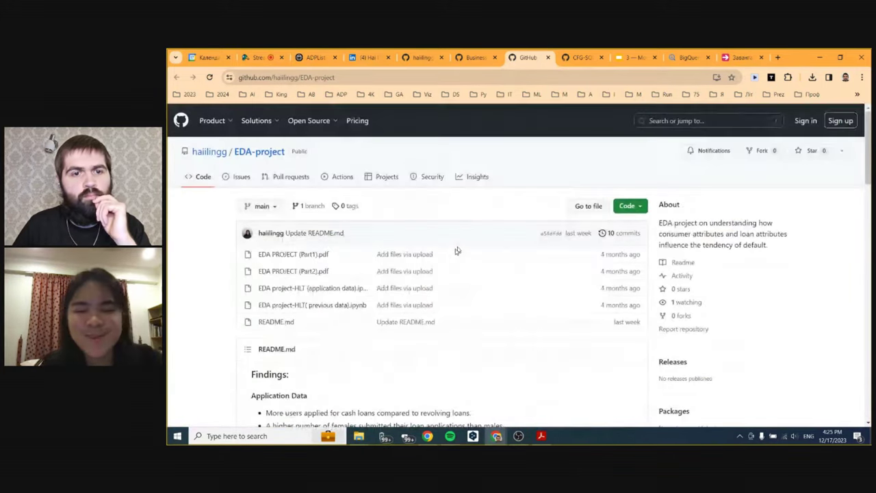
Step: Open the EDA project-HLT application data notebook and read down to the education distribution chart
click(330, 289)
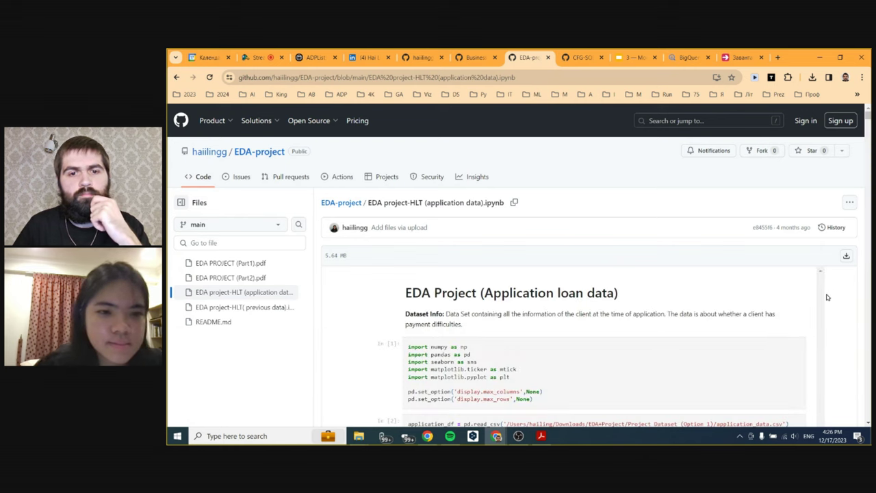
scroll(827, 297, down, 2)
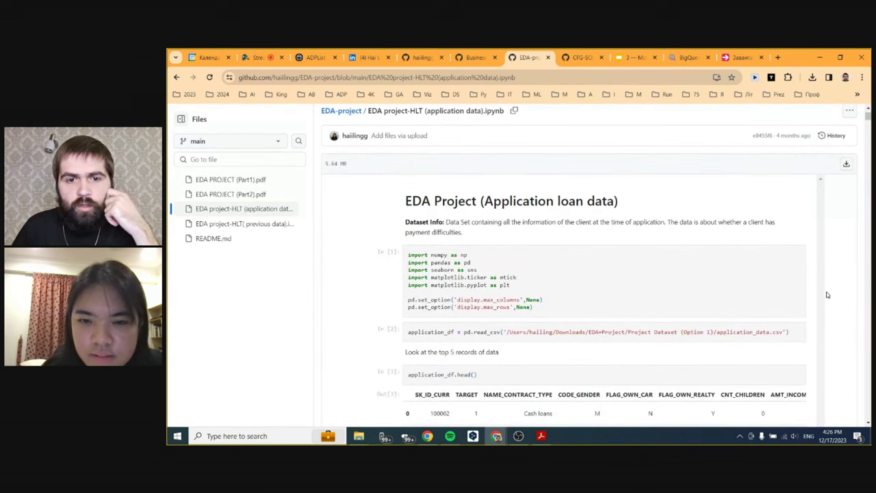
scroll(826, 295, down, 5)
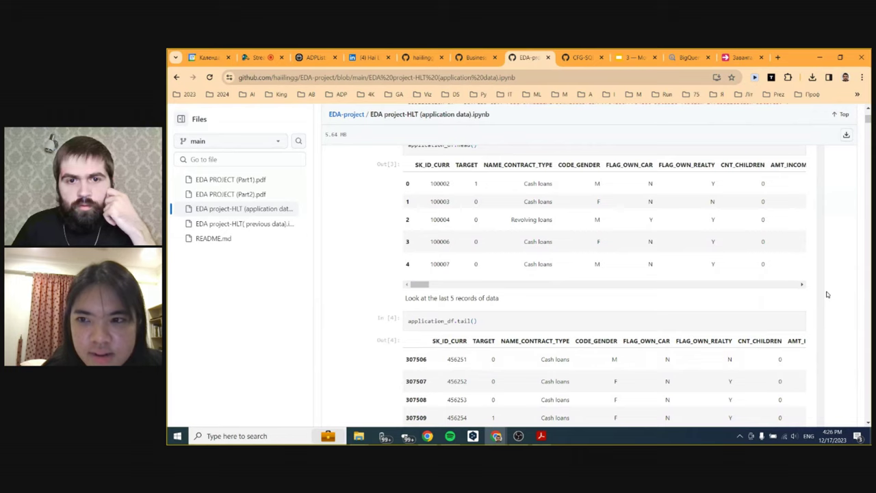
scroll(827, 294, down, 15)
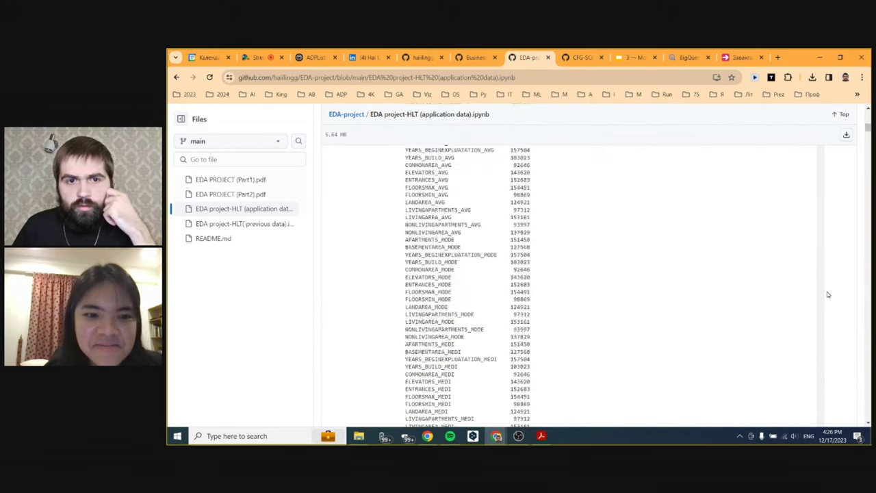
scroll(827, 294, down, 10)
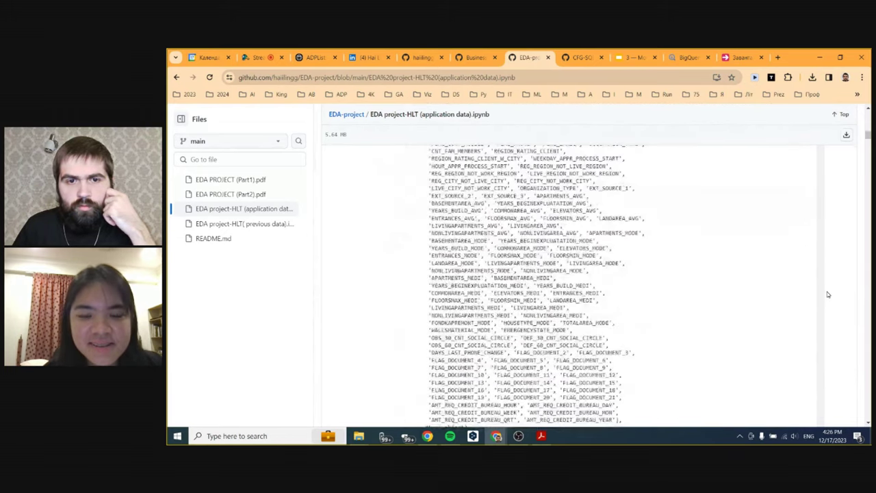
scroll(827, 294, down, 15)
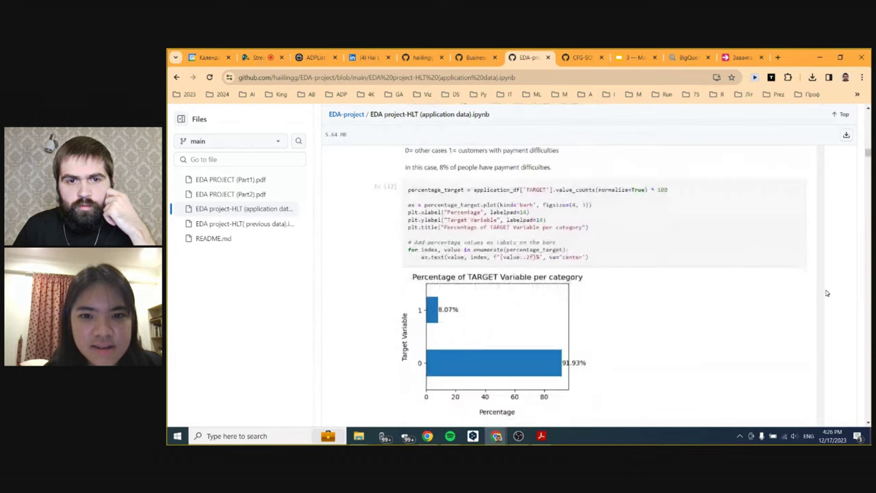
scroll(827, 293, down, 8)
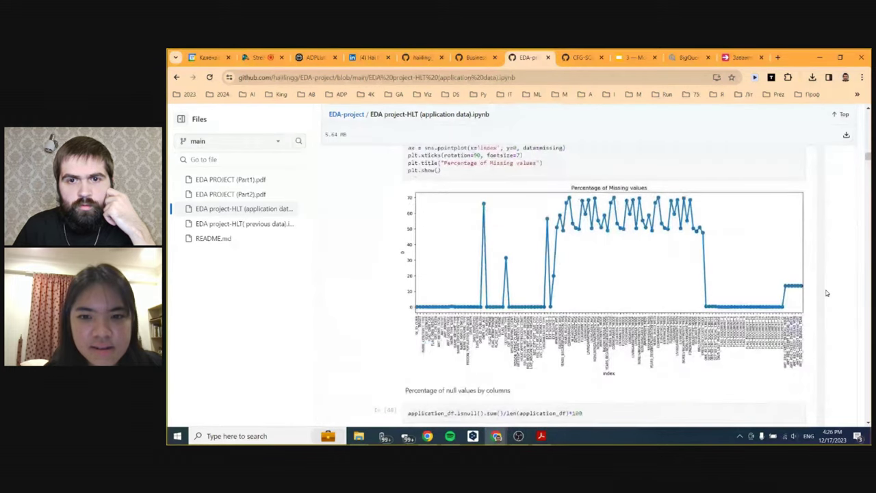
scroll(826, 293, up, 1)
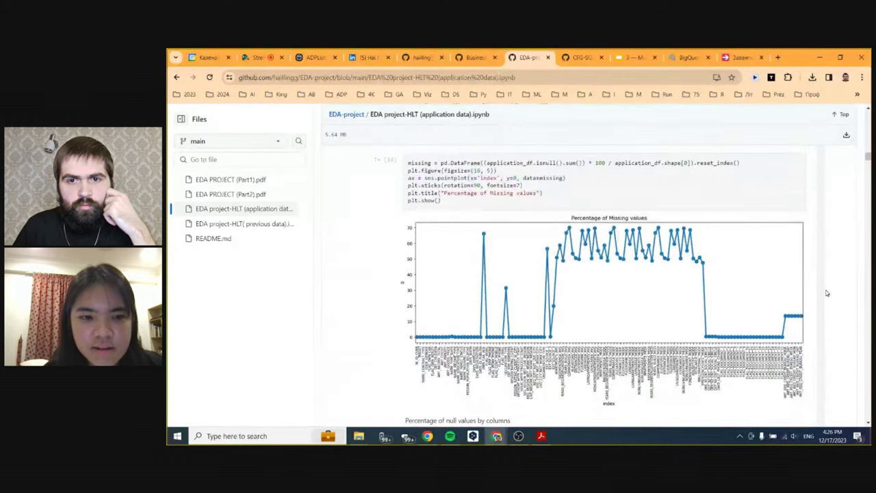
scroll(827, 293, down, 10)
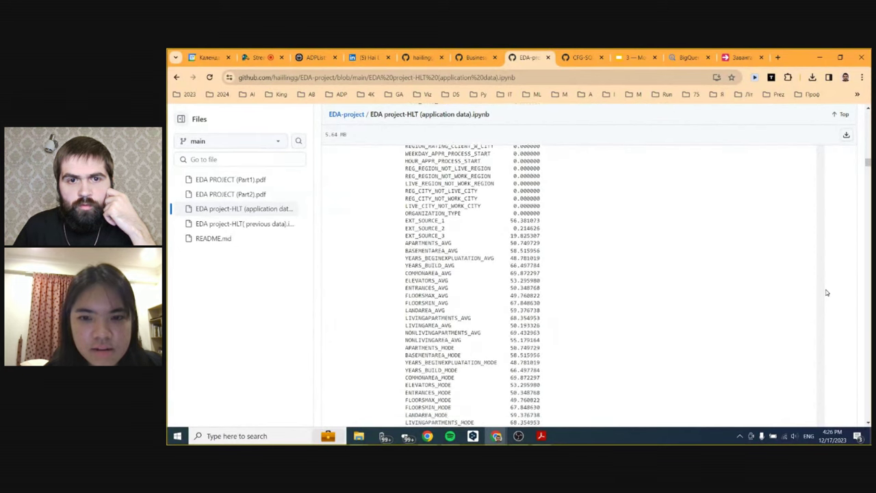
scroll(825, 292, down, 15)
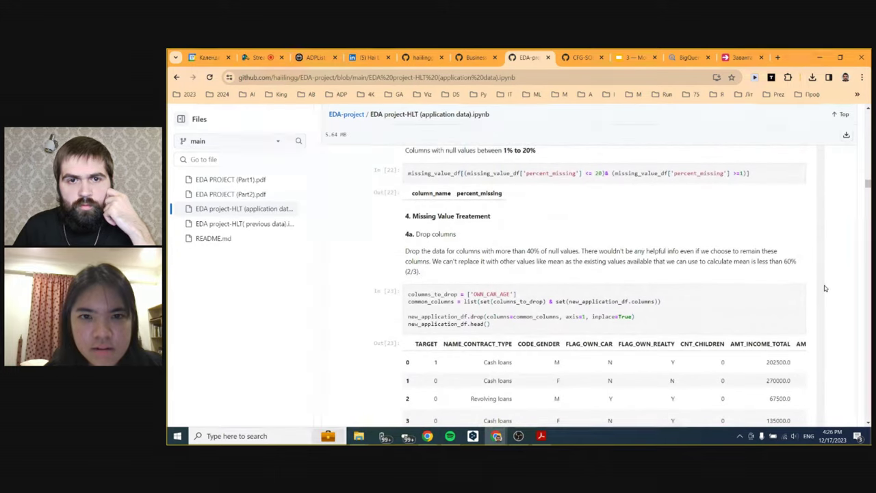
scroll(825, 287, down, 15)
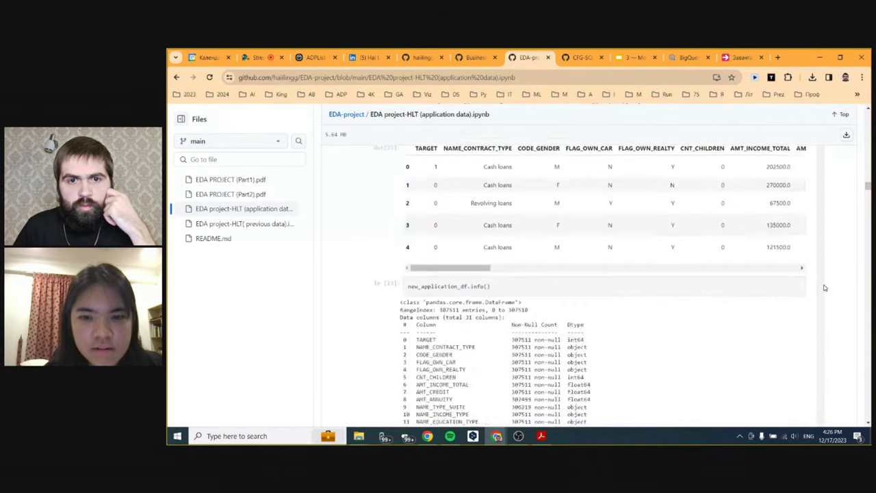
scroll(824, 288, down, 15)
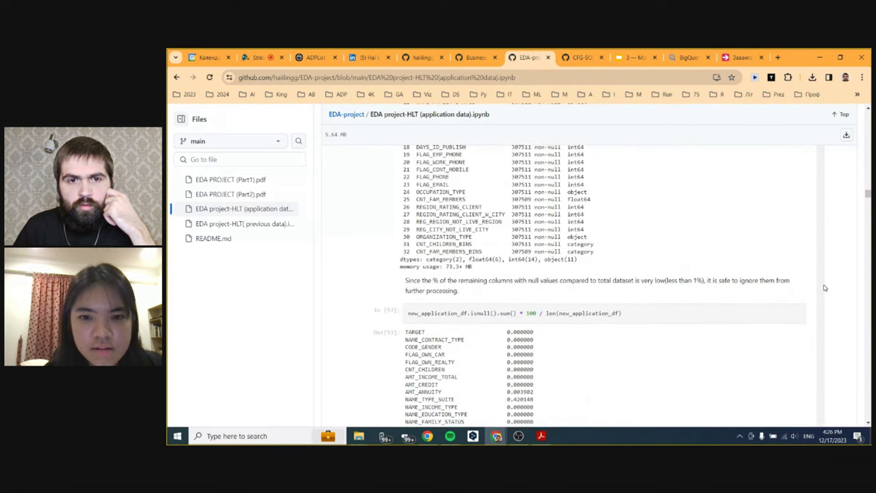
scroll(825, 287, down, 2)
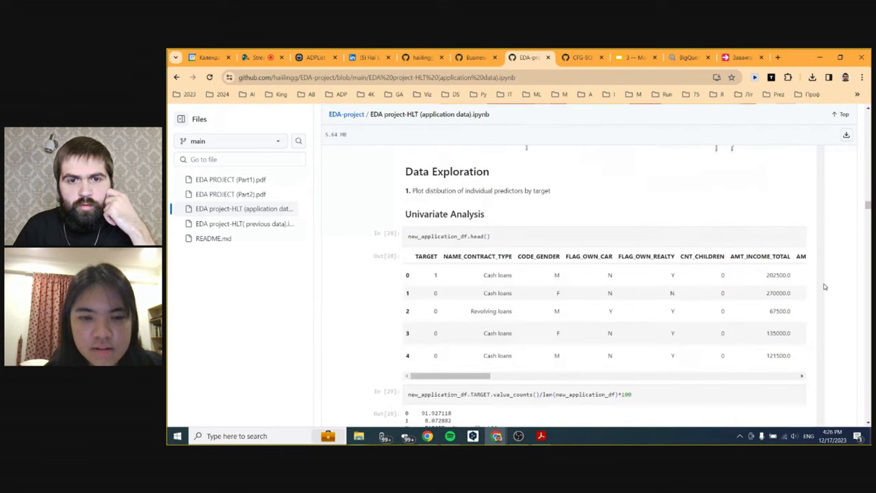
scroll(825, 287, down, 15)
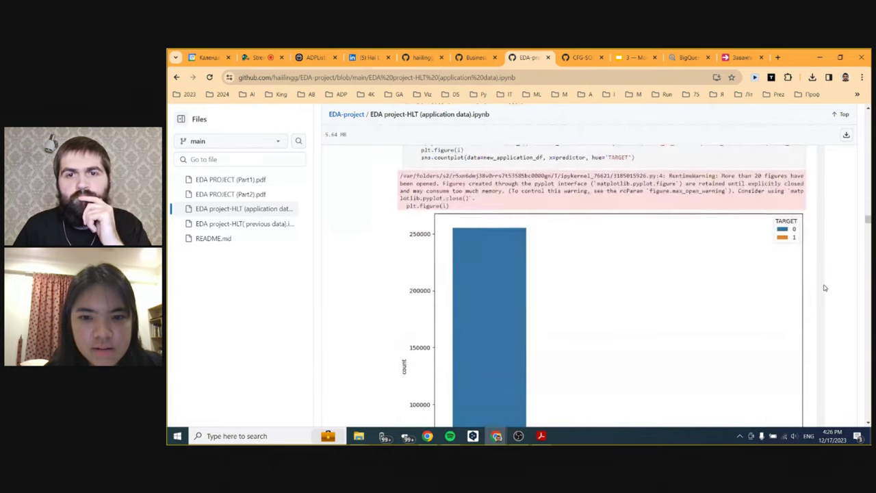
scroll(825, 287, down, 15)
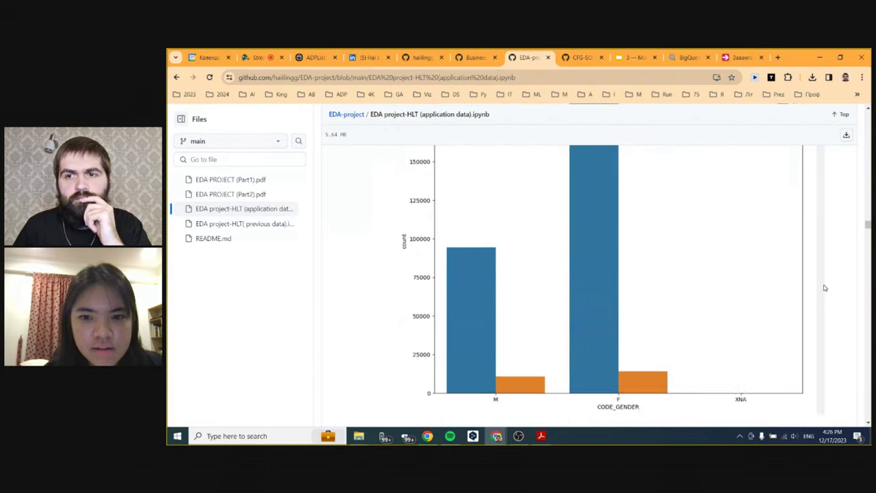
scroll(825, 287, down, 15)
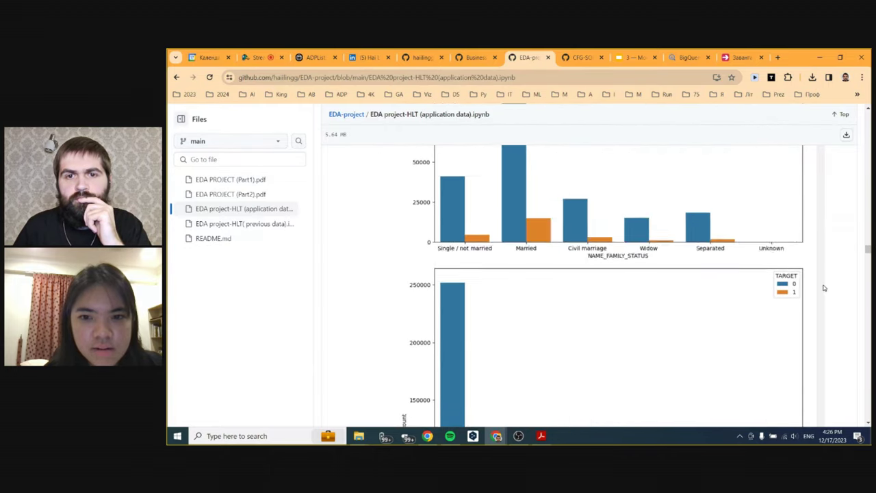
scroll(823, 289, down, 15)
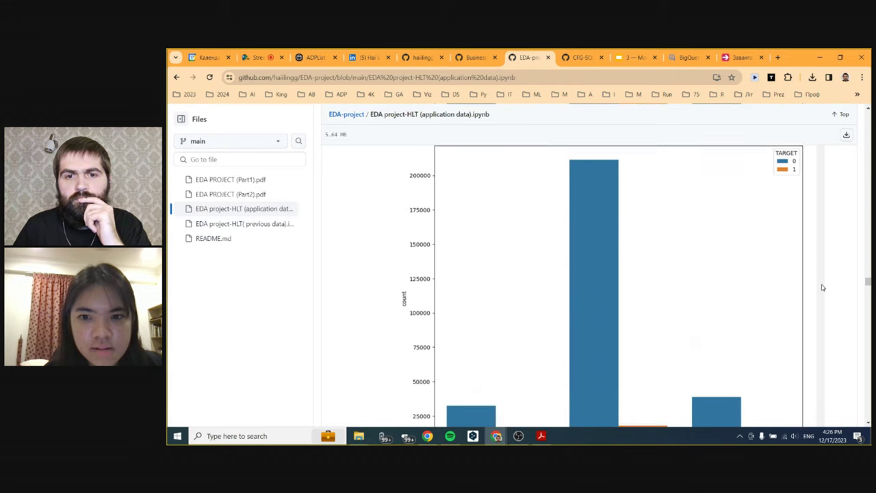
scroll(823, 287, down, 15)
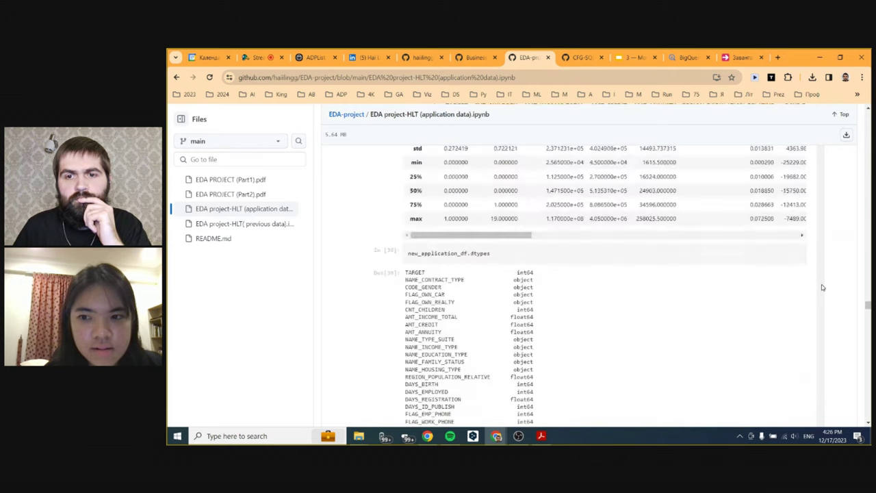
scroll(823, 287, down, 2)
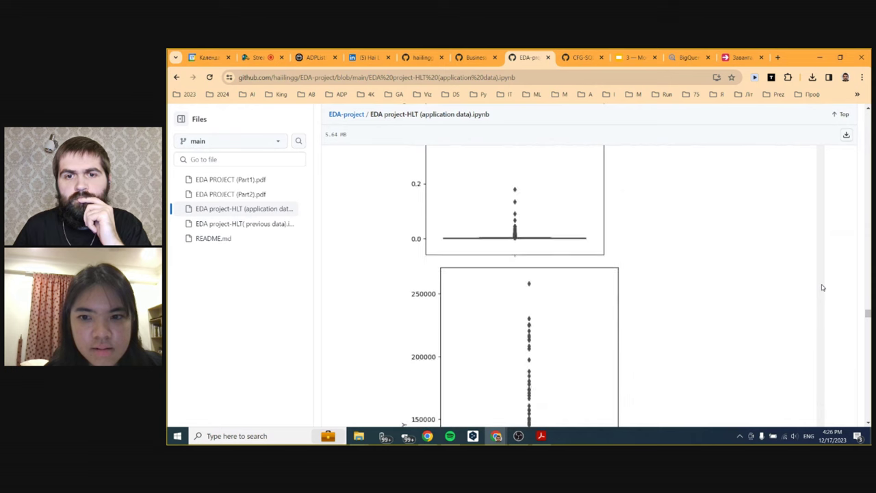
scroll(823, 287, down, 15)
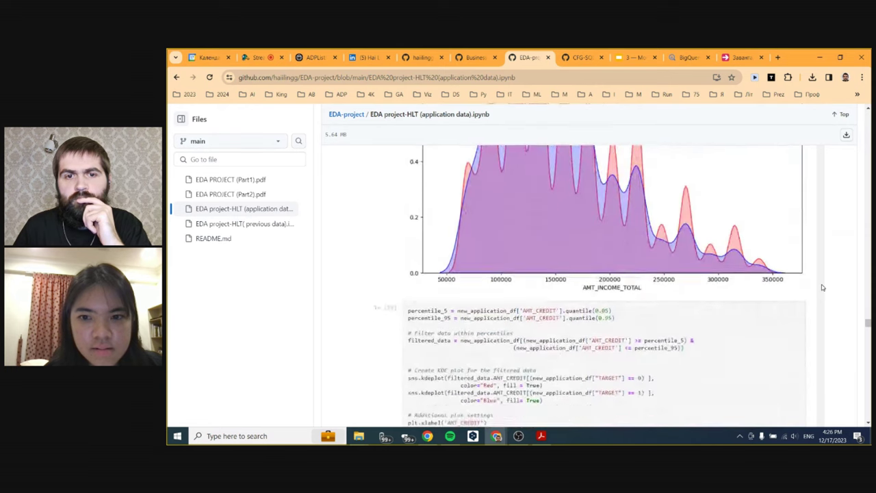
scroll(823, 288, down, 15)
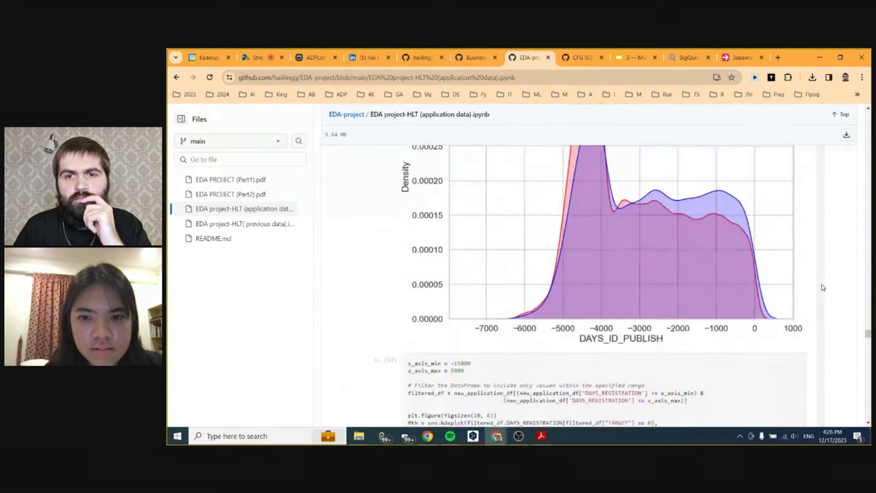
scroll(823, 288, down, 15)
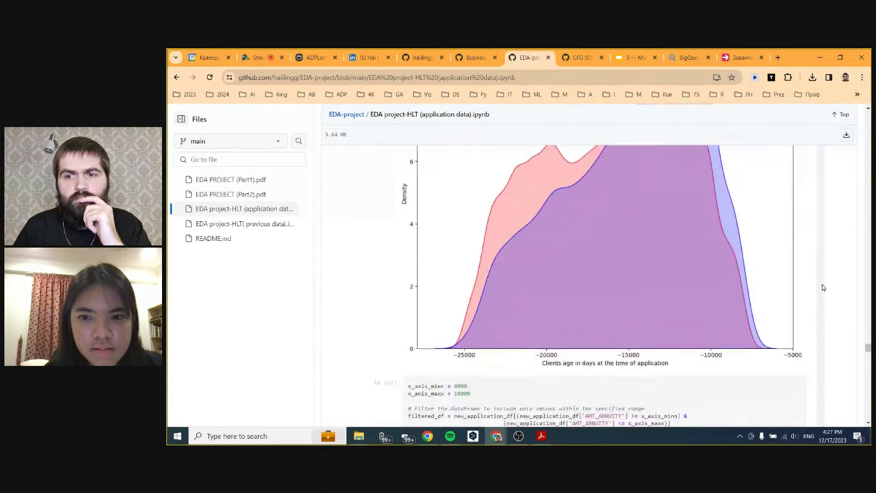
scroll(822, 288, down, 15)
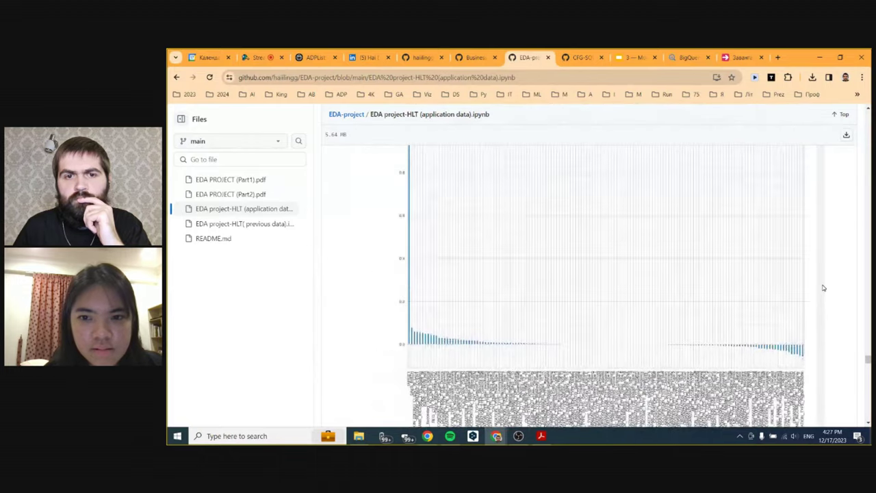
scroll(823, 287, up, 5)
scroll(823, 287, down, 6)
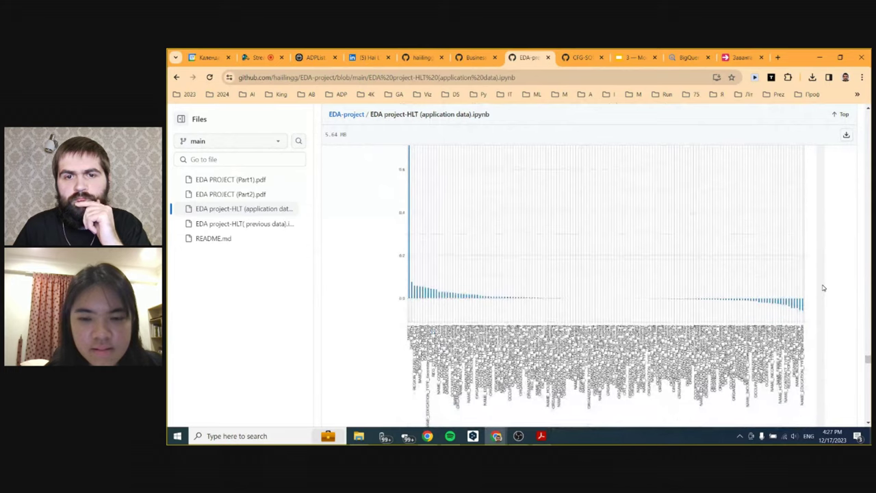
scroll(823, 287, down, 10)
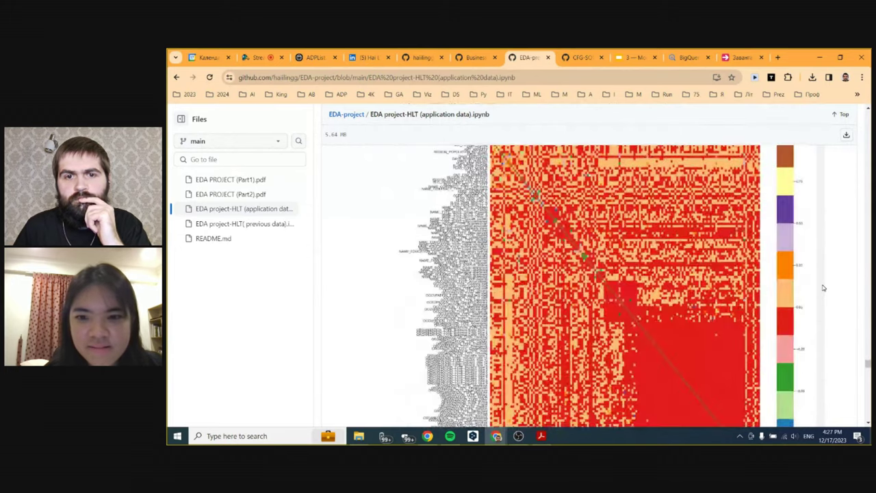
scroll(824, 288, up, 2)
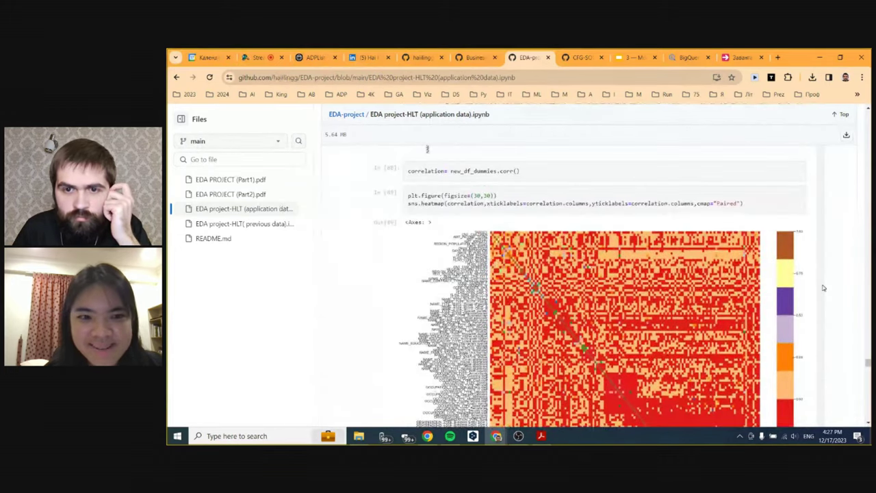
scroll(823, 287, down, 4)
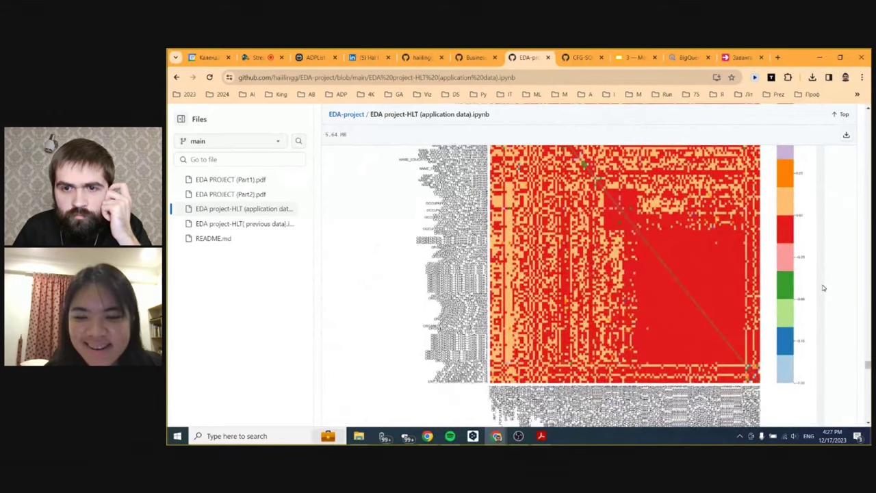
scroll(823, 288, down, 10)
scroll(823, 287, down, 10)
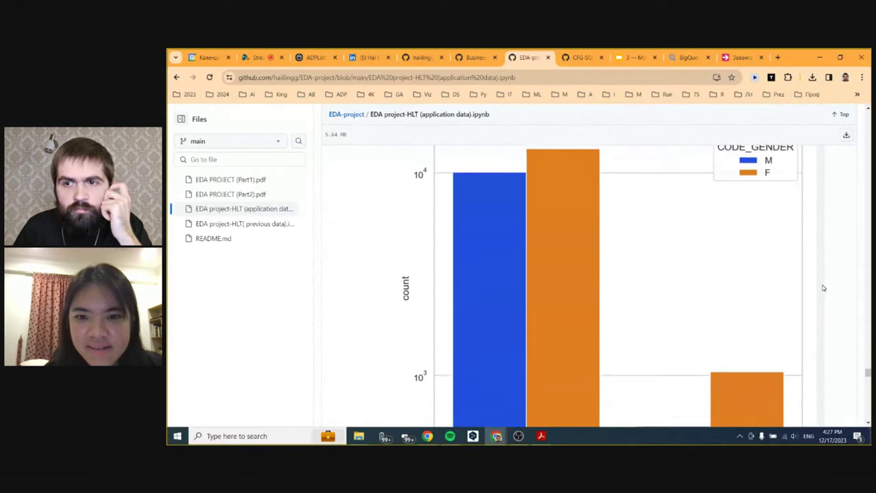
scroll(824, 287, down, 12)
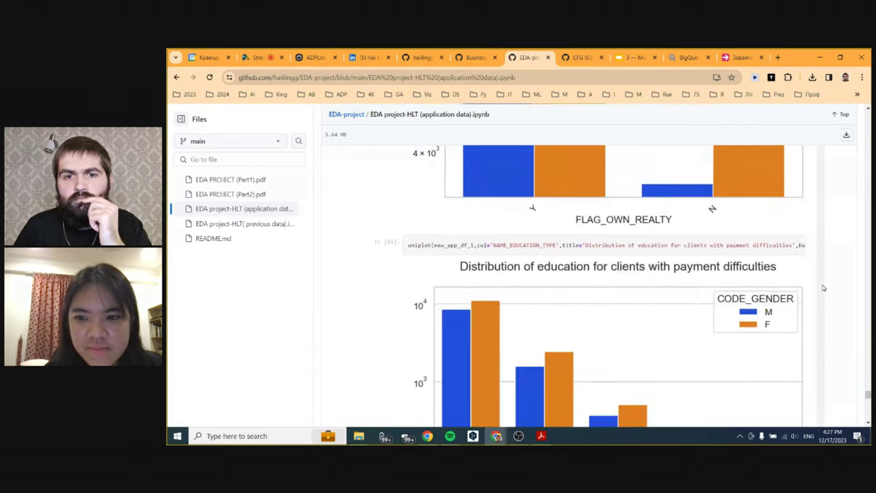
Step: Scroll to the notebook's Conclusion and highlight all seven findings
scroll(823, 286, down, 5)
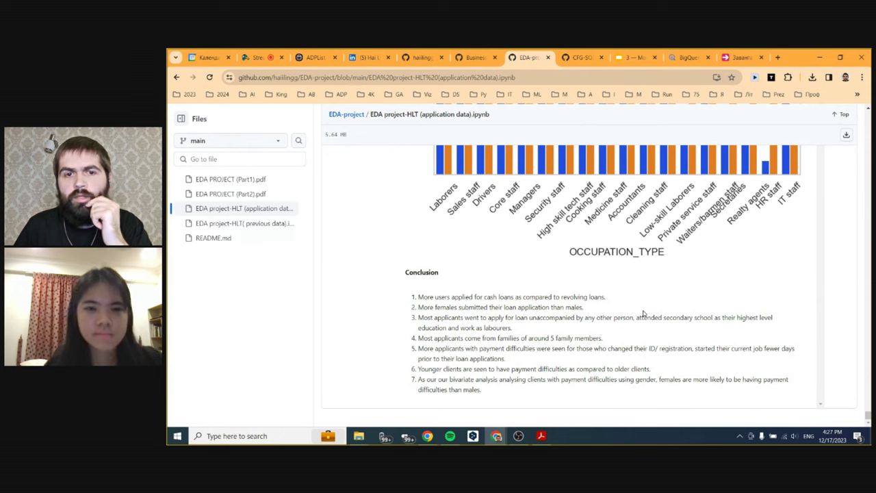
drag(413, 297, 540, 392)
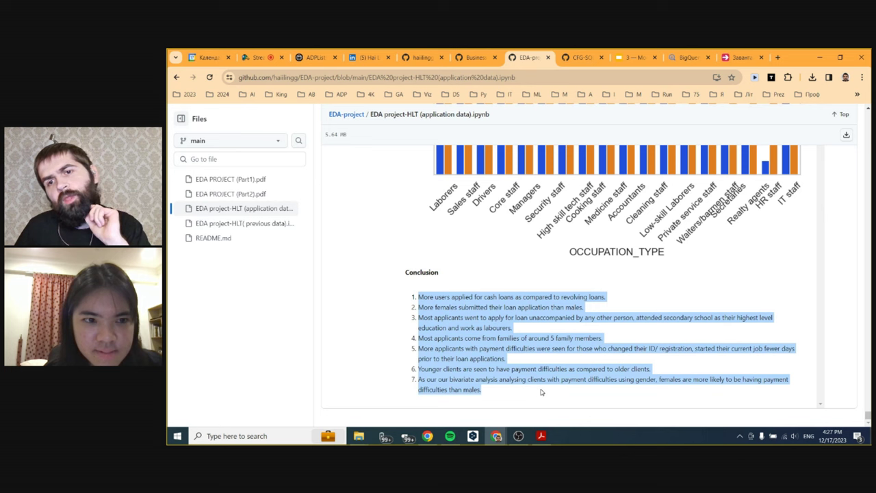
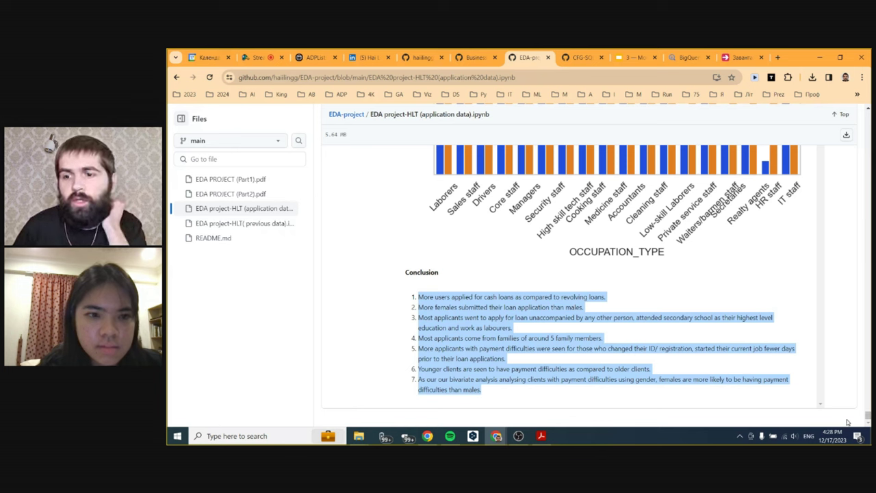
Step: Clear the highlighted Conclusion text in the GitHub notebook
mouse_move(867, 415)
mouse_down()
mouse_move(868, 191)
mouse_move(868, 415)
mouse_up()
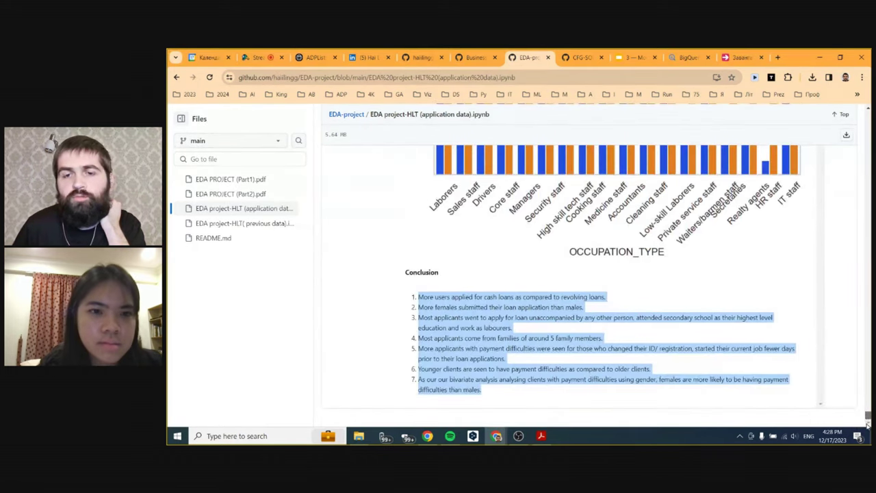
click(659, 347)
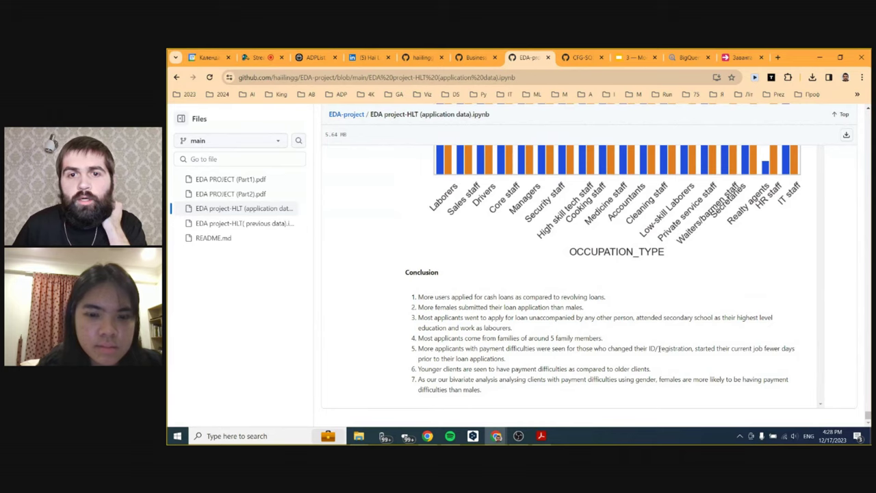
scroll(681, 346, up, 15)
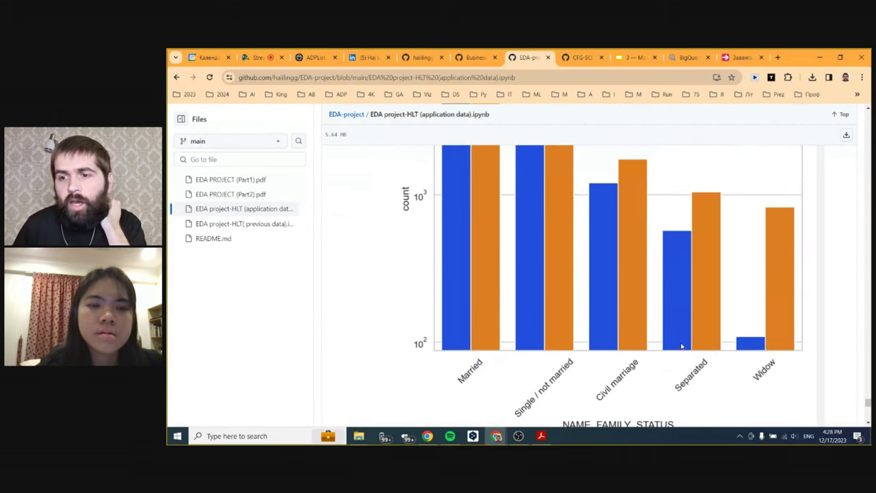
mouse_move(867, 402)
mouse_down()
mouse_move(868, 168)
mouse_move(867, 414)
mouse_up()
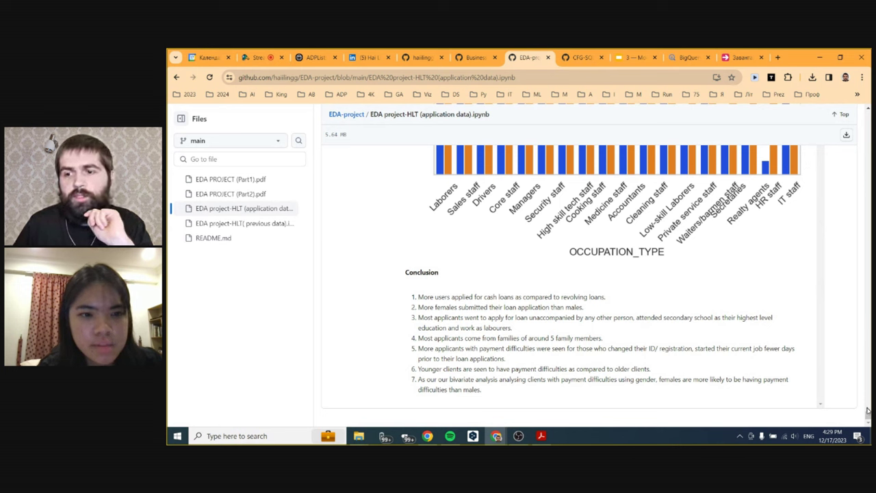
mouse_move(868, 410)
mouse_down()
mouse_move(868, 113)
mouse_move(864, 414)
mouse_up()
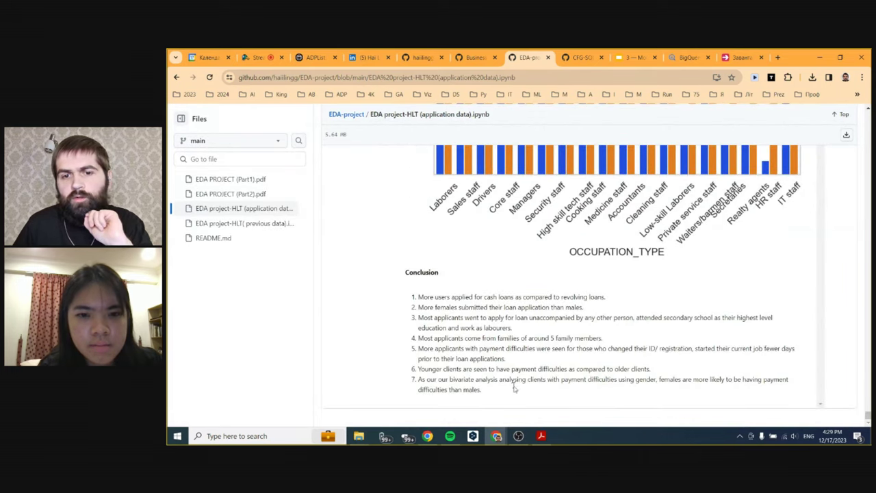
Step: Re-highlight the Conclusion points, deselect them, and switch to the LinkedIn profile tab
drag(508, 393, 402, 272)
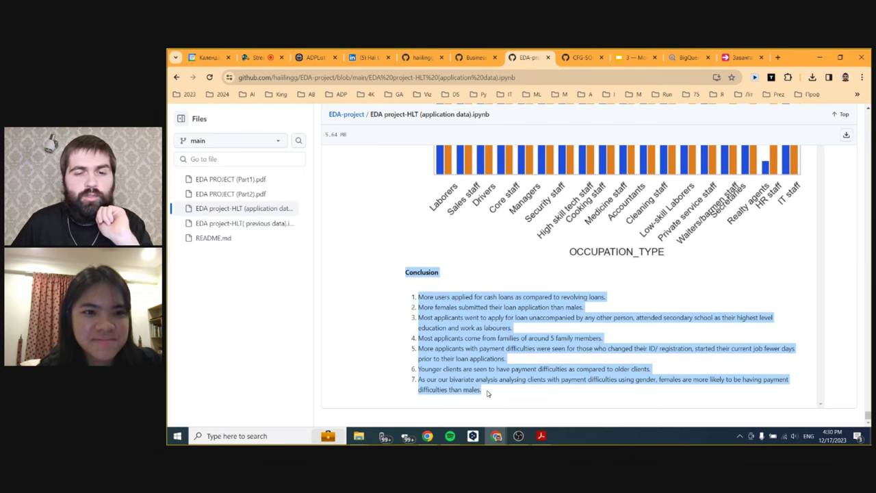
drag(489, 391, 407, 272)
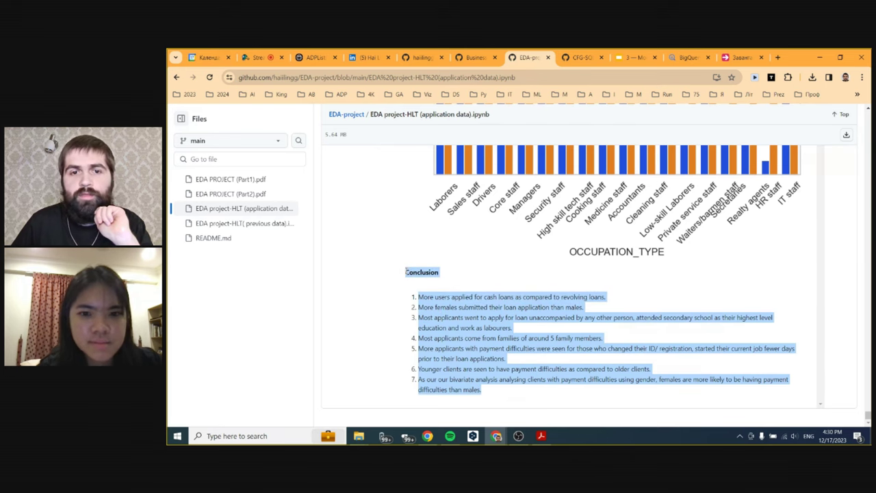
drag(867, 414, 867, 182)
drag(868, 147, 867, 414)
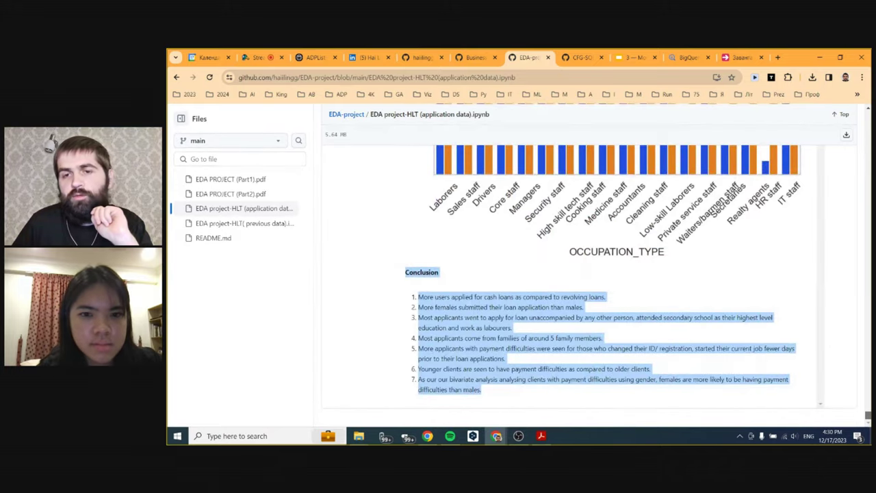
click(585, 338)
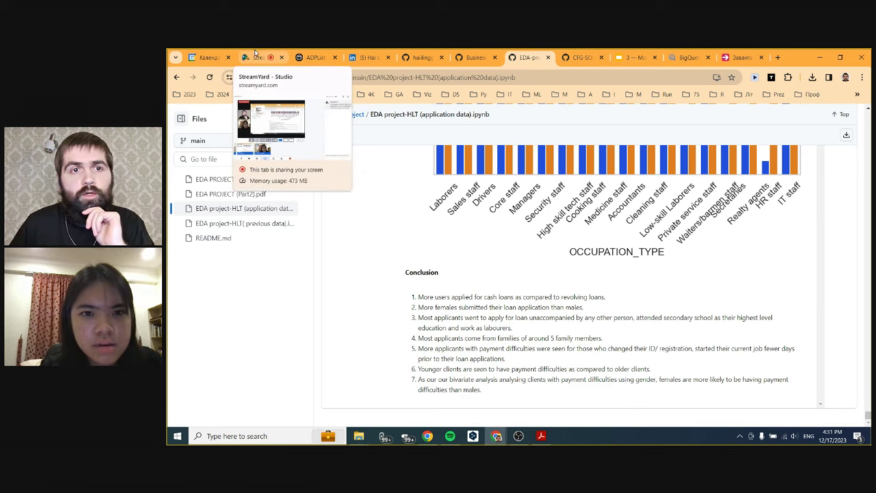
click(361, 57)
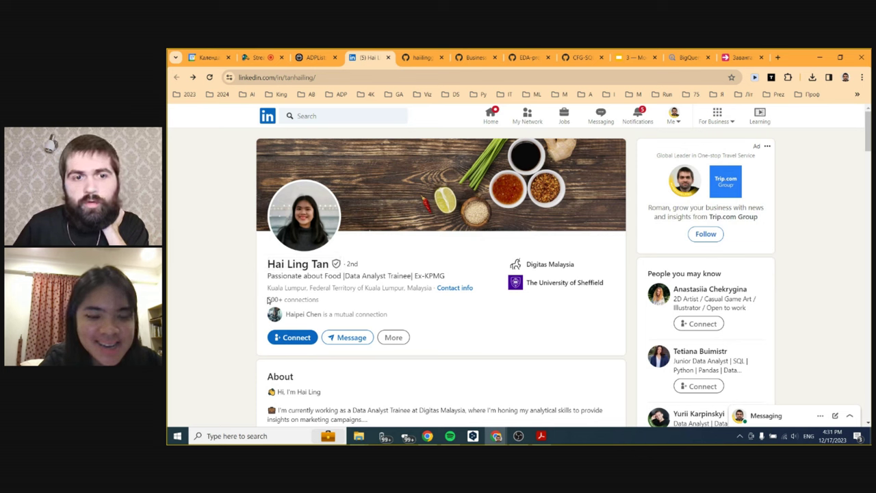
Step: Open your own LinkedIn profile in a new tab via the Me menu's View Profile link
drag(268, 299, 325, 297)
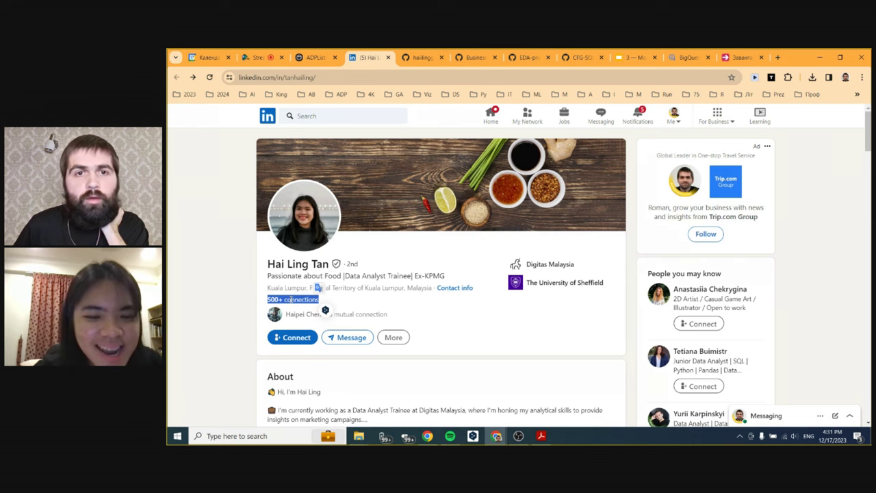
click(238, 306)
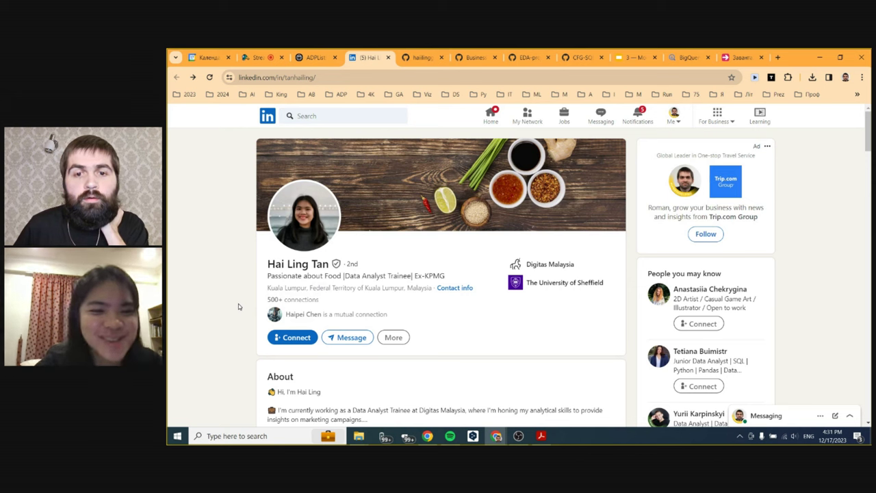
right_click(672, 123)
click(674, 123)
click(674, 123)
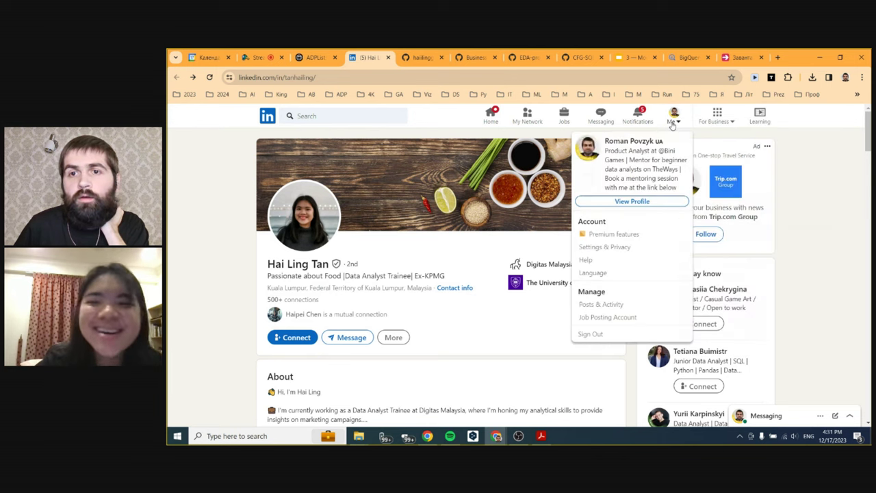
click(674, 124)
click(674, 123)
right_click(637, 203)
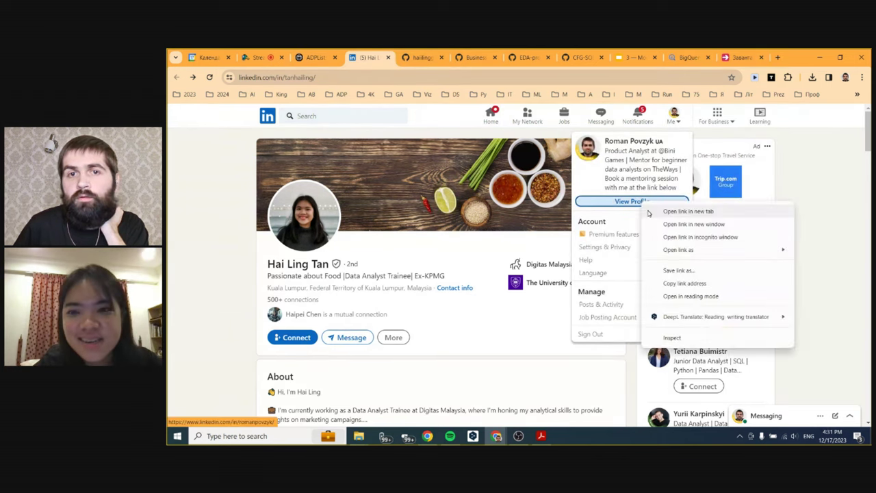
click(667, 210)
Step: In your own profile, open the intro editor's custom button settings
click(406, 53)
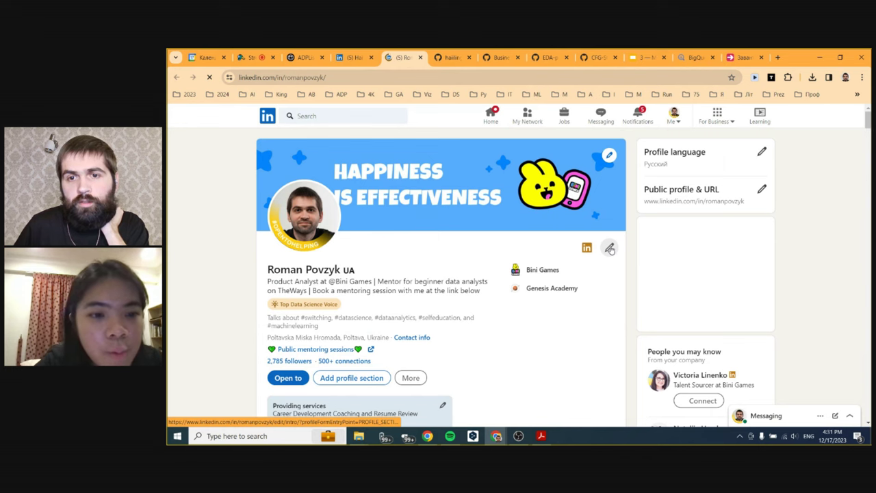
click(609, 248)
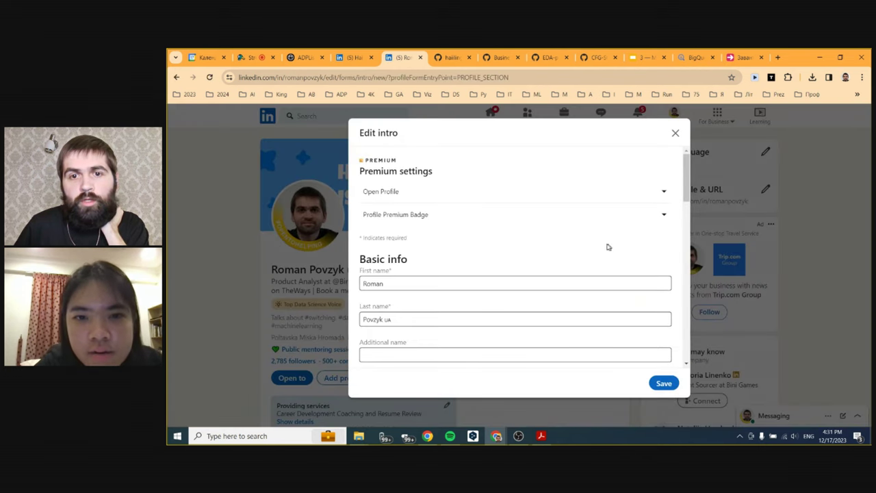
scroll(579, 250, down, 10)
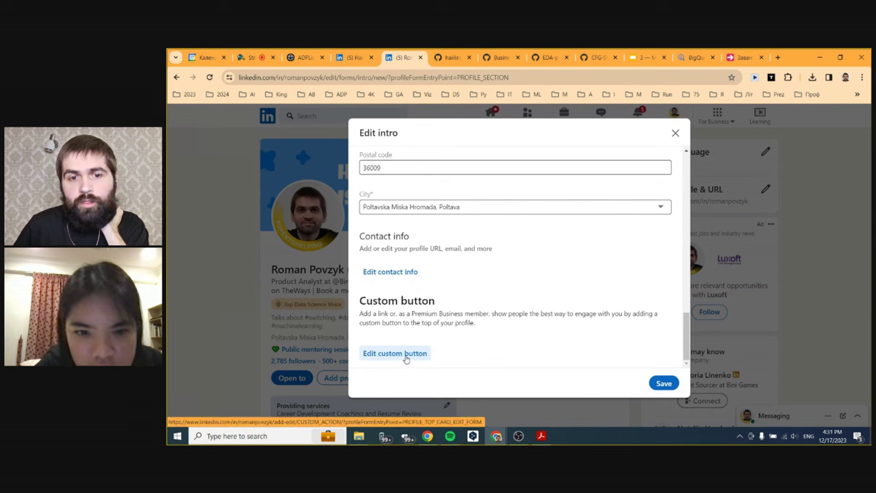
click(404, 355)
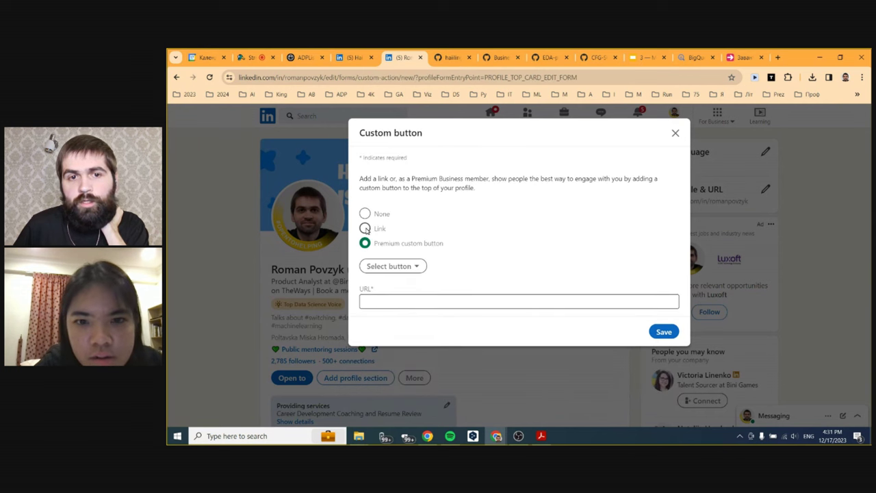
Step: Set the custom button to Link, review its 'Public mentoring sessions' text and URL, then close it
click(365, 228)
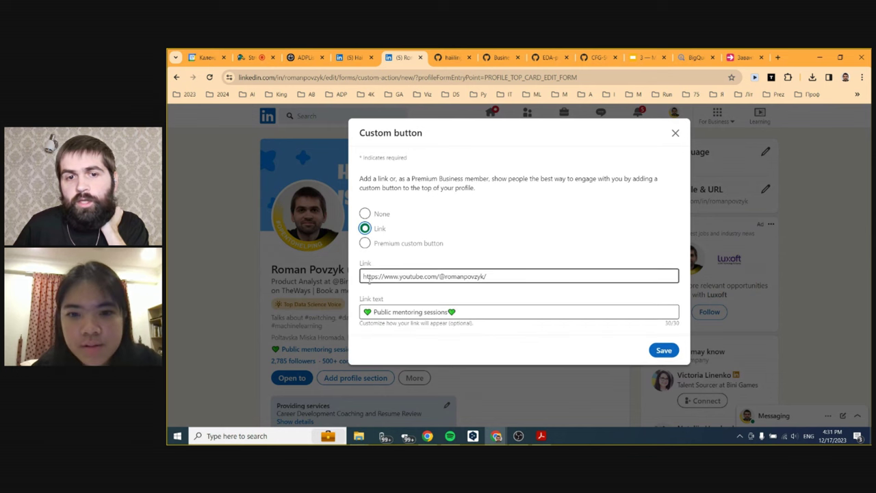
click(459, 313)
drag(464, 313, 357, 312)
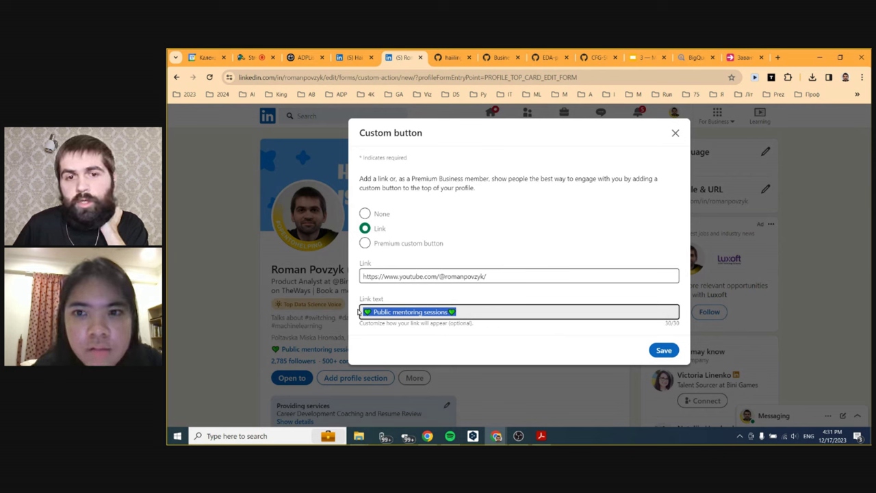
click(426, 273)
drag(488, 276, 356, 277)
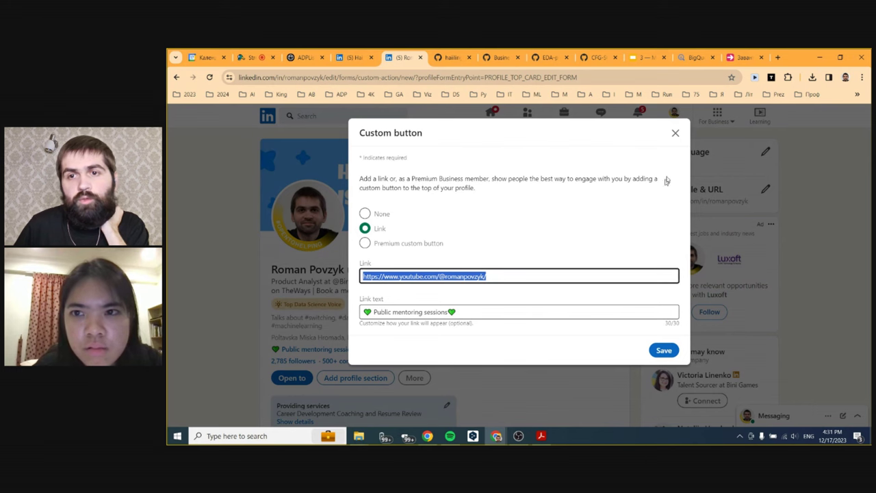
click(675, 132)
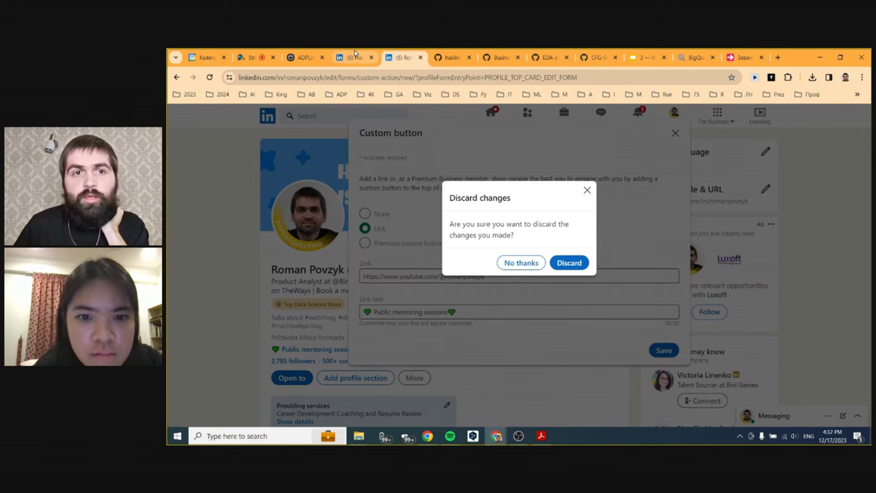
Step: Keep the edits at the discard prompt and save the YouTube 'Public mentoring sessions' custom button
click(354, 56)
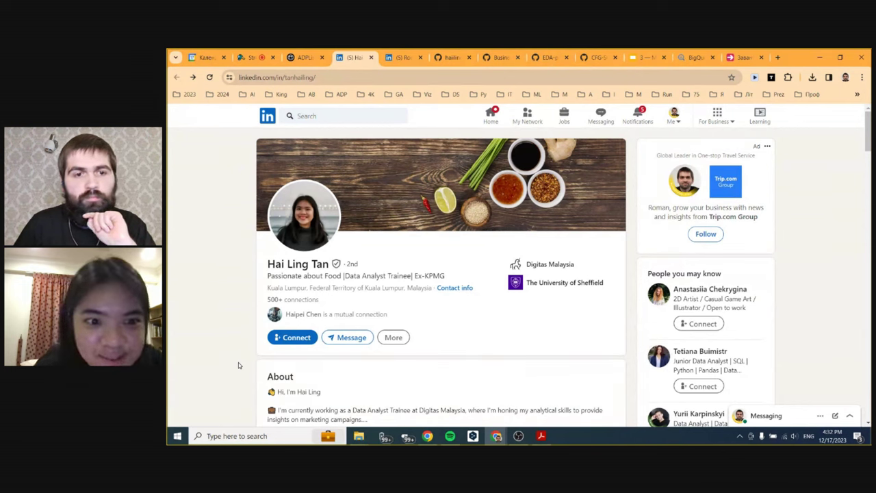
click(403, 58)
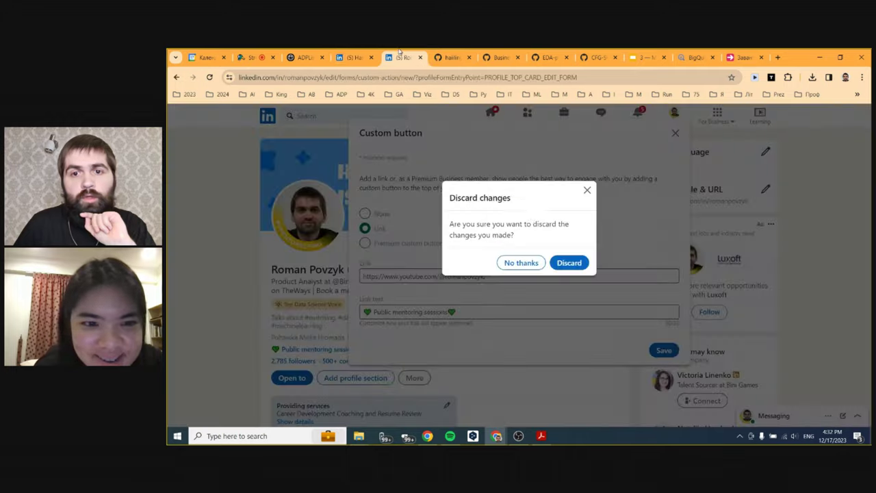
click(675, 132)
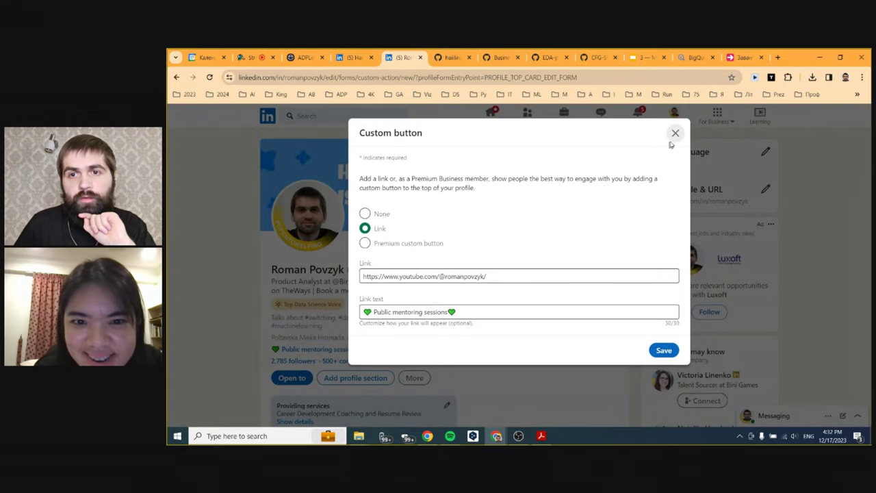
click(675, 133)
click(587, 190)
click(675, 133)
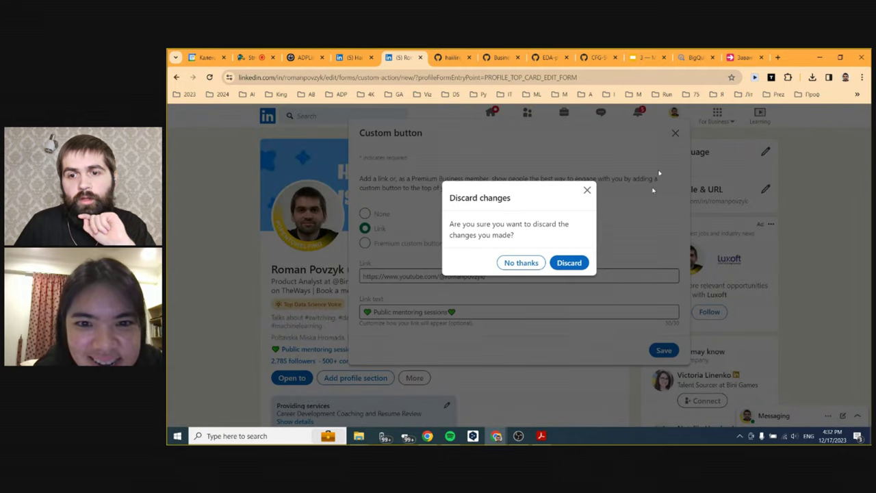
click(526, 262)
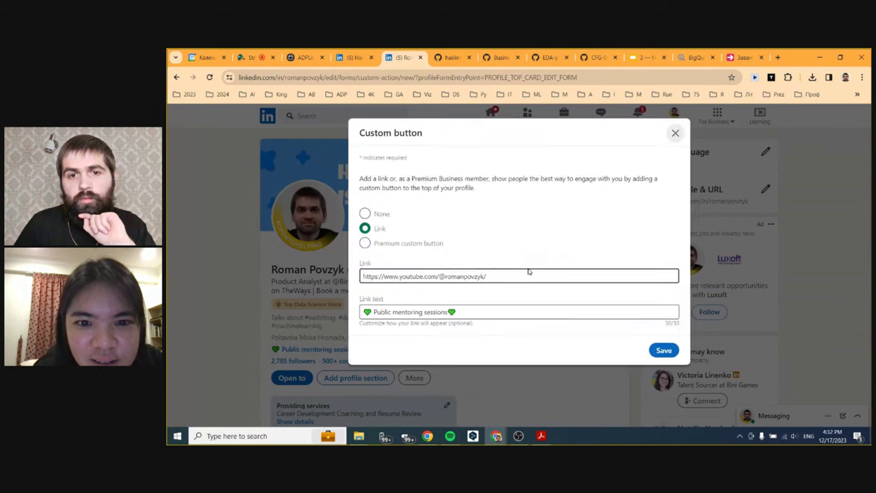
click(660, 350)
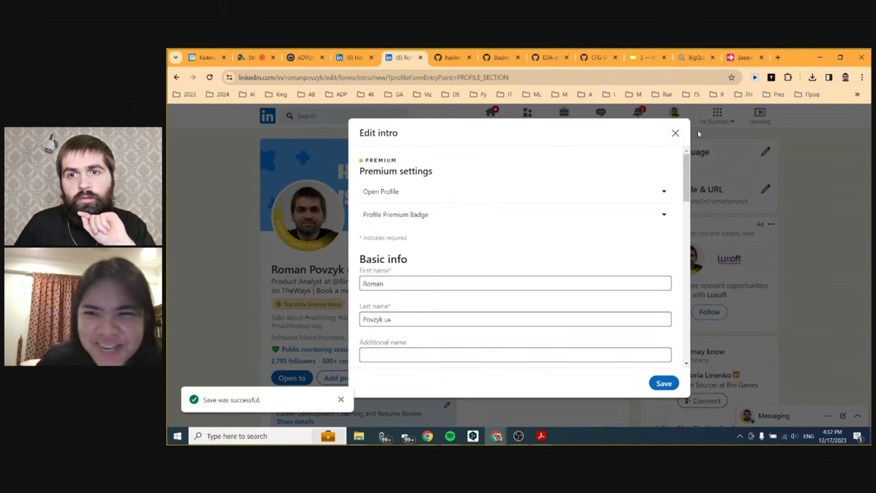
Step: Close the Edit intro dialog and return to the data analyst trainee's profile tab
scroll(570, 282, down, 5)
scroll(570, 281, down, 10)
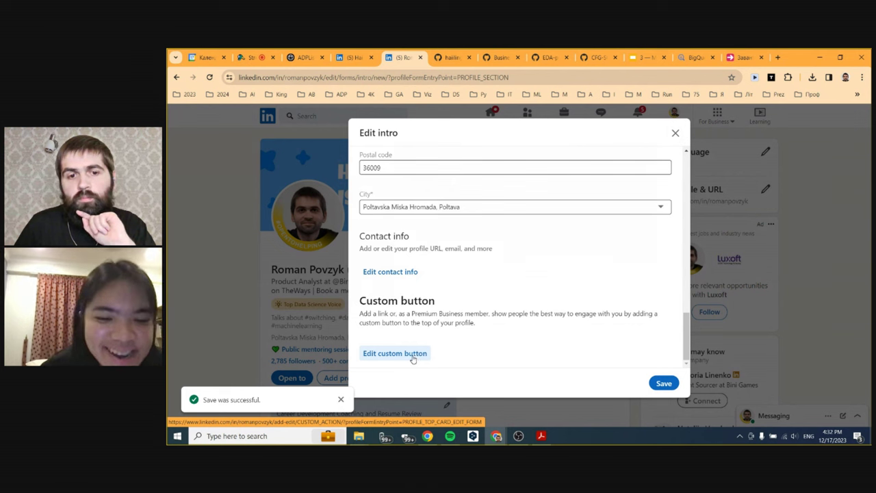
mouse_move(265, 56)
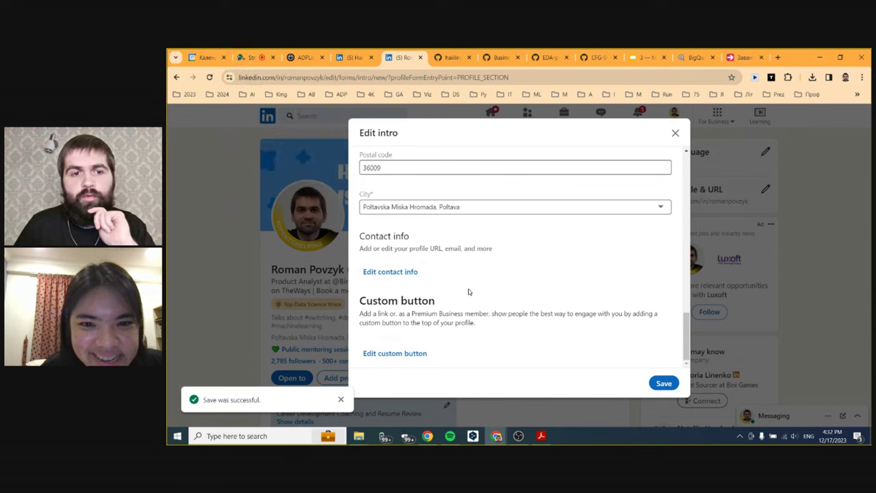
scroll(480, 289, up, 3)
scroll(479, 287, down, 3)
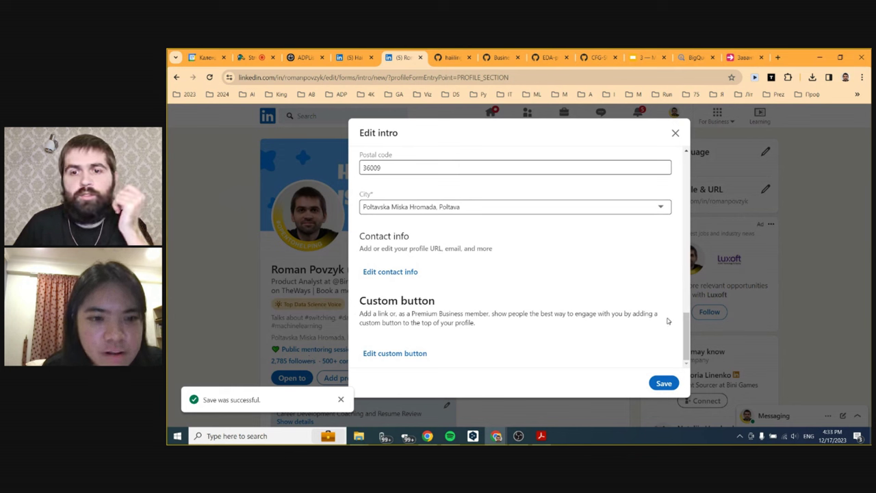
click(675, 135)
click(354, 57)
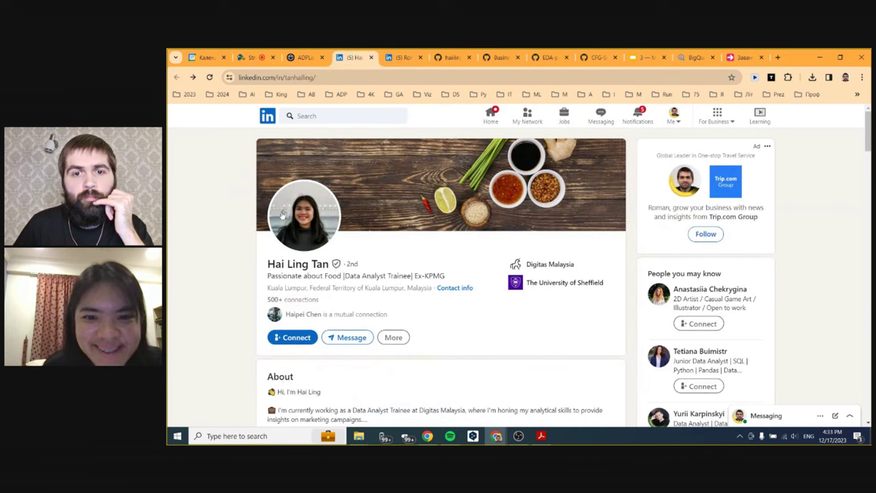
scroll(211, 279, down, 5)
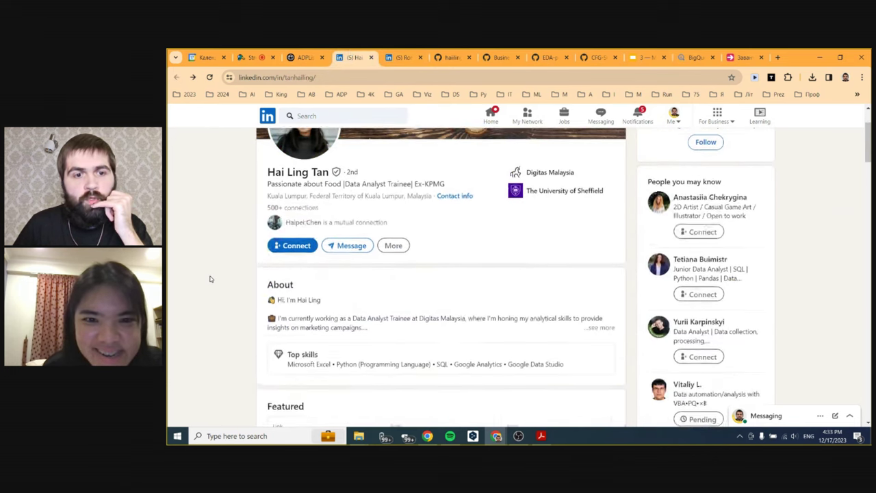
scroll(211, 278, down, 6)
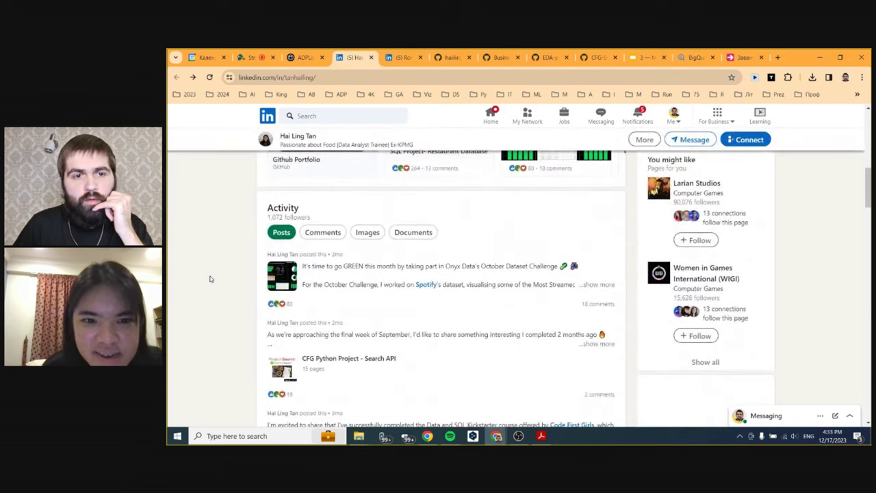
scroll(211, 279, up, 2)
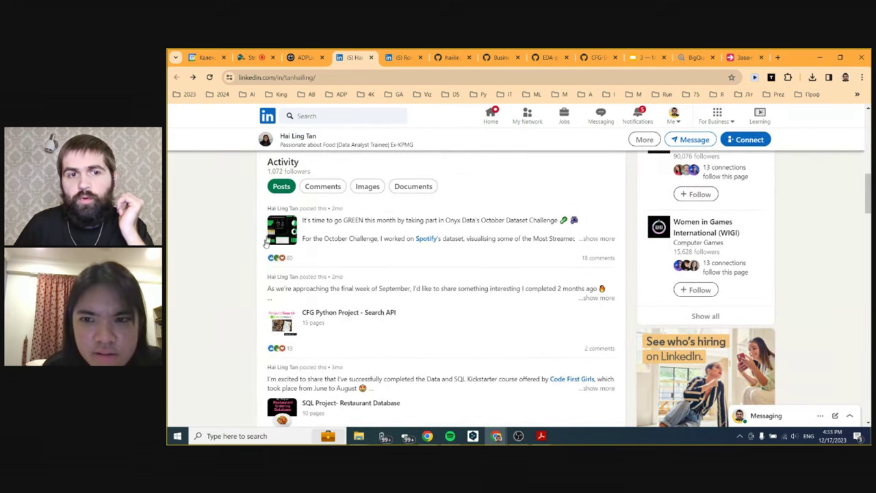
scroll(260, 334, down, 1)
scroll(260, 334, down, 2)
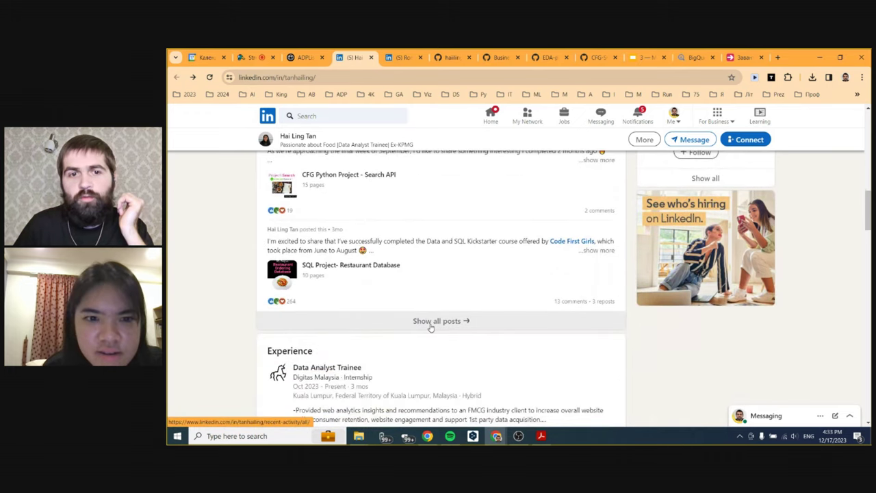
Step: Open the trainee's All activity feed and browse it, led by the Spotify Most Streamed Songs 2023 post
click(431, 325)
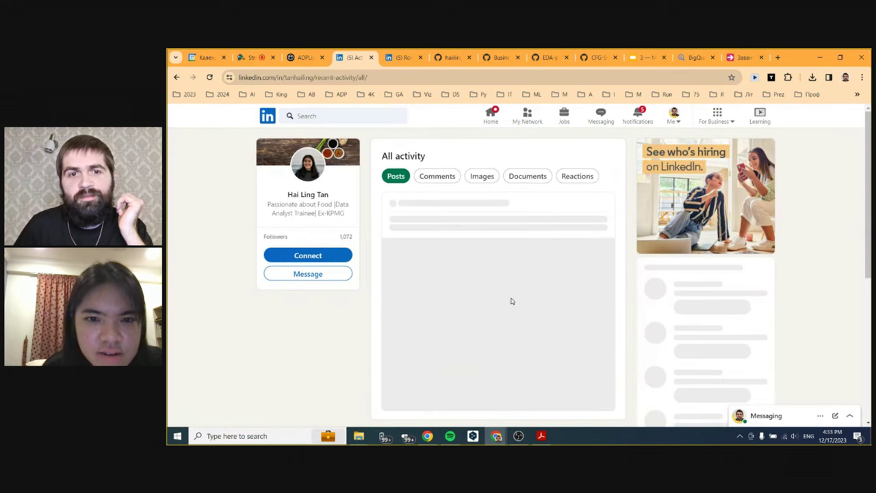
scroll(513, 295, down, 15)
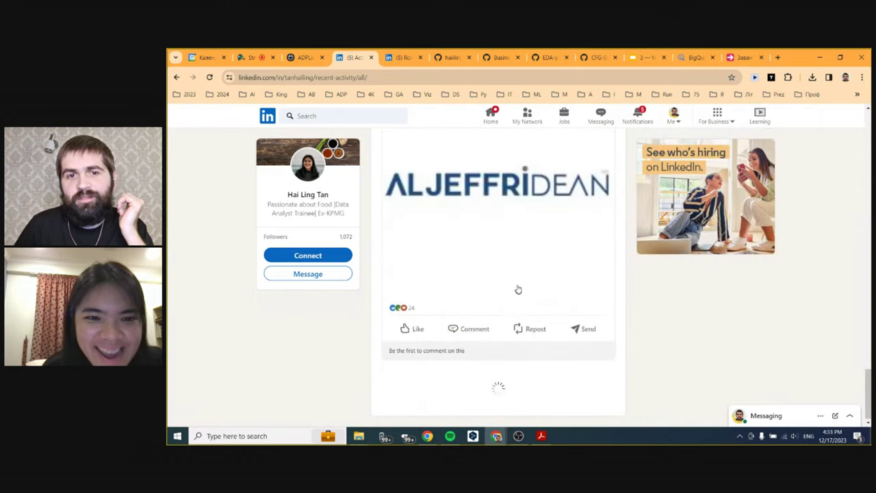
scroll(518, 290, up, 5)
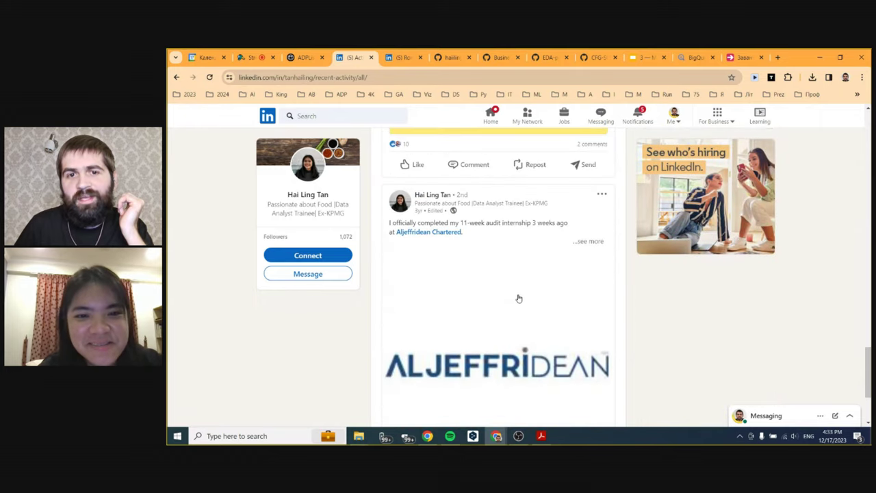
scroll(518, 298, up, 10)
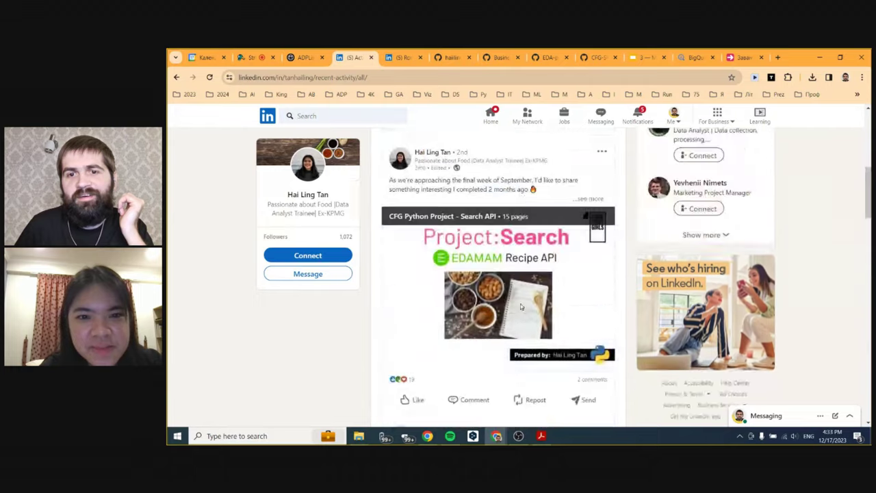
scroll(520, 307, up, 5)
scroll(520, 306, down, 5)
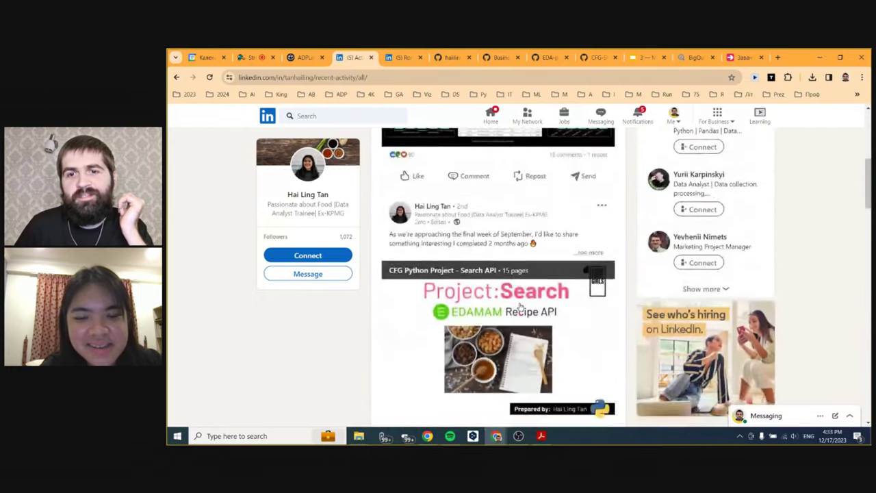
scroll(520, 307, down, 5)
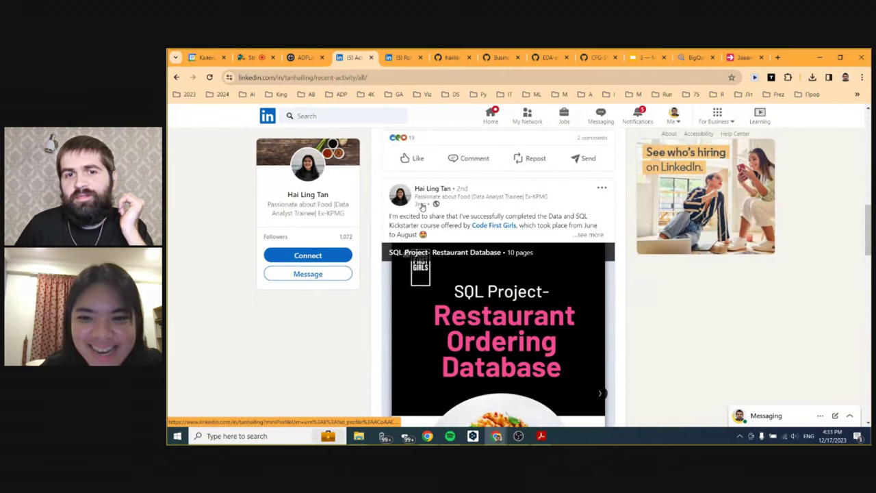
scroll(423, 207, up, 5)
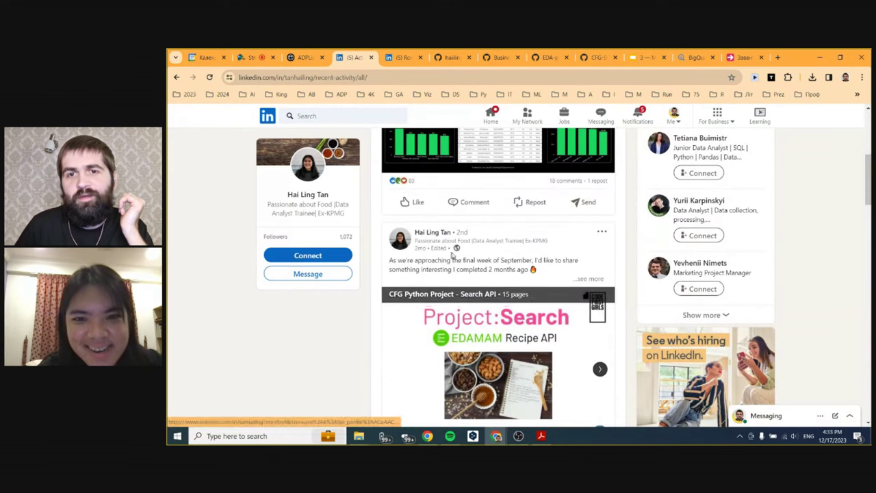
scroll(429, 238, up, 3)
scroll(445, 248, down, 10)
scroll(453, 253, down, 15)
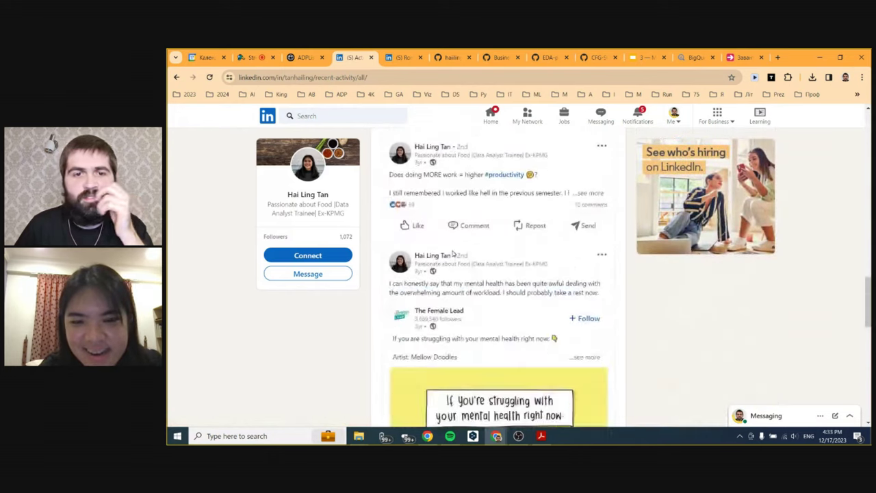
scroll(453, 250, up, 8)
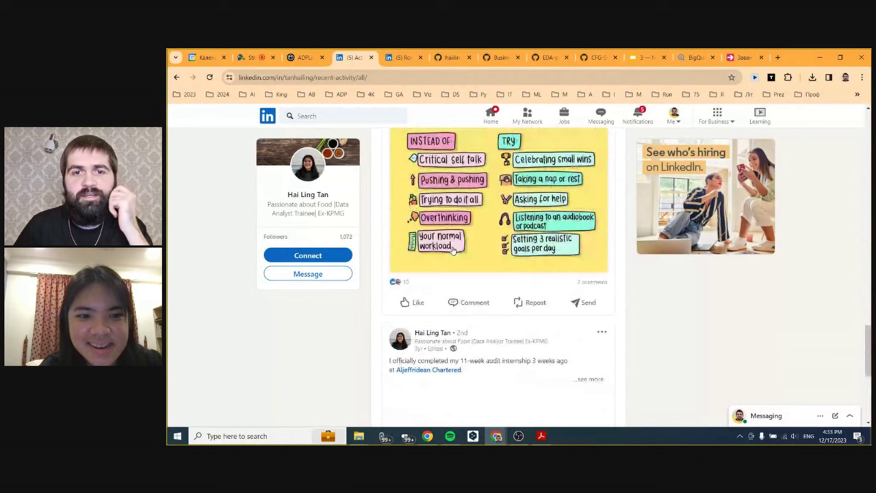
scroll(453, 251, up, 15)
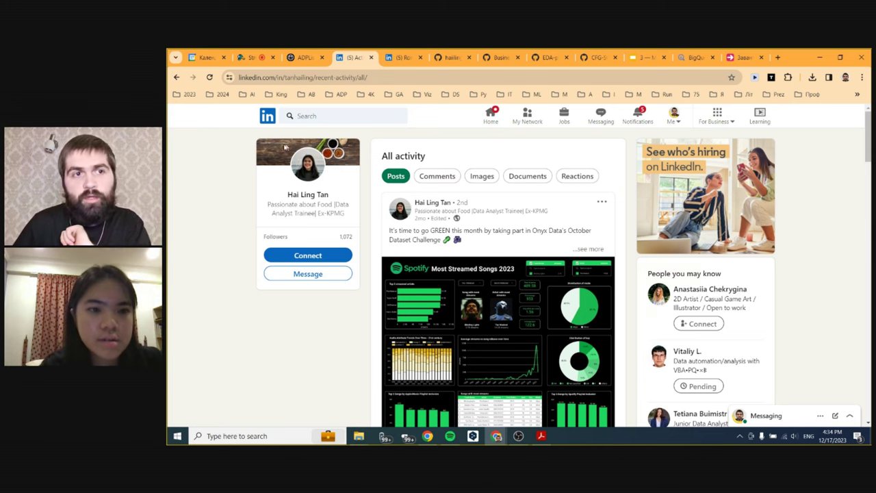
Step: Return to the trainee's profile and look over its Onyx Data challenge, Python and SQL activity posts
click(176, 78)
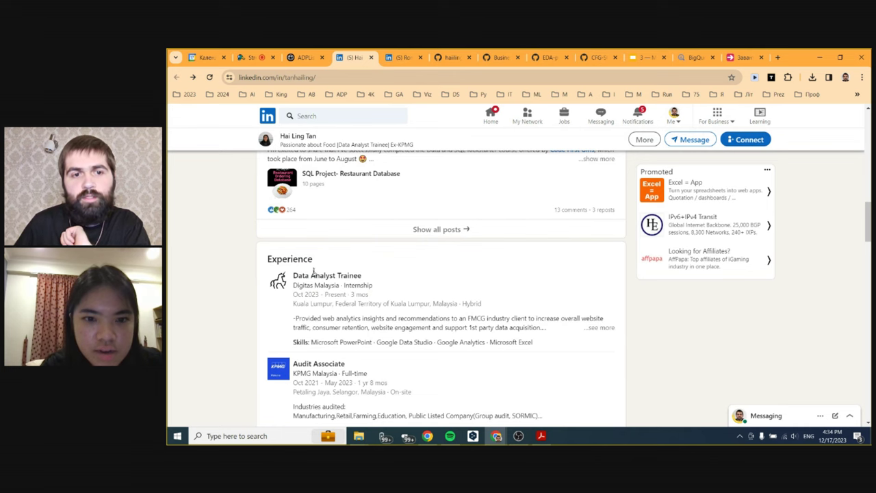
scroll(396, 280, up, 4)
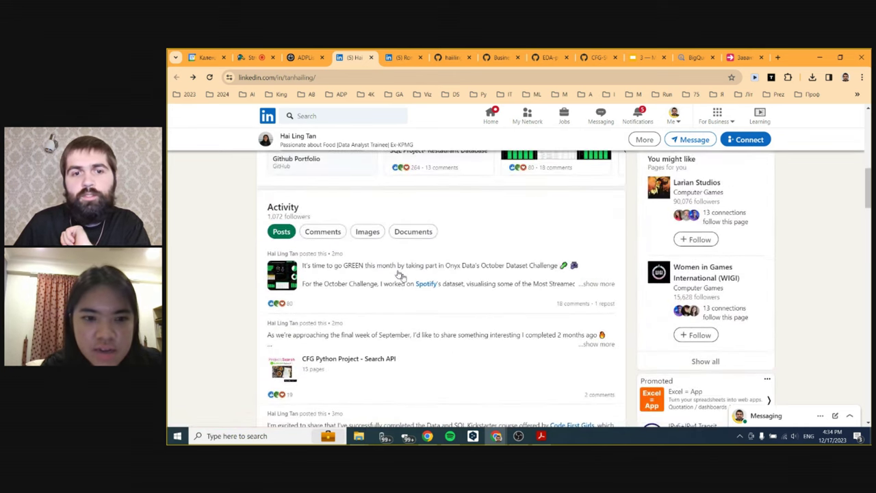
scroll(437, 390, down, 2)
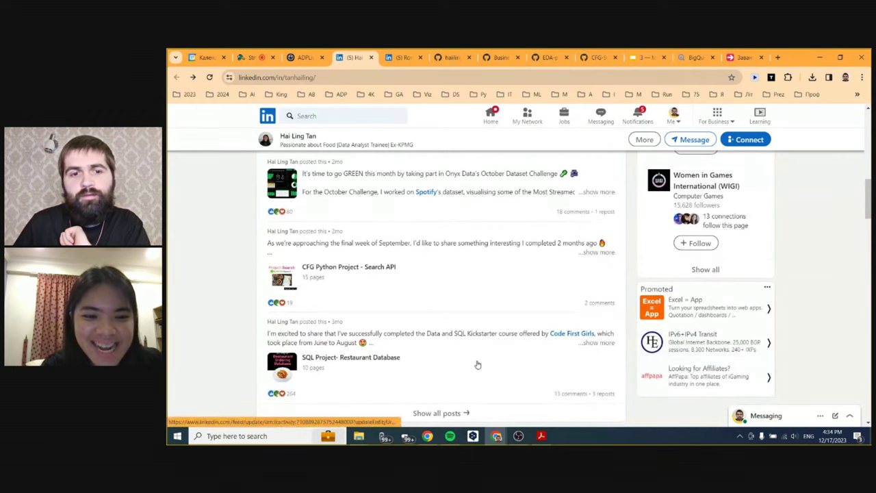
scroll(479, 366, down, 3)
scroll(481, 352, up, 5)
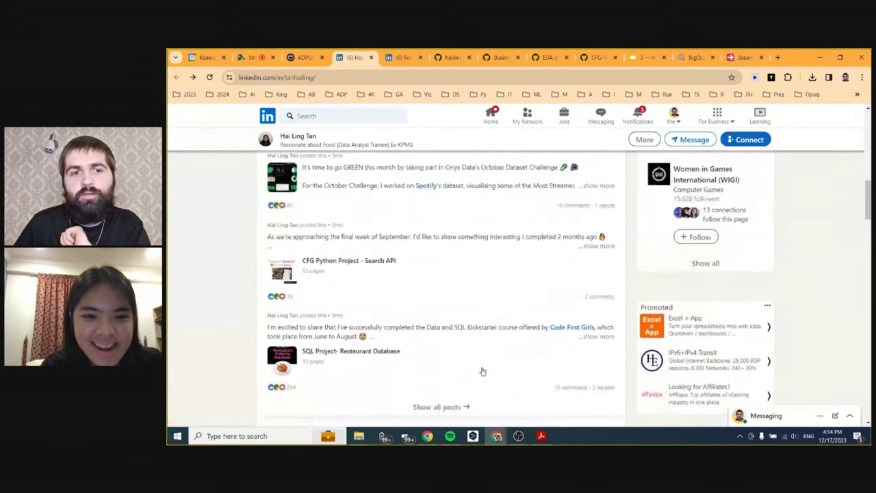
scroll(445, 380, down, 2)
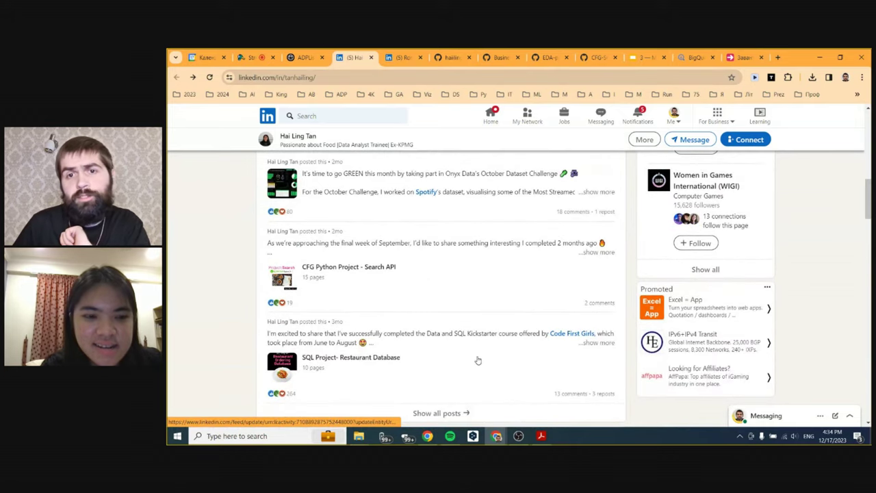
scroll(471, 356, up, 2)
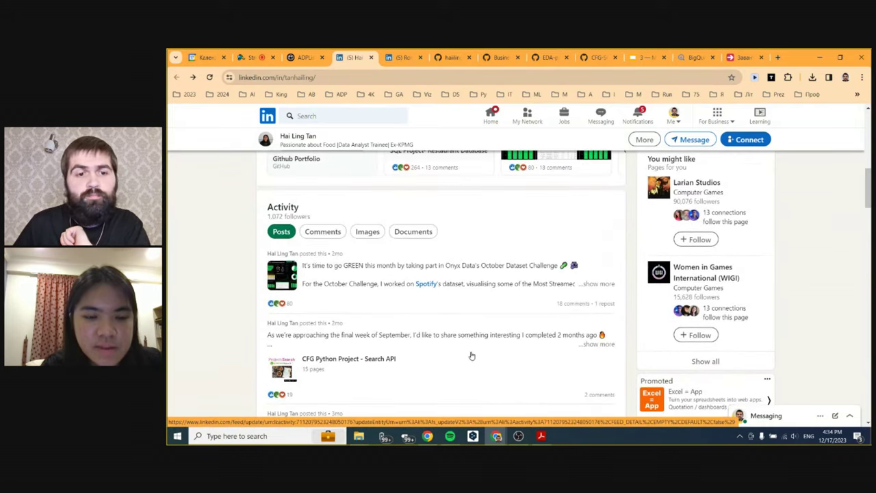
scroll(471, 356, down, 2)
scroll(470, 356, up, 1)
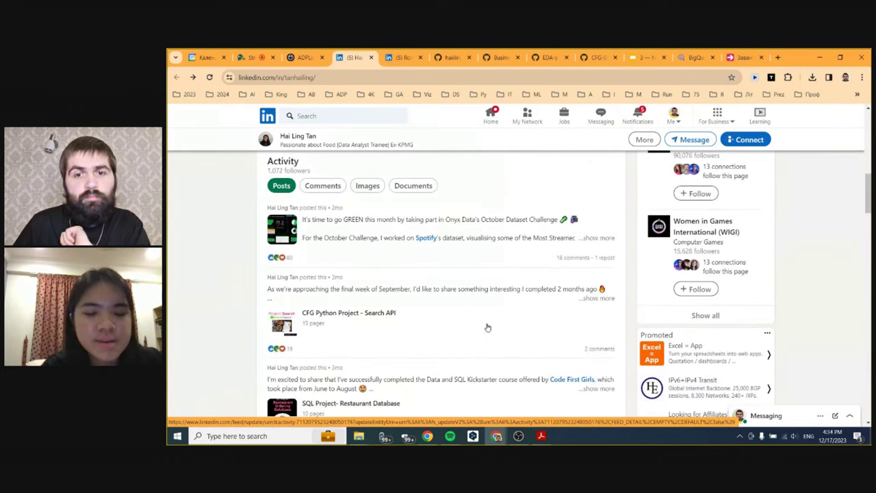
click(586, 238)
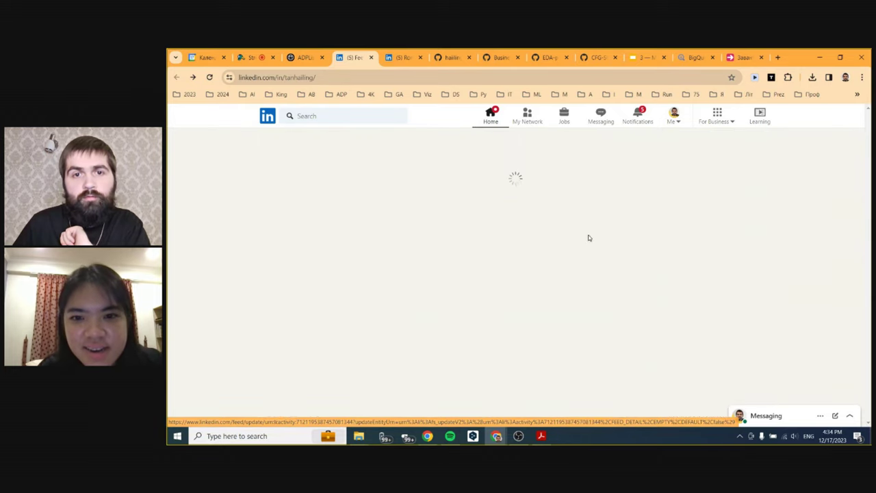
scroll(562, 256, down, 5)
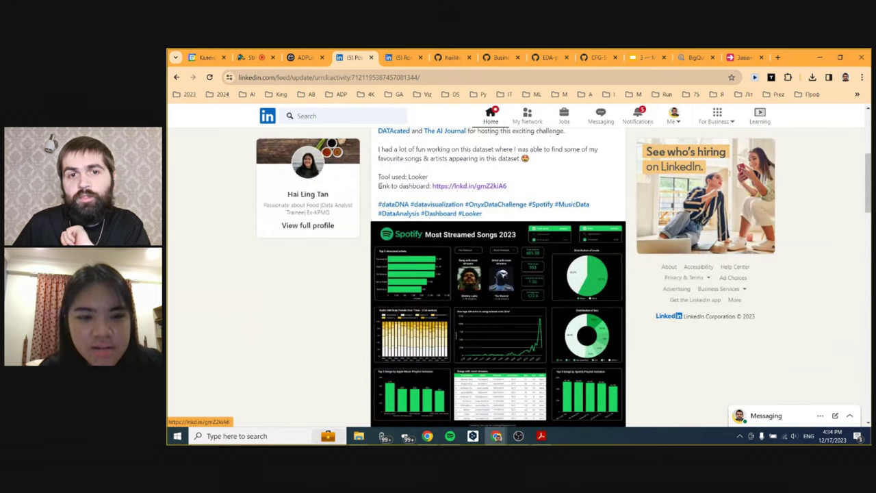
drag(378, 186, 522, 188)
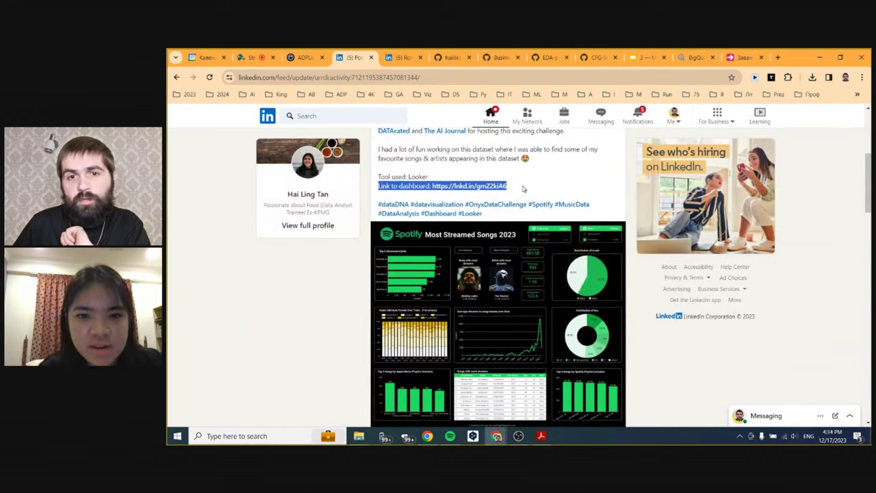
scroll(524, 196, down, 3)
scroll(547, 235, down, 1)
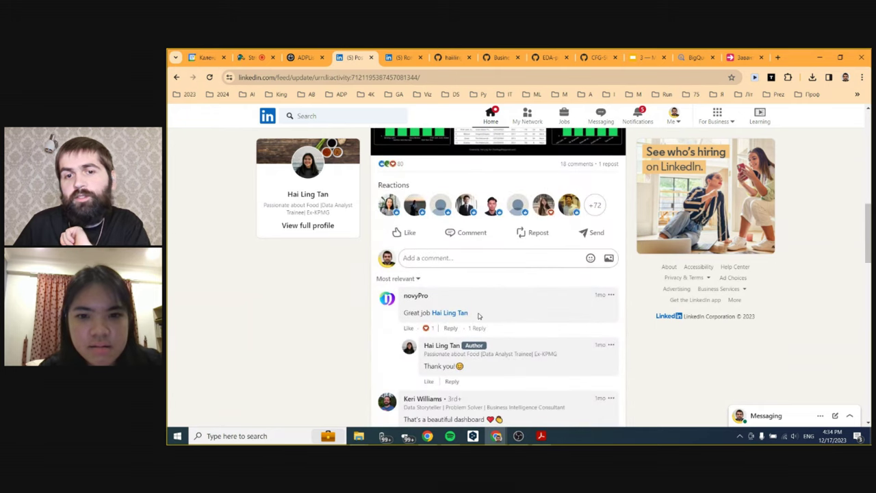
scroll(520, 315, up, 5)
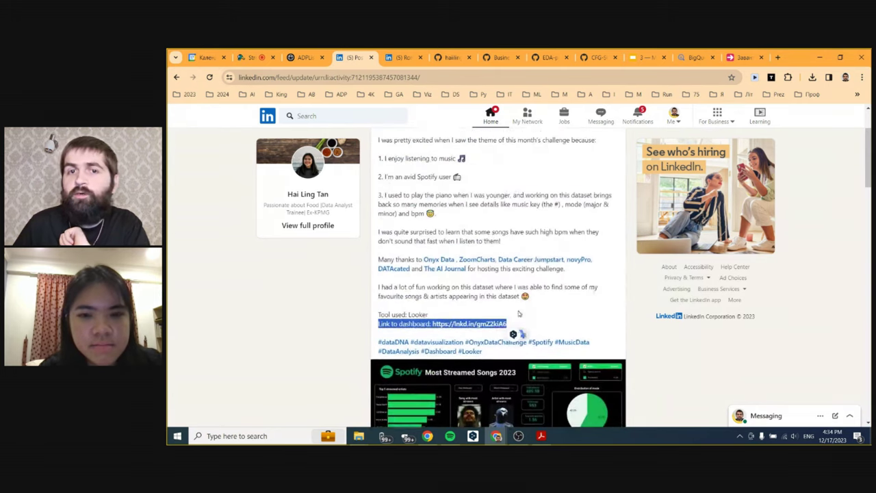
scroll(499, 250, up, 2)
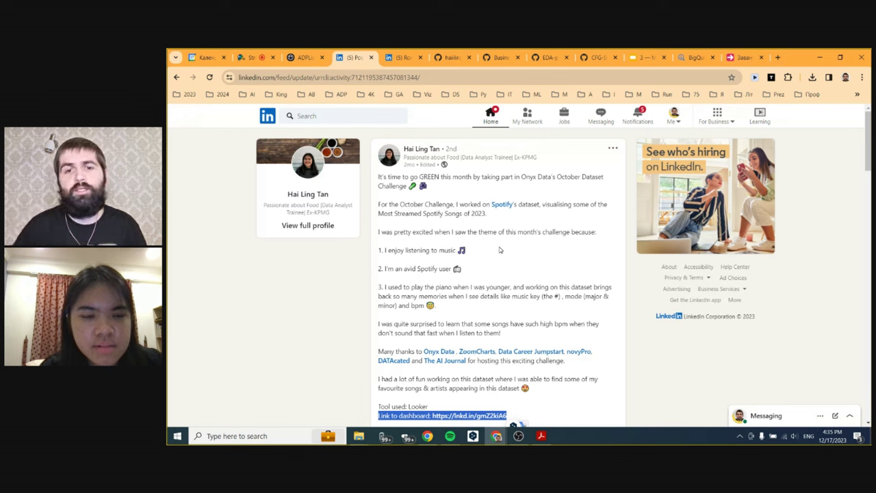
scroll(529, 292, down, 2)
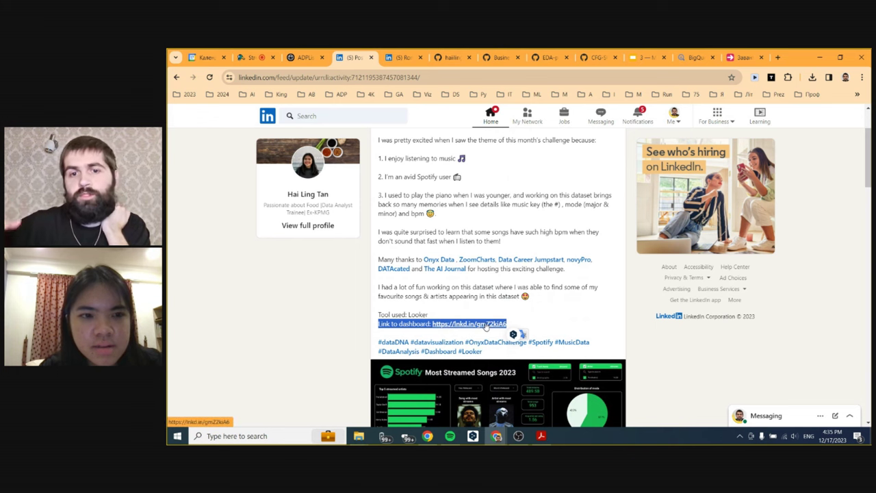
scroll(597, 303, down, 3)
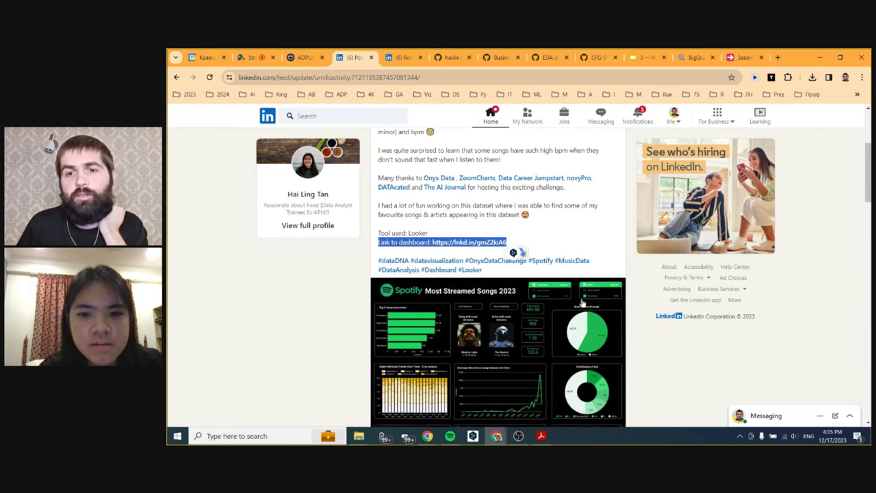
scroll(653, 363, down, 1)
scroll(654, 363, down, 1)
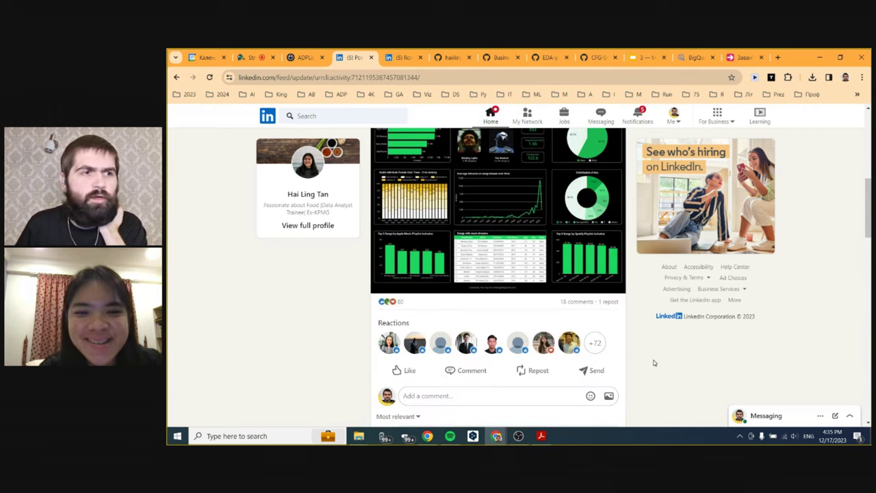
scroll(654, 363, up, 3)
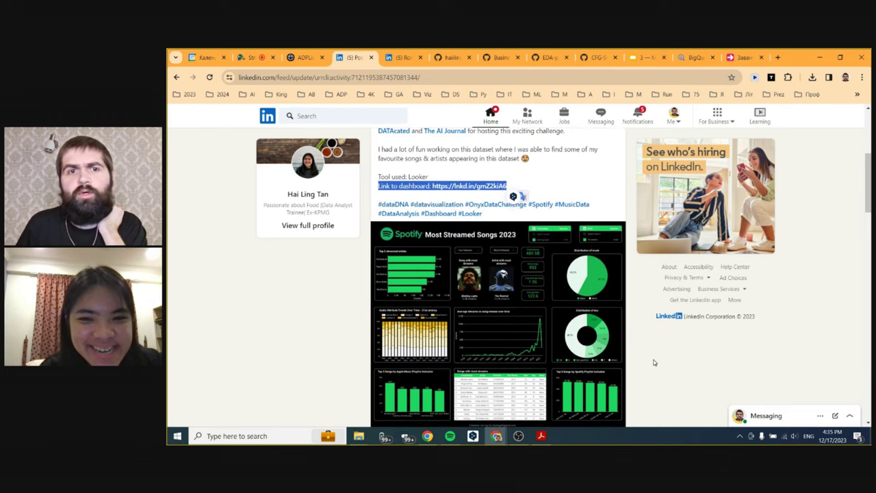
scroll(654, 361, up, 2)
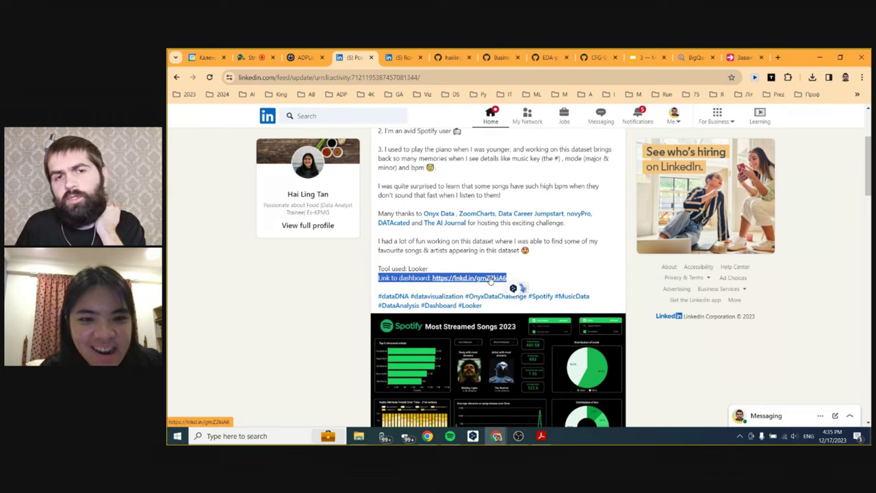
scroll(490, 281, down, 7)
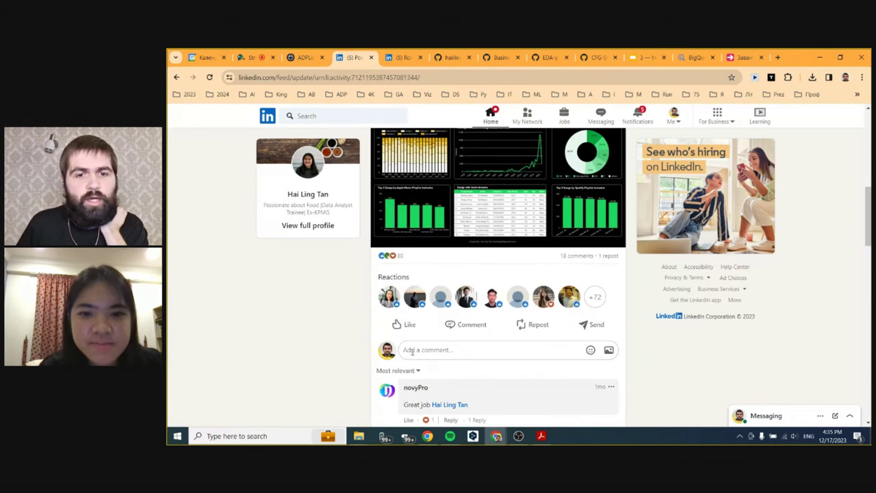
scroll(464, 346, up, 6)
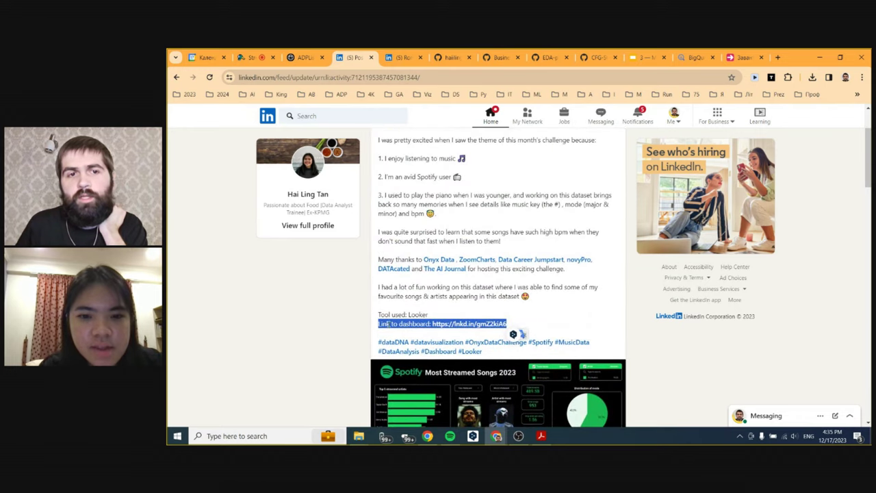
scroll(452, 335, down, 5)
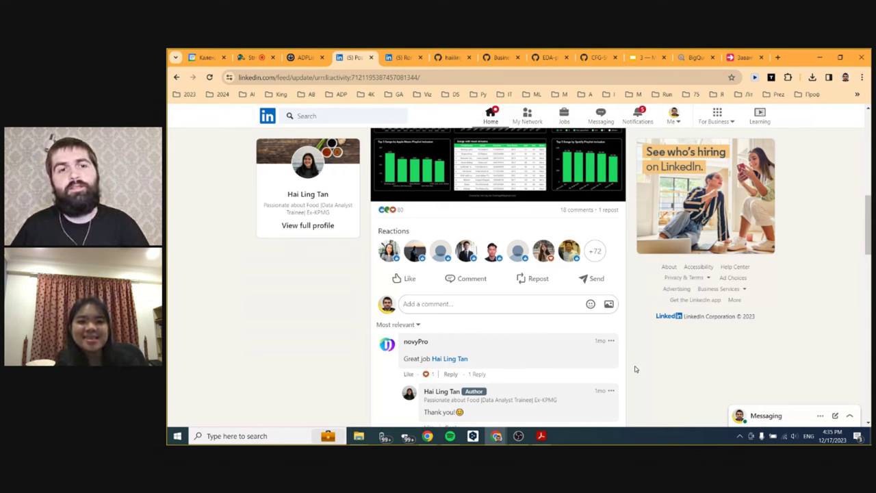
scroll(466, 217, up, 3)
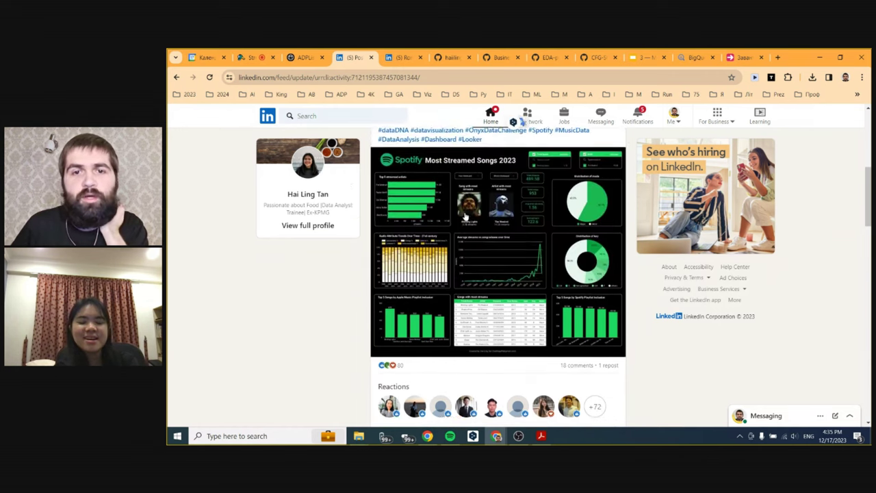
scroll(465, 216, up, 1)
scroll(481, 293, down, 1)
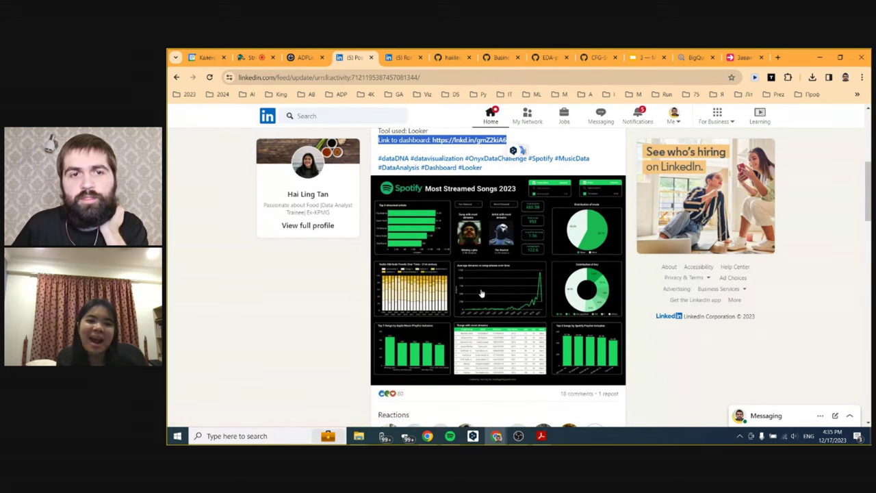
scroll(481, 293, down, 7)
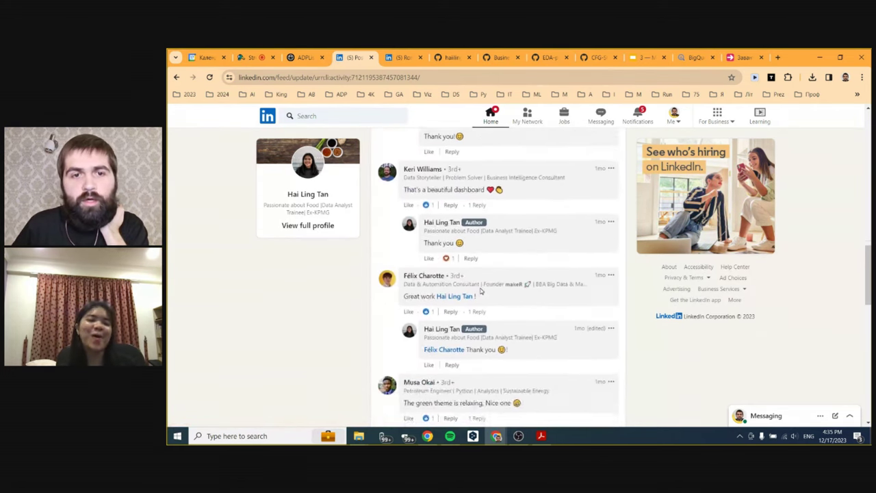
scroll(482, 293, up, 3)
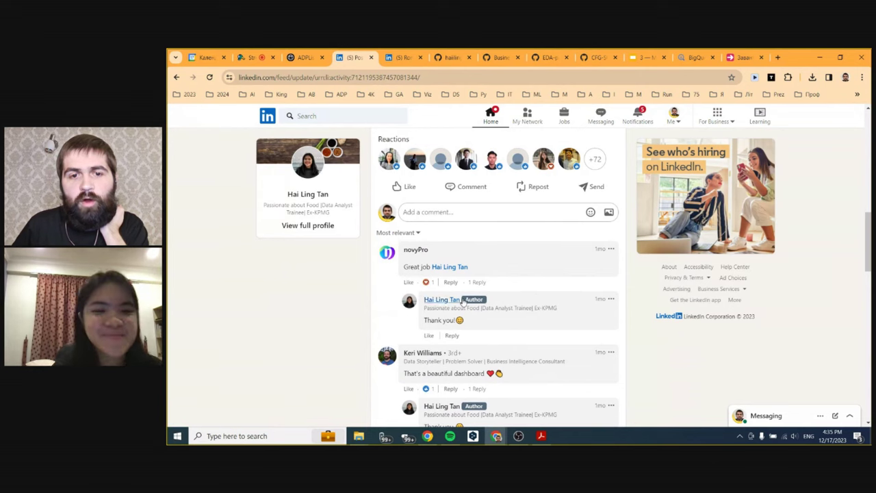
scroll(463, 302, down, 6)
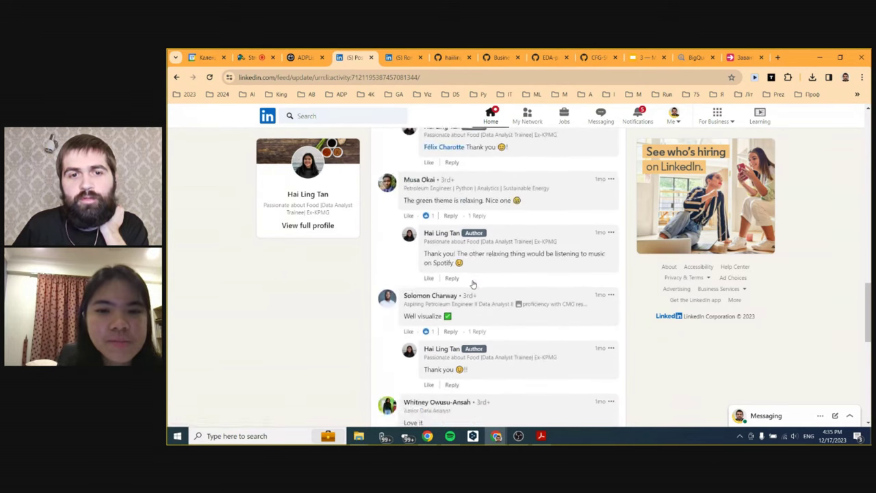
scroll(472, 283, down, 7)
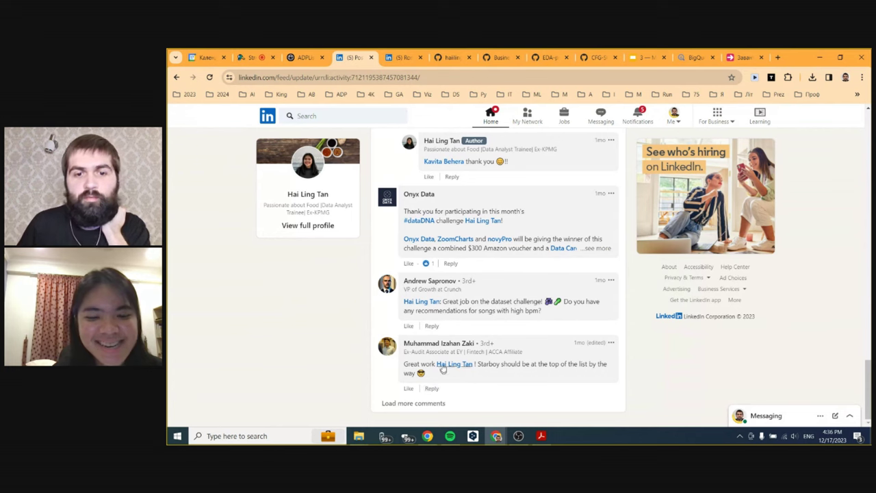
scroll(509, 287, up, 5)
scroll(509, 288, up, 8)
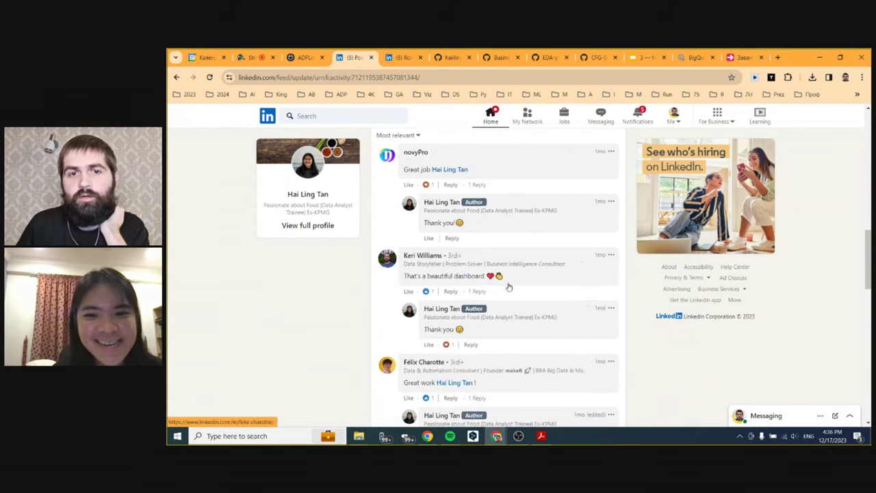
scroll(479, 258, down, 4)
scroll(479, 259, down, 15)
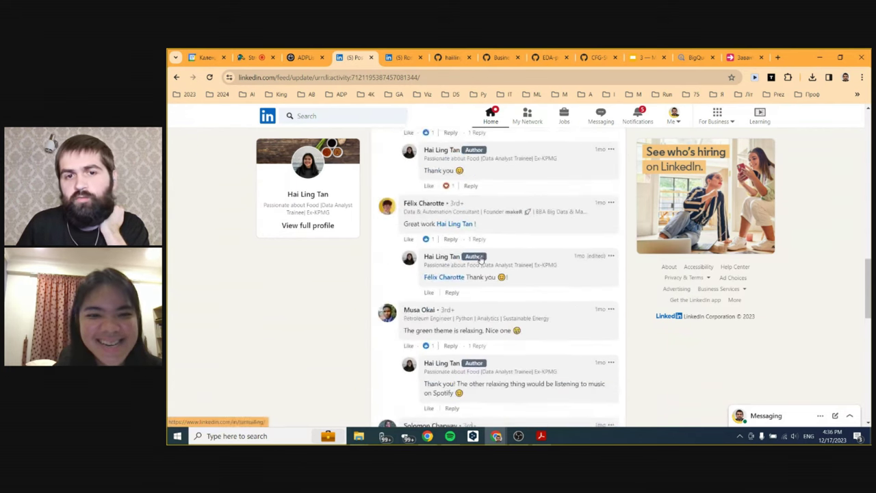
scroll(480, 260, up, 4)
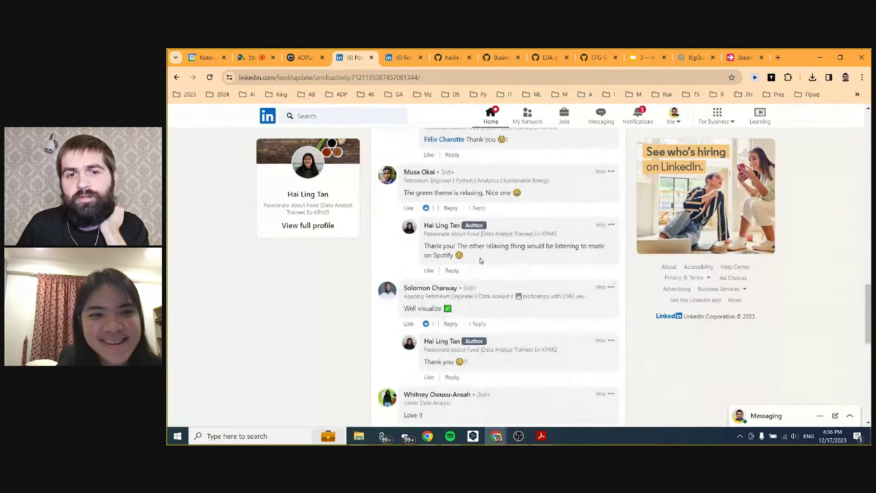
scroll(454, 287, down, 6)
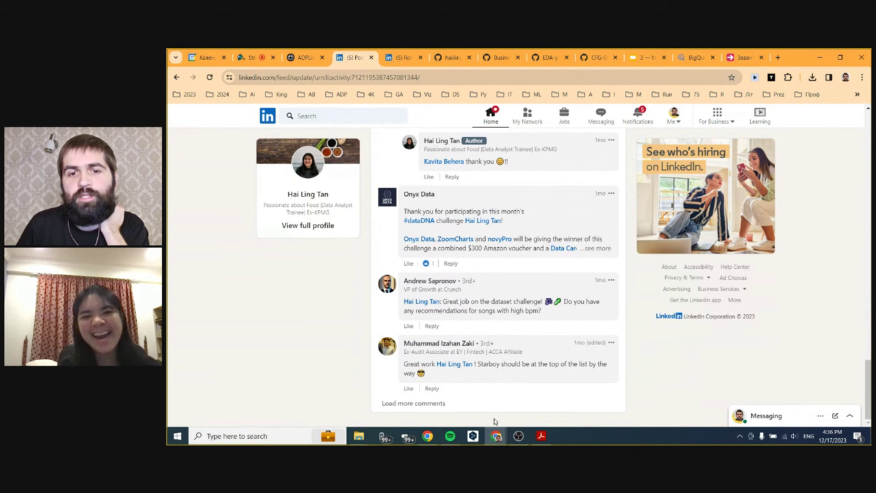
scroll(537, 254, up, 1)
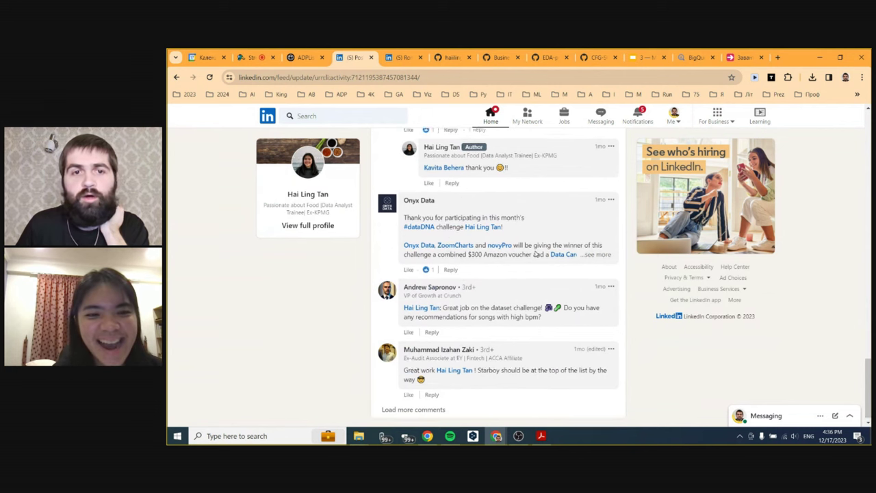
scroll(537, 253, up, 3)
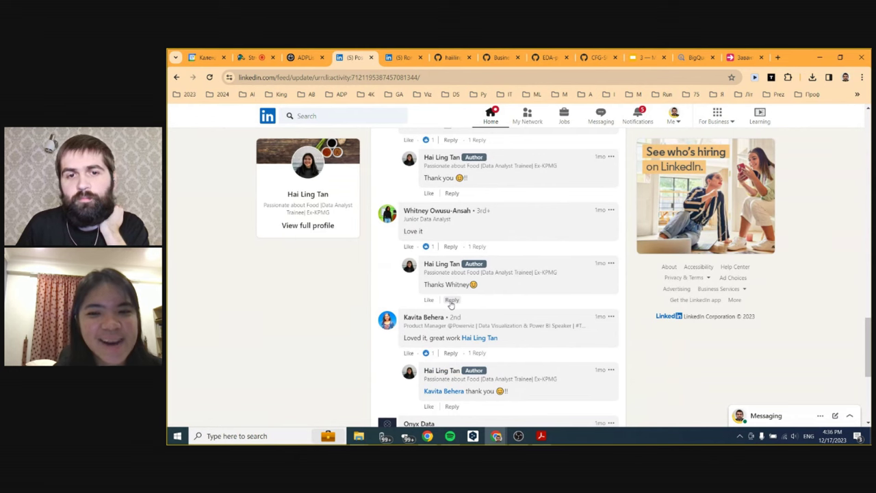
scroll(452, 304, up, 10)
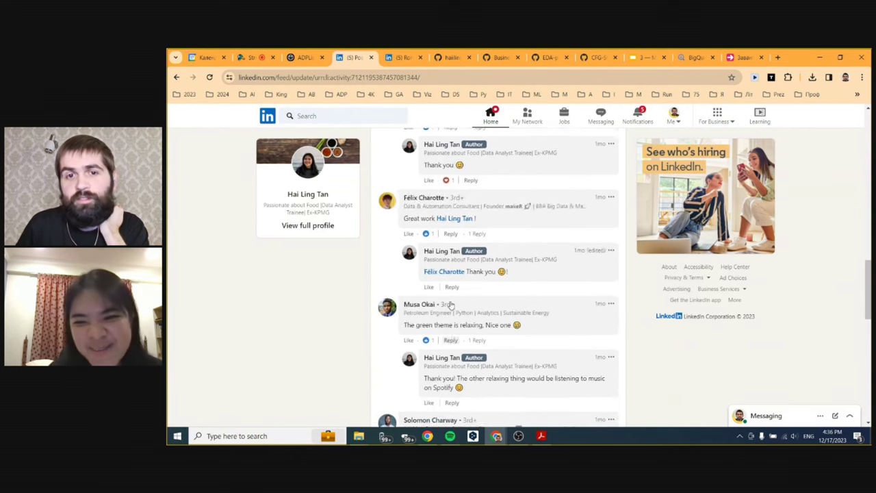
scroll(450, 306, up, 6)
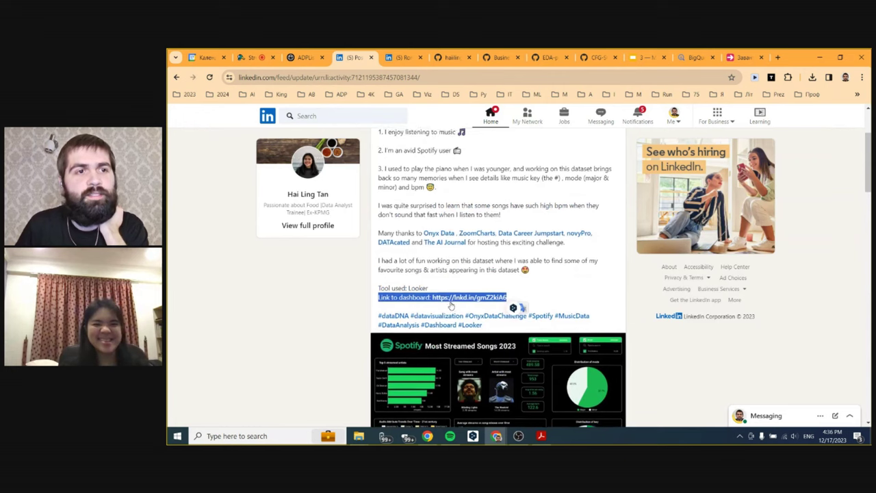
Step: Return from the Spotify post to the trainee's profile and scroll down to its 21 Skills and Languages
click(176, 77)
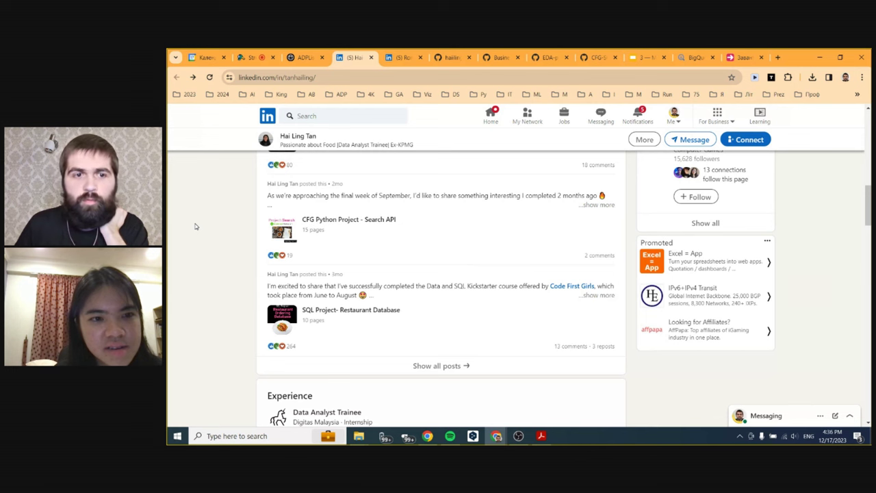
scroll(200, 268, up, 1)
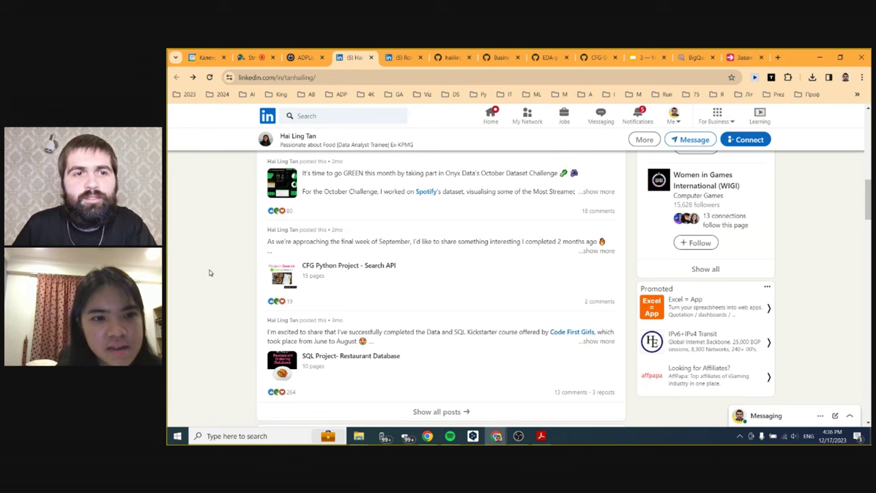
scroll(210, 272, down, 4)
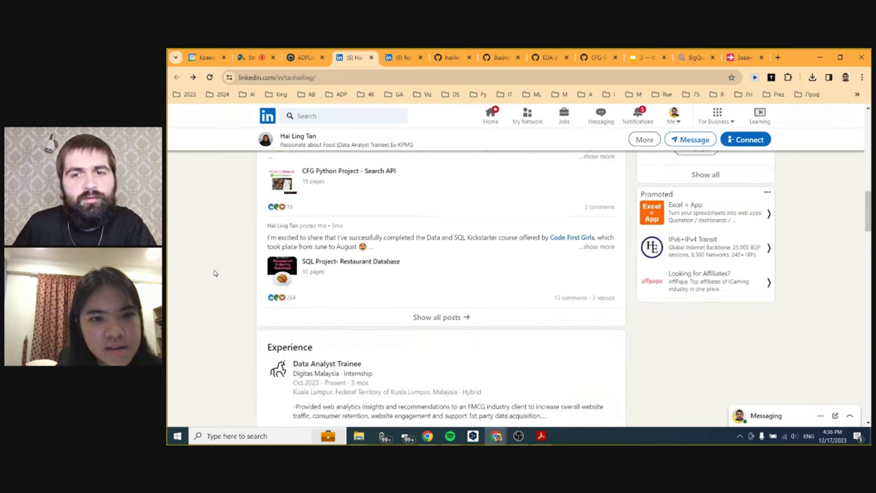
scroll(213, 273, down, 1)
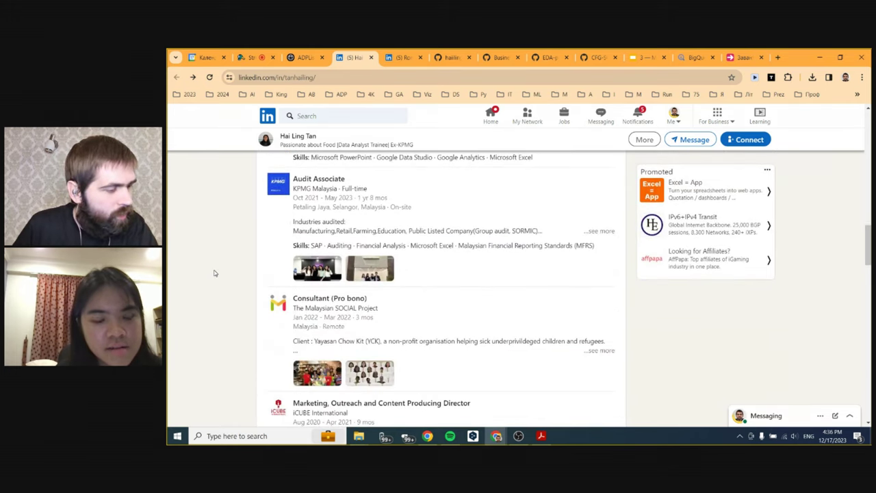
scroll(213, 273, down, 8)
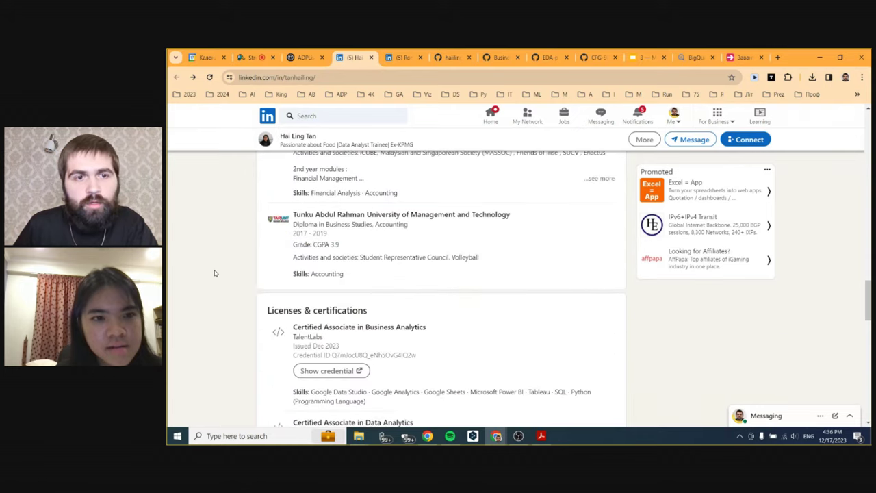
scroll(213, 273, down, 7)
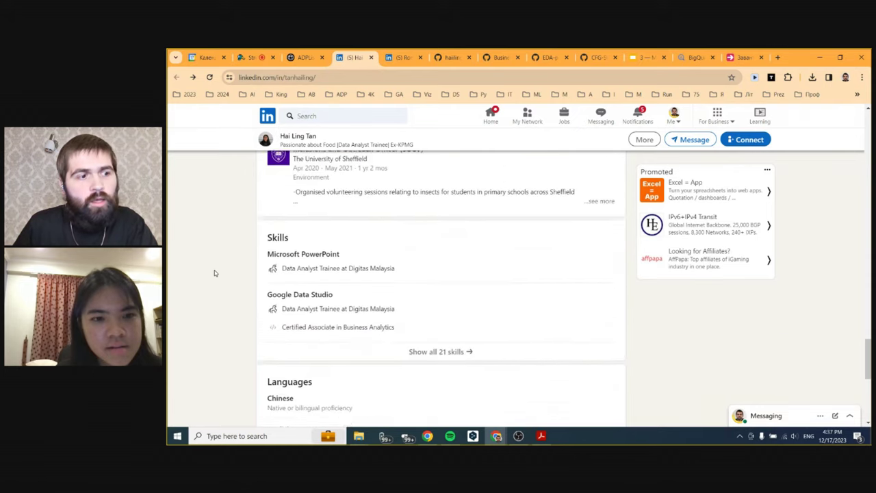
scroll(214, 273, up, 1)
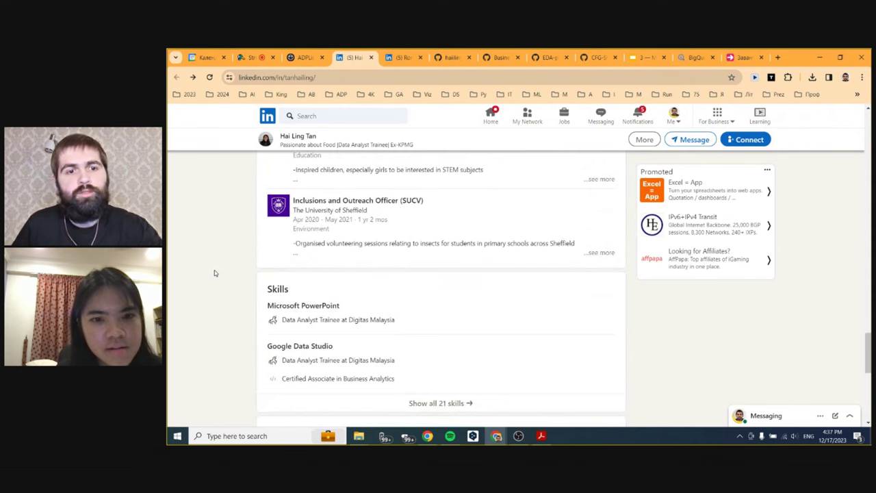
scroll(250, 276, down, 4)
scroll(254, 279, up, 9)
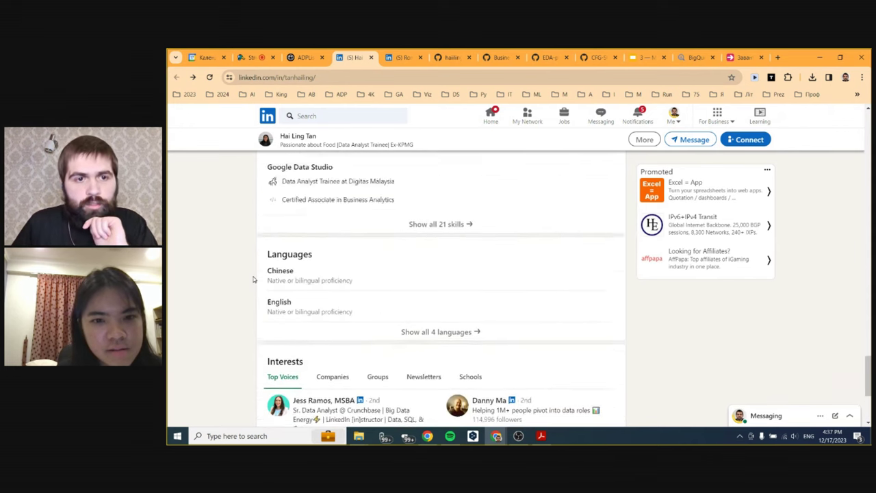
scroll(253, 279, down, 4)
scroll(253, 280, down, 4)
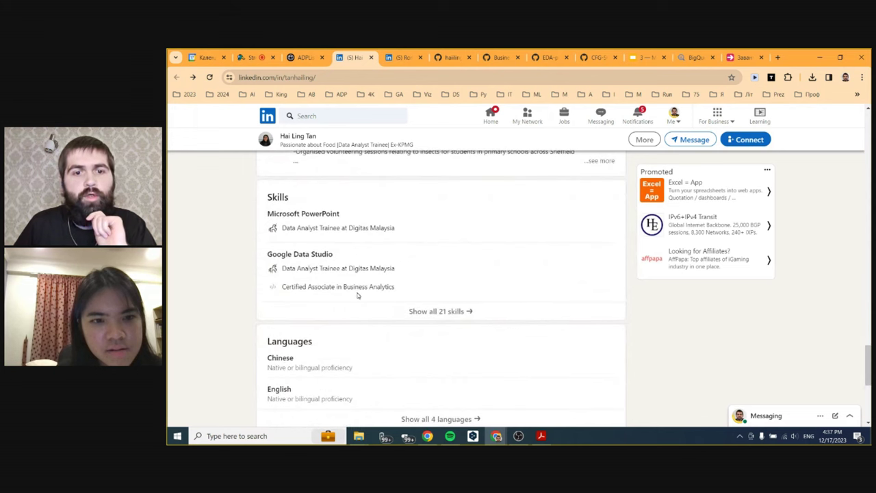
Step: Open all 21 skills and scroll the list headed by Microsoft PowerPoint, Google Data Studio, SAP, Google Analytics
click(451, 312)
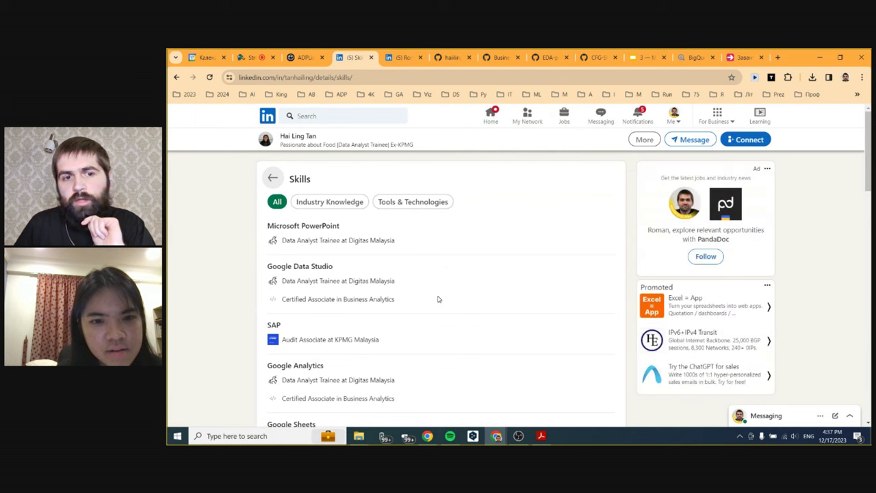
scroll(439, 299, down, 5)
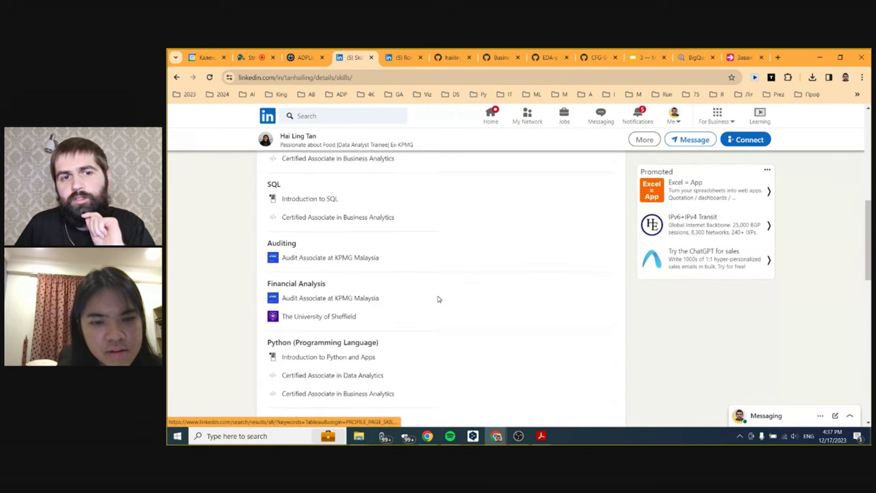
scroll(439, 299, down, 5)
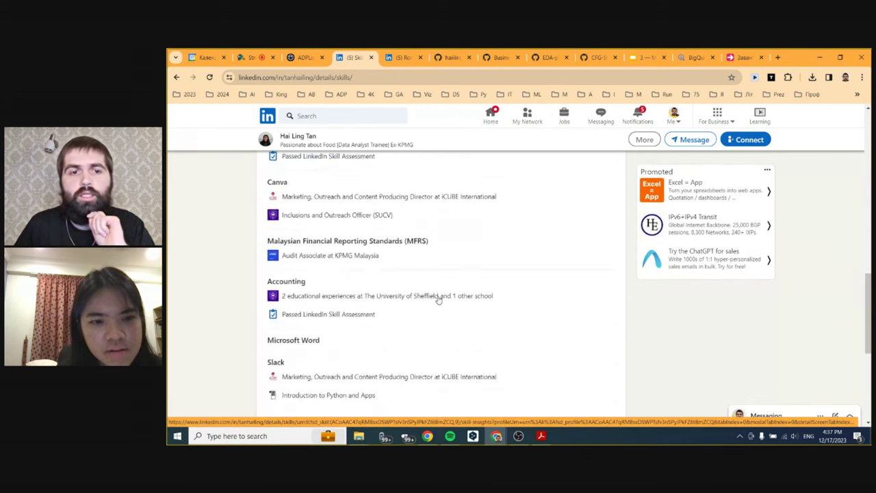
scroll(439, 299, down, 2)
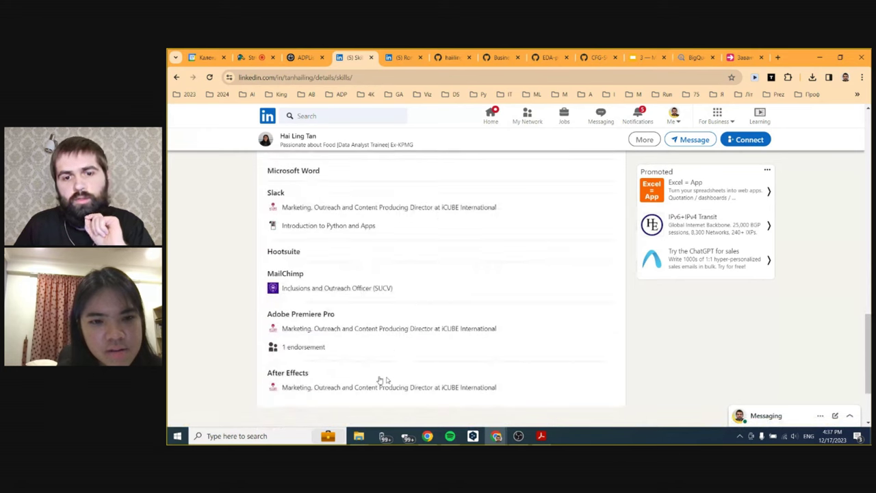
scroll(429, 352, up, 5)
scroll(429, 352, up, 3)
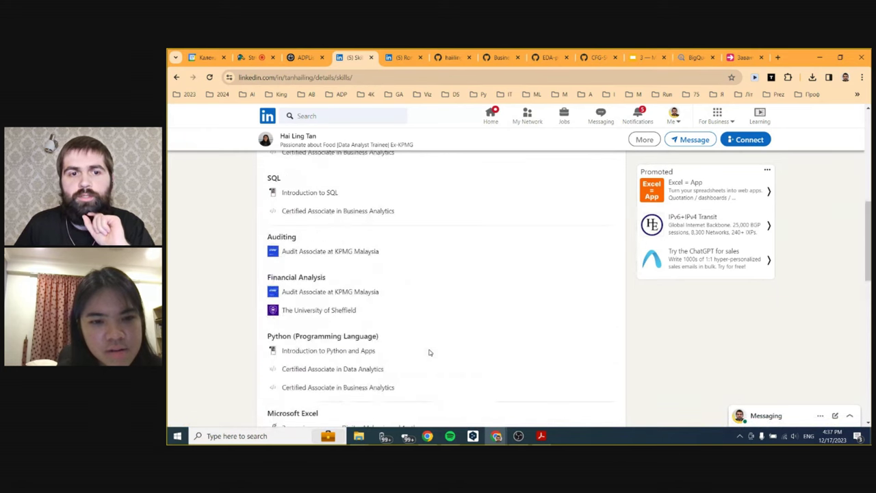
scroll(429, 351, up, 5)
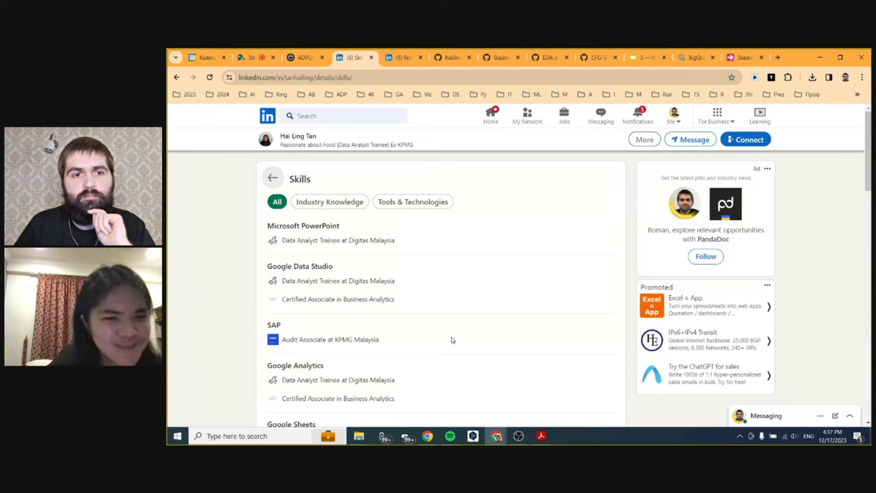
Step: Use the back arrow beside the Skills heading to return to the trainee's main profile
click(272, 180)
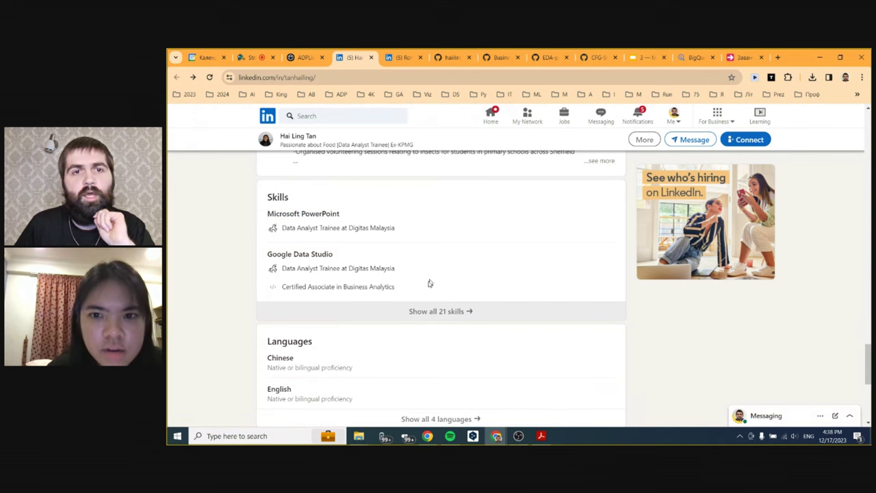
Step: Switch to the product analyst's profile tab and scroll to Skills, showing Python and Microsoft Power BI
click(403, 57)
scroll(438, 274, down, 15)
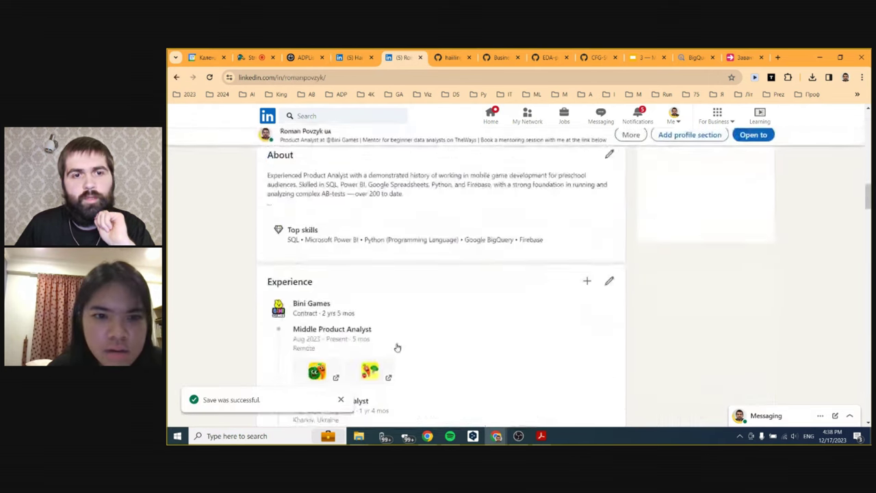
drag(866, 254, 866, 327)
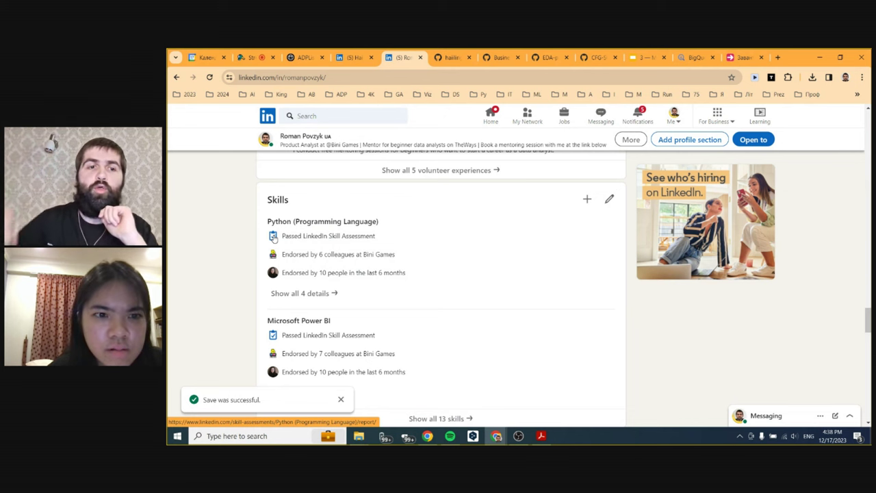
Step: Browse the other analyst's Skills and Experience, then return to your own 12 Recommendations
click(349, 59)
scroll(216, 256, up, 1)
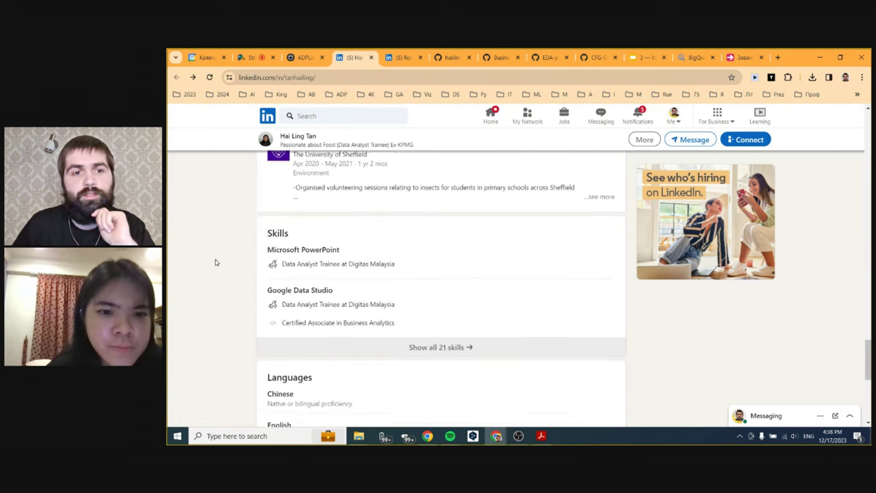
scroll(215, 262, down, 1)
scroll(214, 262, down, 1)
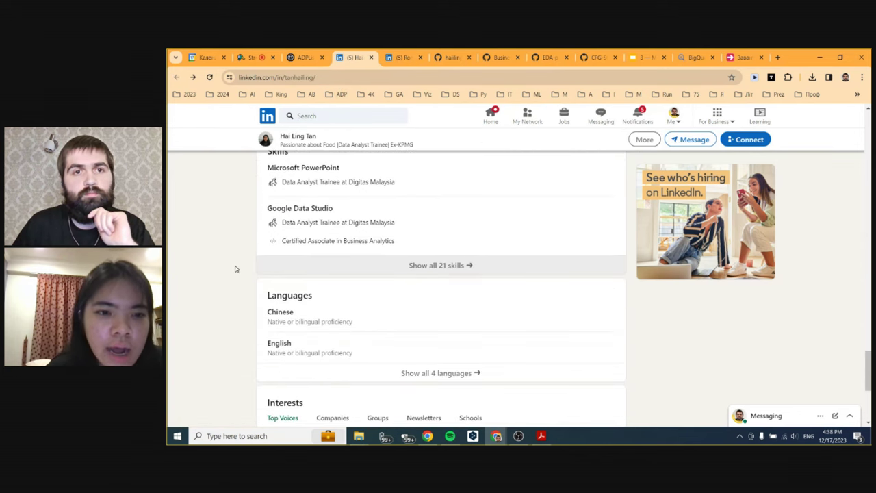
scroll(213, 257, up, 1)
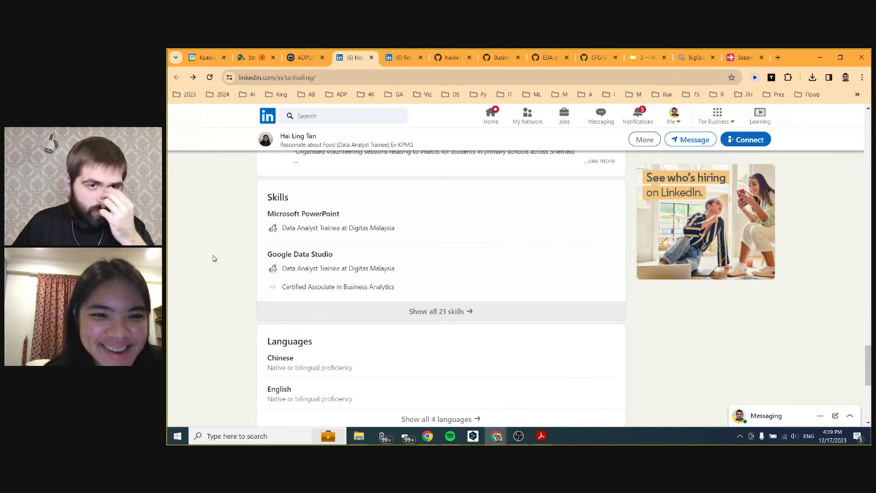
scroll(238, 253, up, 2)
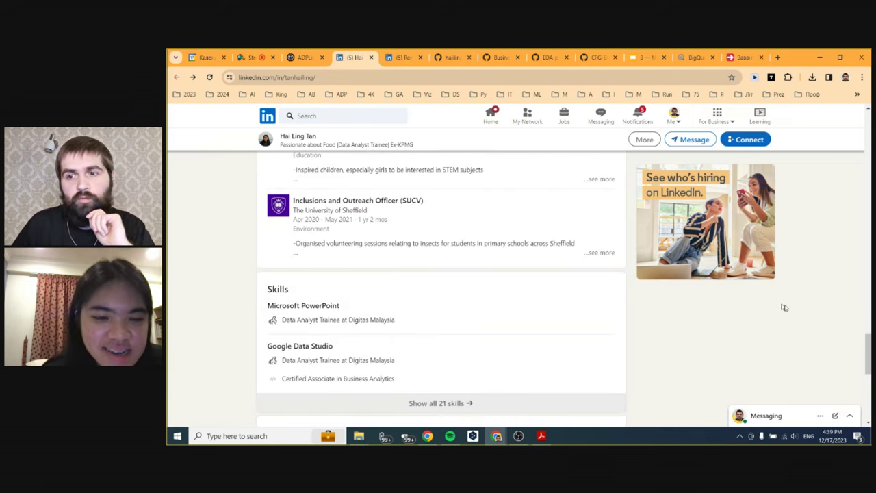
drag(868, 368, 869, 233)
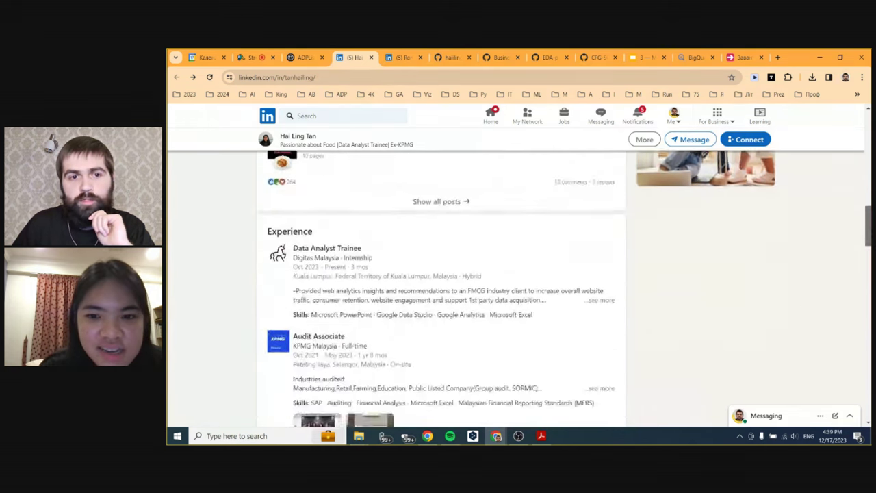
scroll(385, 288, down, 2)
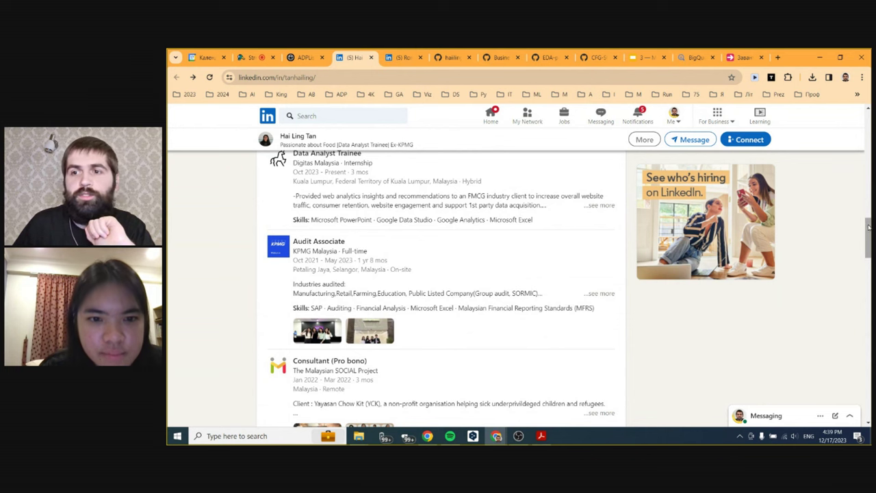
drag(869, 228, 869, 358)
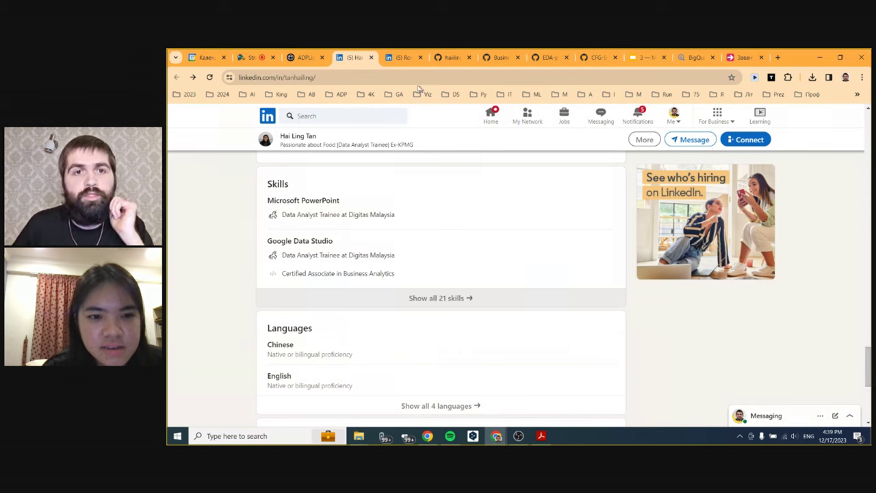
click(402, 57)
scroll(411, 306, down, 1)
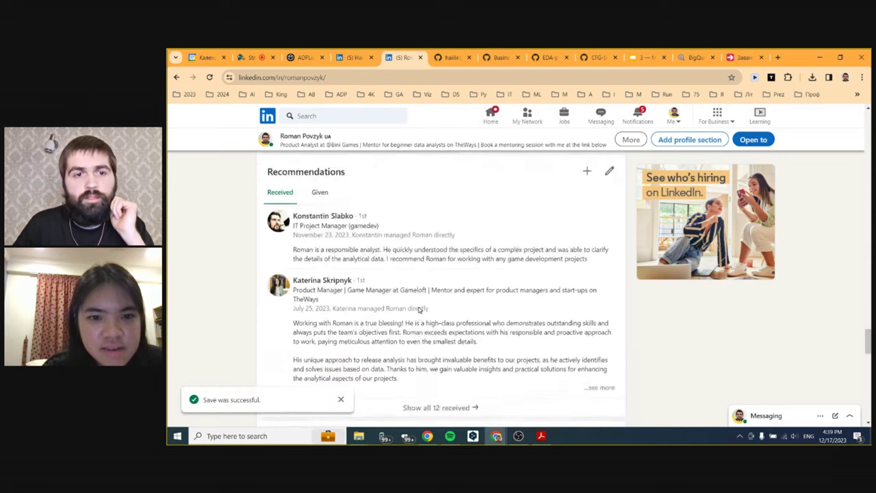
Step: Dismiss the 'Save was successful' toast and browse the other analyst's profile
click(341, 399)
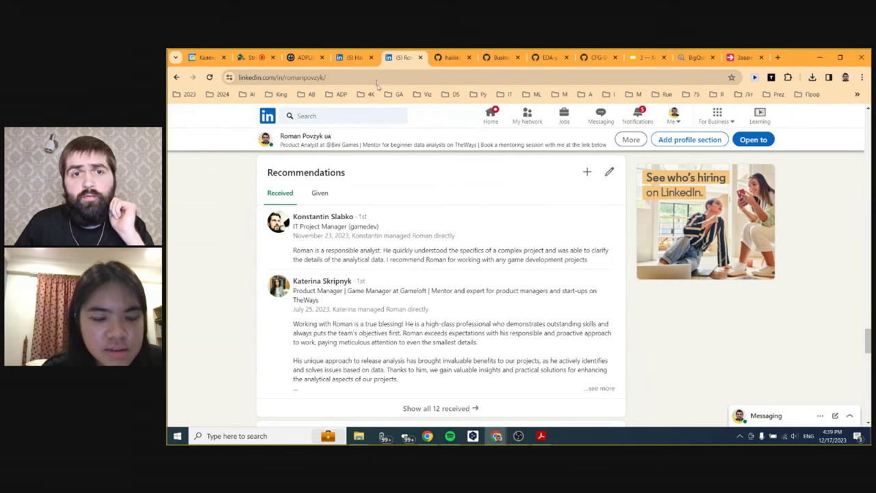
click(353, 57)
scroll(446, 266, up, 3)
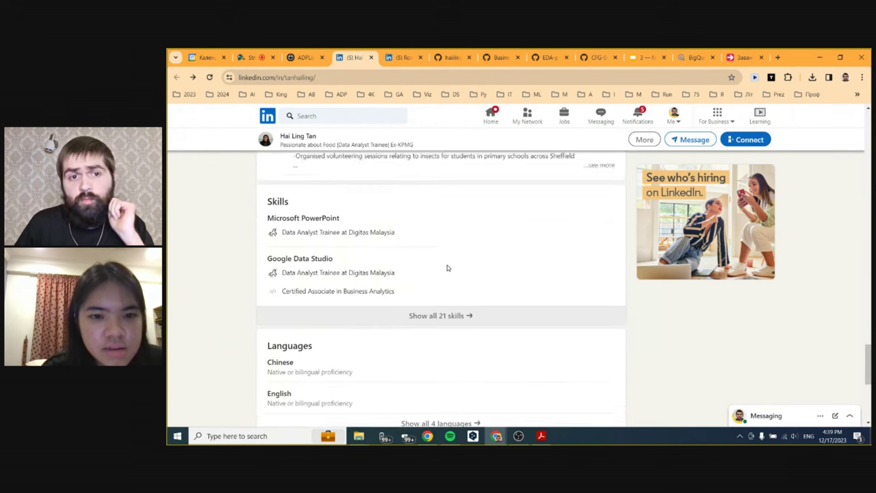
scroll(446, 266, up, 10)
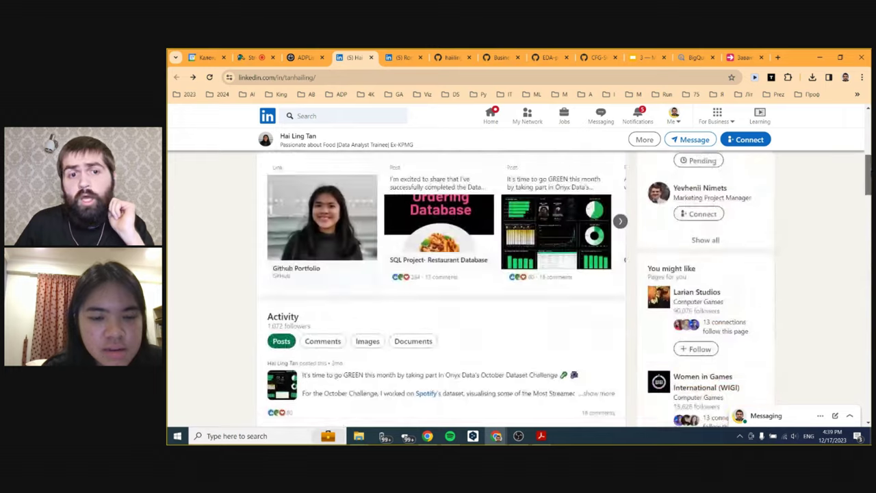
scroll(860, 365, down, 12)
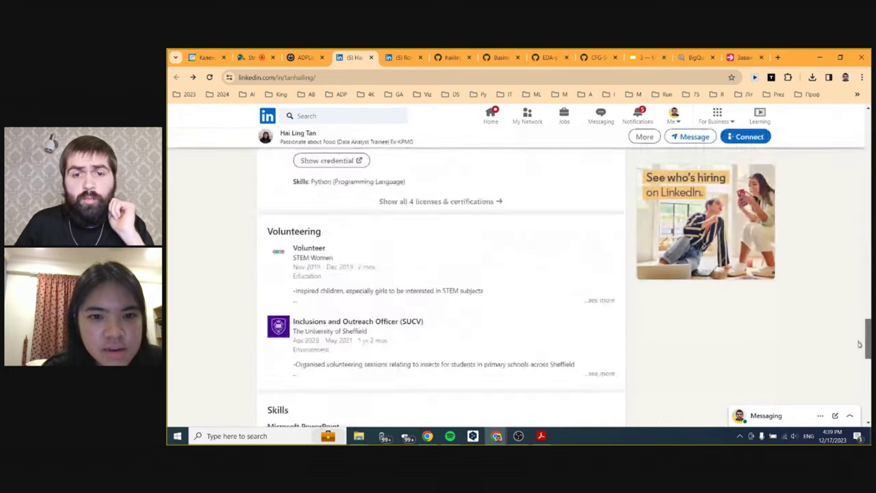
scroll(859, 365, up, 2)
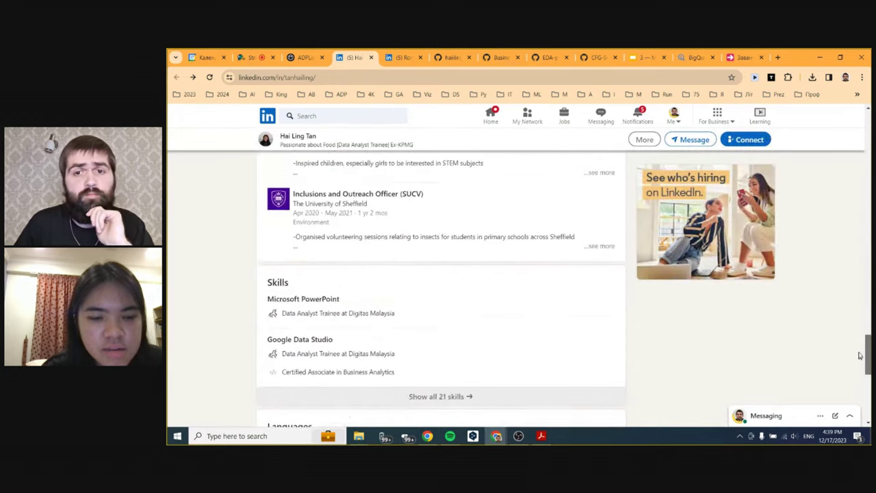
Step: Glance at your own profile, then return to the other analyst's Volunteering section
click(400, 57)
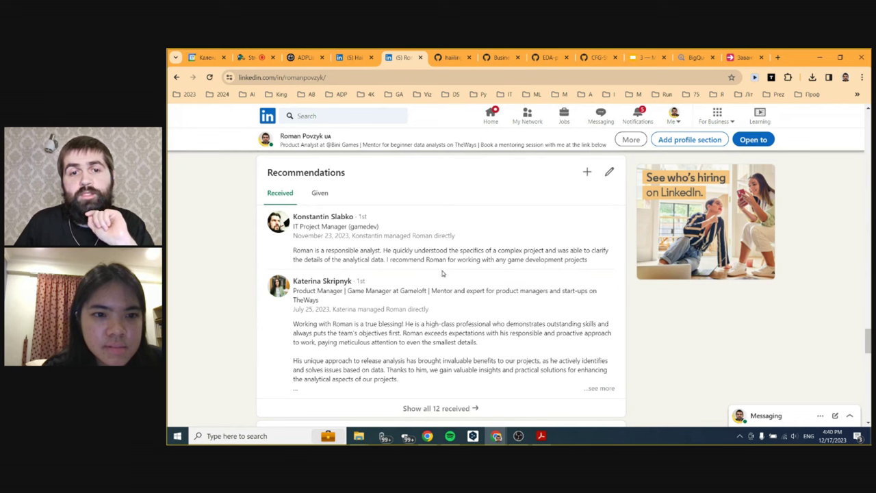
click(353, 57)
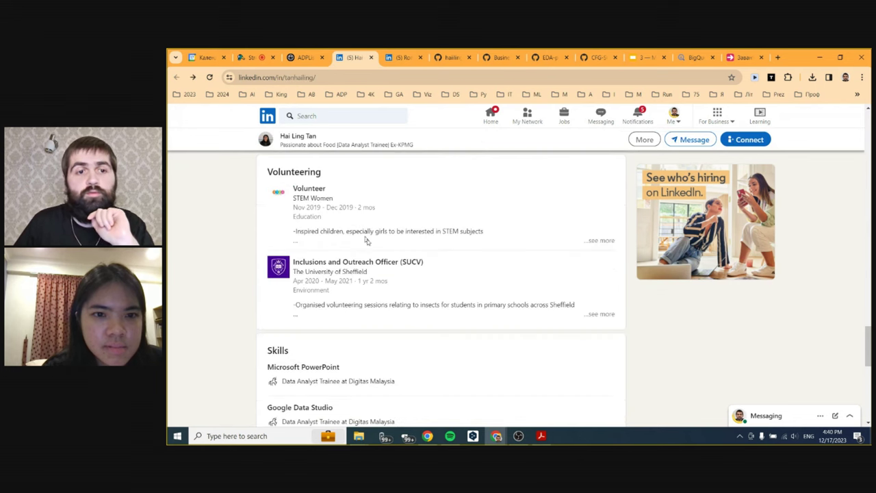
scroll(370, 263, up, 8)
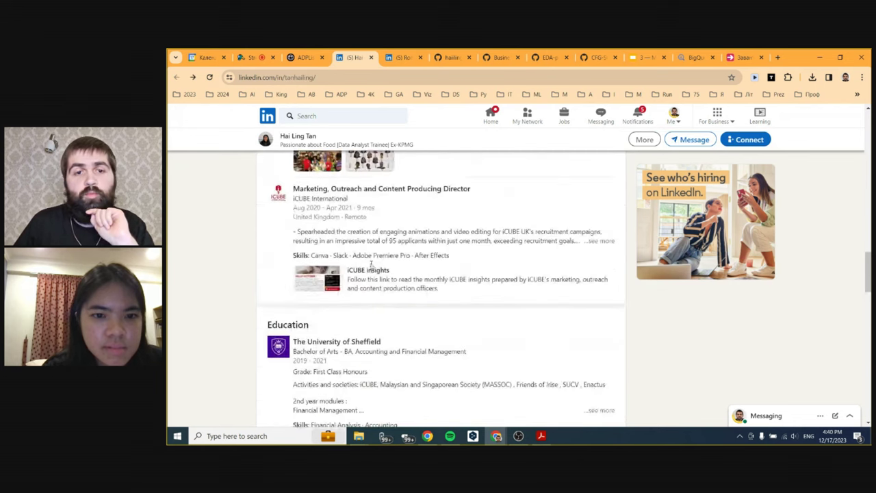
scroll(372, 269, down, 8)
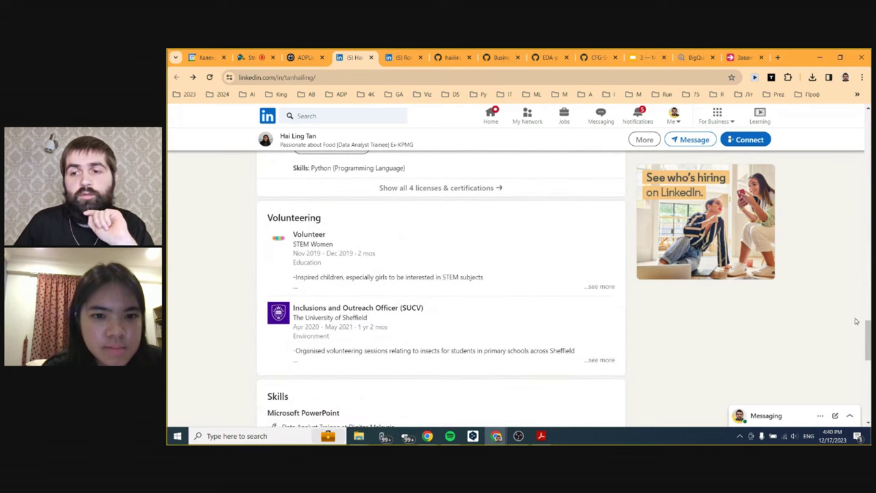
drag(868, 347, 867, 352)
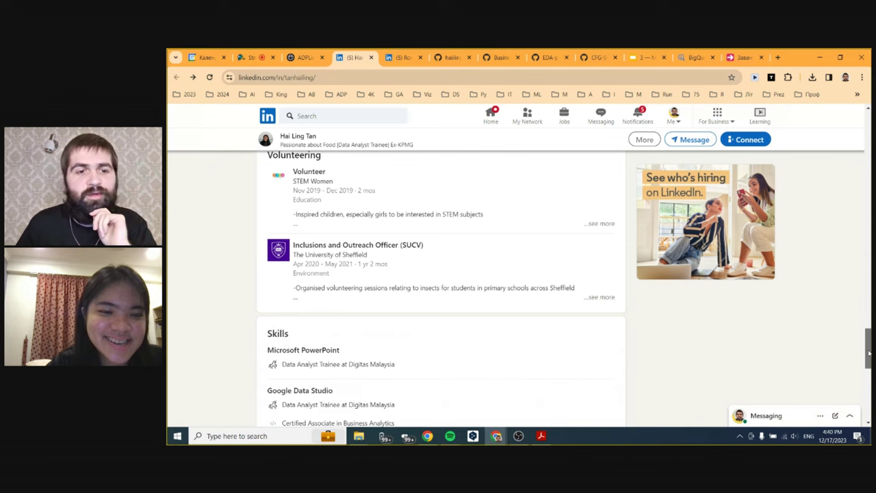
mouse_move(868, 352)
mouse_down()
mouse_move(868, 231)
mouse_move(866, 349)
mouse_up()
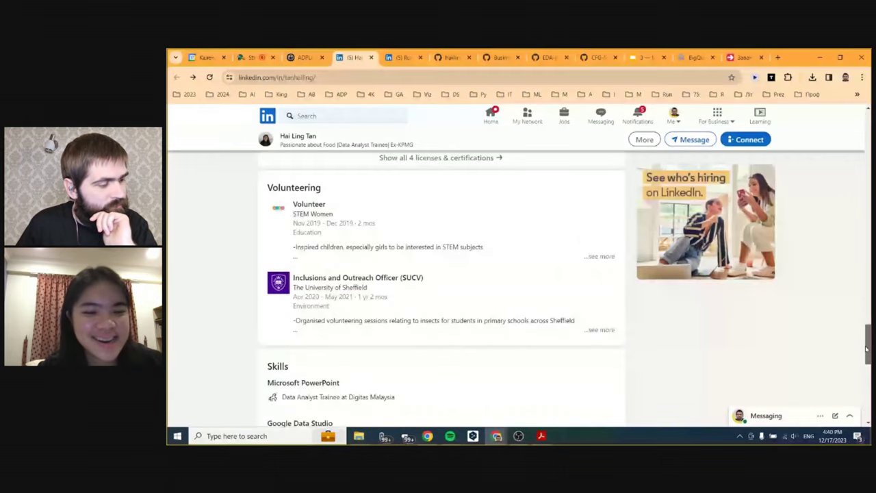
mouse_move(866, 349)
mouse_down()
mouse_move(867, 371)
mouse_move(867, 345)
mouse_up()
scroll(317, 310, up, 3)
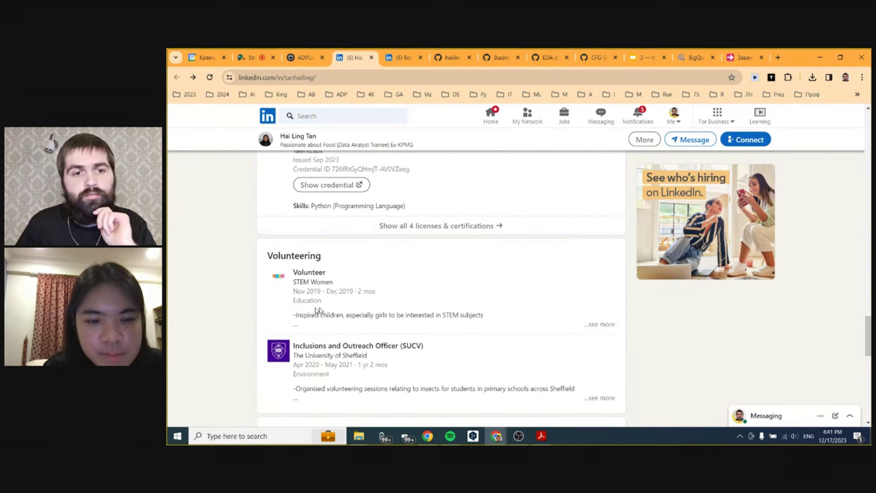
scroll(379, 312, up, 7)
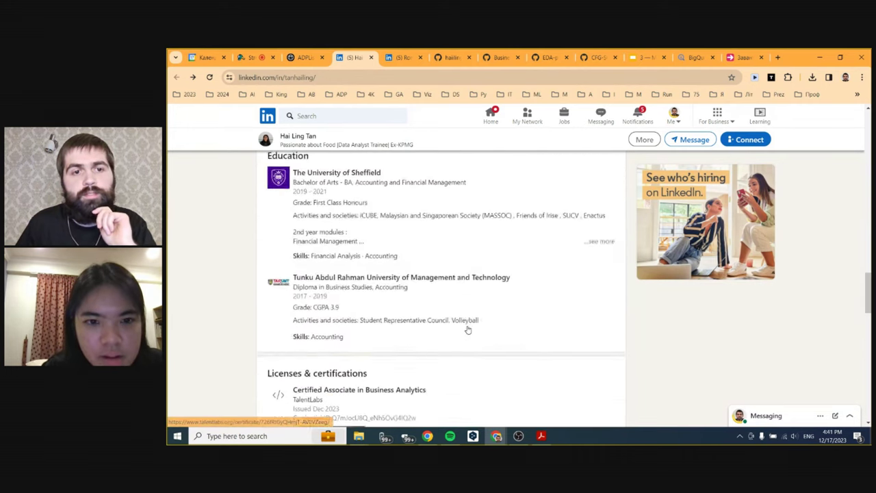
scroll(465, 330, down, 4)
scroll(465, 330, down, 10)
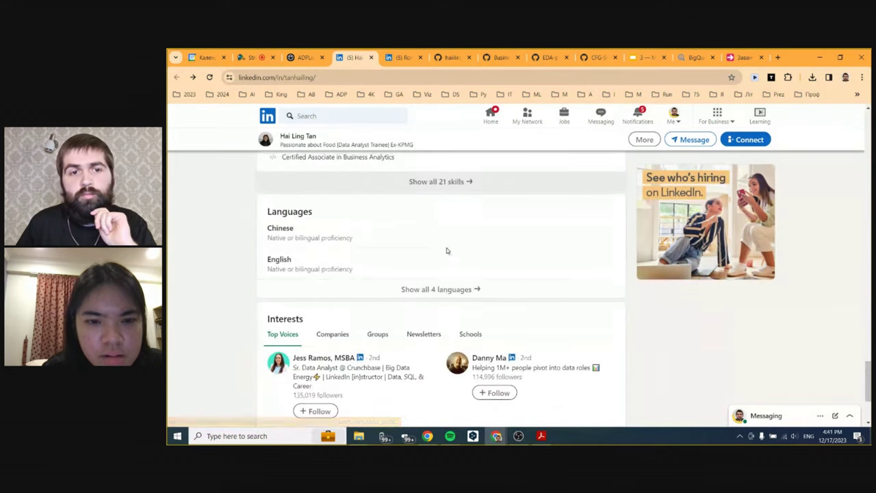
scroll(366, 212, up, 2)
Step: Scroll the LinkedIn profile, then return to the StreamYard 'Mentorship (2023-12-17)' studio
scroll(430, 310, up, 7)
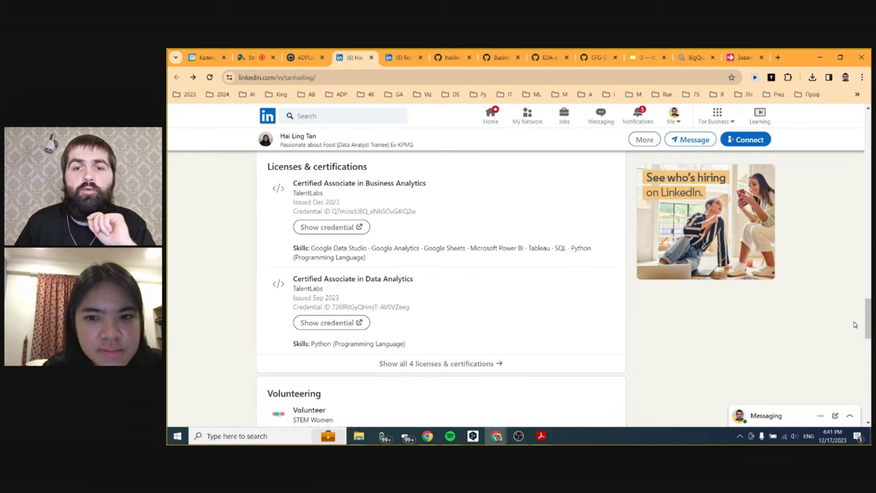
drag(868, 319, 870, 341)
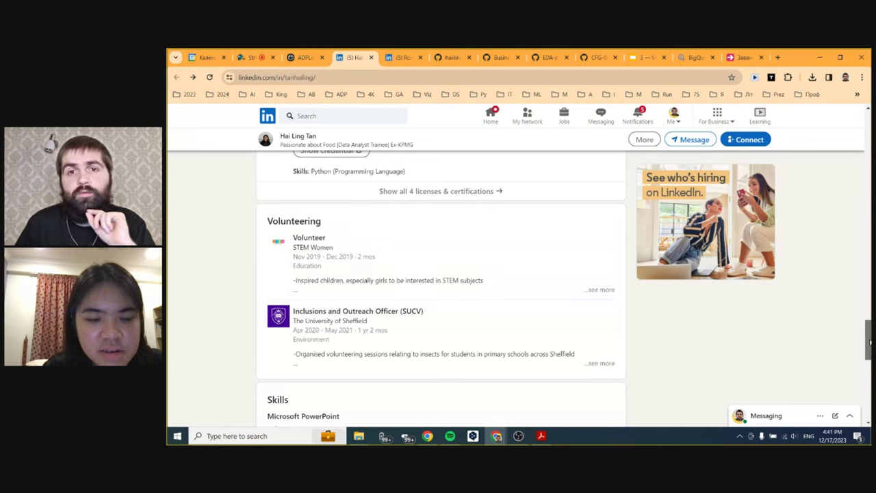
drag(869, 340, 863, 137)
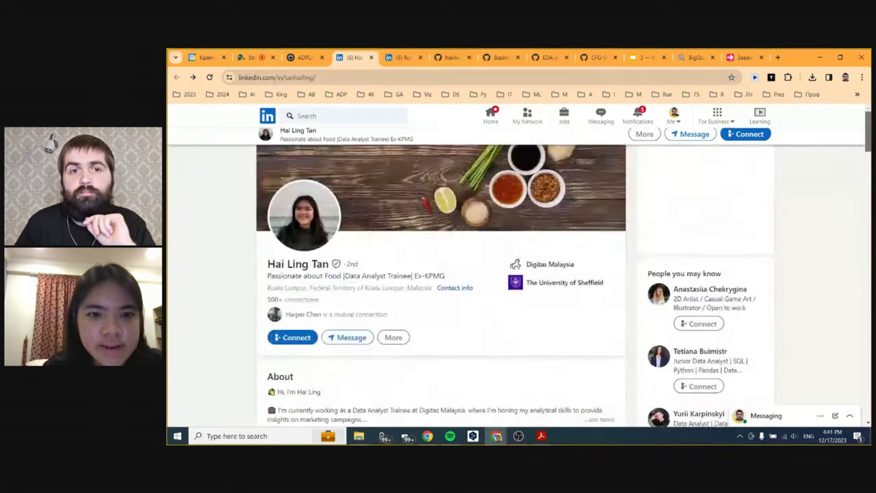
click(250, 57)
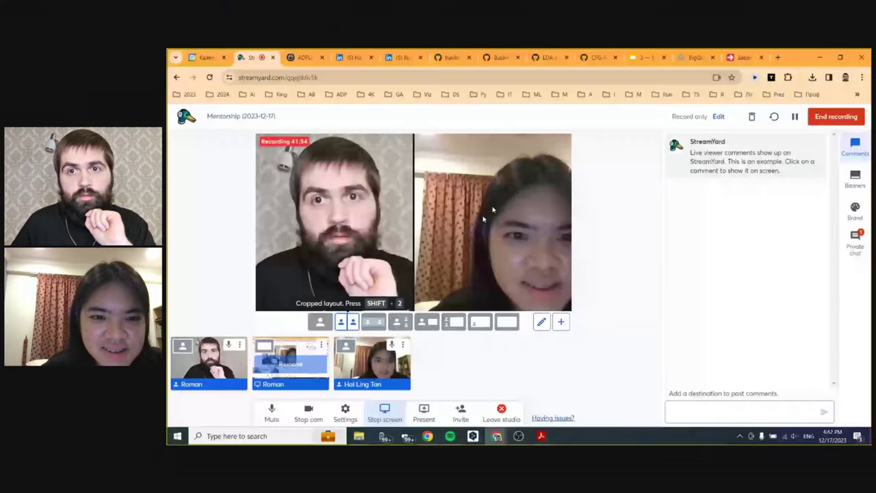
Step: Show the Google Slides '3 — Mock Interview' deck with its grasshopper jumping puzzle
click(642, 57)
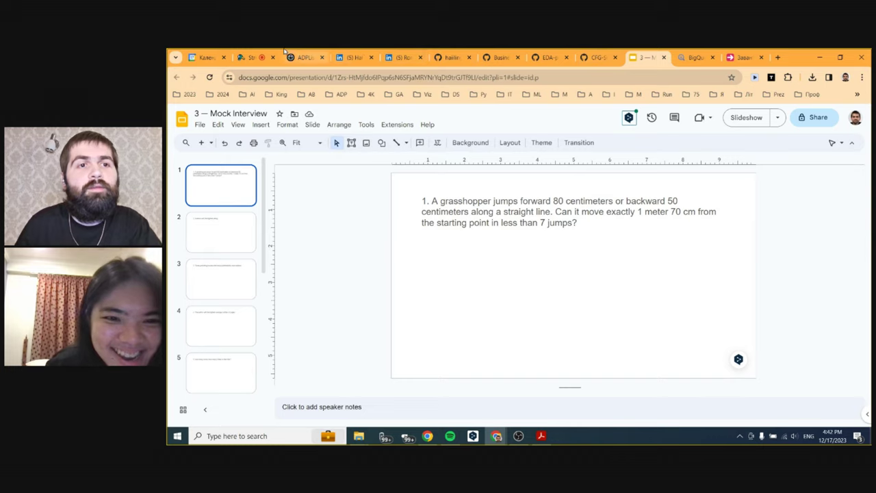
Step: Return from the Mock Interview slides to the StreamYard studio tab
click(254, 57)
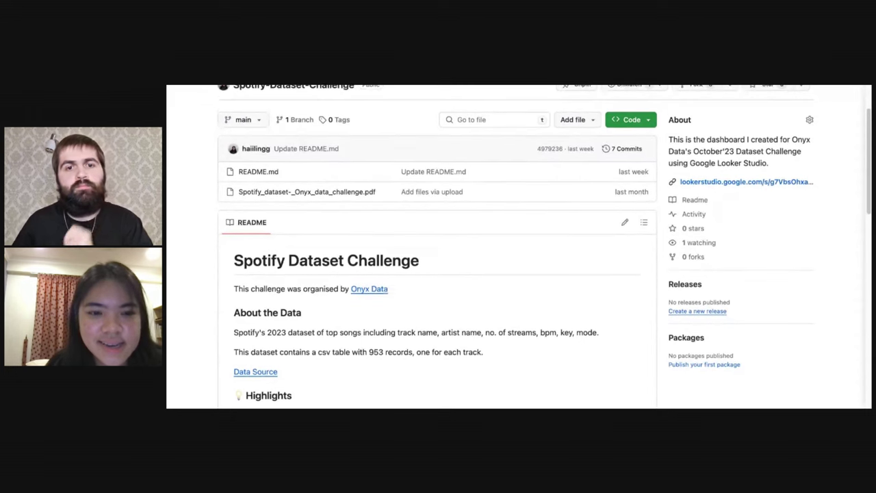
Step: Scroll the README down to the Visualization section's Spotify Most Streamed Songs 2023 dashboard
scroll(496, 303, down, 2)
scroll(453, 318, down, 10)
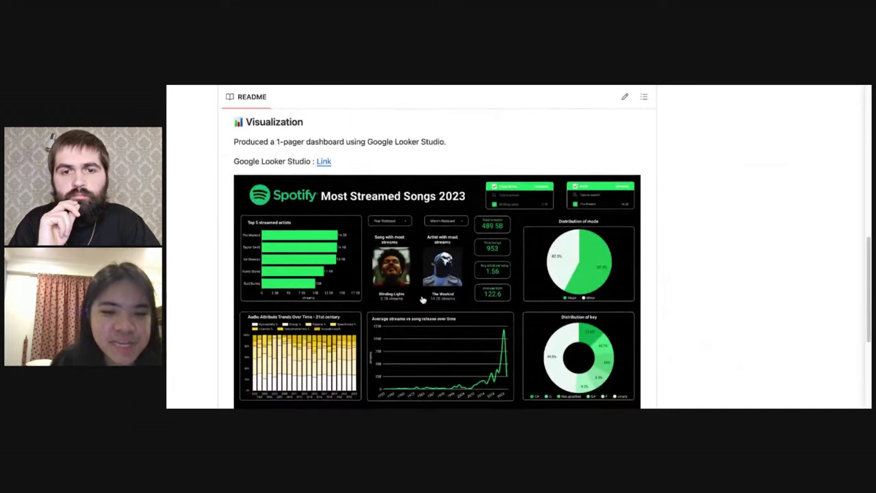
scroll(453, 318, down, 4)
scroll(469, 282, up, 4)
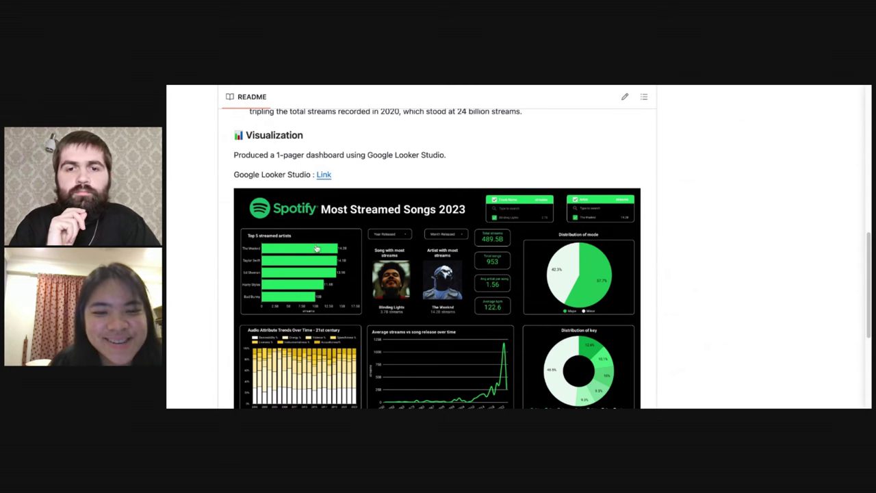
scroll(339, 259, down, 2)
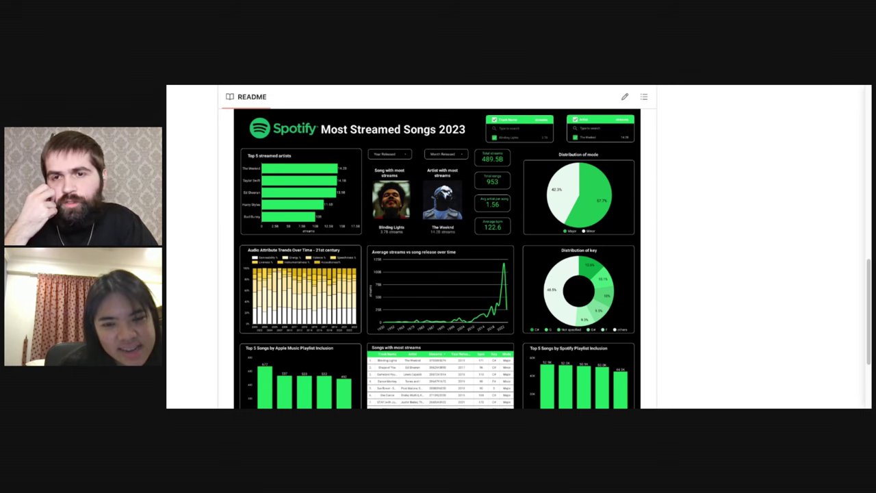
scroll(438, 260, down, 1)
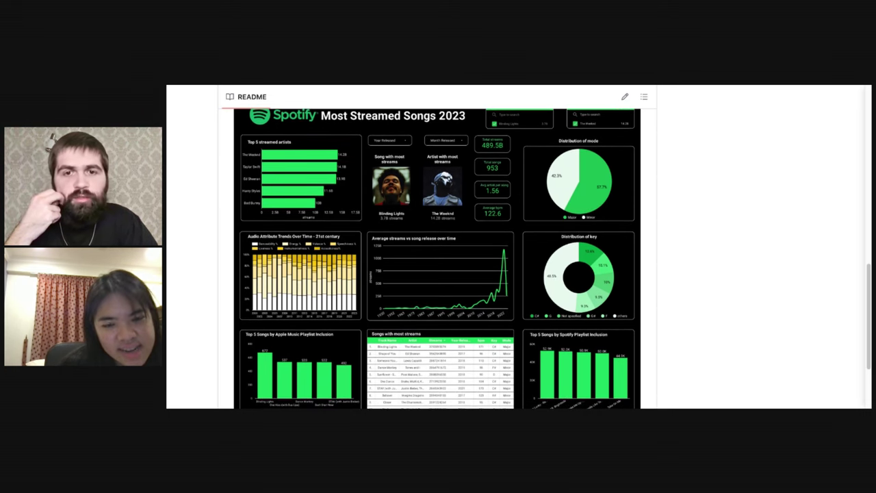
scroll(438, 260, up, 1)
scroll(438, 260, up, 1)
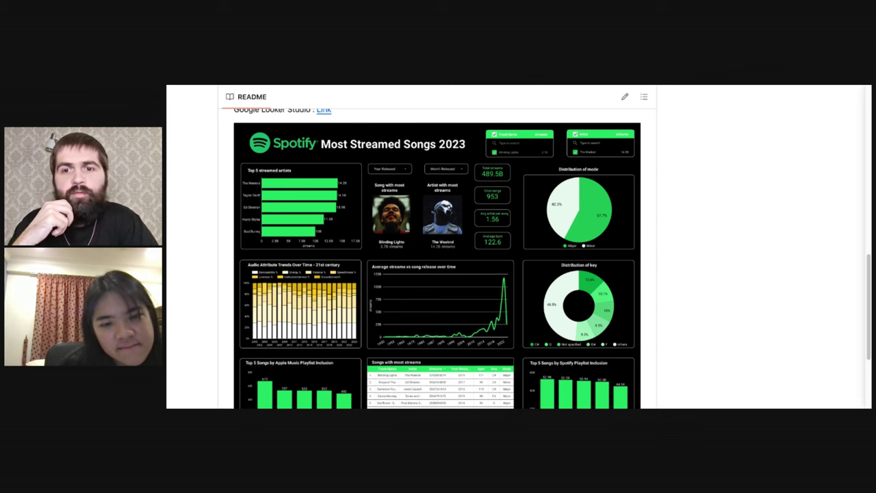
scroll(438, 260, down, 1)
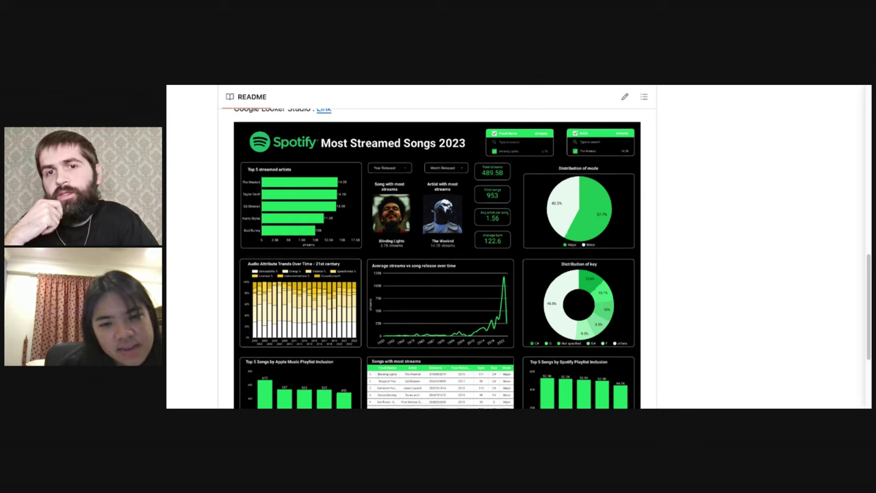
scroll(438, 260, down, 1)
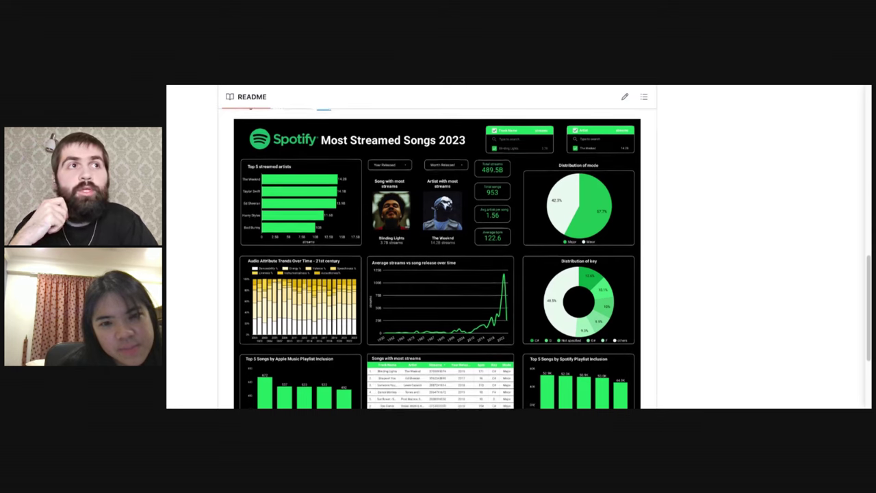
scroll(438, 261, down, 1)
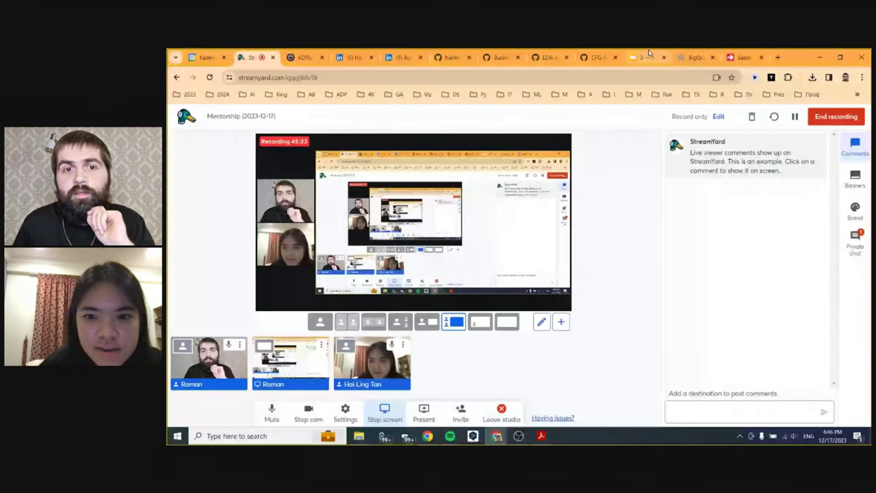
click(646, 56)
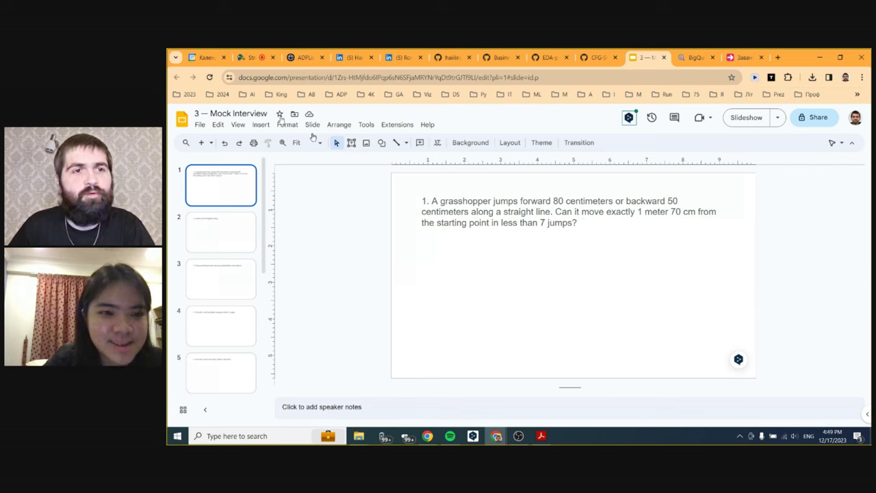
mouse_move(251, 57)
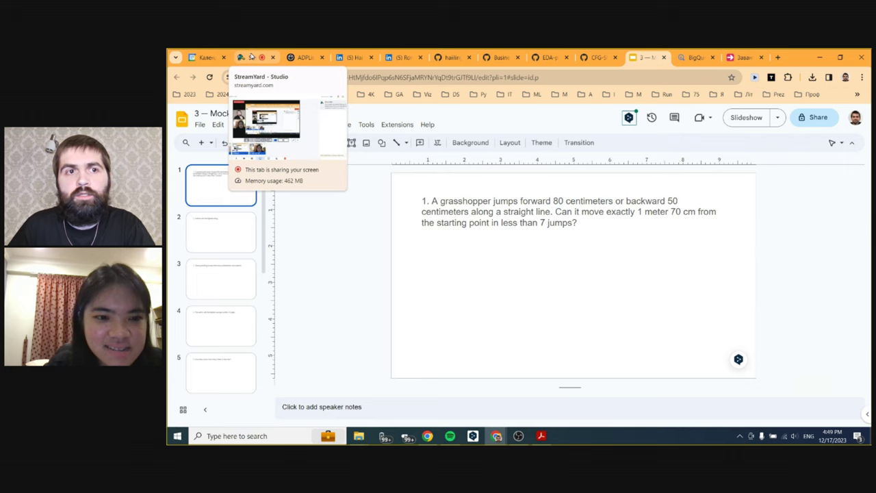
Step: Switch to StreamYard and remove the screen-share tile from the stage
click(251, 57)
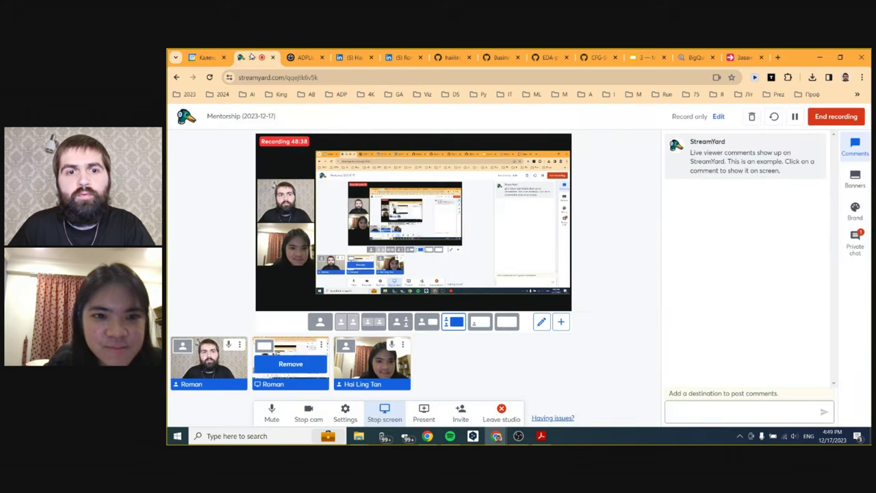
click(290, 363)
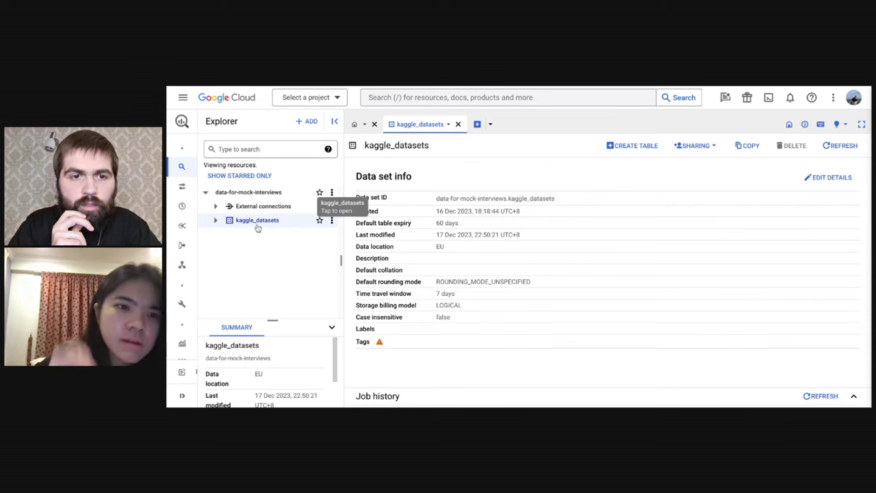
Step: Expand kaggle_datasets and open the goodreads_books schema (bookID, title, authors, average_rating)
click(215, 219)
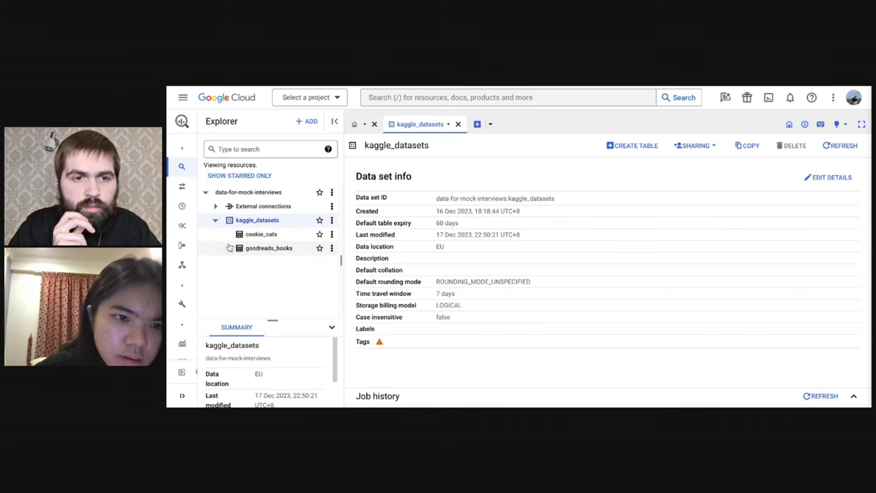
click(269, 235)
click(266, 248)
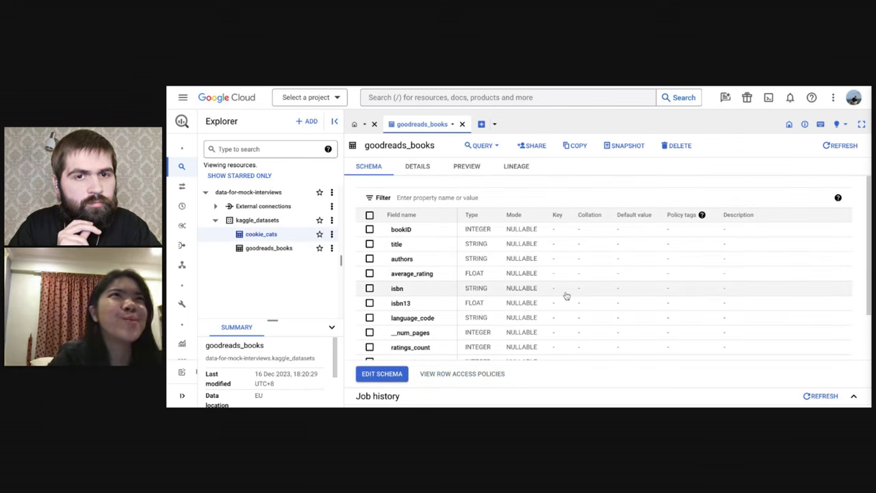
Step: Select goodreads_books and display its Preview rows
click(277, 250)
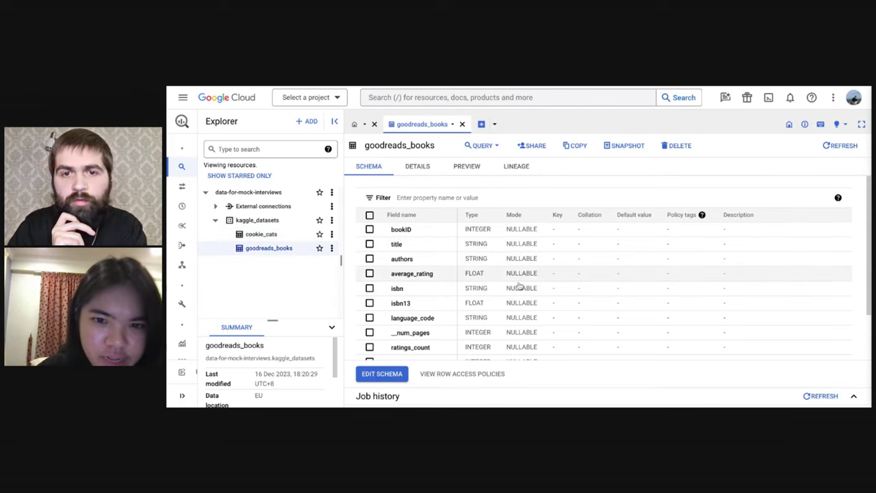
scroll(518, 288, down, 2)
scroll(514, 281, up, 2)
click(470, 168)
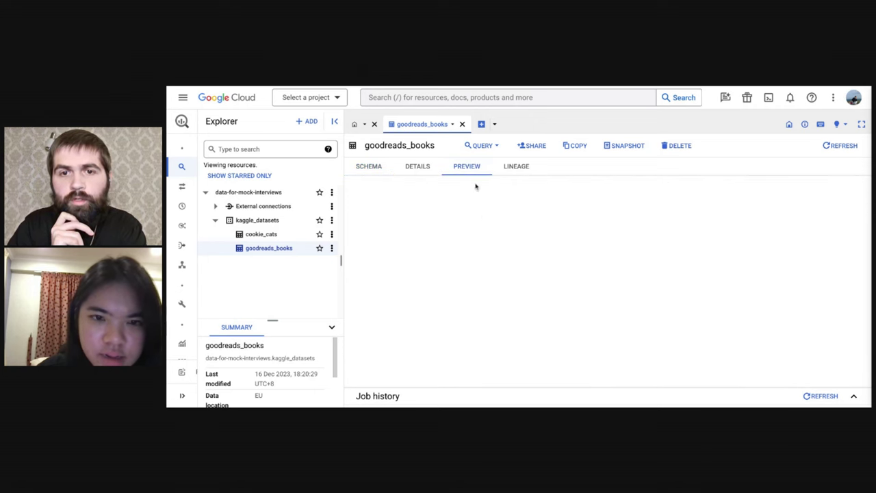
scroll(485, 280, down, 1)
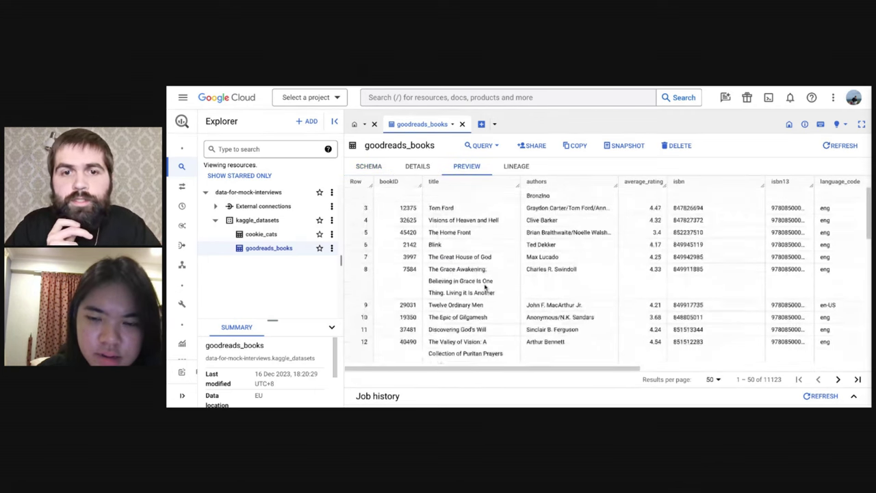
scroll(484, 287, up, 2)
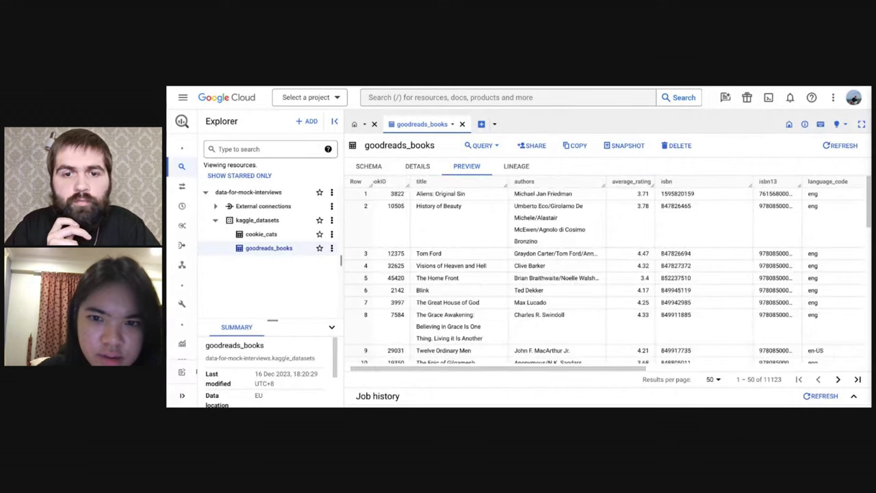
Step: Scroll the preview right and widen the text_reviews_count column
scroll(485, 288, right, 5)
scroll(603, 273, right, 1)
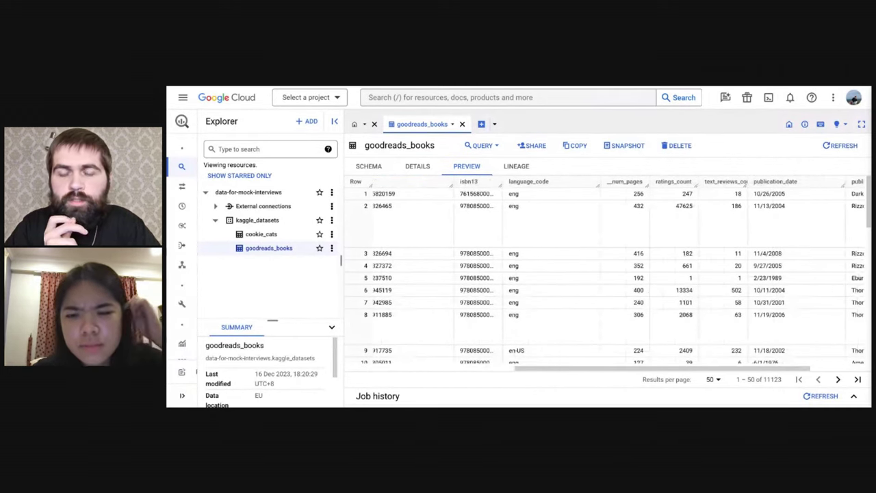
scroll(568, 279, right, 1)
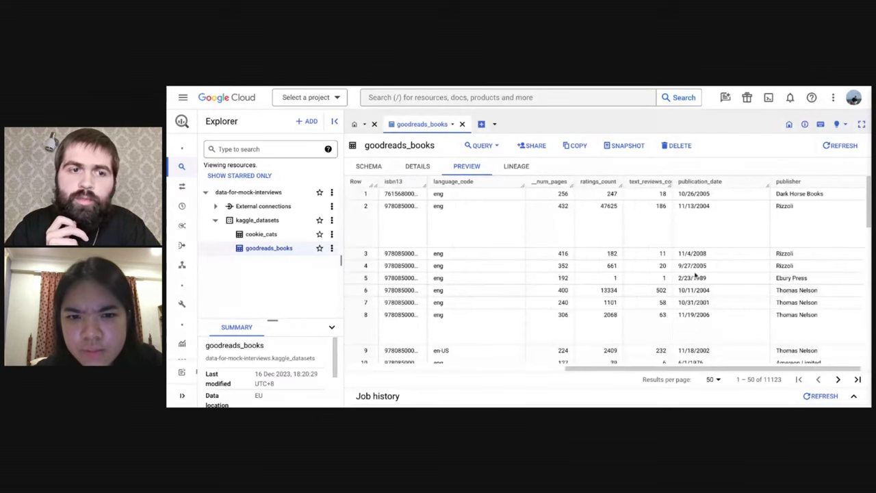
scroll(568, 279, left, 6)
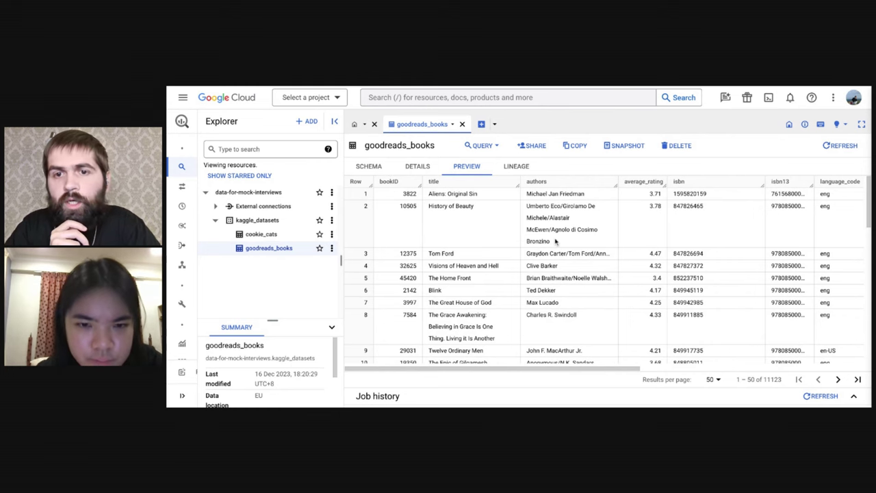
scroll(555, 240, right, 3)
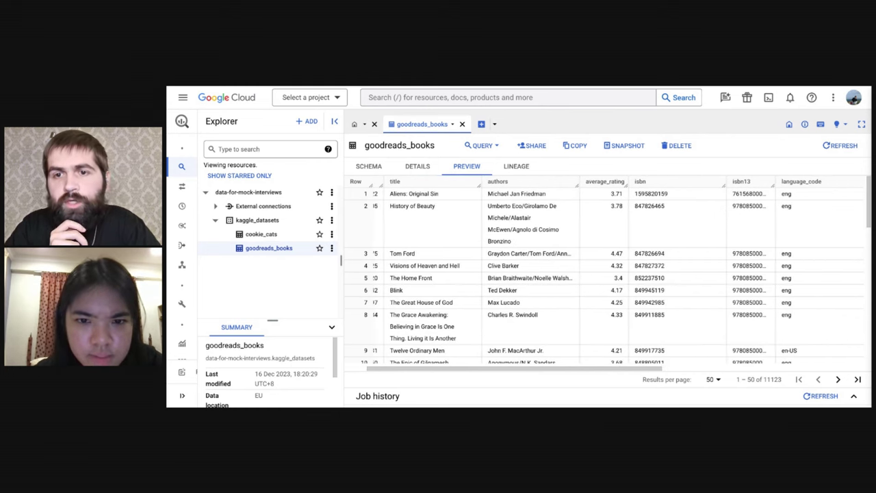
scroll(601, 274, right, 5)
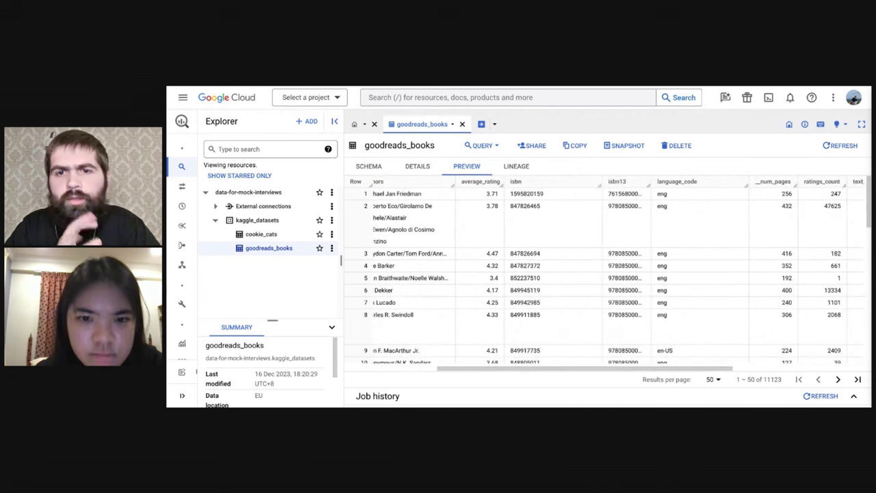
scroll(601, 274, right, 1)
scroll(626, 248, right, 3)
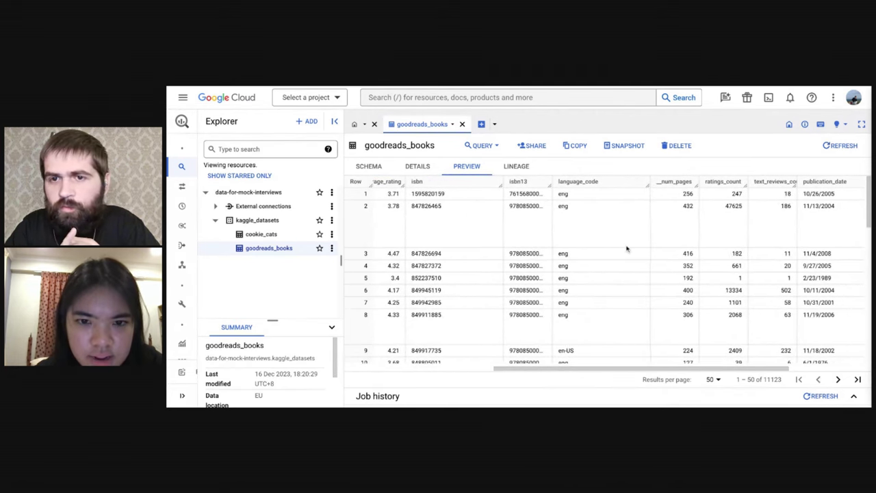
scroll(626, 249, right, 5)
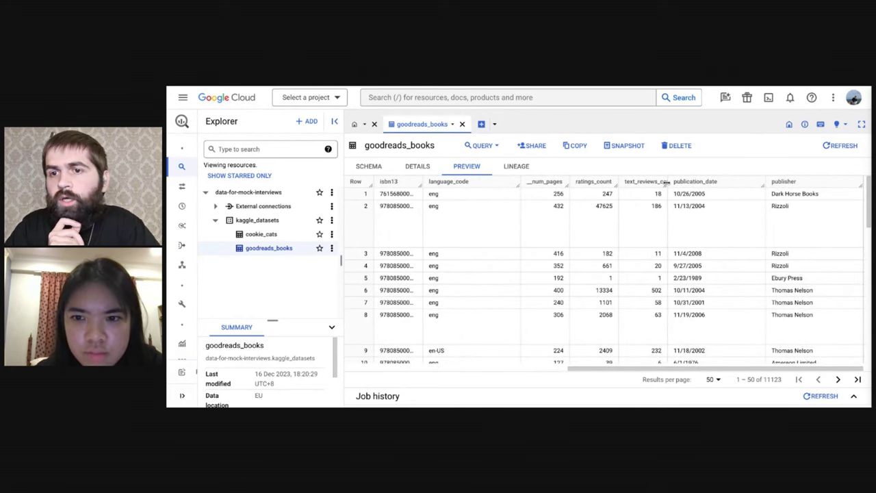
drag(666, 182, 682, 185)
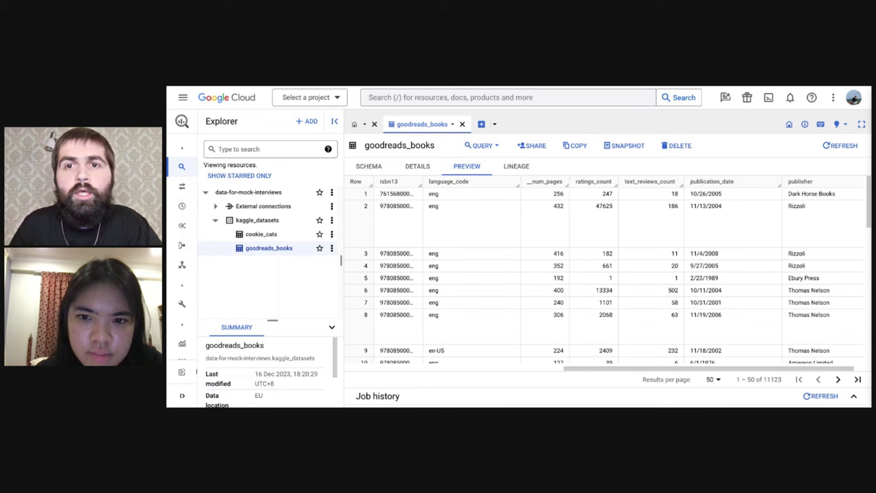
scroll(602, 274, left, 5)
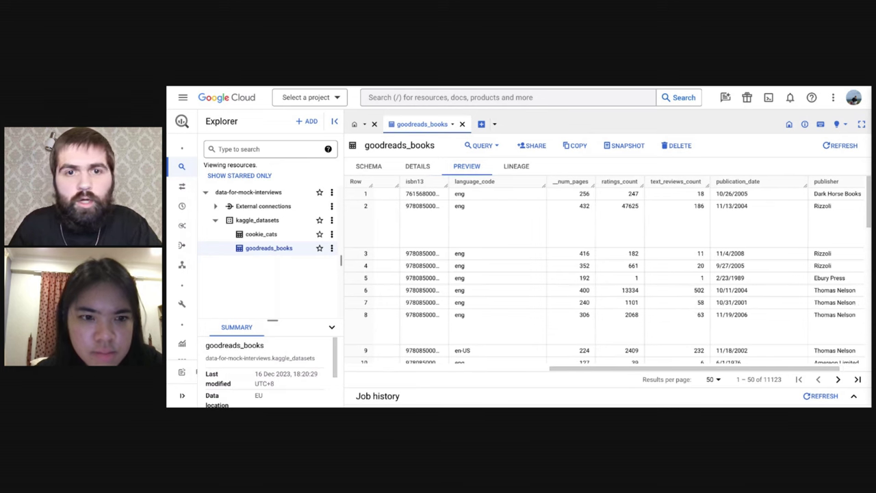
scroll(448, 253, left, 5)
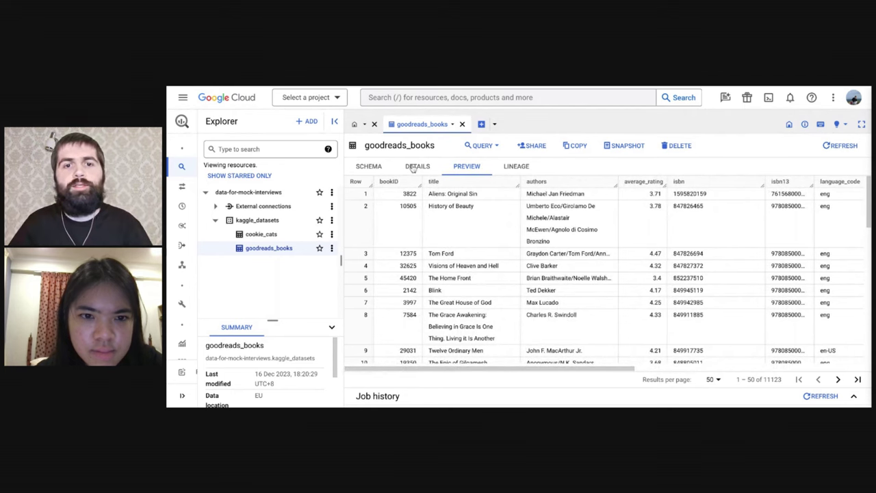
scroll(554, 287, down, 1)
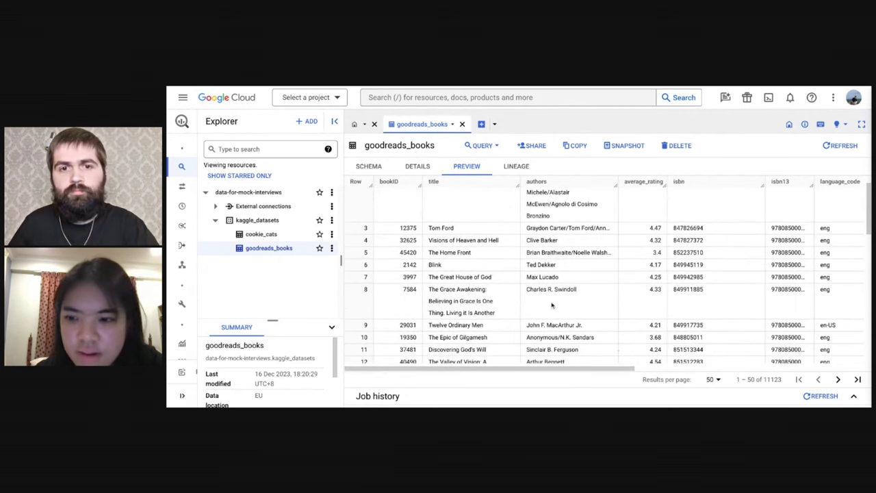
Step: Create a new goodreads_books query tab, discard it unsaved, and reopen the QUERY options
click(481, 145)
click(482, 167)
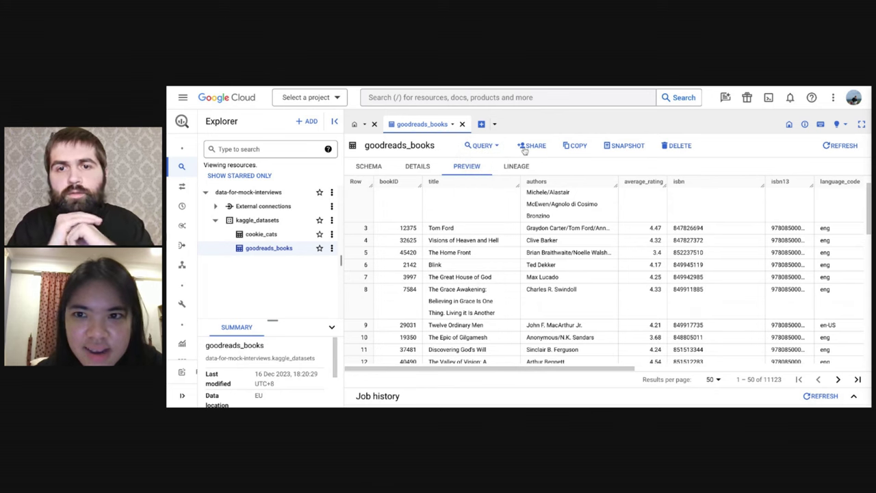
click(421, 124)
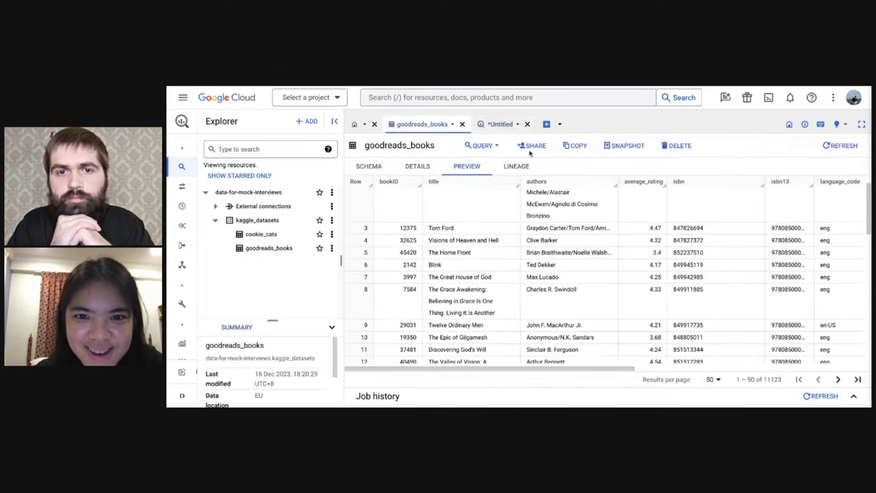
click(527, 124)
click(581, 277)
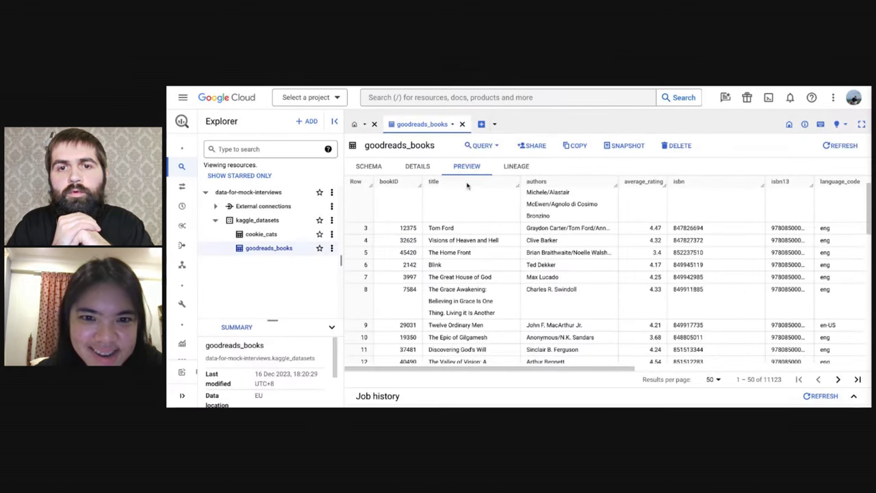
click(482, 146)
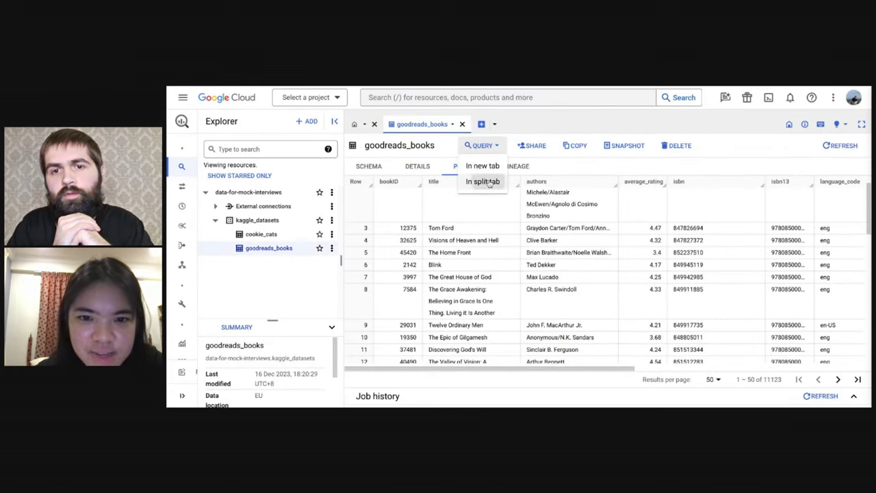
Step: Open a split-tab query beside the goodreads_books preview and widen the preview pane
click(486, 182)
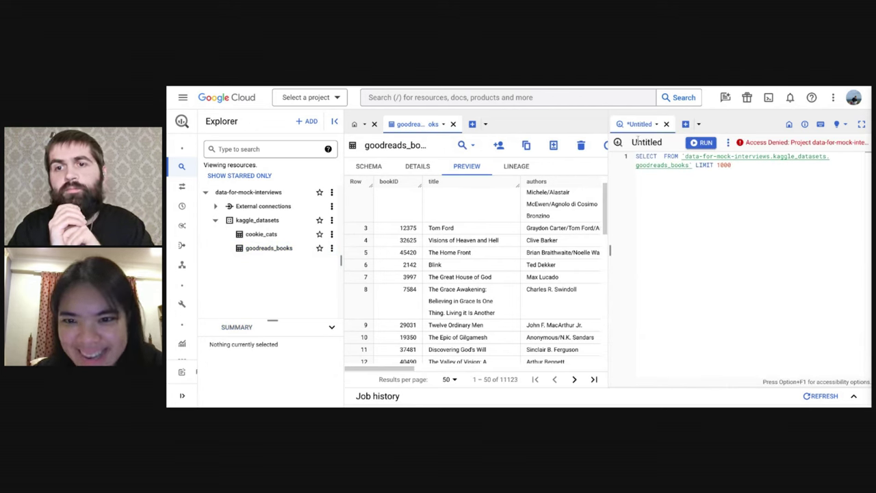
drag(612, 250, 635, 251)
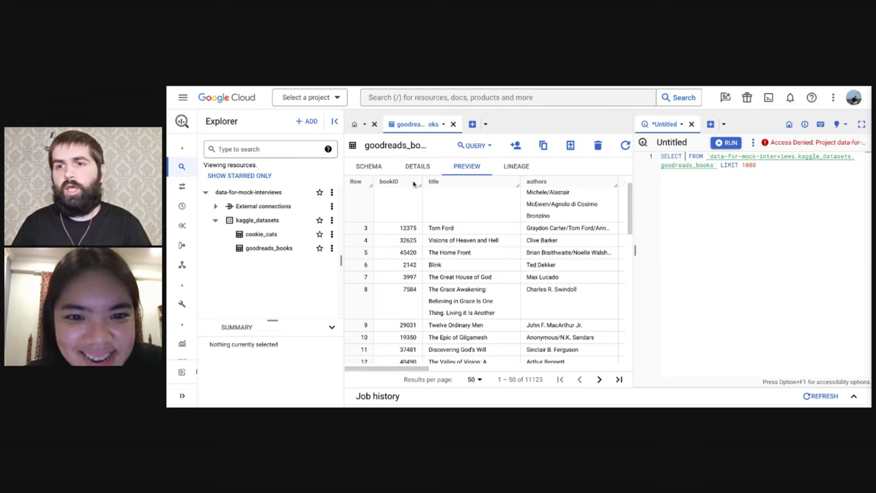
scroll(575, 222, right, 2)
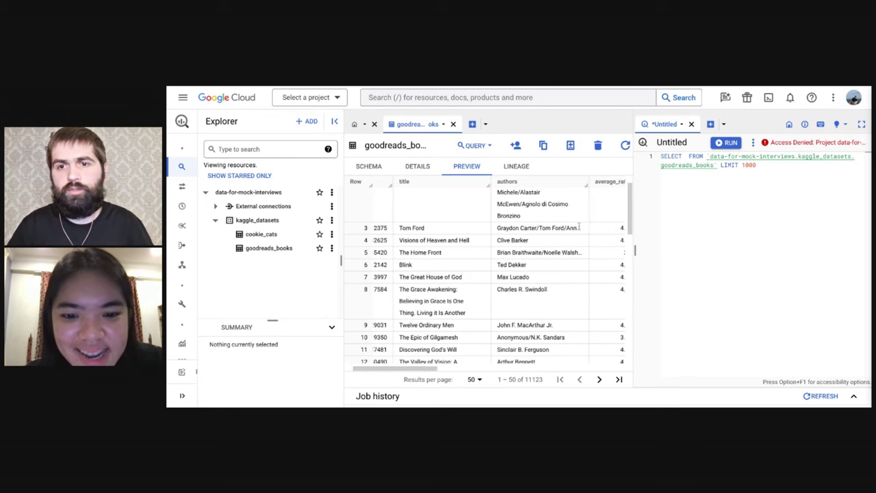
scroll(578, 226, right, 2)
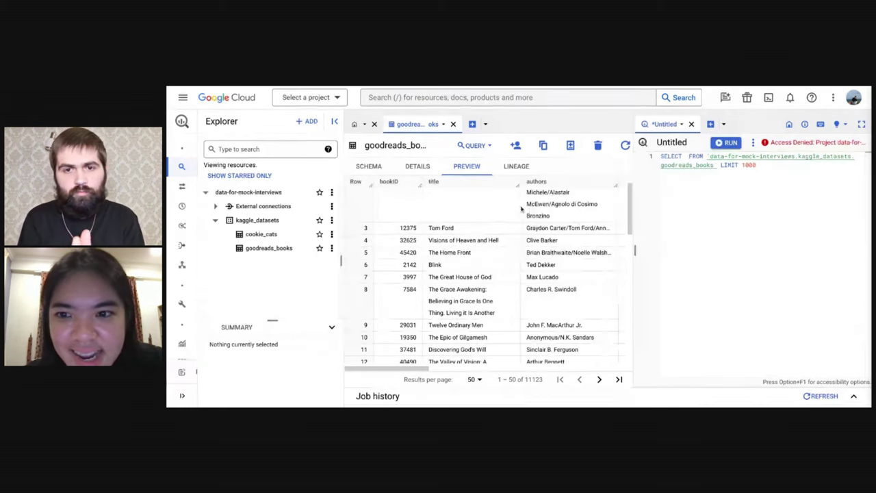
Step: Change the query to SELECT * FROM goodreads_books and delete the LIMIT 1000 clause
double_click(749, 164)
click(685, 157)
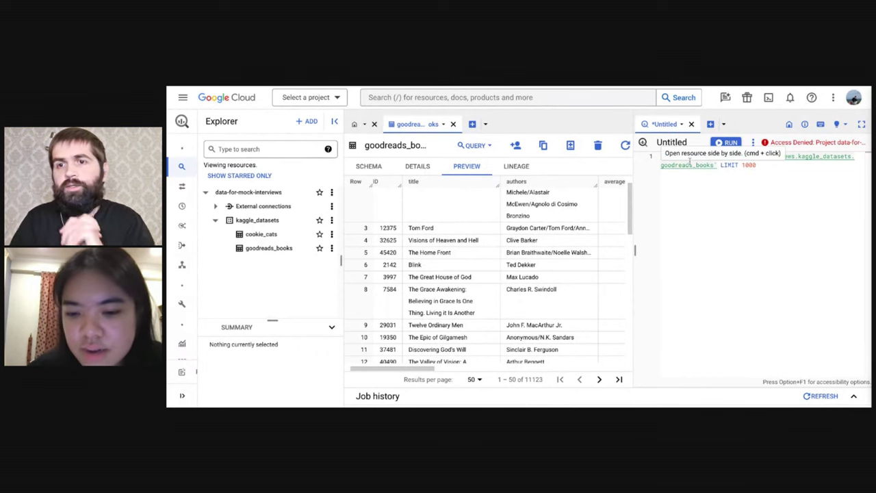
text(*)
text(;)
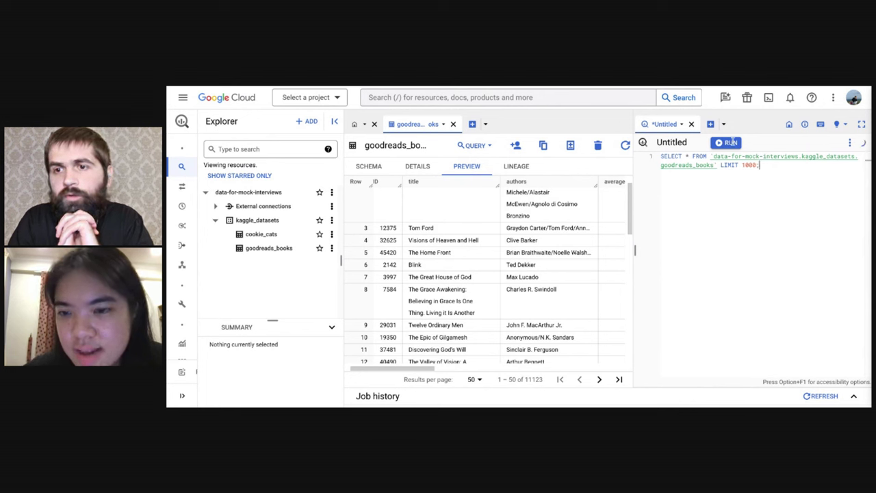
drag(721, 165, 750, 165)
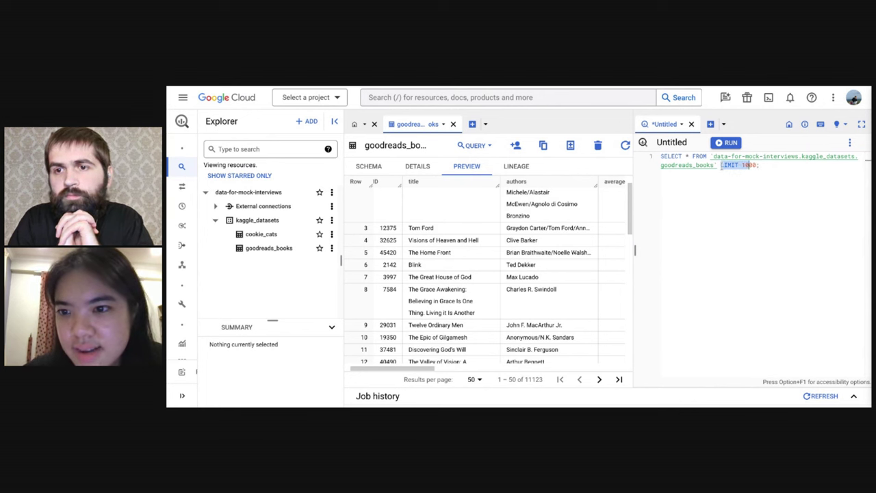
key(BackSpace)
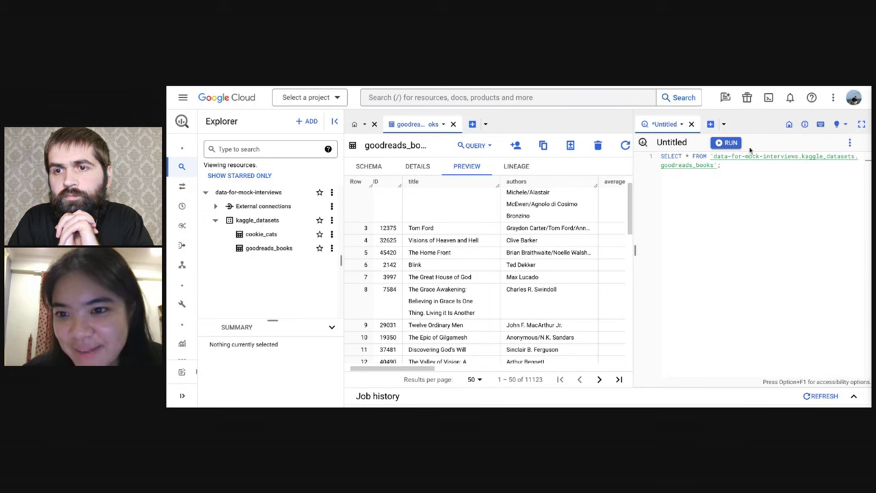
Step: Run the SELECT * query twice, dismiss each billing-permission error, then check Job Information and Results
click(729, 144)
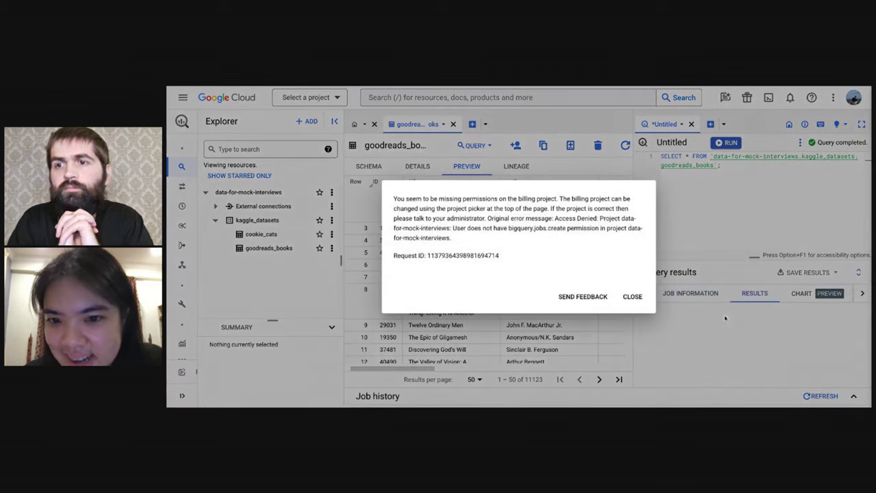
click(634, 298)
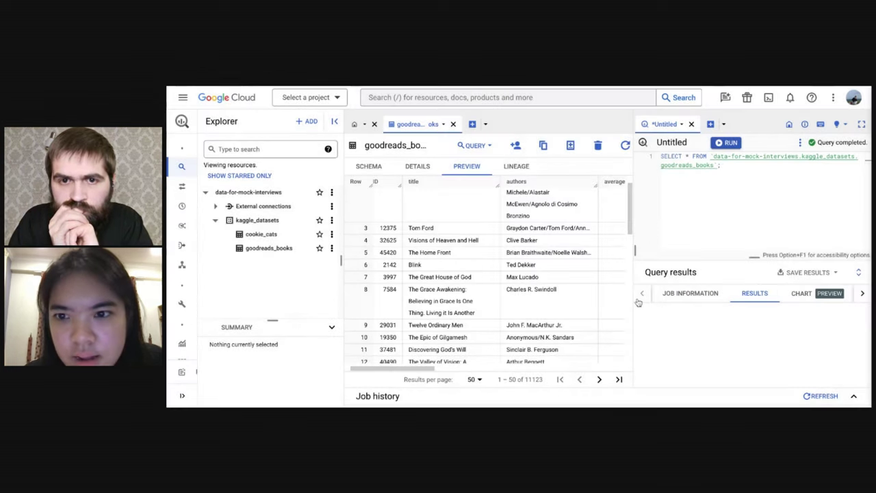
click(724, 143)
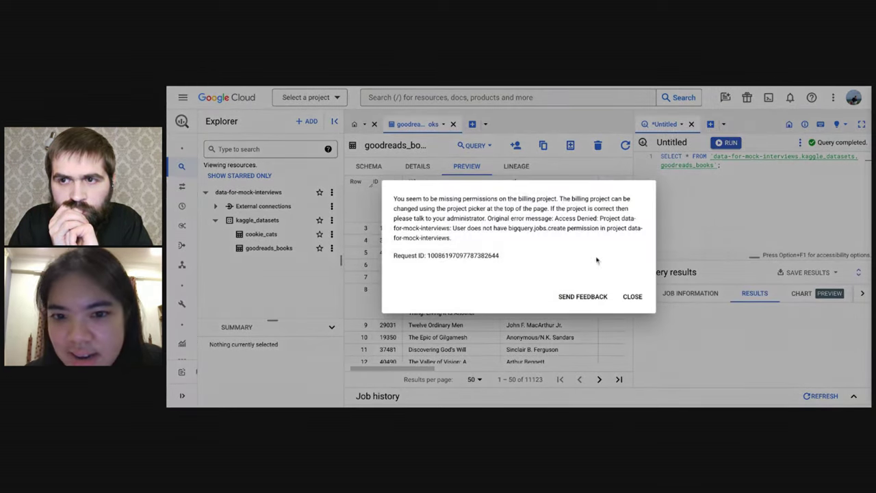
click(632, 297)
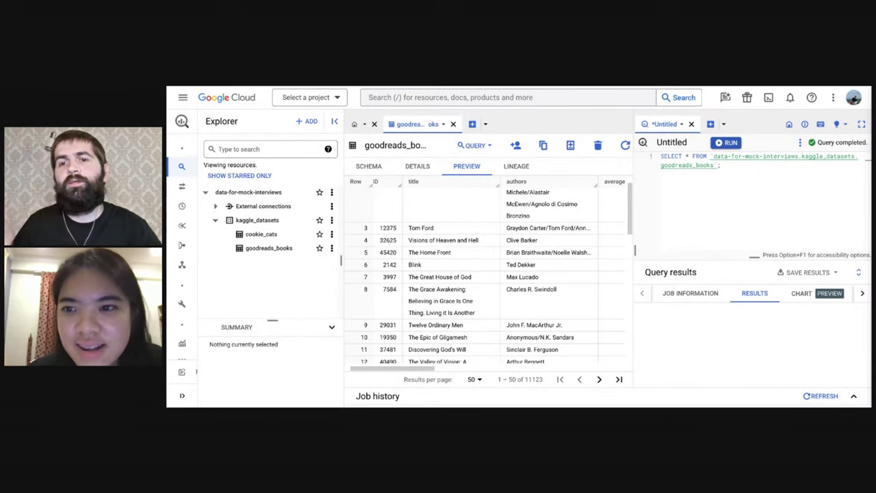
click(692, 295)
click(746, 294)
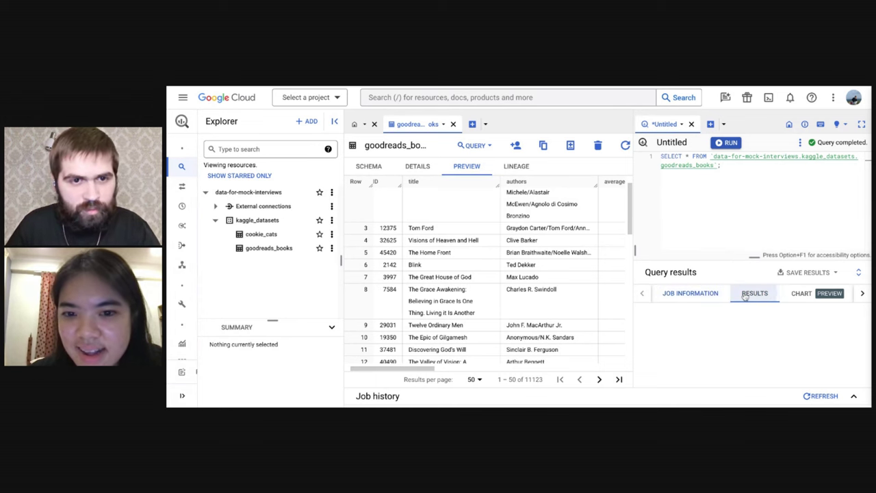
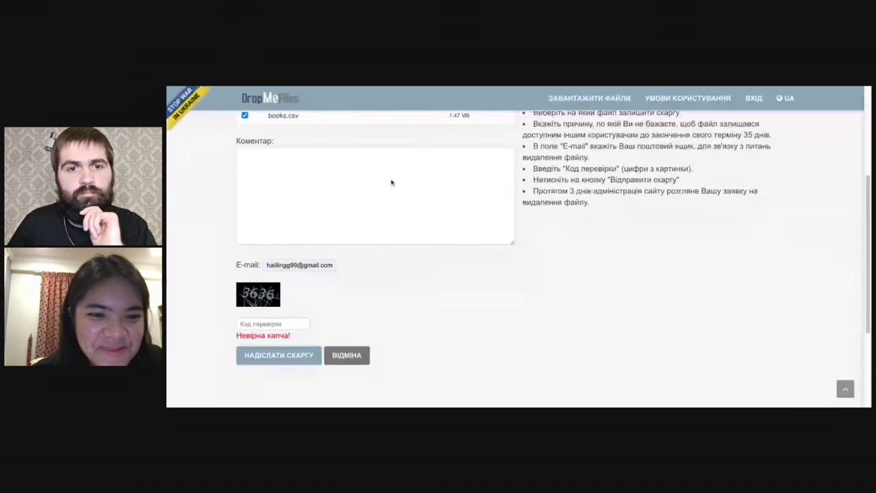
Step: Enter captcha 3636 and submit the complaint about books.csv
scroll(299, 345, down, 1)
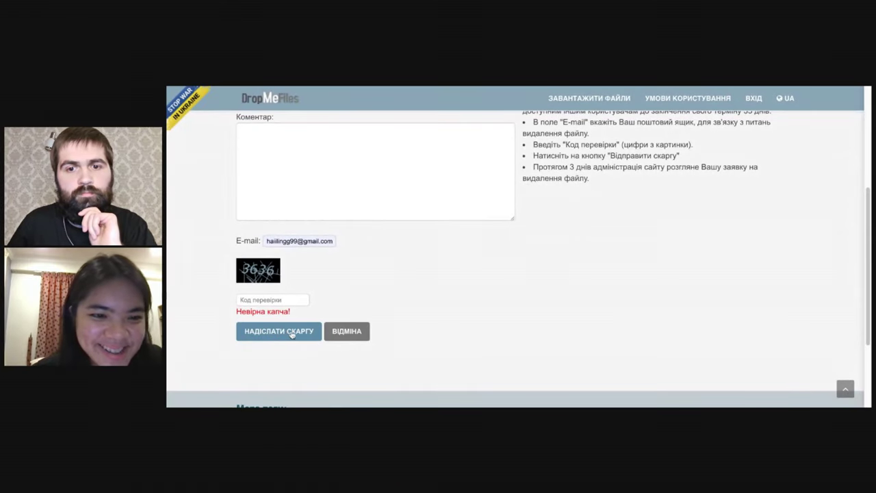
text(636)
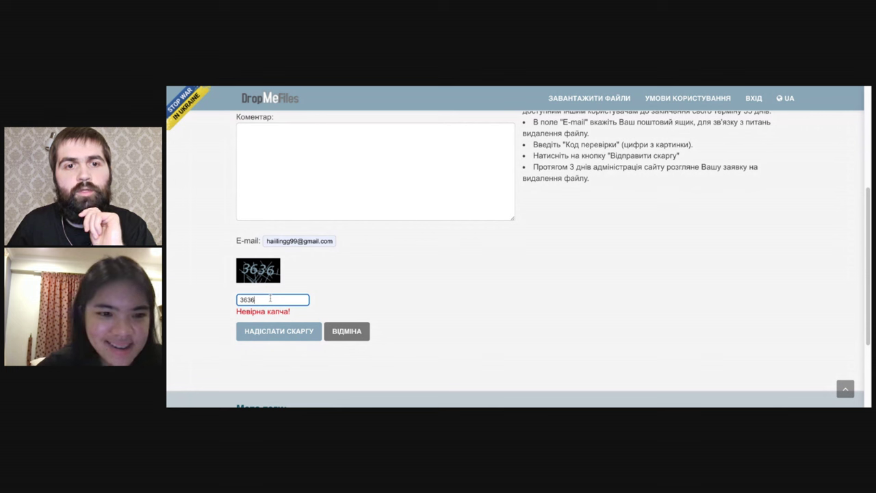
click(279, 333)
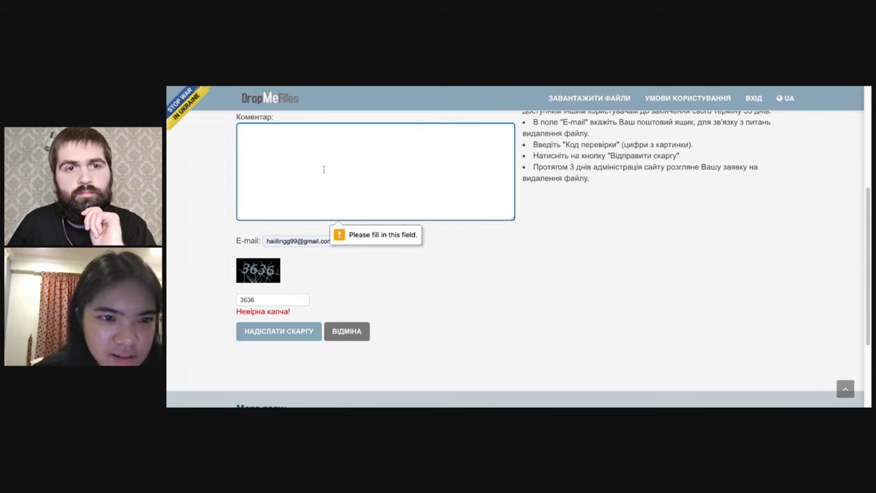
Step: Add the comment 'x', resubmit the complaint, and review the resulting file page
text(x)
click(303, 332)
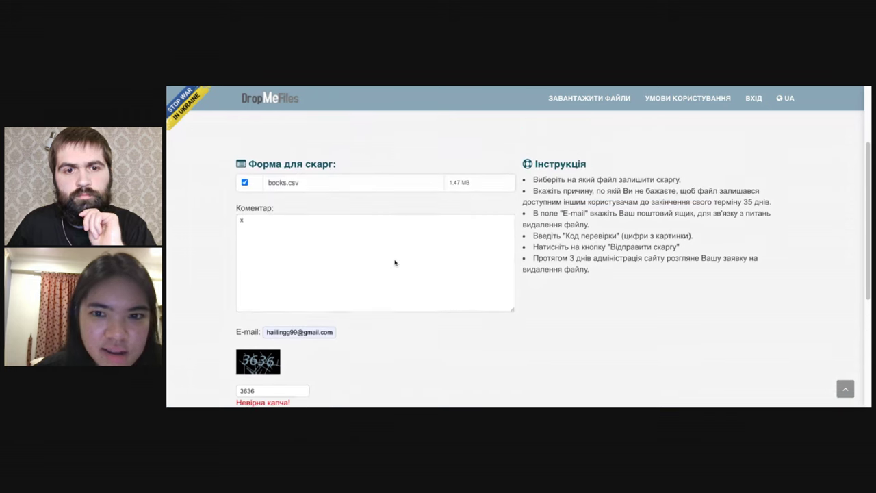
scroll(383, 291, down, 1)
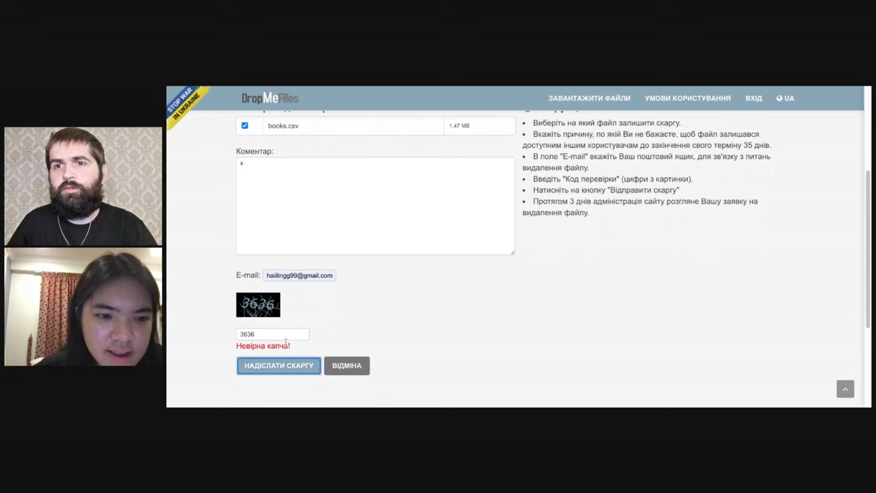
scroll(313, 330, up, 2)
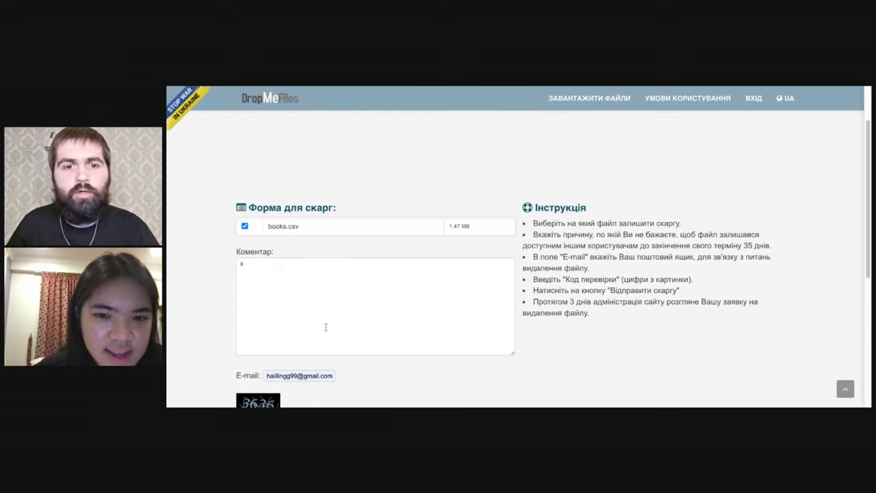
scroll(326, 326, down, 1)
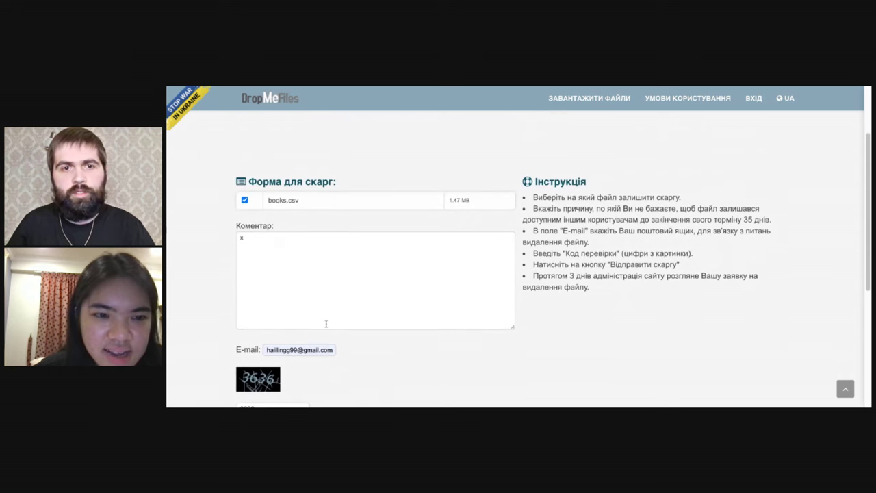
scroll(326, 324, down, 1)
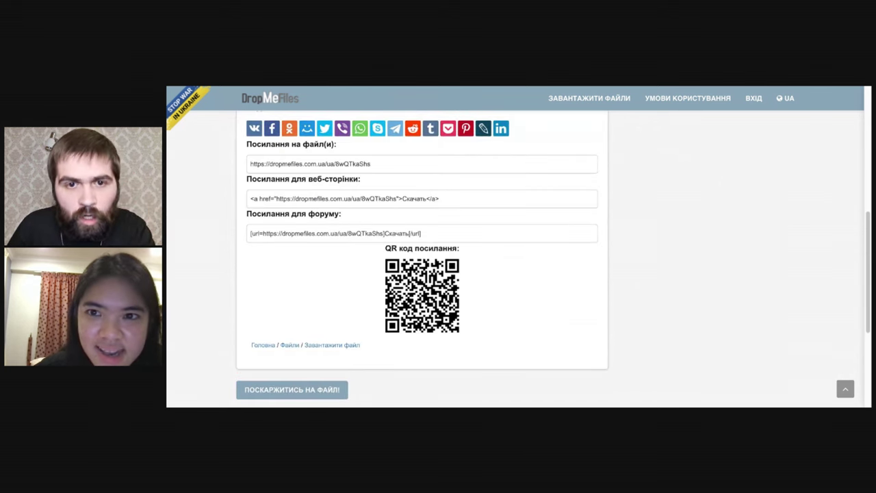
Step: Scroll through the books.csv file page with its share links and QR code
scroll(467, 294, down, 1)
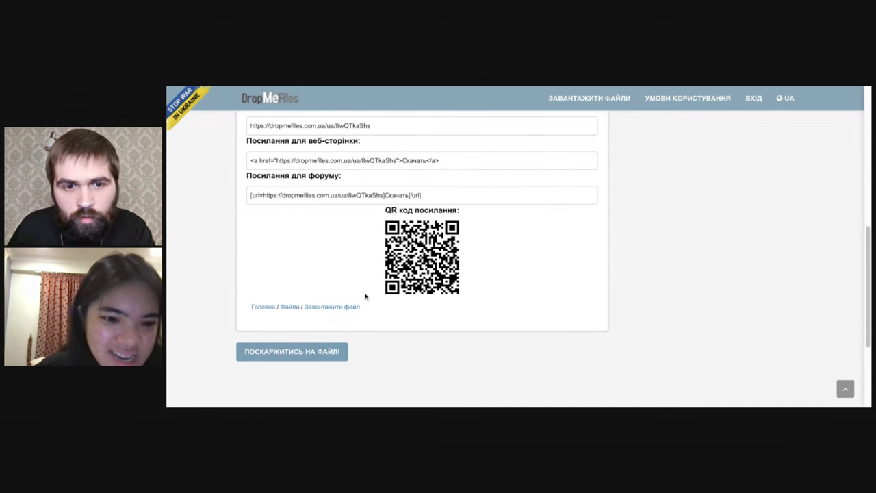
scroll(365, 296, up, 2)
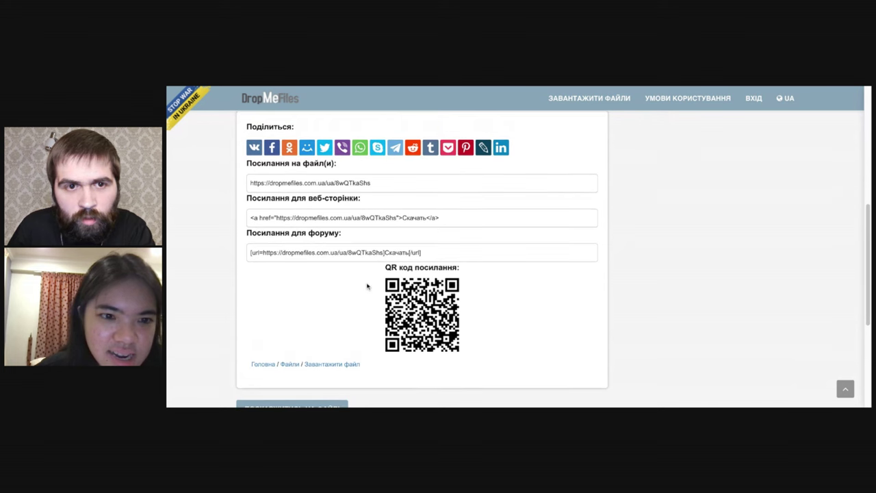
scroll(397, 241, up, 1)
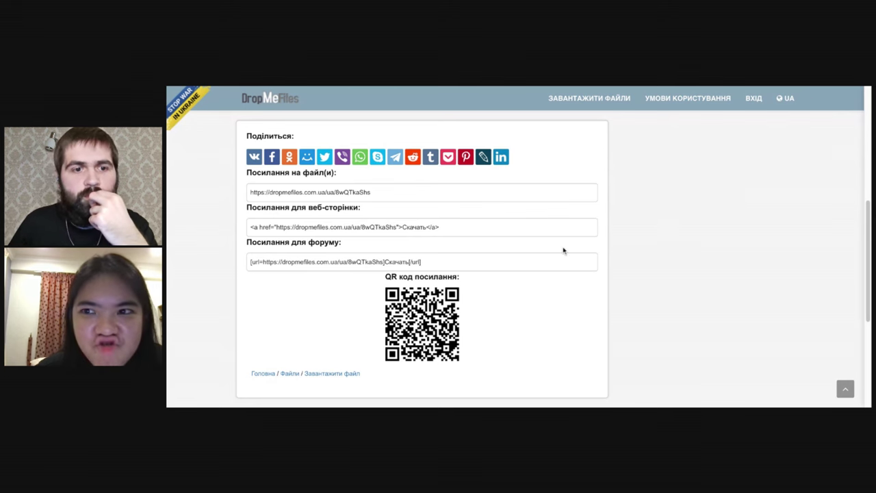
scroll(563, 250, down, 1)
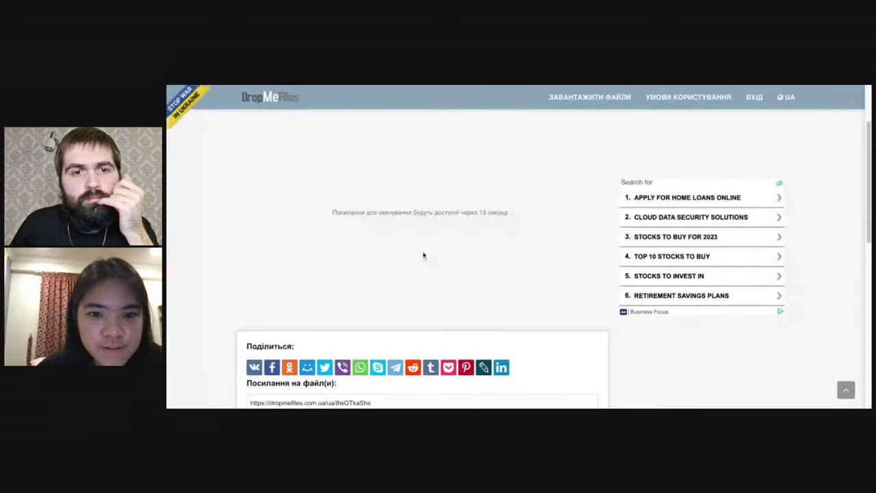
Step: Scroll up and down the DropMeFiles books.csv download page
scroll(423, 255, down, 4)
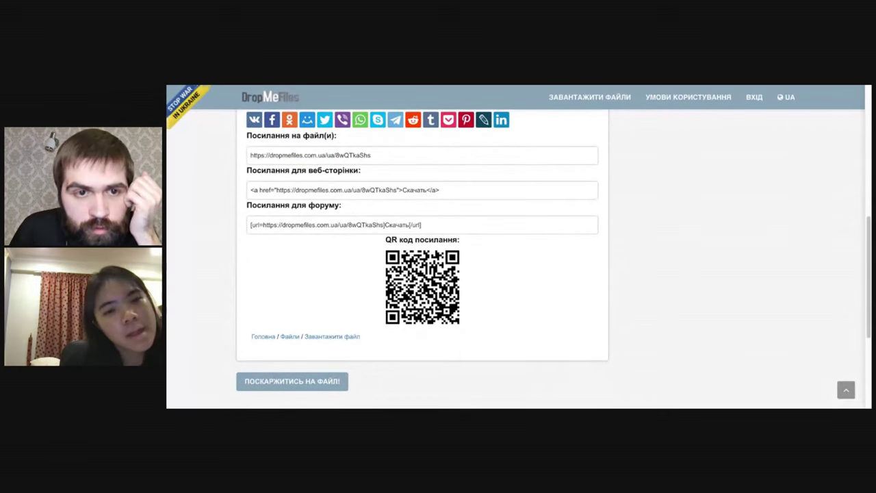
scroll(423, 256, up, 1)
scroll(423, 260, up, 6)
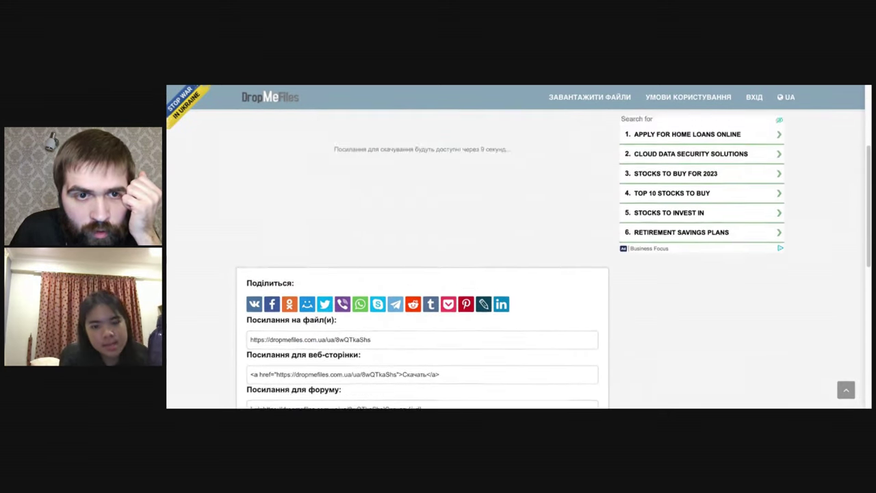
scroll(423, 260, down, 5)
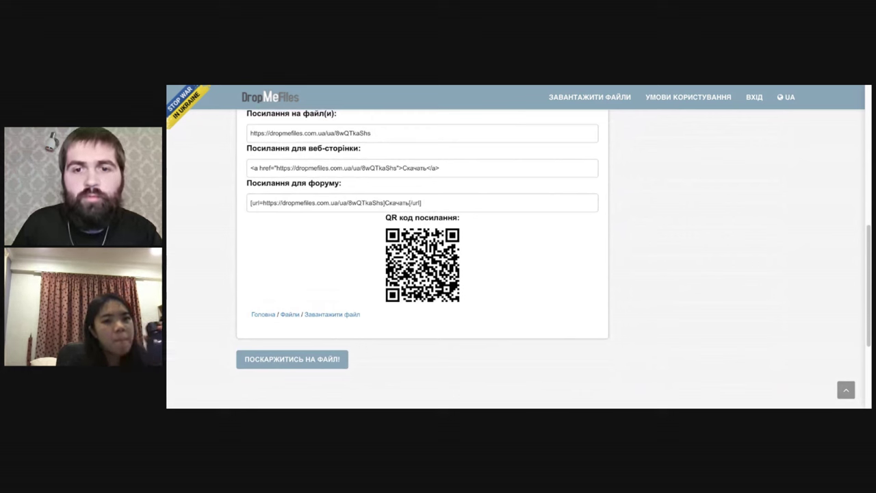
scroll(423, 260, up, 3)
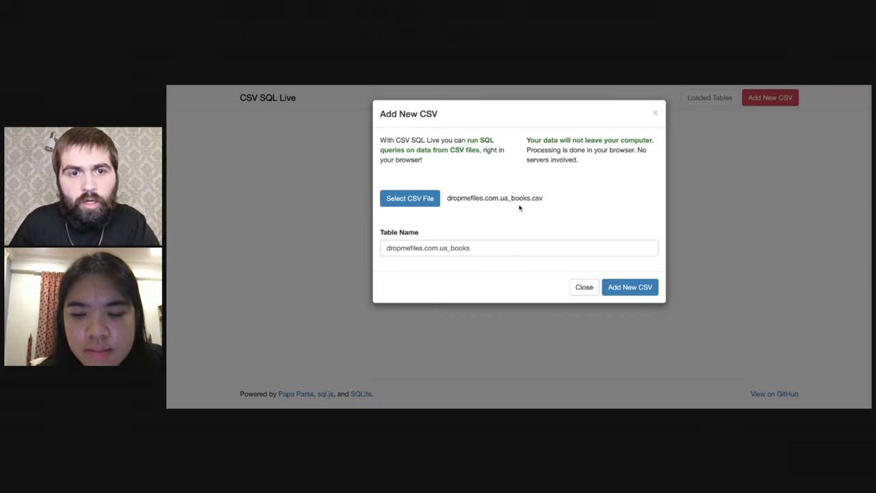
Step: Add books.csv as table dropmefiles.com.ua_books and run SELECT * to list every row
click(638, 293)
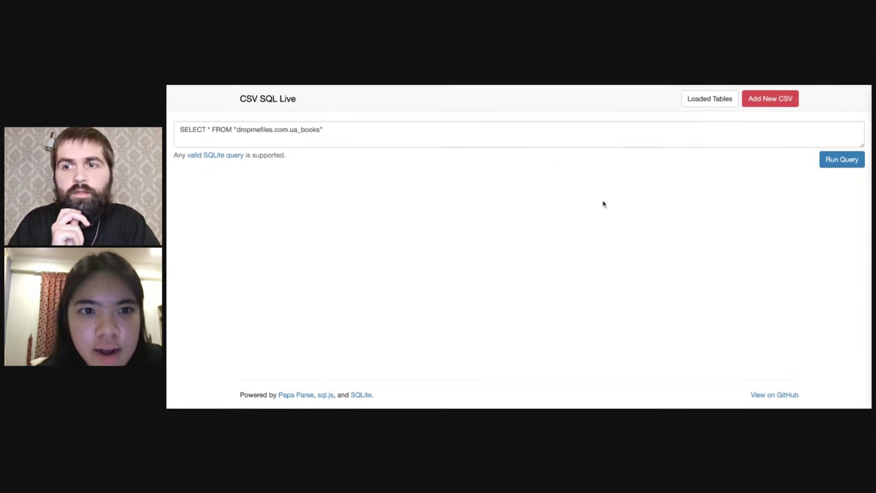
click(841, 159)
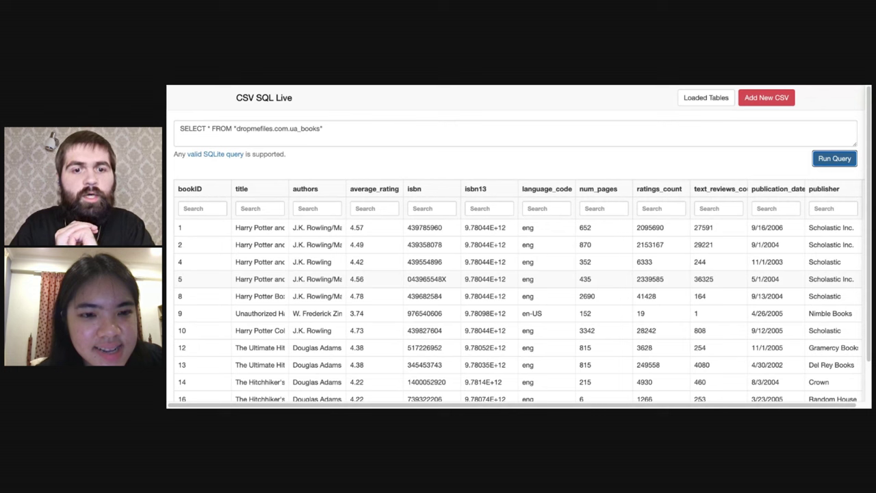
scroll(354, 268, down, 2)
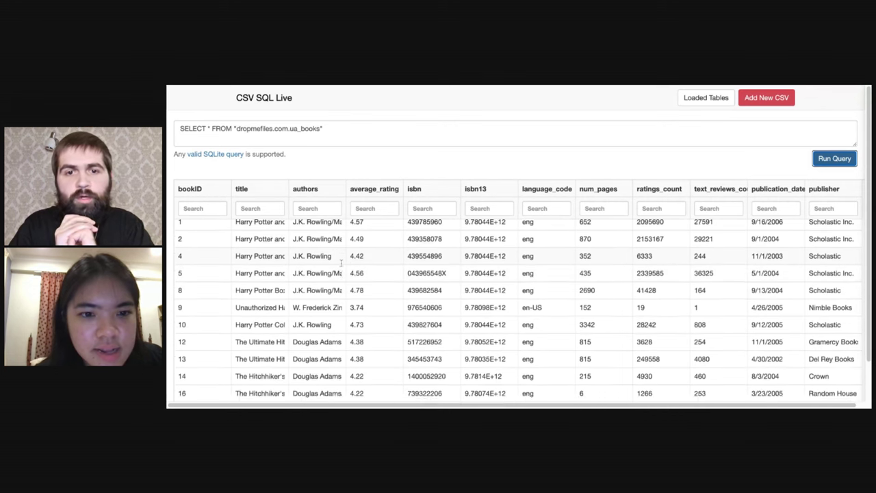
scroll(338, 263, up, 2)
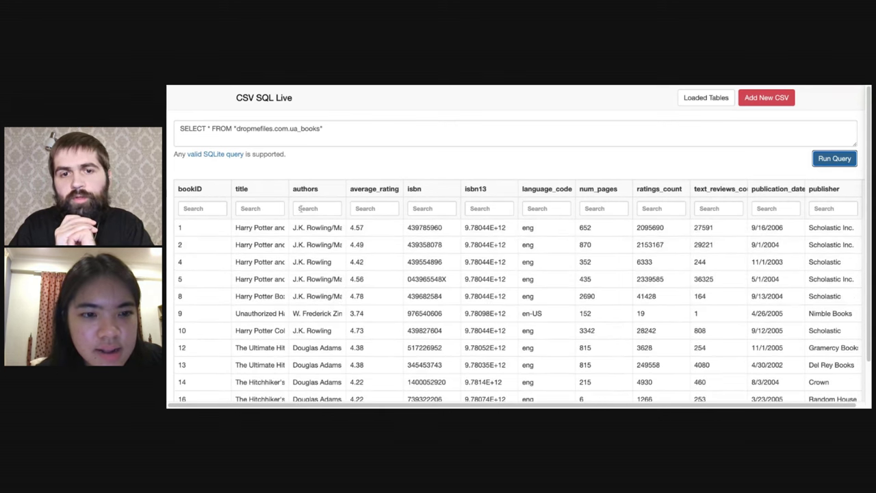
Step: Put FROM on its own line, end the query with a semicolon, and rerun it
click(213, 128)
key(Return)
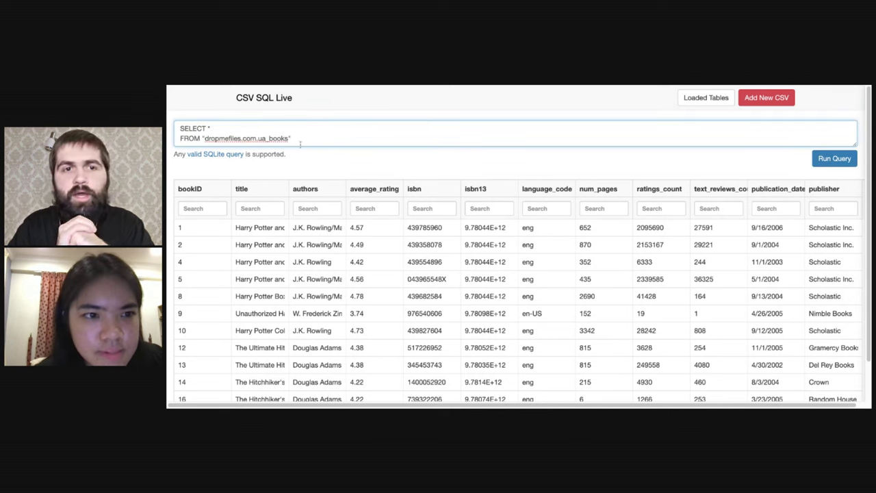
text(;)
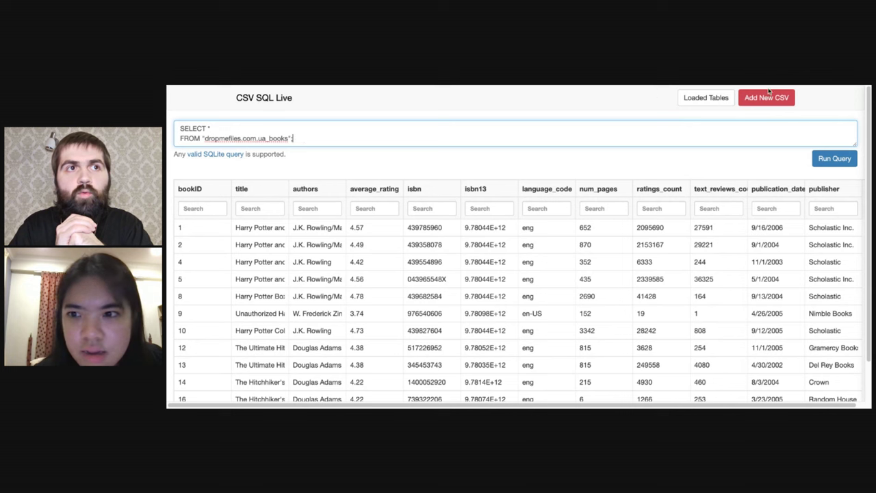
click(834, 158)
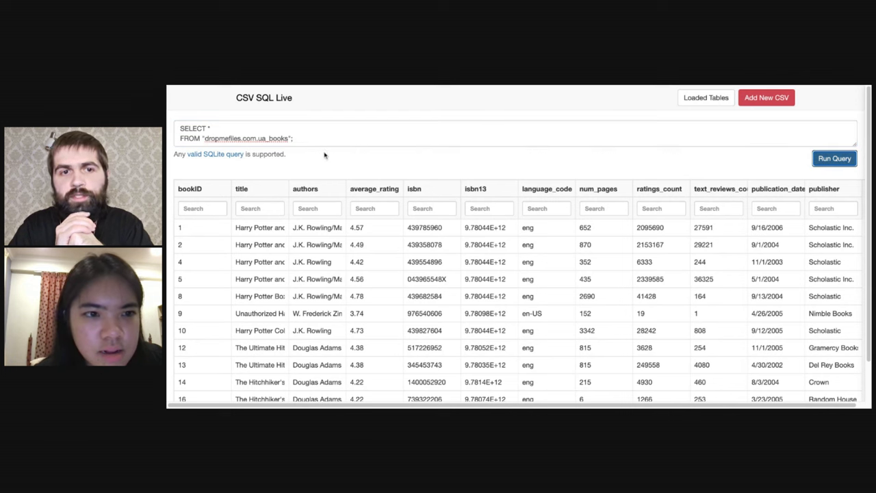
click(295, 134)
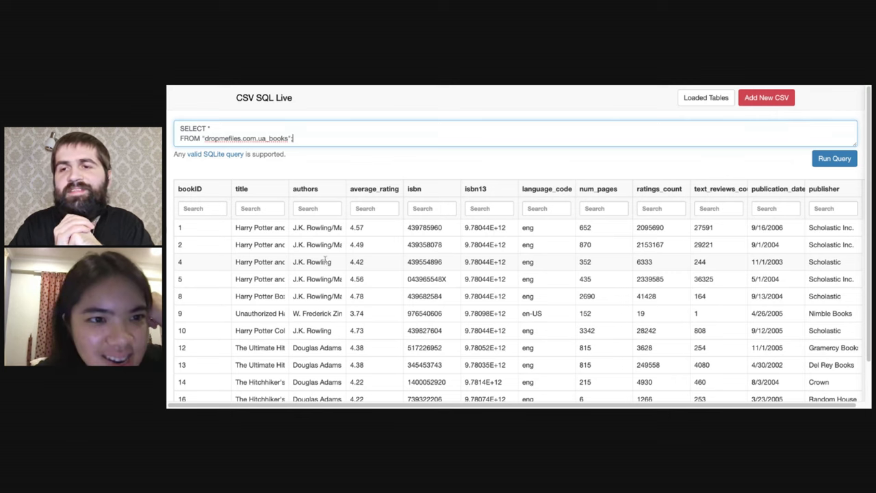
Step: Browse the result rows and sort them by the average_rating column
scroll(352, 271, down, 3)
scroll(352, 272, up, 3)
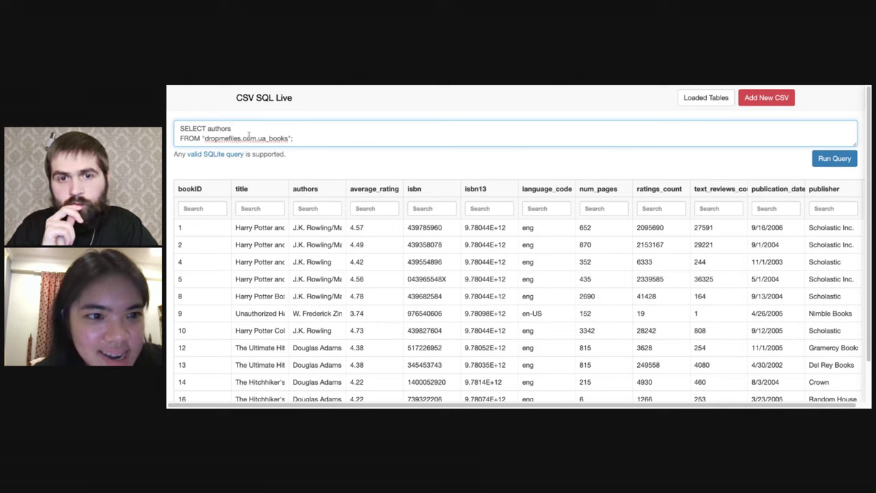
scroll(679, 293, right, 1)
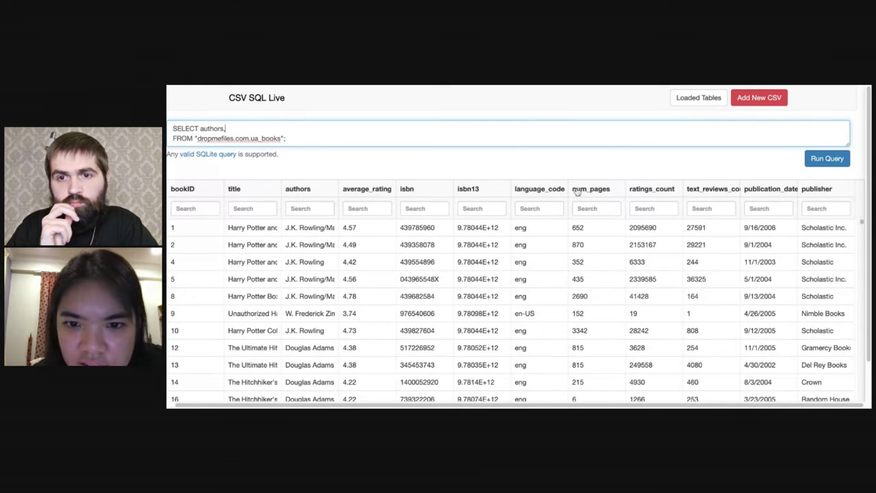
scroll(557, 260, left, 1)
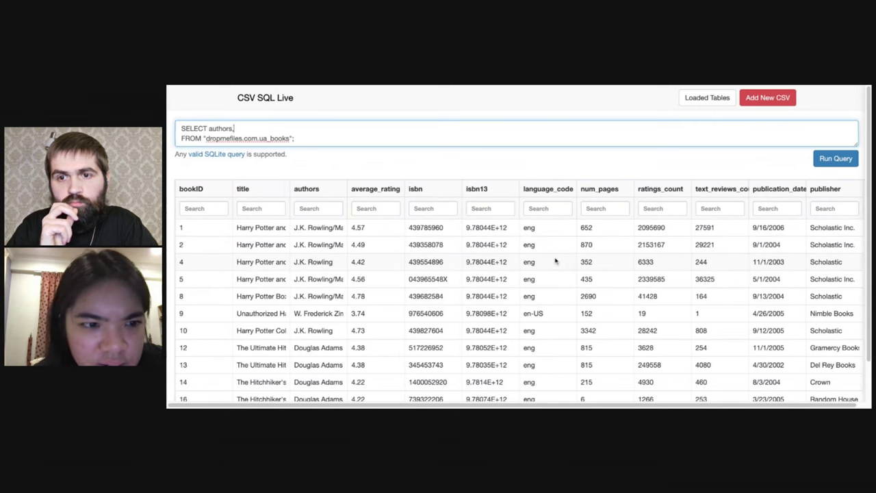
scroll(671, 291, down, 1)
scroll(671, 292, down, 2)
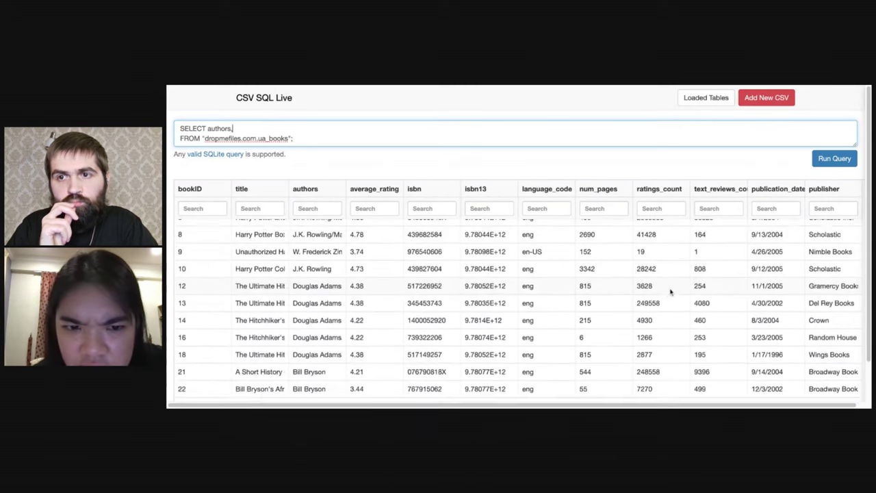
scroll(670, 292, up, 3)
click(350, 190)
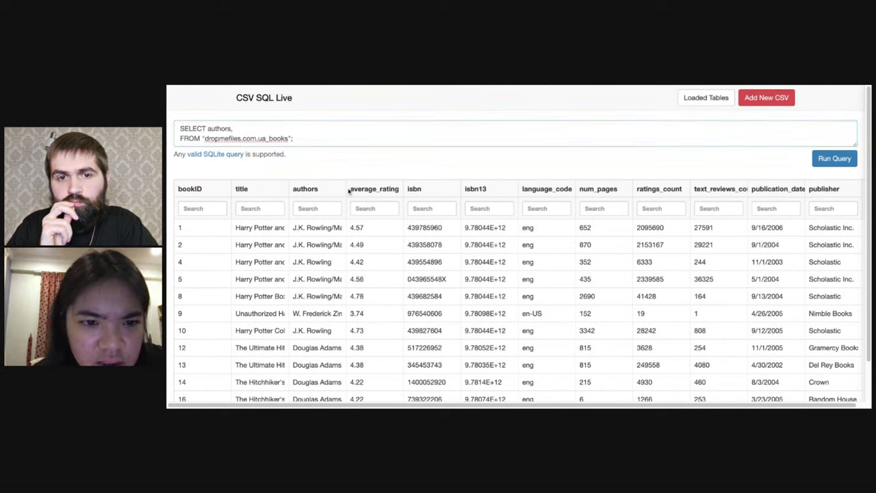
click(393, 193)
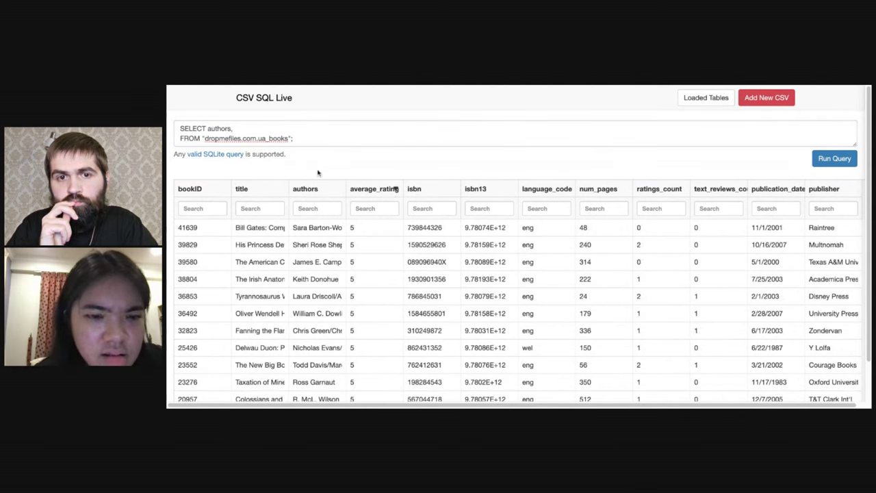
Step: Add average_rating after authors in the SELECT list and run the query
click(233, 128)
text(av)
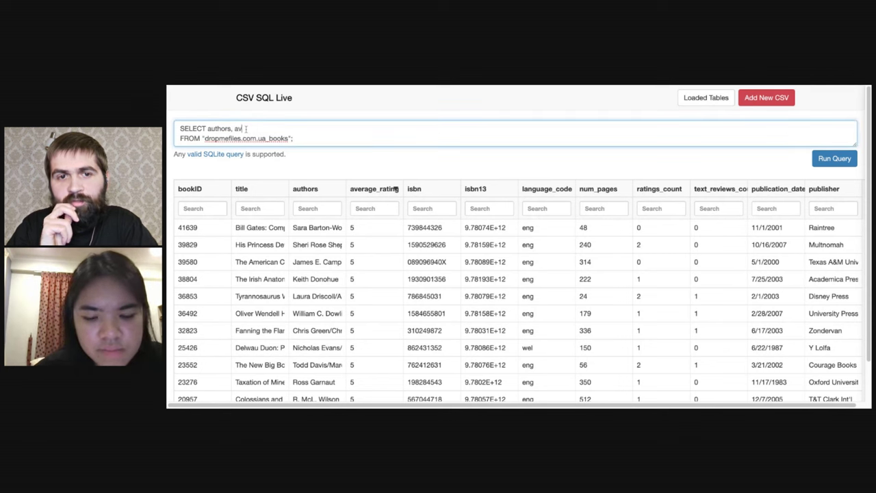
text(erg)
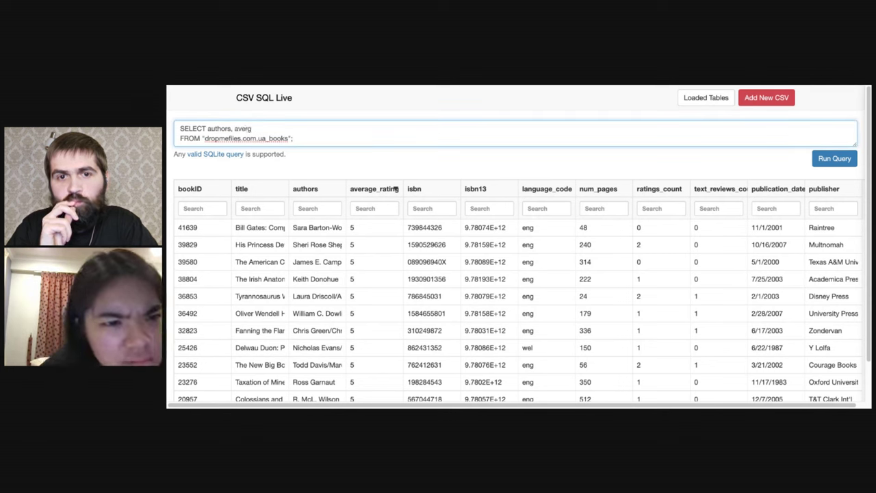
key(BackSpace)
text(age_rating)
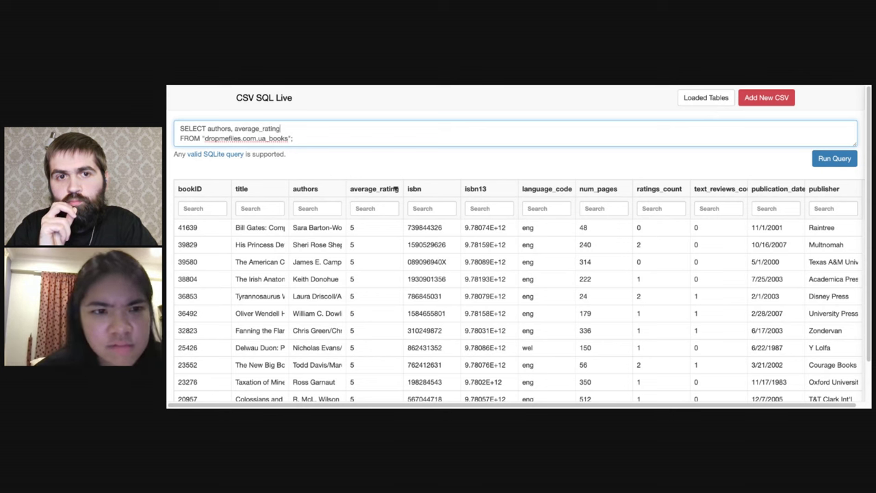
click(834, 159)
scroll(378, 291, down, 2)
Step: Wrap average_rating in MAX() and run the query
scroll(378, 291, down, 2)
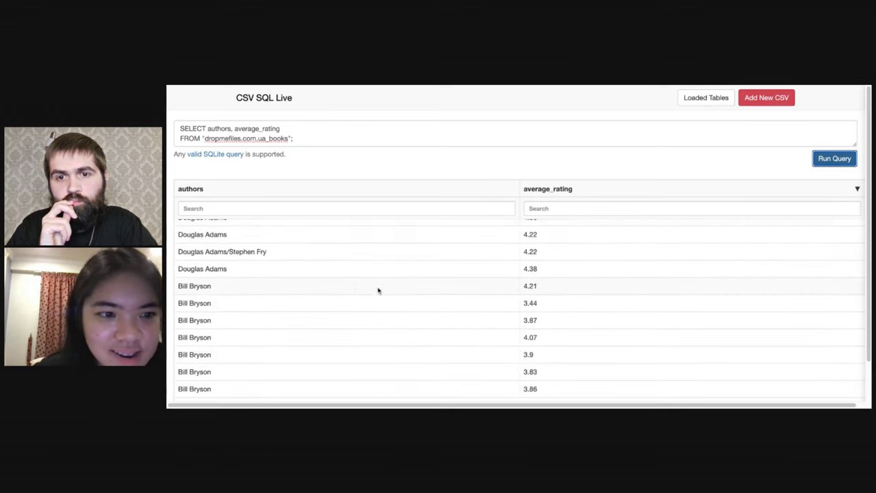
scroll(334, 256, up, 4)
scroll(262, 254, down, 15)
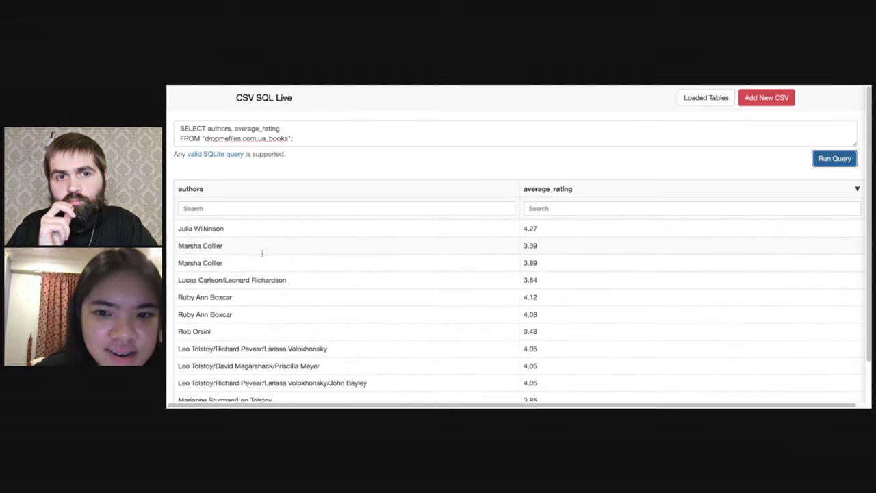
scroll(342, 308, up, 2)
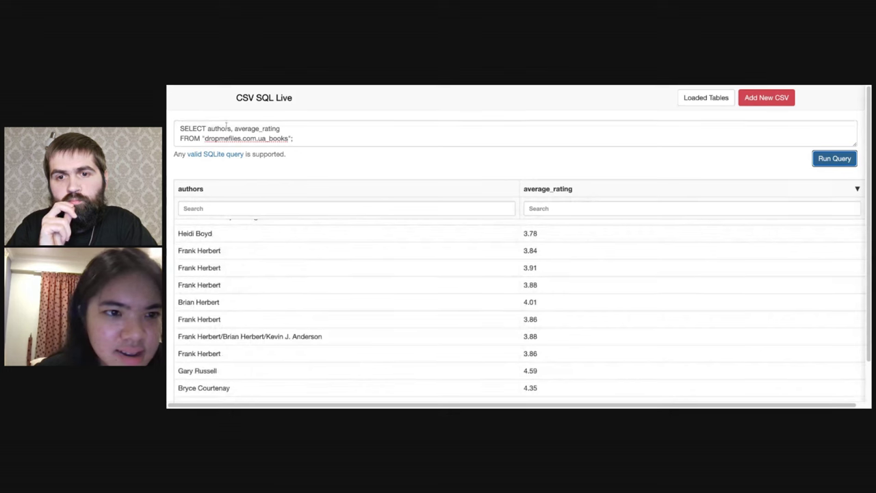
click(233, 128)
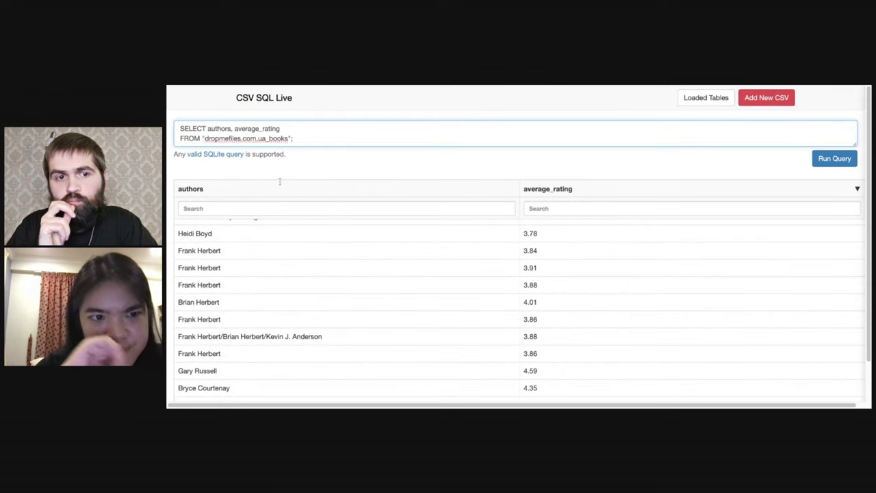
text(MAX()
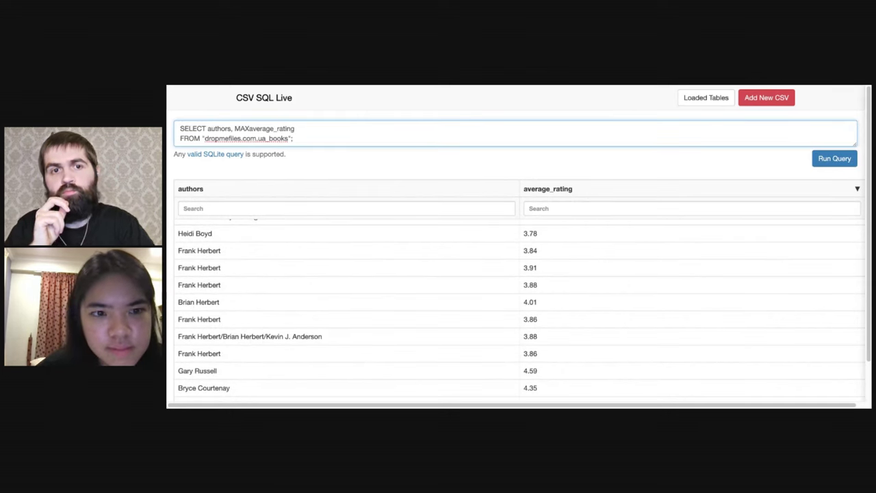
click(301, 127)
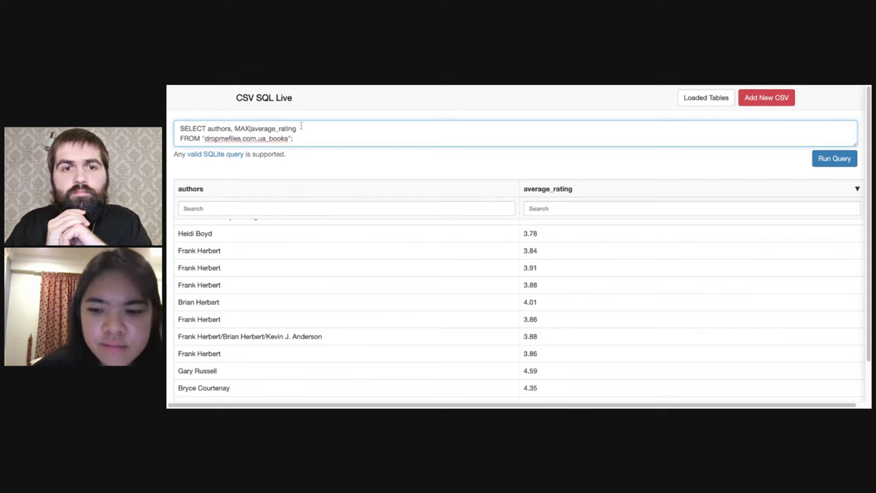
click(838, 160)
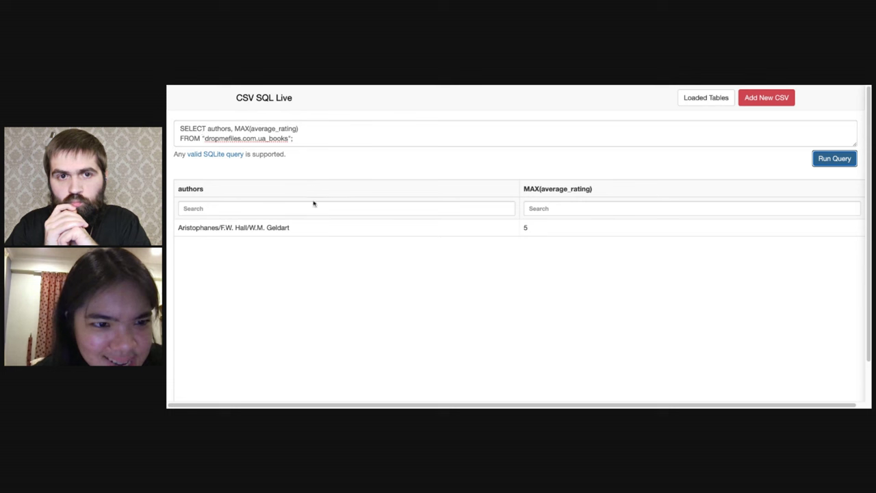
Step: Remove MAX() again and rerun the plain authors, average_rating query
click(233, 128)
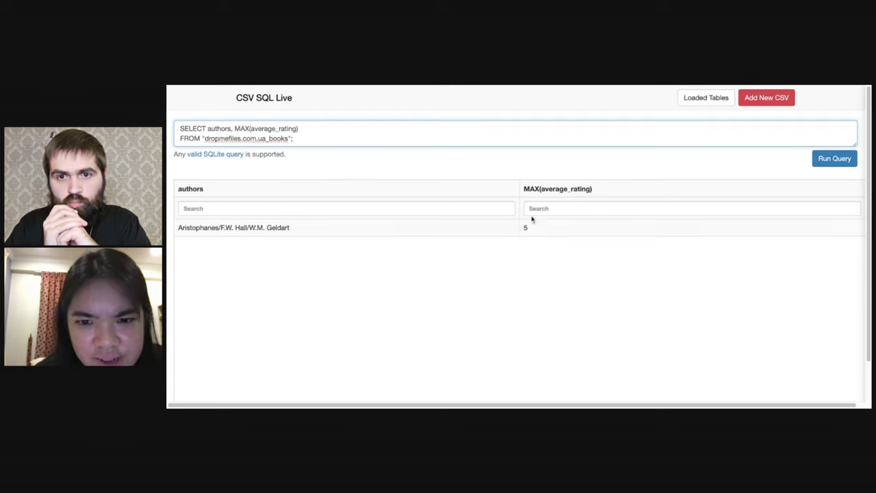
double_click(248, 128)
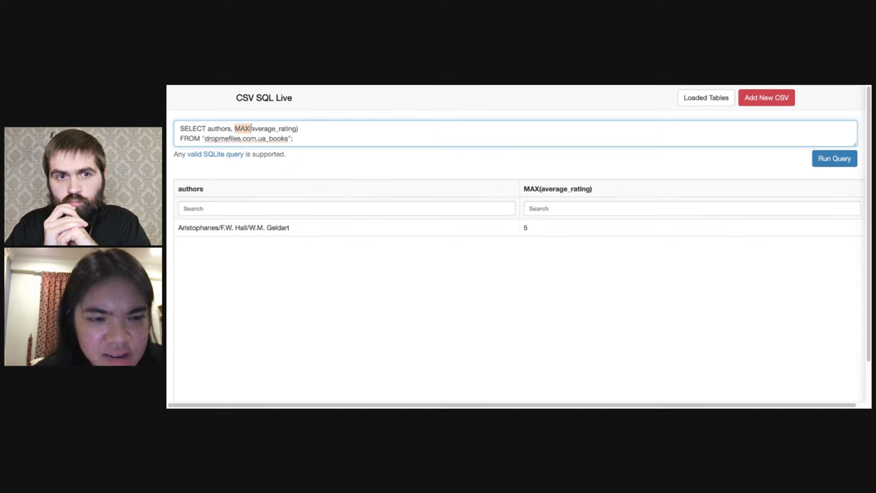
key(BackSpace)
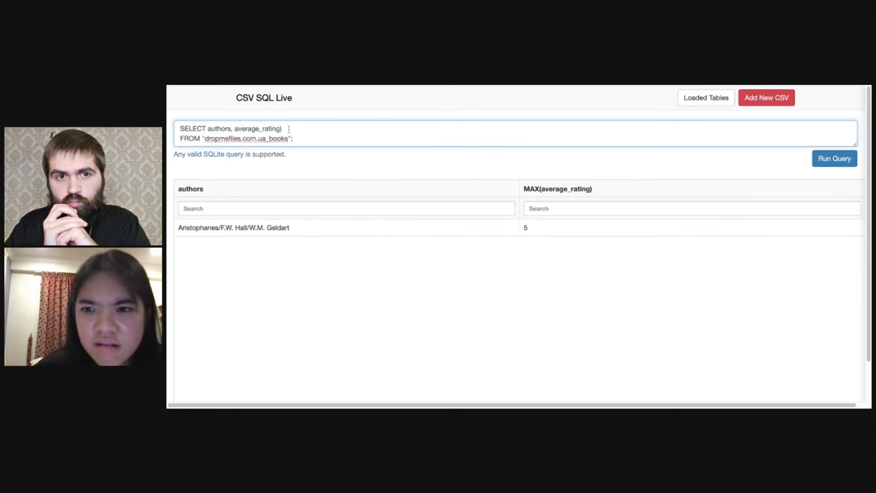
key(BackSpace)
click(834, 158)
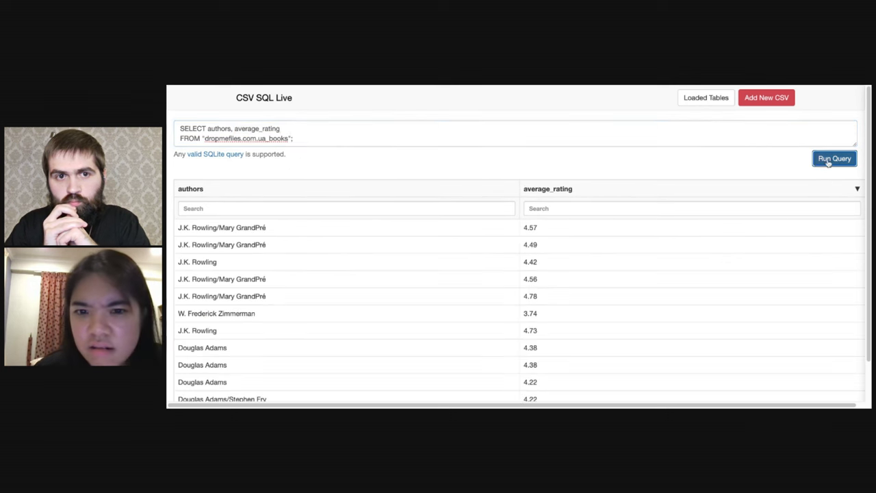
Step: Sort results by average_rating descending so books rated 5 come first
click(580, 192)
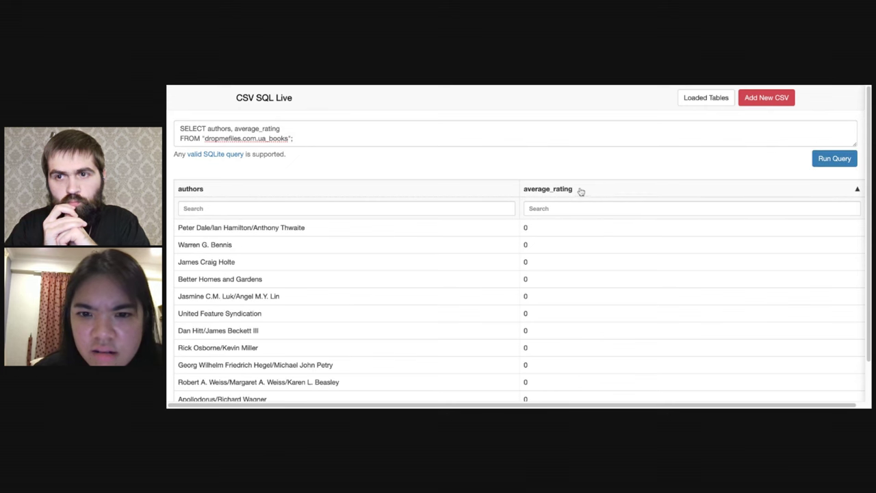
click(560, 193)
scroll(514, 310, down, 3)
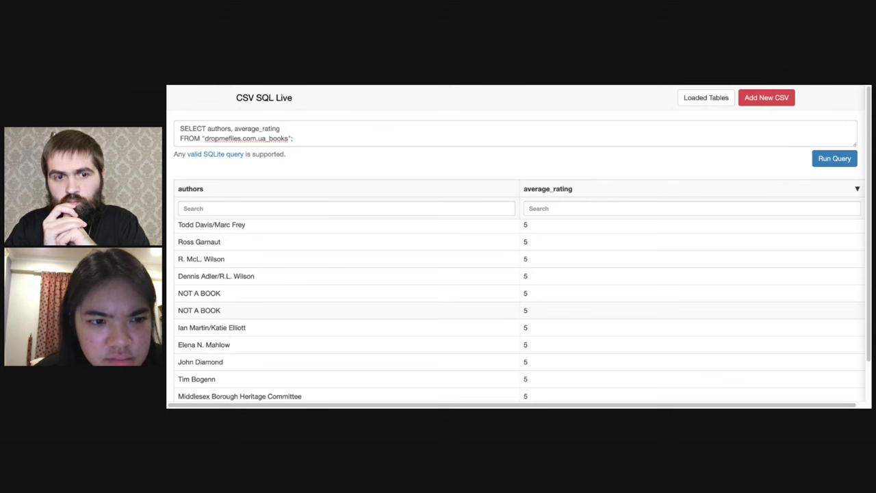
scroll(520, 308, down, 3)
Step: Insert a WHERE average_rating=5 line above FROM in the enlarged editor and run it
scroll(404, 204, up, 5)
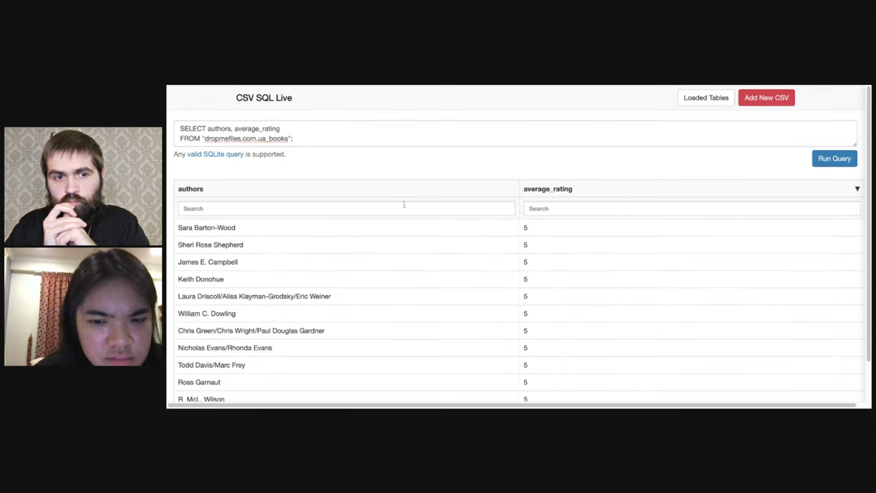
click(288, 128)
key(Return)
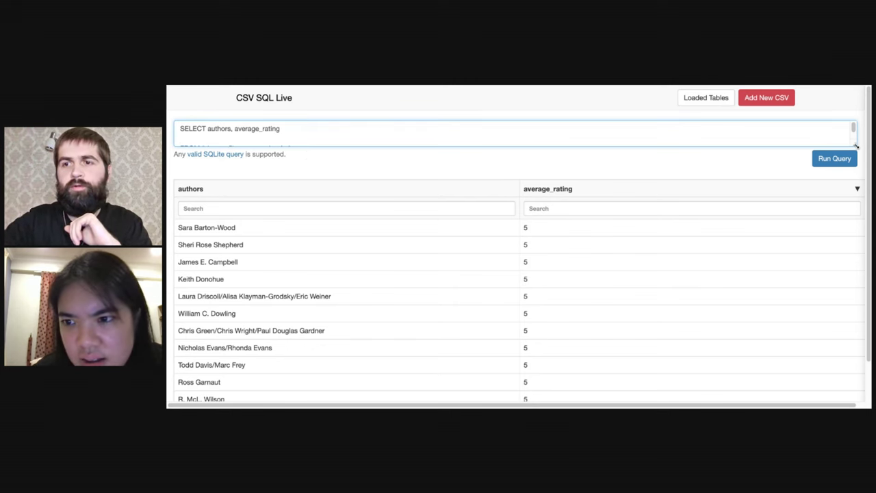
click(856, 146)
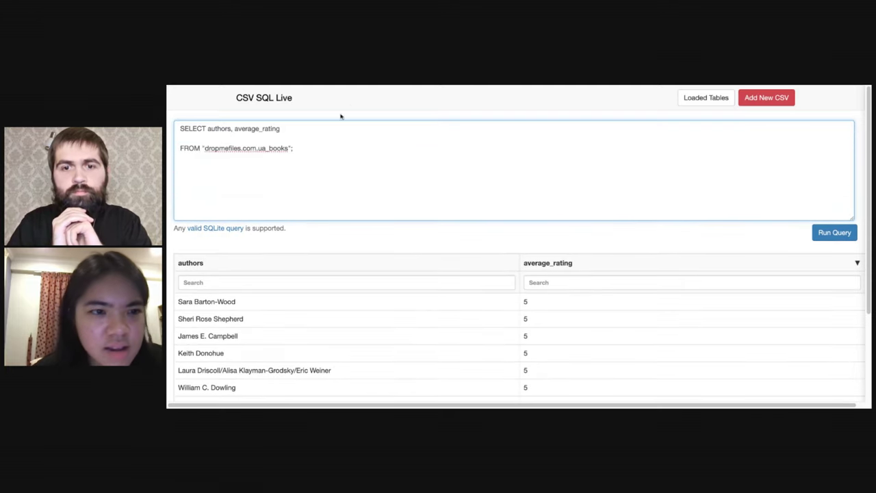
text(WHWE)
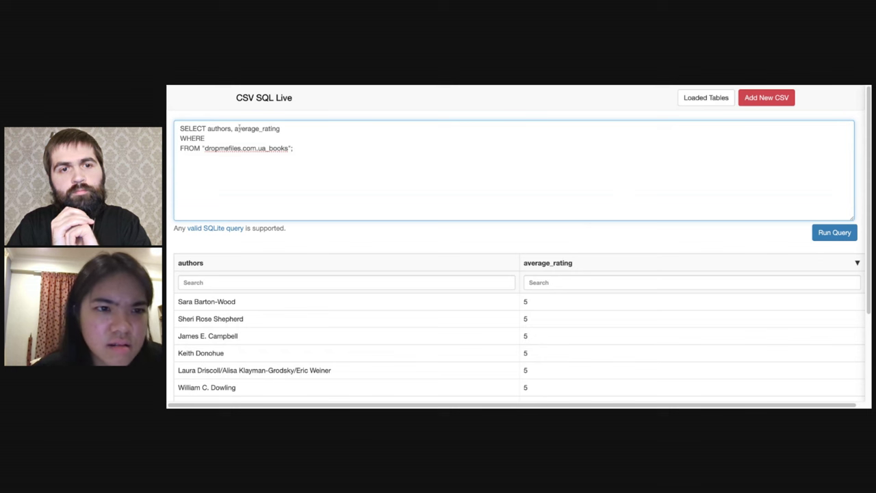
drag(235, 128, 281, 129)
key(ctrl+c)
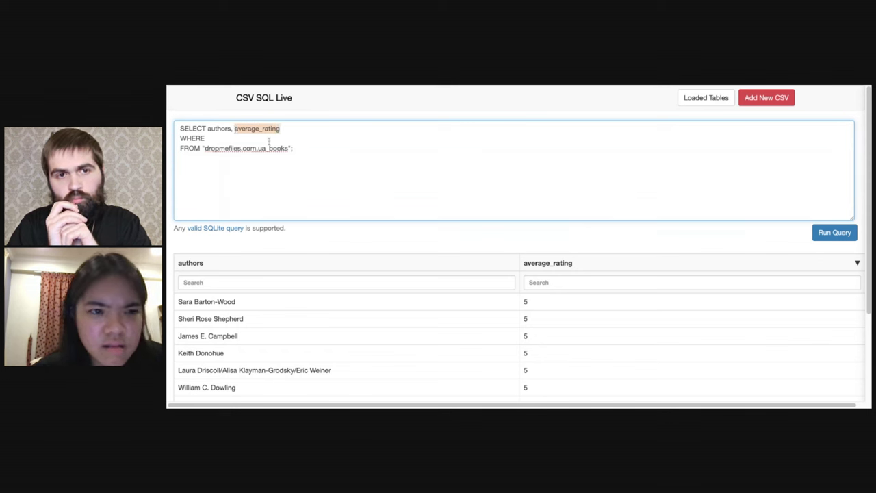
click(258, 140)
key(ctrl+v)
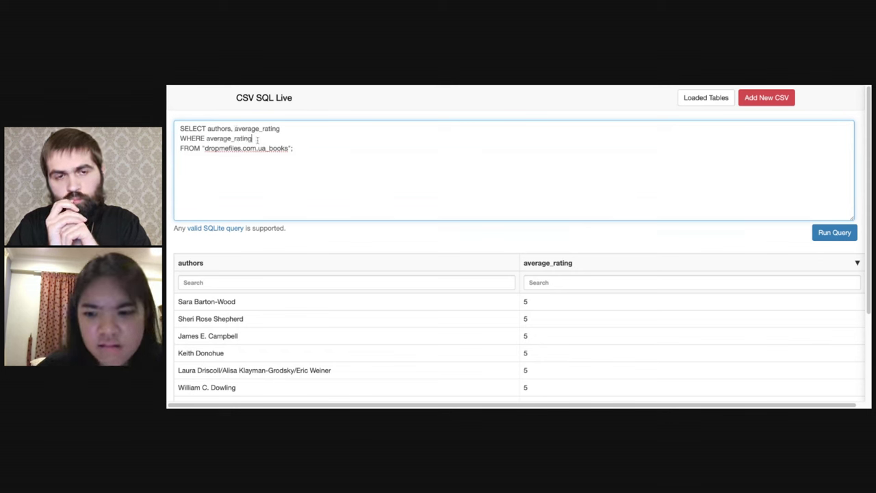
click(828, 238)
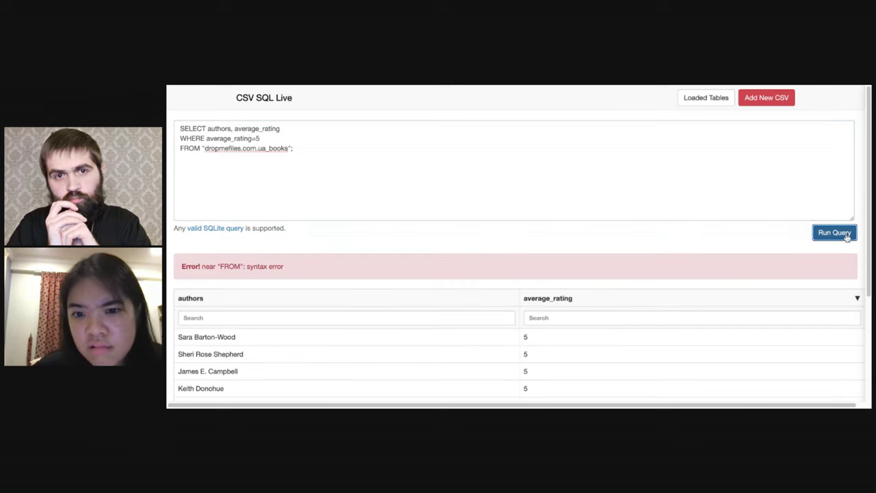
Step: Try quoting the rating value in the WHERE condition and rerun twice
click(236, 154)
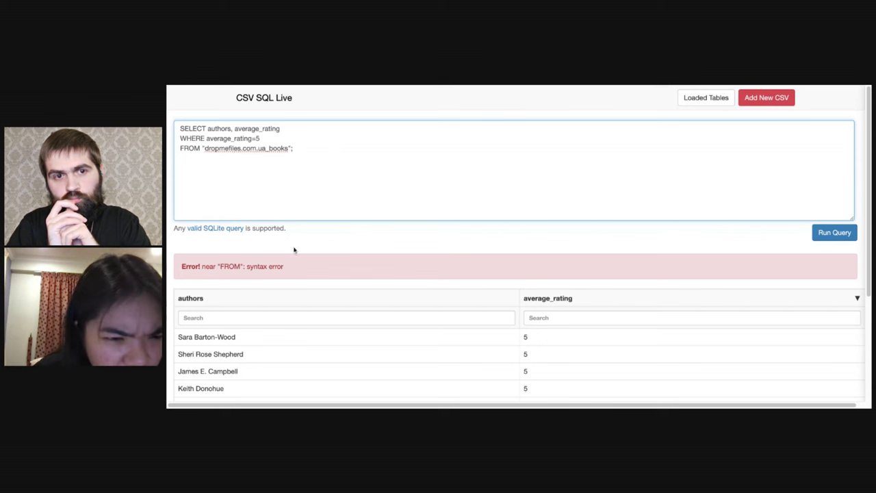
click(257, 139)
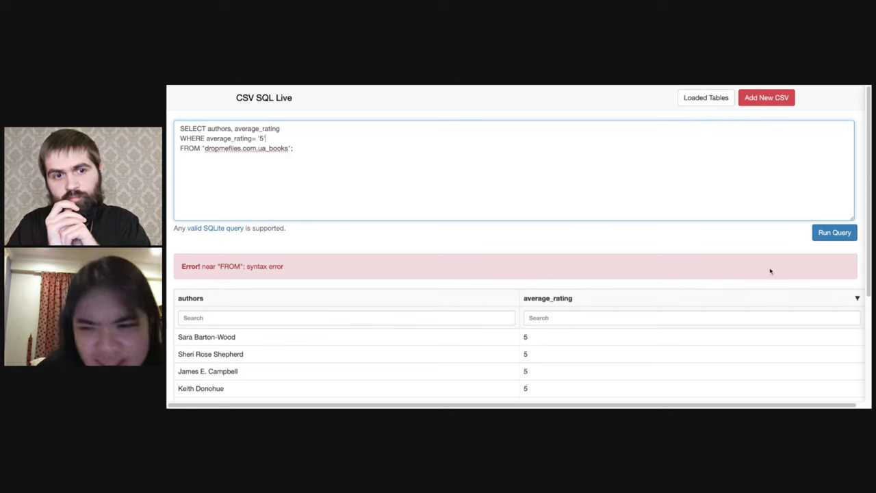
click(824, 233)
click(265, 138)
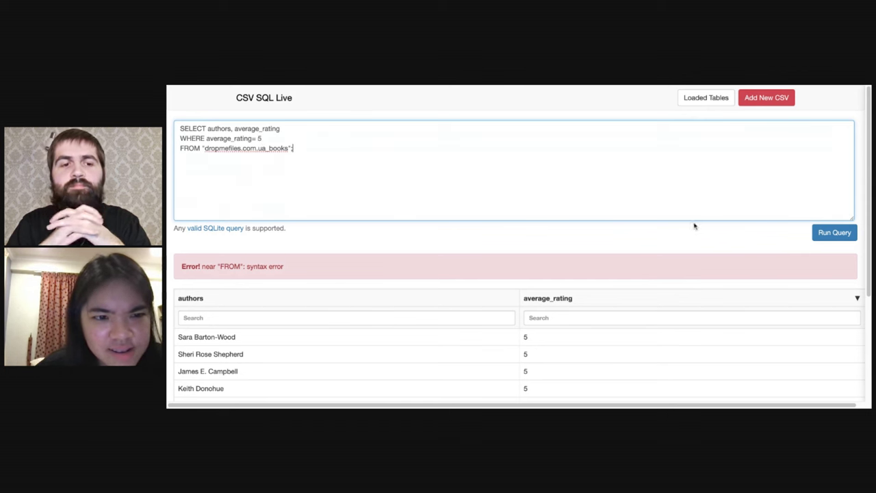
click(828, 236)
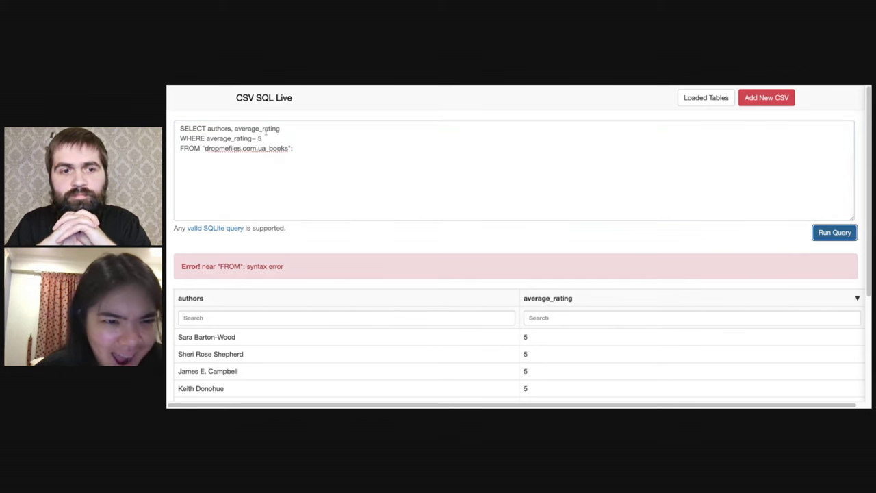
Step: Delete the WHERE line and run the query unfiltered
drag(253, 138, 168, 142)
key(BackSpace)
key(BackSpace)
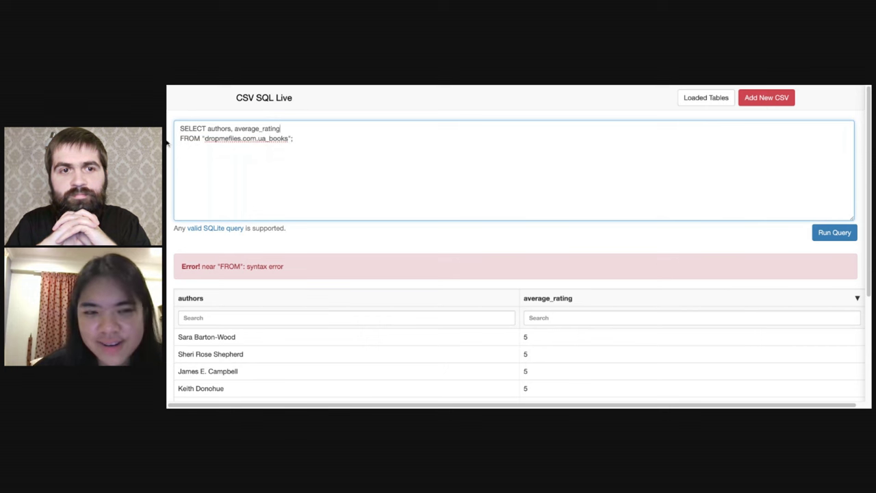
click(824, 232)
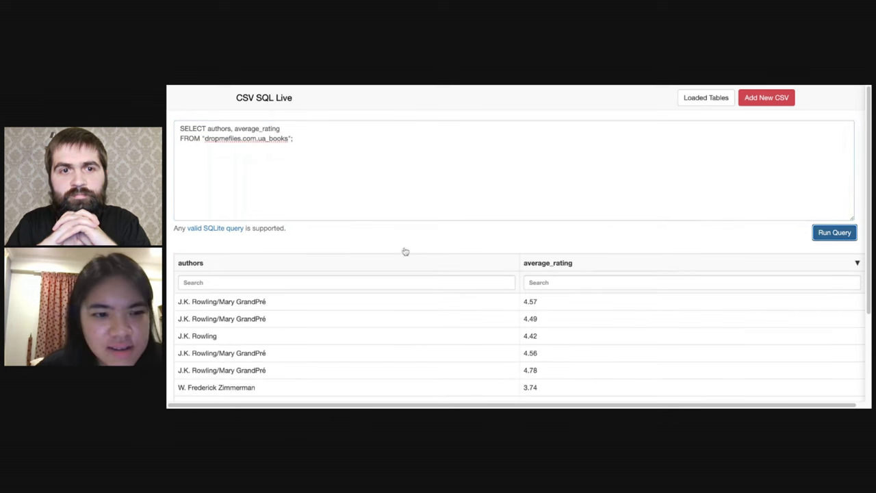
Step: Undo to restore WHERE average_rating=, add 5, and run again
click(287, 128)
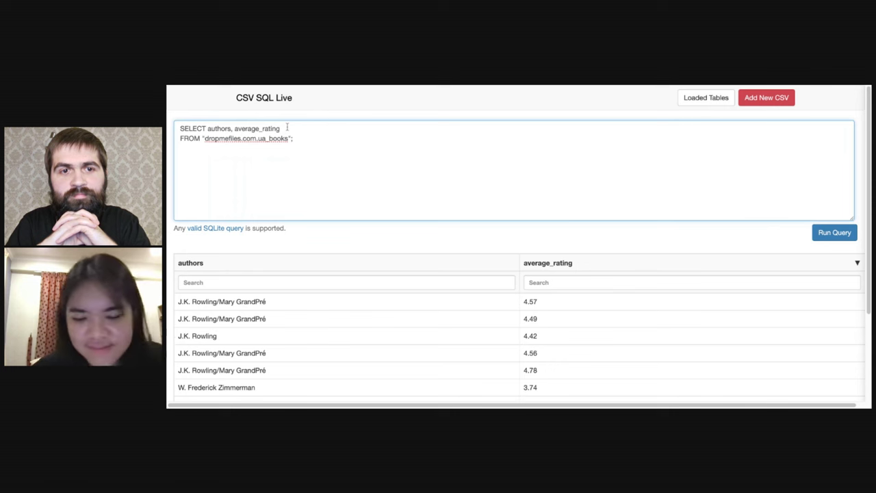
key(ctrl+z)
key(ctrl+z)
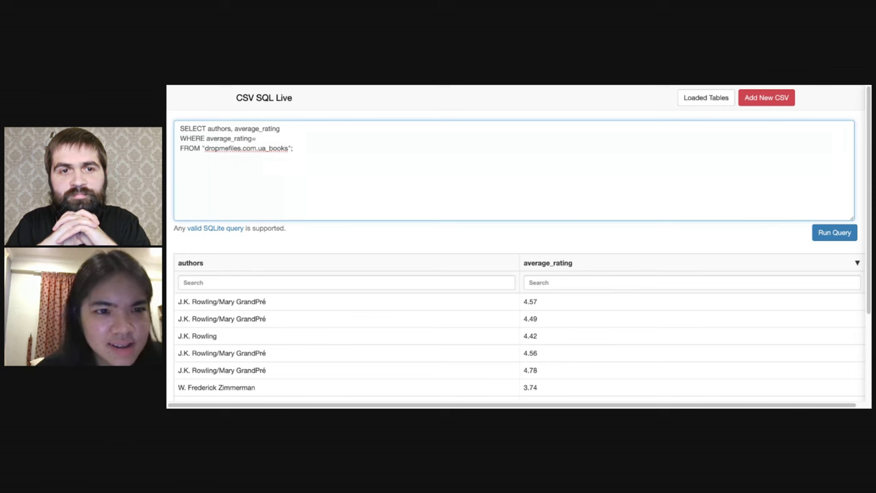
text(5)
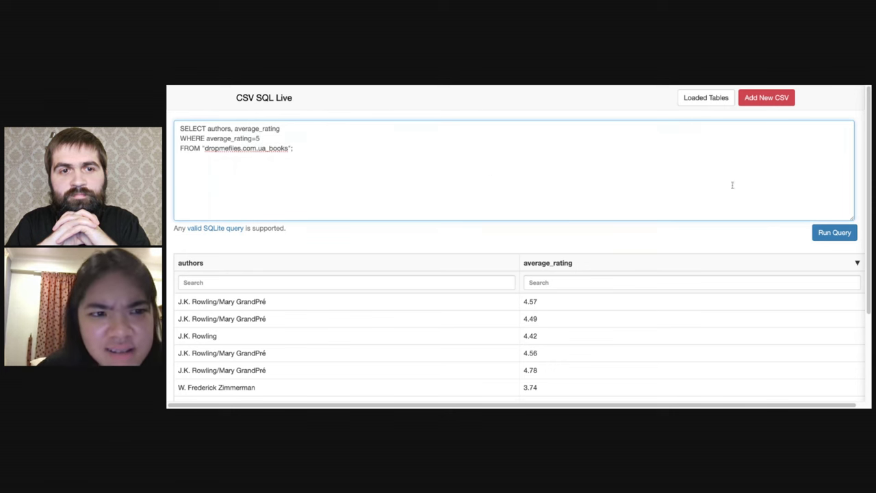
click(827, 236)
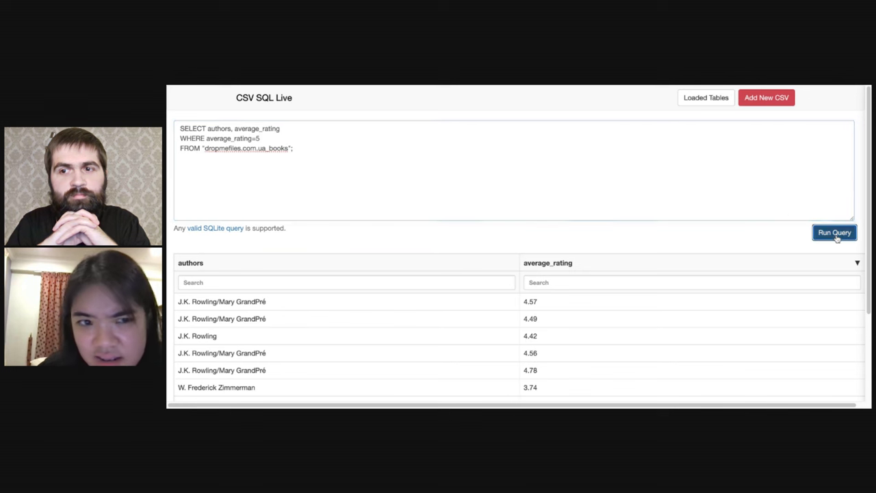
Step: Add a GROUP BY authors line below the WHERE line and run the query
click(273, 141)
key(Return)
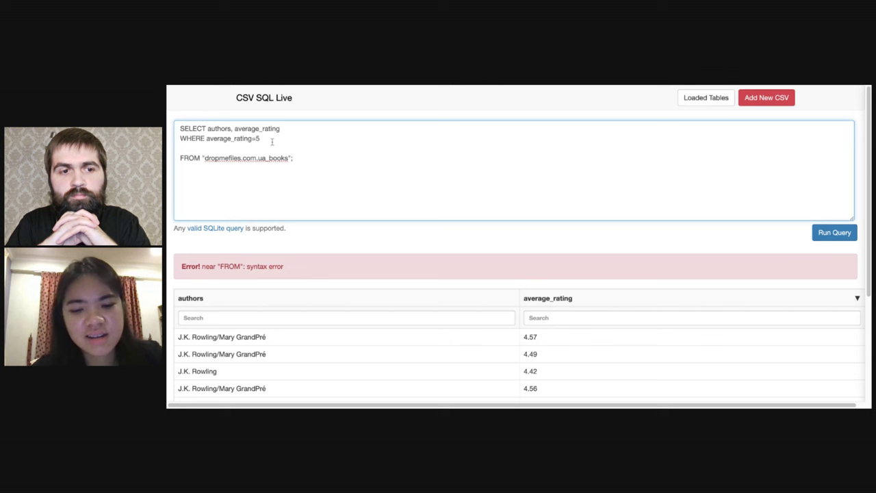
text(G)
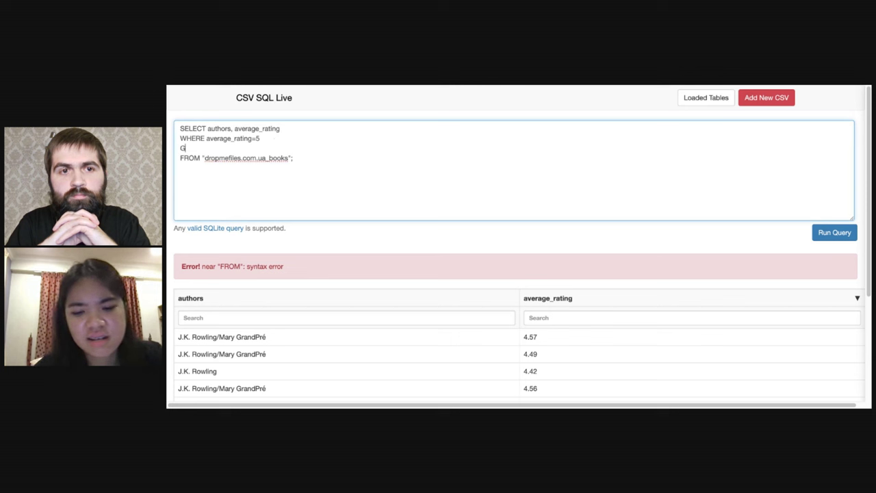
text(ROUP BY)
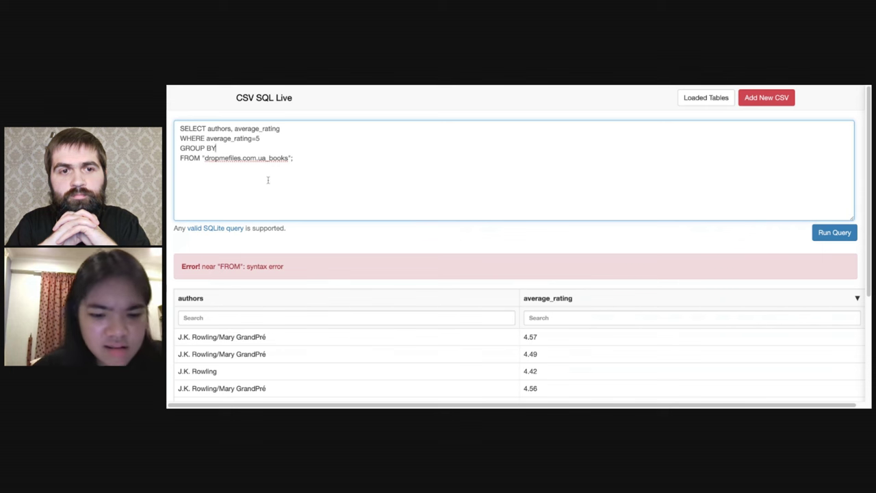
text(rs)
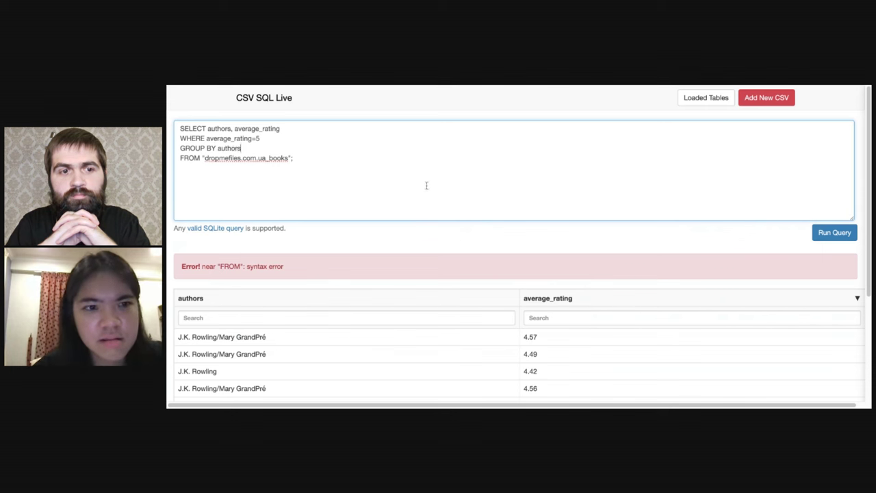
click(828, 234)
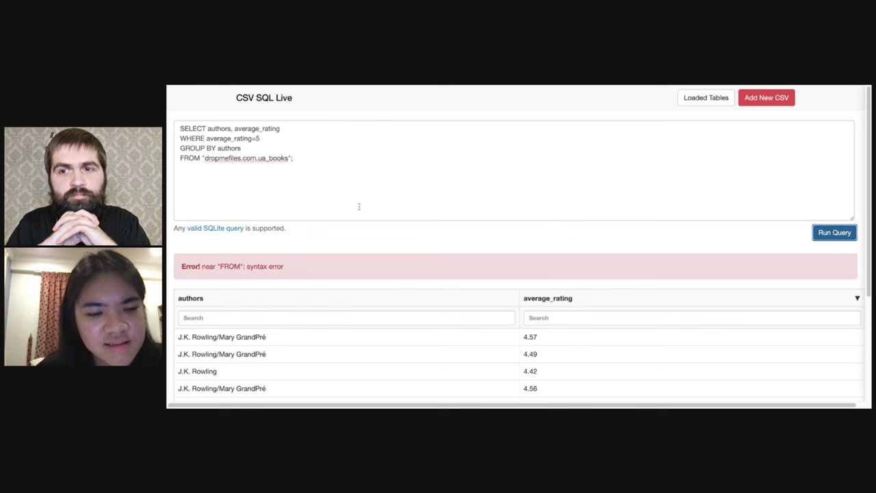
Step: Delete the GROUP BY authors line and leave an empty line before FROM
click(245, 150)
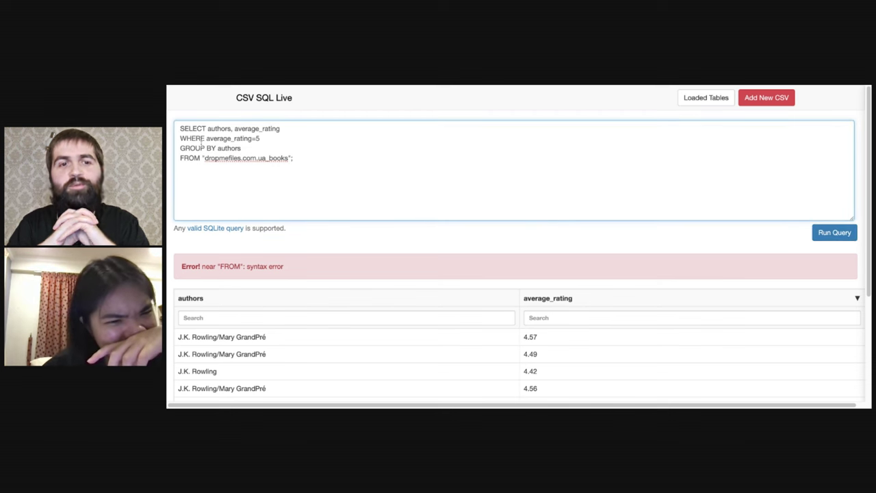
double_click(192, 148)
click(245, 148)
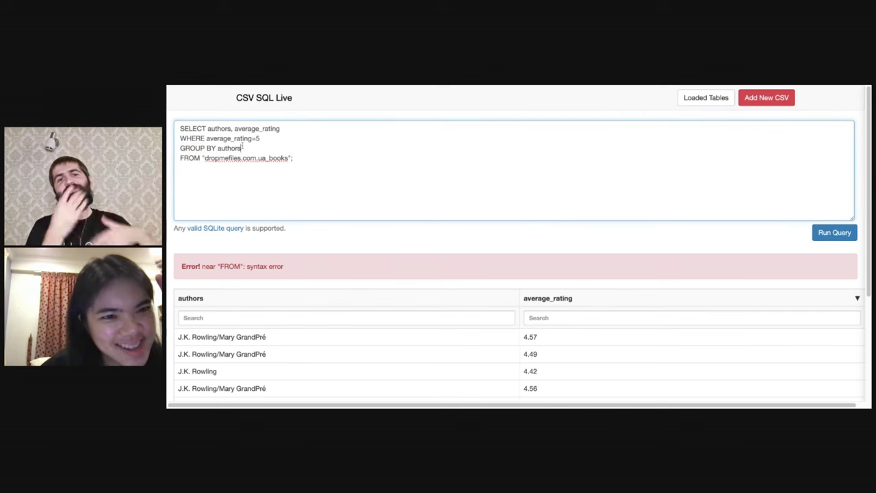
drag(245, 148, 175, 148)
key(BackSpace)
key(BackSpace)
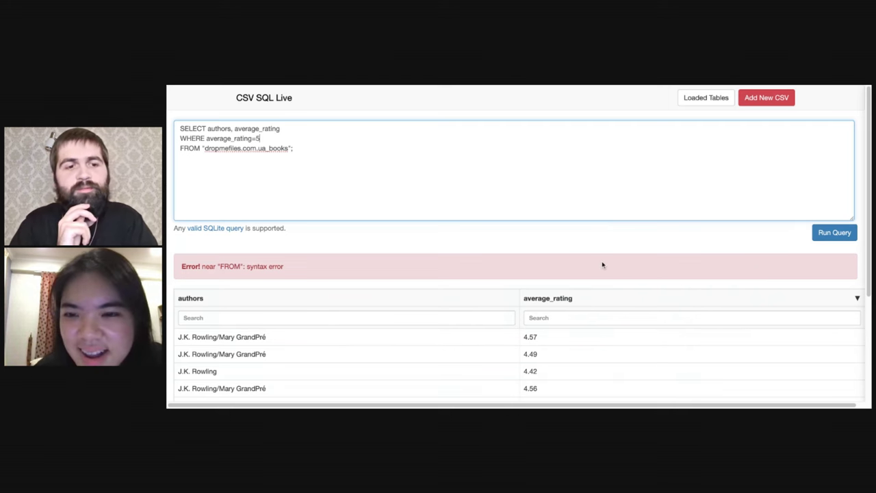
scroll(602, 265, down, 1)
scroll(602, 264, up, 1)
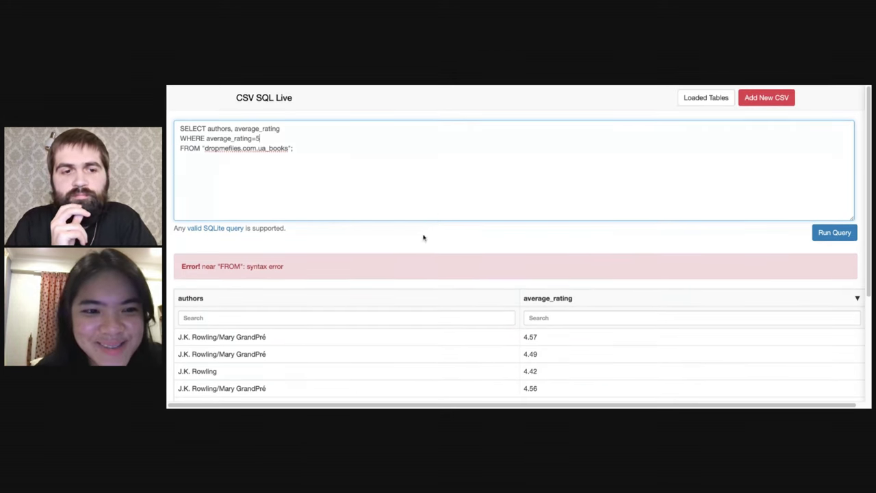
click(272, 140)
key(Return)
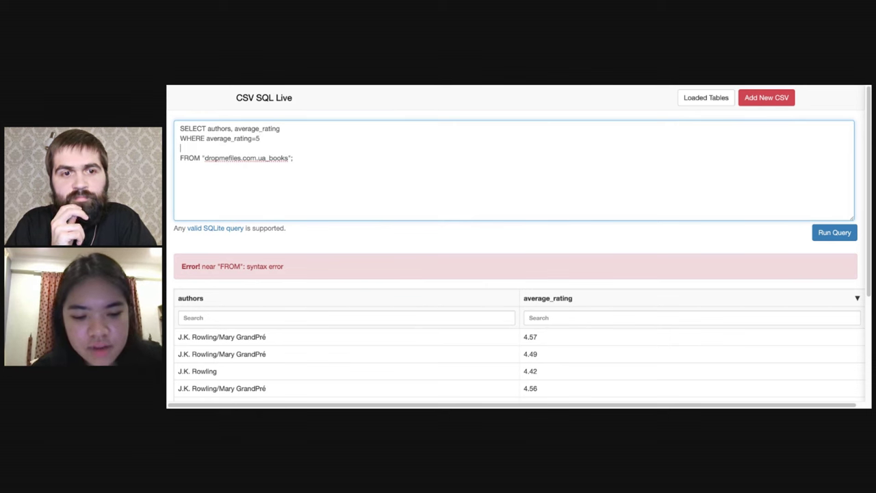
Step: Add ORDER BY authors ASC and run it, then drop ASC and rerun
text(ORDER BY)
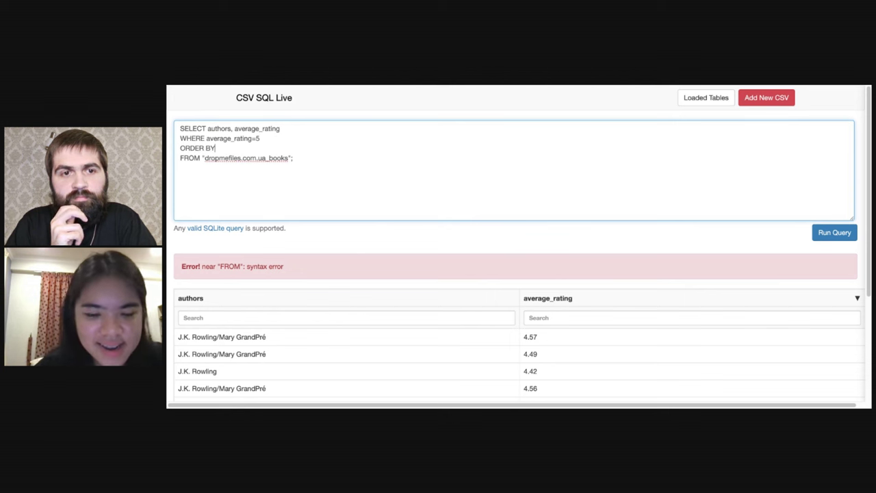
text( authors ASC)
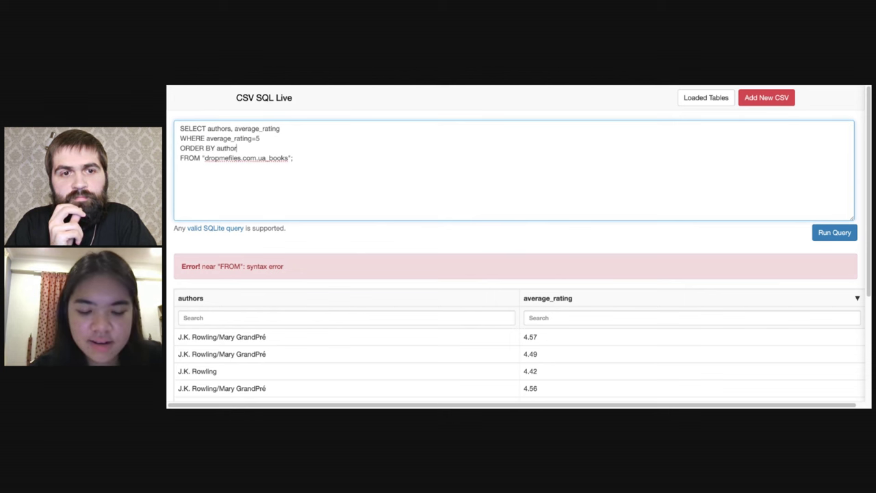
click(820, 233)
drag(299, 171, 256, 148)
click(257, 148)
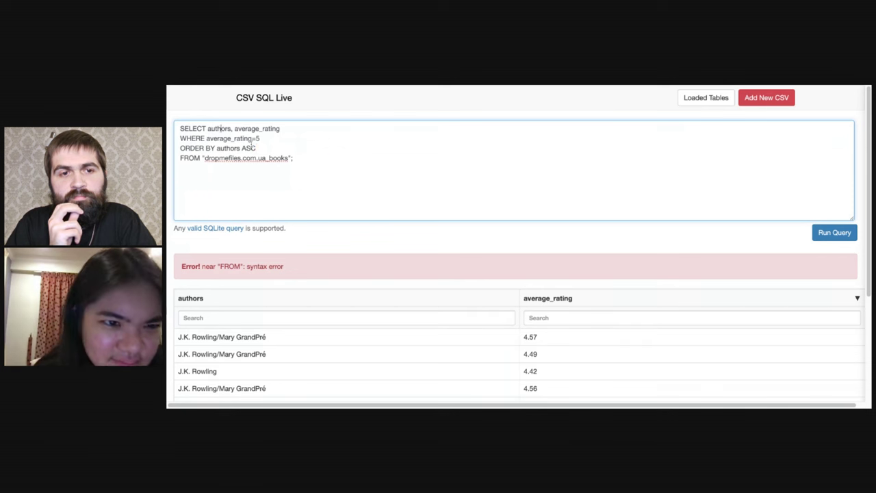
drag(260, 148, 170, 152)
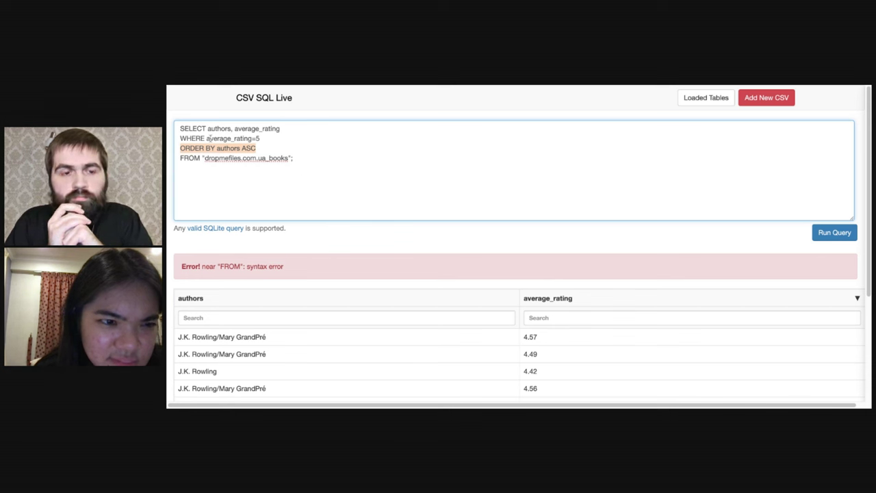
click(255, 152)
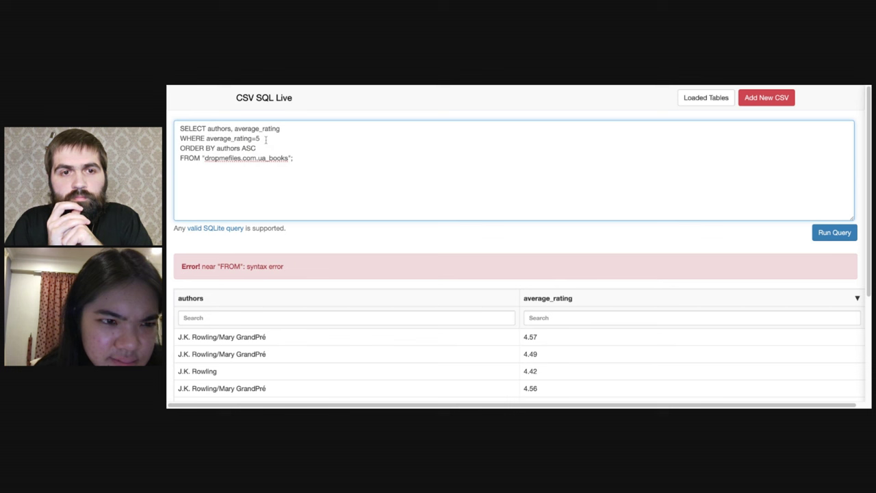
double_click(195, 148)
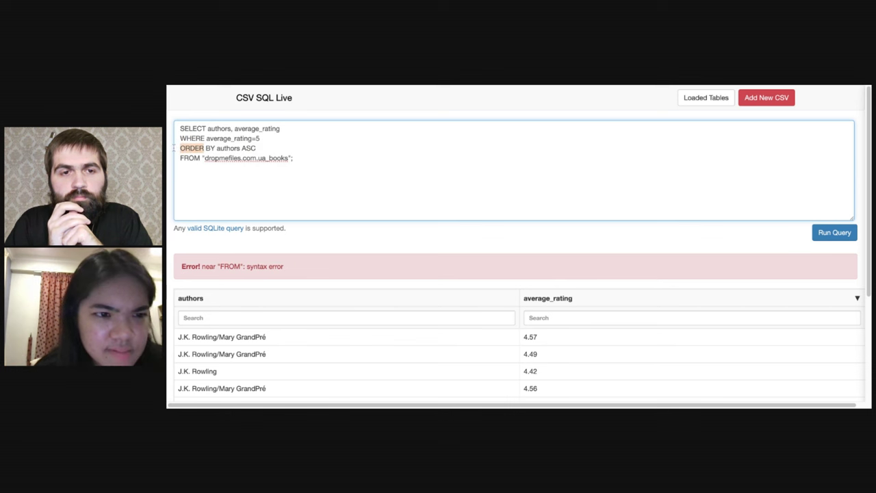
click(269, 141)
drag(257, 147, 241, 148)
key(BackSpace)
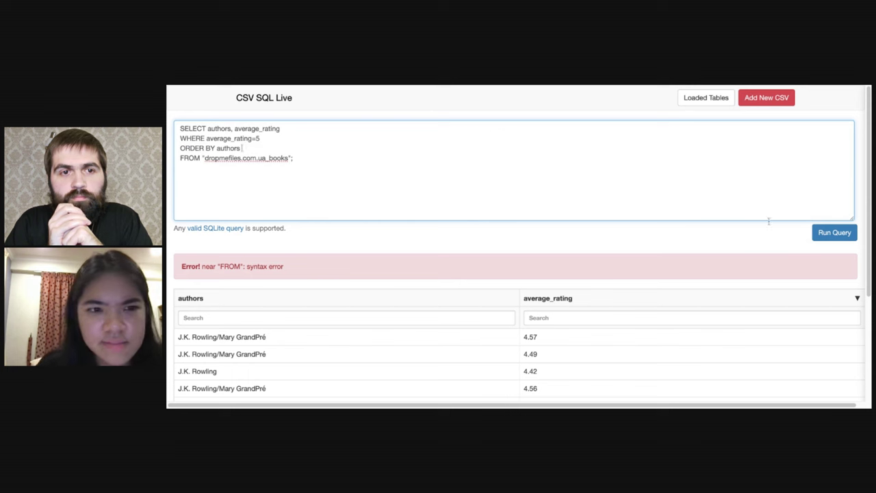
click(834, 238)
Step: Insert GROUP BY authors below the WHERE line and run the query
click(265, 138)
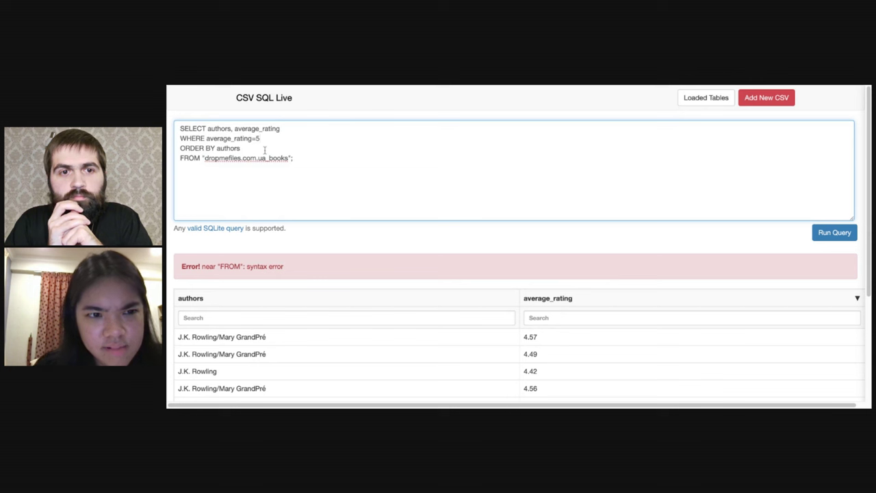
key(Return)
text(GROUP BY)
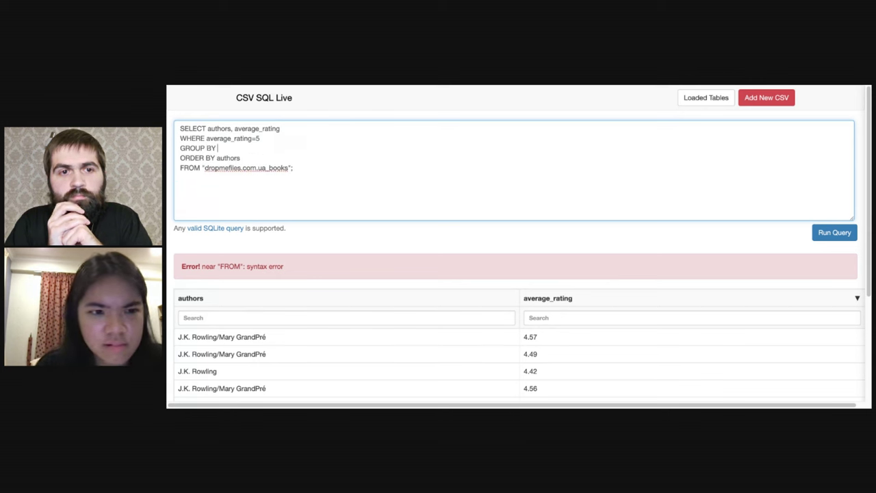
text( authors)
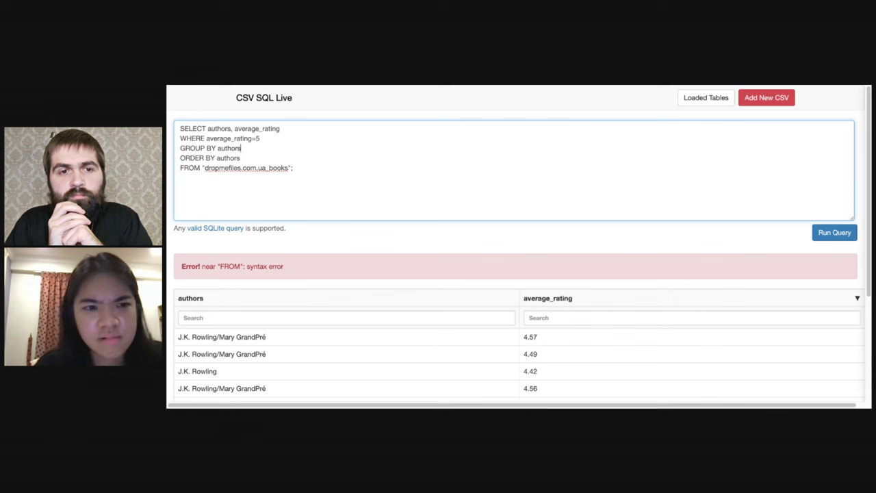
click(831, 233)
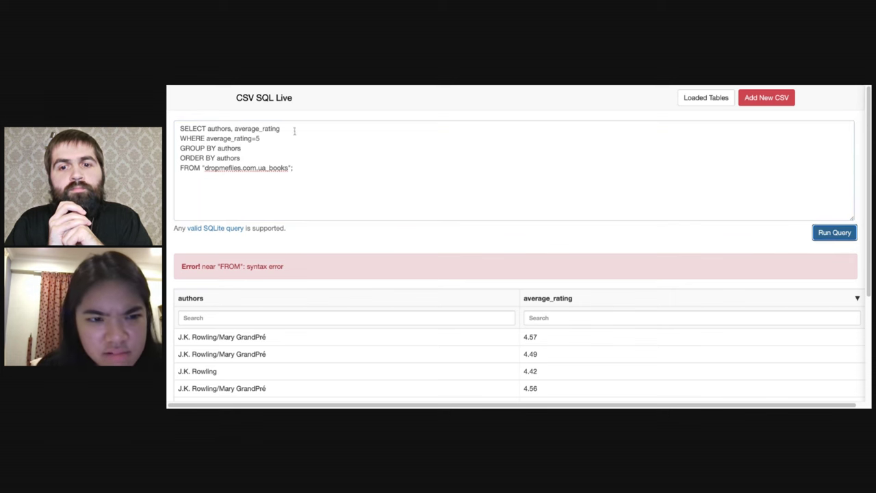
Step: Delete the GROUP BY and ORDER BY lines, rerun, then remove the WHERE average_rating=5 line
click(255, 151)
drag(248, 157, 171, 154)
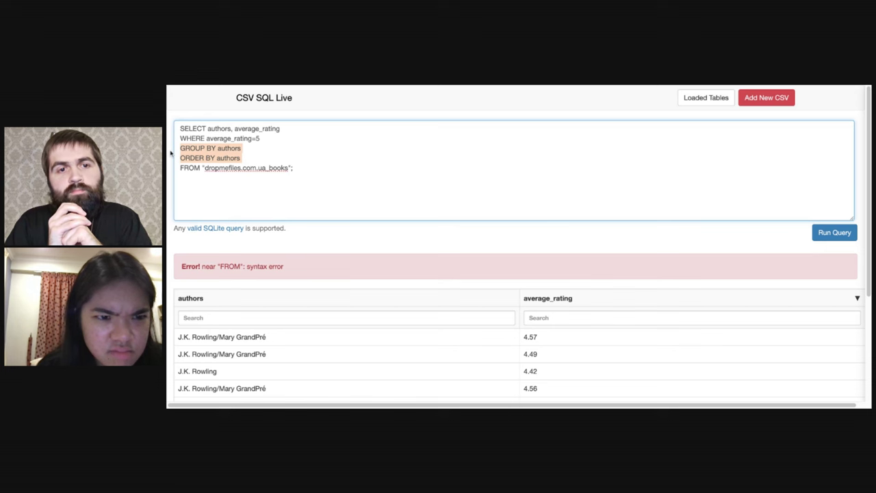
key(BackSpace)
key(BackSpace)
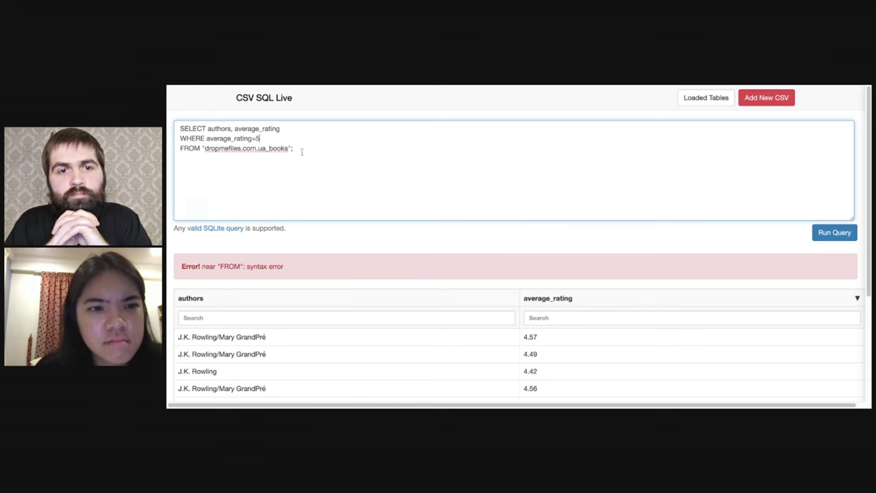
click(840, 233)
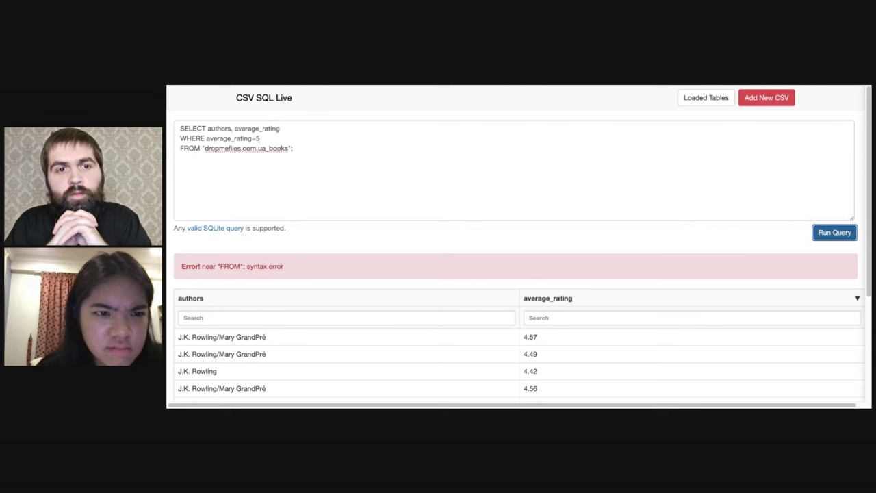
drag(262, 138, 180, 139)
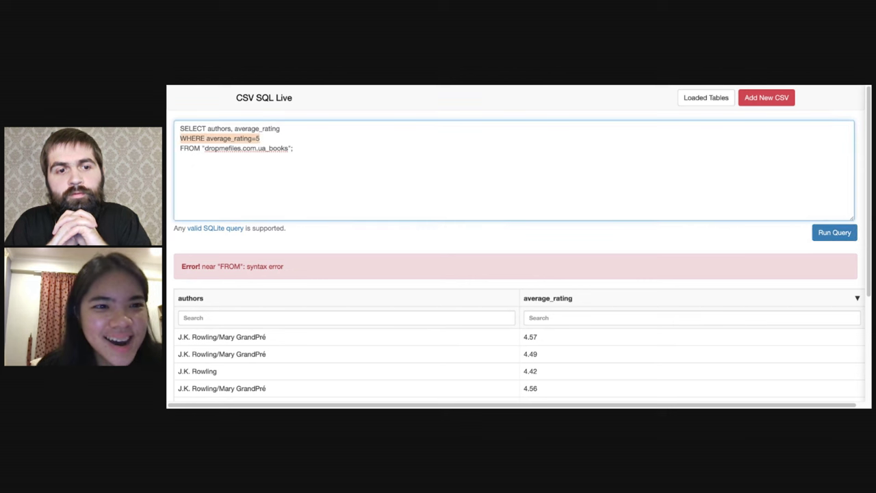
key(BackSpace)
key(BackSpace)
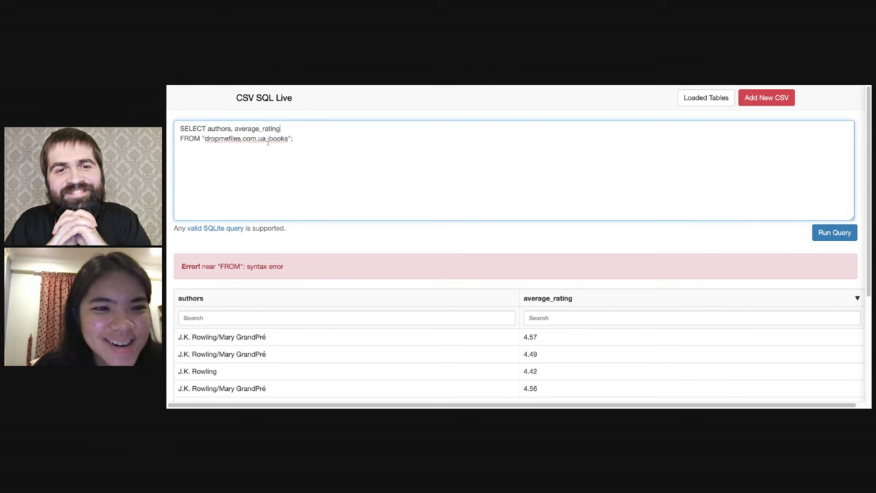
Step: Add WHERE average_rating=5 after the FROM line and run the query
click(291, 139)
key(Return)
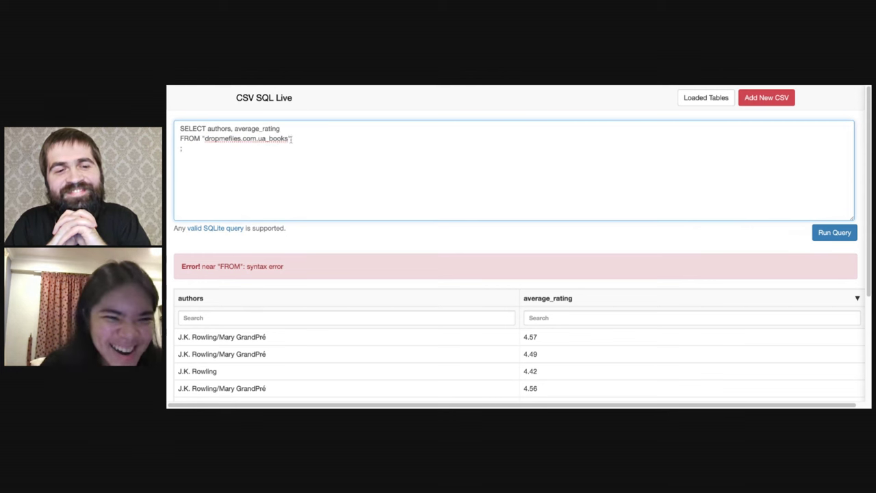
text(WHERE average_rating=5)
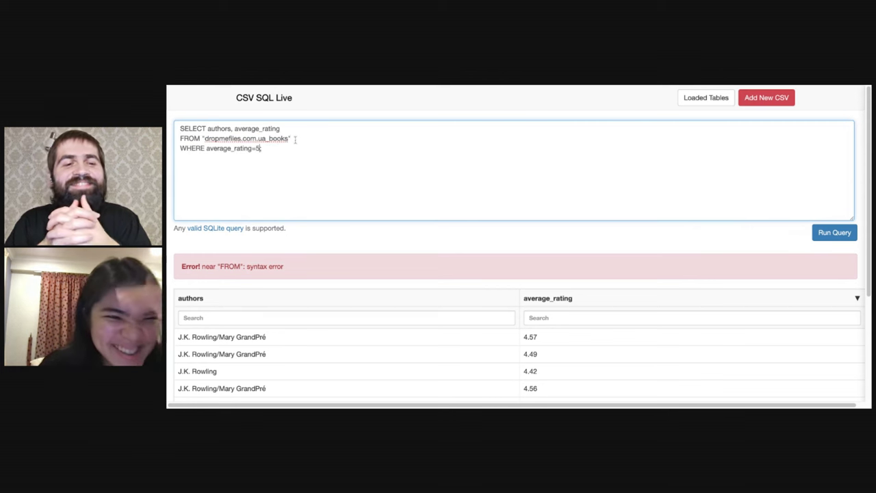
click(837, 234)
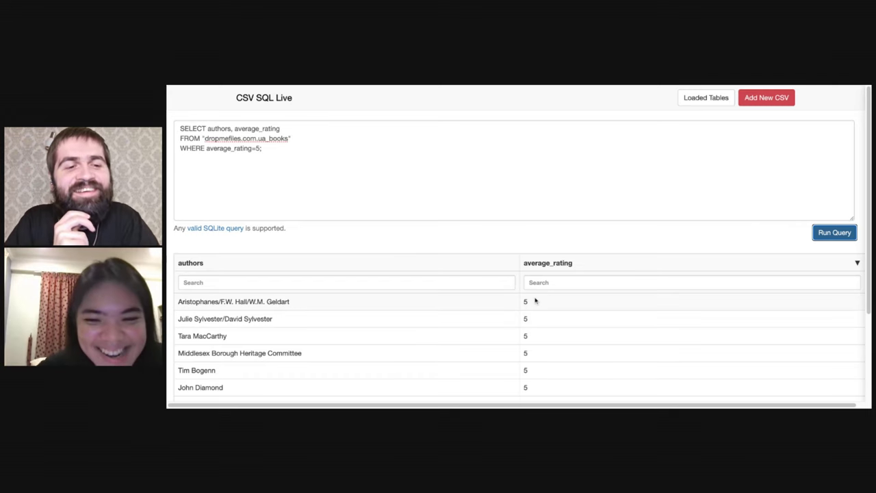
Step: Scroll through the rating-5 authors, then select the =5 part of the condition
scroll(534, 322, down, 3)
scroll(534, 332, down, 2)
scroll(533, 332, up, 4)
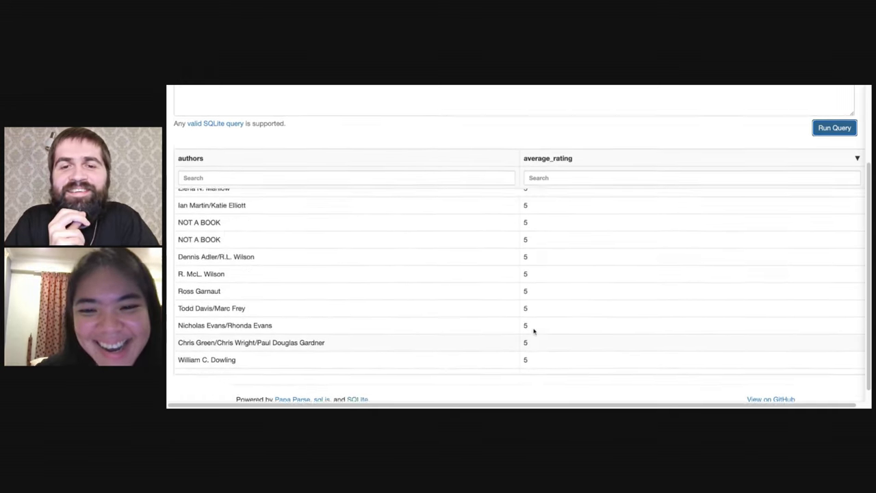
scroll(534, 331, up, 2)
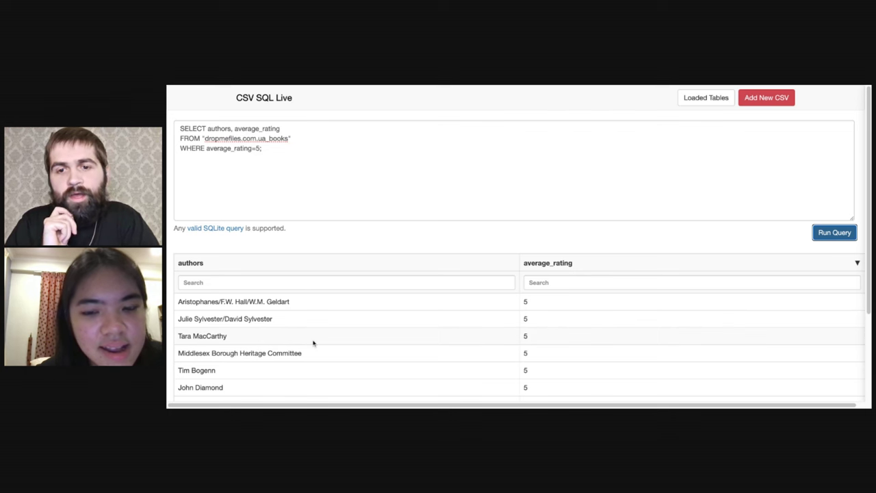
scroll(313, 342, down, 1)
scroll(313, 342, up, 1)
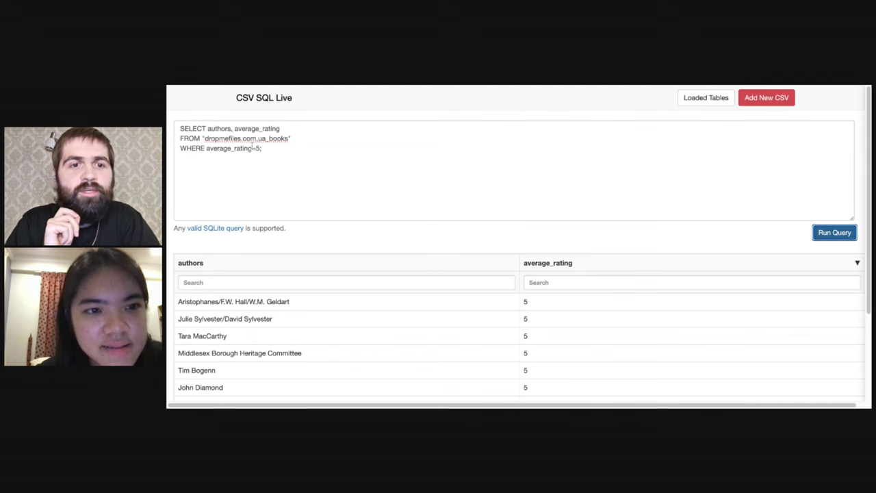
scroll(305, 333, down, 1)
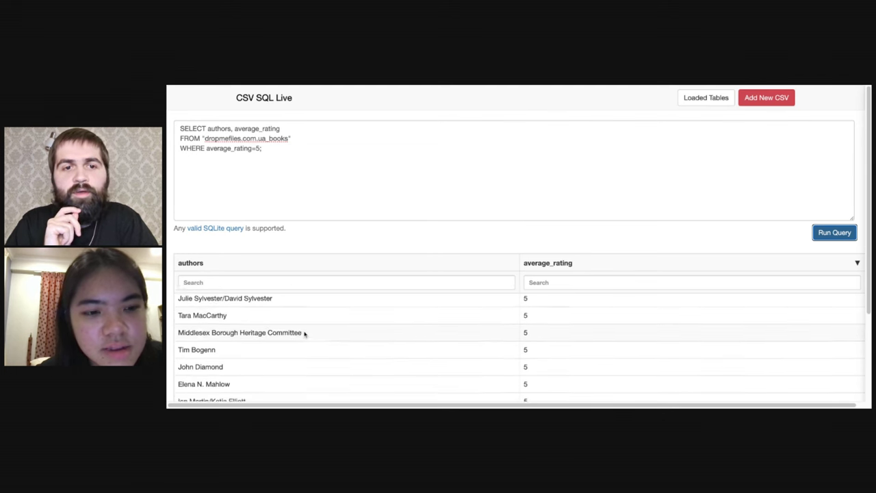
scroll(305, 333, down, 5)
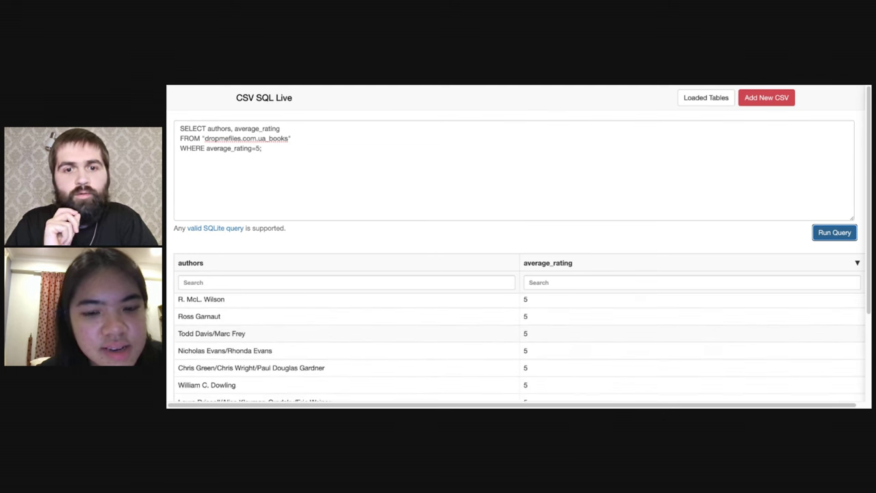
scroll(301, 315, up, 6)
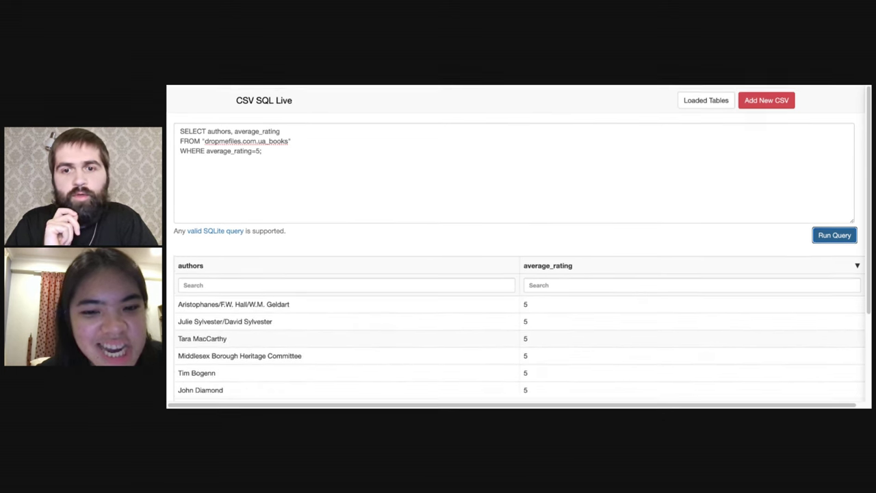
click(236, 128)
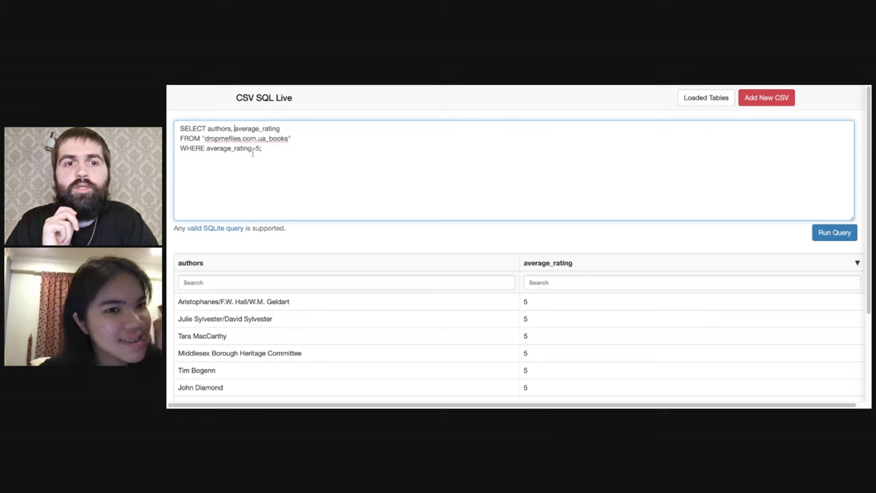
drag(260, 148, 227, 148)
Step: Remove the WHERE average_rating condition line from the query
click(227, 148)
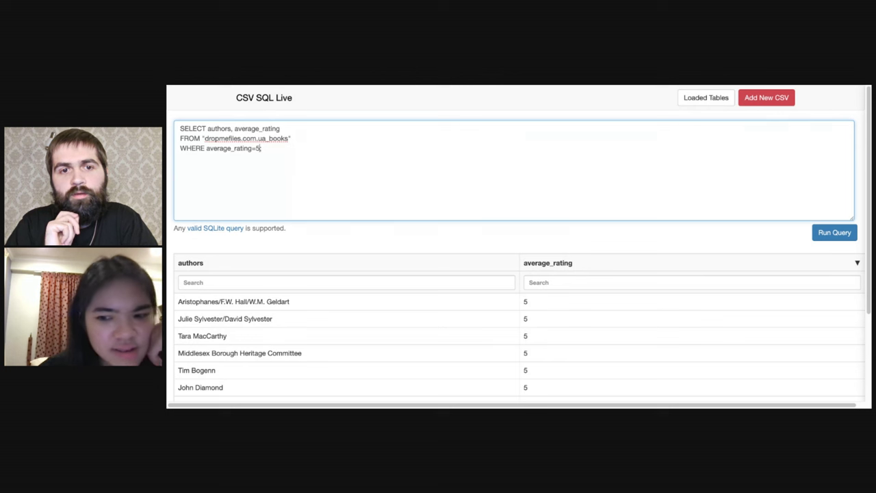
key(BackSpace)
key(BackSpace)
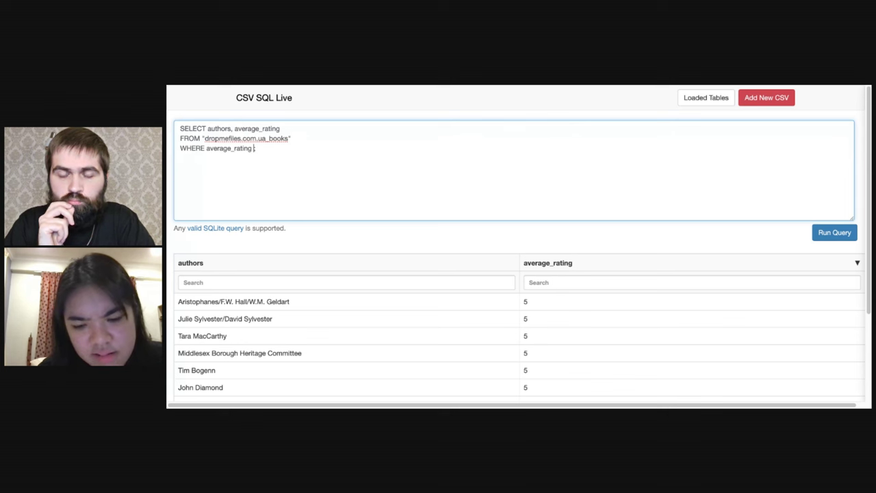
text(IN)
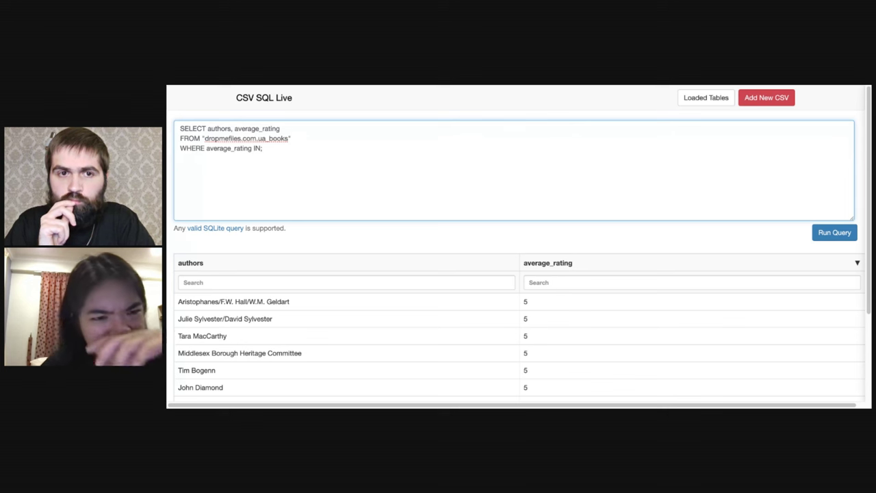
key(BackSpace)
key(BackSpace)
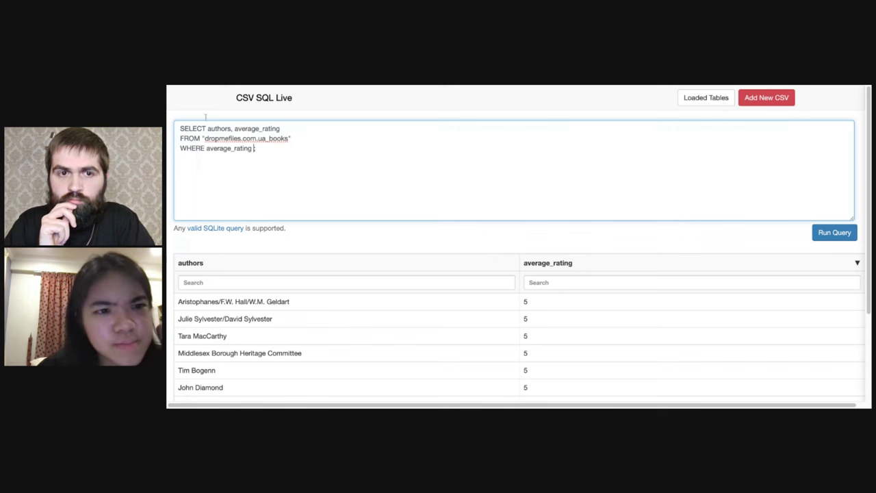
drag(258, 149, 167, 151)
key(BackSpace)
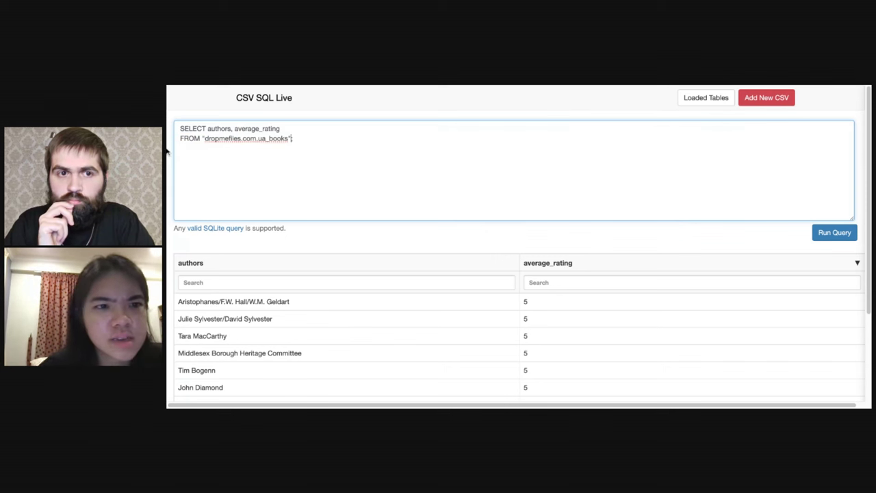
Step: Wrap average_rating in MAX() and run it, getting one author rated 5
click(234, 128)
text(MAX()
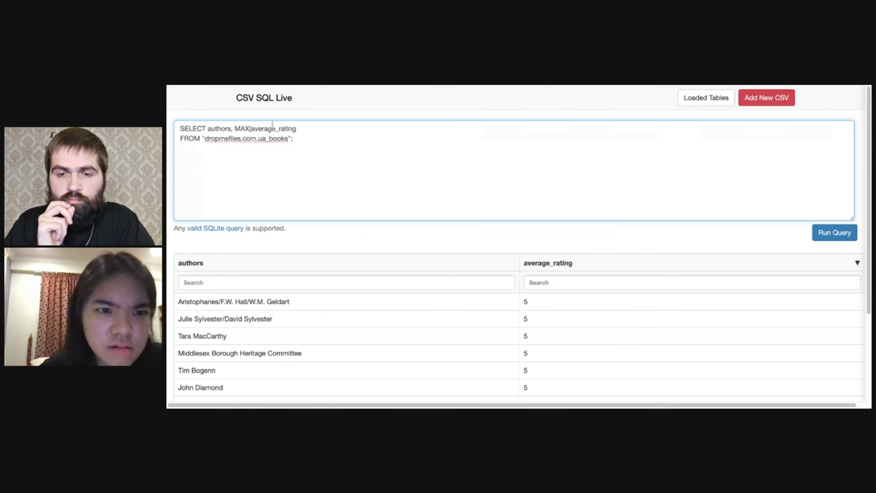
click(823, 234)
scroll(303, 282, down, 3)
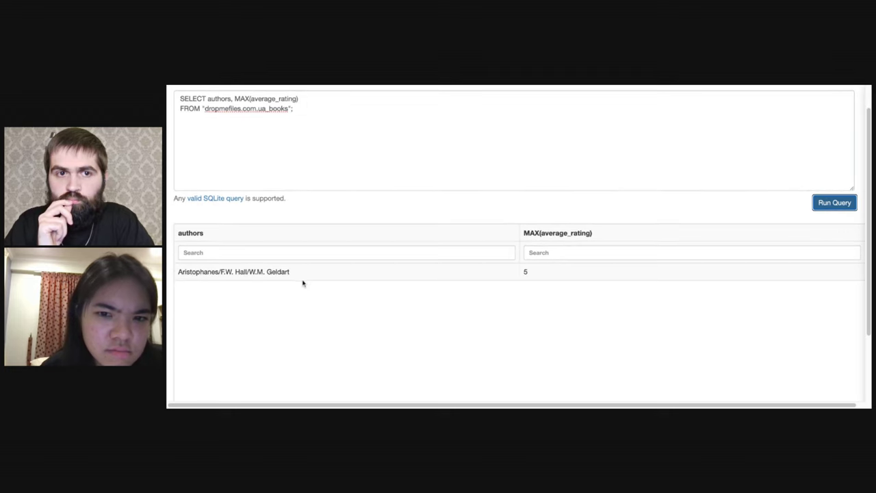
scroll(303, 281, up, 3)
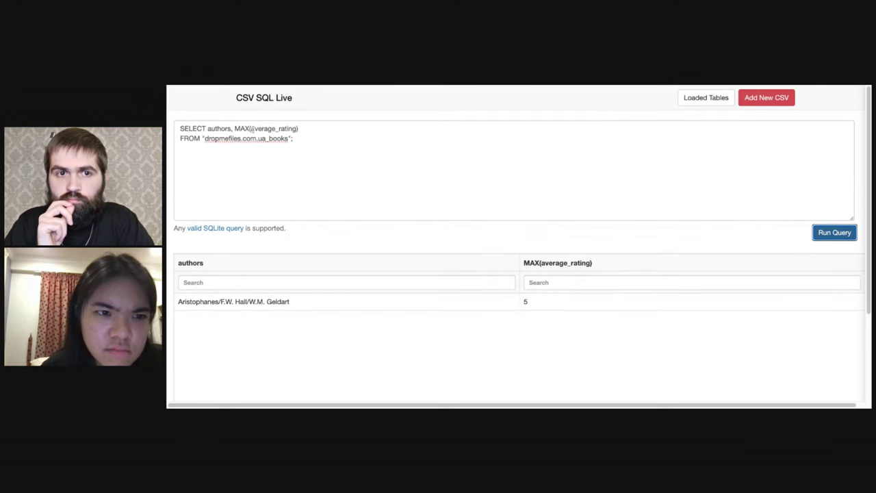
Step: Delete MAX so the SELECT line reads authors, average_rating again
click(252, 128)
double_click(250, 128)
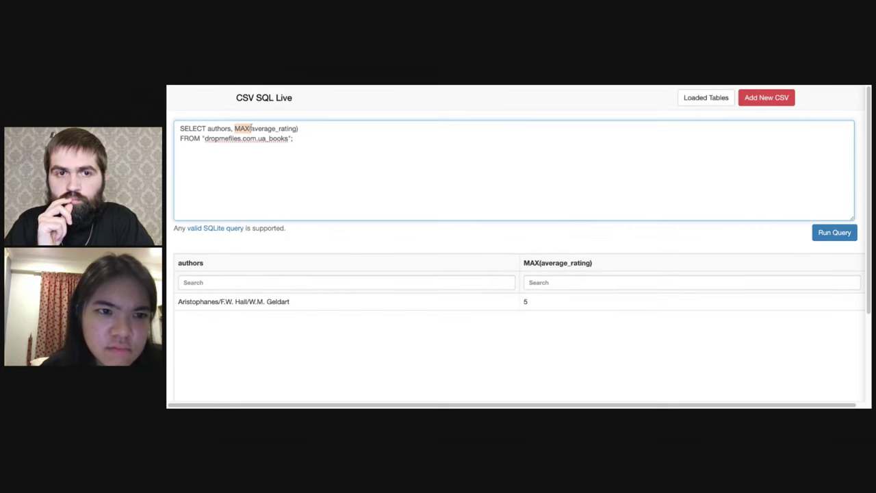
key(BackSpace)
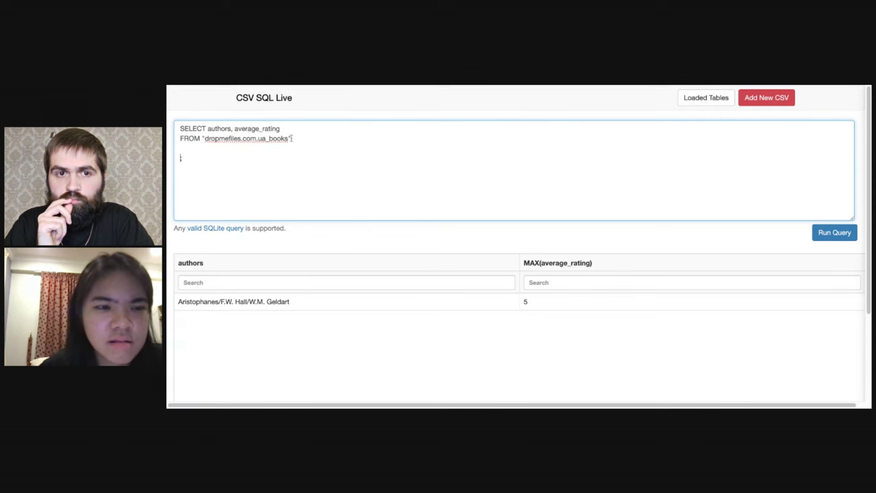
Step: Add a WHERE average_rating IN line starting a SELECT authors, average_rating subquery
click(183, 146)
text(W)
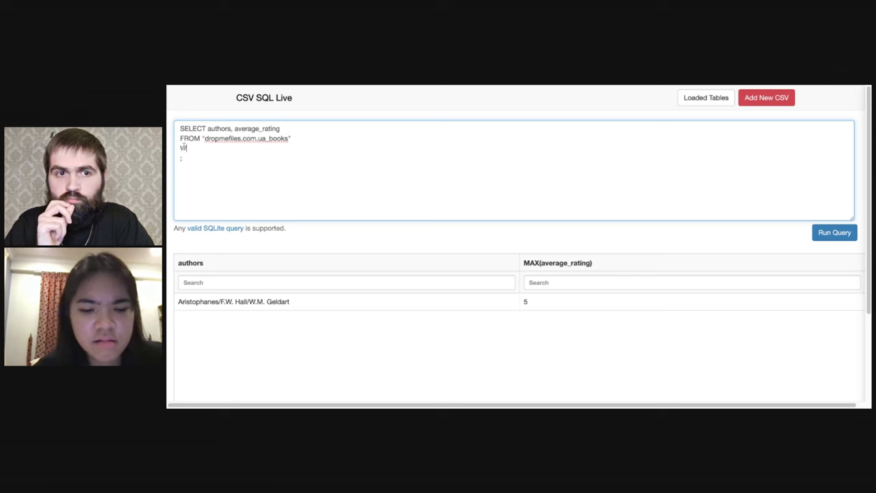
text(HERE a)
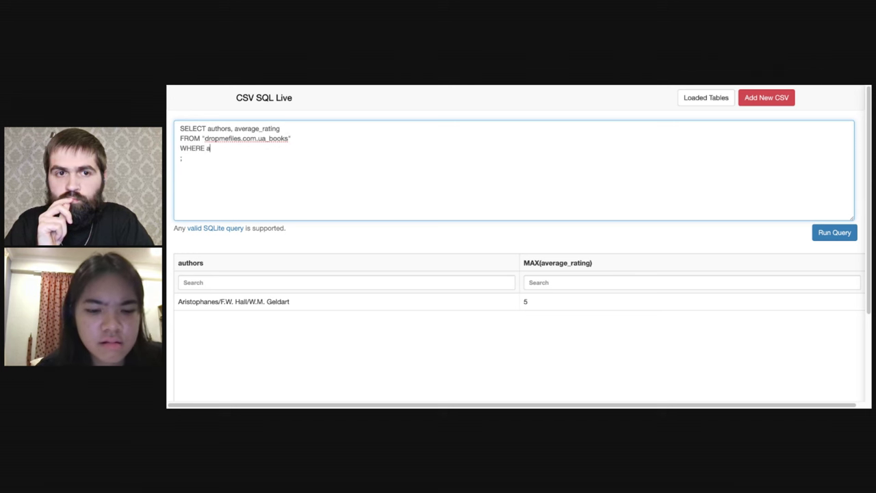
text(verage)
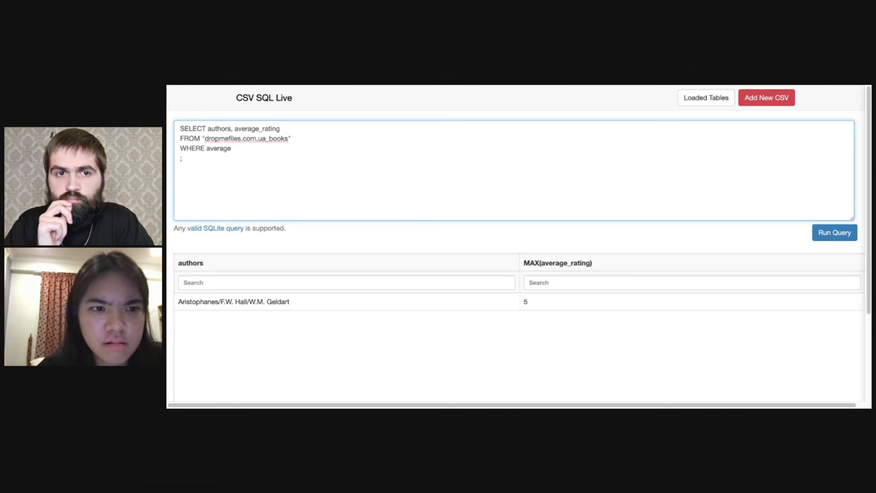
text(_rating)
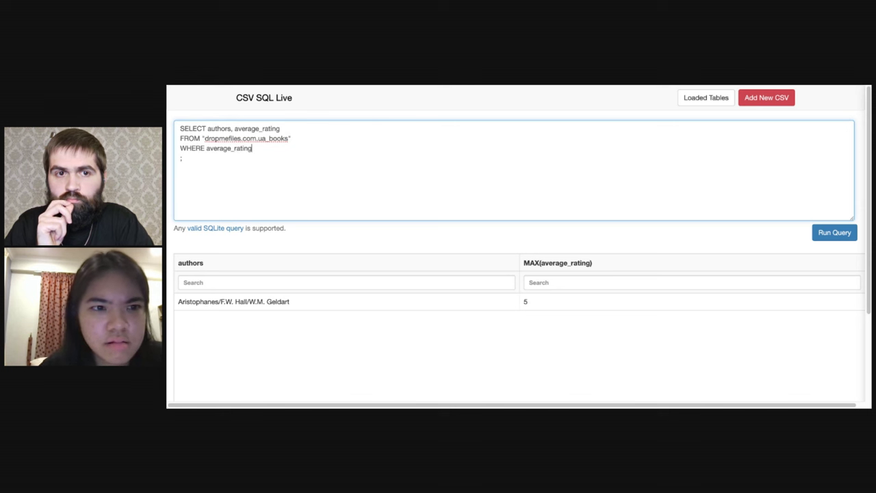
text( IN)
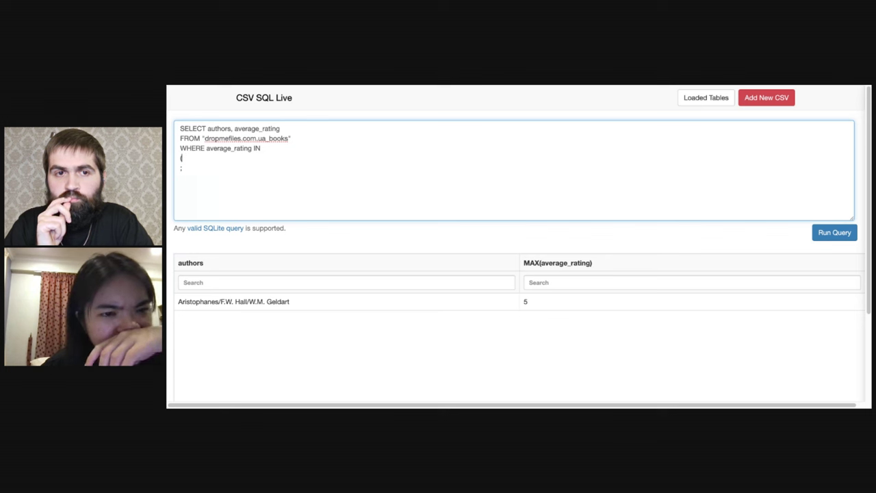
text(SEL)
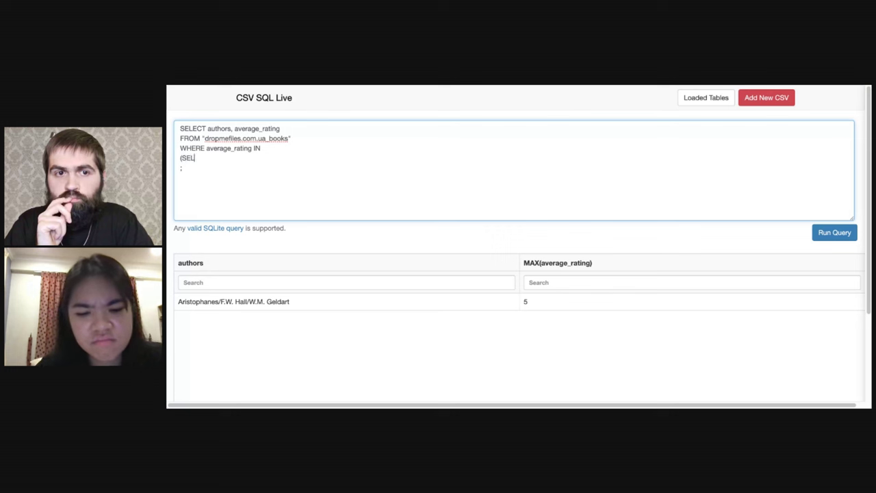
text(ECT)
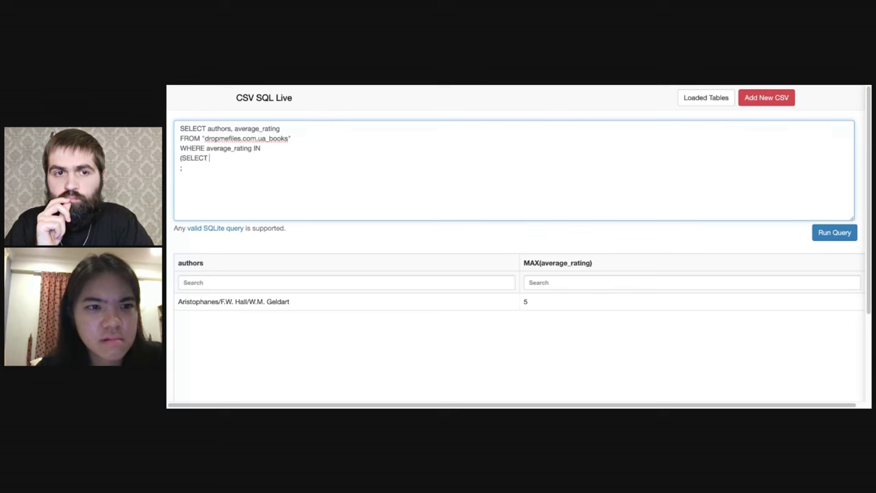
text( authors)
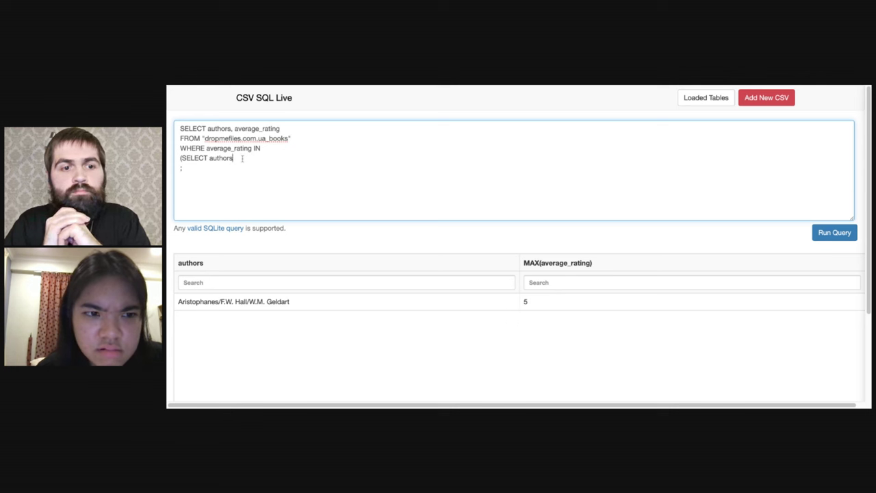
double_click(238, 159)
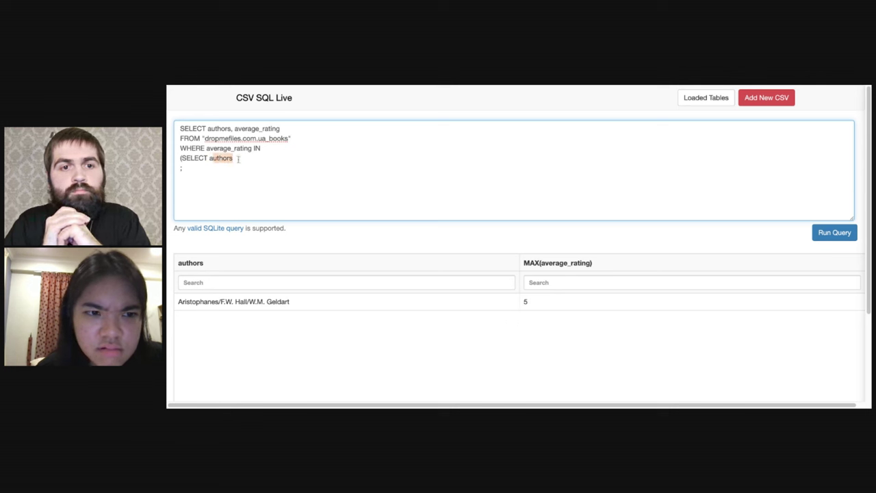
click(238, 158)
text(, average)
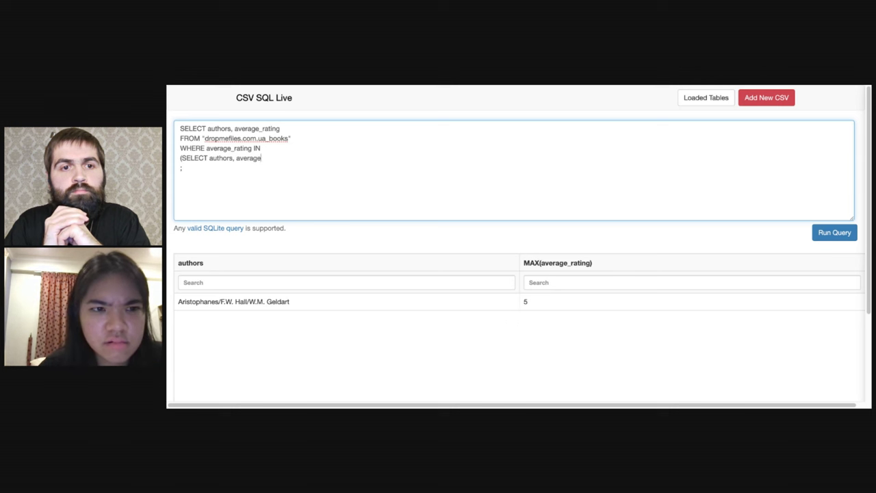
text(_ratin)
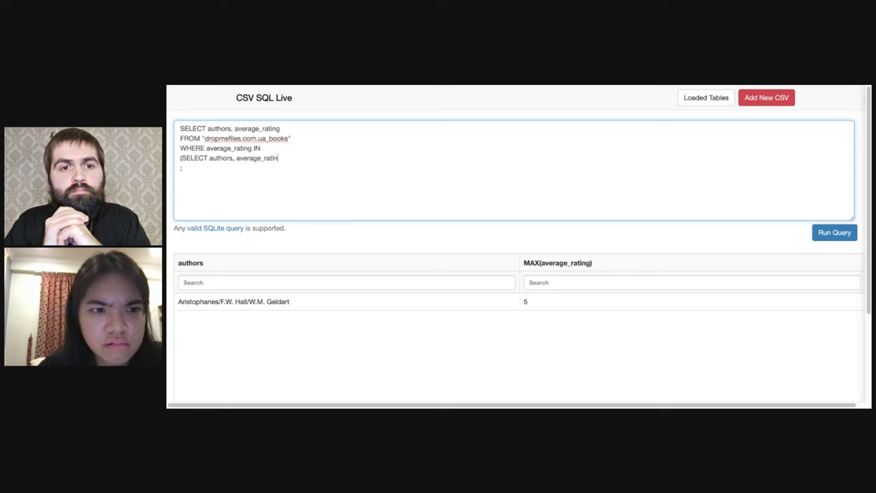
text(g)
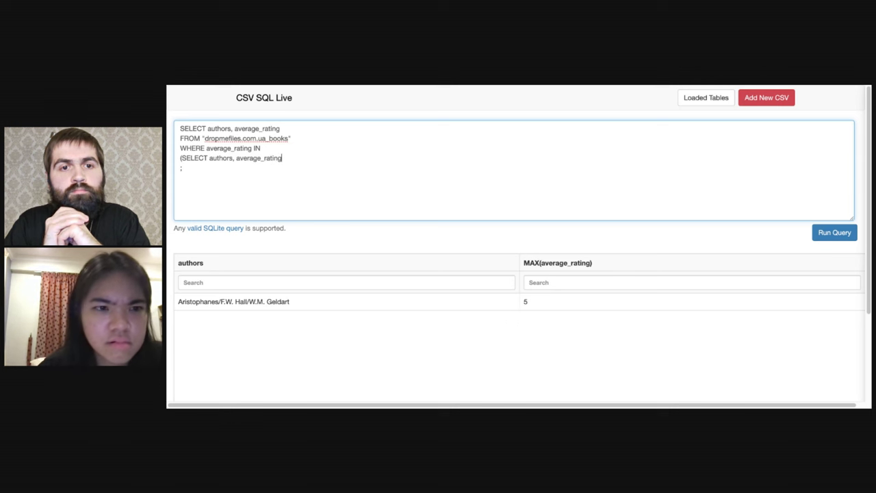
Step: Complete the subquery as SELECT MAX(average_rating) FROM the books table and run it
triple_click(299, 137)
key(ctrl+c)
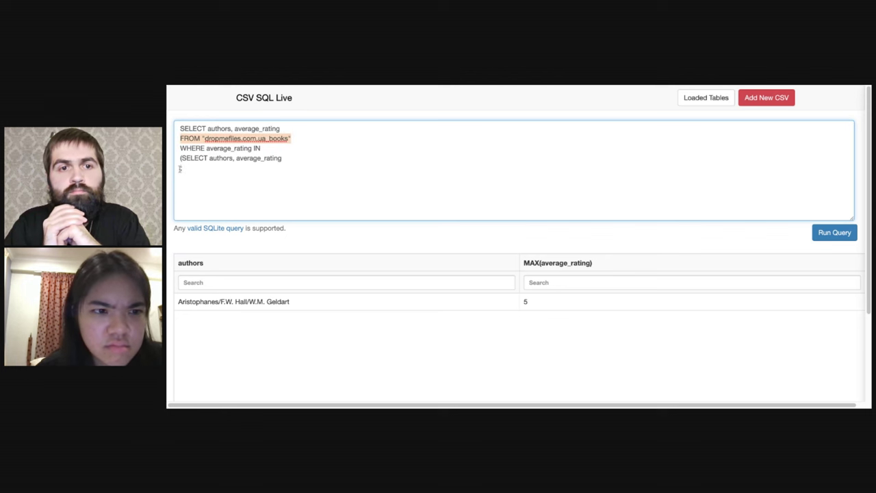
click(181, 168)
key(ctrl+v)
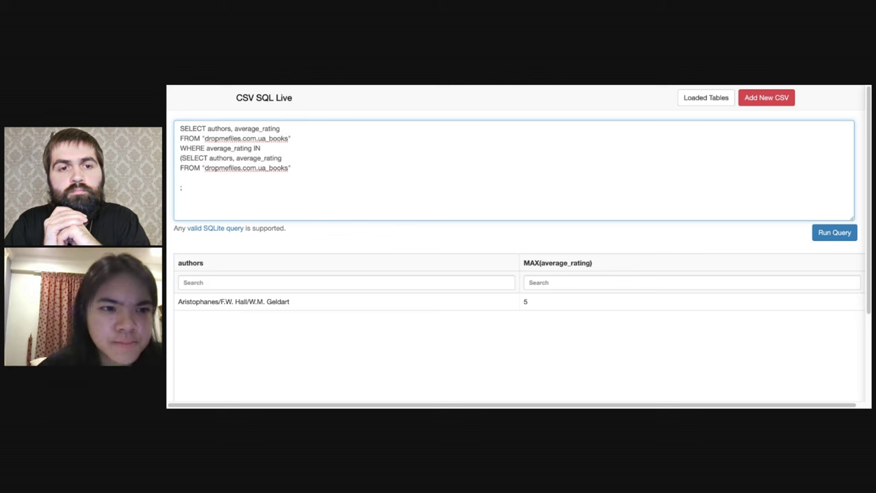
click(249, 178)
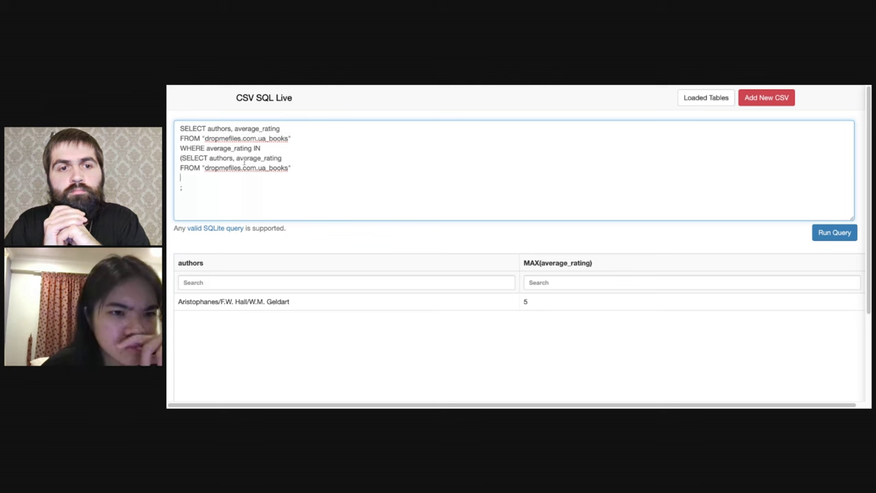
drag(236, 158, 209, 158)
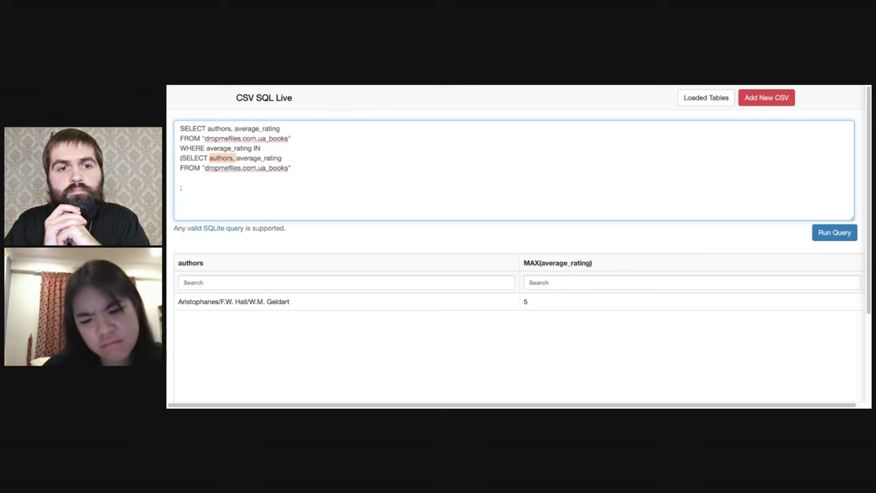
text(MAX()
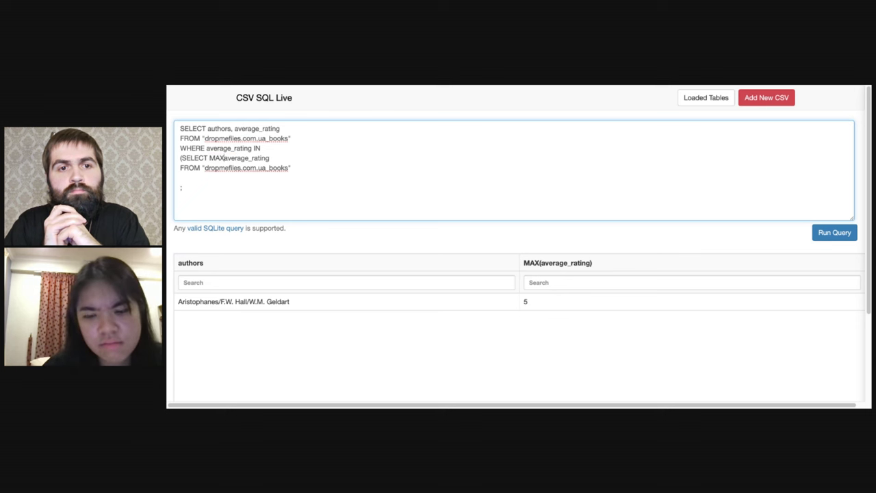
text())
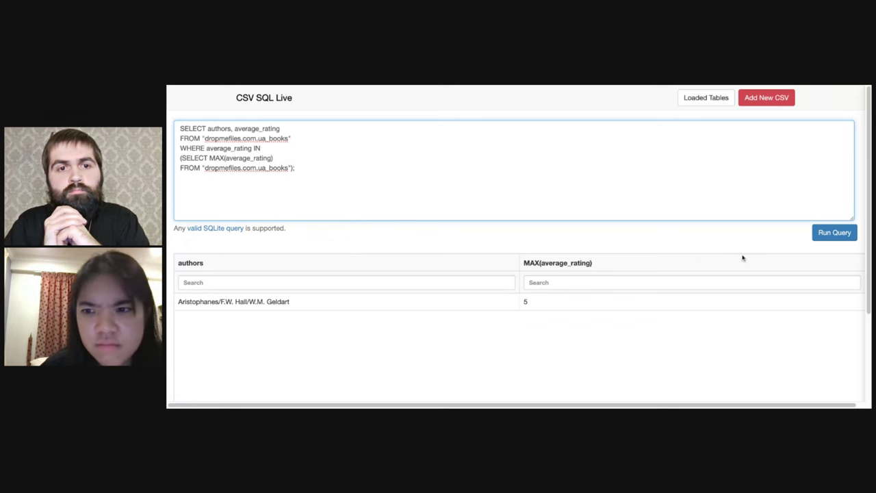
click(819, 237)
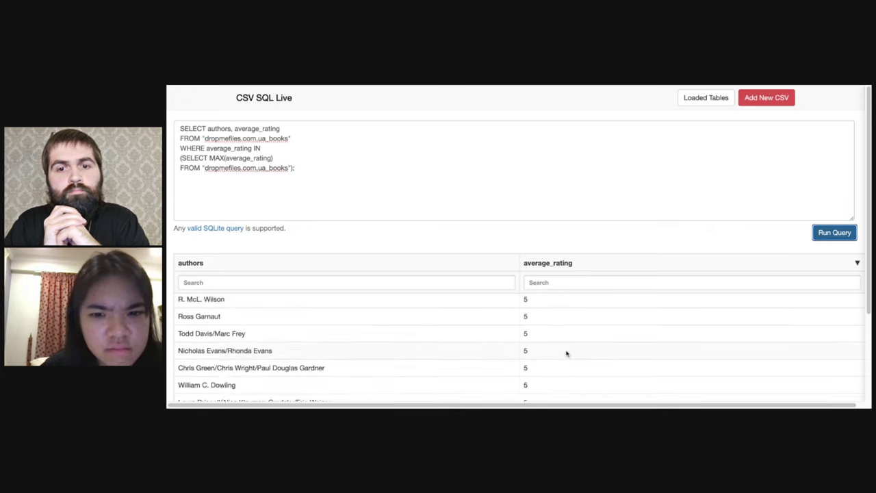
scroll(565, 351, down, 4)
scroll(559, 284, up, 3)
scroll(560, 284, up, 1)
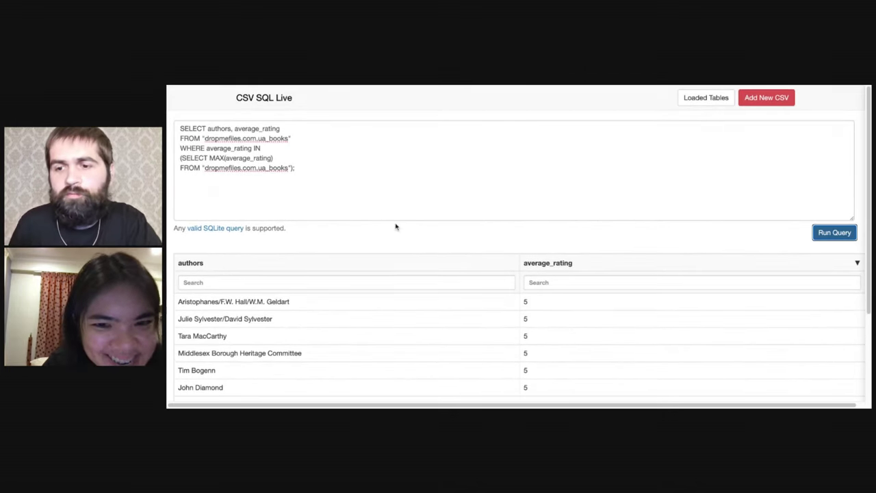
click(293, 168)
text(;)
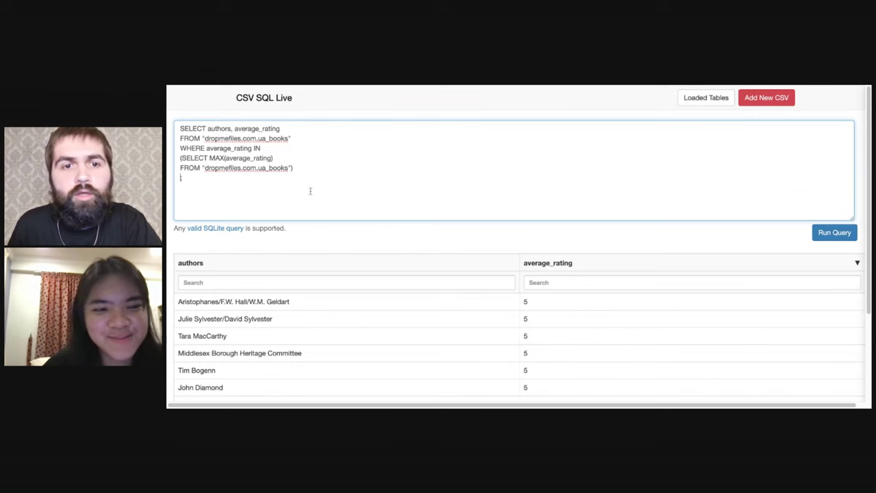
text(GRO)
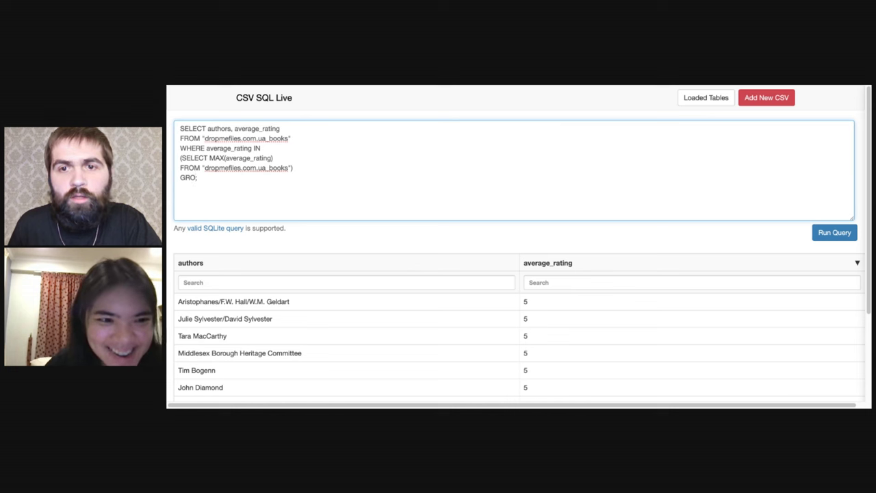
key(BackSpace)
key(BackSpace)
key(BackSpace)
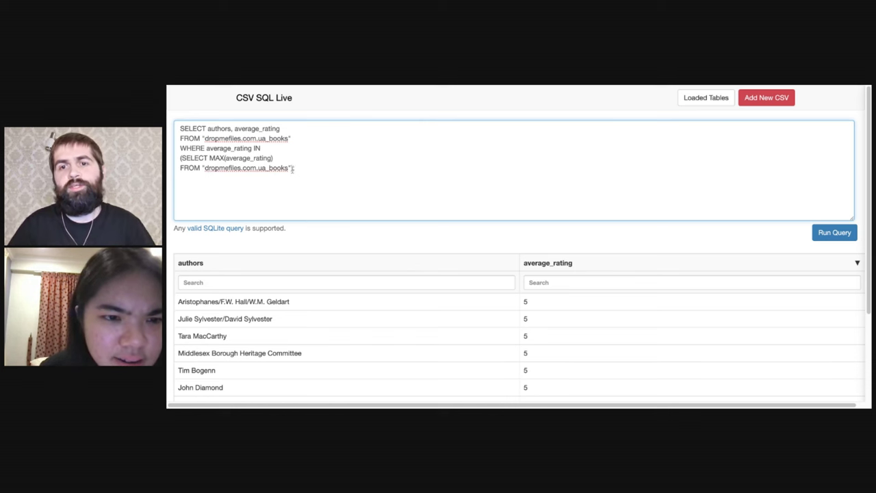
drag(293, 168, 215, 129)
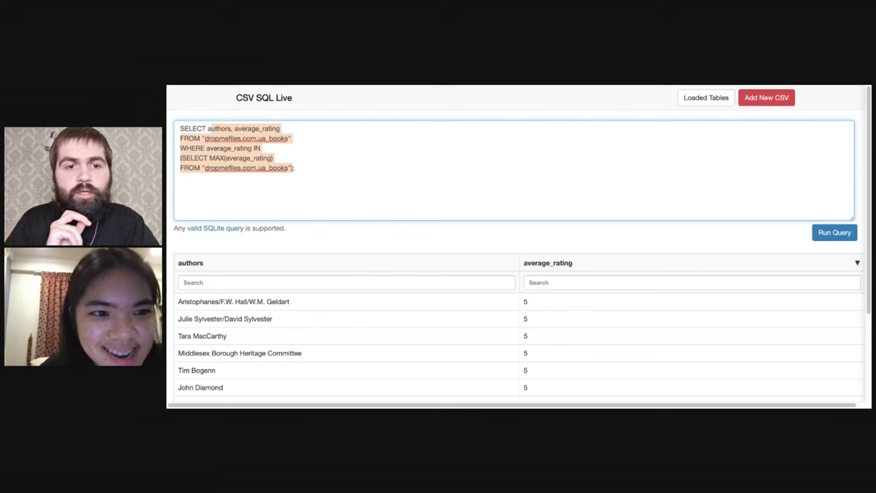
key(shift+Left)
key(shift+Left)
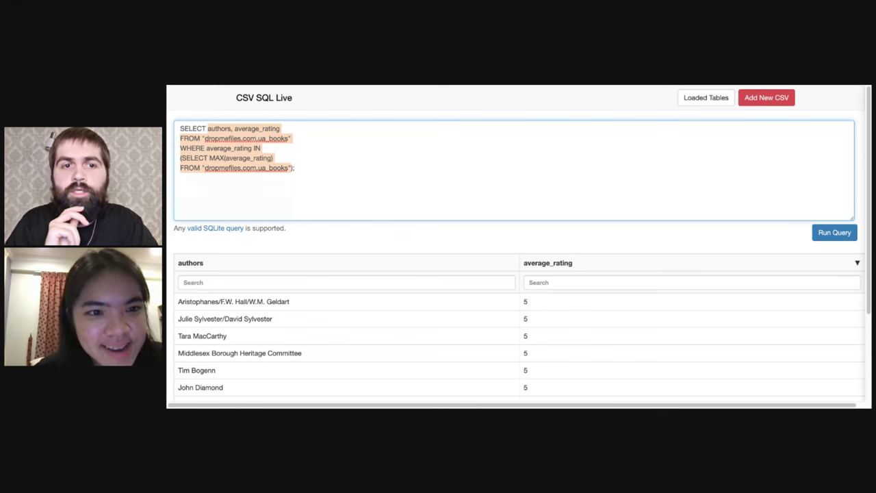
click(290, 164)
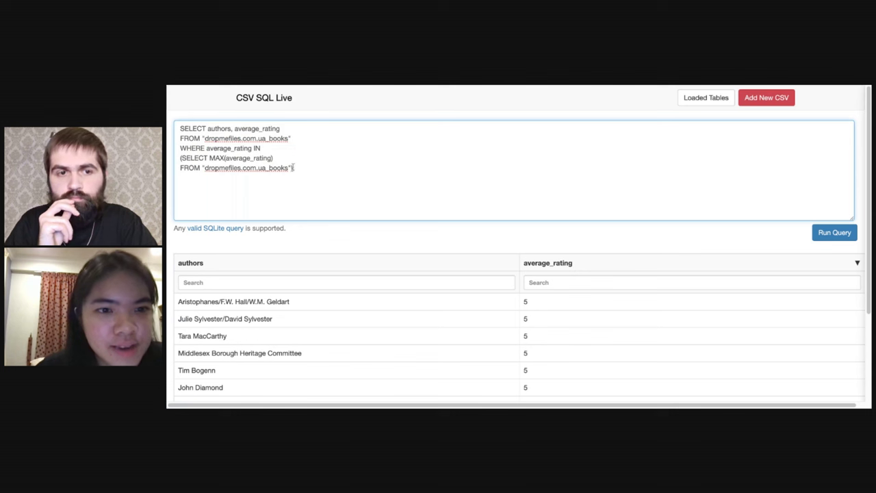
key(shift+Up)
key(shift+Up)
key(shift+Up)
key(shift+Up)
key(shift+Up)
key(shift+Right)
key(shift+Right)
key(shift+Right)
key(shift+Right)
key(shift+Right)
key(shift+Right)
key(shift+Right)
key(shift+Right)
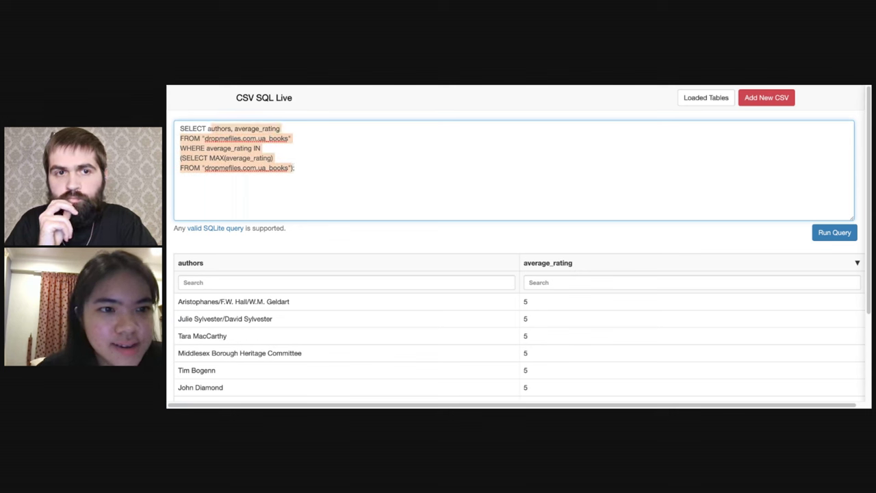
key(Left)
key(shift+End)
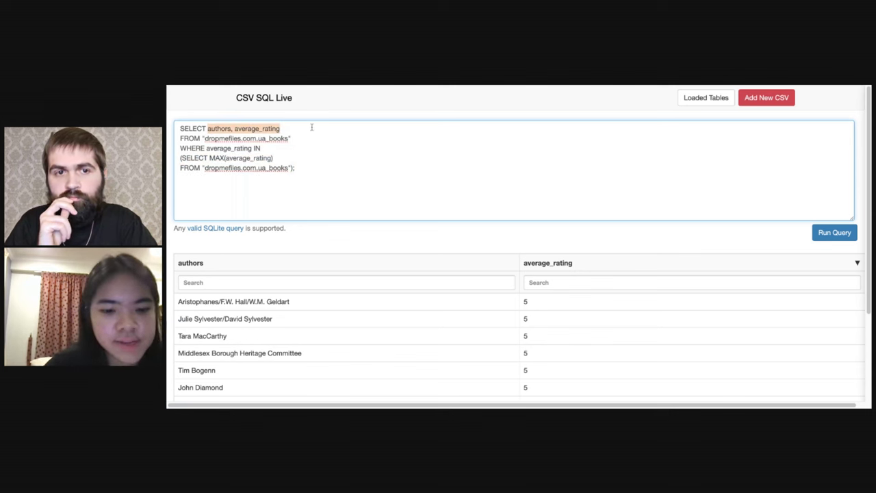
scroll(463, 209, down, 4)
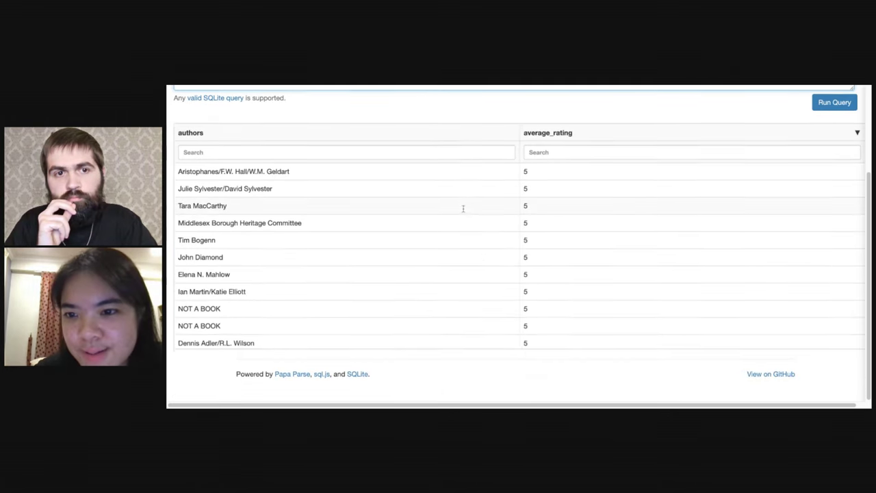
scroll(472, 260, up, 4)
scroll(473, 260, down, 1)
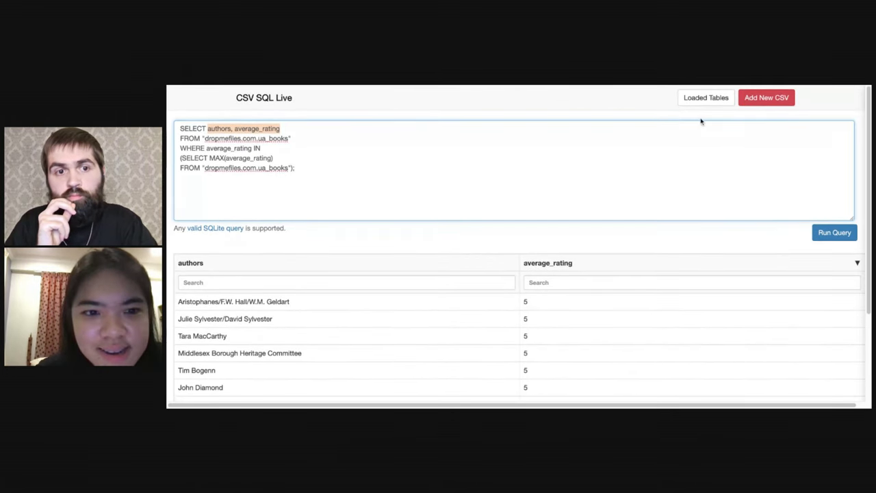
click(703, 100)
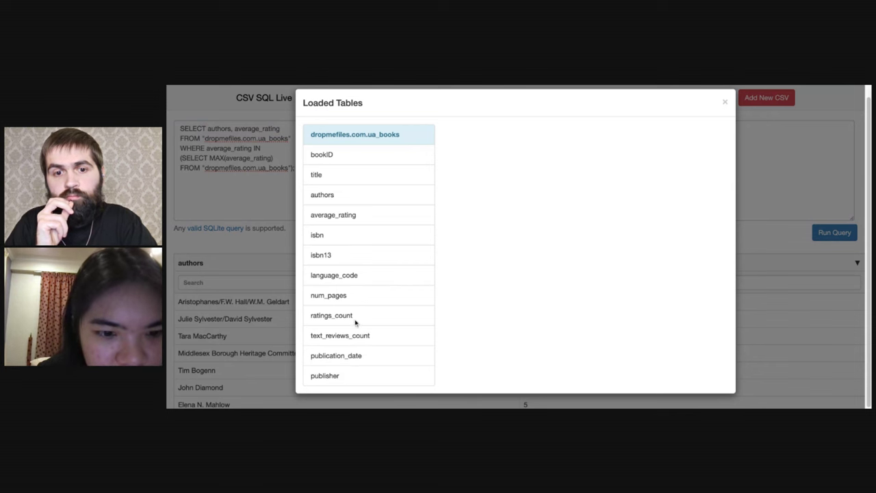
double_click(347, 376)
key(ctrl+c)
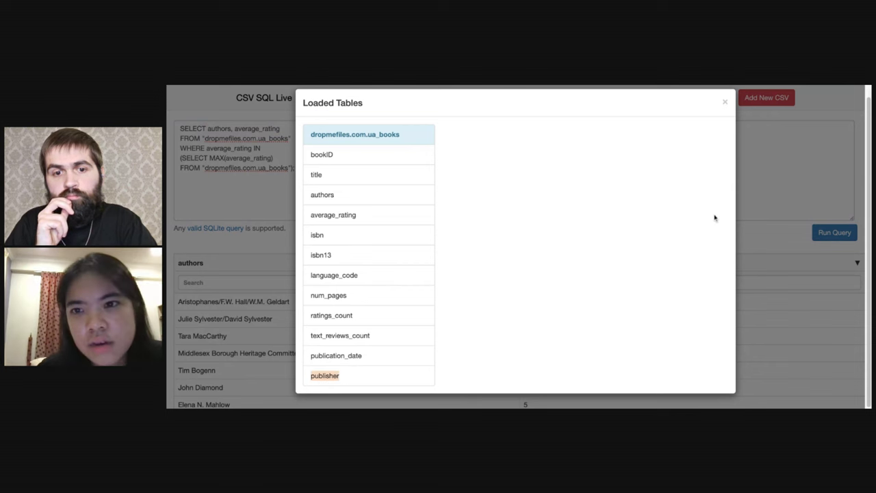
click(723, 101)
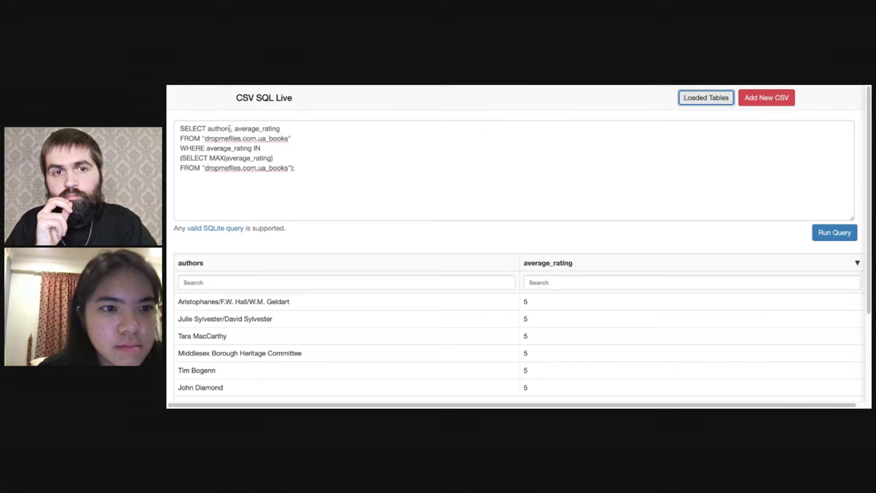
Step: Change the first line to SELECT publisher, COUNT(authors) as number_of_authors
drag(207, 129, 284, 128)
key(ctrl+v)
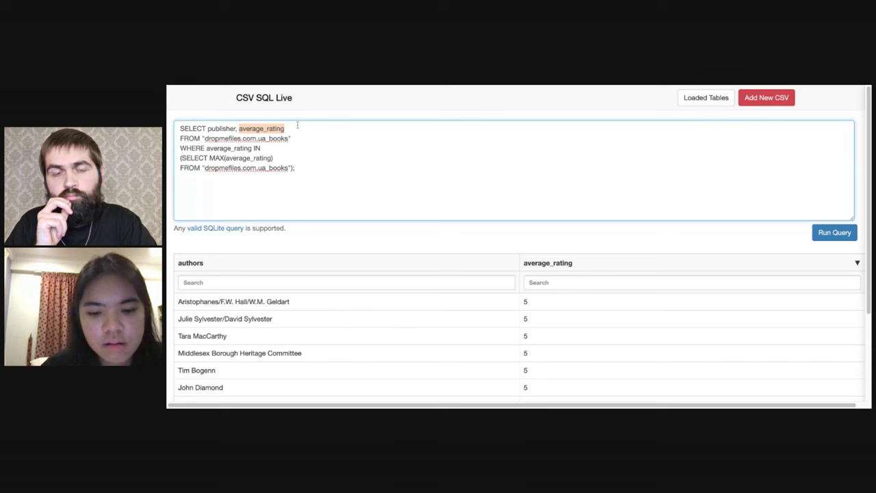
text(COU)
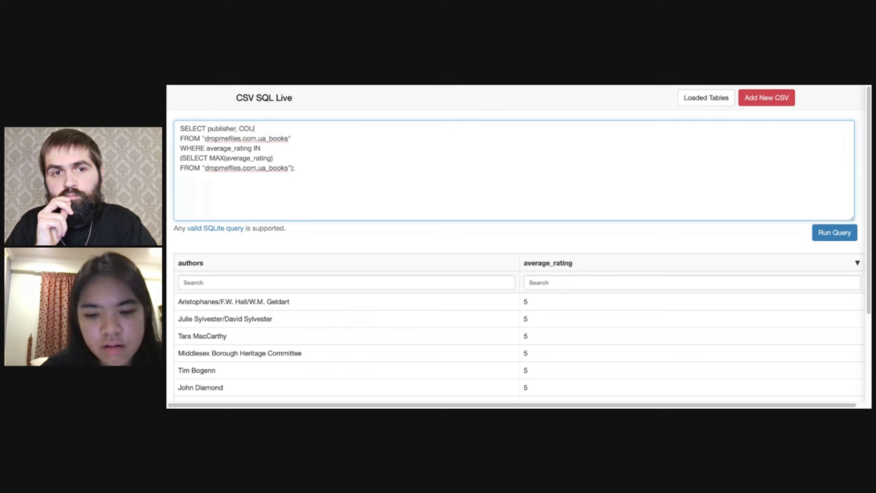
text(NT(authors)
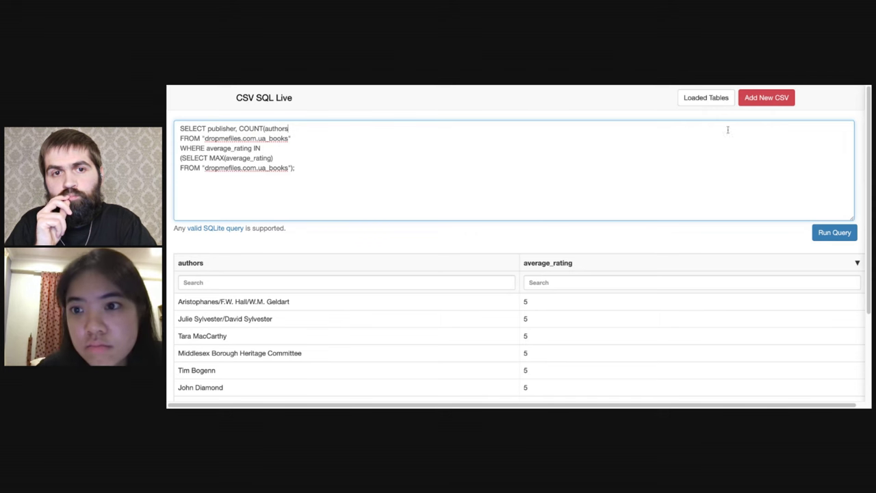
click(710, 98)
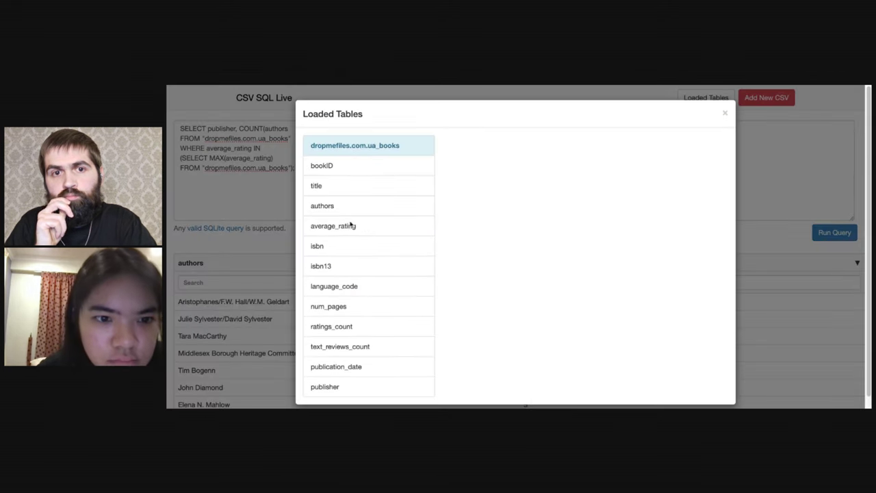
click(267, 203)
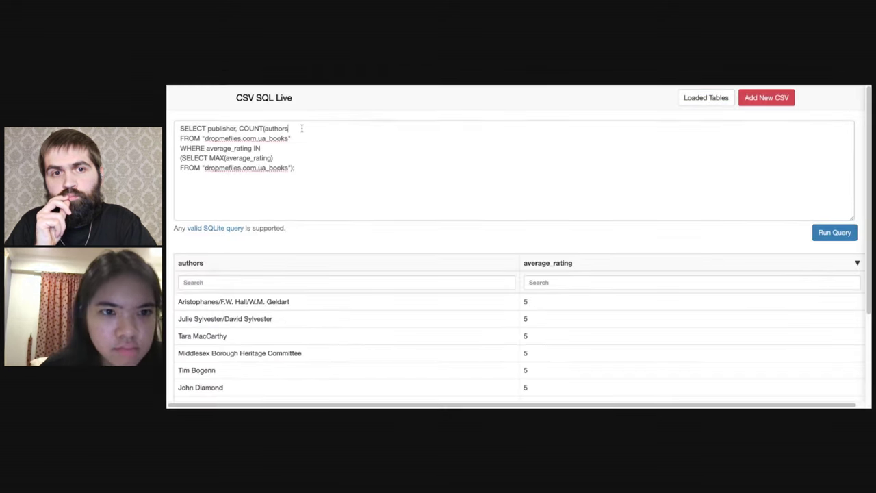
click(301, 128)
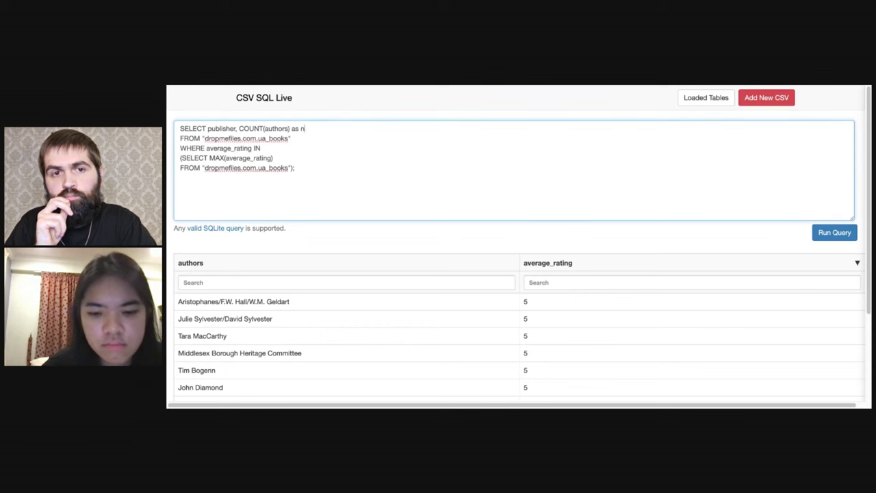
text(umber_of_authors)
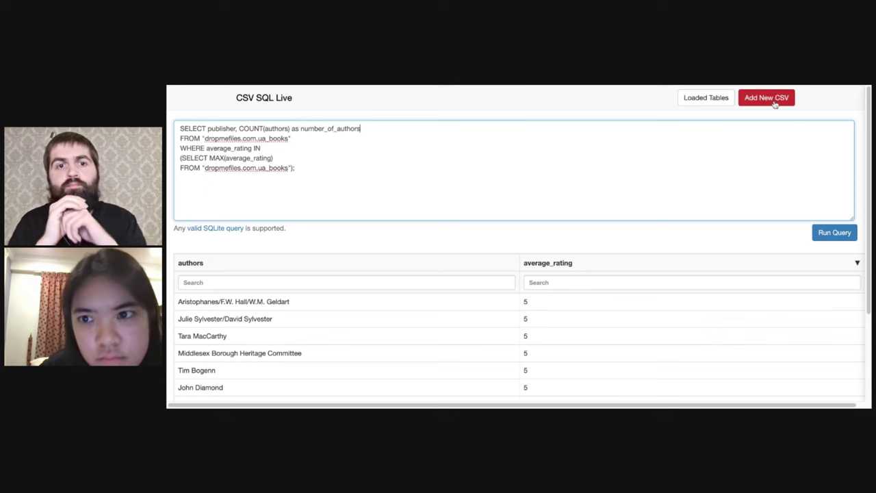
Step: Delete the WHERE subquery lines and run, returning Edimat Libros with 11123
click(706, 98)
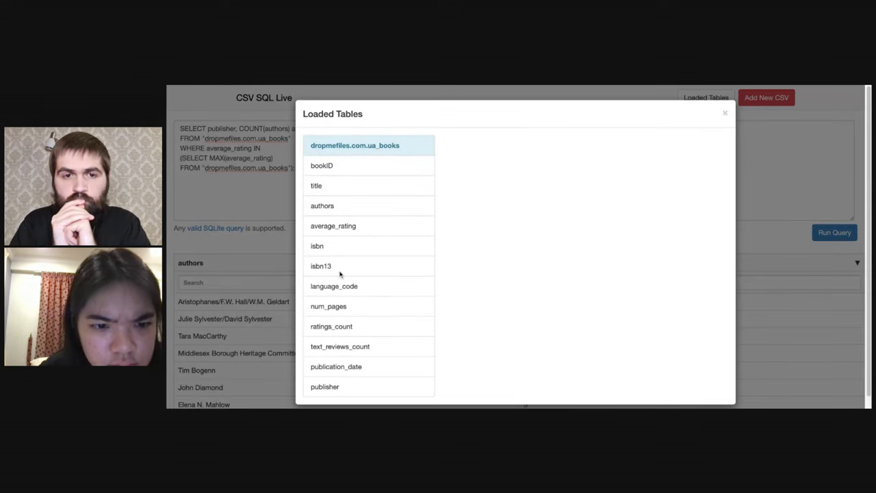
click(257, 187)
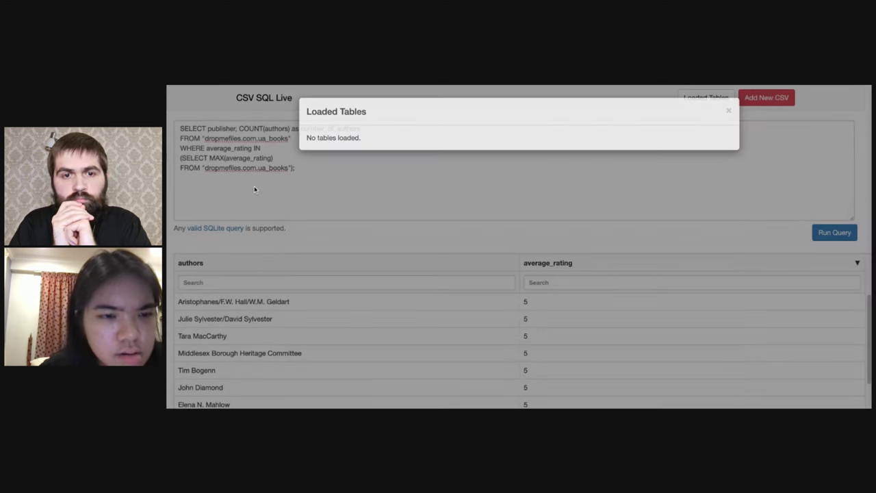
click(248, 138)
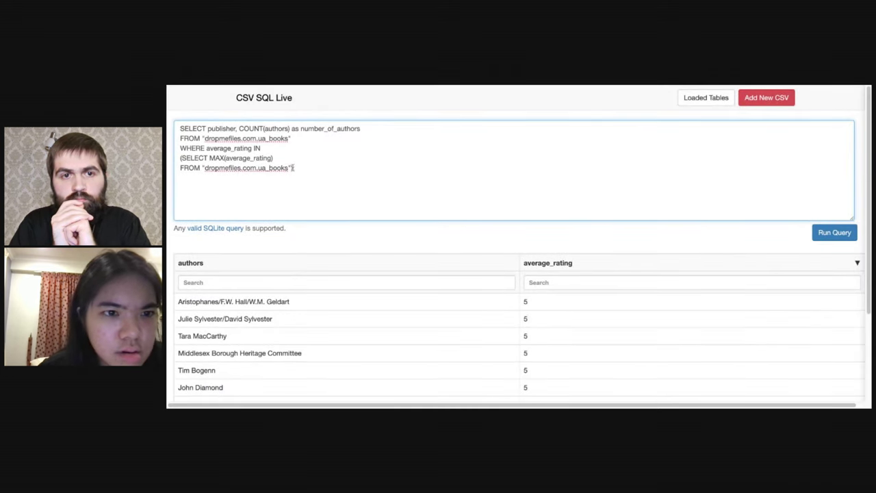
drag(293, 168, 180, 148)
key(BackSpace)
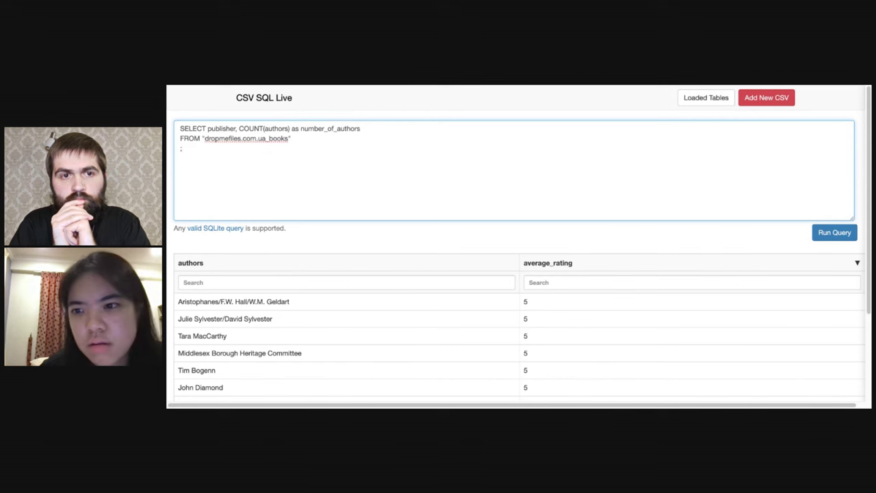
click(835, 234)
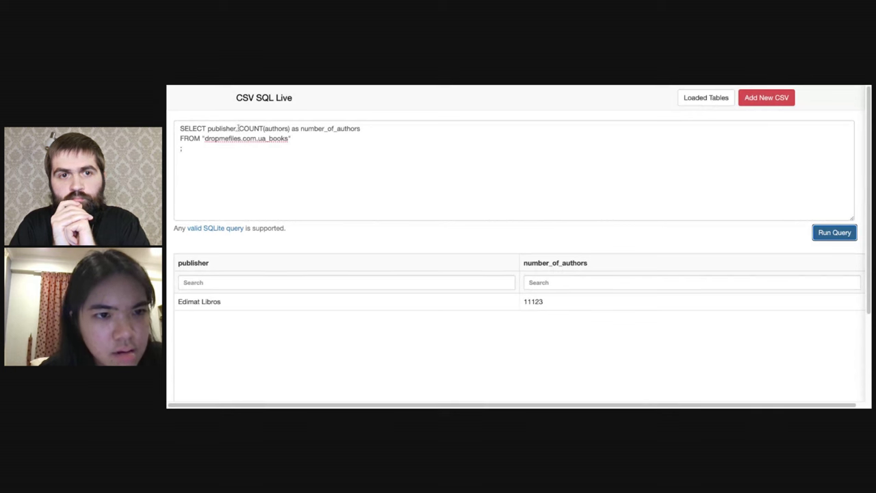
Step: Replace the count and its alias with plain authors and run the query
drag(238, 128, 291, 129)
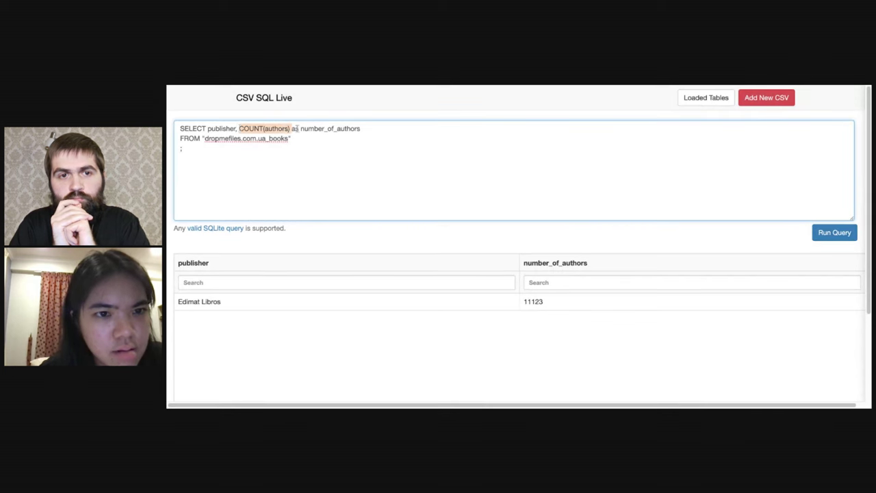
drag(368, 129, 238, 128)
text(auth)
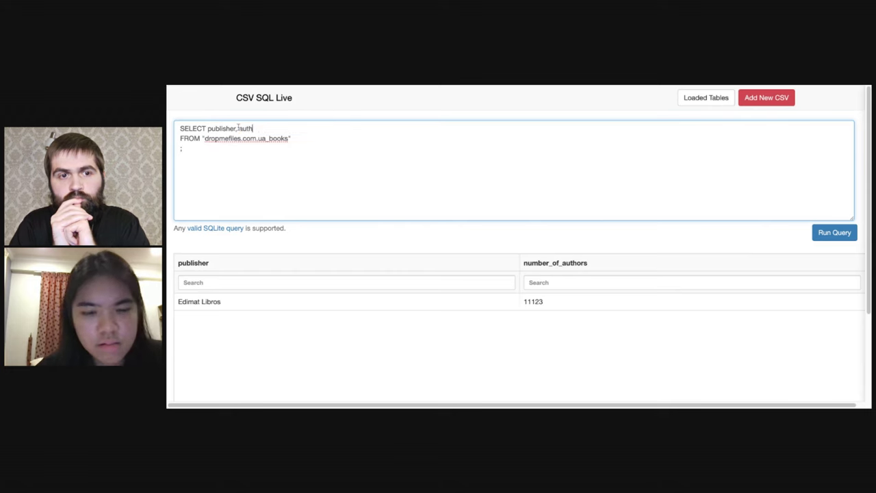
text(ors)
click(833, 232)
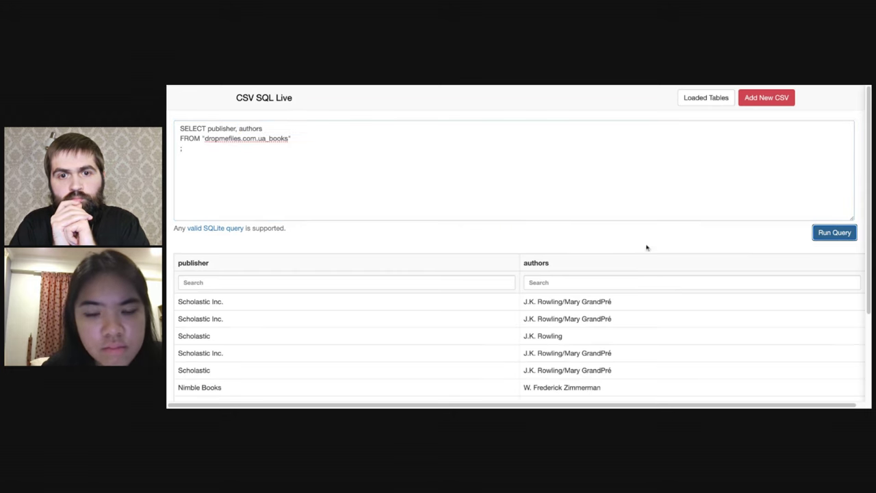
scroll(609, 332, down, 5)
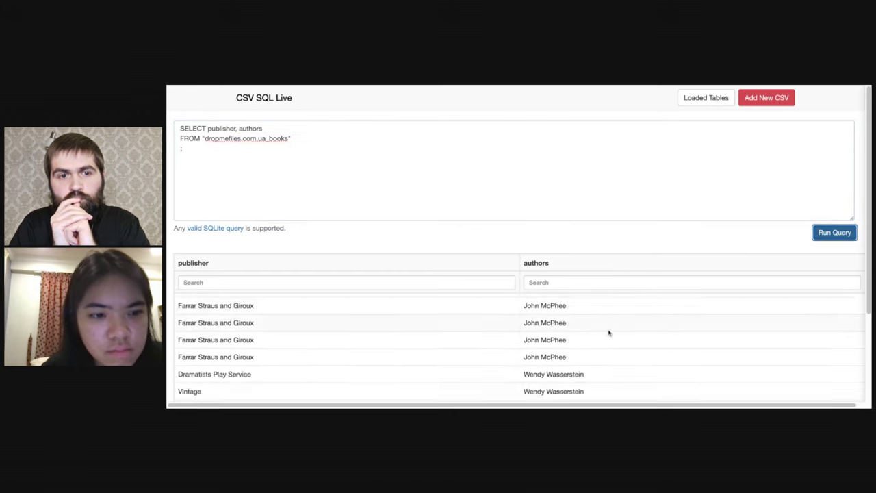
Step: Run a bare COUNT authors query with publisher removed
click(262, 129)
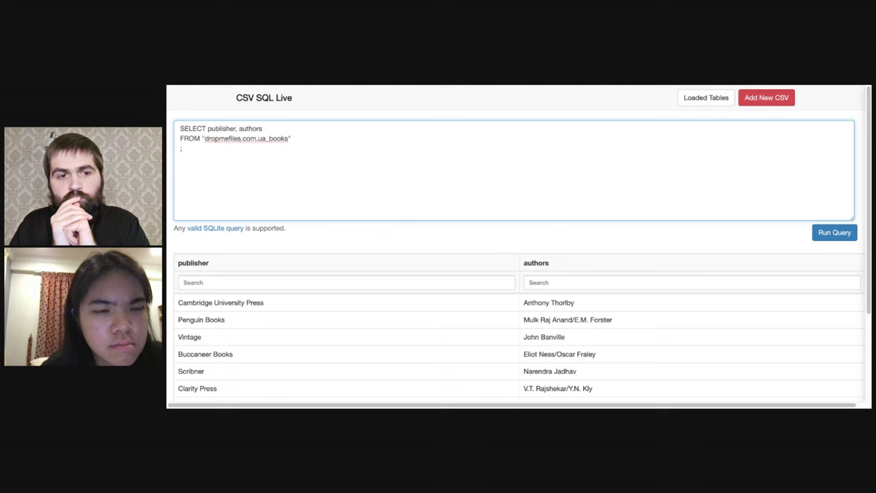
text(COUNT)
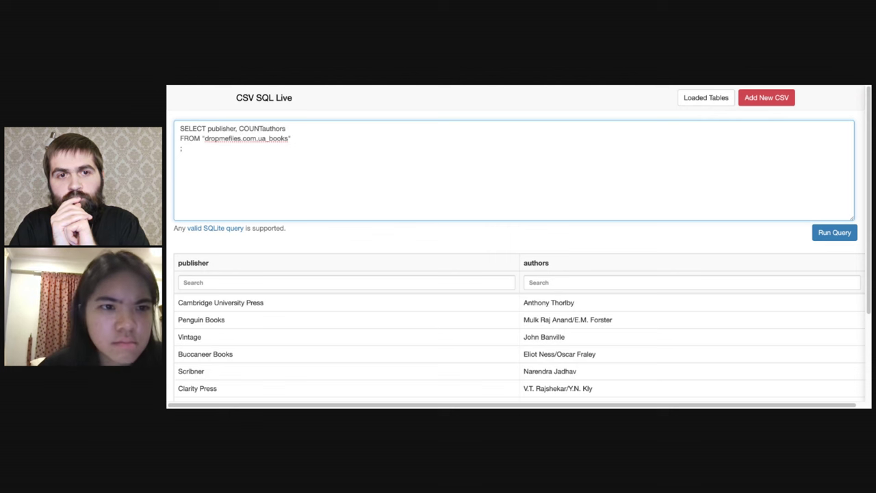
drag(239, 129, 207, 129)
key(BackSpace)
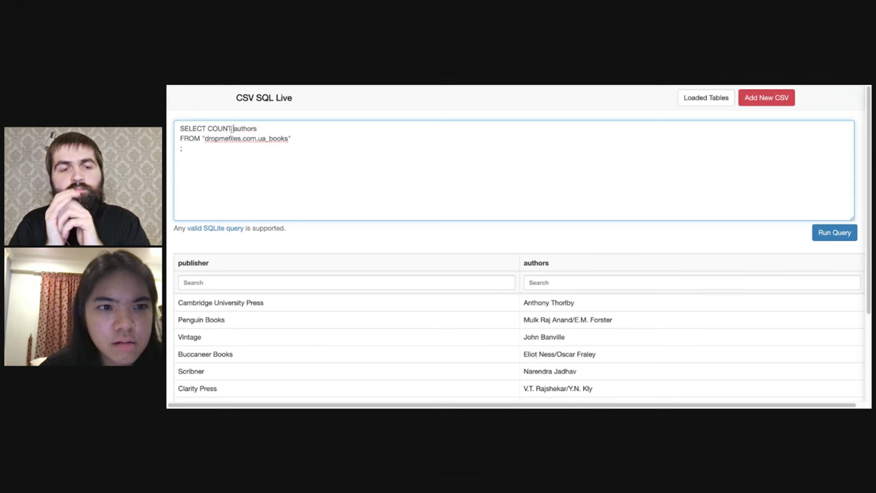
click(841, 234)
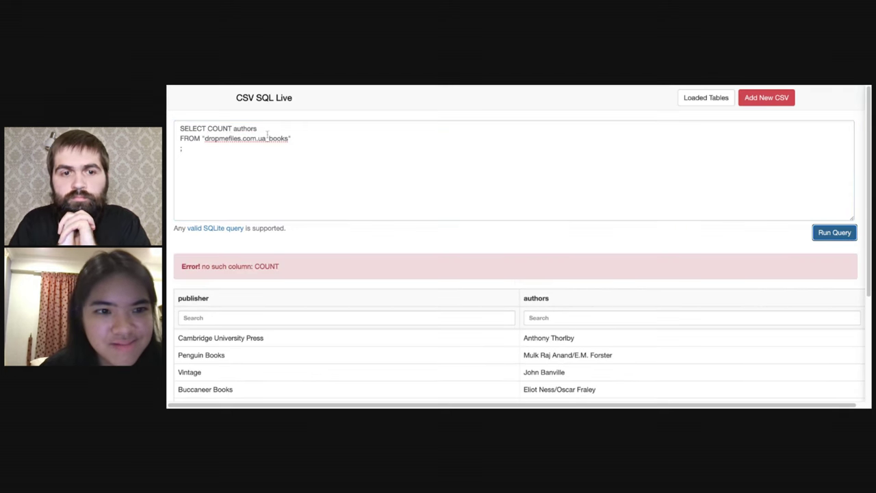
Step: Add parentheses around authors and run COUNT (authors)
click(233, 129)
text(()
click(260, 128)
text())
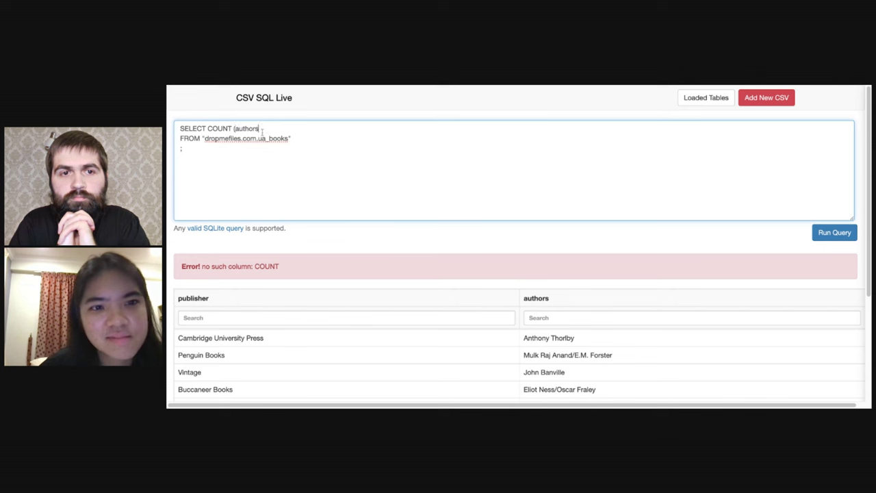
click(834, 233)
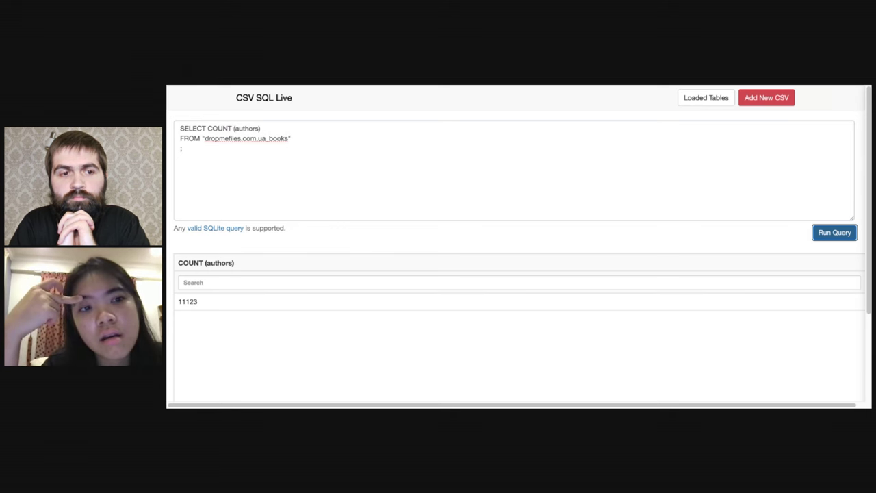
Step: Put publisher back and run SELECT publisher, COUNT (authors)
click(251, 130)
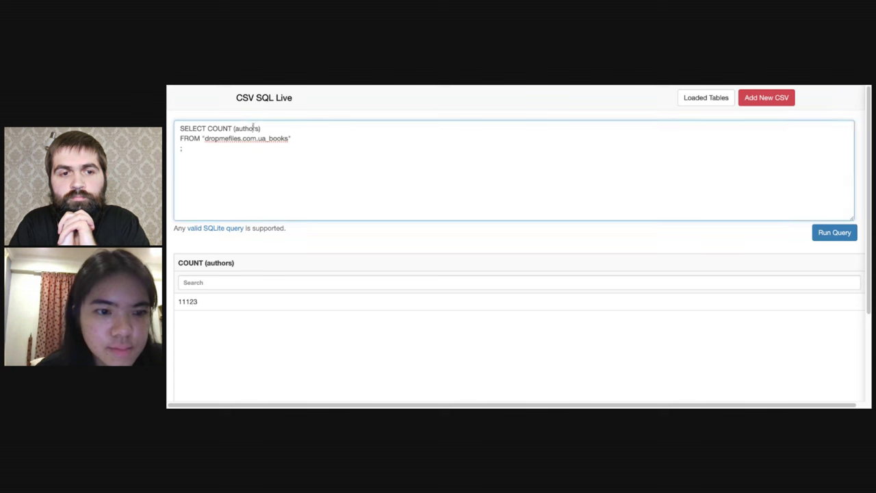
text(publisher, )
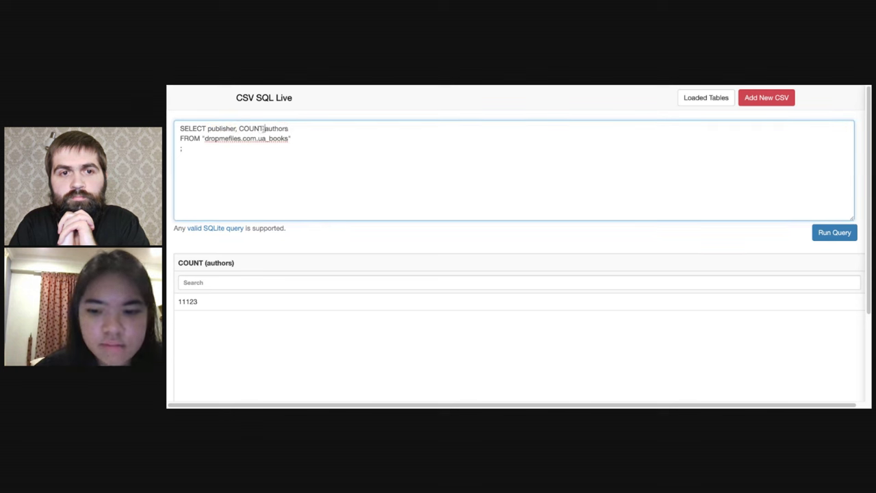
text())
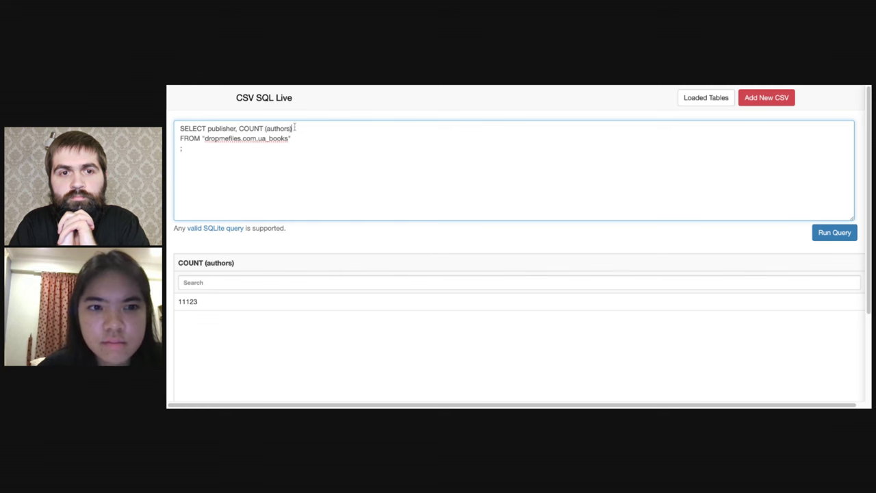
click(834, 232)
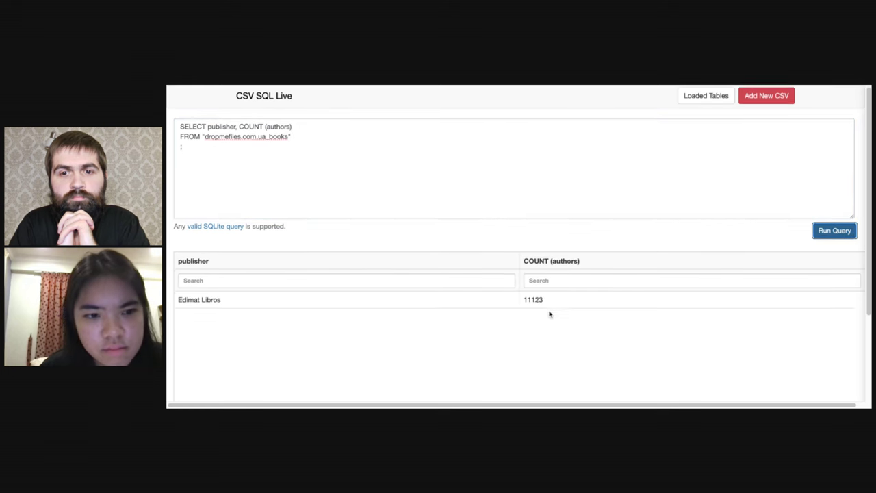
scroll(512, 301, down, 1)
Step: Append the alias AS number_of_authors to the first line
scroll(512, 301, down, 1)
scroll(452, 231, up, 2)
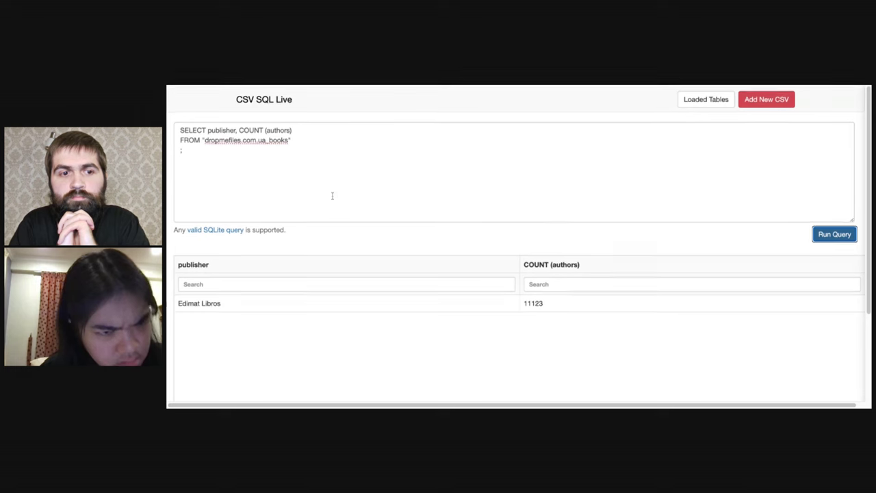
click(296, 127)
text(AS N)
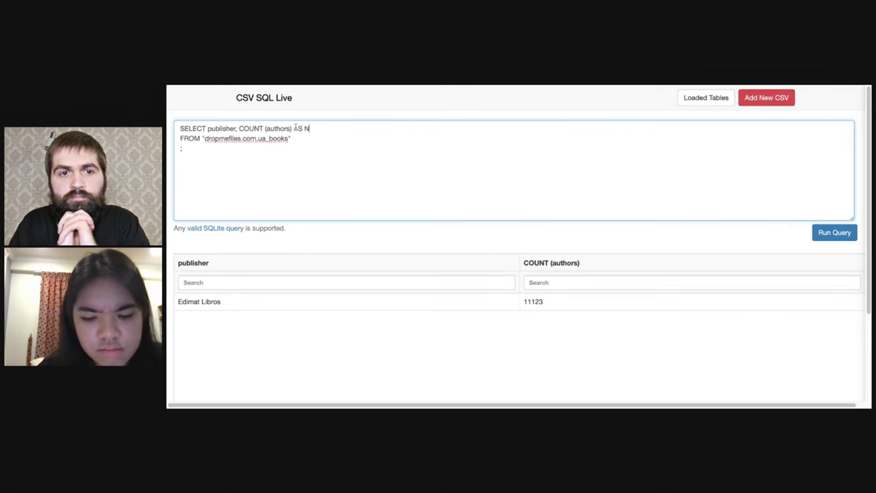
text(UMBER_OF)
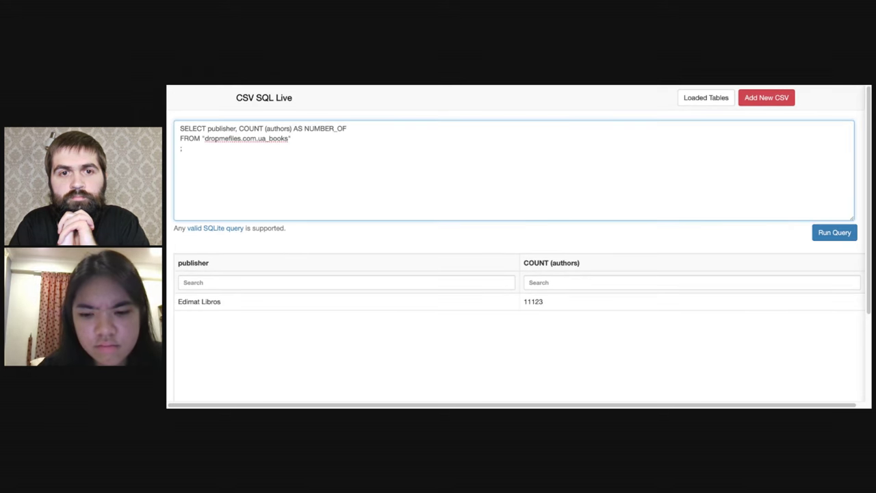
text(_AUTHOR)
key(BackSpace)
key(BackSpace)
key(BackSpace)
key(BackSpace)
key(BackSpace)
key(BackSpace)
key(BackSpace)
key(BackSpace)
key(BackSpace)
key(BackSpace)
key(BackSpace)
key(BackSpace)
key(BackSpace)
key(BackSpace)
key(BackSpace)
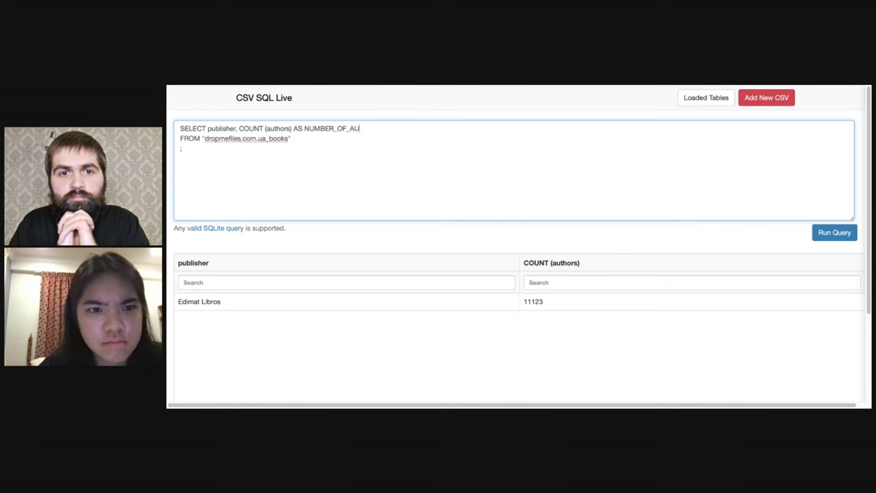
text(nu)
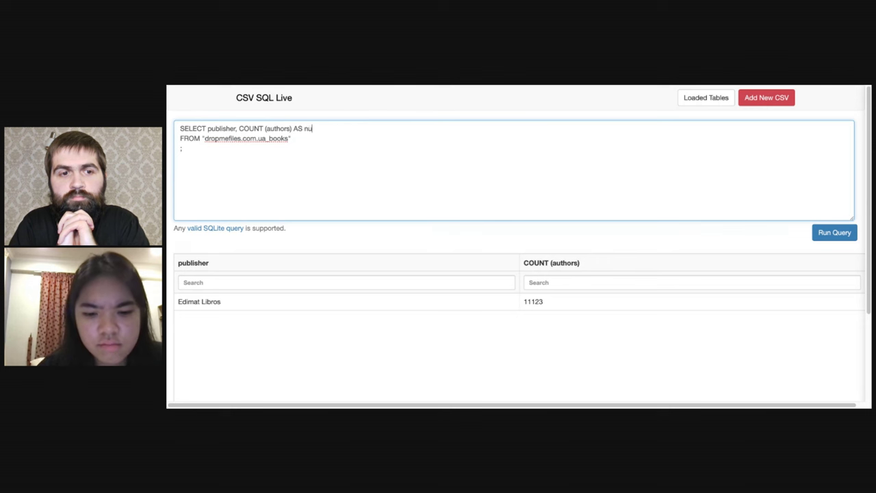
text(mber_of_authors)
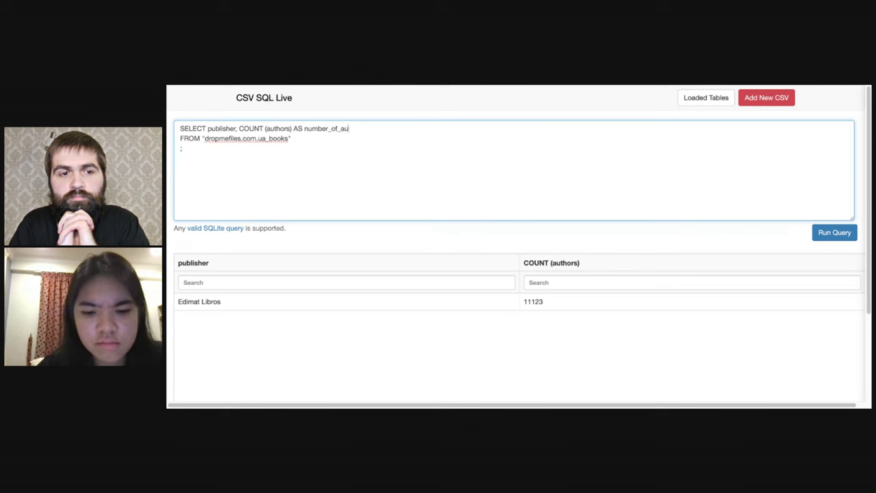
Step: Start a new ORDER BY line after the FROM line
click(297, 140)
key(Return)
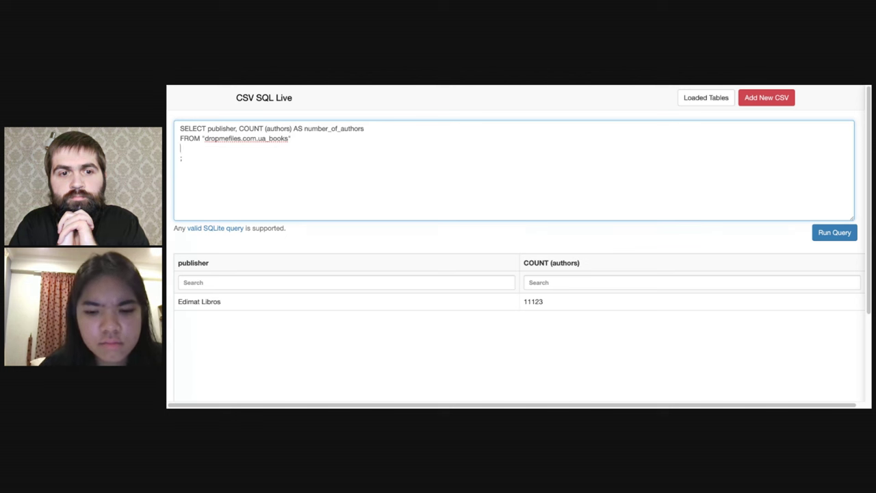
text(ORDERR)
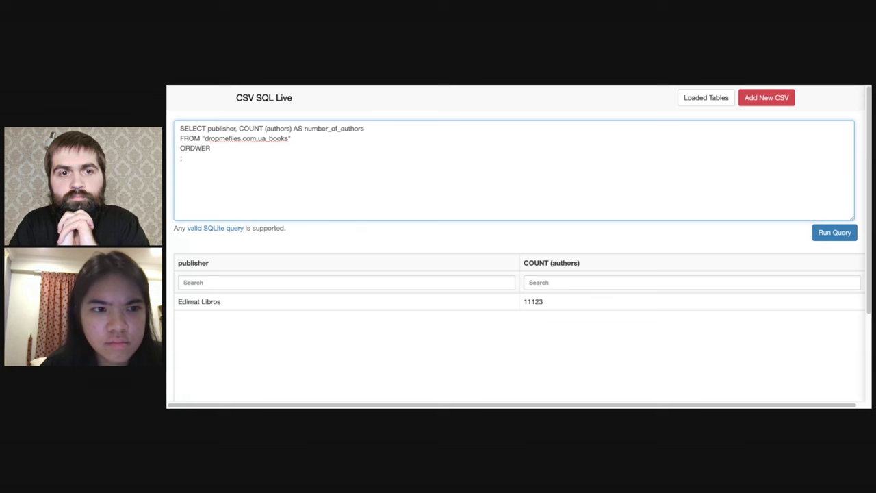
key(BackSpace)
key(BackSpace)
key(BackSpace)
text(ER BY)
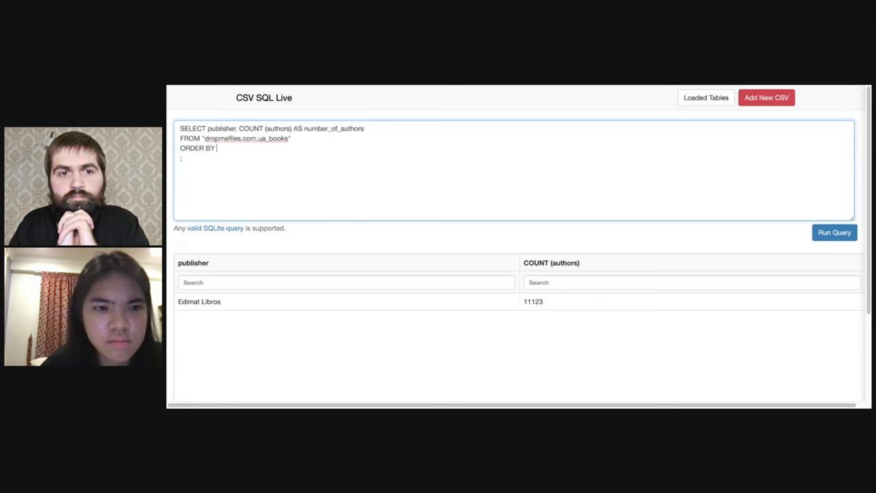
drag(292, 128, 239, 129)
click(236, 148)
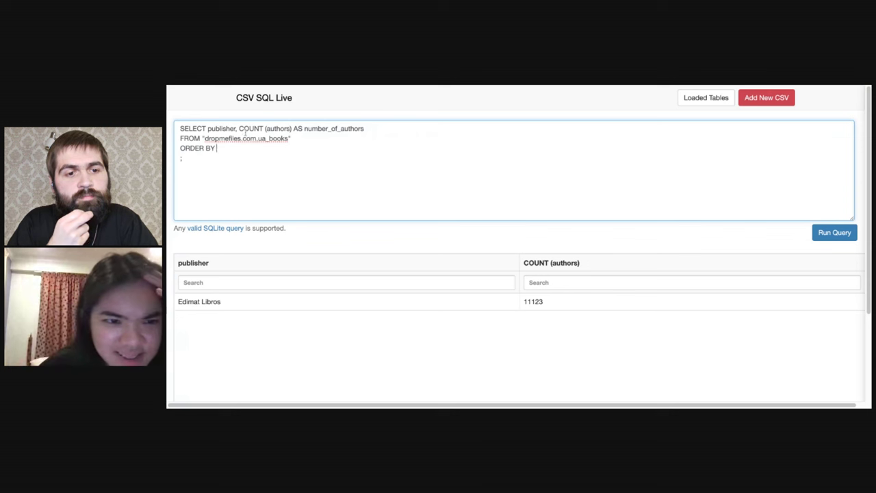
drag(239, 128, 292, 128)
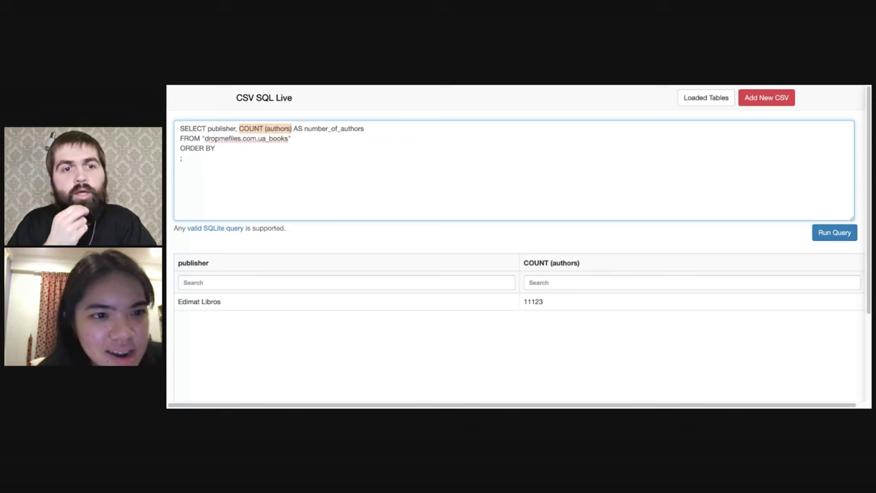
click(230, 158)
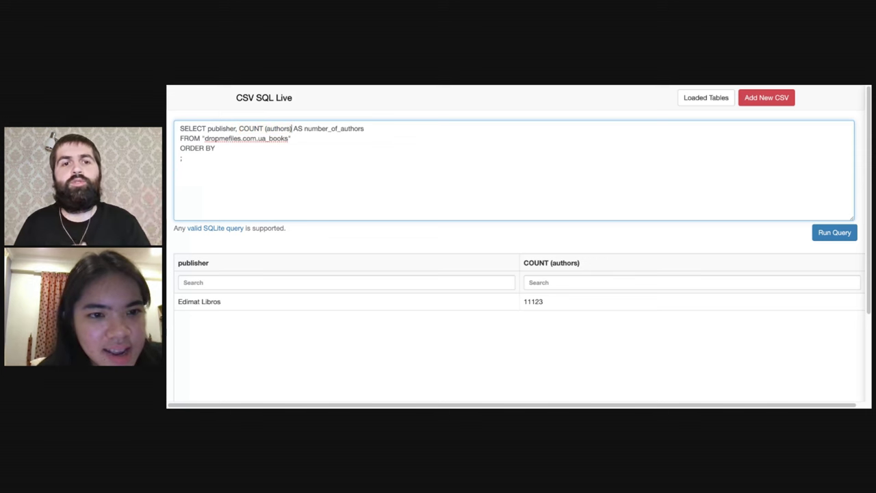
click(231, 149)
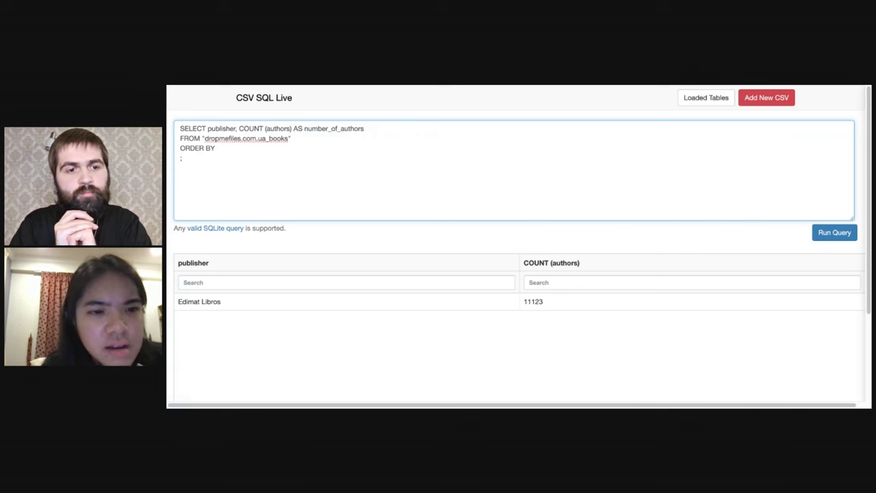
double_click(235, 128)
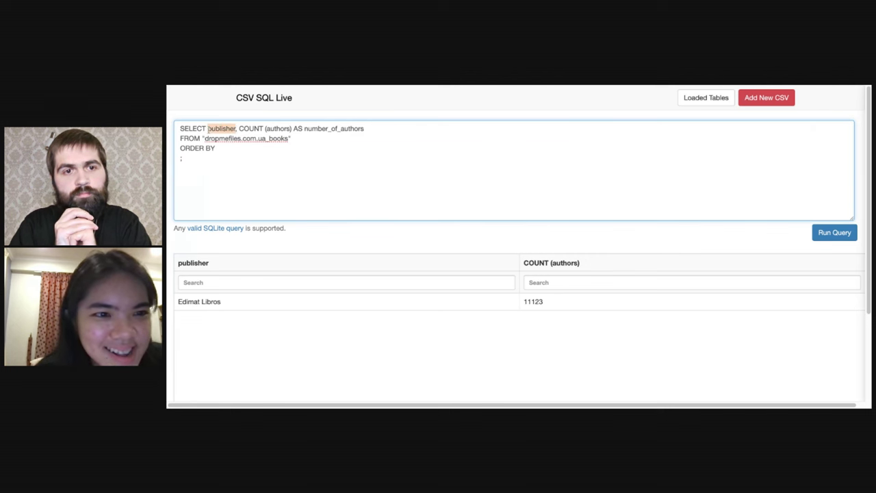
click(208, 128)
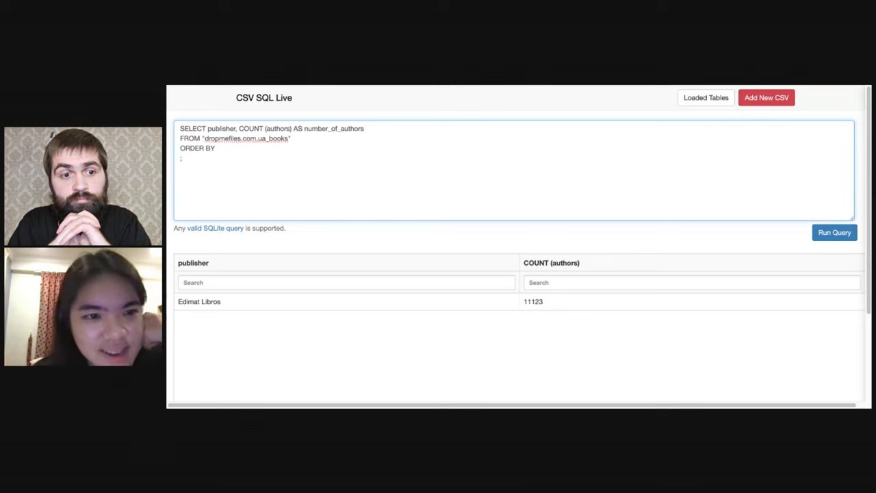
drag(239, 128, 364, 128)
click(362, 128)
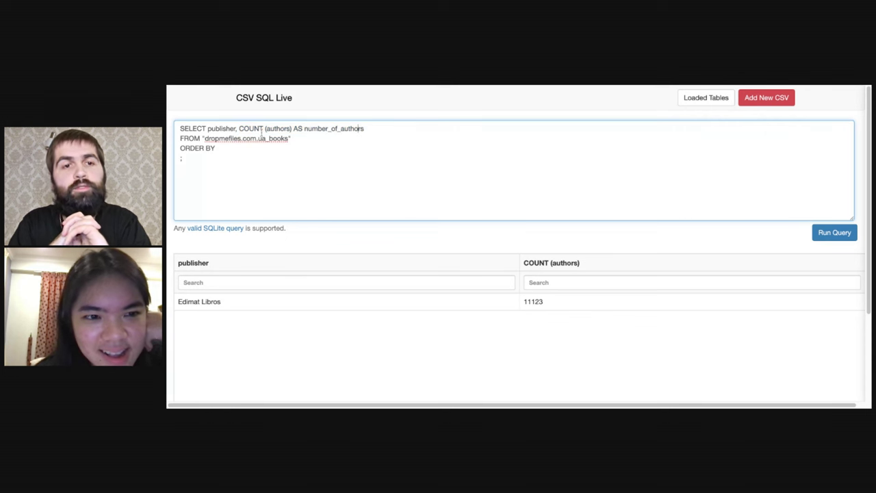
drag(263, 128, 239, 129)
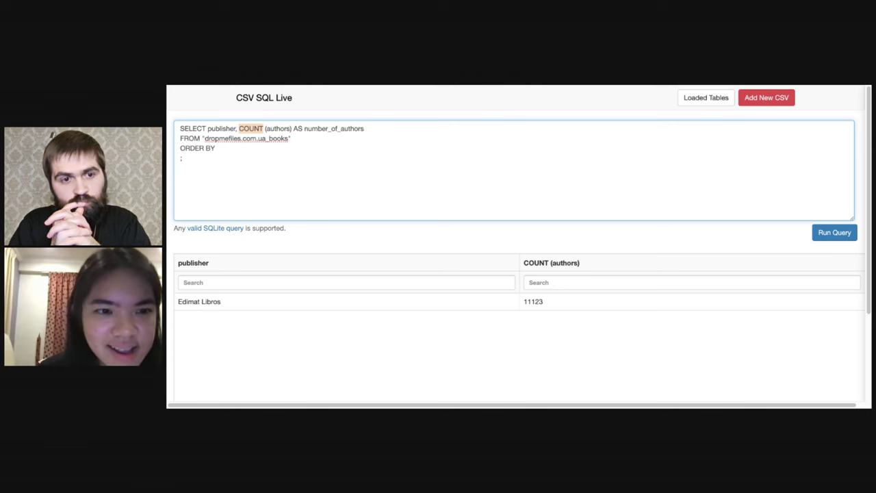
Step: Replace COUNT and the number_of_authors alias with the authors column
key(BackSpace)
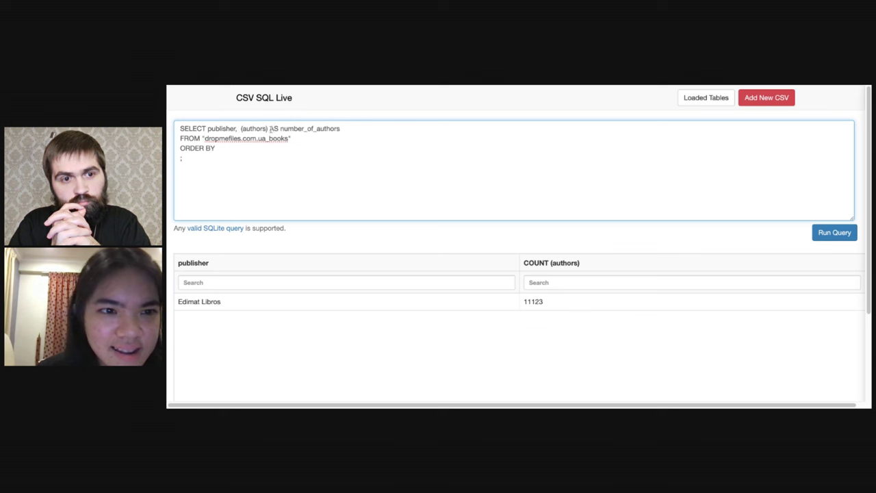
drag(269, 128, 346, 128)
key(BackSpace)
key(BackSpace)
key(BackSpace)
key(BackSpace)
key(BackSpace)
key(BackSpace)
key(BackSpace)
key(BackSpace)
key(BackSpace)
key(BackSpace)
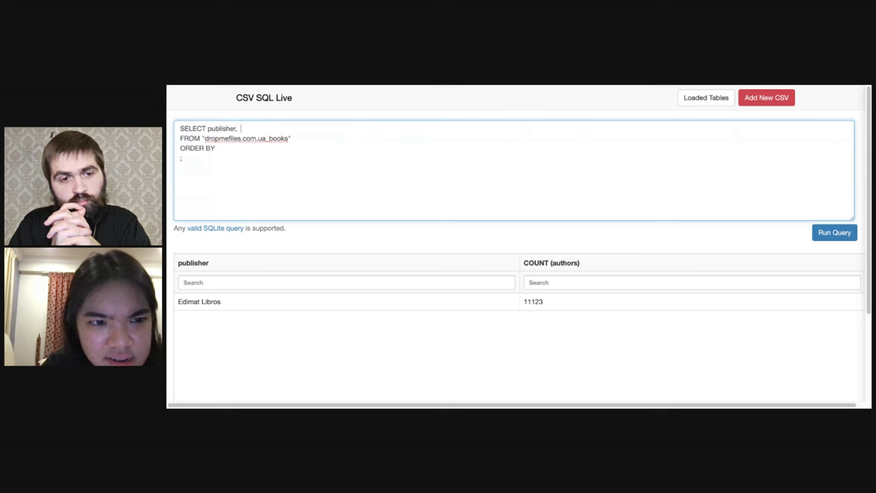
text(authora)
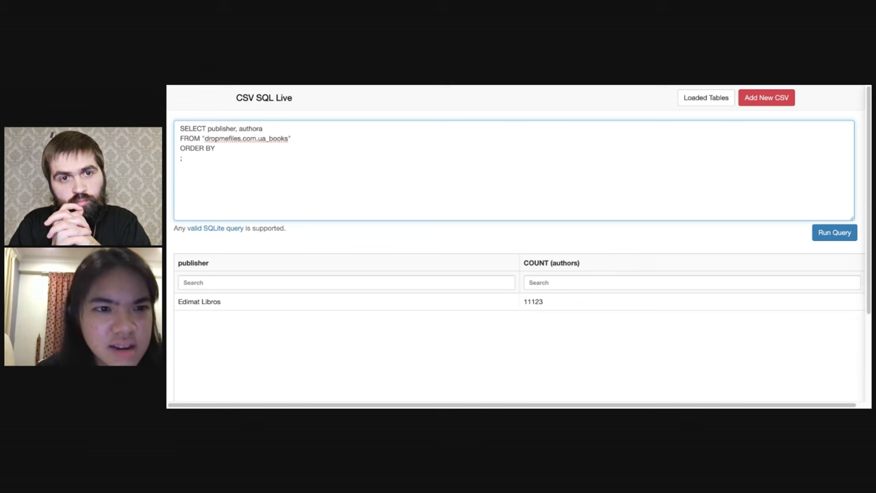
key(BackSpace)
text(s)
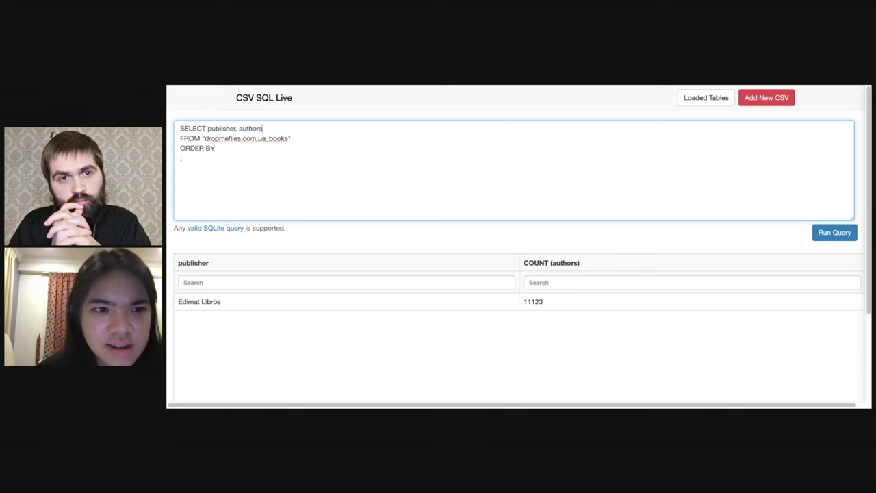
Step: Delete the ORDER BY line and run SELECT publisher, authors
click(231, 148)
drag(232, 148, 169, 153)
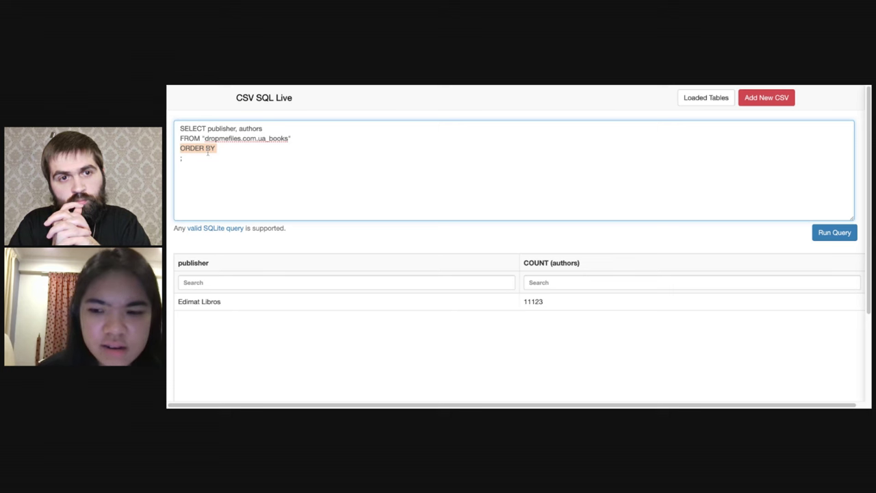
key(BackSpace)
key(BackSpace)
click(832, 230)
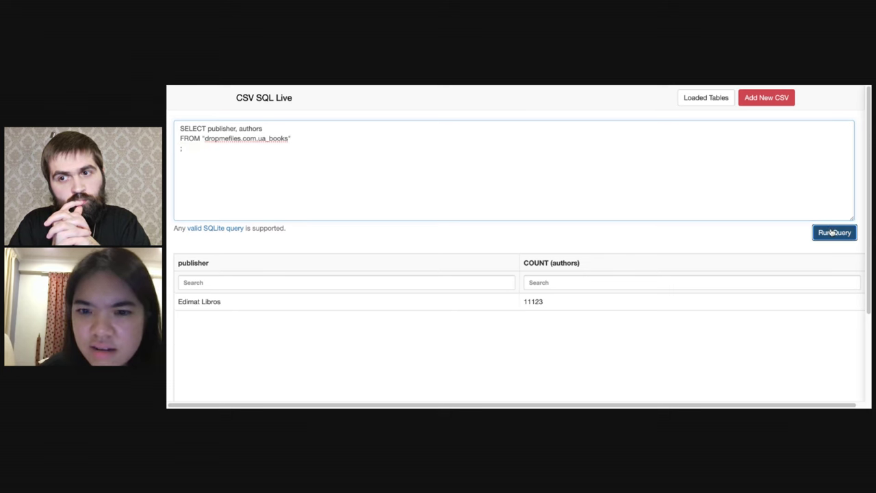
scroll(552, 347, down, 15)
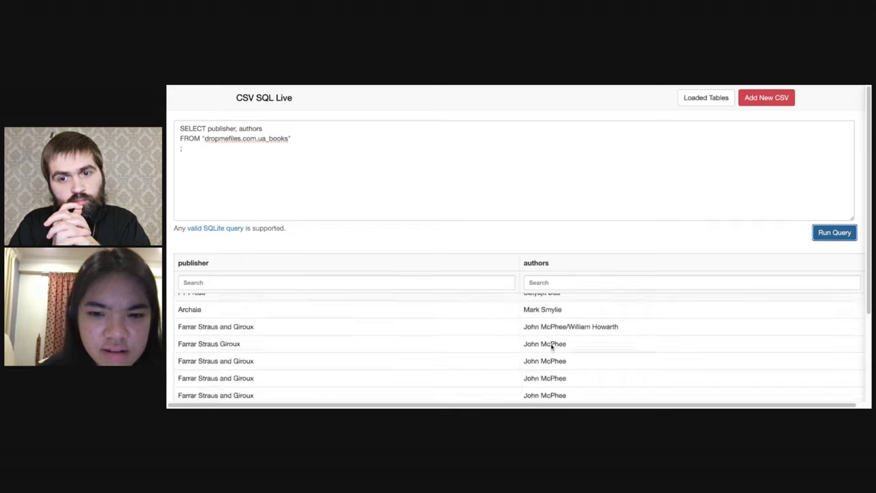
scroll(518, 345, down, 15)
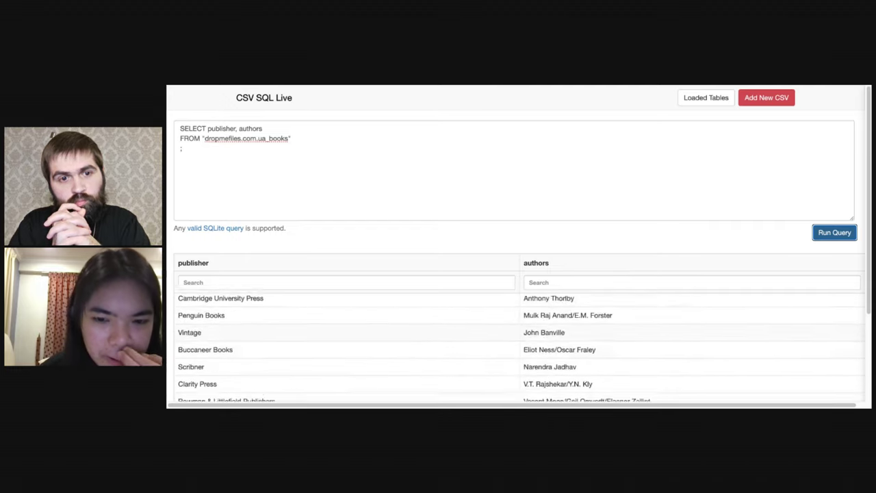
Step: Scroll through the publisher and authors rows and return the caret to the first line
click(299, 139)
scroll(404, 325, up, 1)
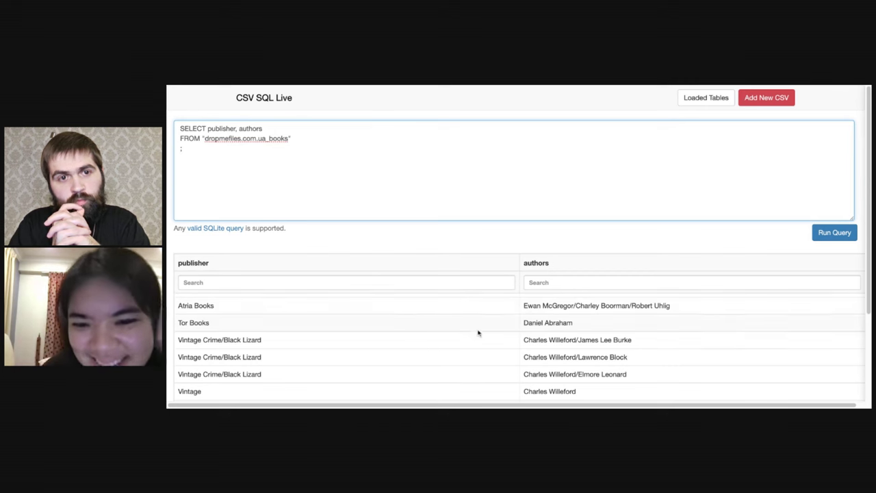
scroll(477, 333, down, 8)
scroll(498, 331, down, 3)
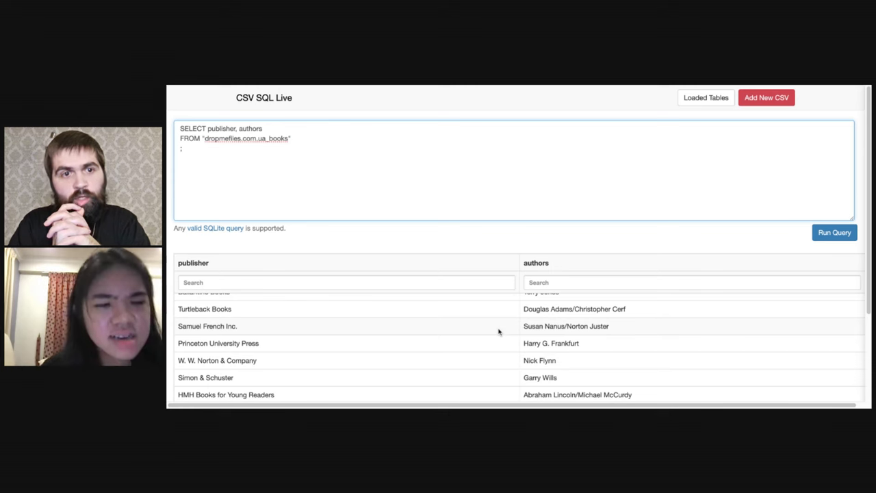
click(320, 134)
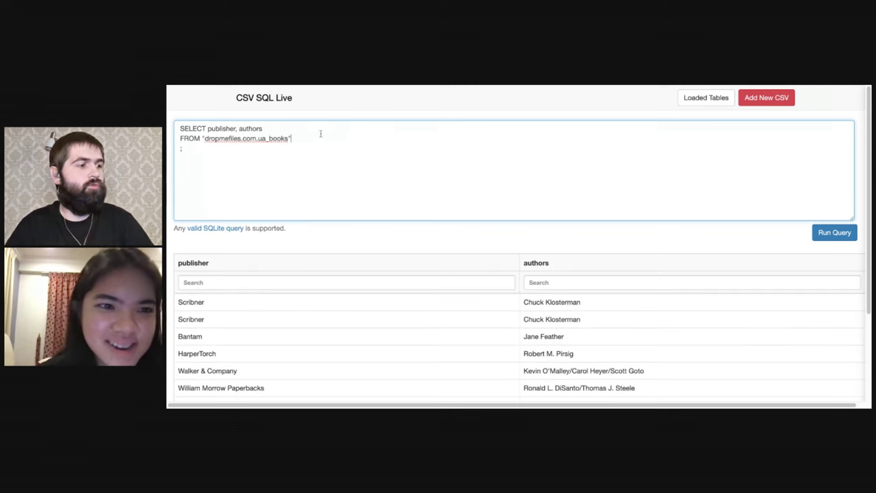
click(269, 129)
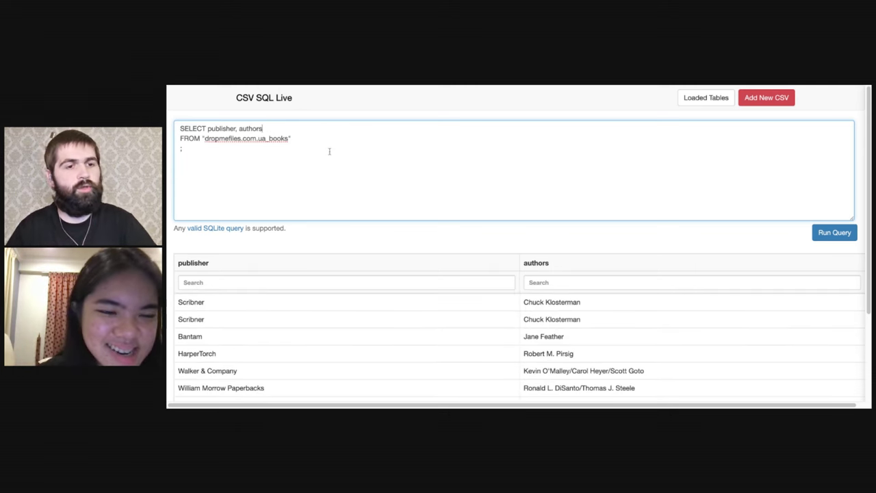
click(808, 87)
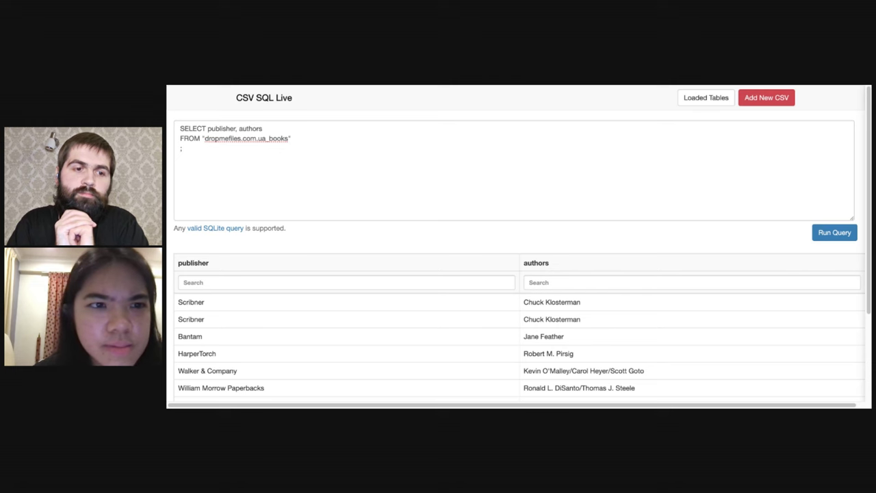
Step: Insert COUNT before authors on the query's first line
click(305, 148)
key(ctrl+a)
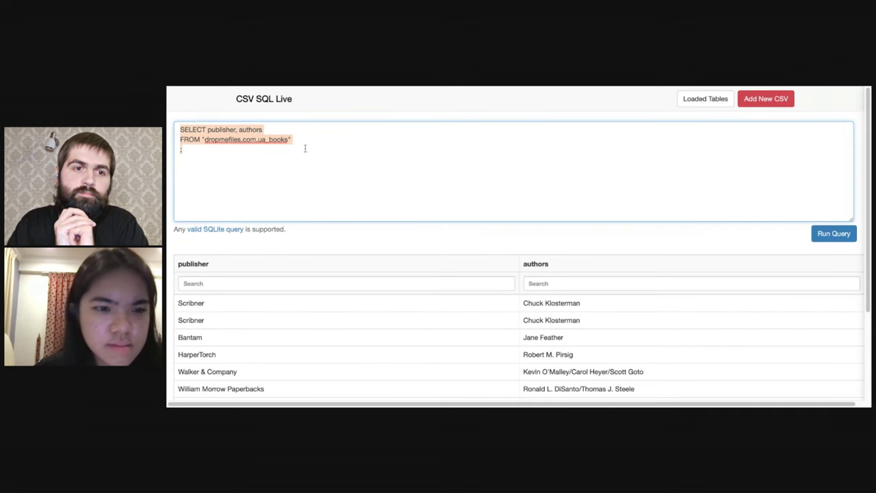
click(306, 171)
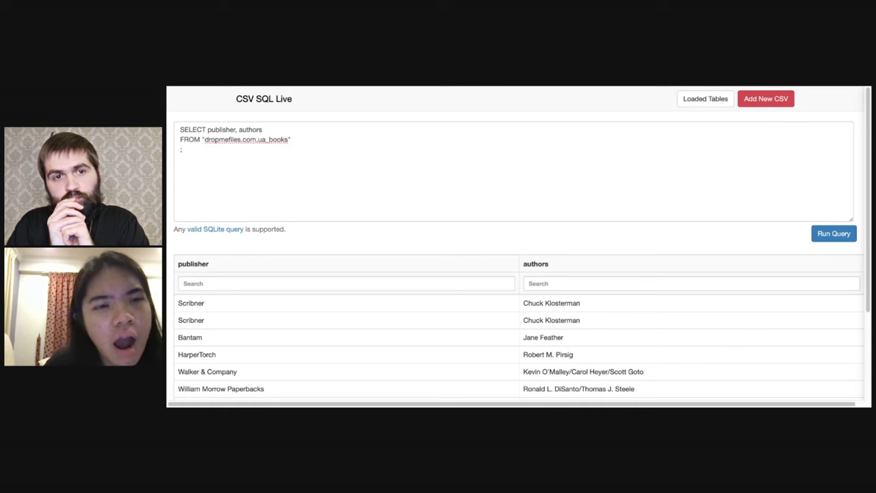
click(313, 129)
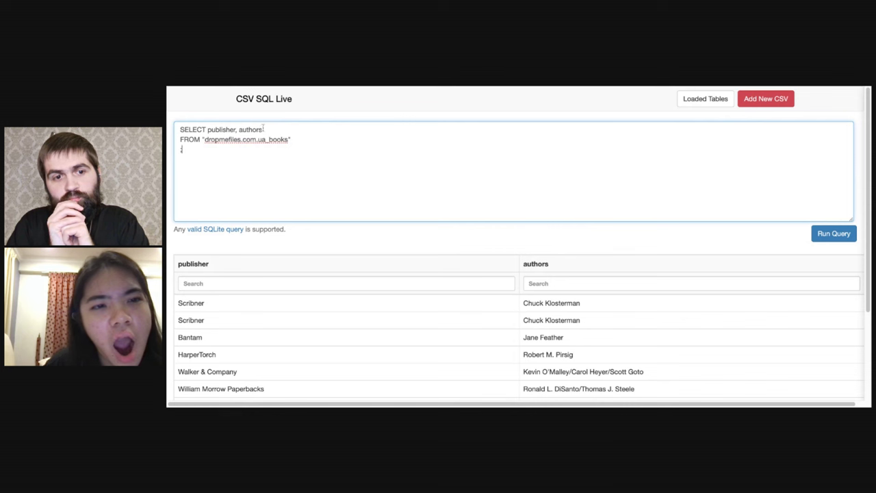
click(239, 130)
text(COUNT)
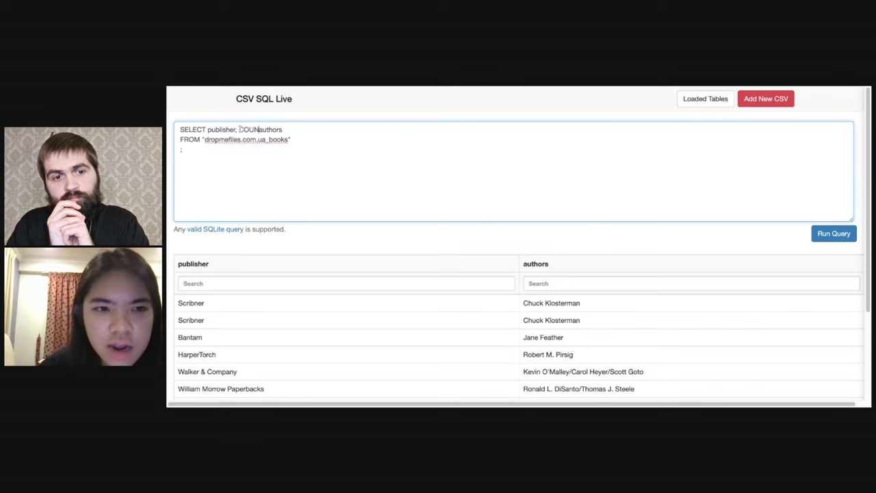
click(288, 86)
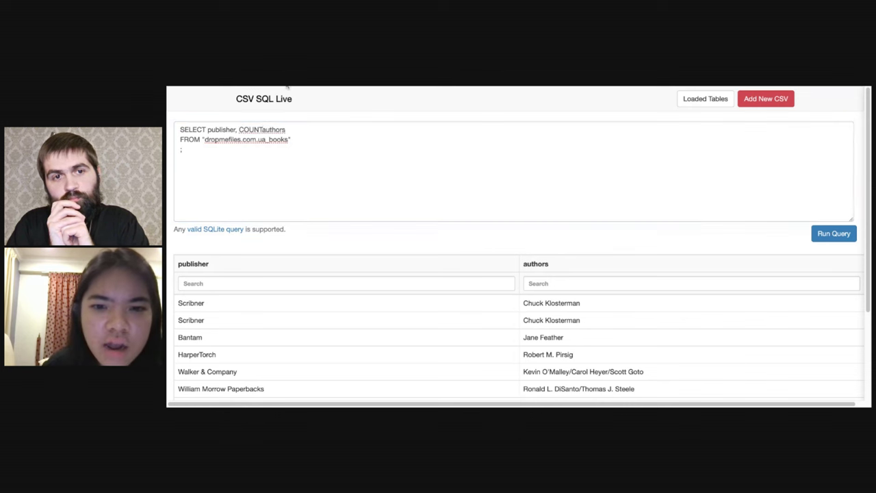
Step: Complete COUNT( DISTINCT authors) as number_of_authors and run, giving Edimat Libros 6639
click(262, 129)
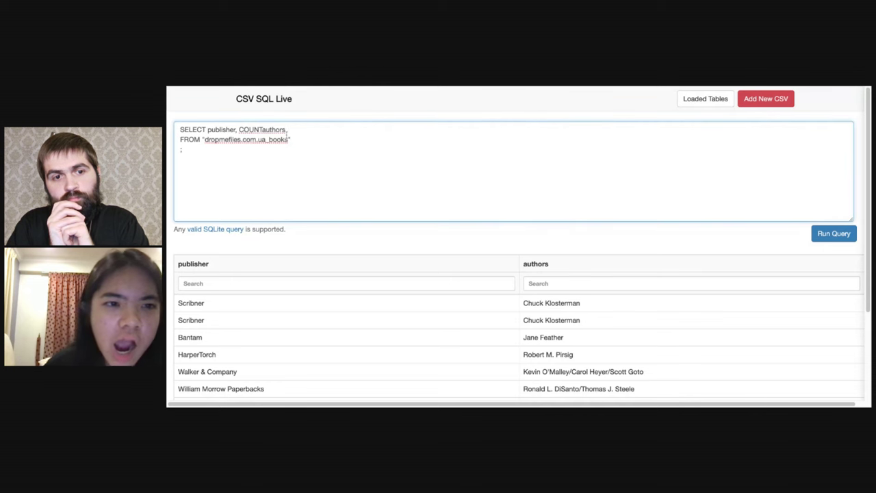
text(( DISTO)
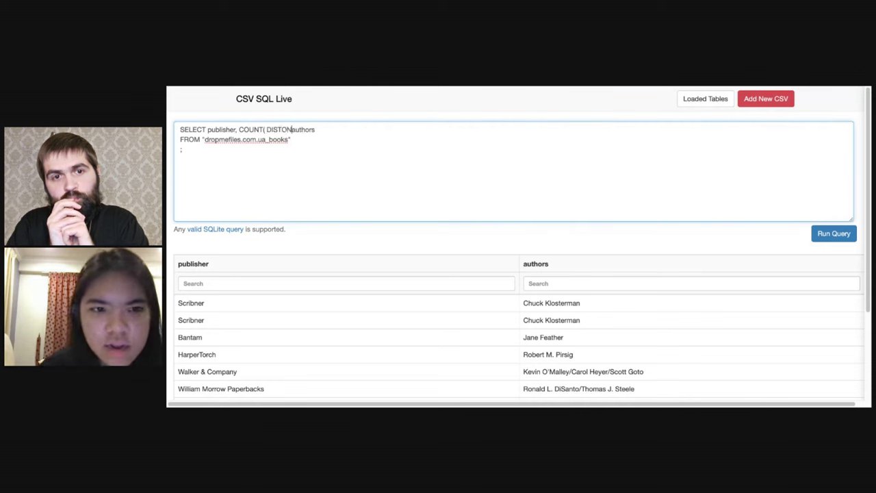
key(BackSpace)
text(T authors))
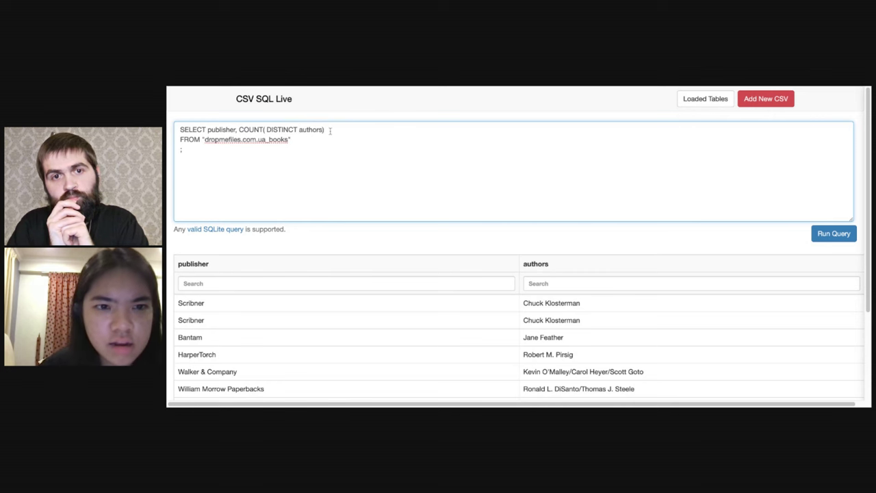
text( as number_)
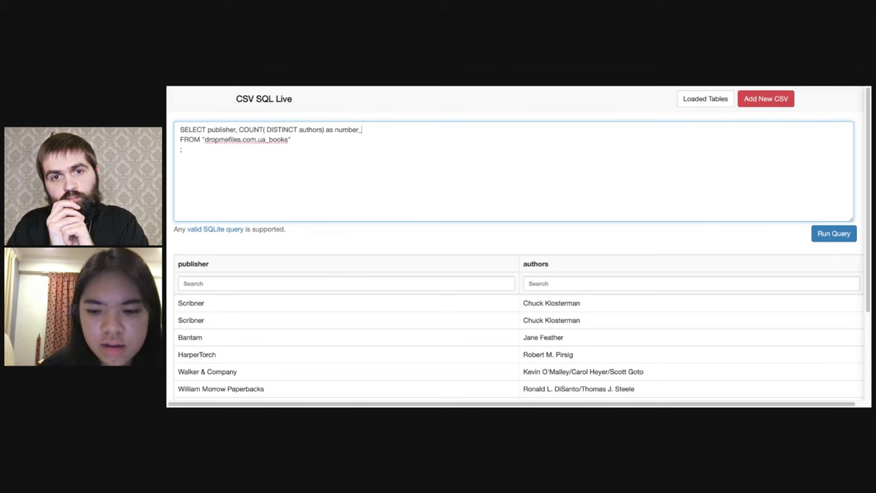
text(of_author)
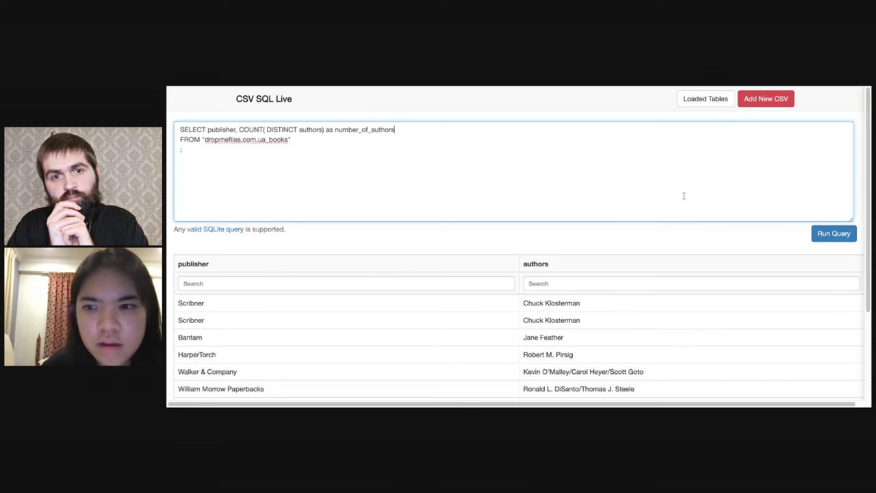
text(s)
click(833, 234)
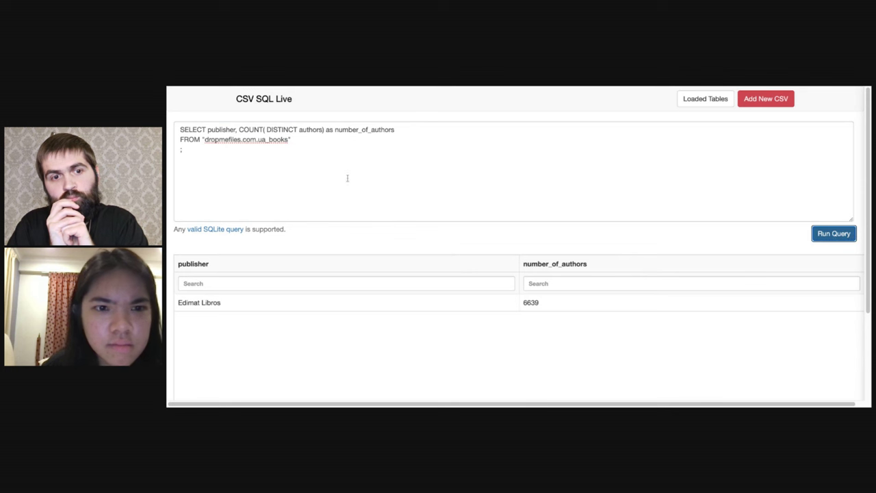
click(305, 143)
Step: Add GROUP BY publisher and ORDER BY number_of_authors, then run the query
text(G)
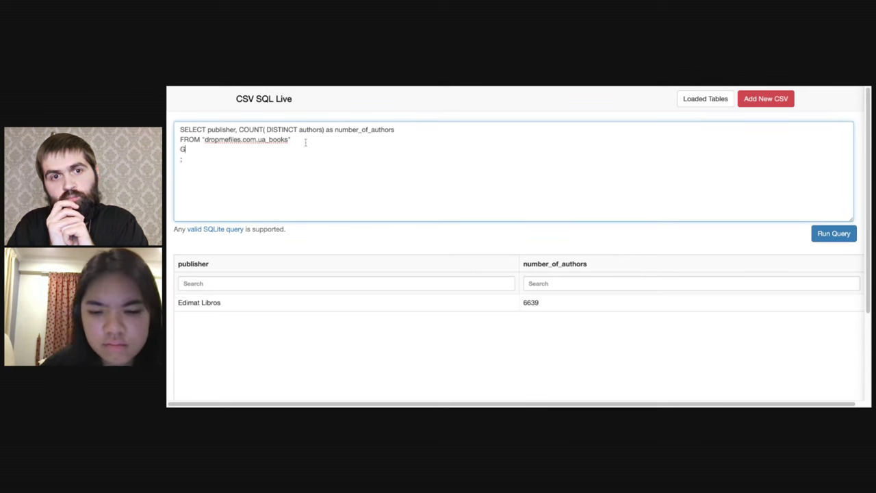
text(ROUP BY pub)
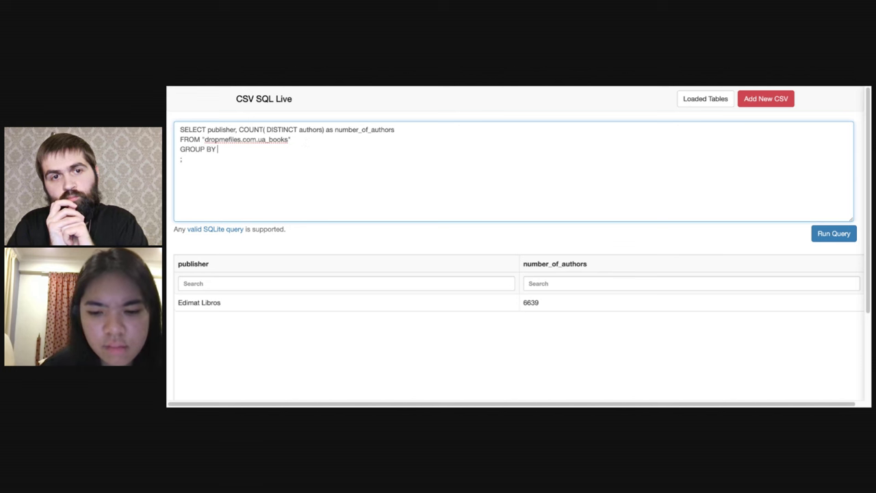
key(BackSpace)
key(BackSpace)
text(i)
key(BackSpace)
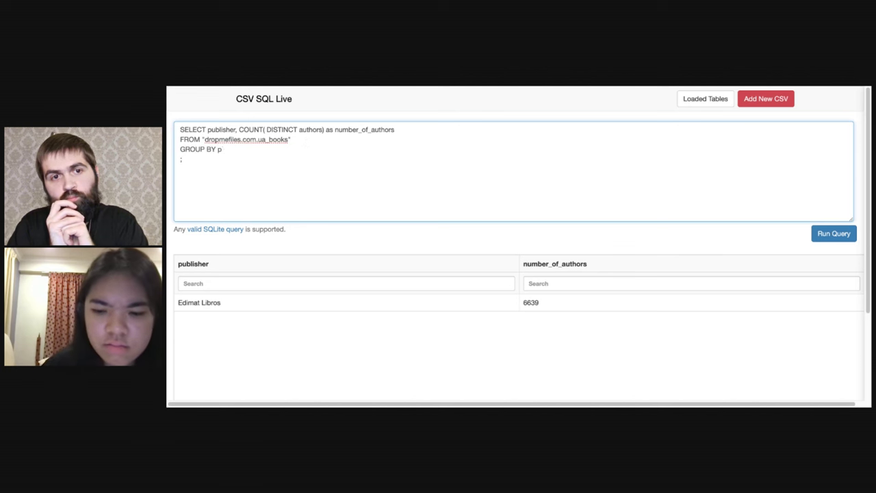
text(ublisher)
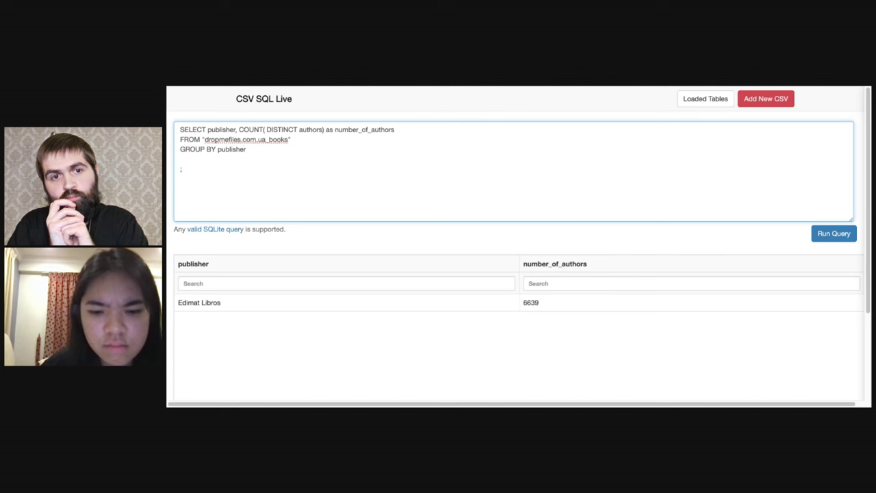
text(ORDER by)
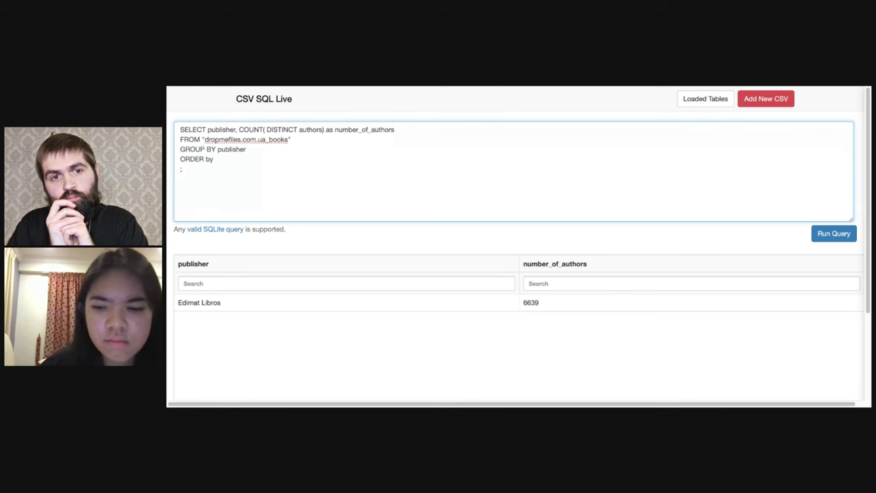
text(BY)
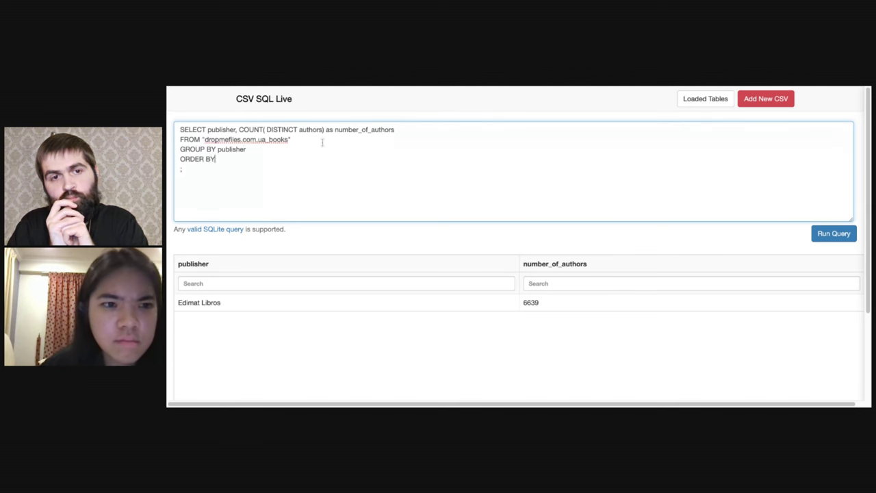
double_click(335, 129)
key(ctrl+c)
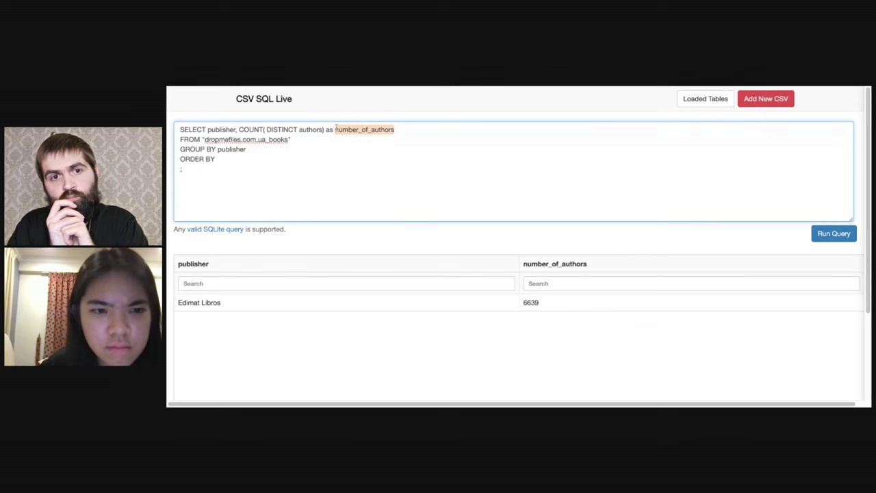
click(297, 158)
key(ctrl+v)
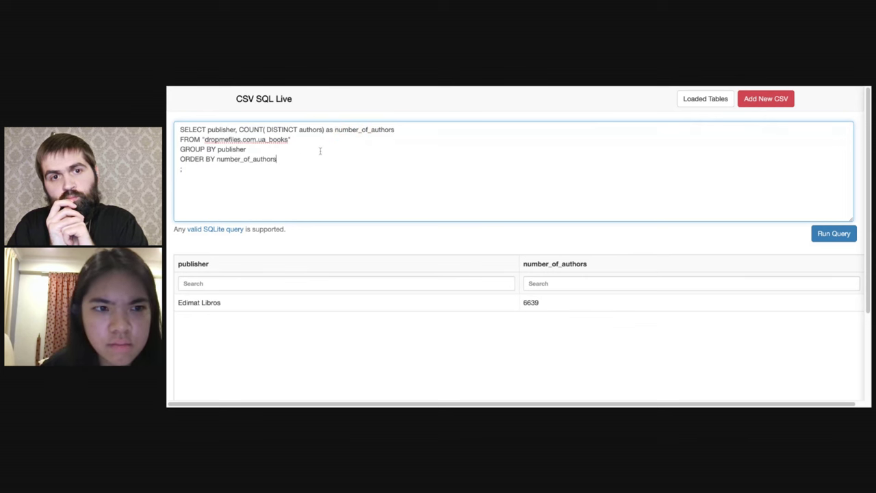
click(830, 233)
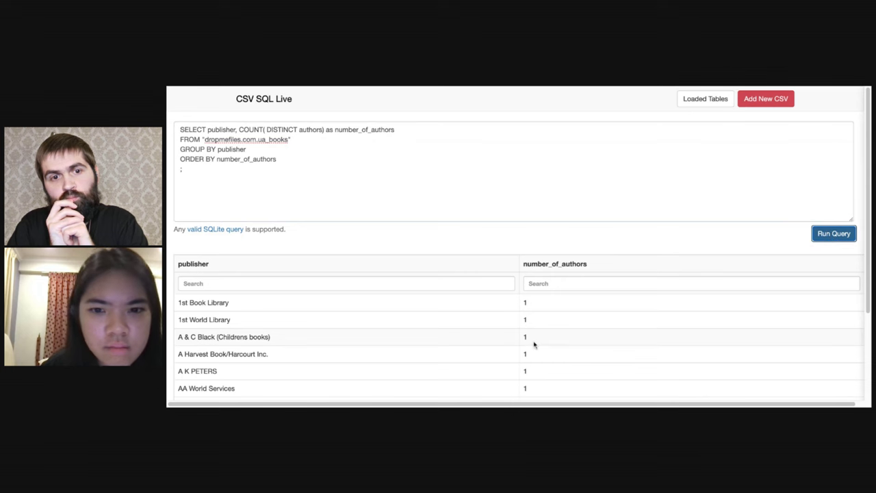
scroll(534, 345, down, 5)
scroll(533, 346, down, 3)
Step: Make the number_of_authors sort descending and rerun
click(289, 165)
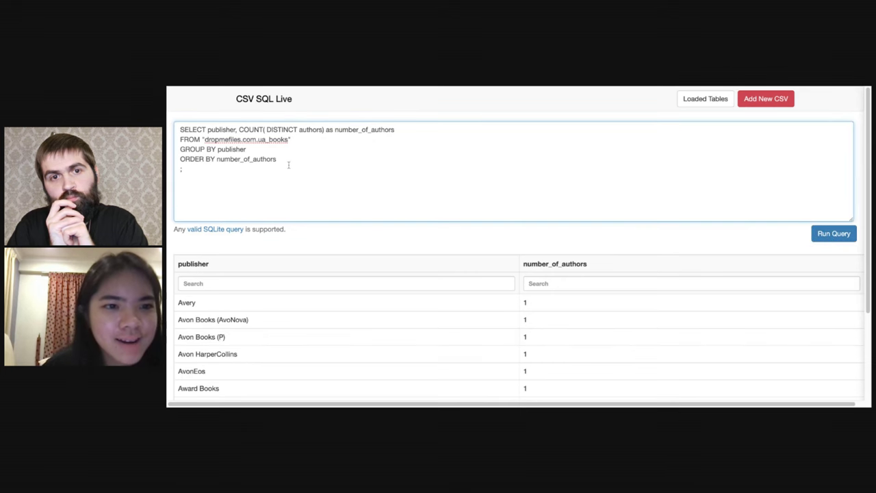
click(288, 159)
text(DESC)
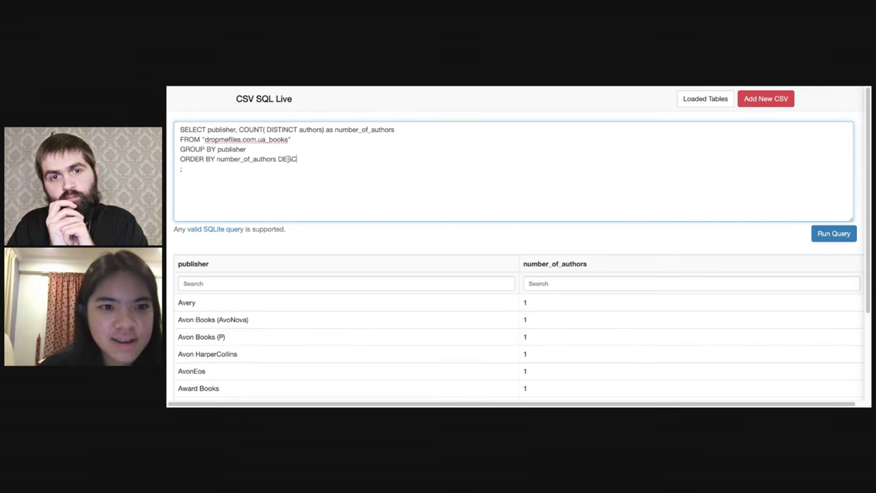
click(843, 234)
scroll(671, 325, down, 5)
scroll(671, 325, up, 15)
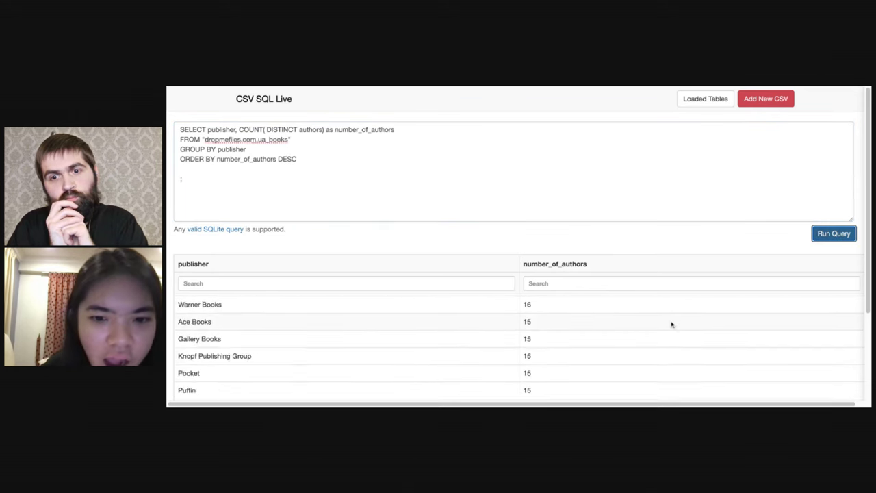
scroll(239, 171, down, 1)
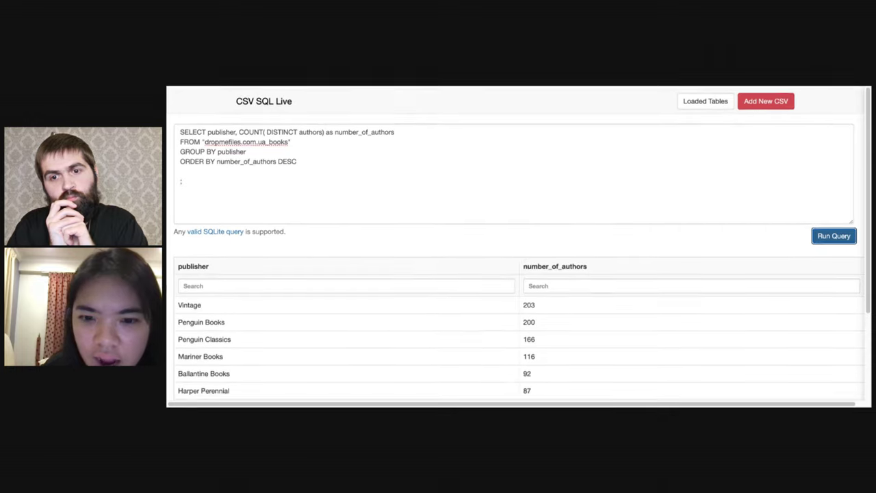
Step: Add LIMIT 3, returning Vintage 203, Penguin Books 200, Penguin Classics 166
click(212, 168)
text(LI)
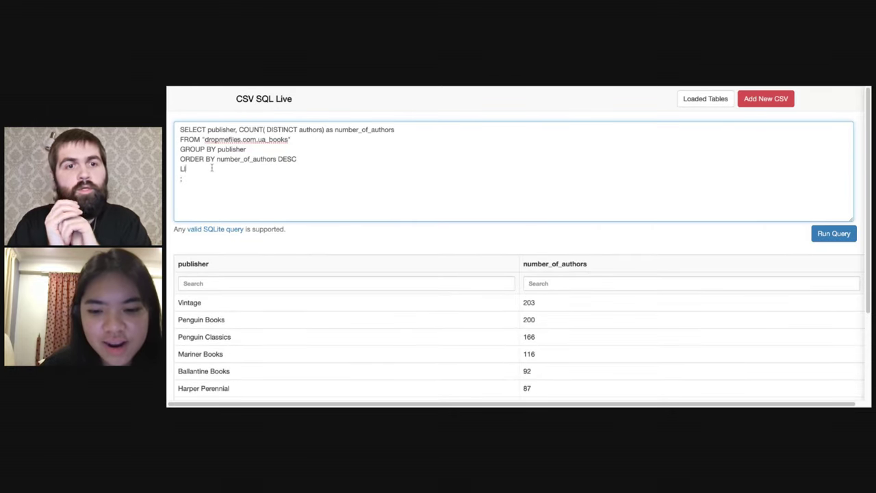
text(MIT 3)
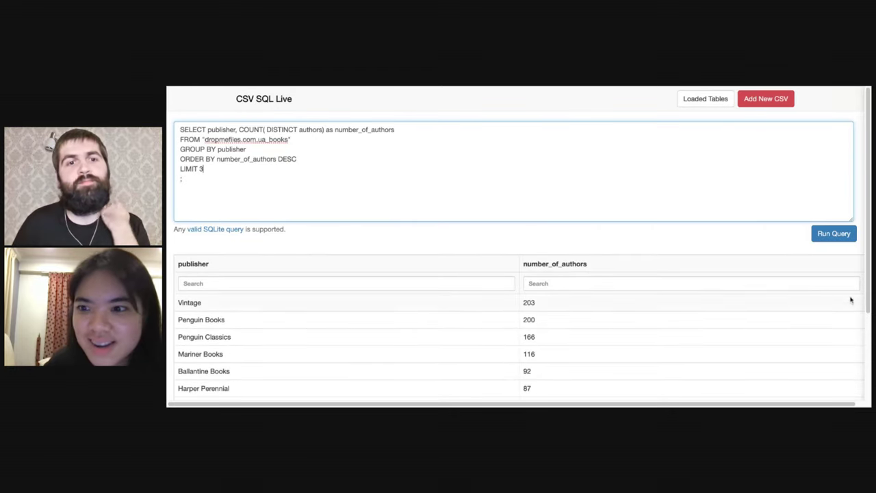
click(834, 233)
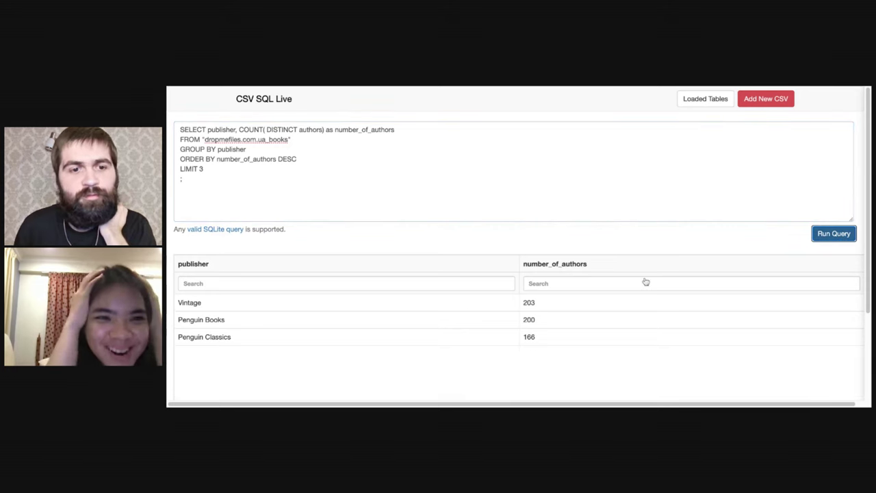
Step: Remove DISTINCT from the author count and run the query counting all authors
click(299, 129)
key(shift+Left)
key(shift+Left)
key(shift+Left)
key(shift+Left)
key(shift+Left)
key(shift+Left)
key(shift+Left)
key(shift+Left)
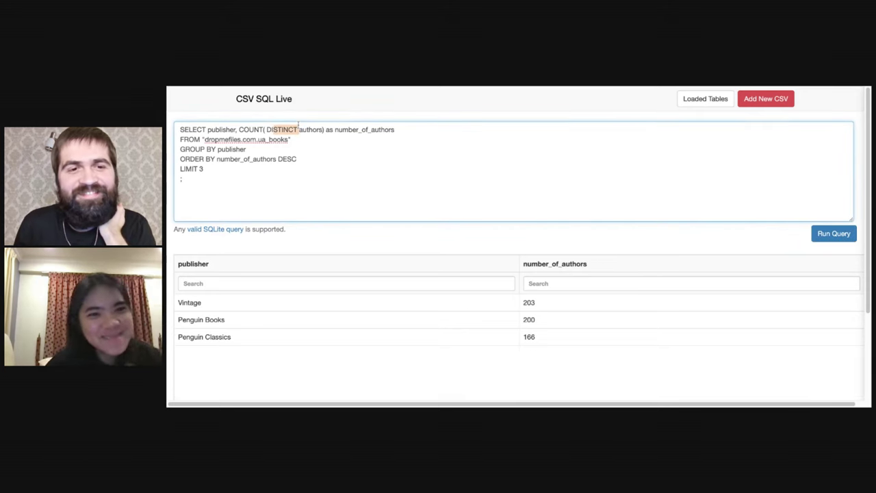
click(247, 149)
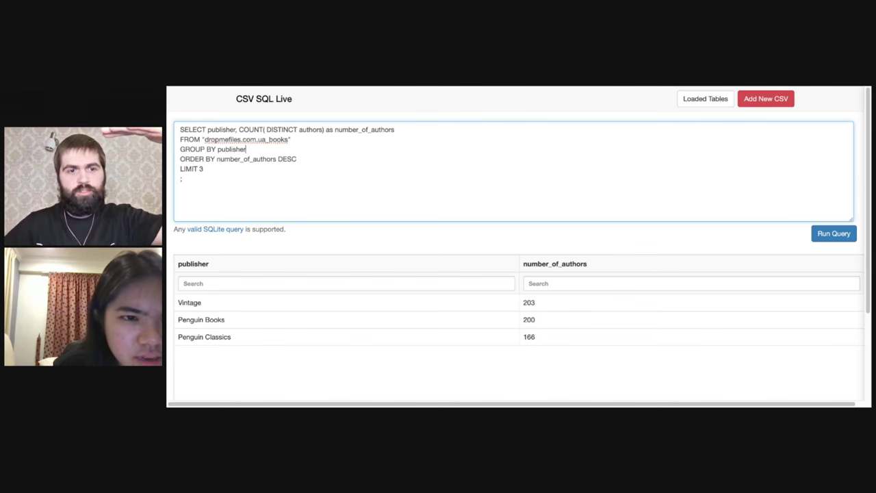
drag(299, 130, 267, 130)
key(BackSpace)
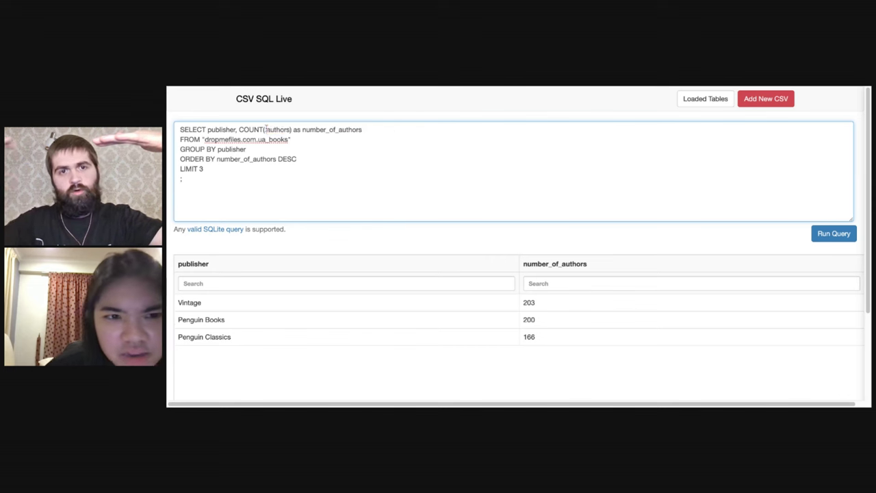
click(843, 237)
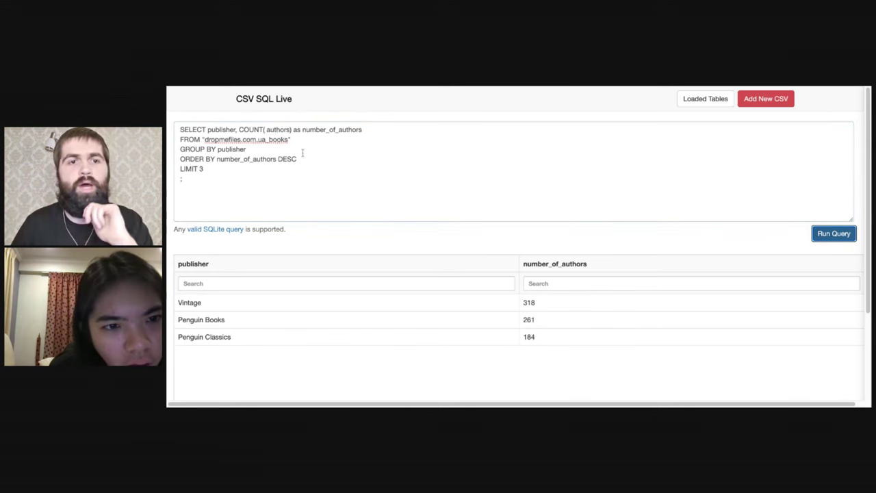
Step: Restore COUNT(DISTINCT authors), rerun the query, and list the books table's loaded columns
click(267, 129)
text(DIST)
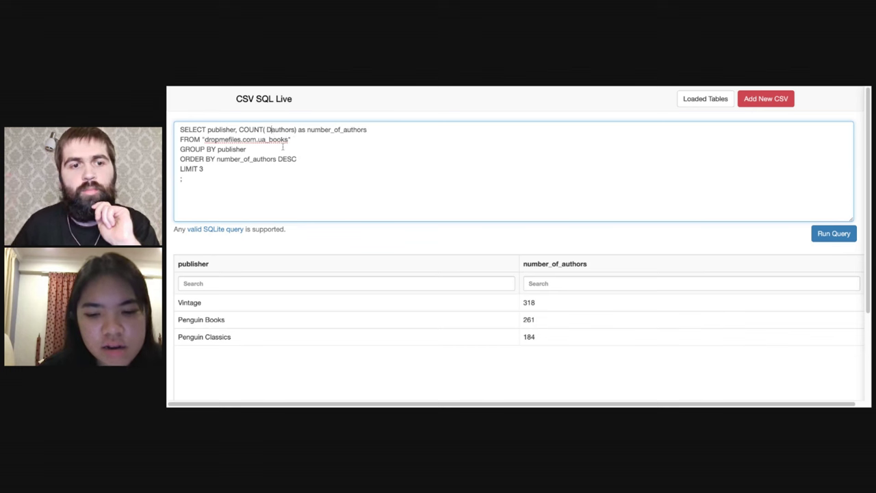
text(INCT)
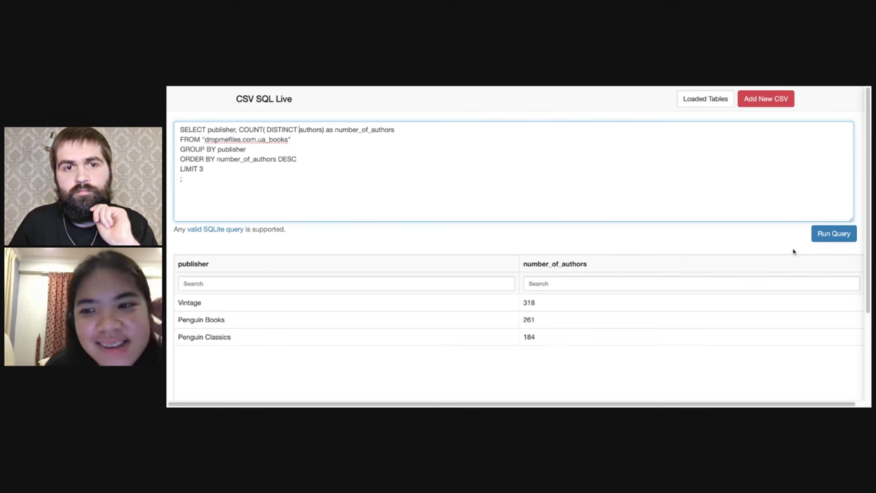
click(820, 240)
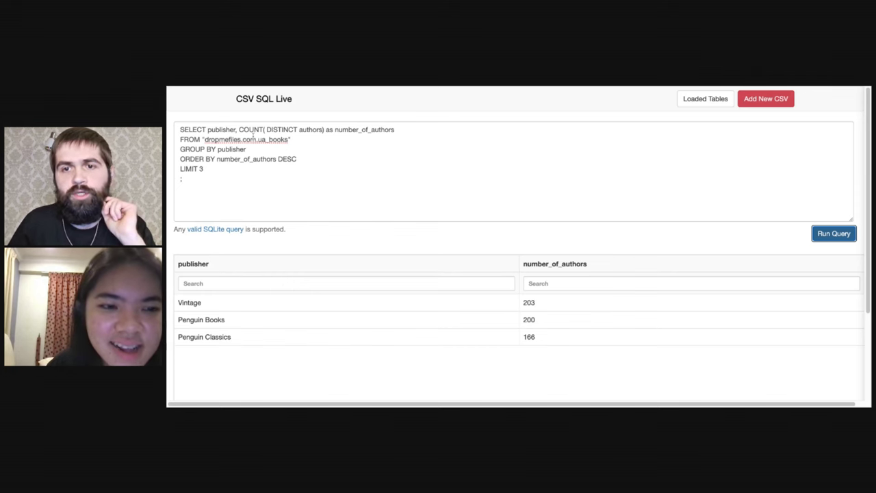
click(715, 99)
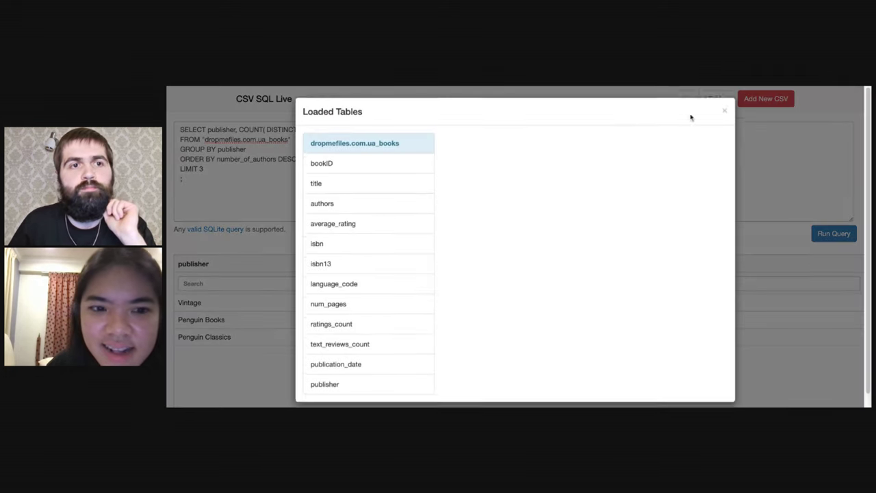
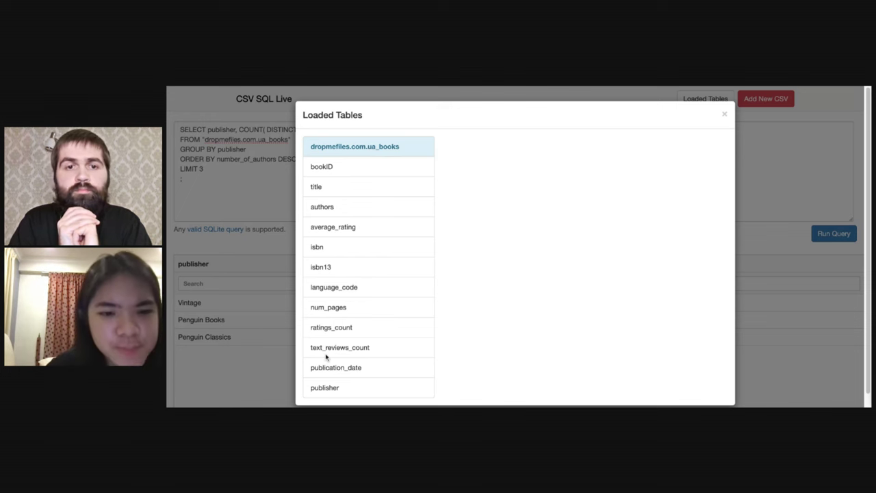
Step: Change the SELECT line's publisher to author and COUNT( to AVG(
scroll(328, 358, down, 1)
double_click(354, 299)
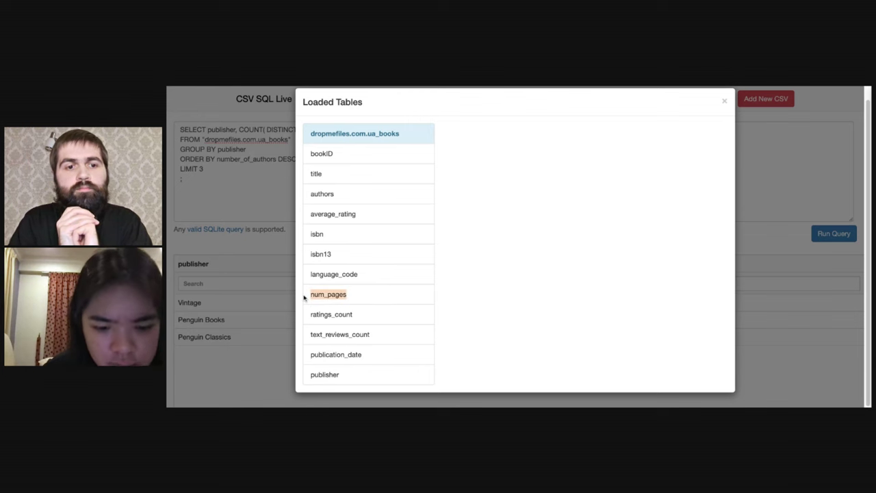
scroll(737, 171, up, 1)
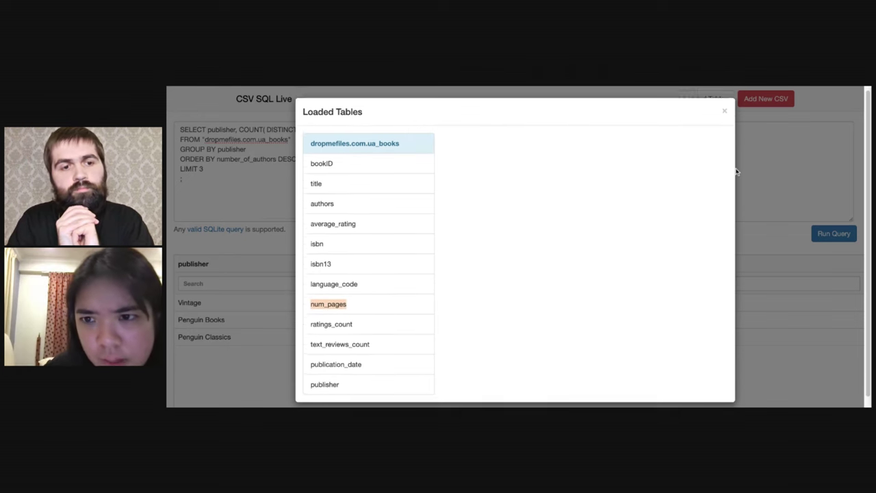
click(724, 111)
click(236, 129)
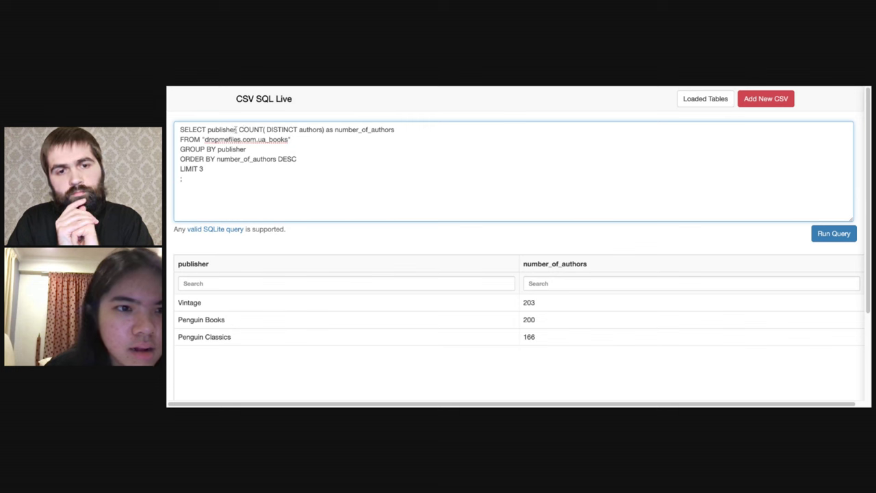
drag(236, 129, 207, 129)
text(author)
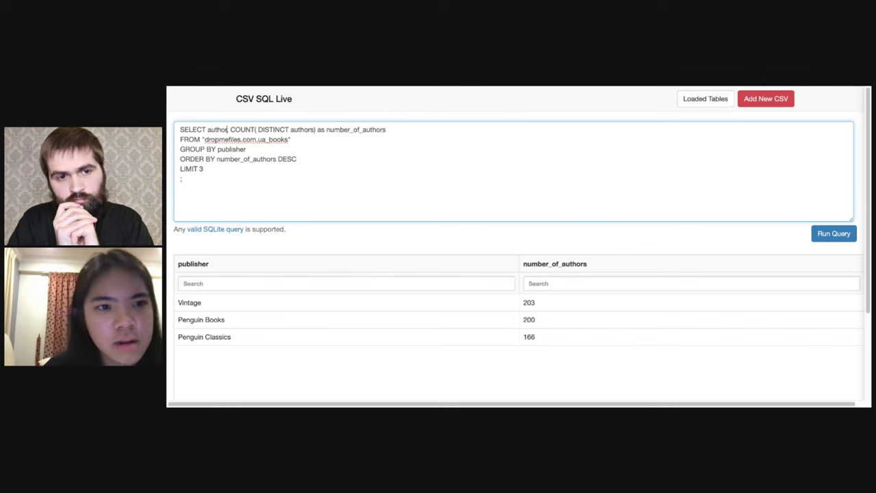
drag(231, 129, 254, 130)
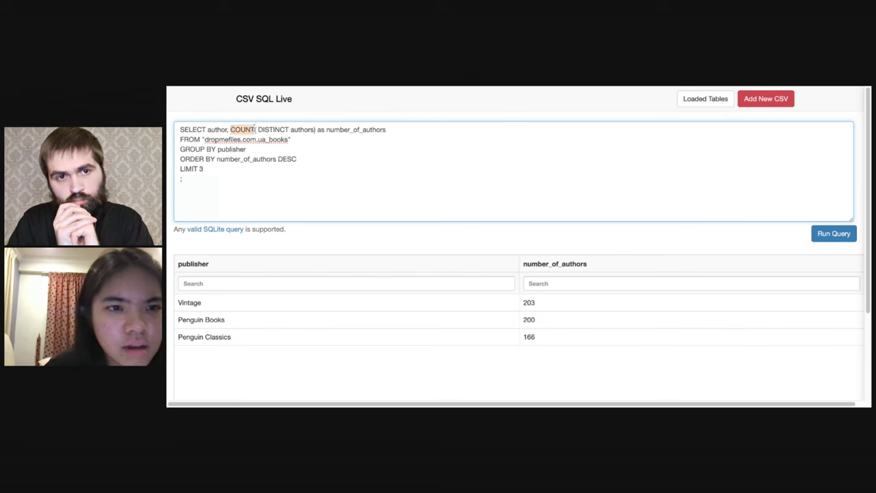
text(AVG()
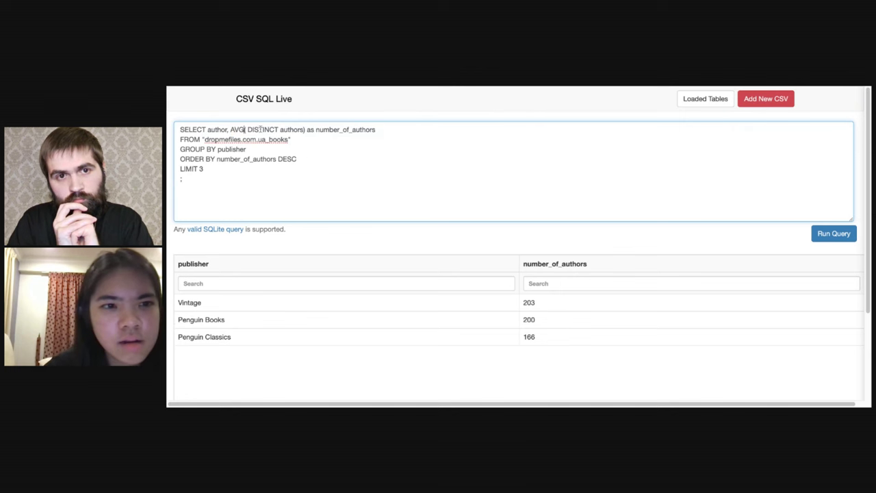
Step: Make the aggregate AVG(num_pages) with the alias average_pages
click(246, 129)
key(shift+Right)
key(shift+Right)
key(shift+Right)
key(shift+Right)
key(shift+Right)
key(shift+Right)
key(shift+Right)
key(shift+Right)
key(shift+Right)
key(shift+Right)
key(shift+Right)
key(shift+Right)
key(shift+Right)
key(shift+Right)
key(shift+Right)
key(shift+Right)
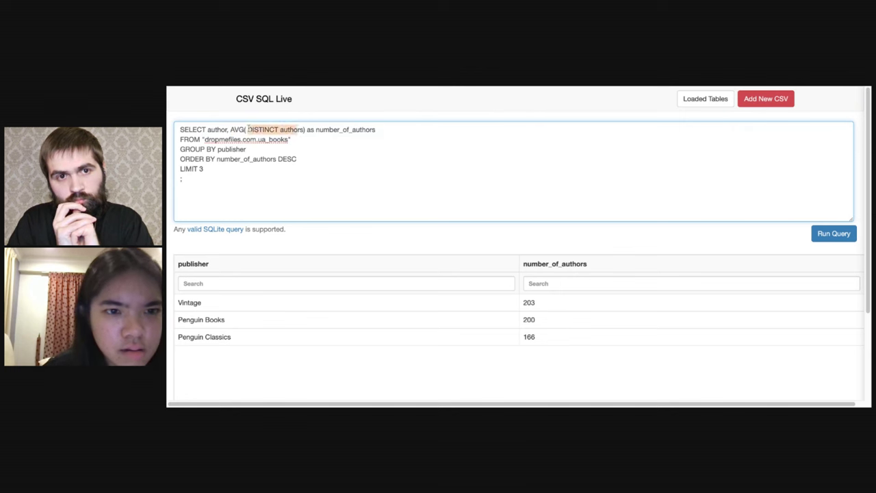
text(num_pages)
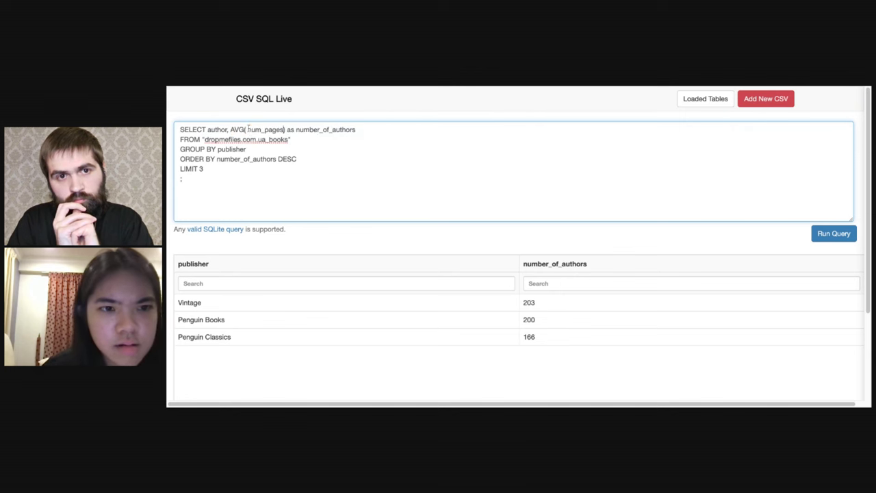
click(296, 129)
key(shift+Right)
key(shift+Right)
key(shift+Right)
key(shift+Right)
key(shift+Right)
key(shift+Right)
key(shift+Right)
key(shift+Right)
key(shift+Right)
key(shift+Right)
key(shift+Right)
key(shift+Right)
key(shift+Right)
key(shift+Right)
key(shift+Right)
key(shift+Right)
key(shift+Right)
text(av)
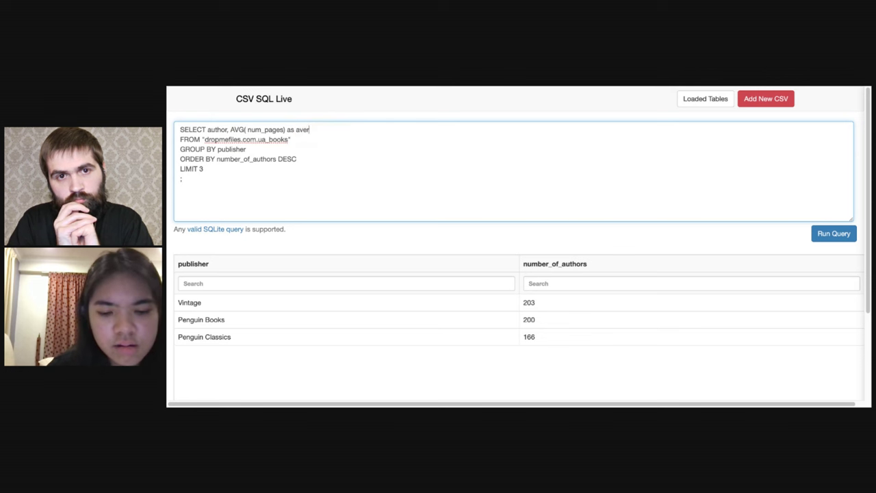
text(erage_pages)
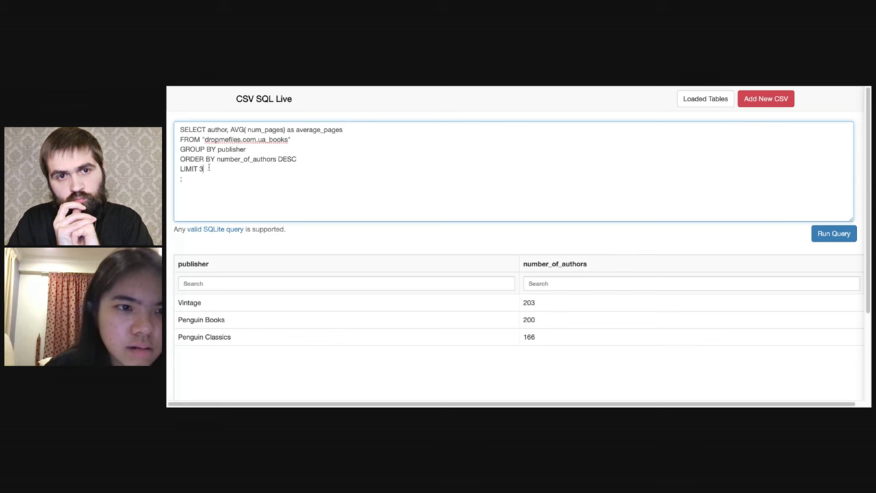
Step: Delete the GROUP BY, ORDER BY and LIMIT lines and run the query
drag(209, 168, 177, 149)
key(BackSpace)
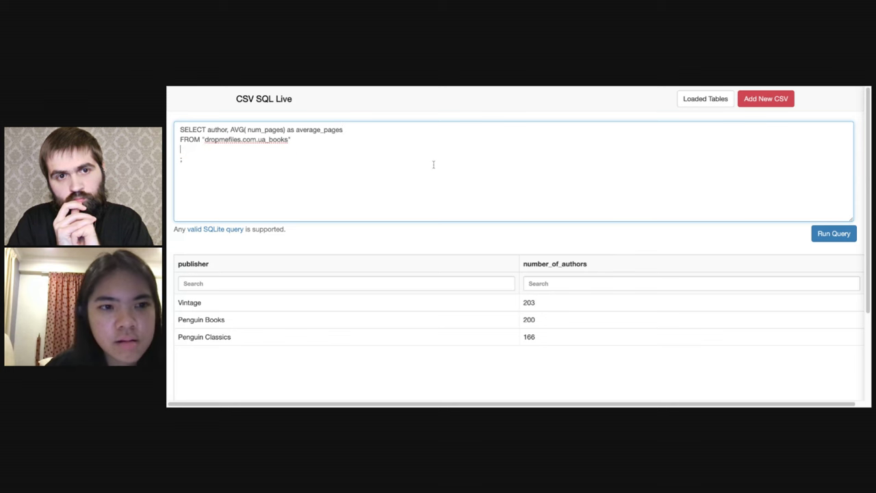
click(834, 235)
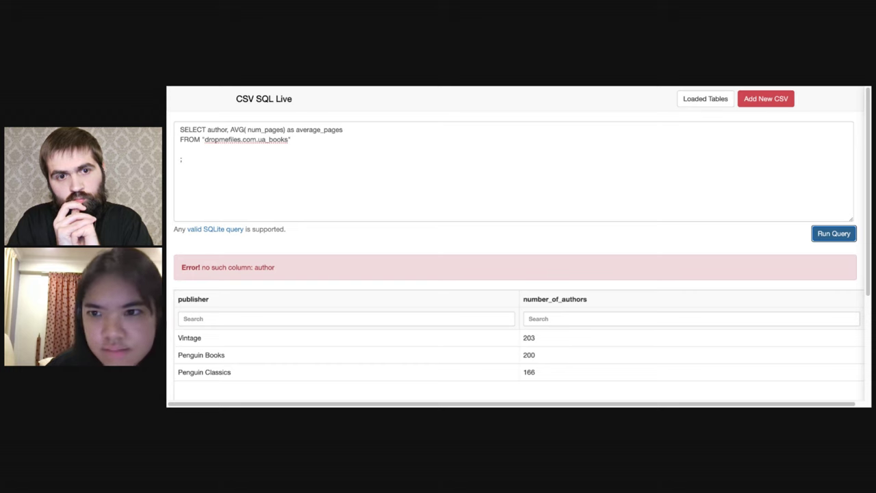
Step: Check the books table columns, correct author to authors, and rerun the query
click(712, 98)
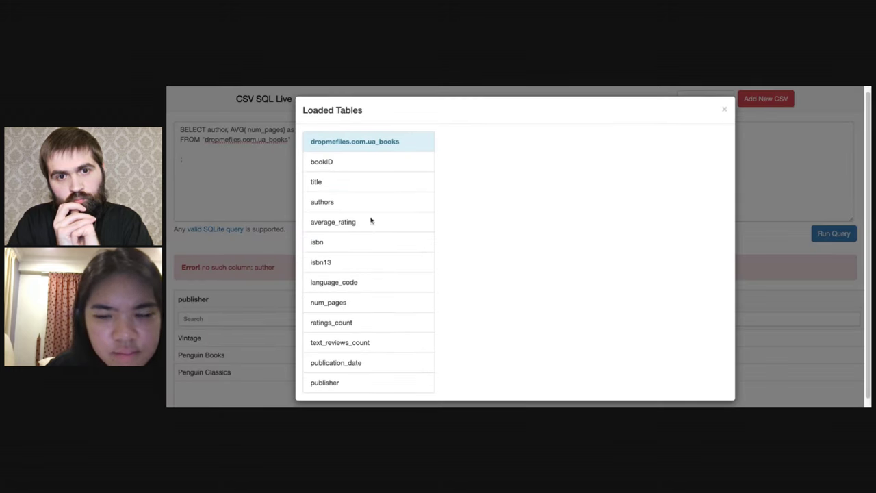
click(725, 110)
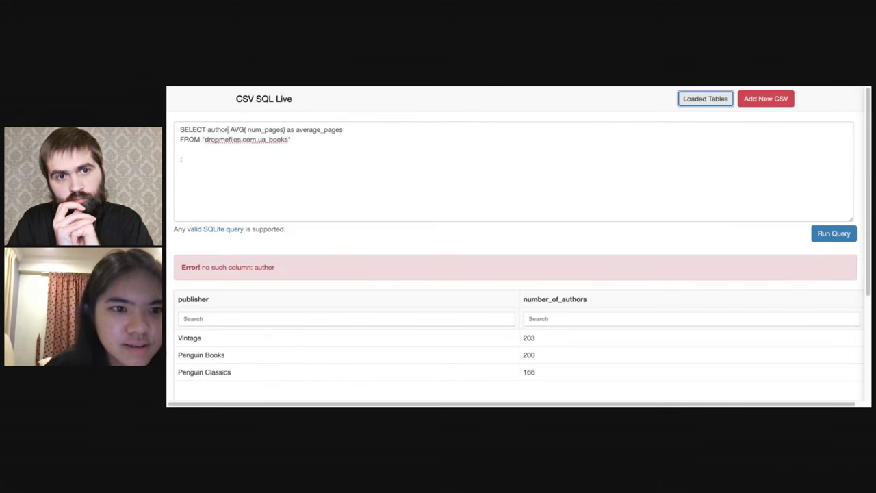
click(228, 129)
text(s)
click(840, 238)
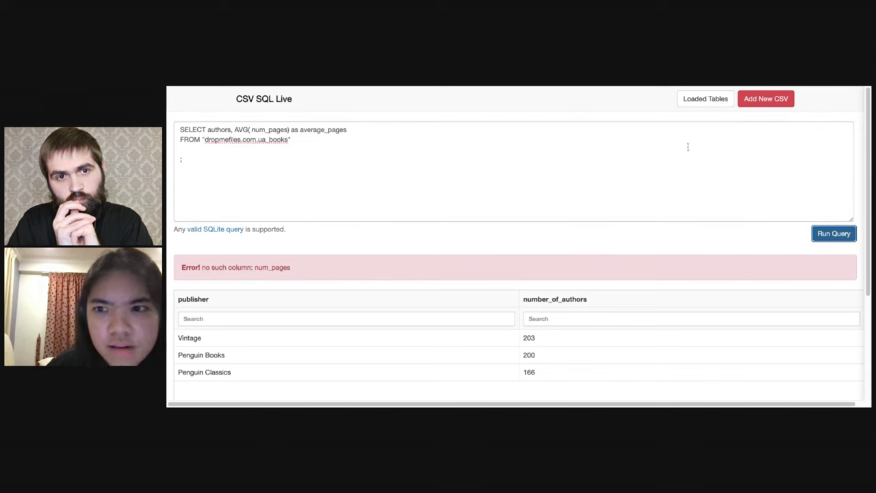
Step: Keep the average_pages alias, change AVG to AVERAGE, and run the query
click(350, 129)
key(shift+Left)
key(shift+Left)
key(shift+Left)
key(shift+Left)
key(shift+Left)
key(shift+Left)
key(shift+Left)
key(shift+Left)
key(shift+Left)
key(shift+Left)
key(shift+Left)
key(shift+Left)
key(shift+Left)
key(shift+Left)
key(shift+Left)
key(shift+Left)
key(shift+Left)
key(shift+Left)
key(shift+Left)
key(shift+Left)
key(shift+Right)
key(shift+Right)
key(shift+Right)
key(BackSpace)
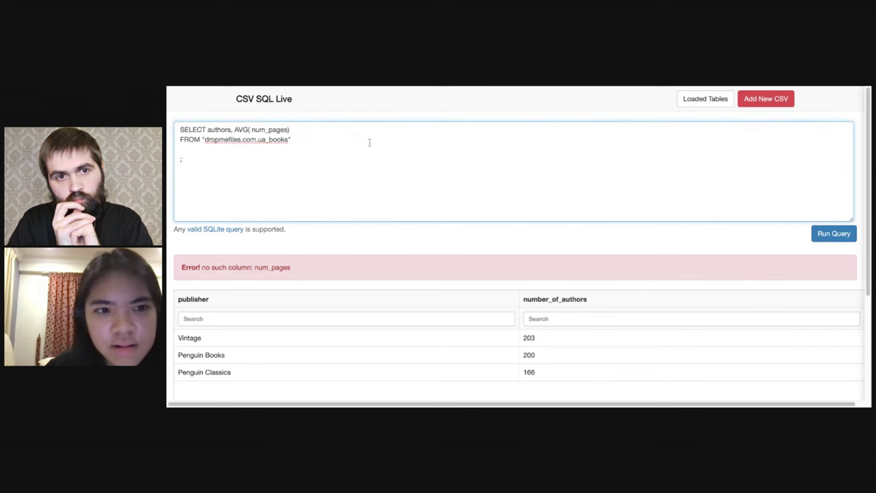
key(ctrl+z)
click(239, 129)
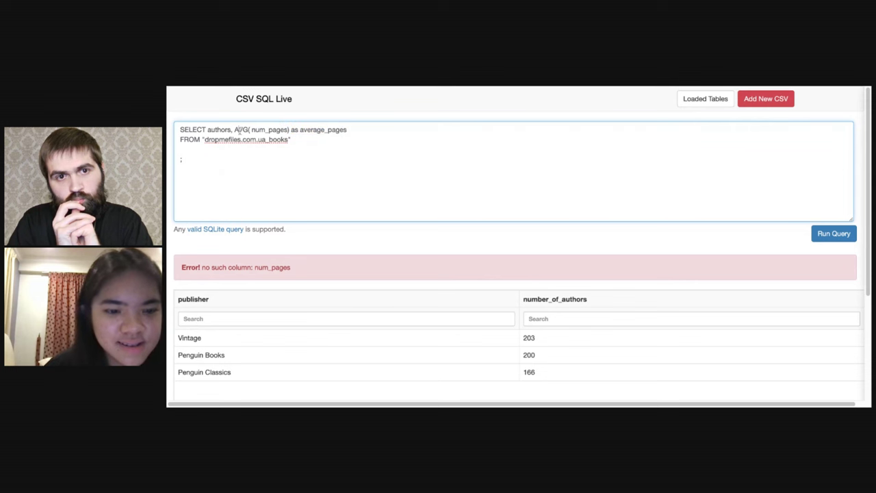
text(ERA)
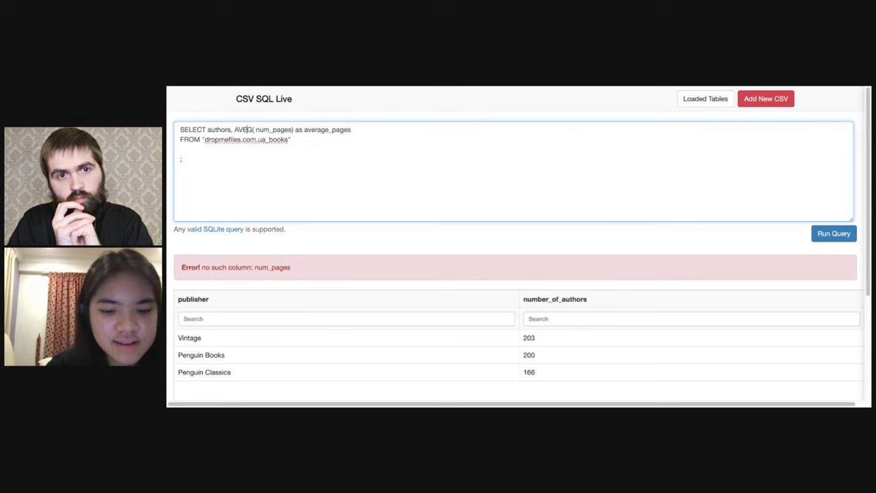
key(Right)
text(E)
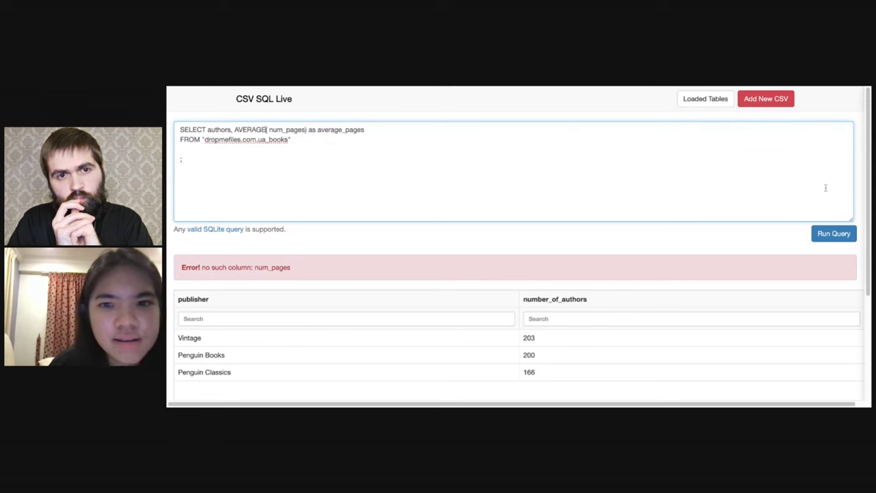
click(825, 233)
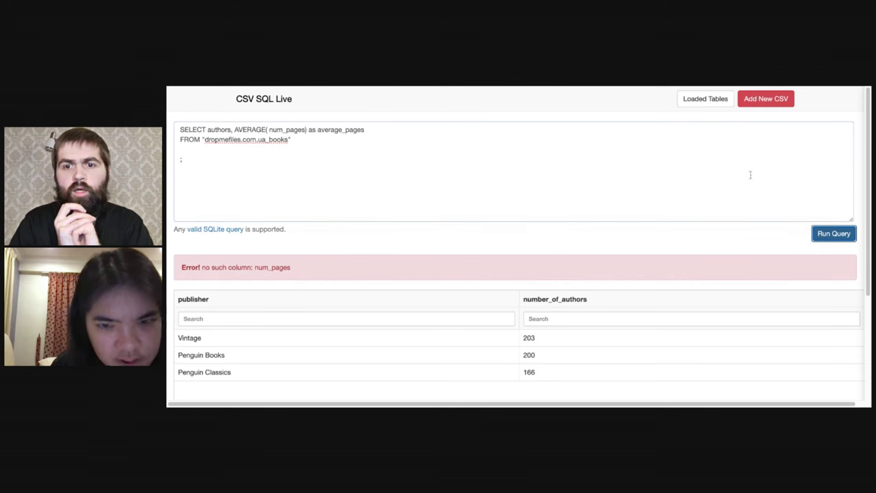
Step: Replace the AVERAGE expression and its alias with a plain num_pages column
click(704, 101)
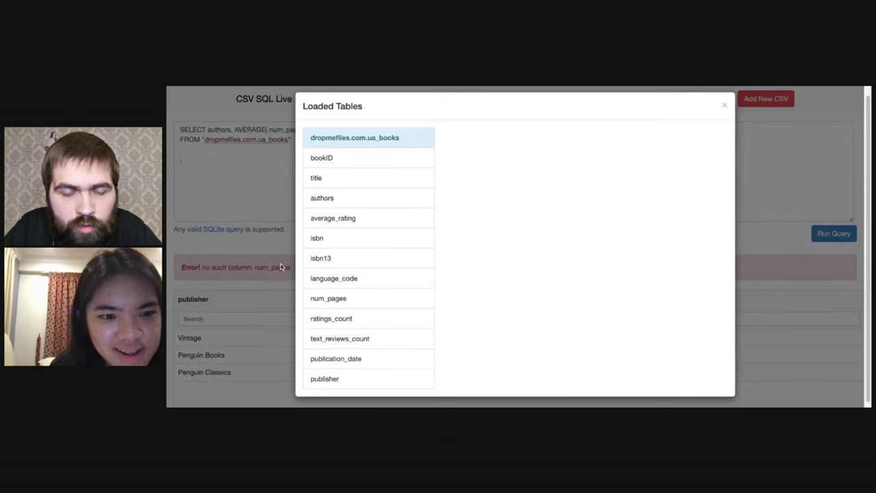
click(241, 224)
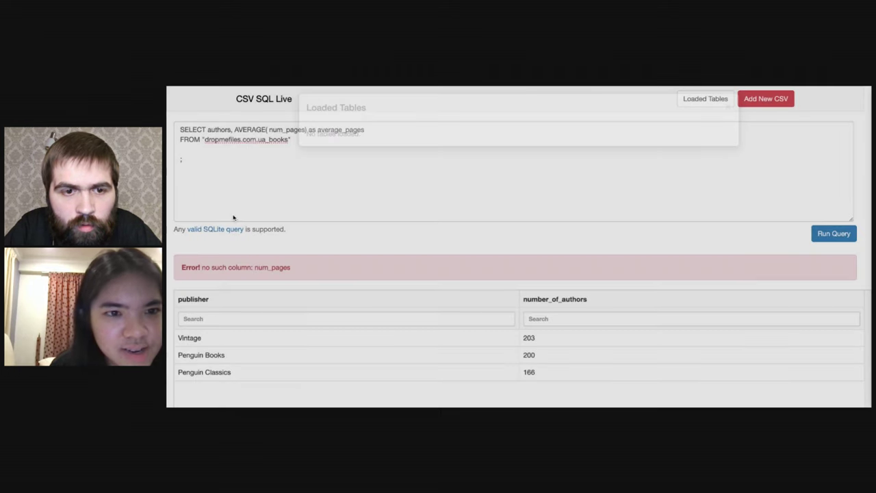
drag(308, 129, 235, 130)
key(BackSpace)
text(num)
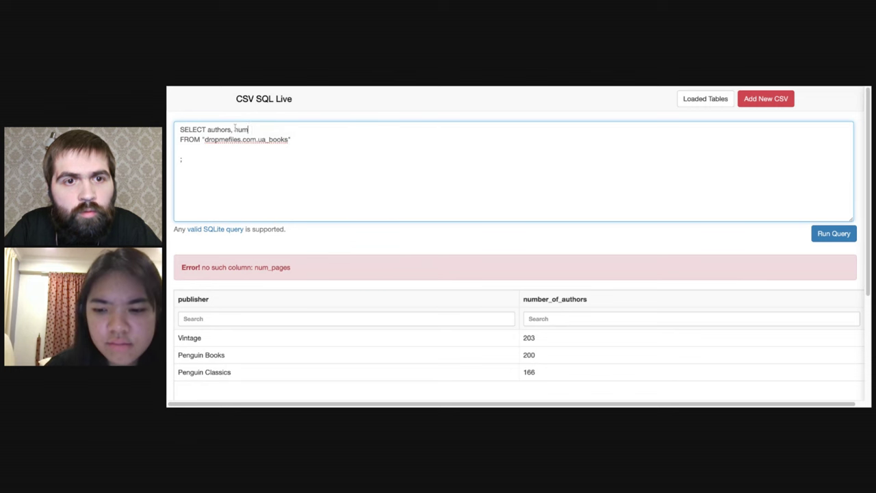
text(_pages)
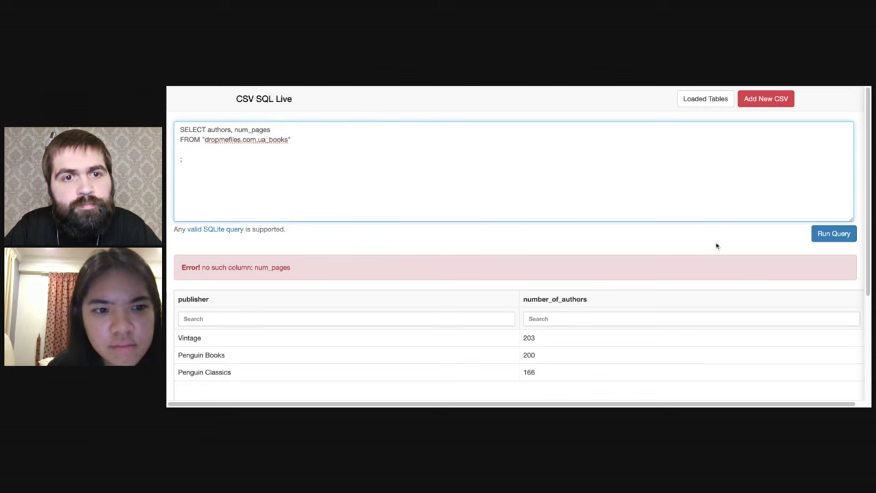
Step: Run the authors, num_pages query, then retry it with an underscore added to num_pages
click(818, 234)
click(705, 99)
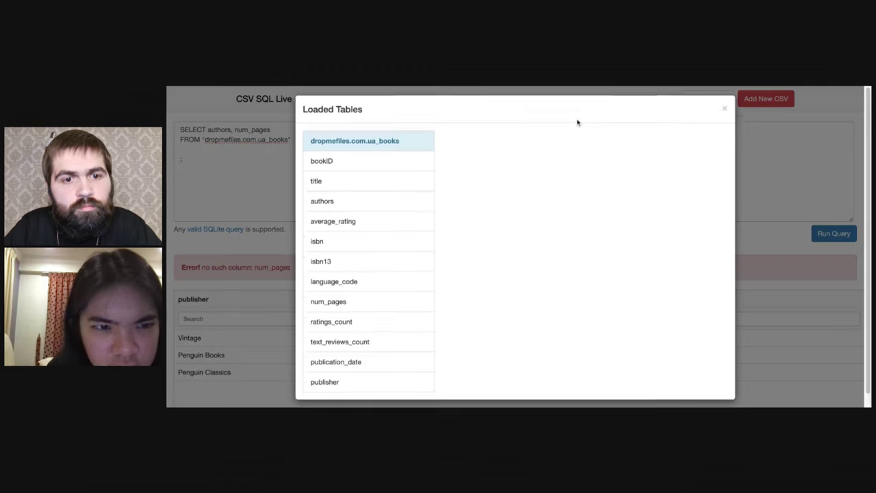
double_click(352, 311)
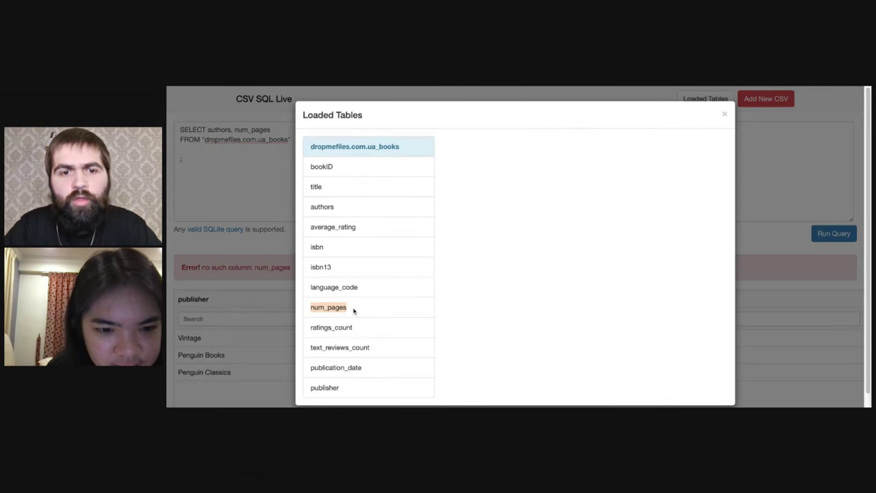
scroll(333, 301, down, 1)
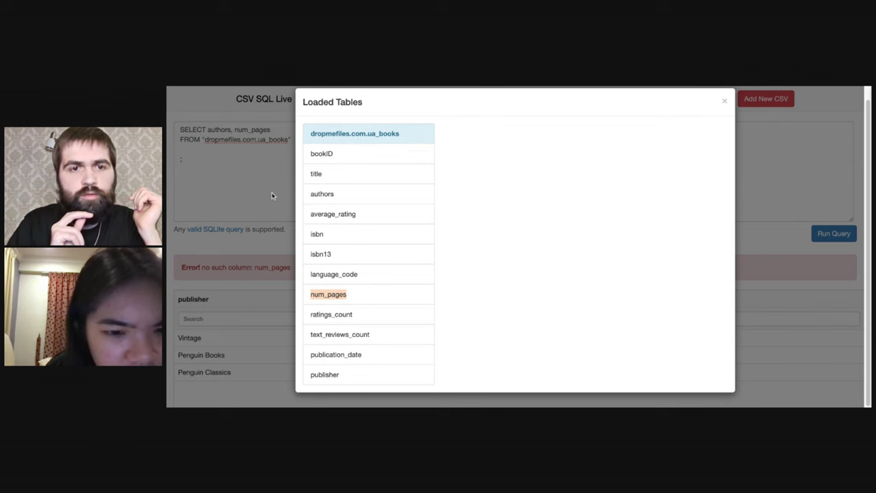
click(247, 150)
click(253, 130)
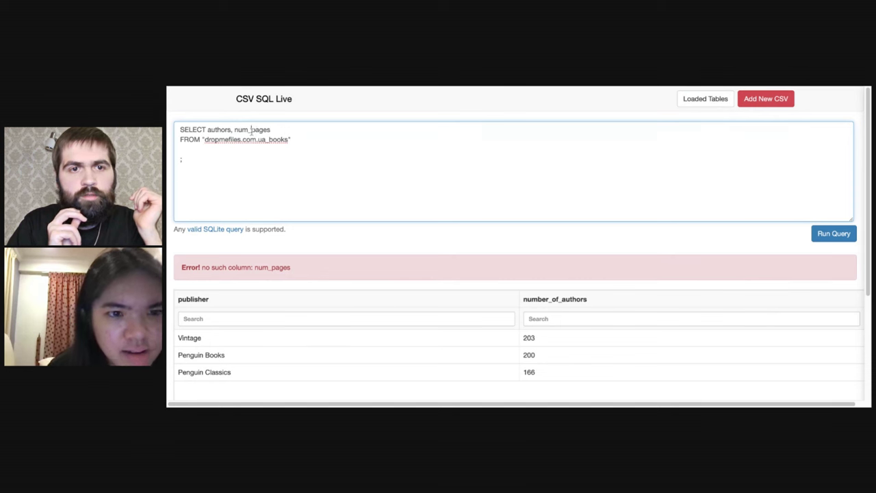
text(_)
click(825, 234)
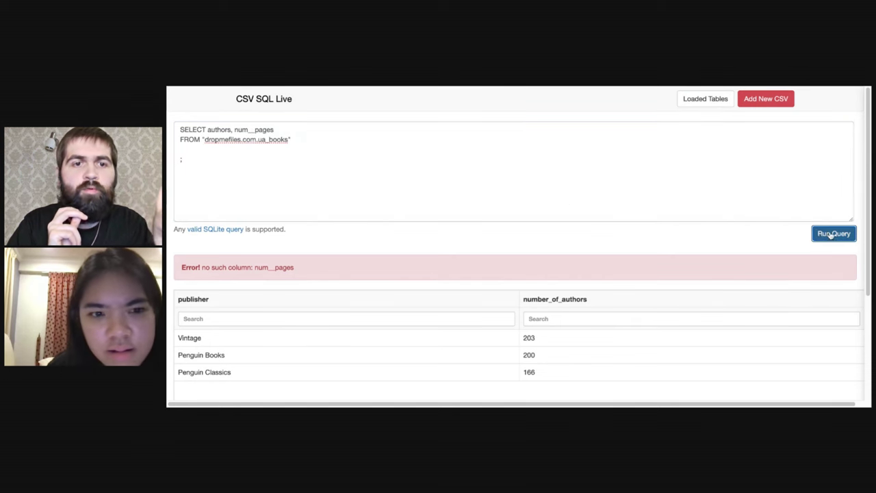
Step: Try further underscore variants of the num_pages column name, rerunning each, then remove them
click(255, 130)
key(BackSpace)
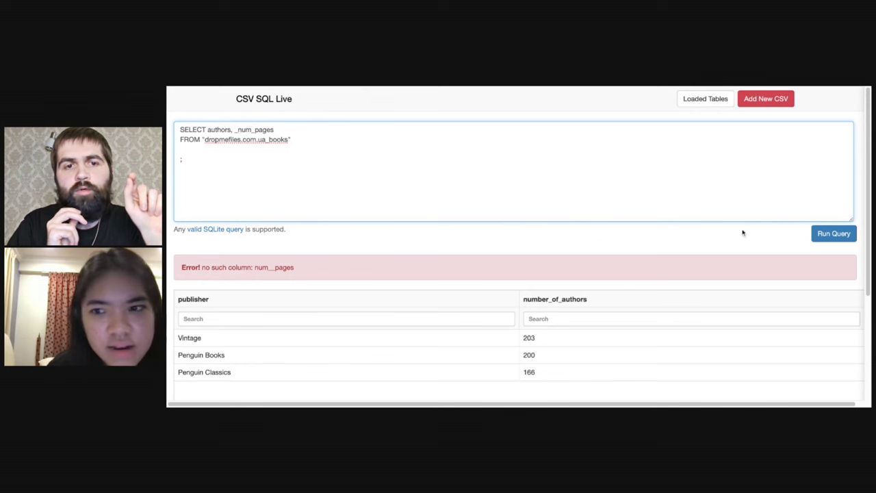
click(831, 234)
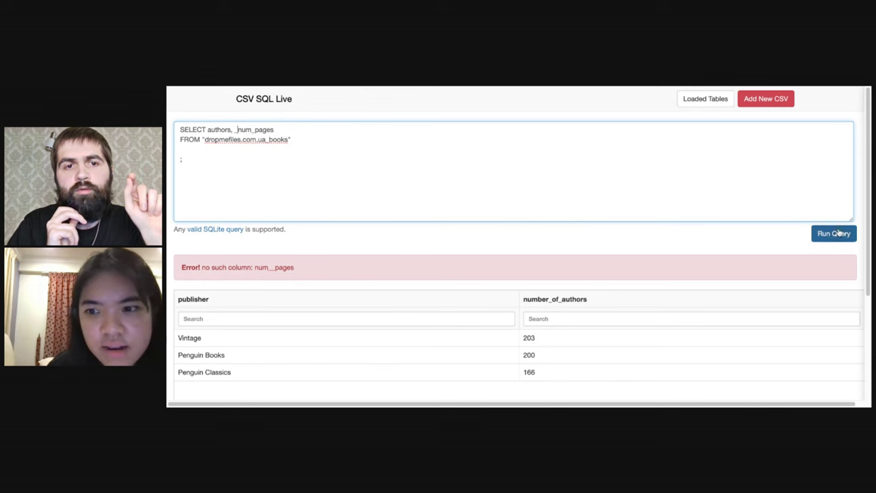
click(180, 151)
key(BackSpace)
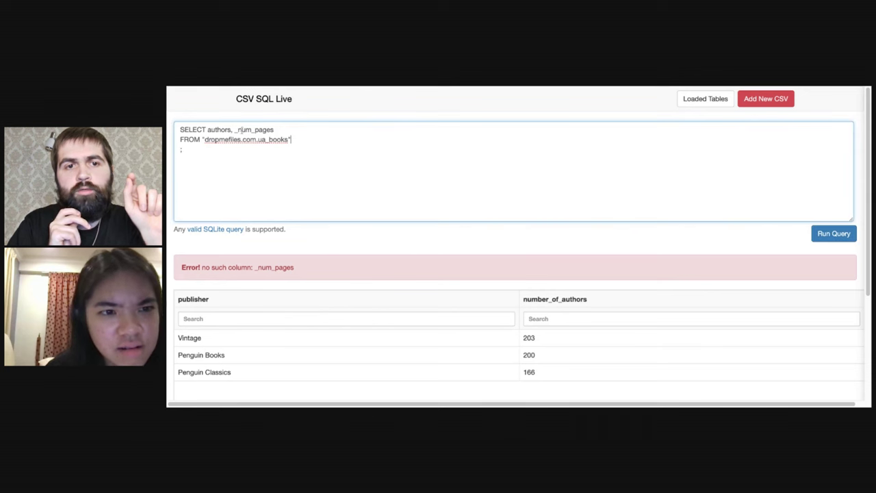
click(238, 130)
text(_)
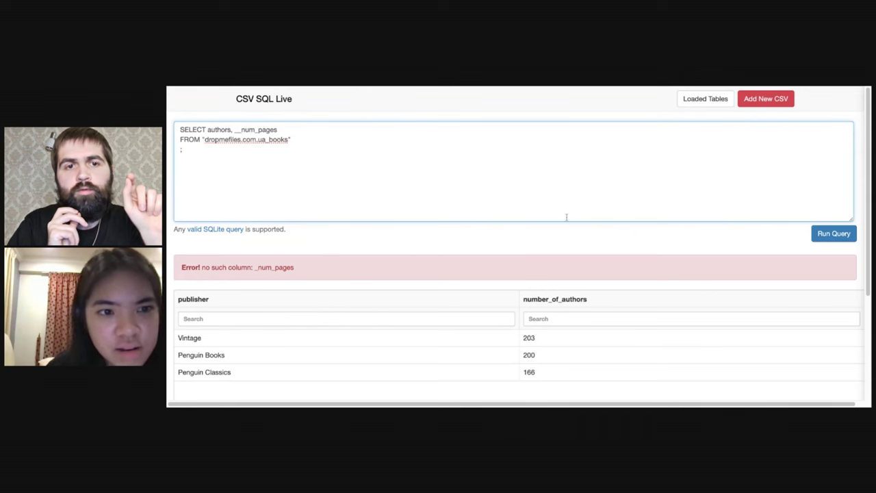
click(822, 236)
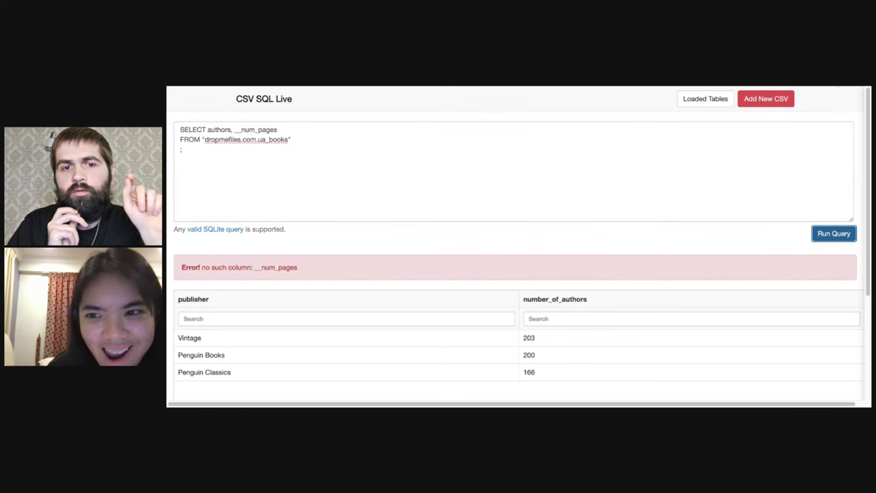
click(239, 130)
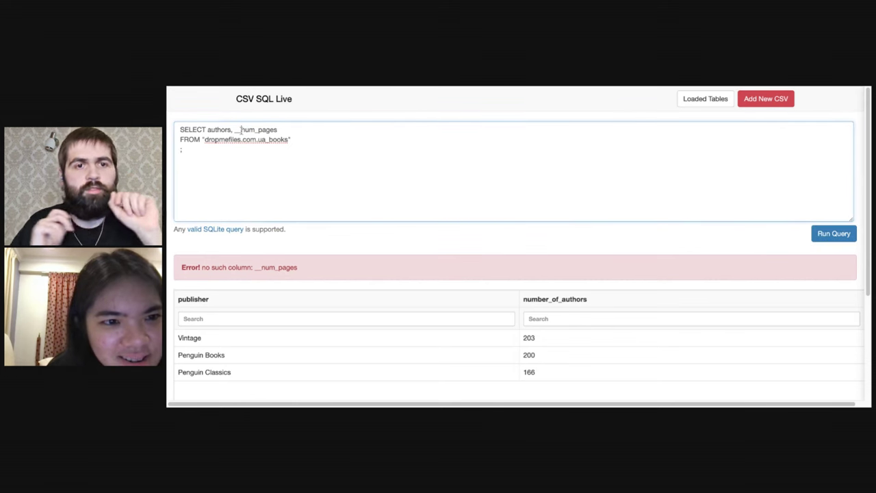
key(BackSpace)
key(BackSpace)
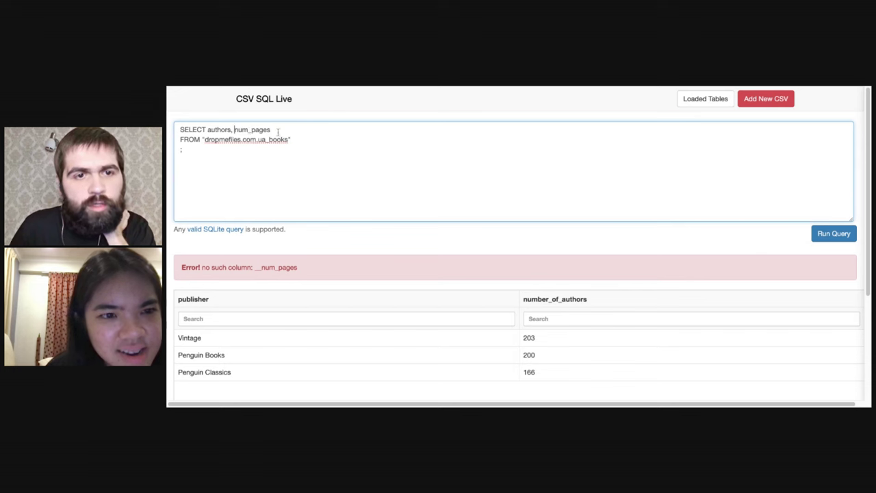
Step: Replace num_pages with ratings_count and run the authors and ratings_count query
click(715, 104)
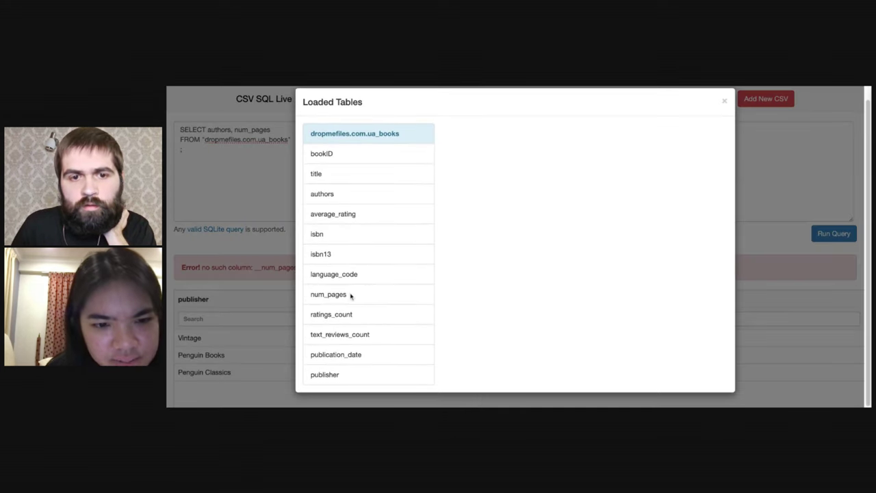
click(352, 296)
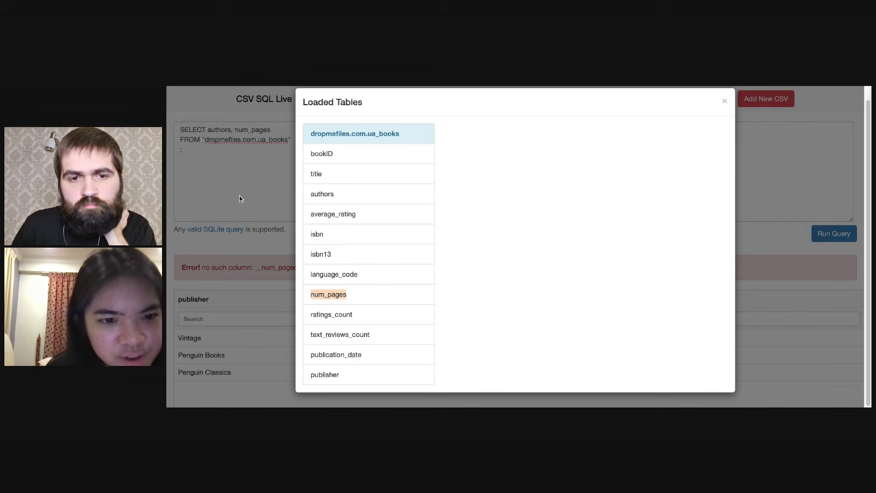
click(352, 314)
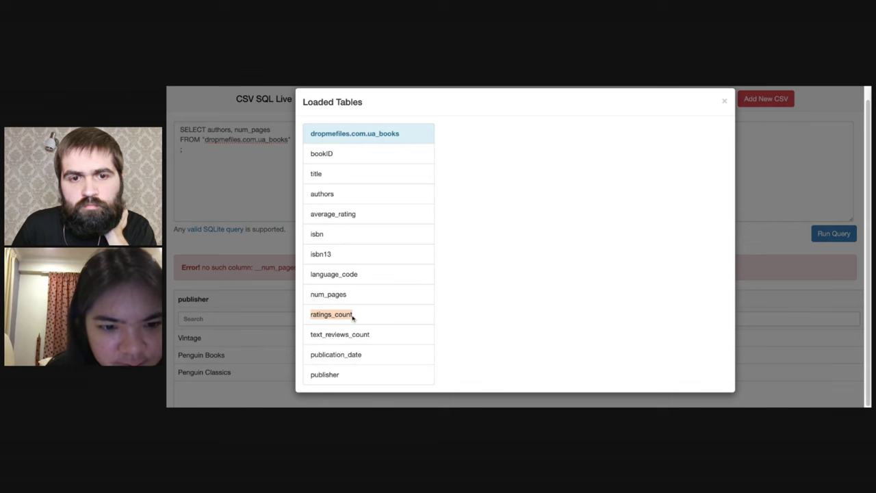
key(Escape)
double_click(267, 130)
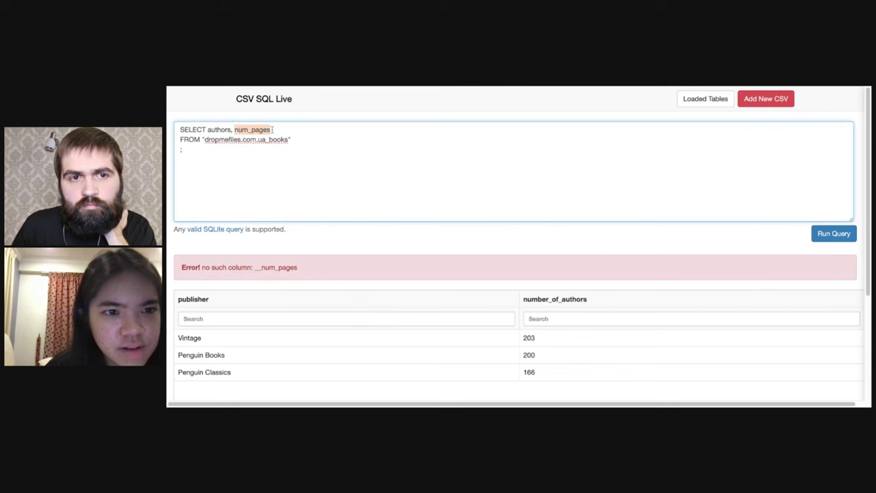
text(ratings_count)
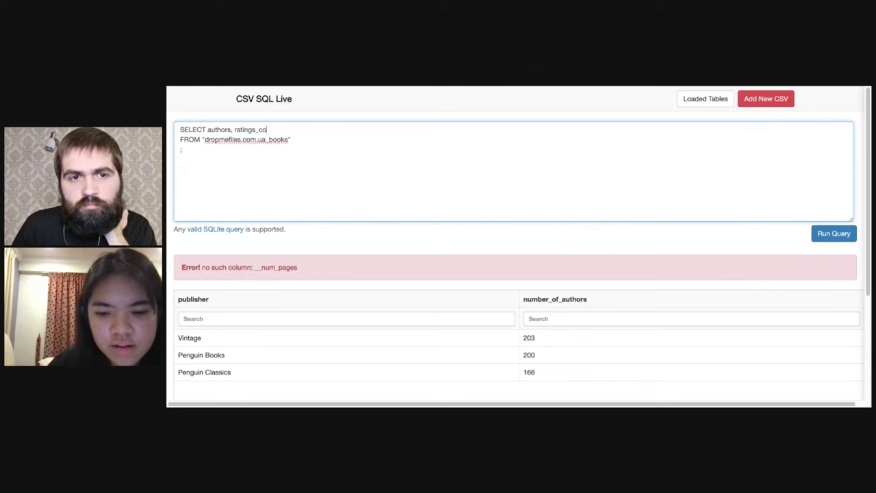
click(833, 234)
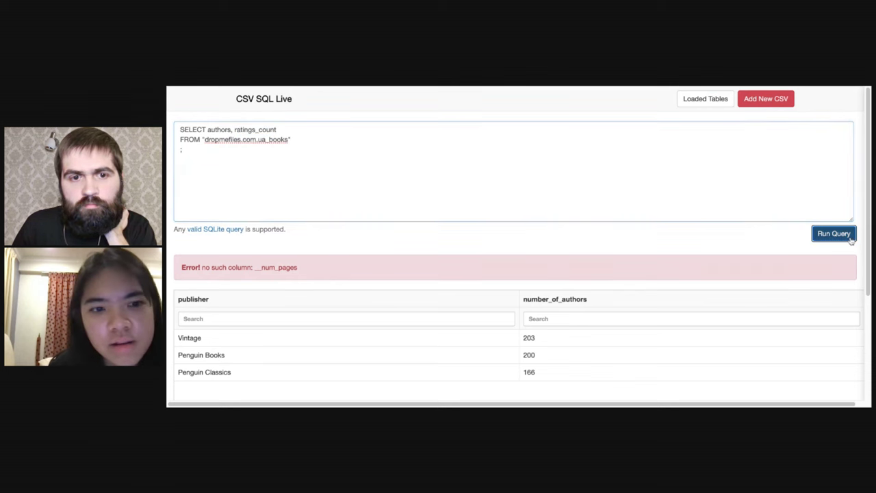
Step: Swap ratings_count back to num_pages, rerun it, and recheck the loaded table columns
drag(278, 129, 234, 130)
key(BackSpace)
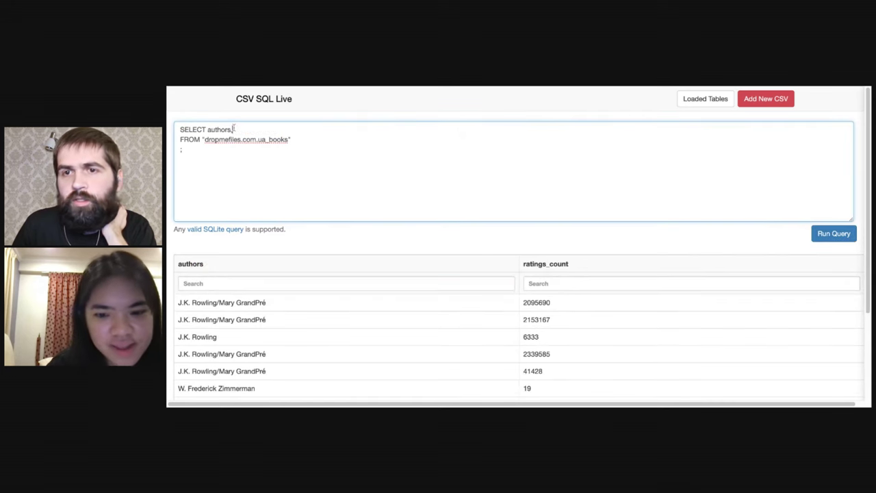
text(num_page)
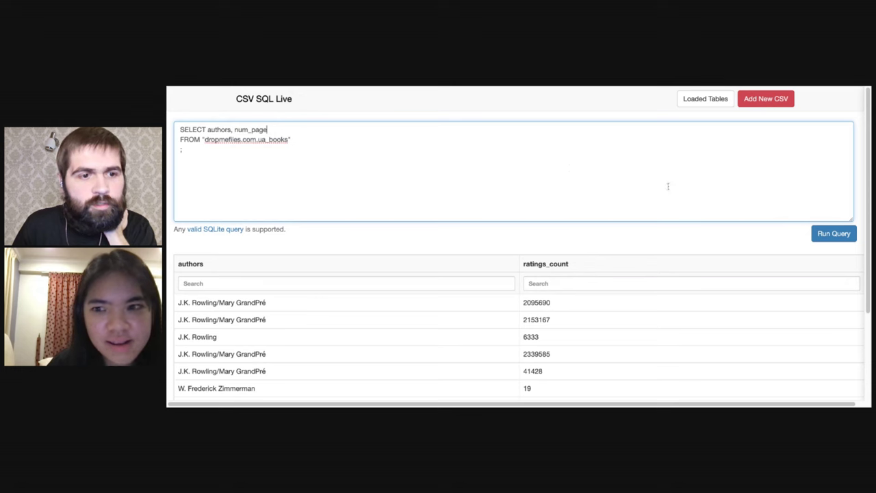
click(834, 233)
click(297, 128)
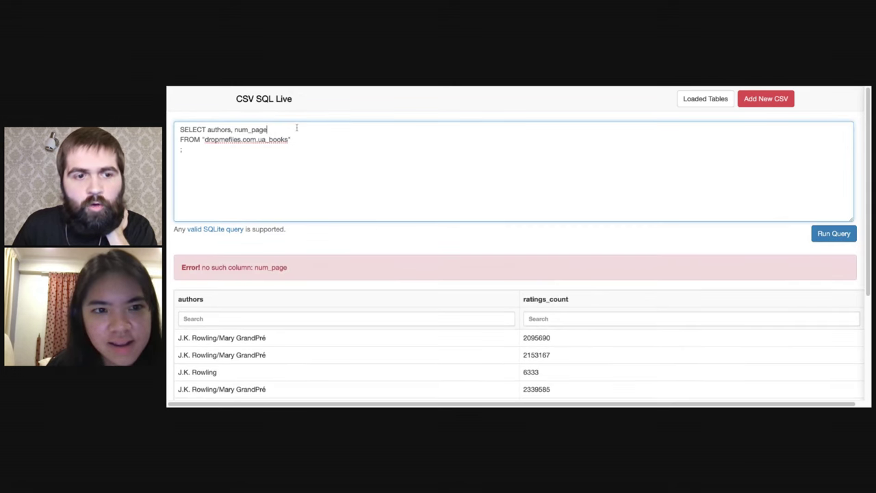
text(s)
click(826, 234)
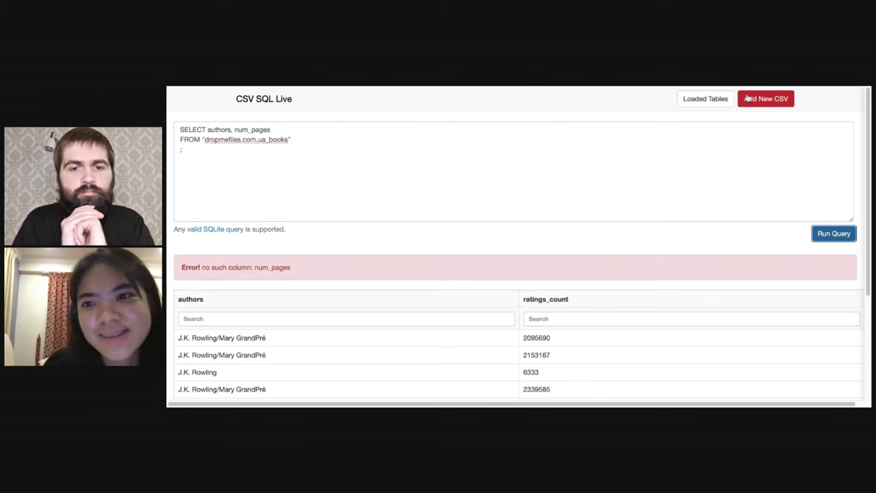
click(709, 99)
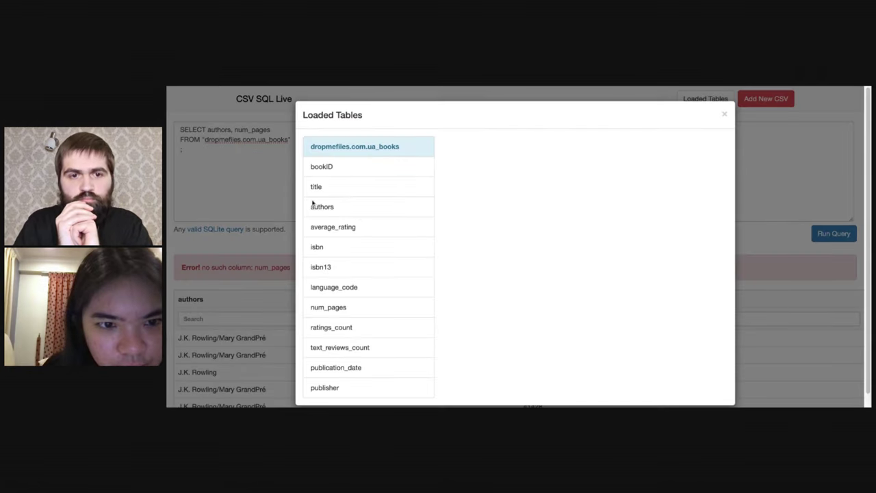
click(212, 128)
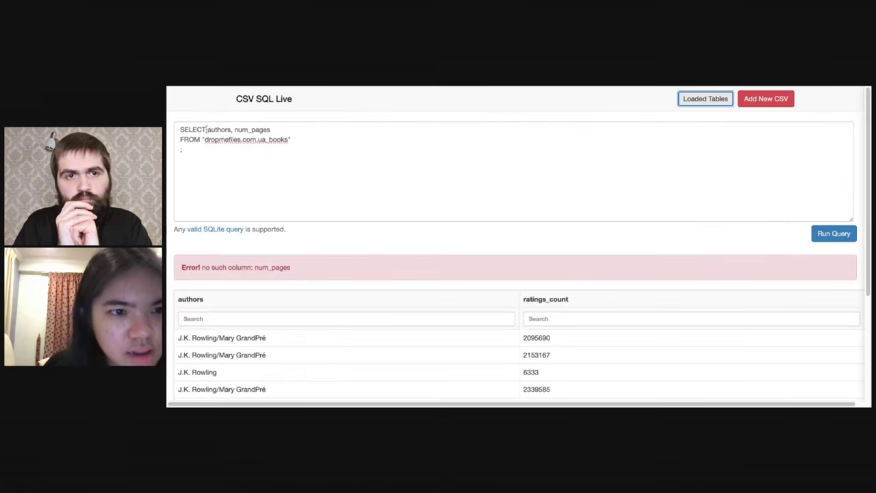
click(208, 129)
Step: Replace authors, num_pages with title, COUNT(*) and run it, getting one row with count 11123
drag(208, 130, 274, 130)
text(title)
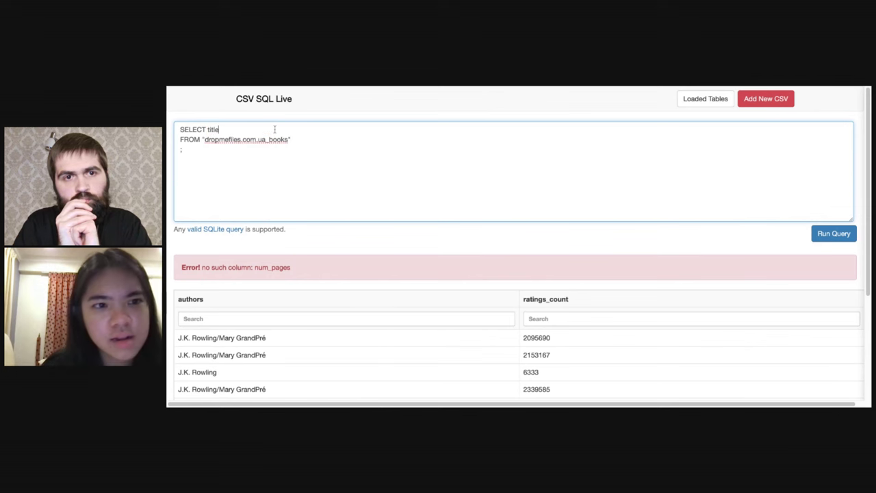
click(711, 98)
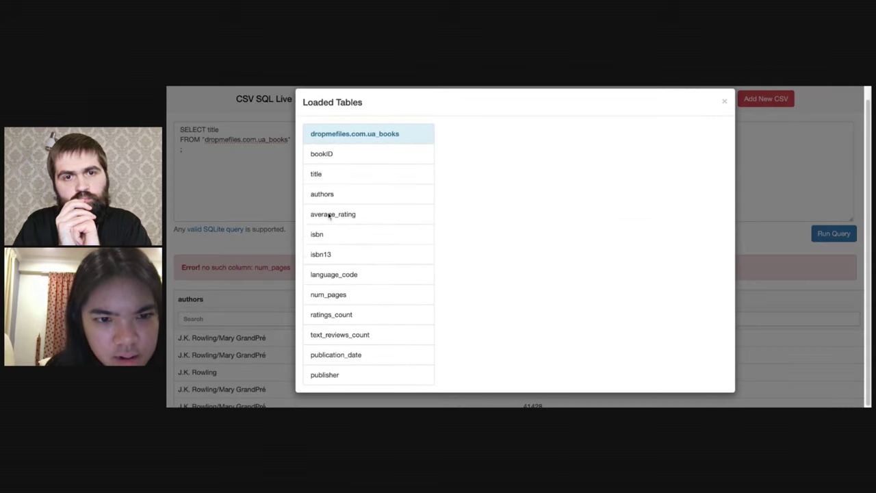
click(253, 170)
click(239, 129)
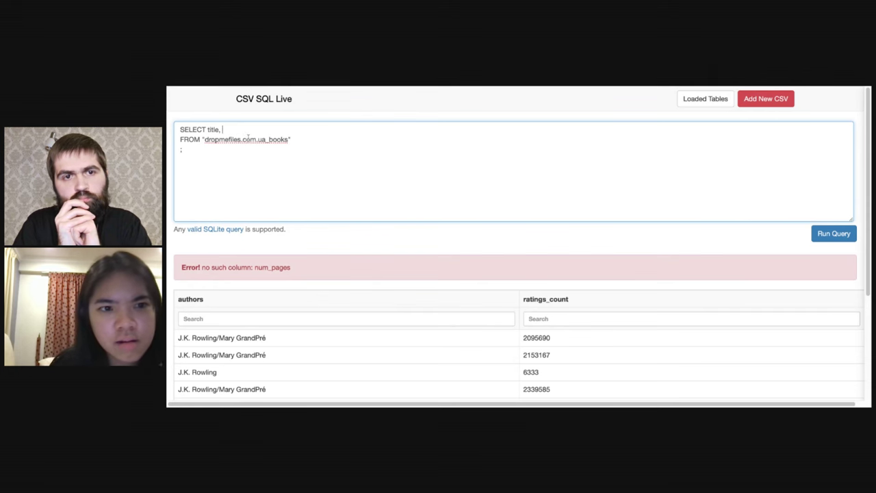
text(COUNT)
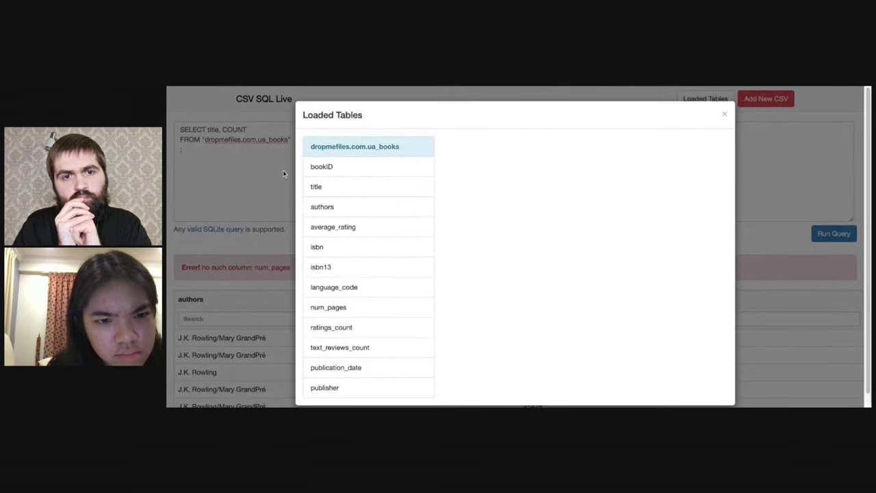
click(258, 198)
click(255, 130)
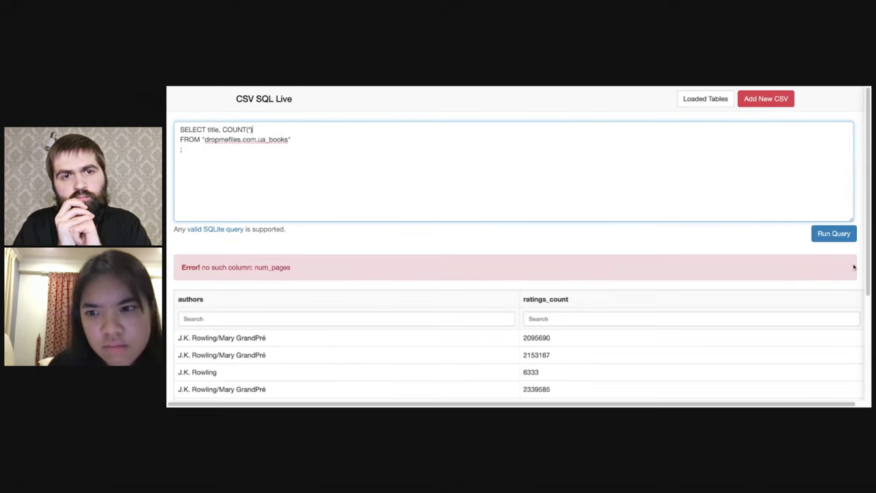
click(834, 233)
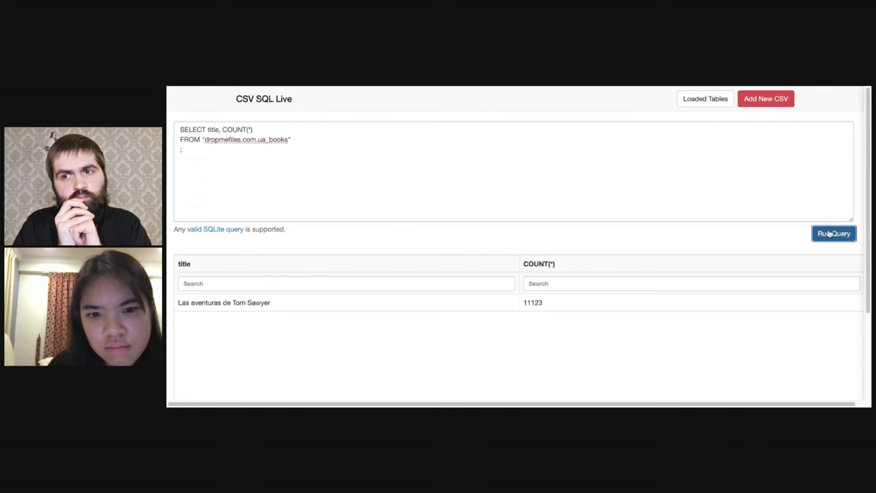
click(215, 149)
Step: Paste back the GROUP BY, ORDER BY and LIMIT lines and group by title
click(295, 140)
key(Return)
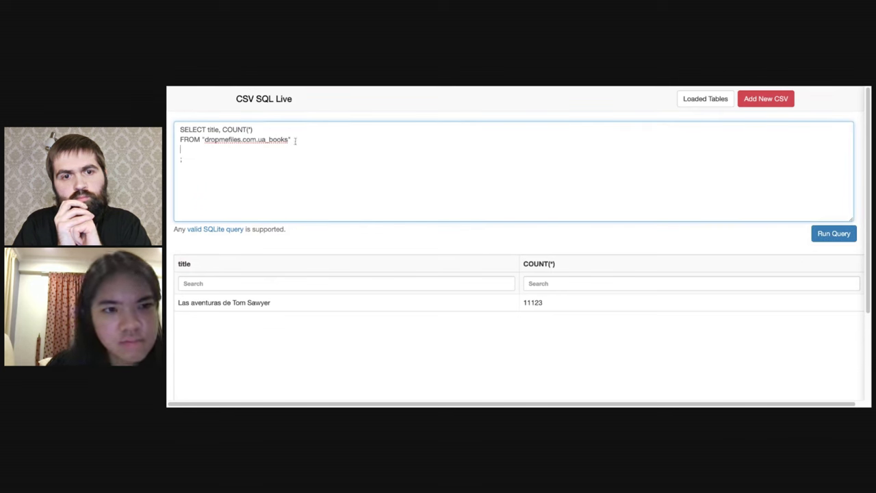
text(GROUP BY publisher ORDER BY number_of_authors DESC LIMIT 3)
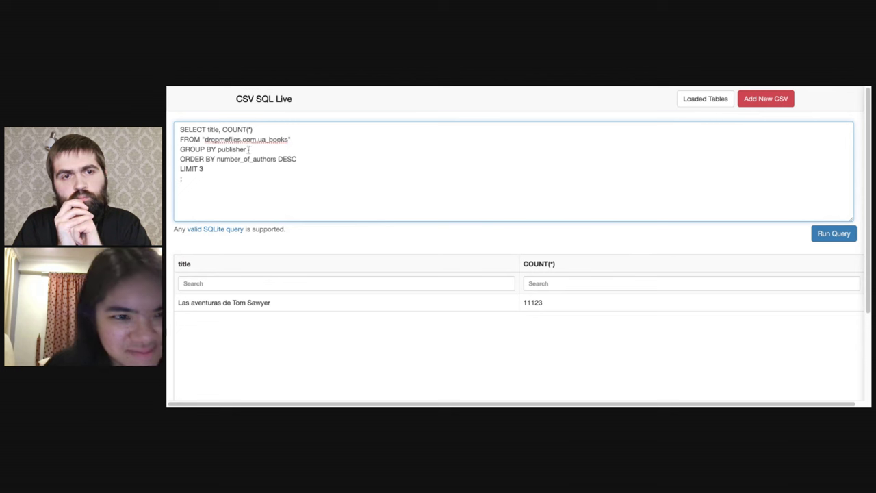
double_click(249, 150)
text(title)
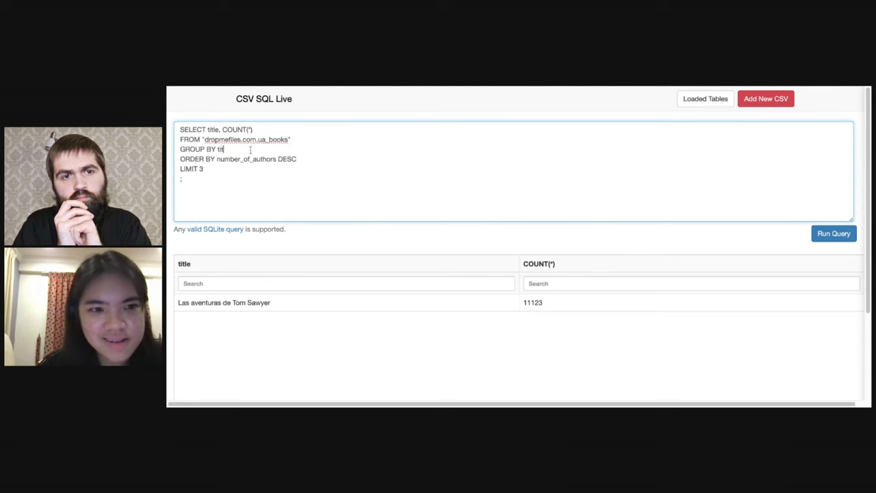
click(277, 159)
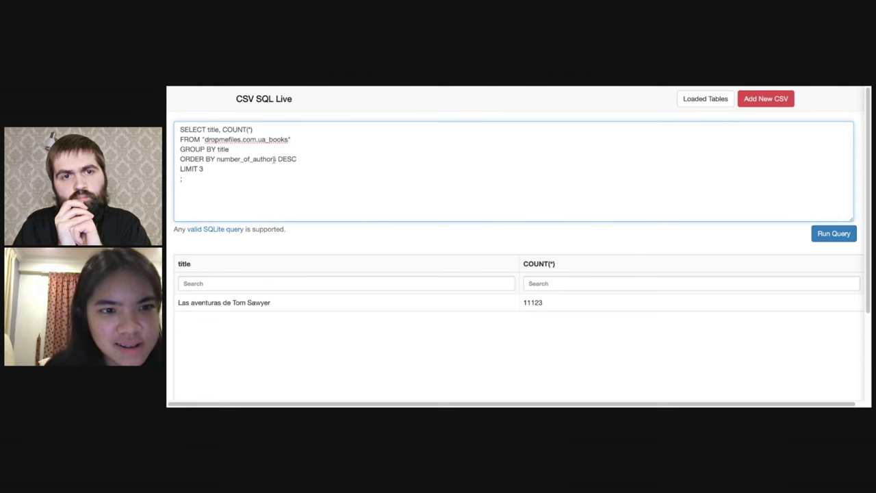
key(shift+Left)
key(shift+Left)
key(shift+Left)
key(shift+Left)
key(shift+Left)
key(shift+Left)
key(shift+Left)
key(shift+Left)
key(shift+Left)
key(shift+Left)
key(shift+Left)
key(shift+Left)
key(shift+Left)
key(shift+Left)
key(shift+Left)
key(shift+Left)
Step: Give COUNT(*) the alias number_of_books
click(253, 128)
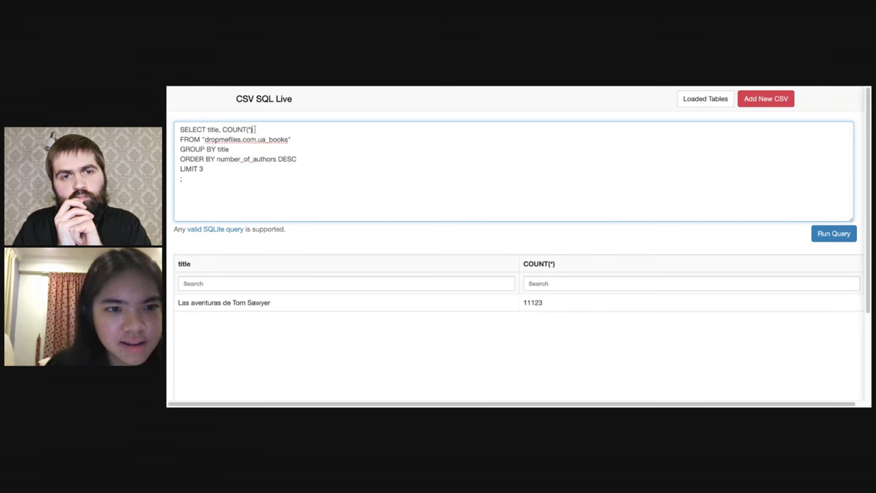
text(AS )
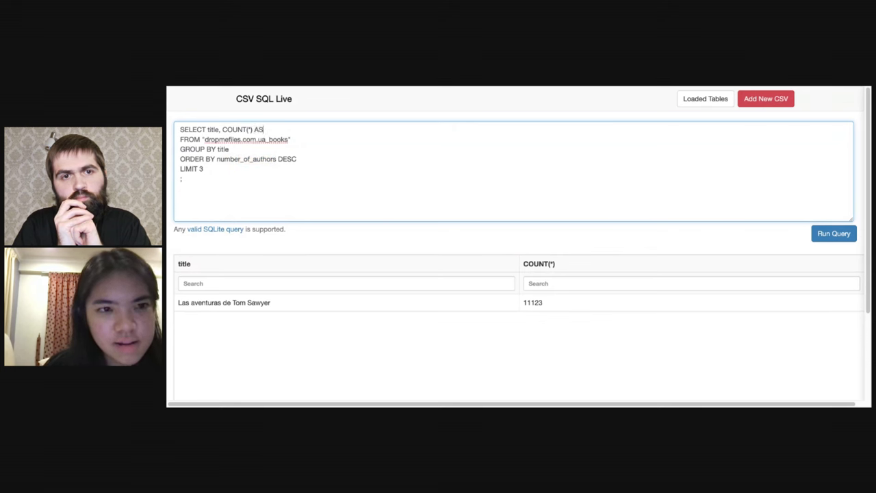
text(numbe)
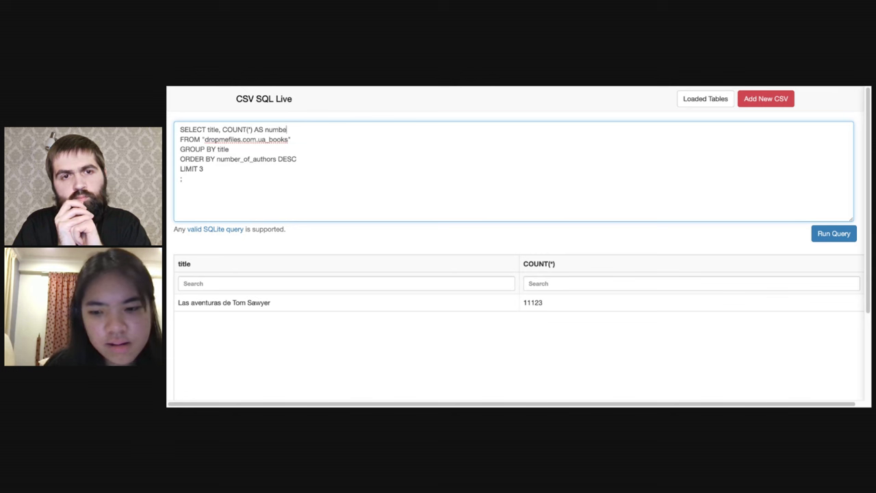
text(r_of_books)
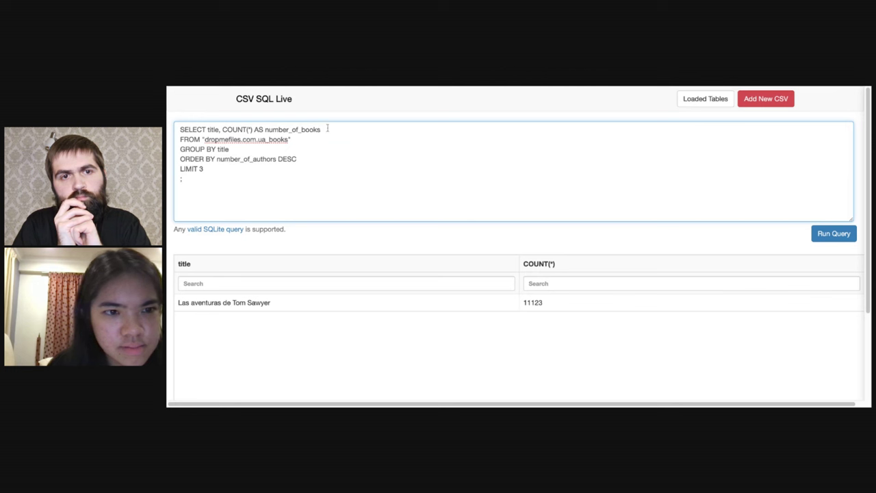
key(shift+Left)
key(shift+Left)
key(shift+Left)
key(shift+Left)
key(shift+Left)
key(shift+Left)
key(shift+Left)
key(shift+Left)
key(shift+Left)
key(shift+Left)
key(shift+Left)
key(shift+Left)
key(shift+Left)
click(266, 128)
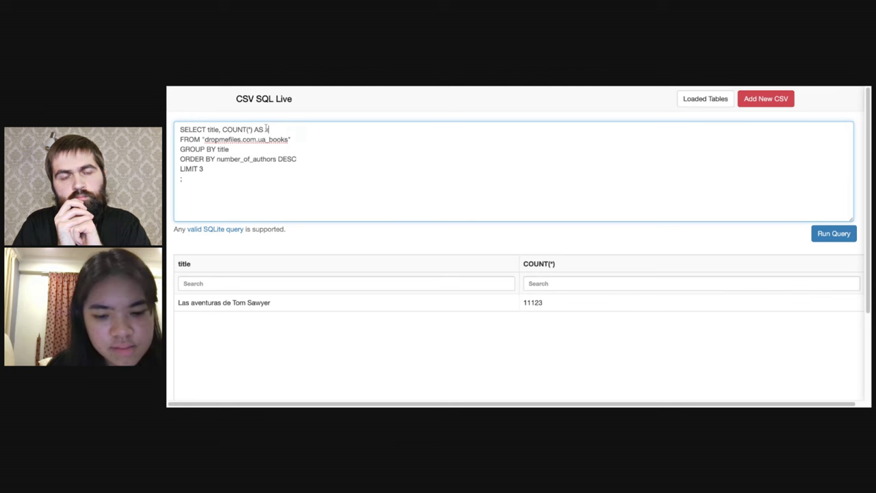
double_click(266, 129)
key(ctrl+c)
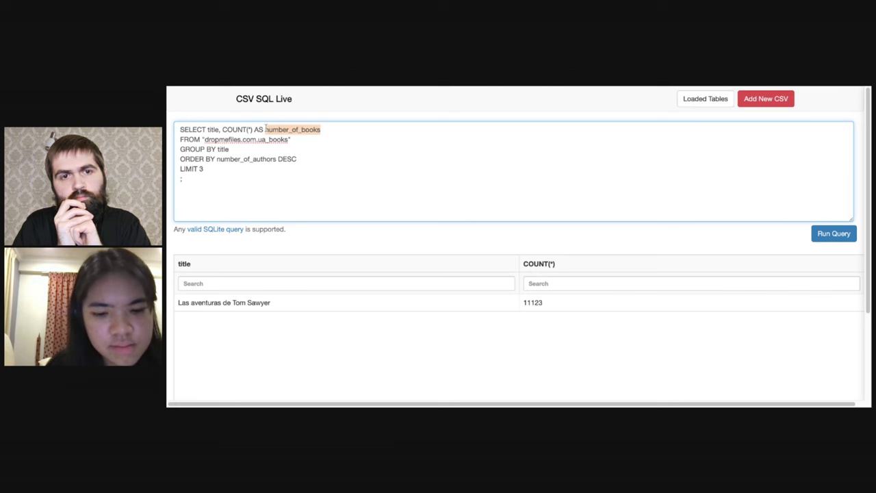
Step: Order by number_of_books, drop DESC and the LIMIT 3 line, and run the query
double_click(264, 159)
key(ctrl+v)
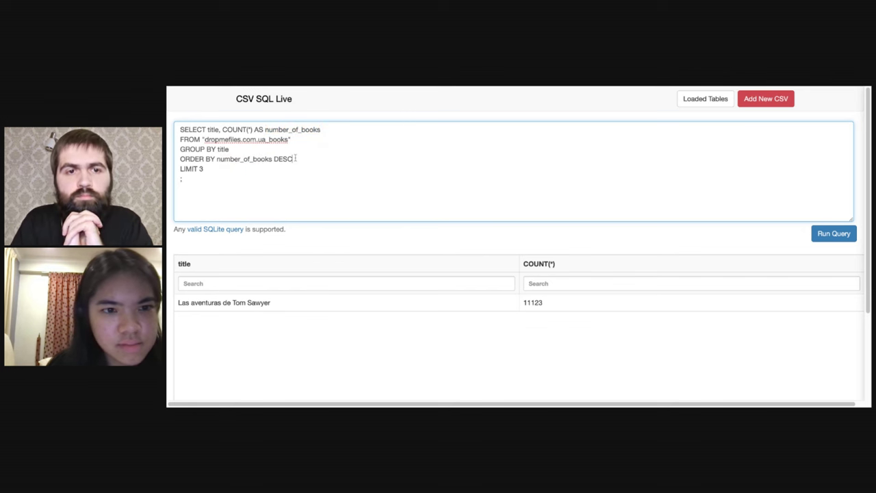
key(shift+End)
key(BackSpace)
triple_click(221, 170)
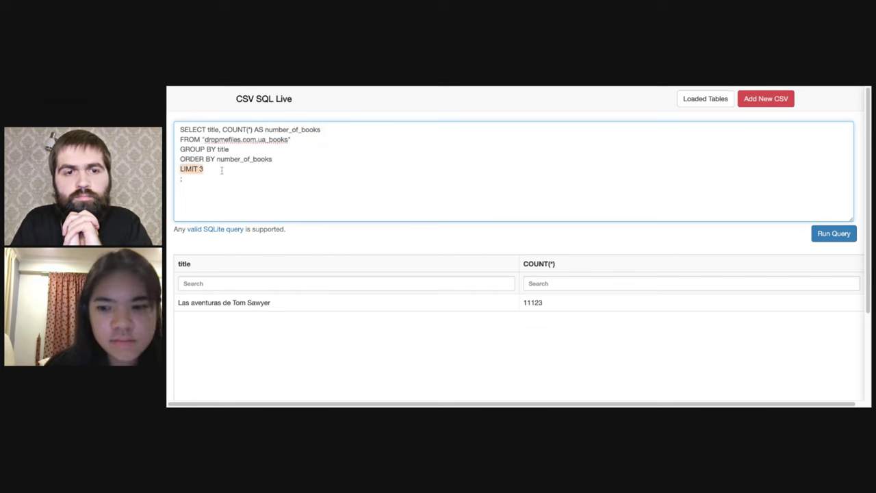
key(BackSpace)
click(835, 238)
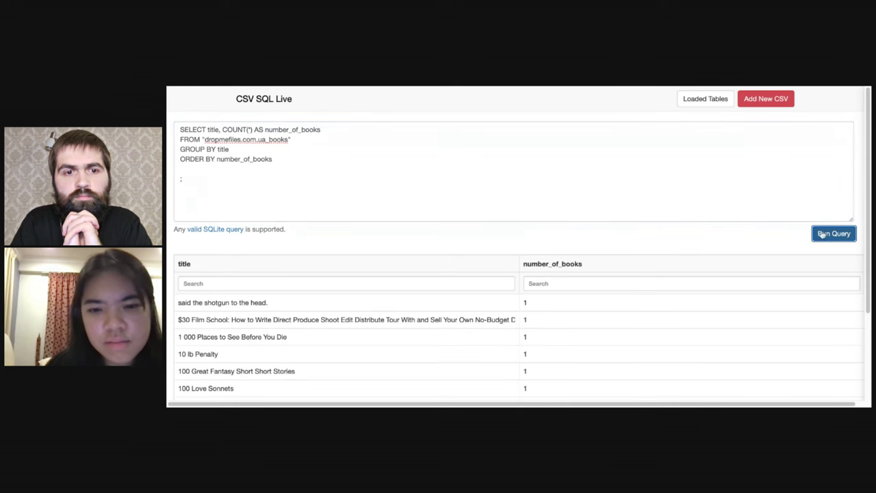
scroll(626, 331, down, 3)
scroll(625, 330, up, 2)
scroll(626, 331, up, 2)
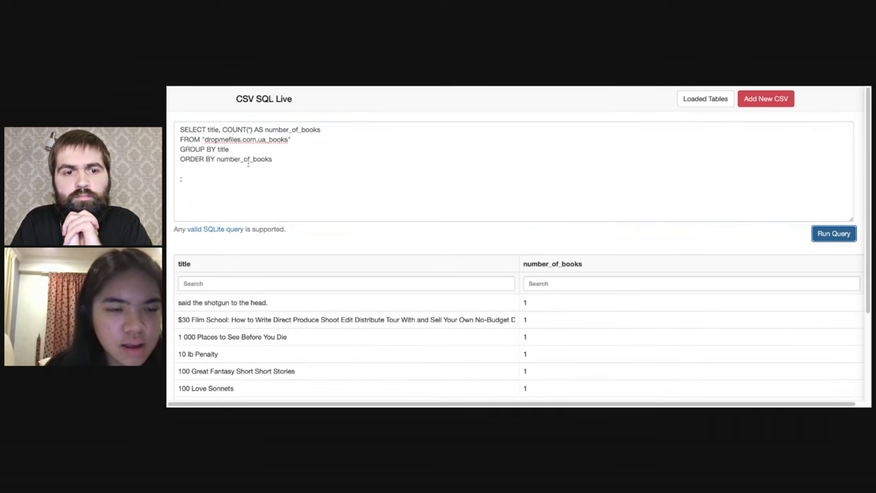
Step: Add a WHERE title LIKE "Harry Potter" filter after FROM and run the query
click(302, 139)
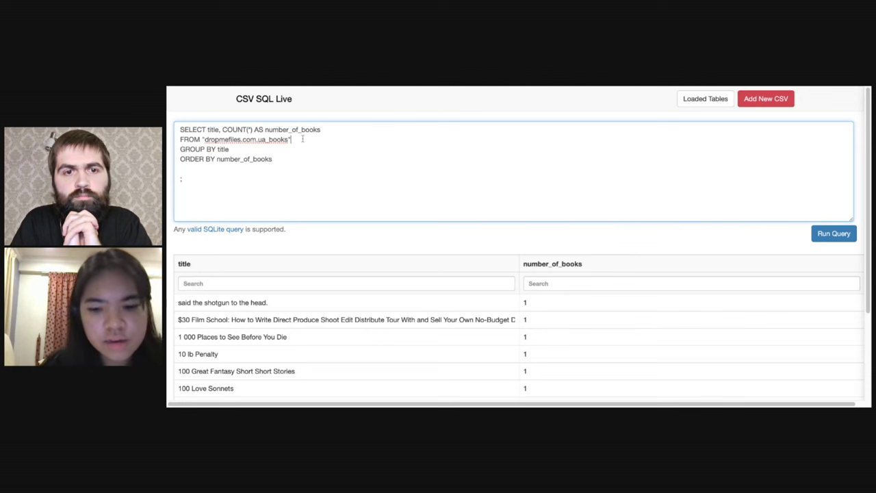
key(Return)
text(WHERE title LIKE)
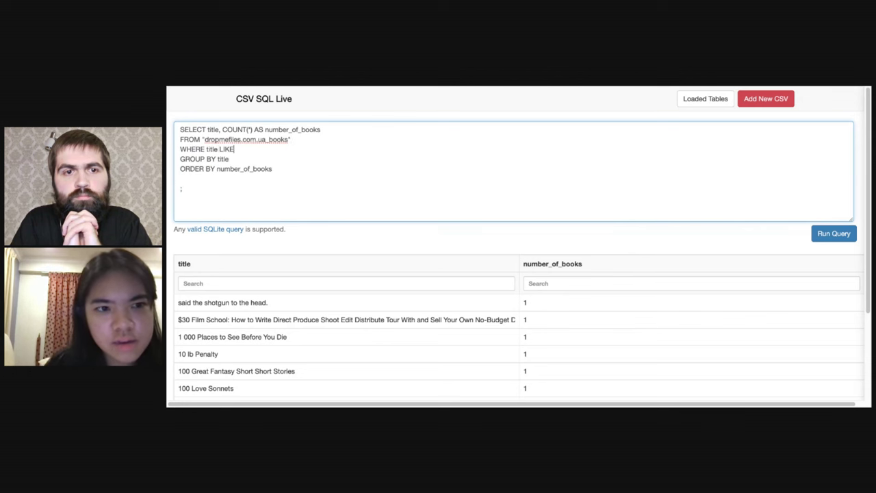
text( "Ha)
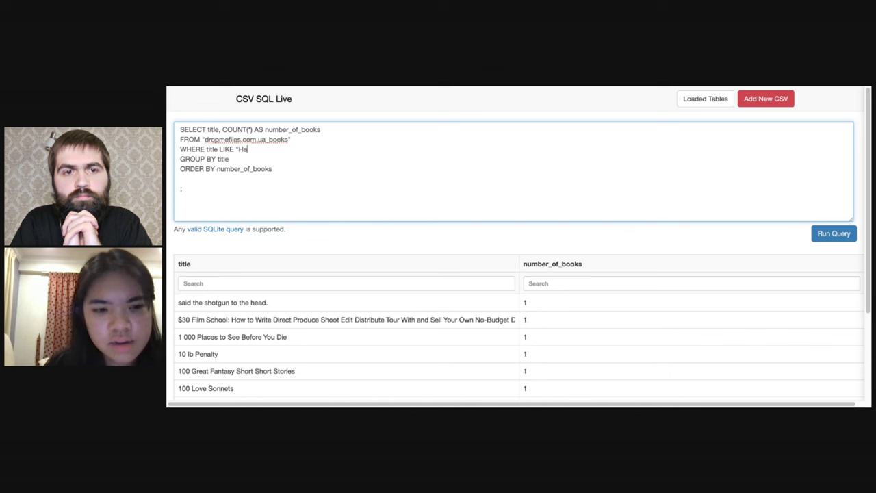
text(rry Potter)
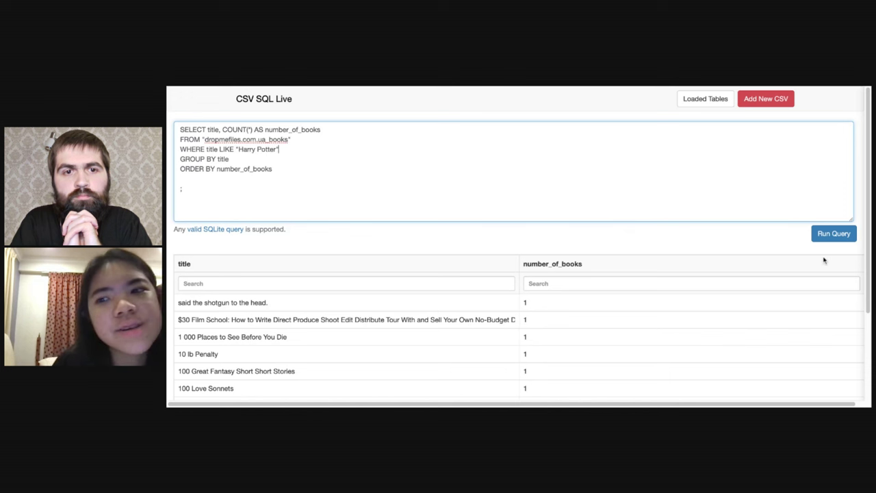
click(834, 233)
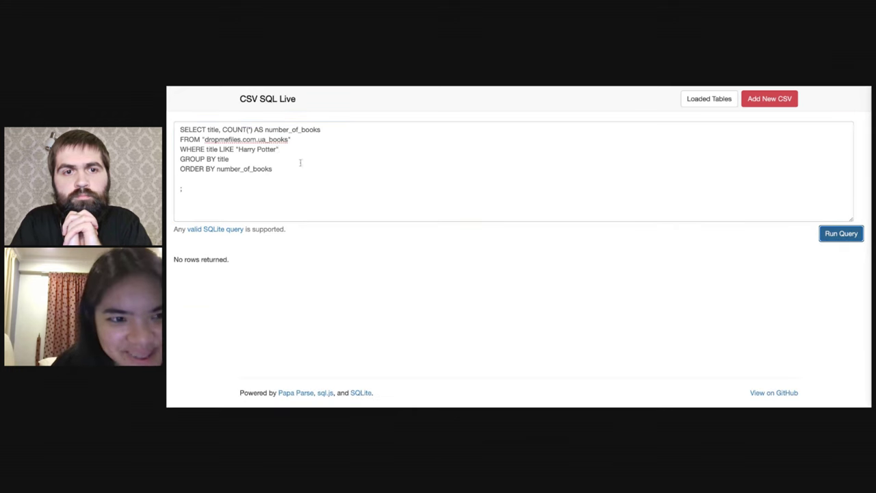
Step: Review the LIKE filter line in the query without changing it
click(271, 150)
double_click(227, 150)
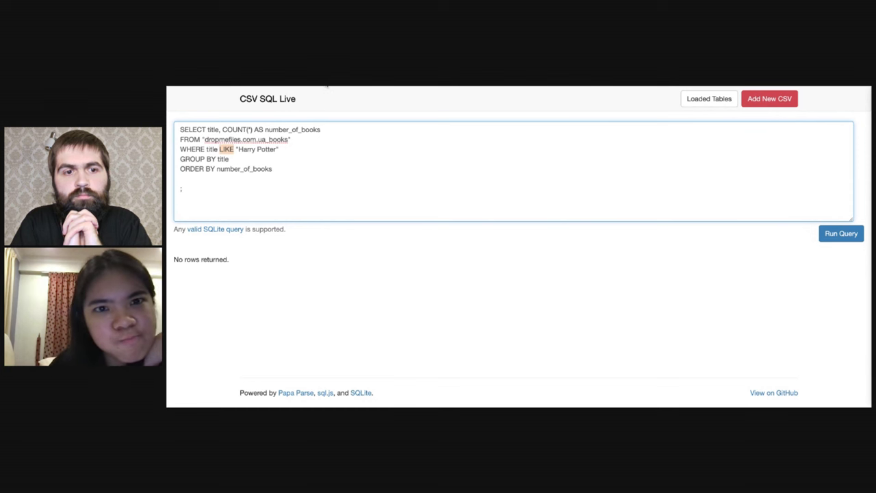
click(283, 159)
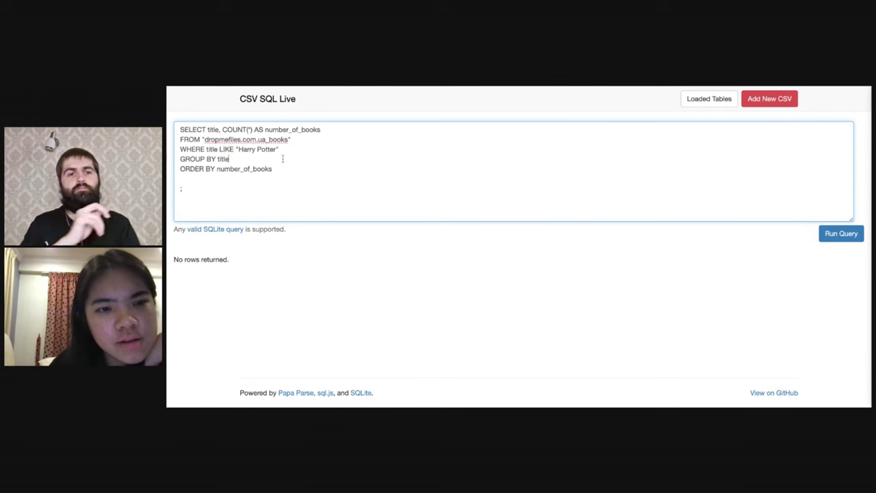
triple_click(283, 152)
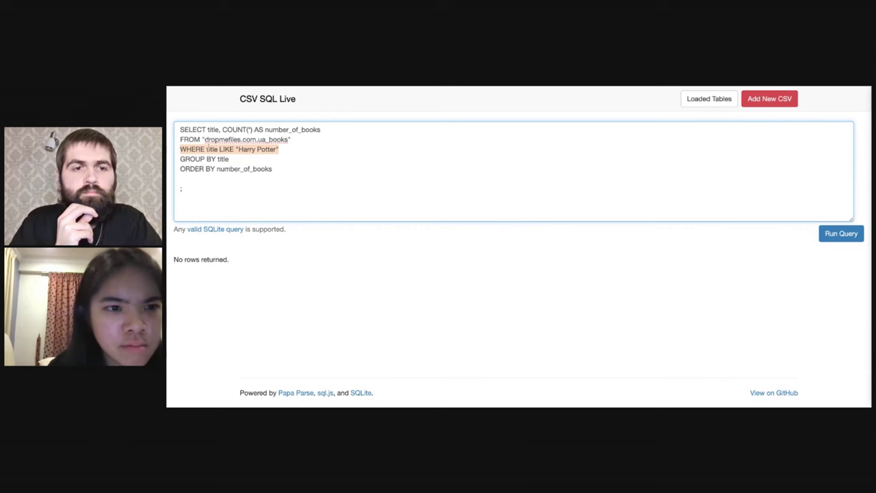
click(179, 130)
shift+click(276, 168)
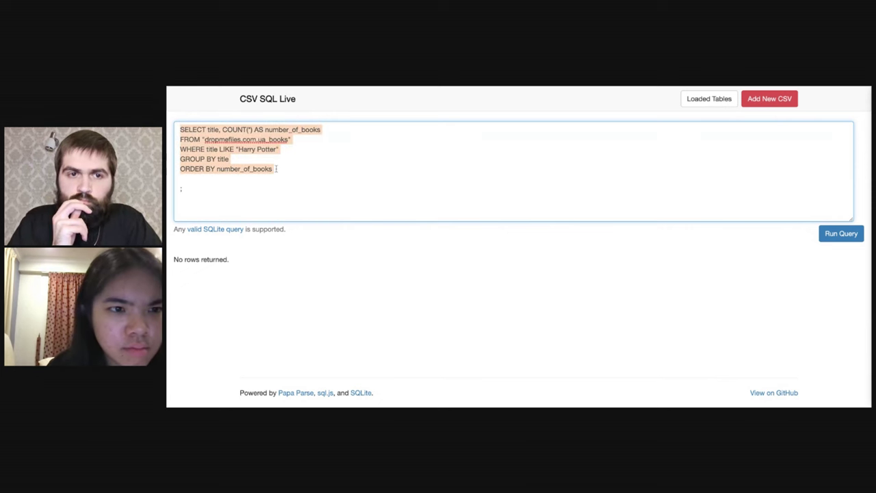
click(258, 168)
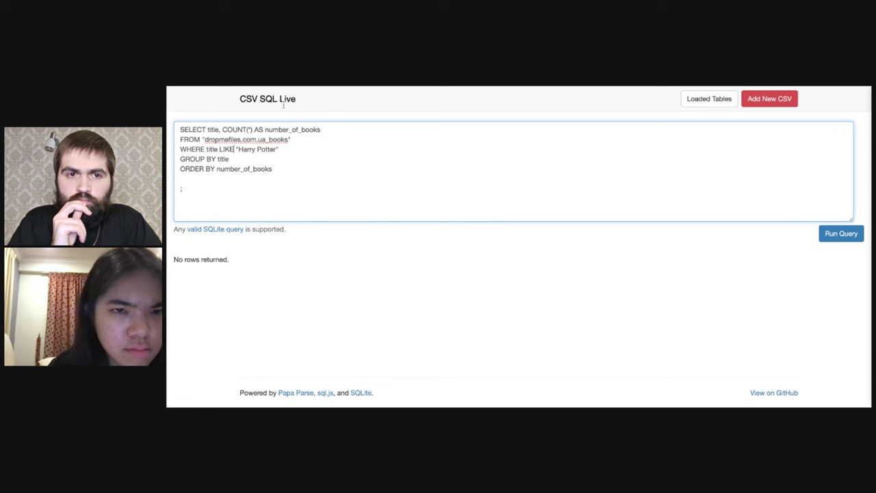
click(306, 87)
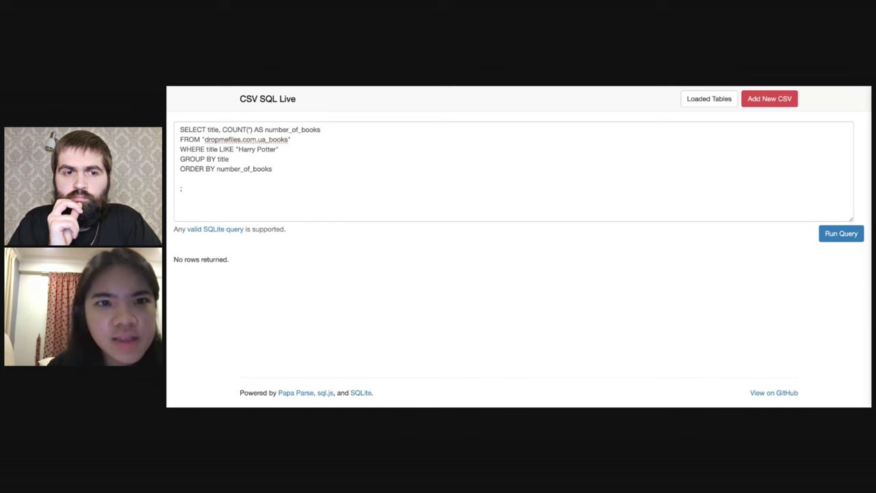
Step: Wrap Harry Potter in % wildcards and rerun to list matching titles and counts
click(235, 149)
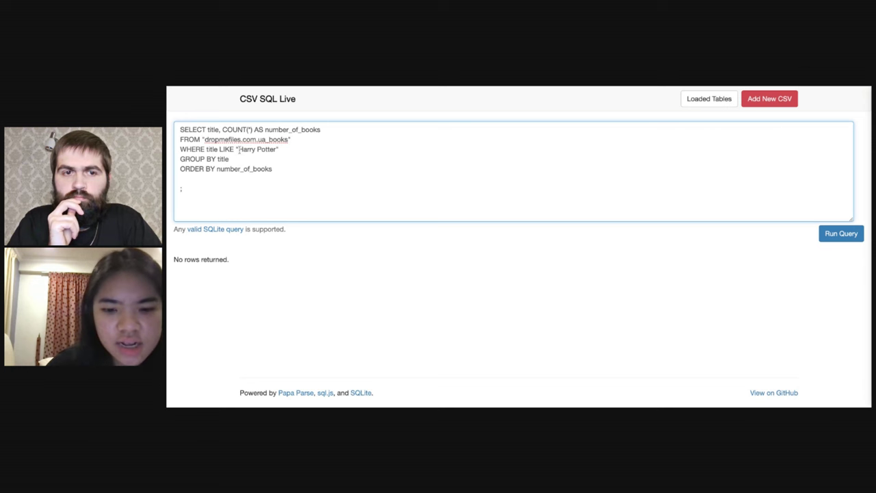
text(%)
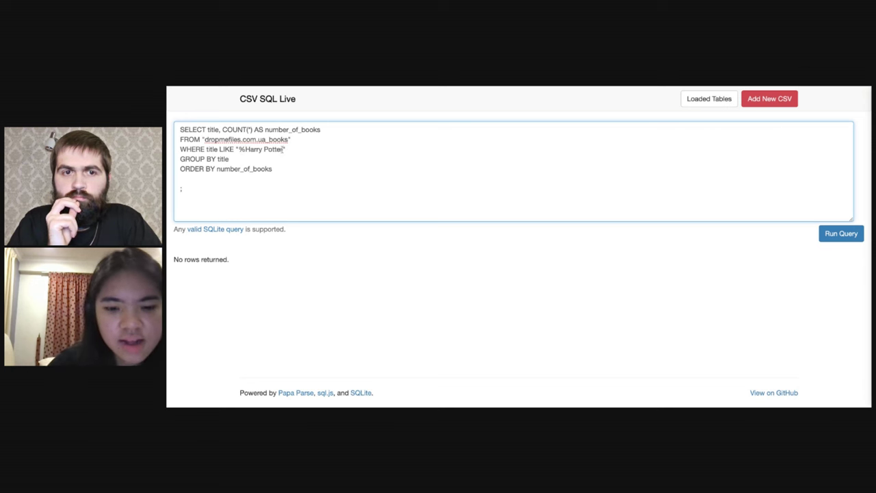
click(283, 148)
text(%)
click(213, 177)
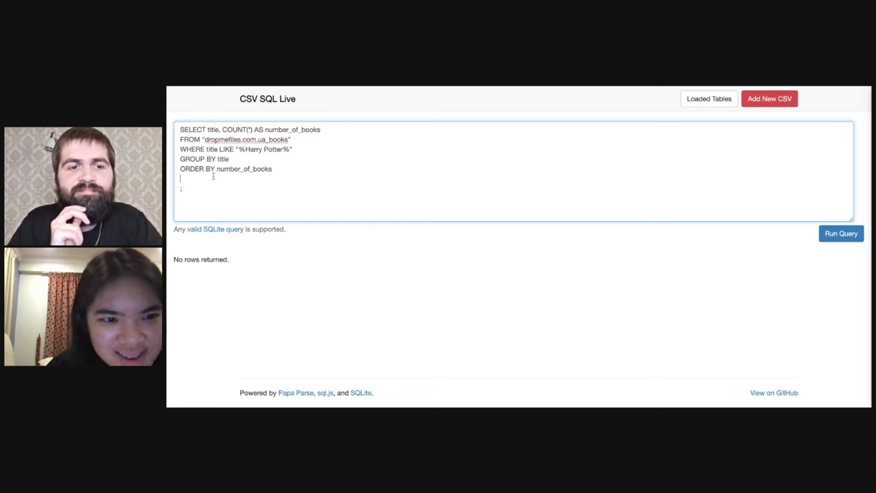
click(837, 234)
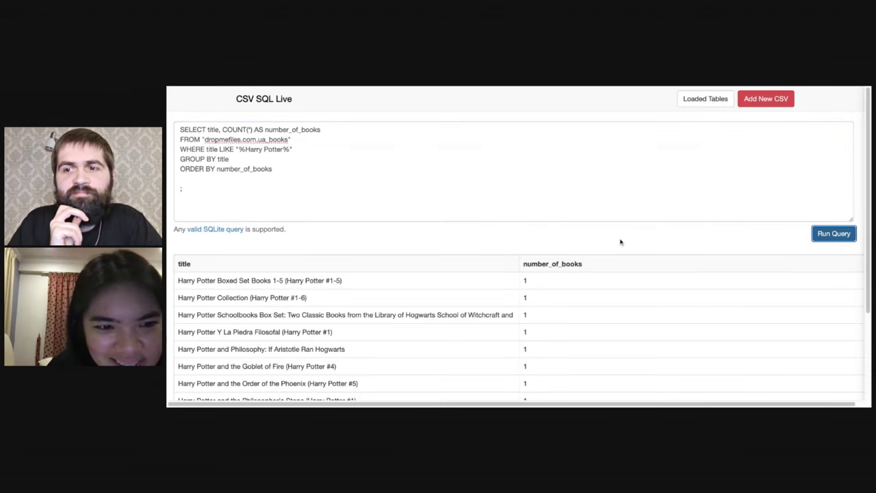
scroll(504, 351, down, 8)
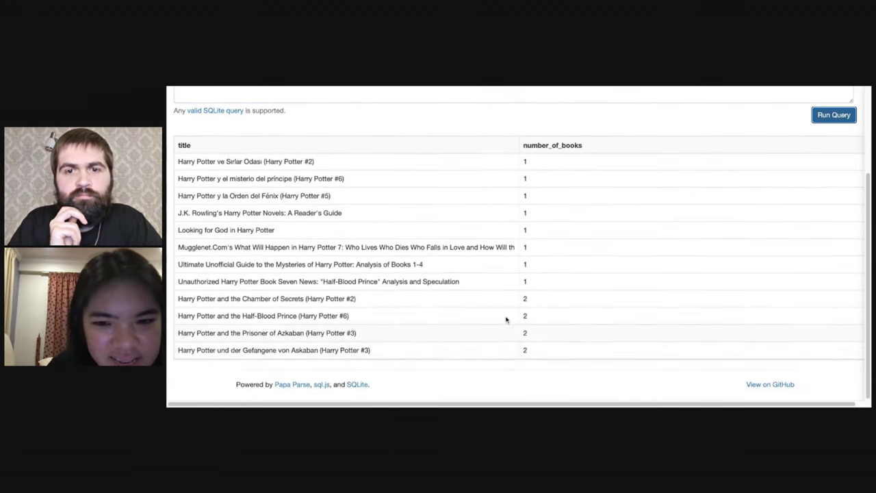
scroll(506, 319, up, 8)
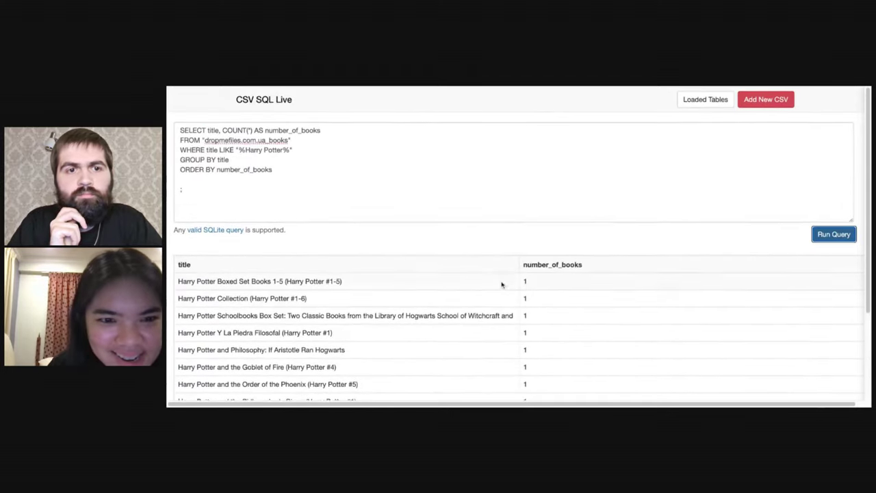
scroll(446, 297, down, 4)
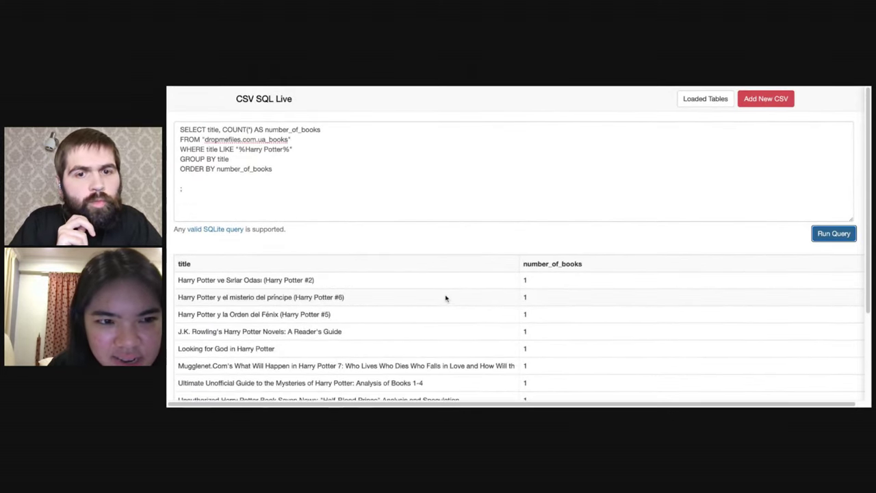
scroll(446, 297, down, 3)
scroll(446, 297, up, 3)
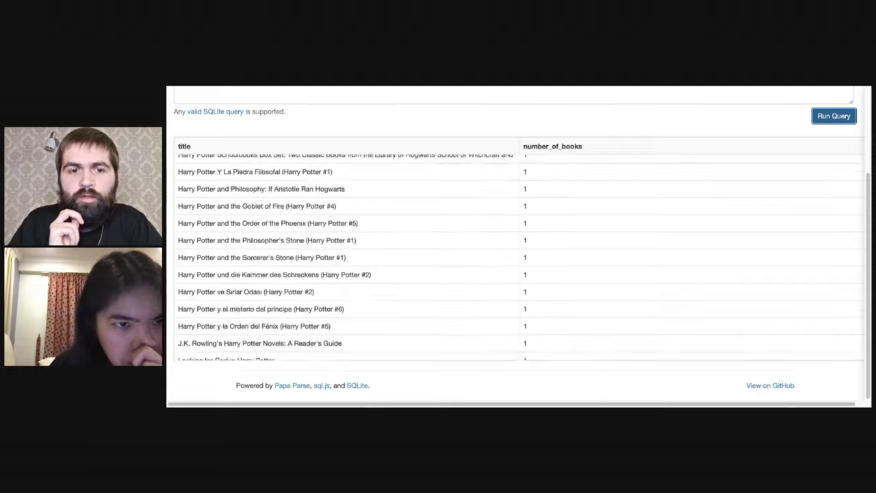
scroll(336, 235, up, 5)
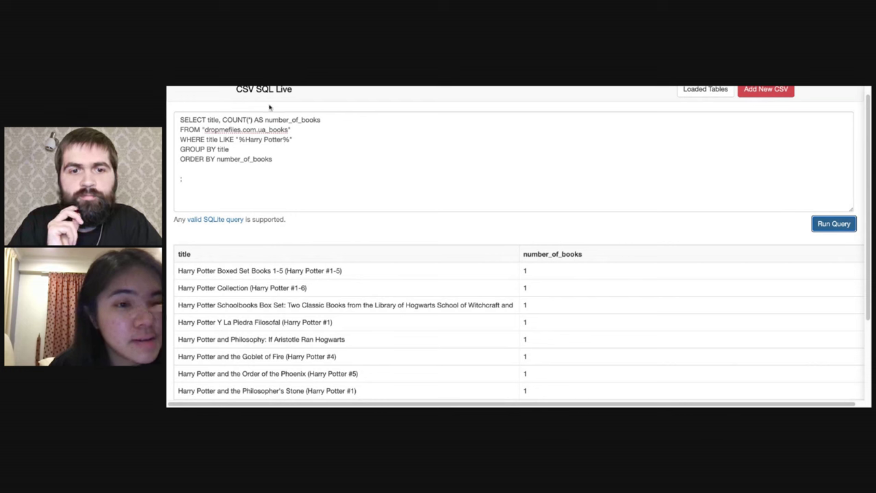
Step: Delete the ORDER BY number_of_books line and rerun the Harry Potter title query
triple_click(169, 160)
key(BackSpace)
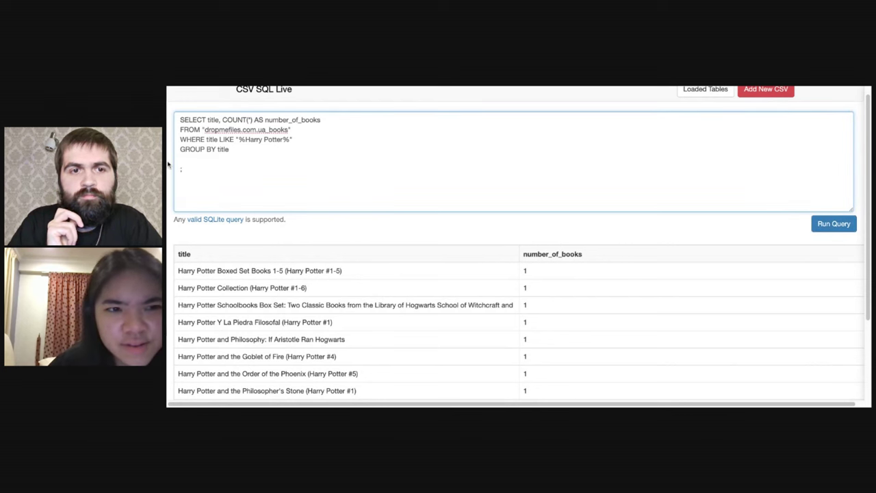
click(835, 223)
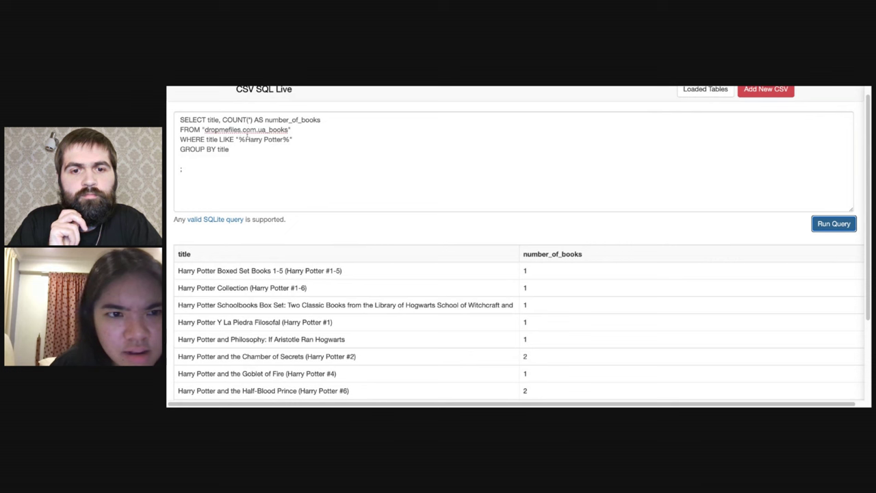
click(317, 88)
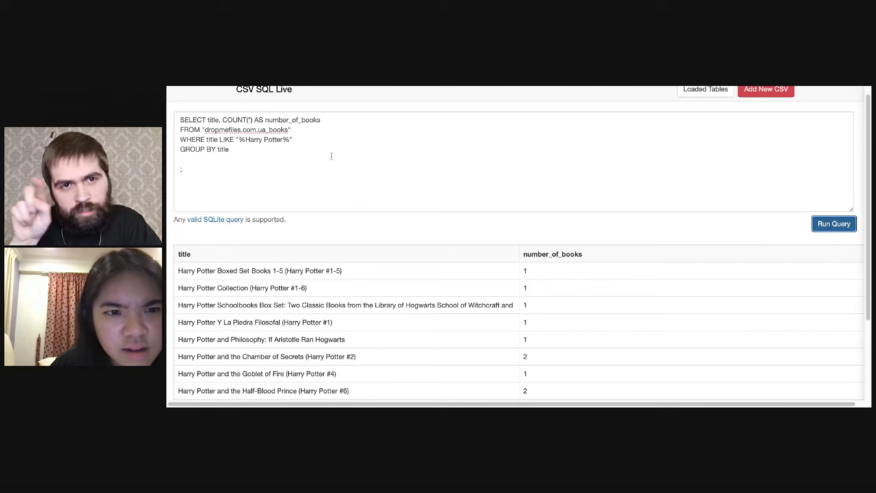
scroll(310, 154, up, 1)
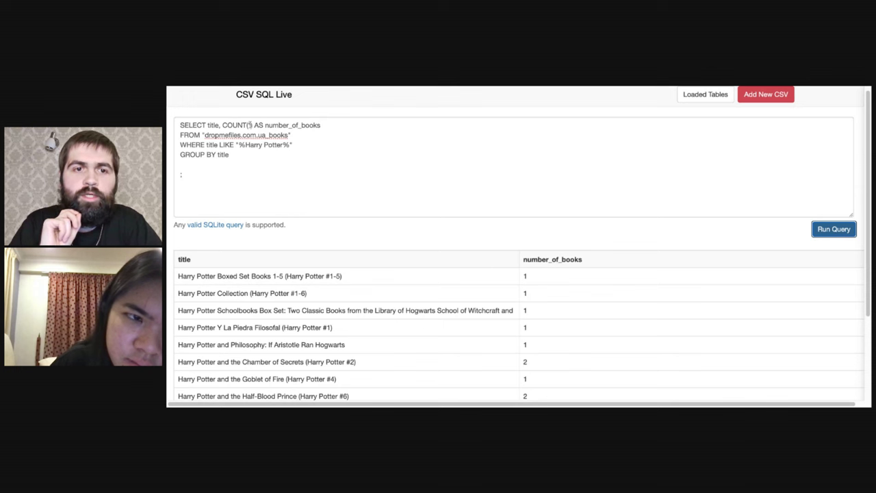
click(249, 126)
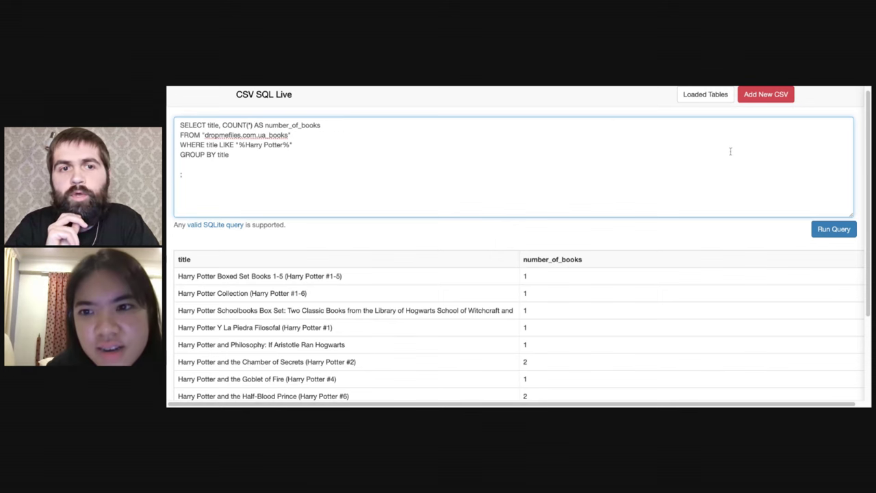
Step: Copy the bookID column name from Loaded Tables and paste it into COUNT() in place of *
click(698, 104)
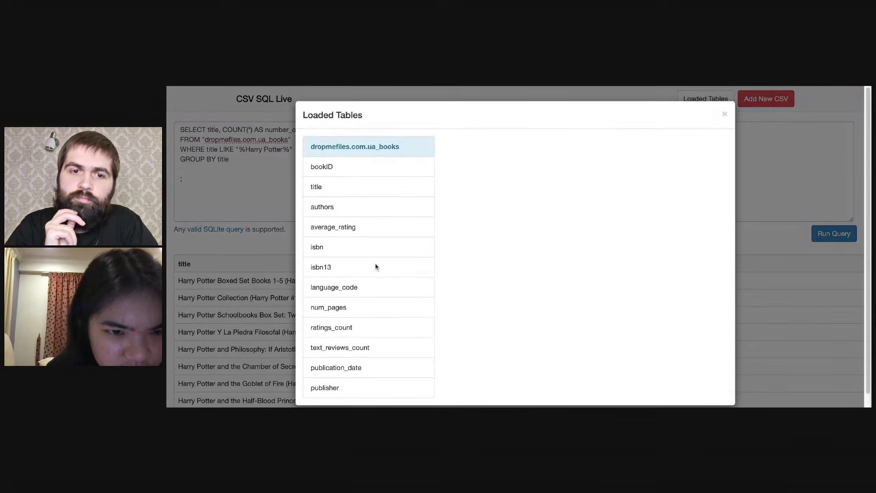
key(Escape)
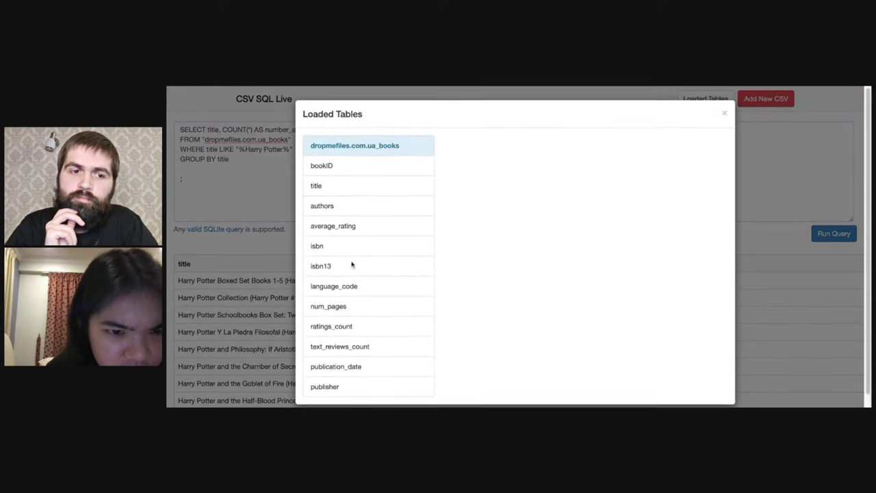
double_click(328, 162)
key(ctrl+c)
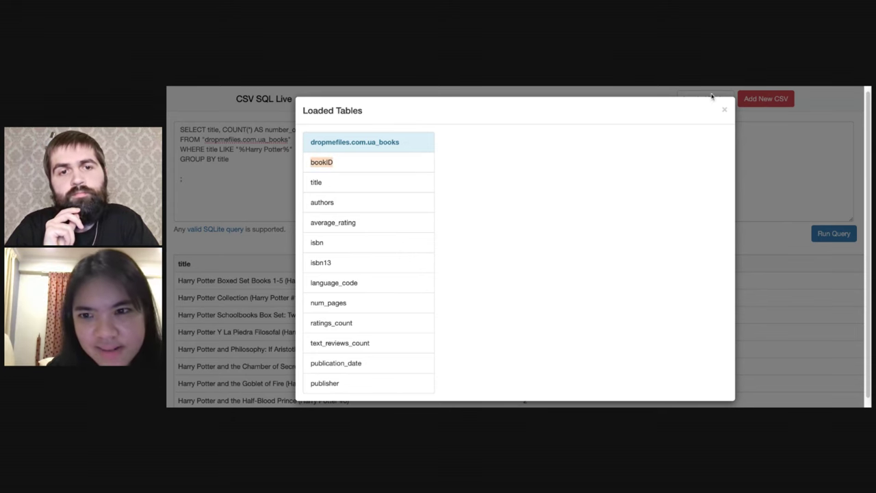
click(724, 110)
click(250, 130)
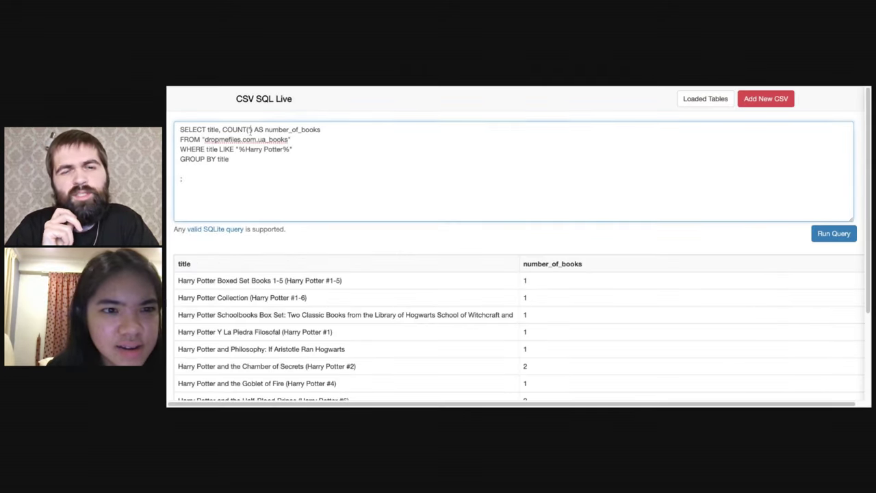
key(ctrl+v)
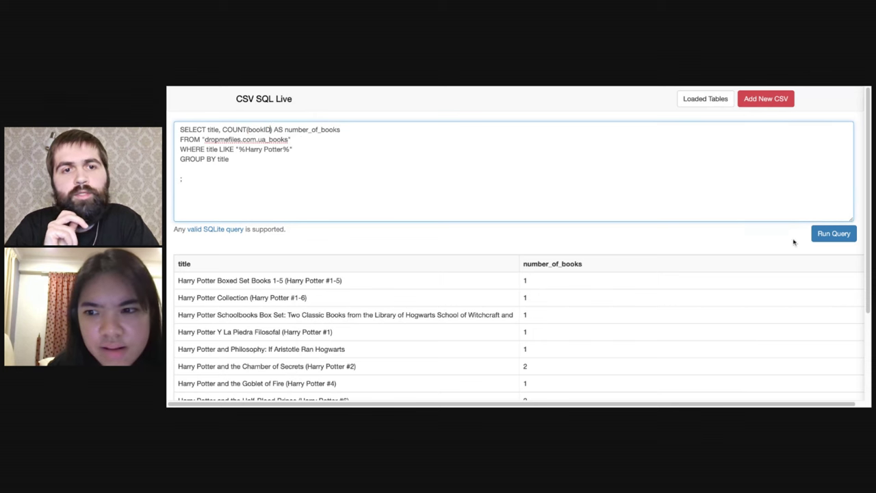
Step: Run the query and review the Harry Potter counts, with Chamber of Secrets showing 2
click(831, 235)
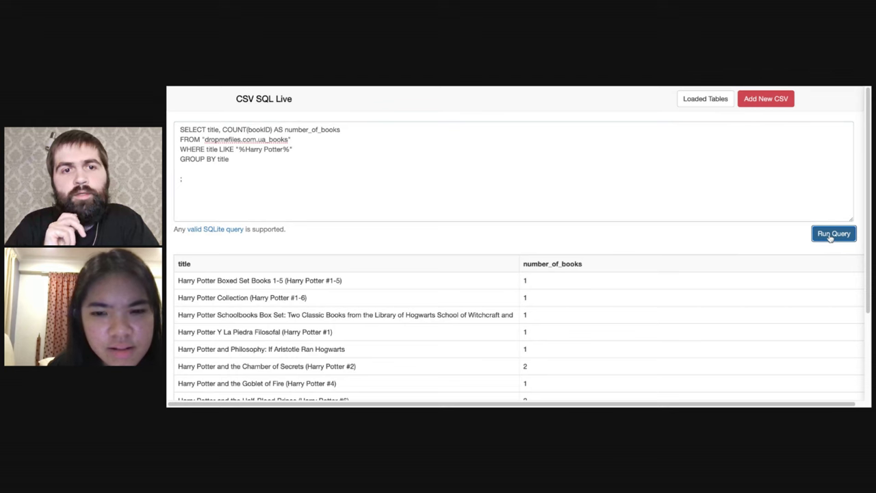
scroll(571, 303, down, 2)
scroll(572, 304, up, 2)
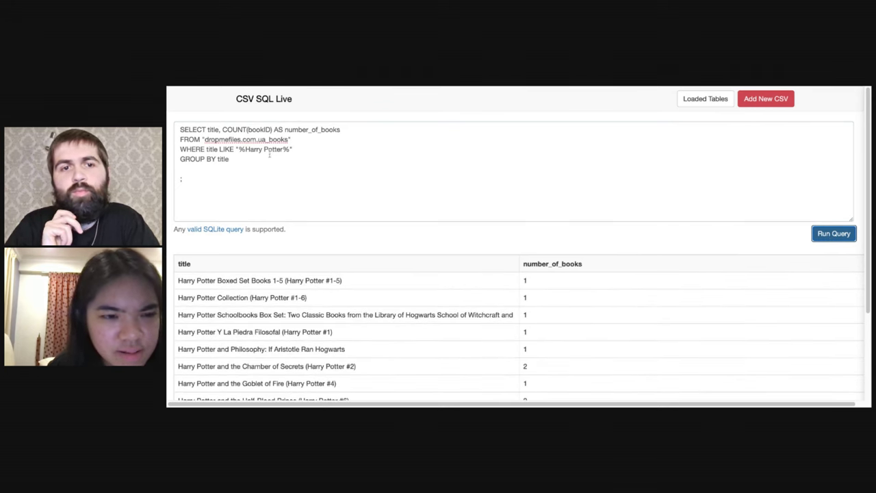
click(213, 167)
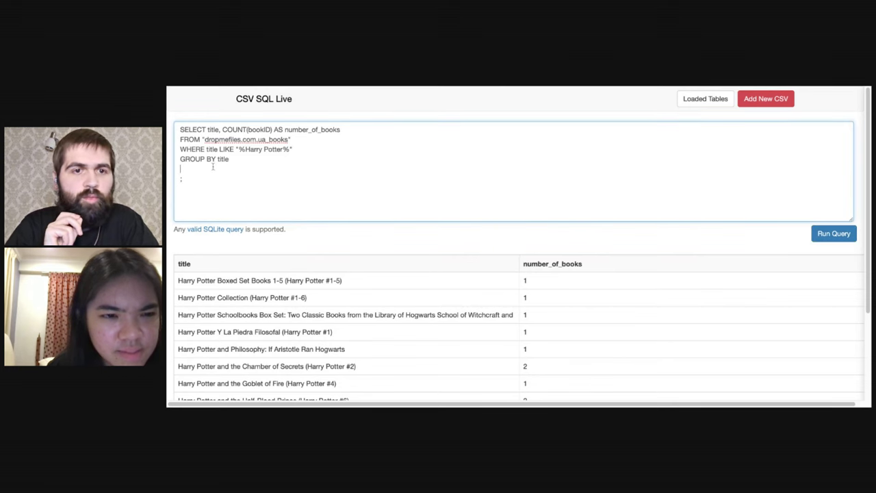
scroll(539, 350, down, 6)
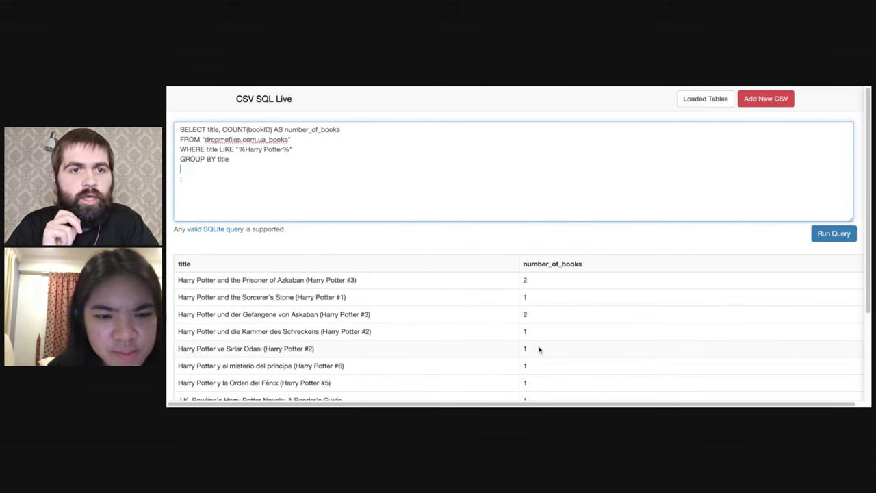
scroll(535, 303, up, 10)
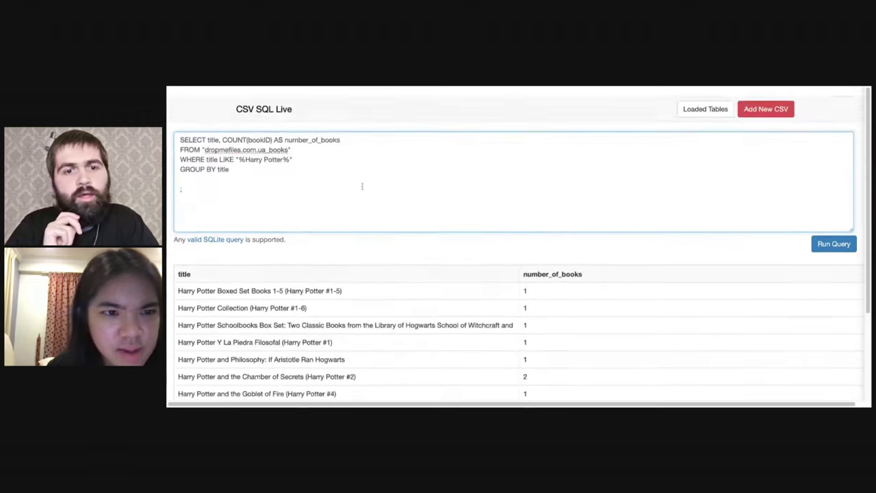
Step: Insert DISTINCT before bookID inside COUNT() and run the query
click(247, 129)
text(DISTINCT)
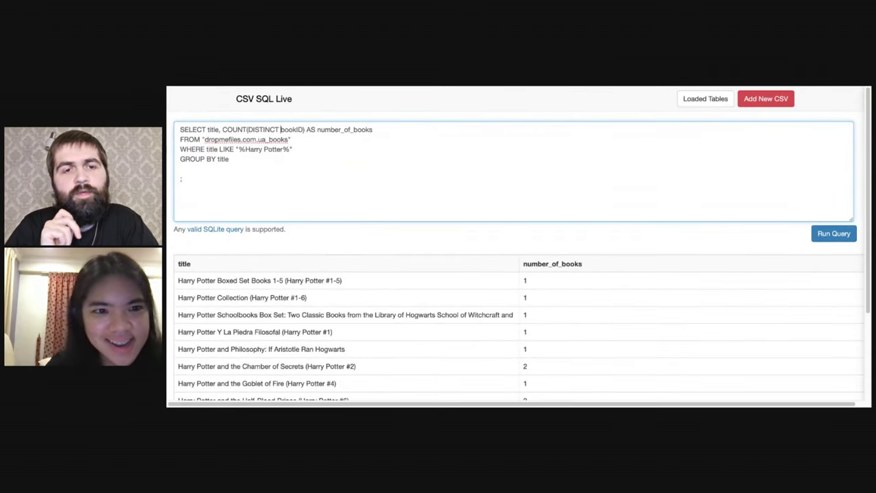
click(835, 234)
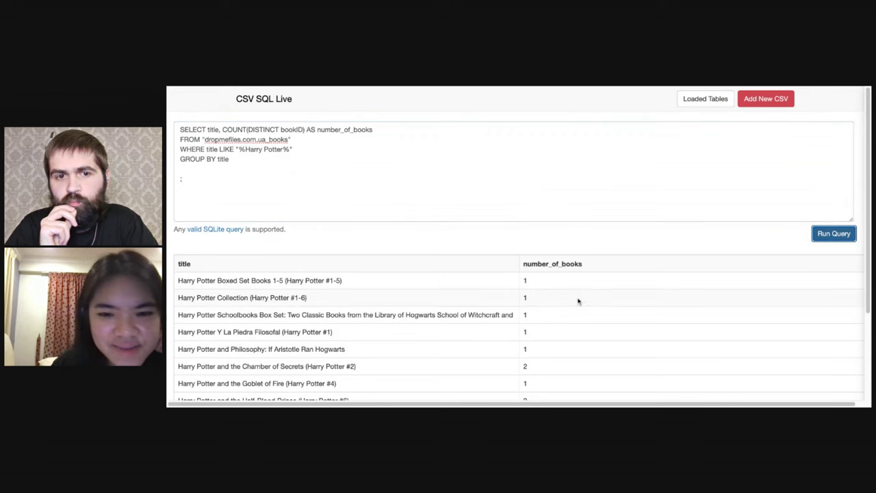
scroll(579, 315, down, 5)
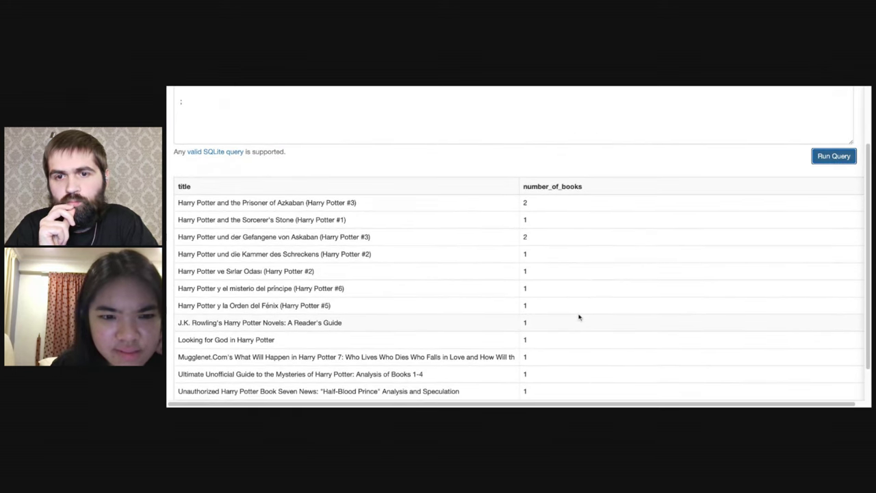
scroll(559, 296, up, 8)
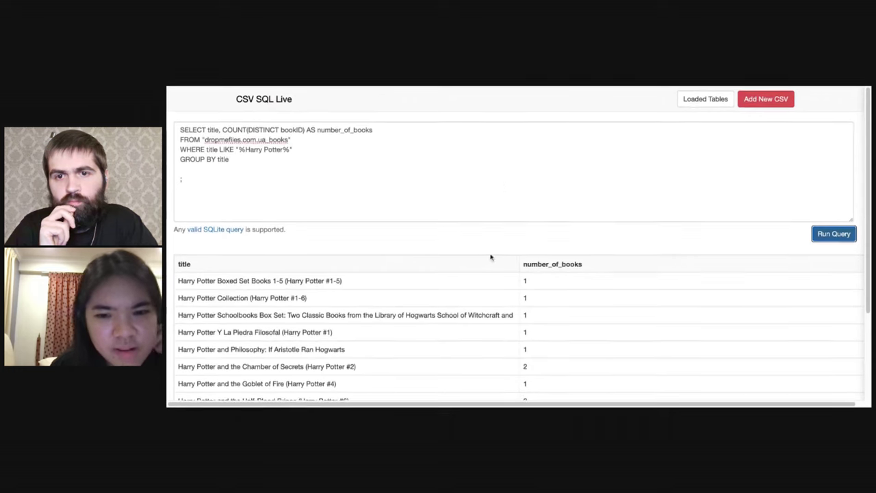
Step: Rerun the COUNT(DISTINCT bookID) query and return to editing the query text
click(329, 87)
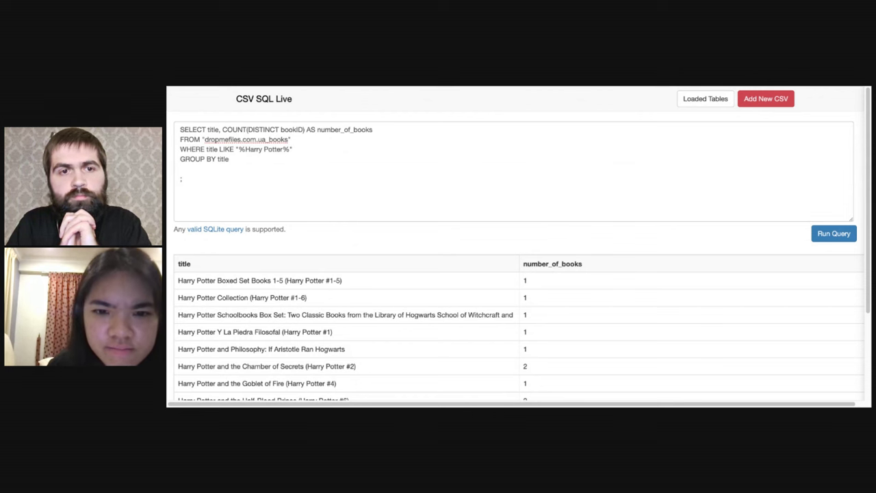
click(833, 233)
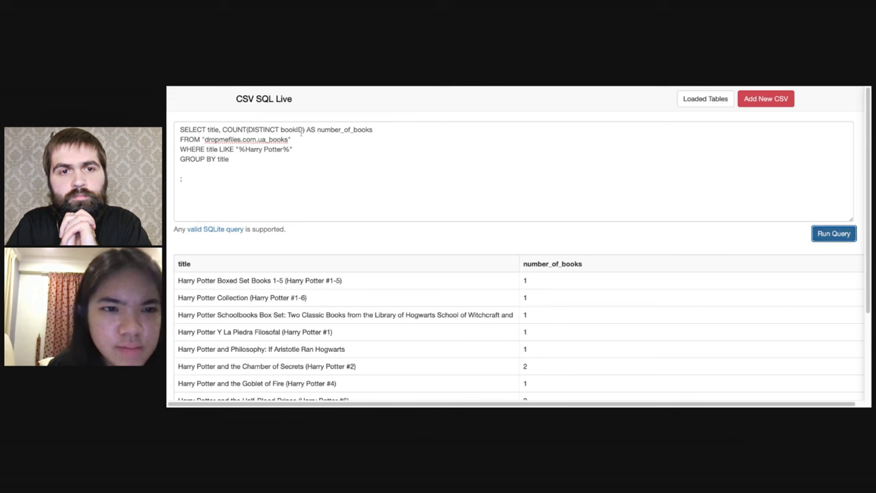
click(301, 134)
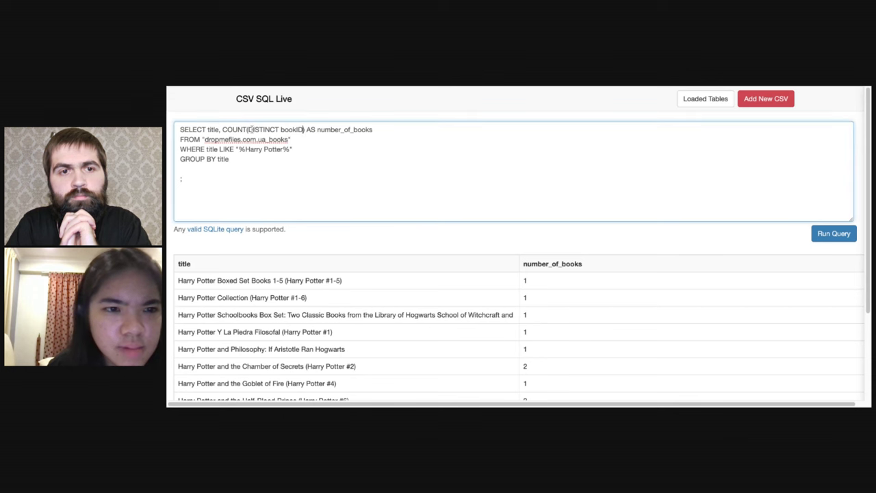
mouse_move(248, 130)
mouse_down()
mouse_move(303, 129)
mouse_move(248, 129)
mouse_up()
click(304, 129)
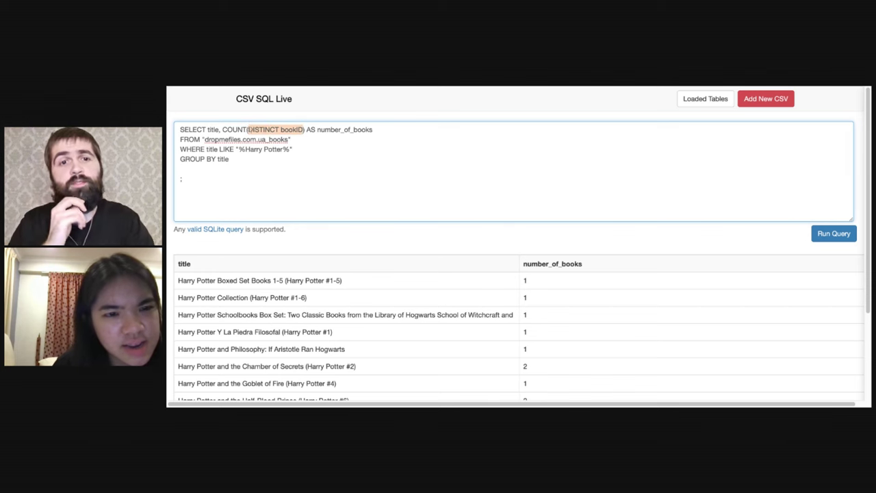
click(224, 130)
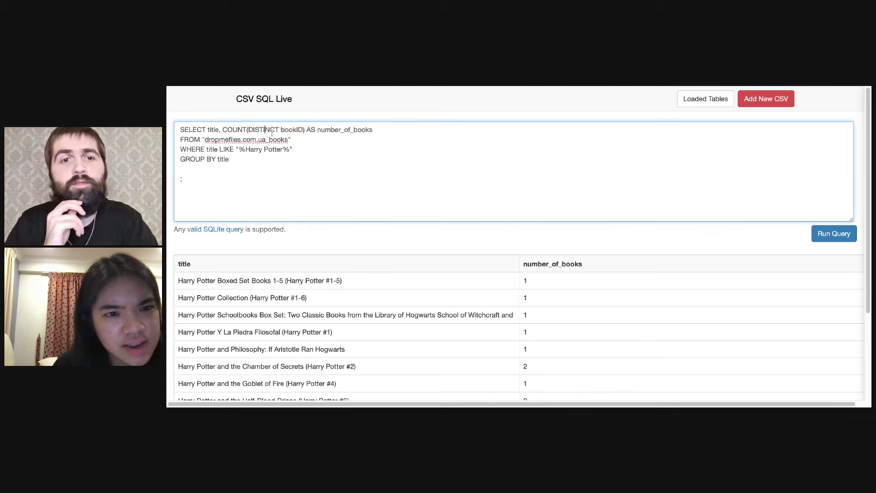
click(353, 87)
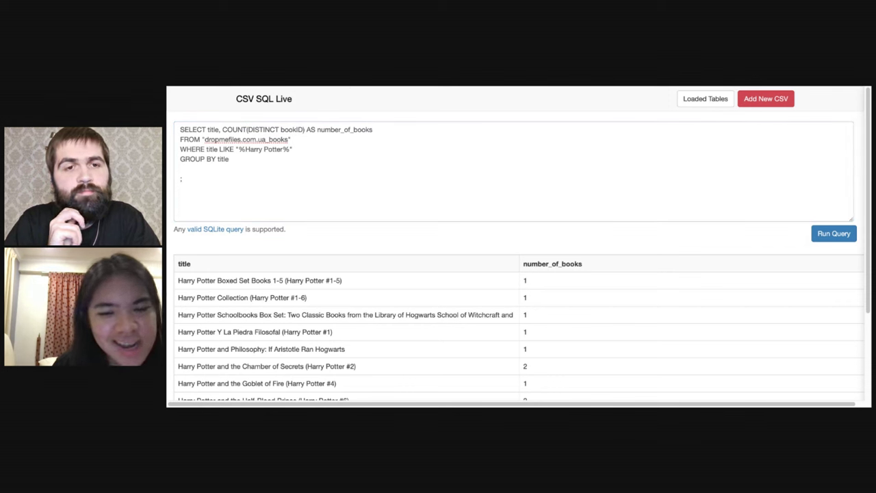
click(265, 130)
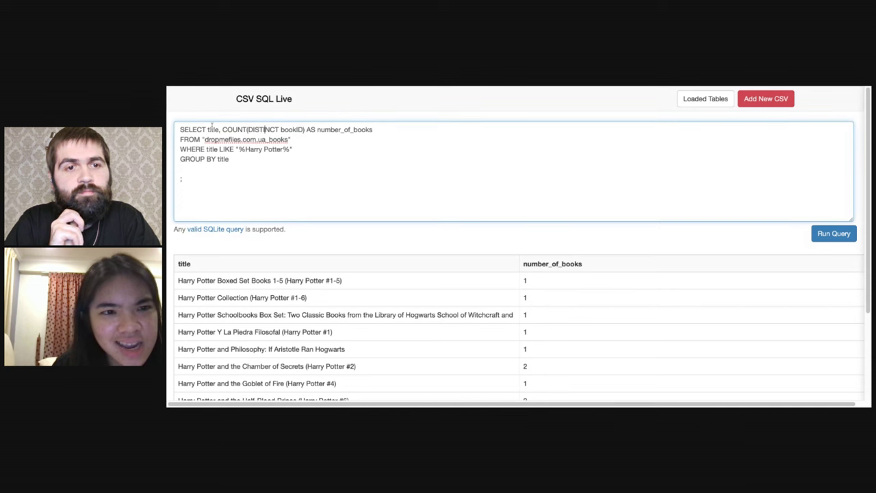
drag(208, 130, 220, 130)
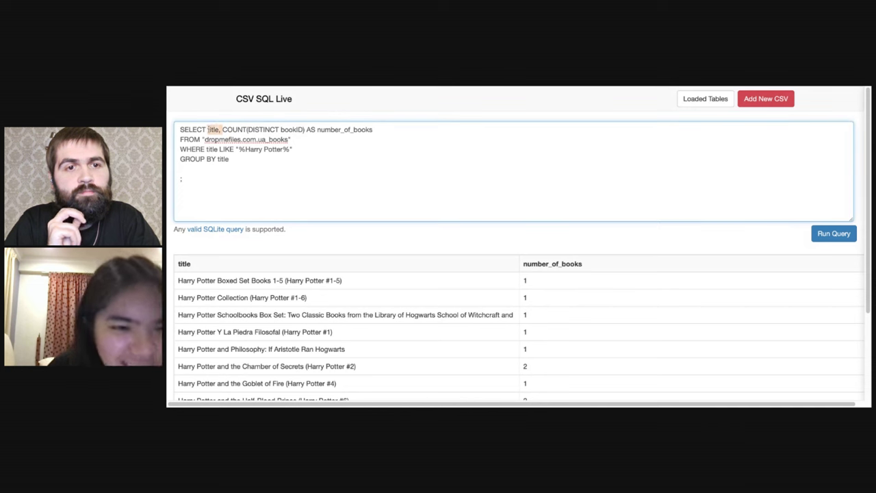
key(BackSpace)
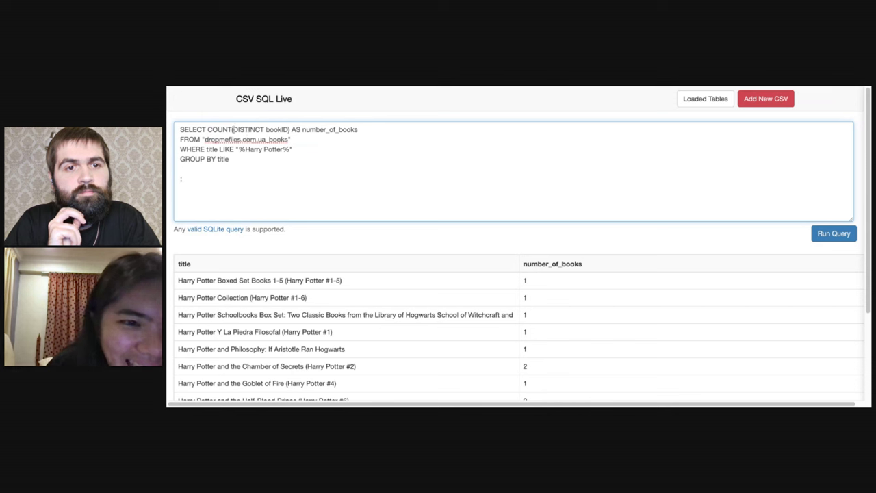
drag(233, 129, 262, 130)
key(BackSpace)
key(BackSpace)
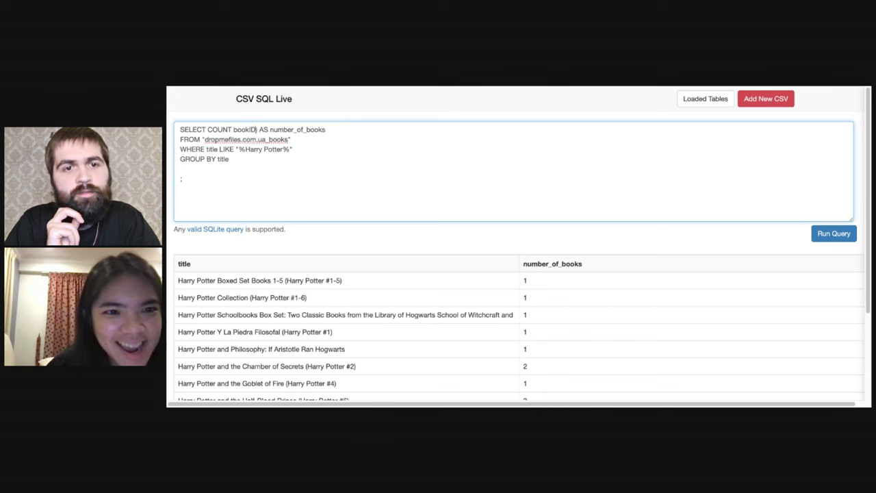
key(BackSpace)
key(BackSpace)
key(BackSpace)
key(BackSpace)
key(BackSpace)
key(BackSpace)
text((titlw)
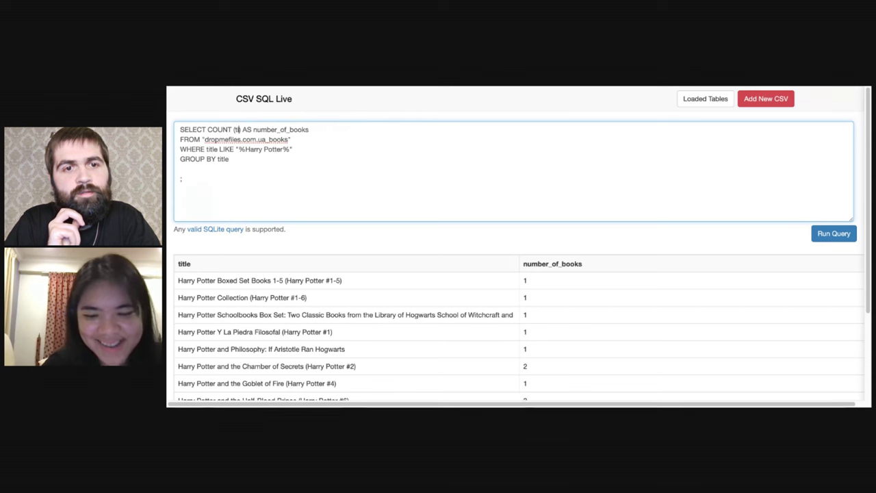
key(BackSpace)
text(e)
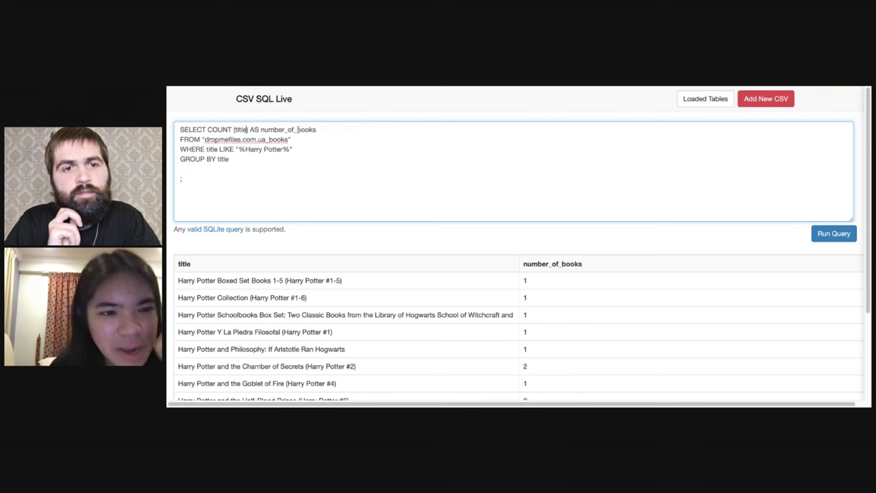
click(181, 169)
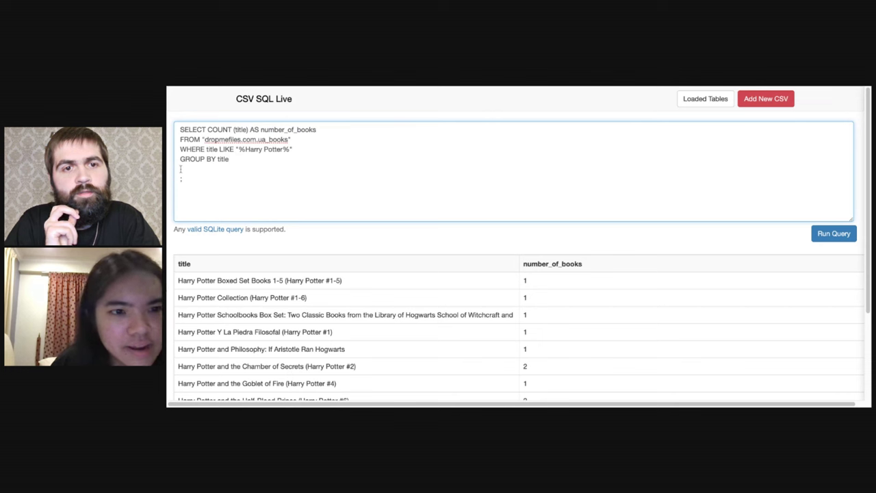
key(Delete)
click(830, 233)
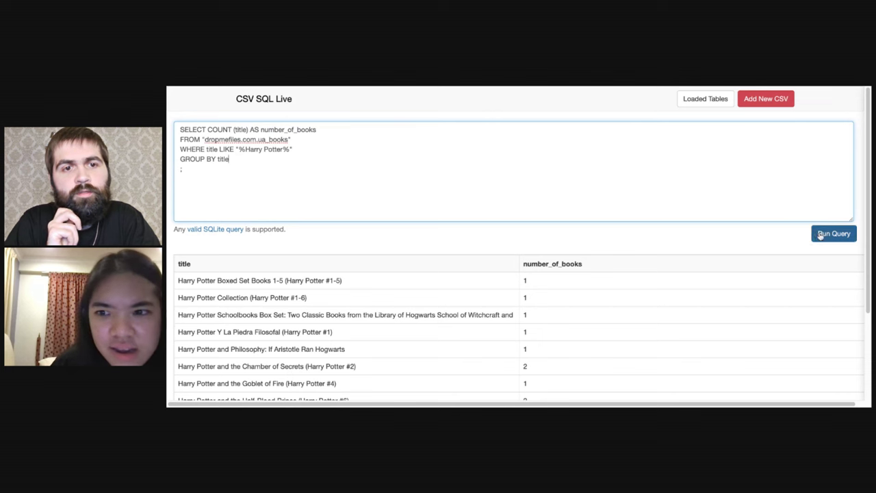
click(250, 150)
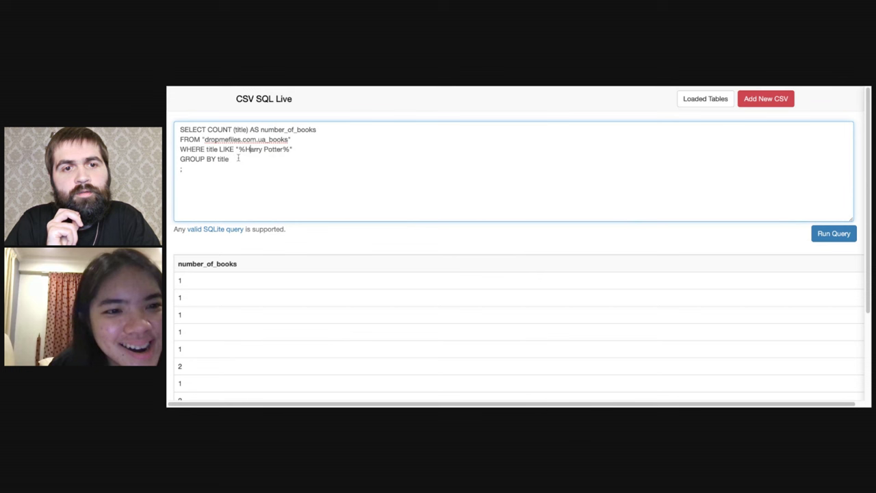
click(318, 130)
key(shift+Left)
key(shift+Left)
key(shift+Left)
key(shift+Left)
key(shift+Left)
key(shift+Left)
key(shift+Left)
key(shift+Left)
key(shift+Left)
key(shift+Left)
key(shift+Left)
key(shift+Left)
key(shift+Left)
key(shift+Left)
key(shift+Left)
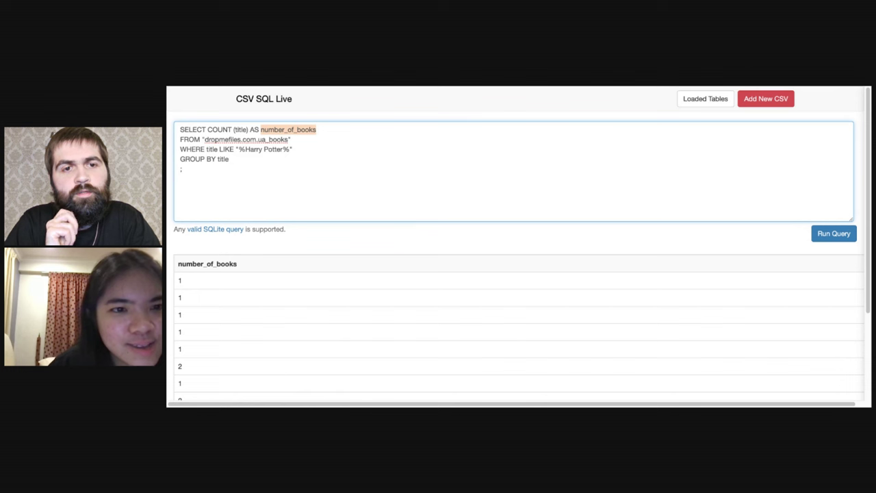
key(BackSpace)
key(BackSpace)
key(BackSpace)
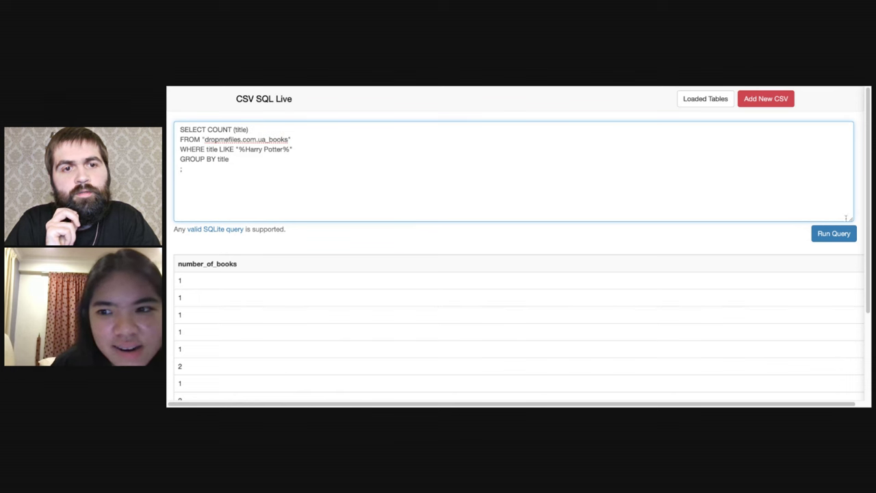
click(821, 234)
scroll(415, 339, down, 1)
scroll(415, 339, down, 3)
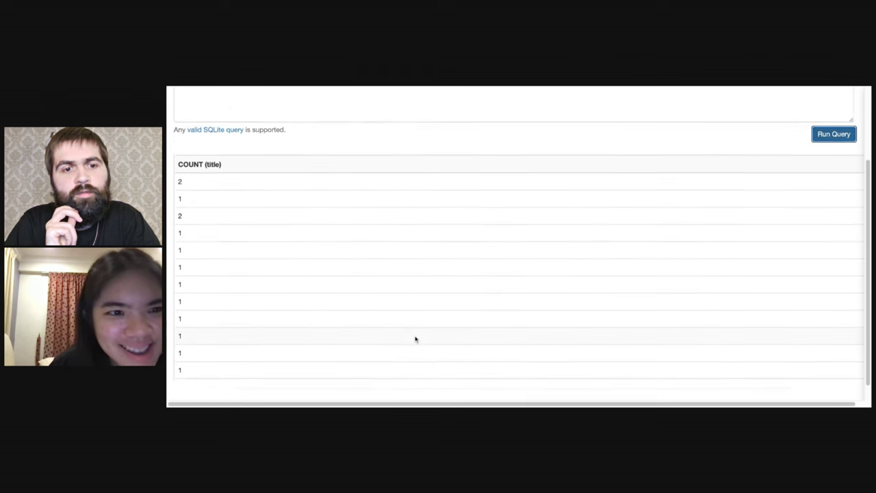
scroll(227, 164, up, 4)
triple_click(227, 162)
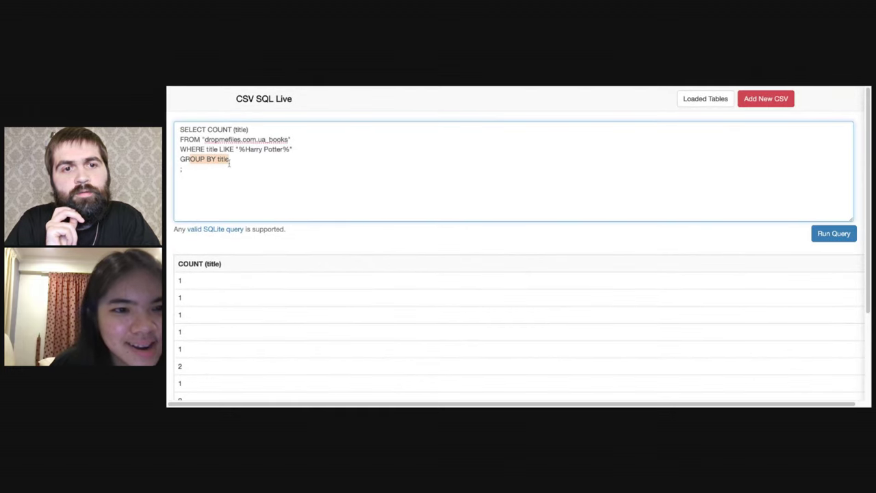
key(BackSpace)
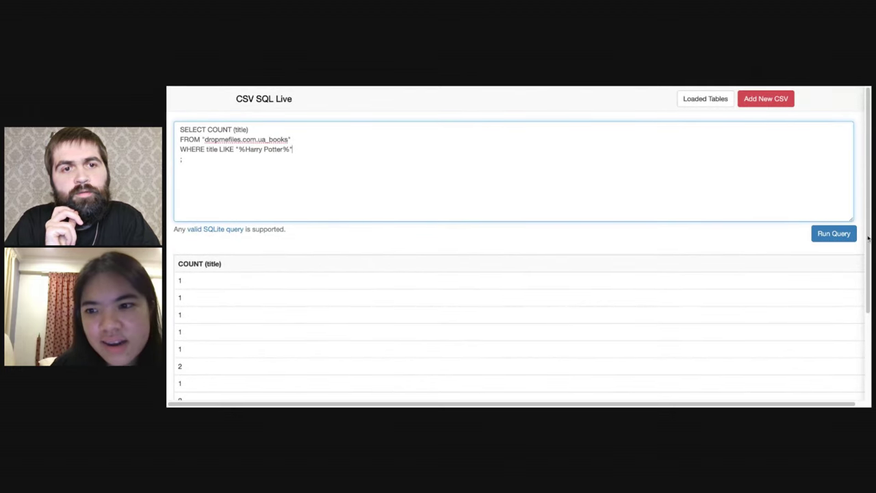
click(833, 234)
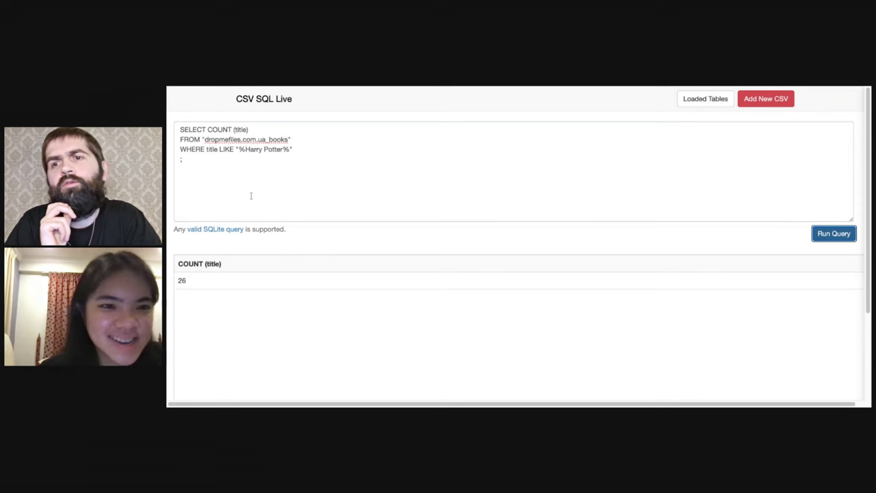
click(208, 129)
text(title,)
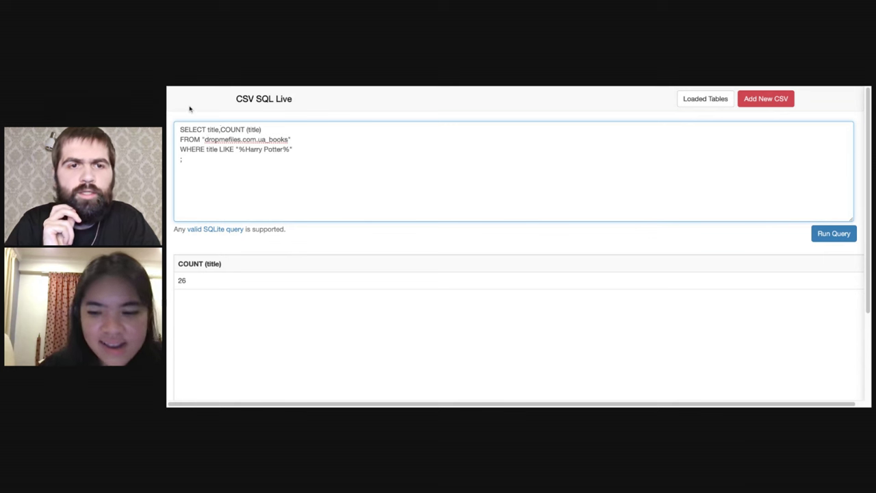
key(BackSpace)
key(BackSpace)
key(BackSpace)
key(BackSpace)
key(BackSpace)
key(BackSpace)
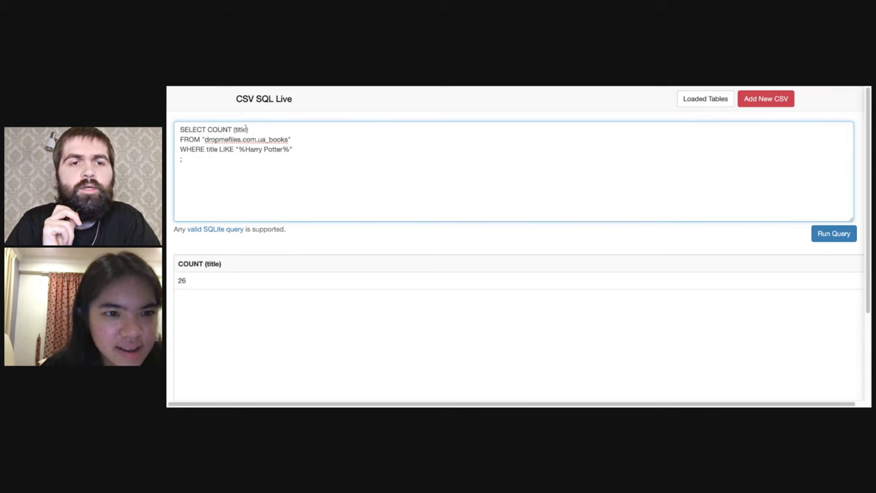
double_click(241, 130)
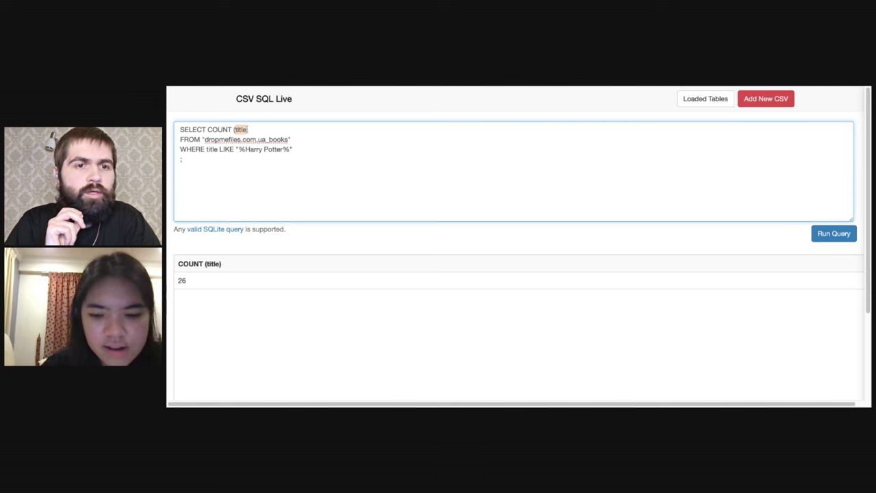
Step: Replace title with bookID in the count, fixing the 'book ID' spacing error, and run it
text(book IS)
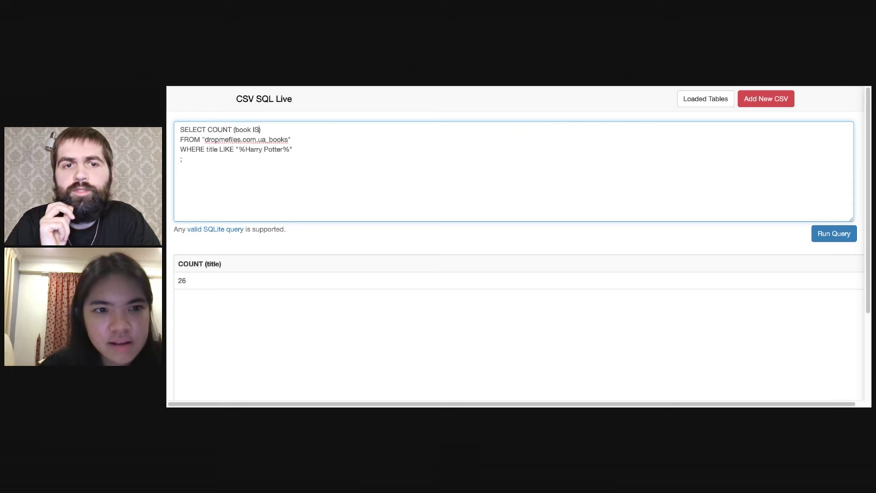
click(836, 233)
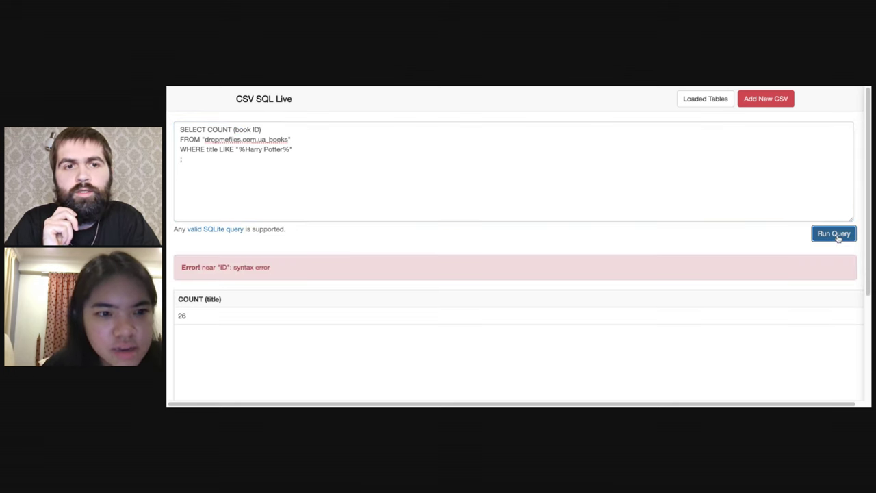
click(705, 99)
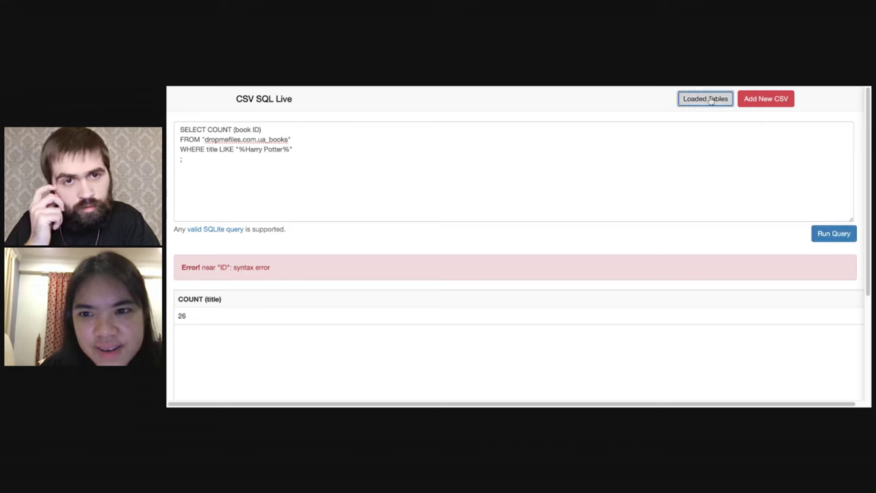
click(725, 116)
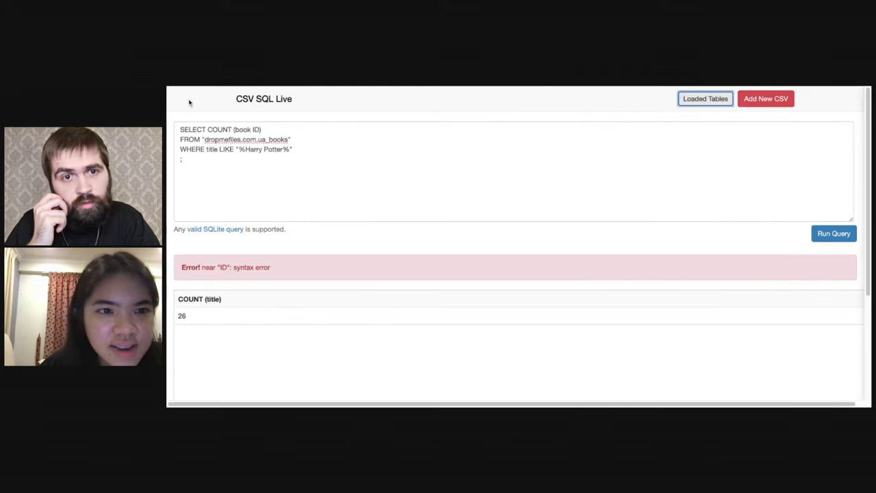
click(350, 160)
key(BackSpace)
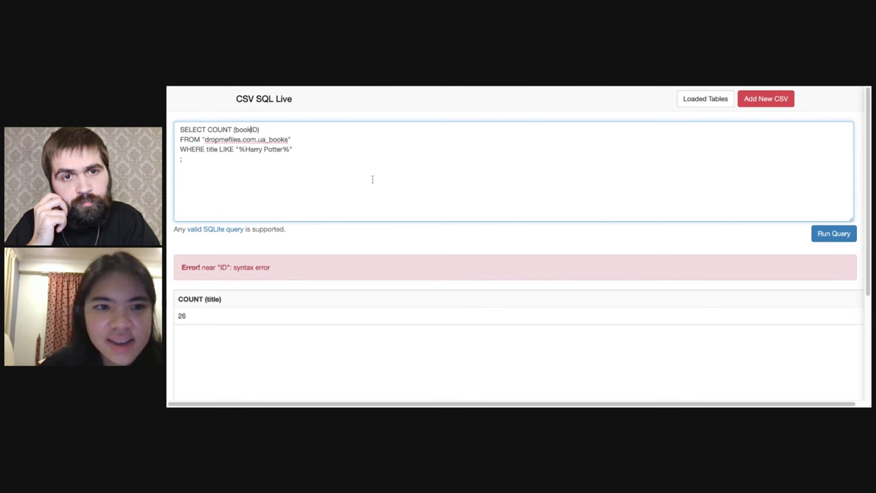
click(835, 233)
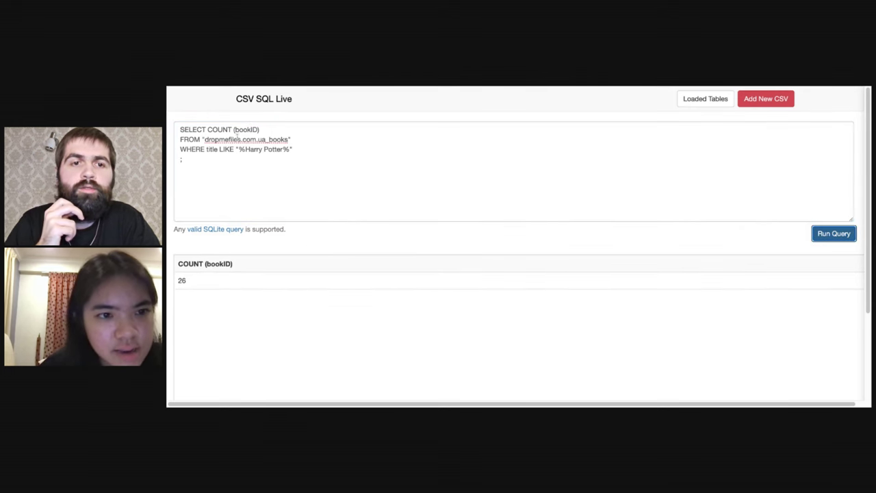
Step: Add DISTINCT to the bookID count and run it, getting 26
click(235, 130)
text(DISTINCT)
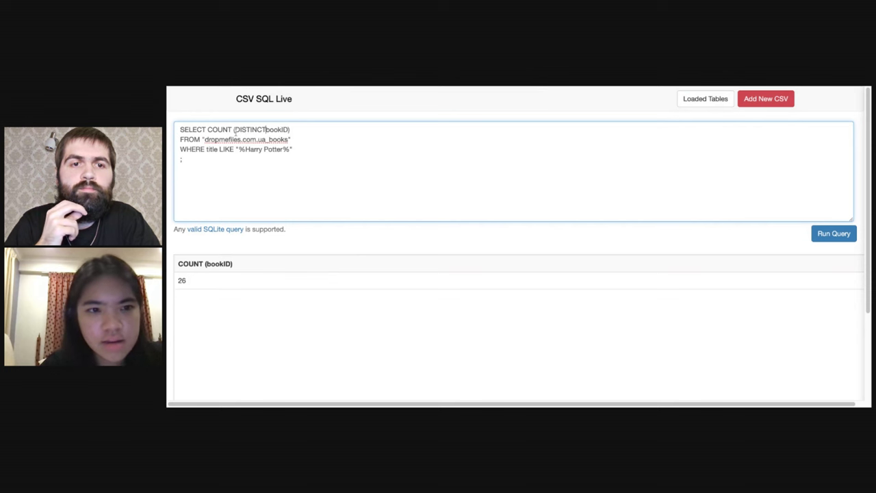
click(834, 234)
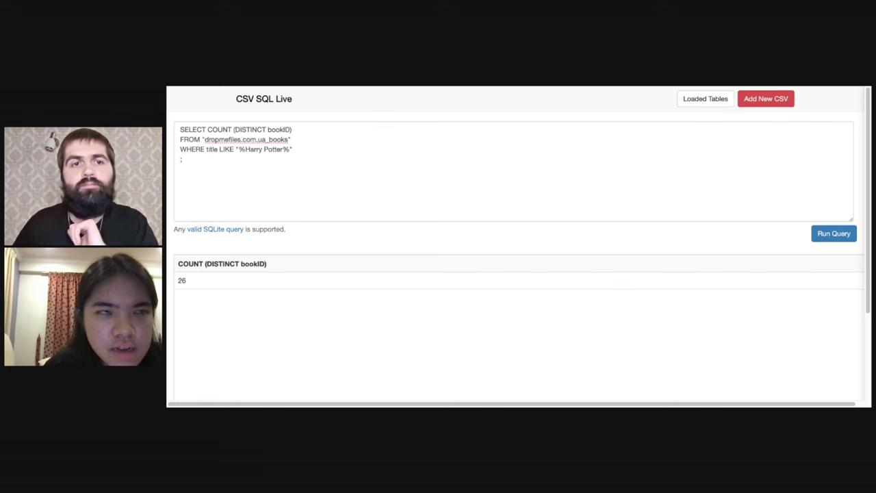
Step: Replace COUNT(DISTINCT bookID) on the select line with 'authors,'
click(218, 131)
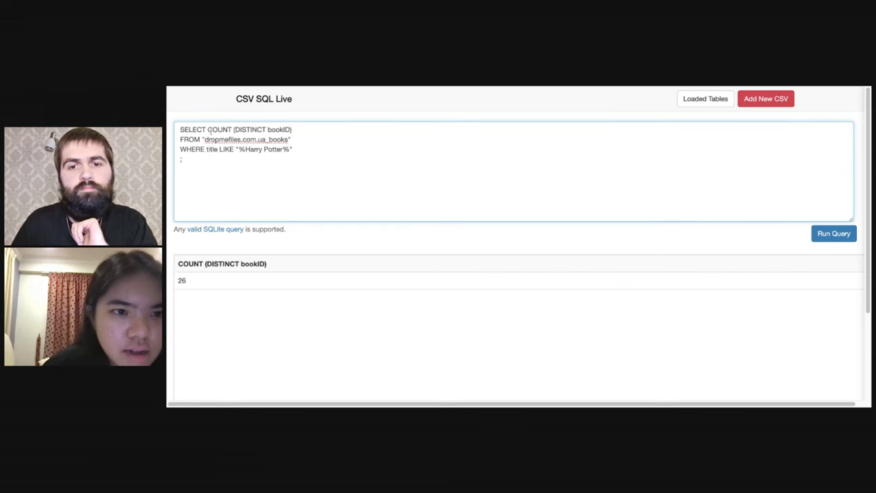
drag(208, 129, 292, 130)
text(authors,)
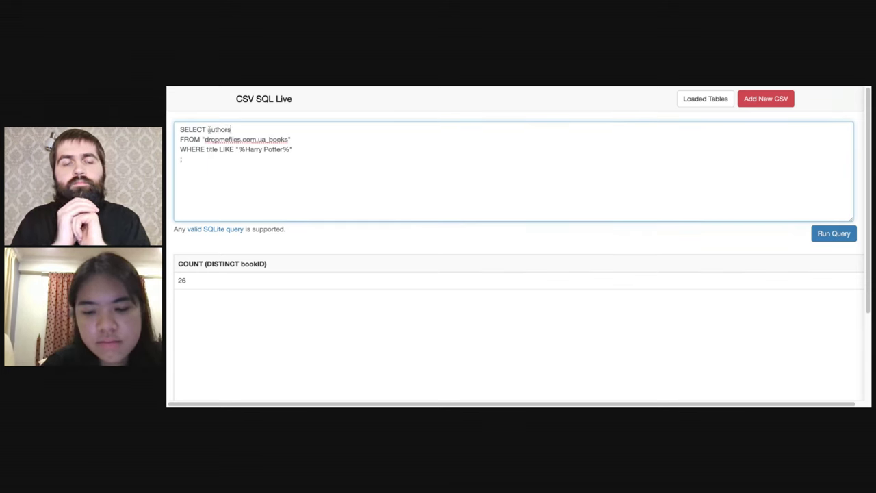
Step: Add COUNT(ratings_count) after SELECT authors, checking the column name in Loaded Tables
click(715, 103)
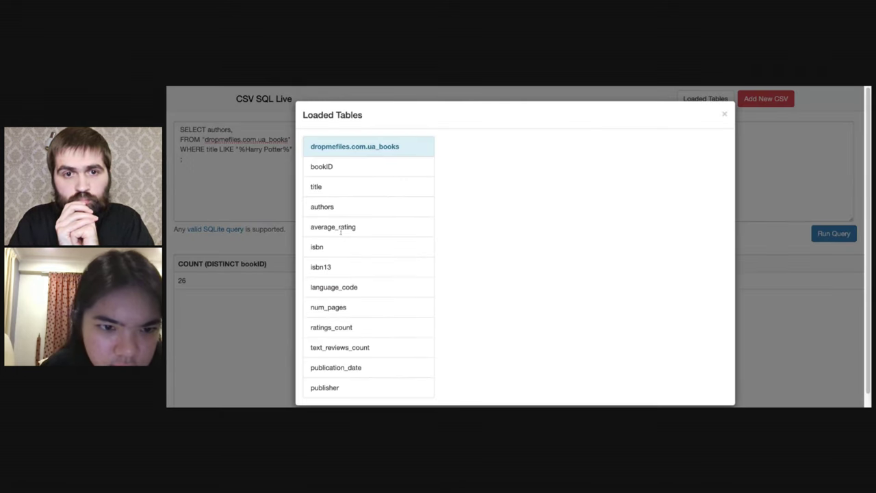
scroll(340, 234, down, 1)
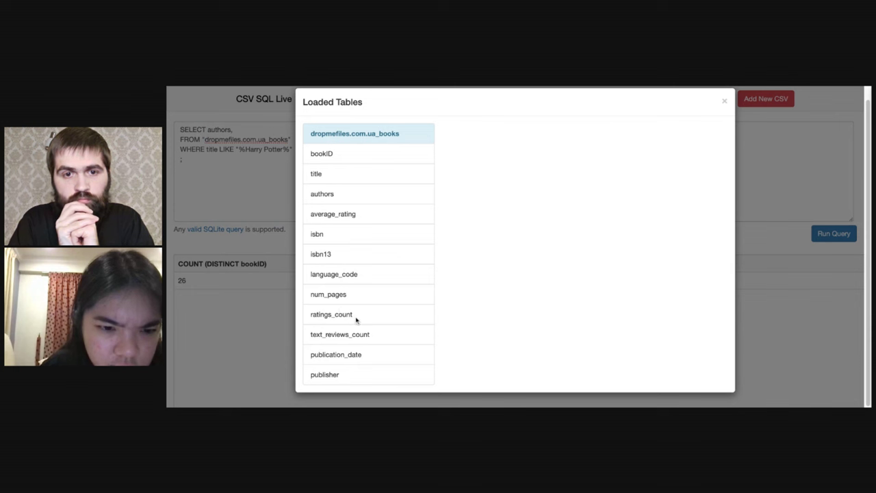
drag(356, 319, 356, 312)
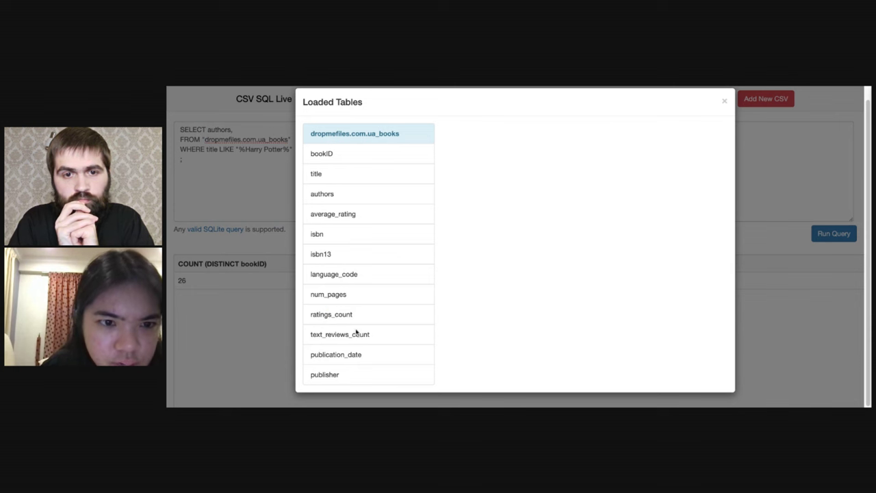
scroll(356, 333, up, 1)
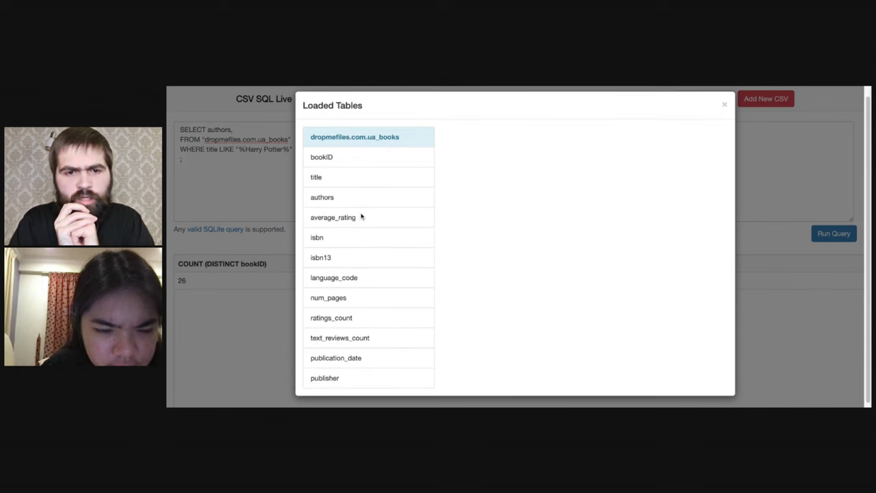
double_click(355, 319)
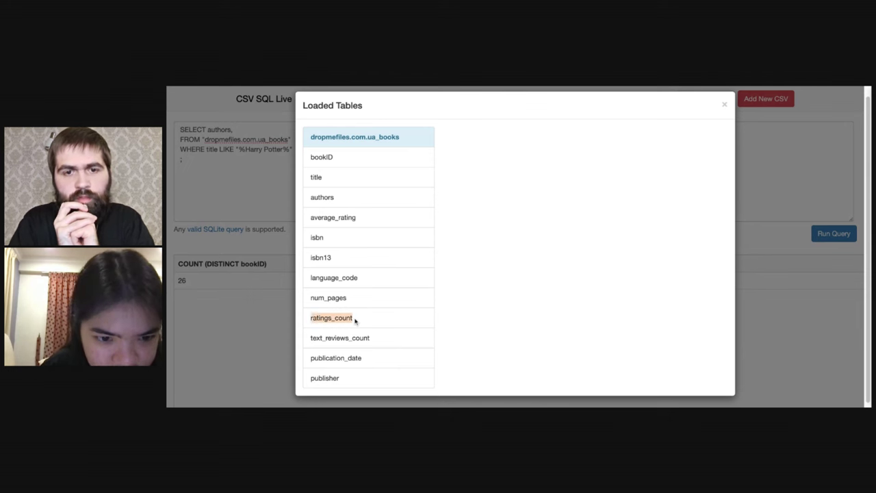
click(724, 108)
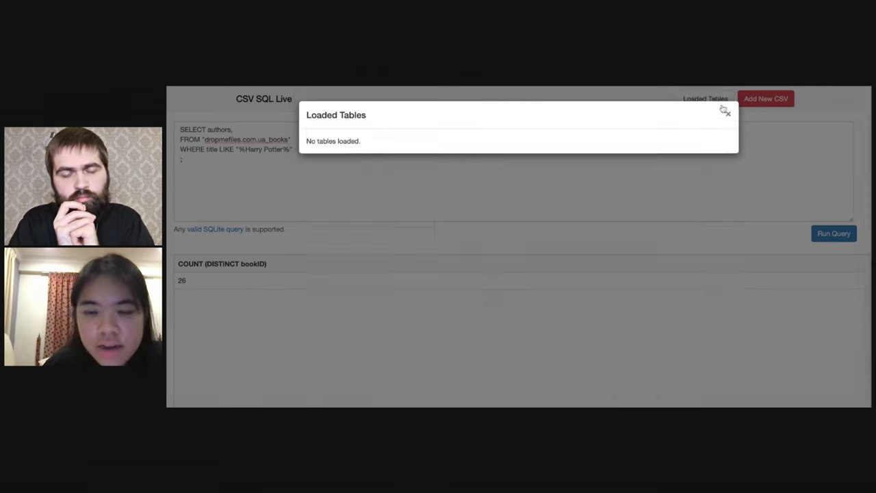
click(279, 130)
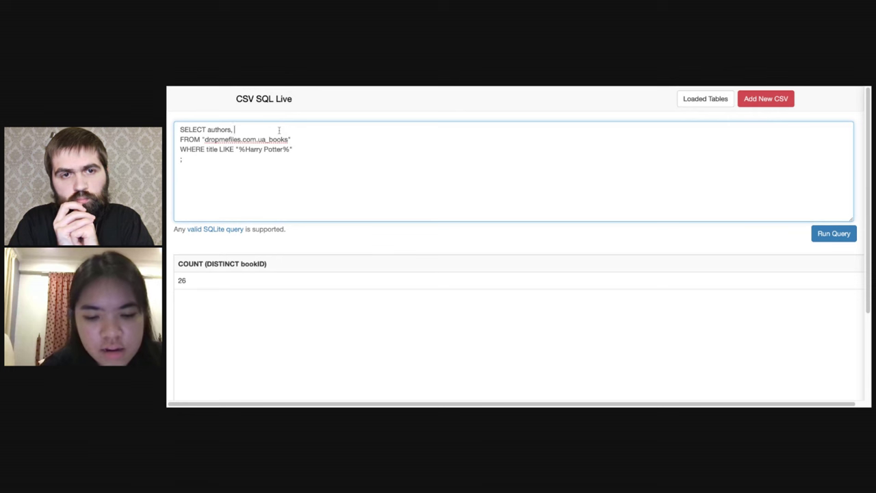
text(COUNT()
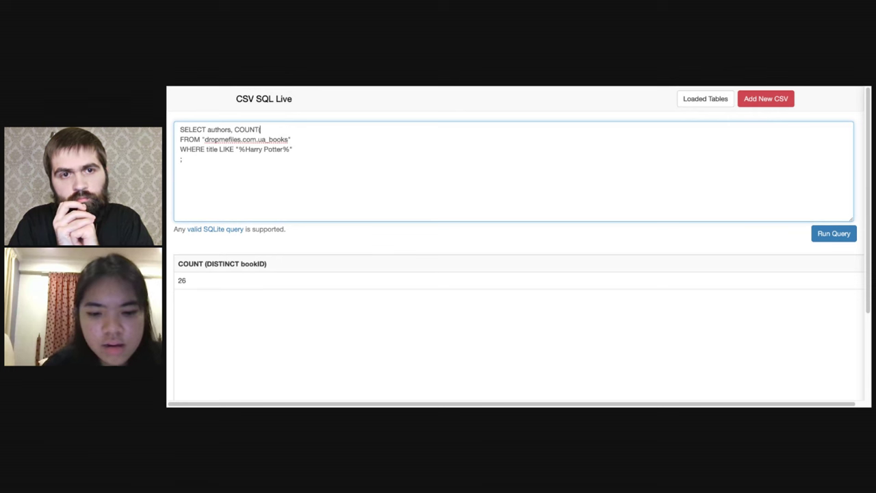
text(ratings_count)
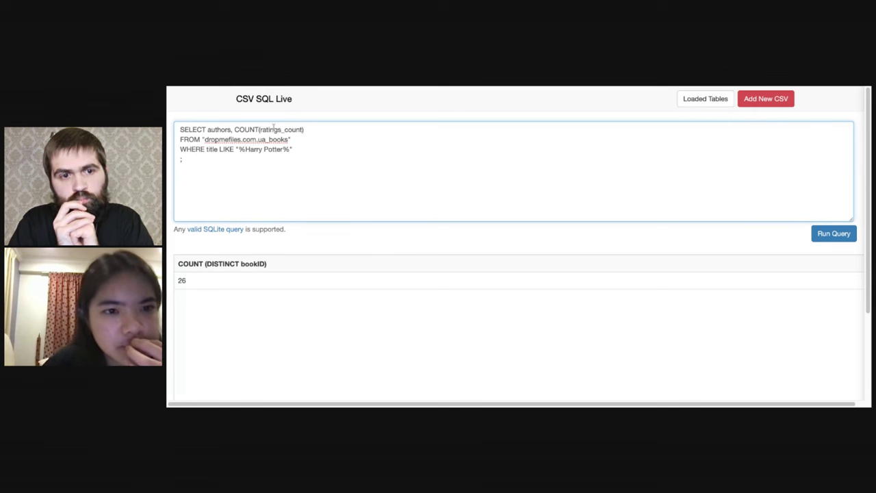
Step: Delete the Harry Potter WHERE line and run the query, returning Mark Twain, 11123
drag(293, 149, 167, 156)
key(BackSpace)
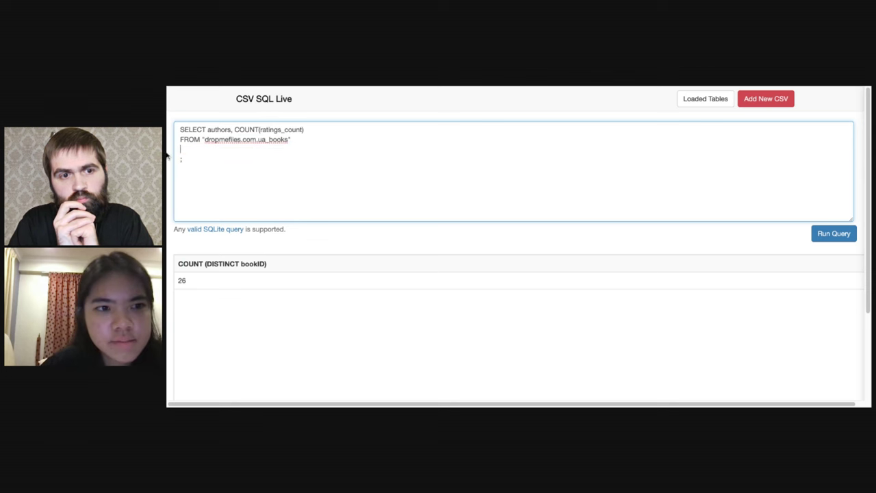
click(845, 236)
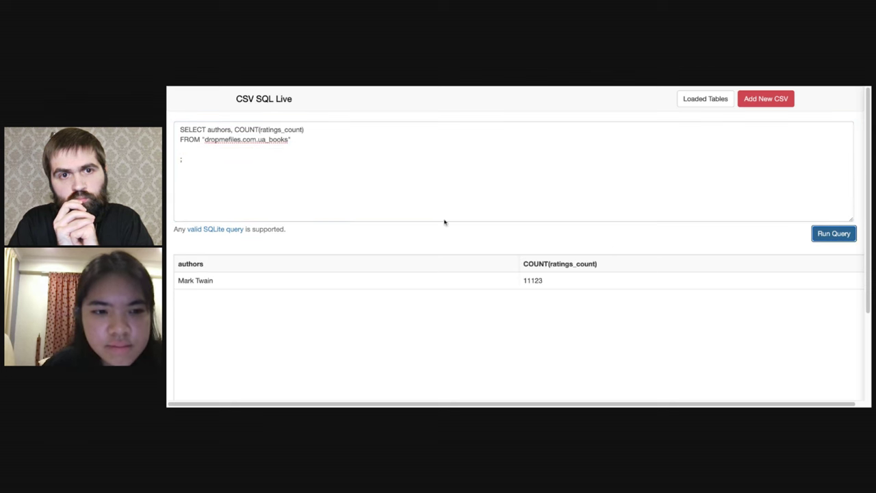
Step: Add GROUP BY authors, alias the count as number_of_ratings, order by it, and run
click(204, 152)
text(GROUP BY aut)
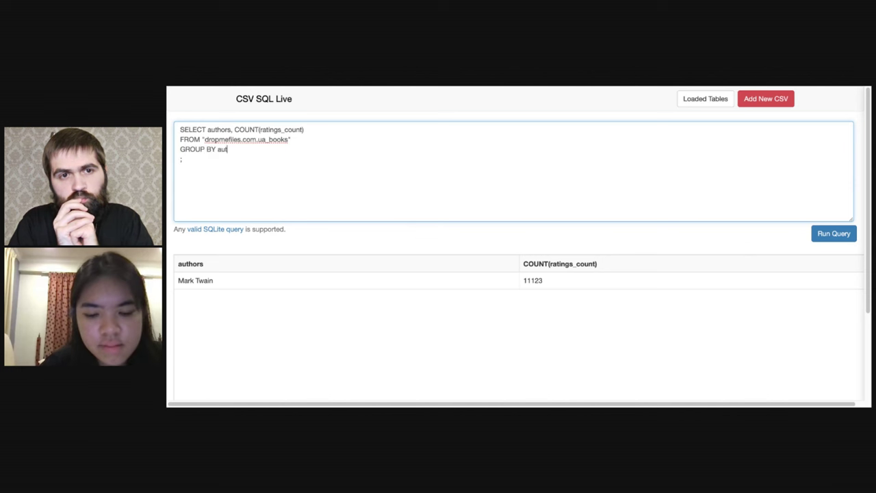
text(ORD)
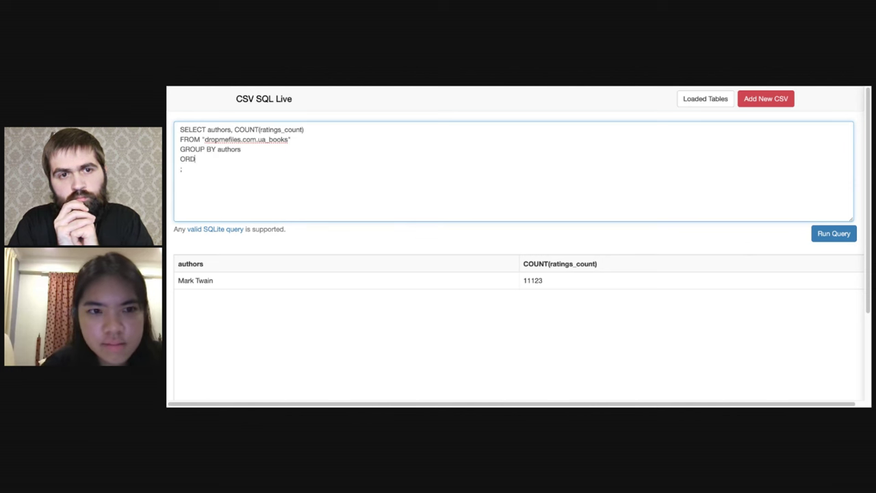
text(ER BY)
click(320, 128)
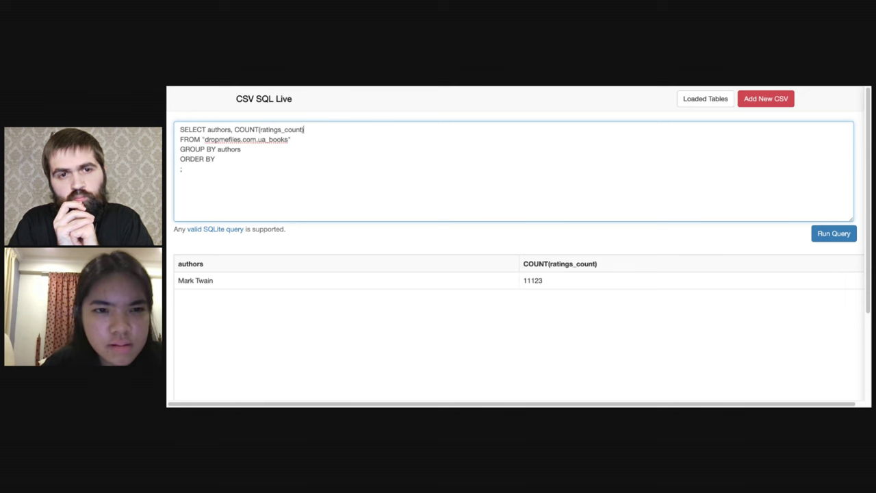
text(AS )
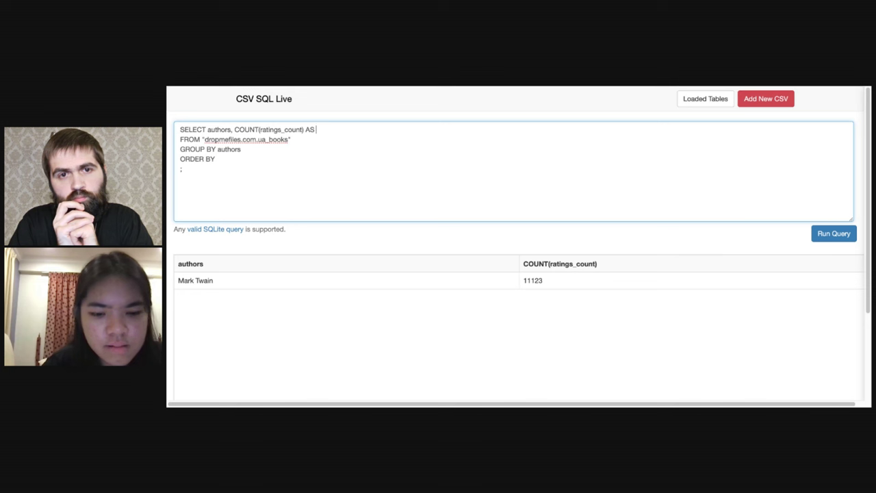
text(number_of_ratings)
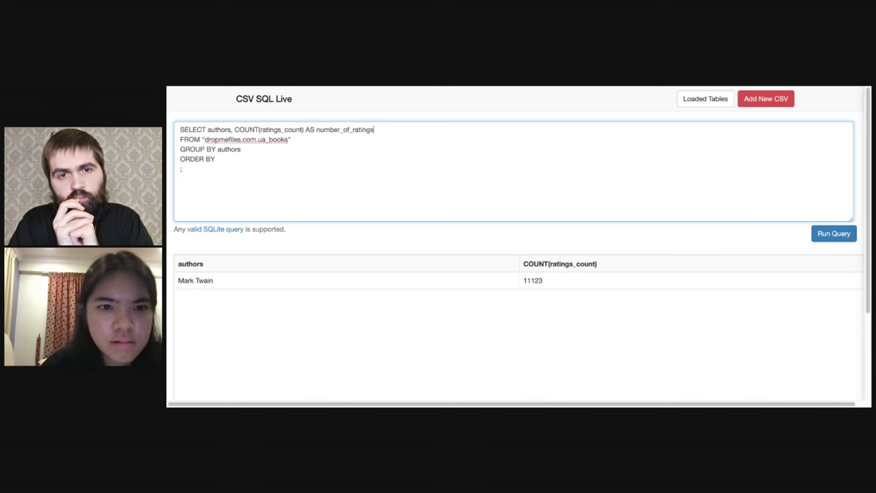
key(shift+Left)
key(shift+Left)
key(shift+Left)
key(shift+Left)
key(shift+Left)
key(shift+Left)
key(shift+Left)
key(shift+Left)
key(shift+Left)
key(shift+Left)
key(shift+Left)
key(shift+Left)
key(shift+Left)
key(shift+Left)
key(shift+Left)
key(shift+Left)
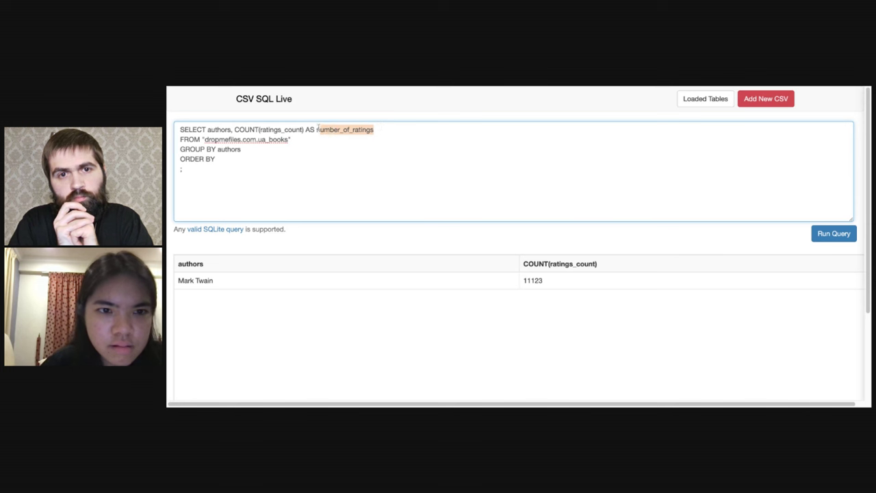
double_click(342, 129)
key(ctrl+c)
click(248, 159)
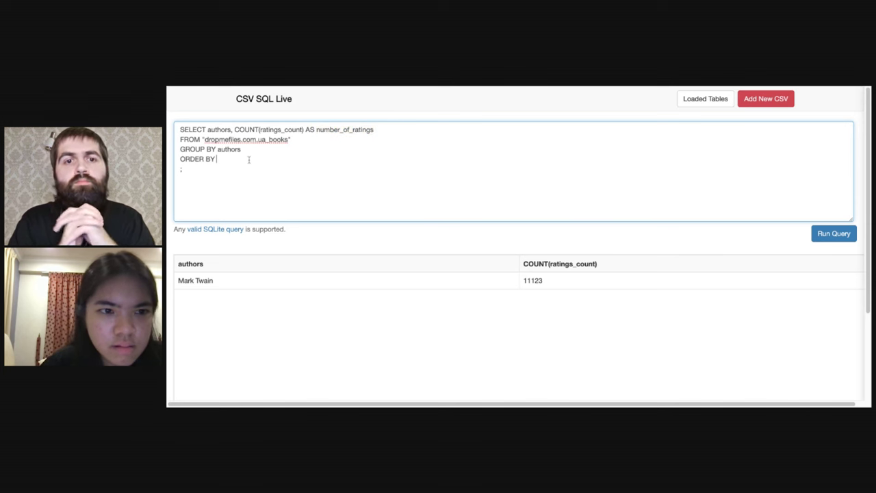
key(ctrl+v)
click(836, 234)
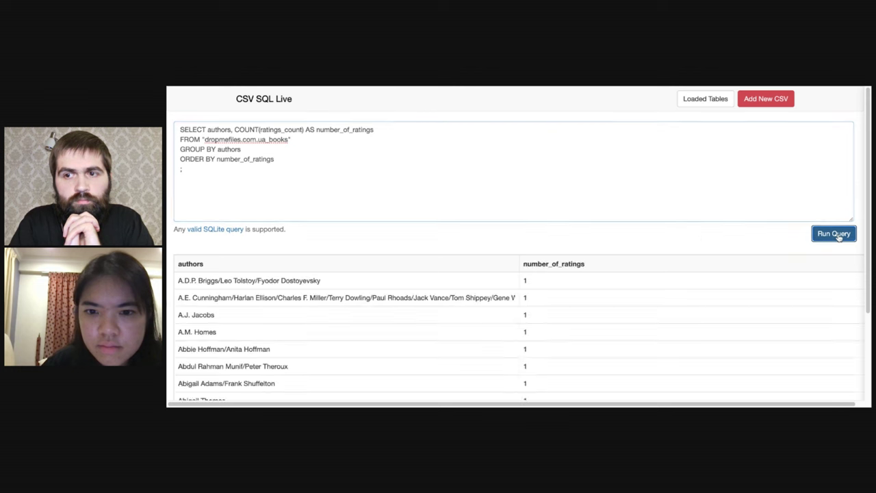
Step: Make the ordering DESC with LIMIT 10 and run, listing the top ten authors
click(307, 158)
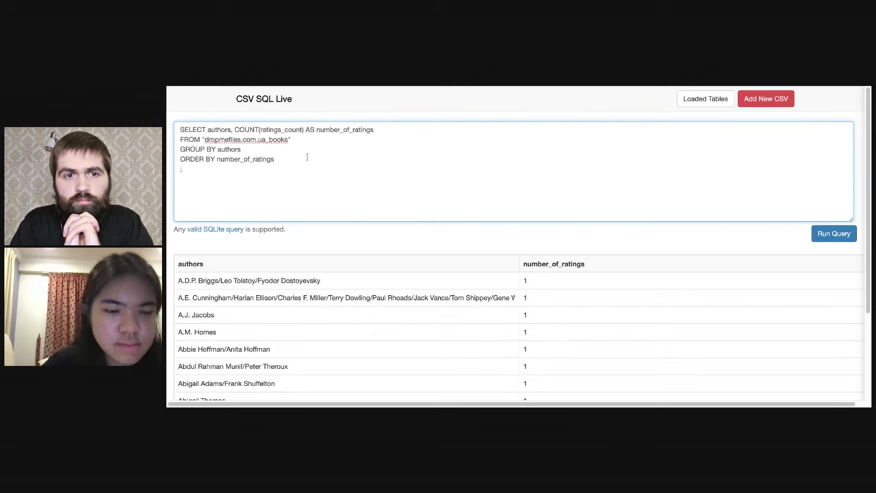
text(DESC)
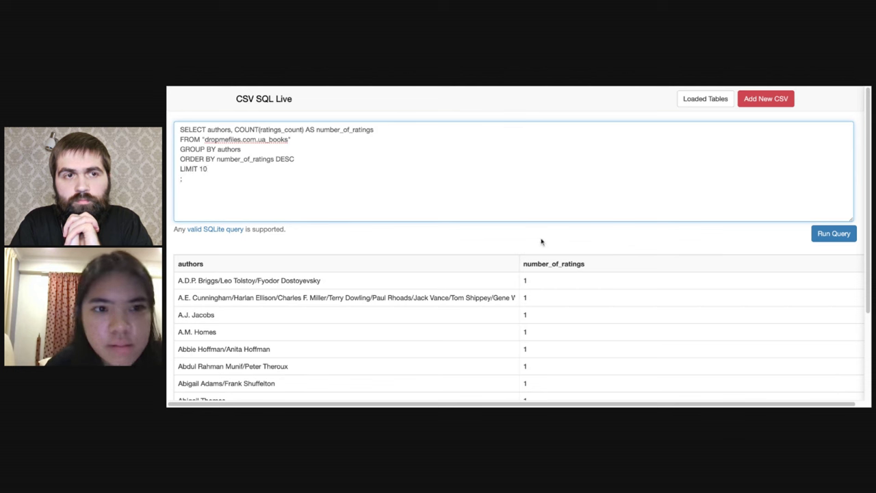
click(826, 233)
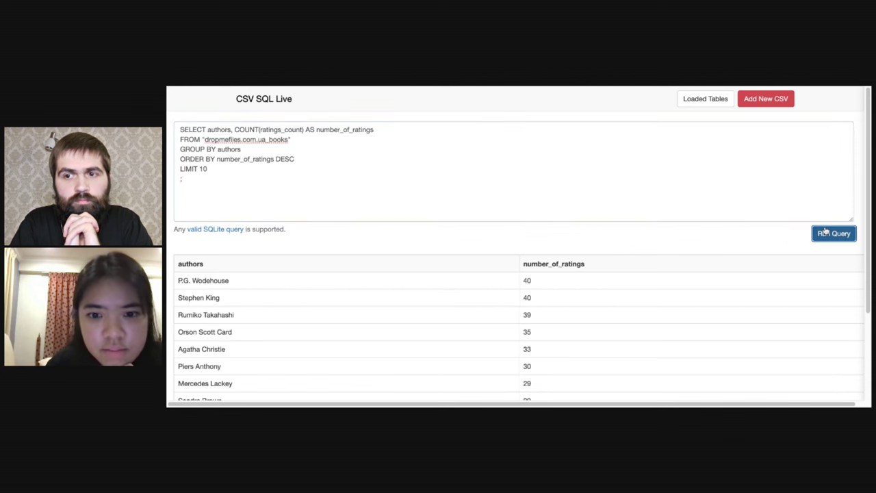
scroll(671, 306, down, 3)
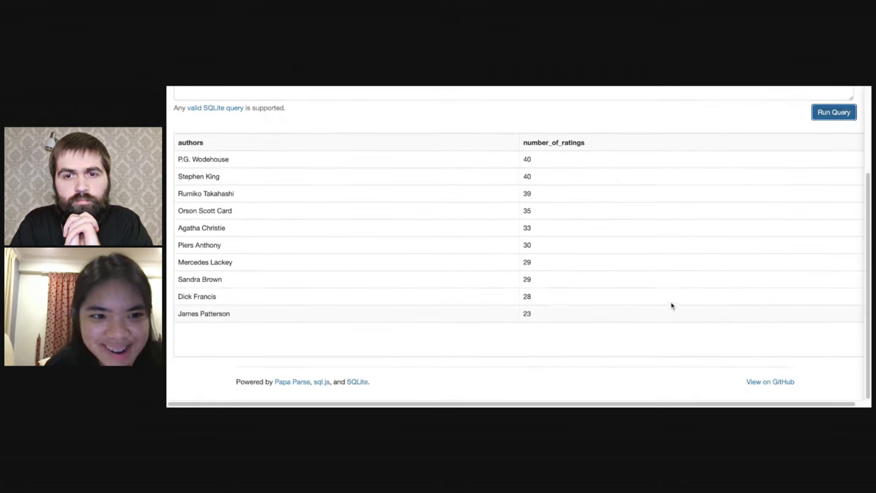
scroll(672, 306, up, 3)
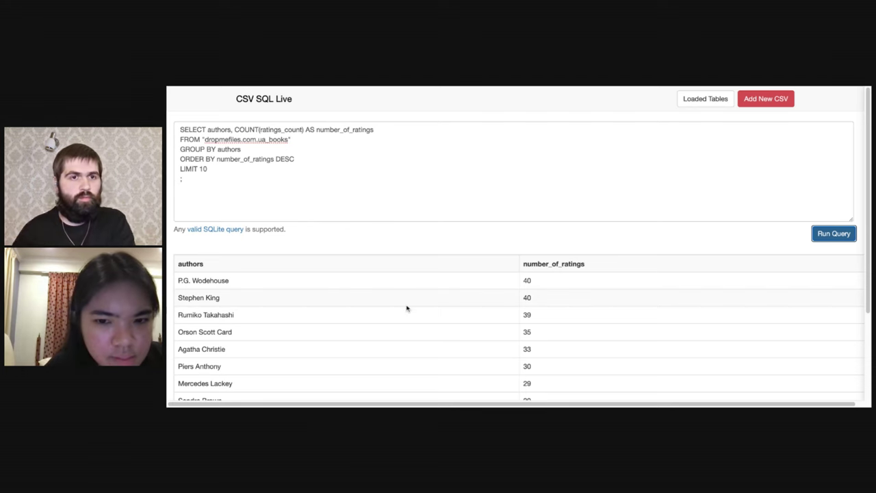
scroll(407, 308, down, 1)
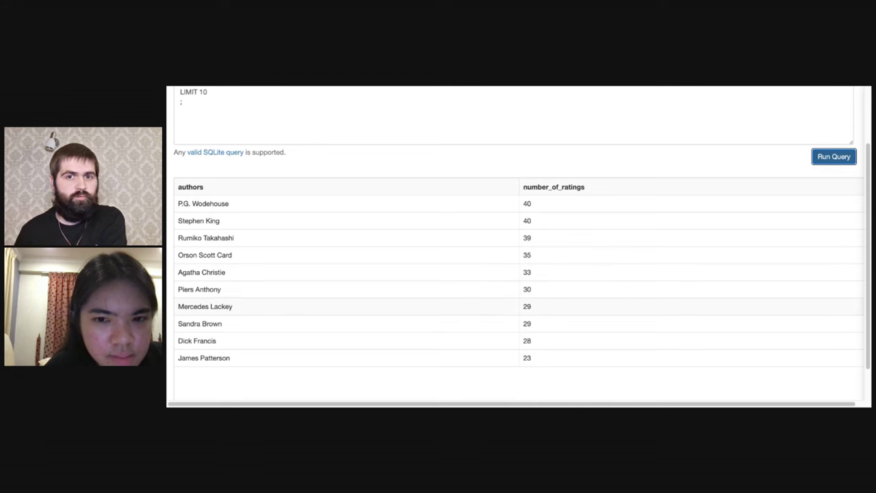
scroll(490, 218, up, 1)
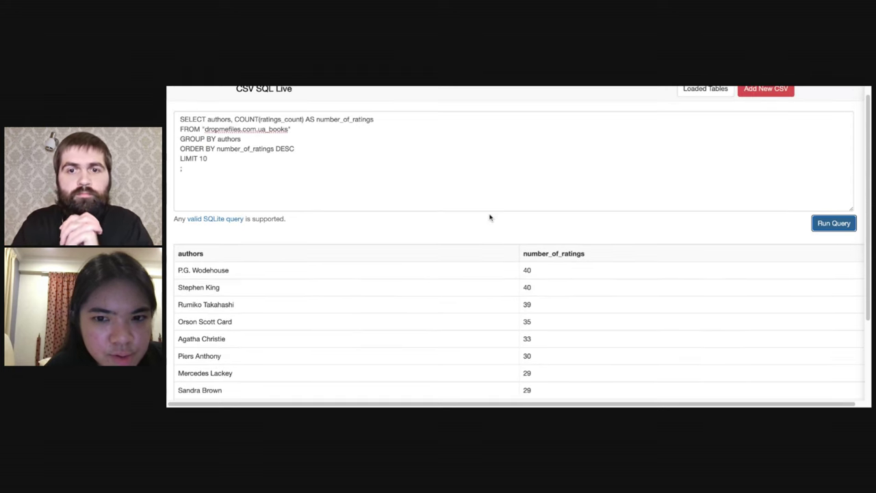
scroll(490, 218, down, 1)
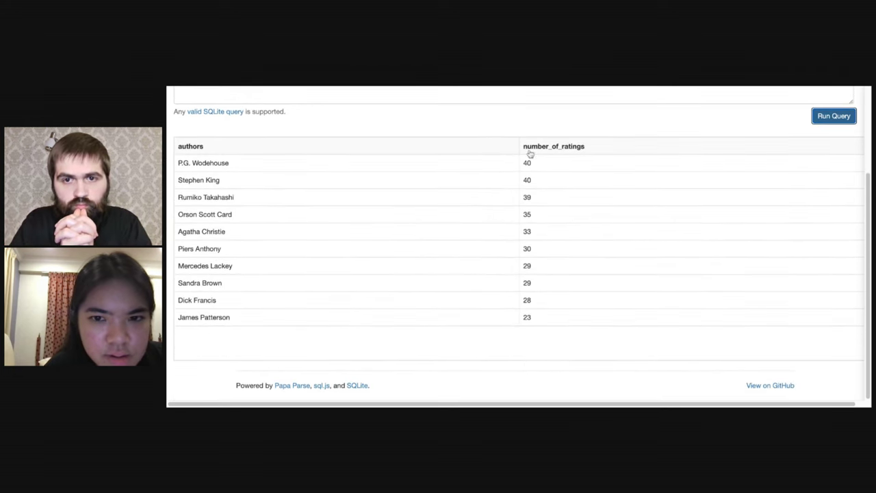
Step: Toggle the number_of_ratings column sort ascending then back to descending, checking column names in Loaded Tables
click(567, 146)
scroll(567, 148, up, 2)
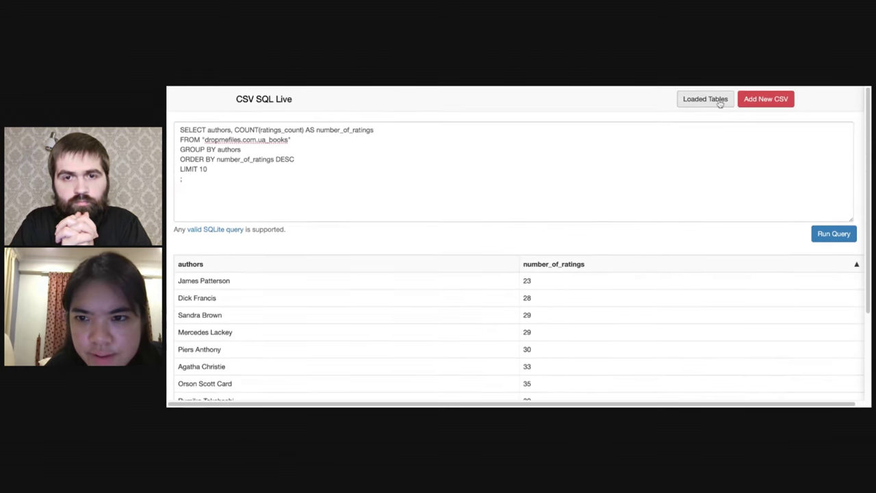
click(707, 99)
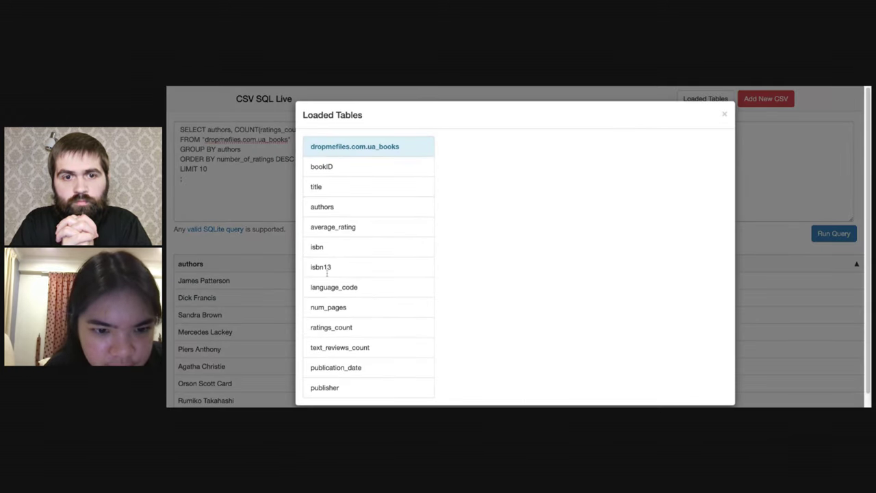
scroll(327, 272, down, 1)
double_click(353, 314)
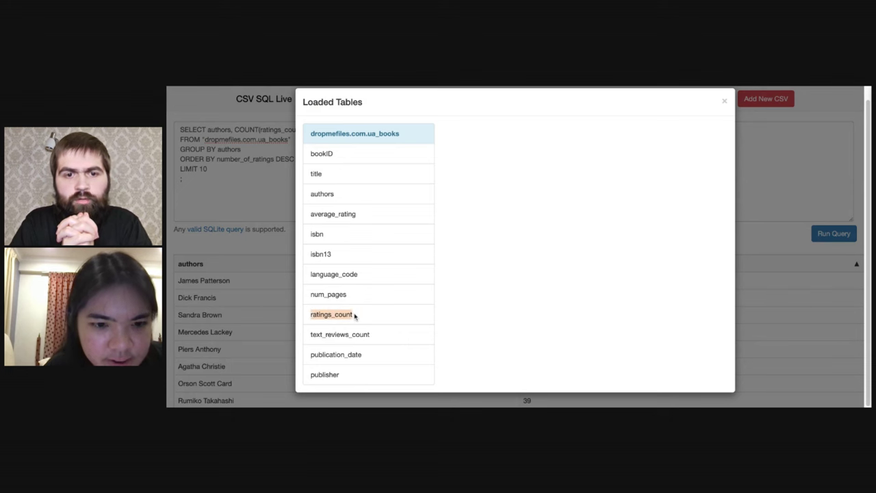
click(724, 100)
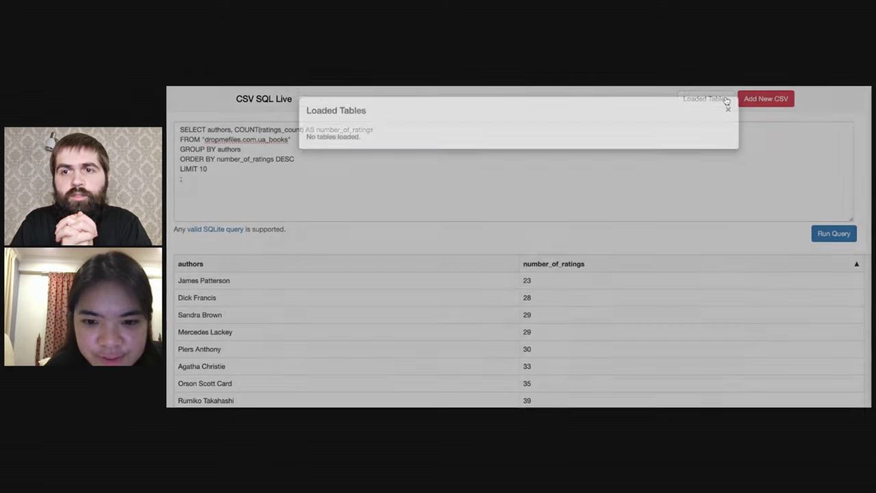
scroll(583, 293, down, 2)
scroll(583, 292, down, 1)
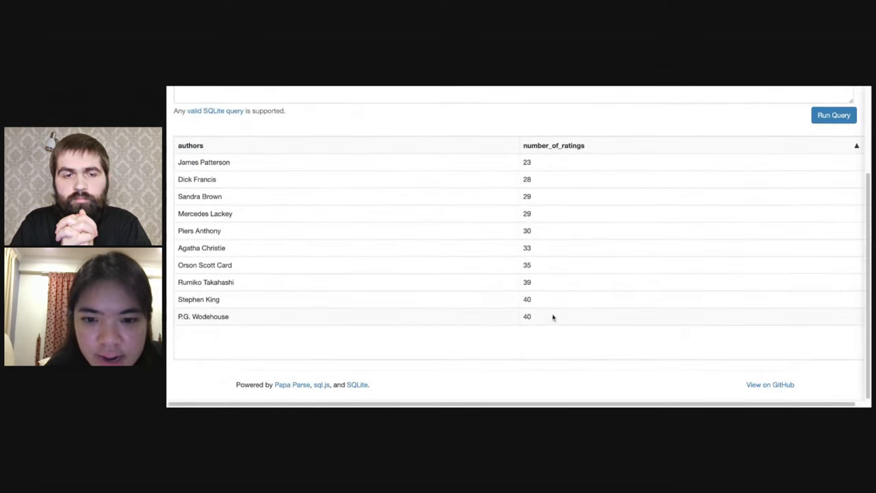
scroll(526, 176, up, 2)
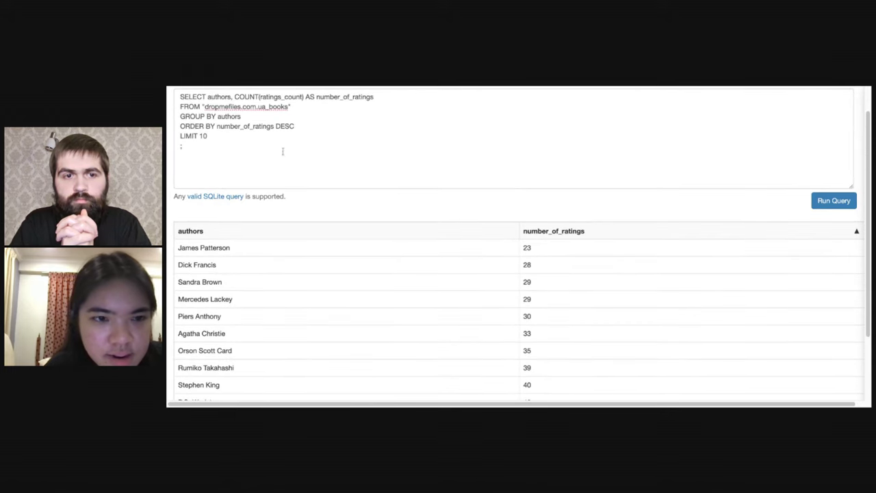
scroll(399, 295, up, 1)
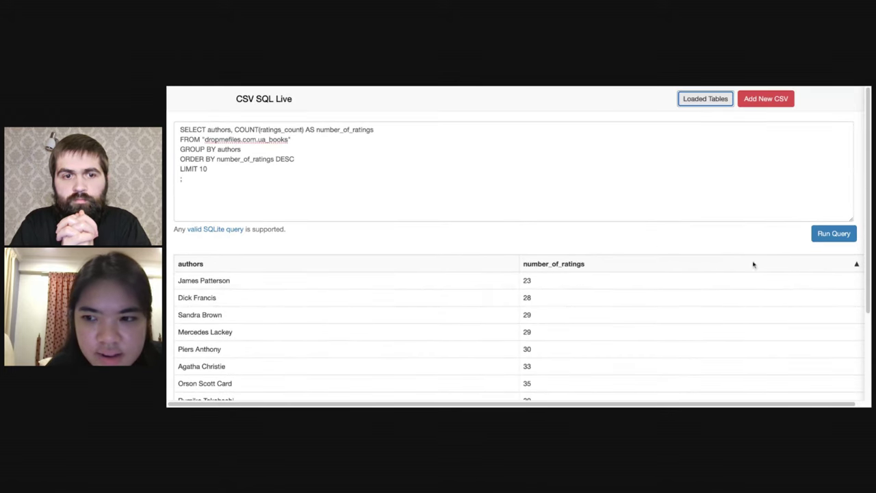
click(855, 265)
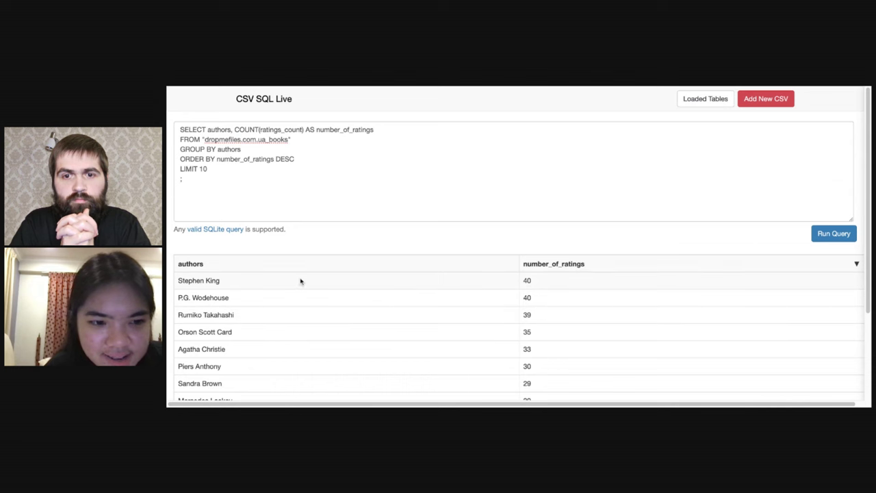
Step: Change the count to COUNT(DISTINCT ratings_count) and rerun, putting Wodehouse and King at 40
click(259, 130)
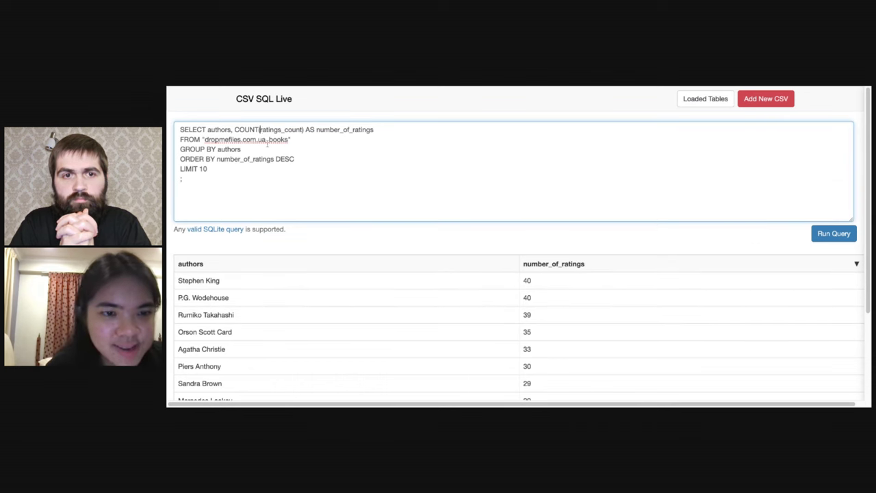
text(DISTINCT)
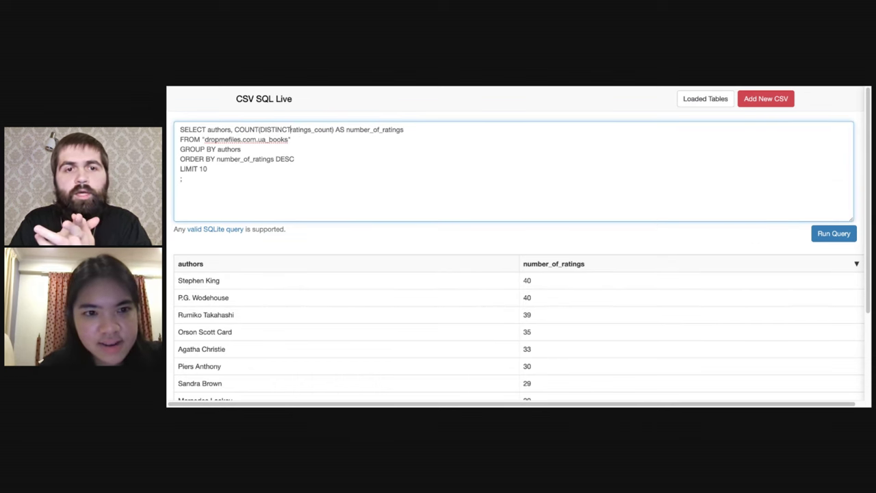
click(831, 233)
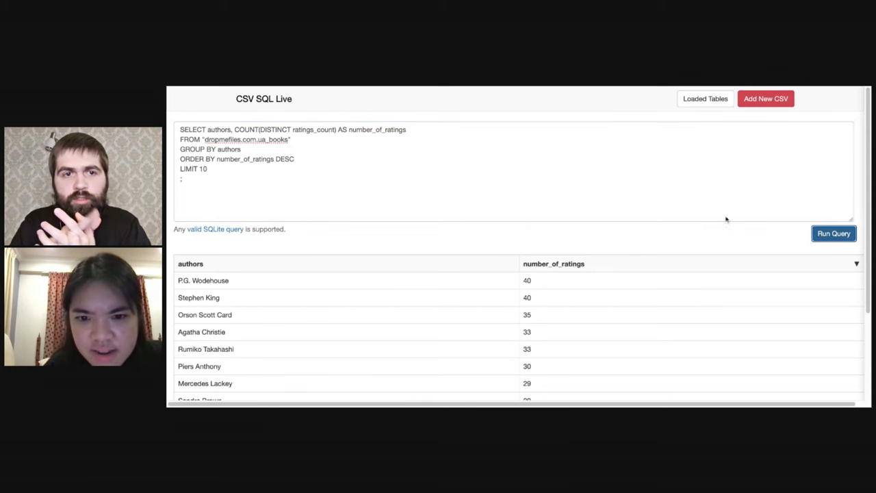
click(227, 169)
key(shift+Up)
key(shift+Up)
key(shift+Up)
key(shift+Up)
key(shift+Home)
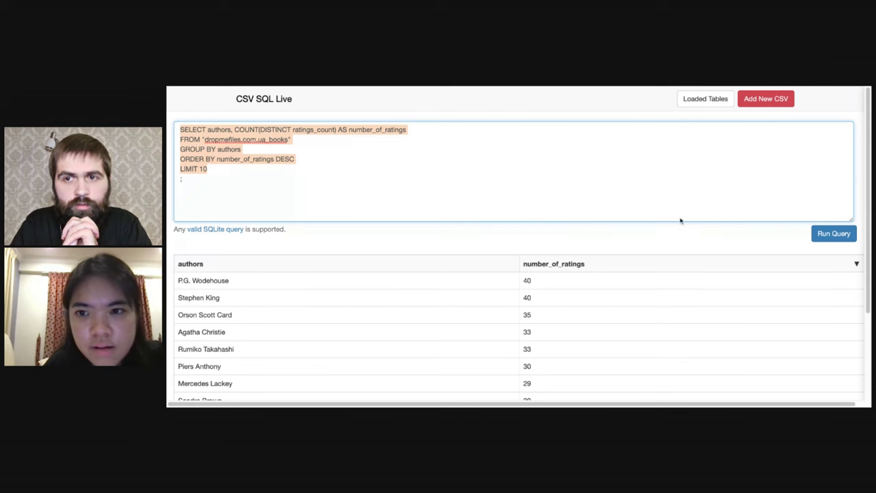
Step: Check the column names in Loaded Tables and select the query text
click(696, 101)
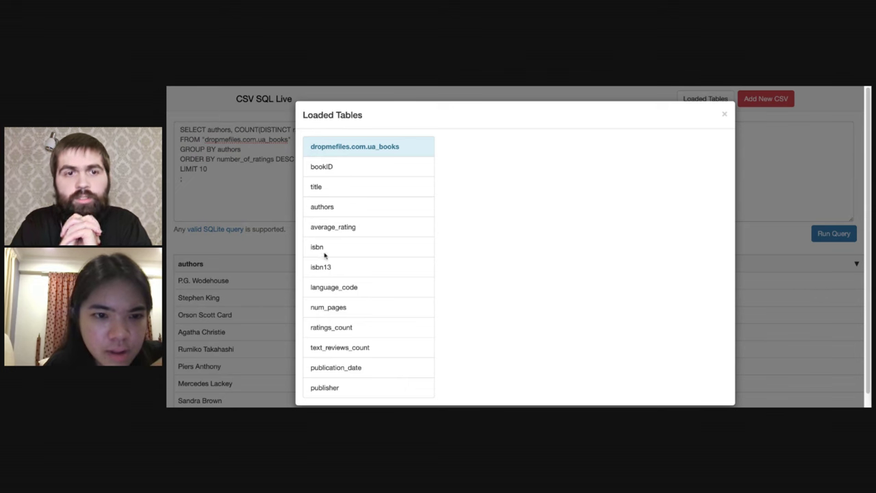
click(239, 165)
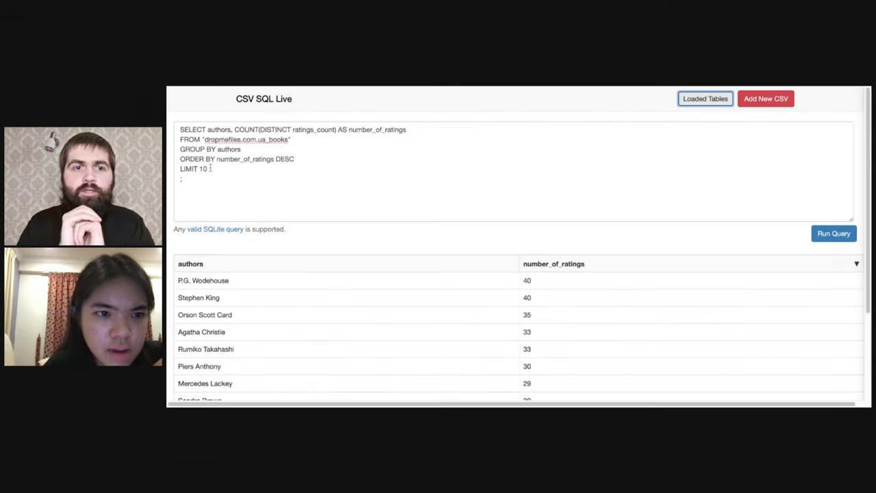
click(211, 169)
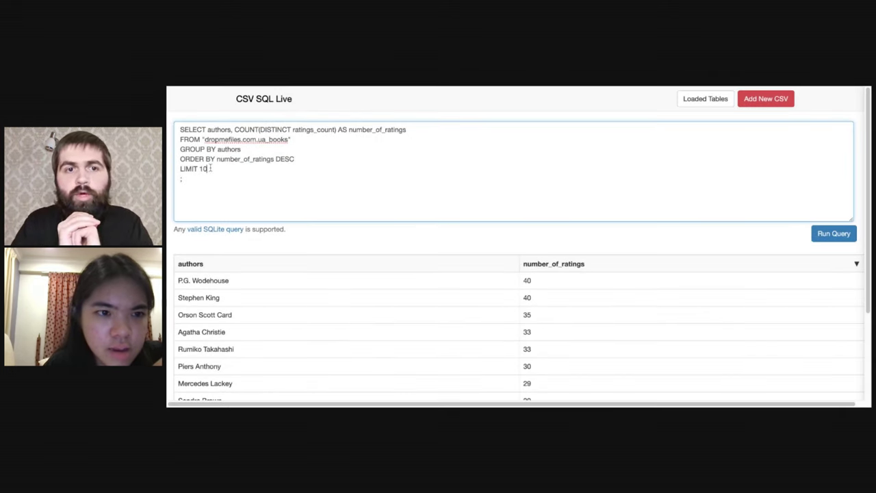
drag(215, 174, 170, 119)
key(ctrl+c)
click(214, 128)
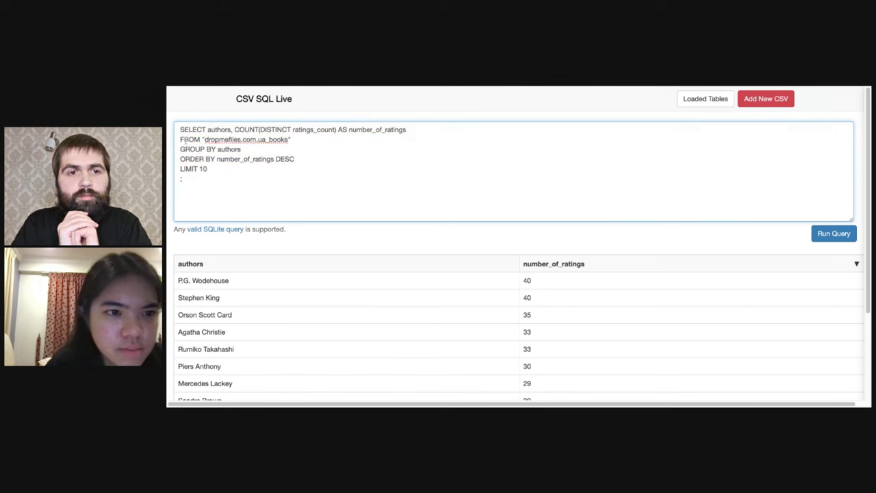
Step: Replace the grouped query with SELECT * from the books table and run it
key(shift+Down)
key(shift+Down)
key(shift+Down)
key(BackSpace)
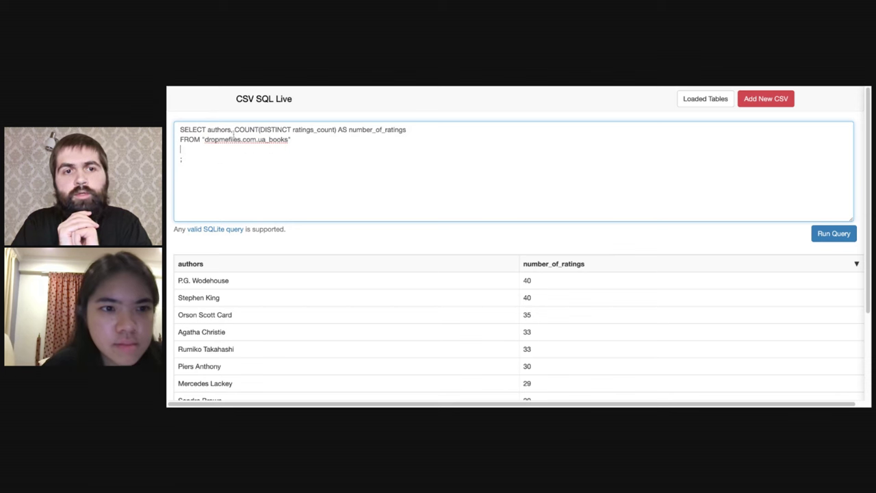
click(206, 129)
key(shift+End)
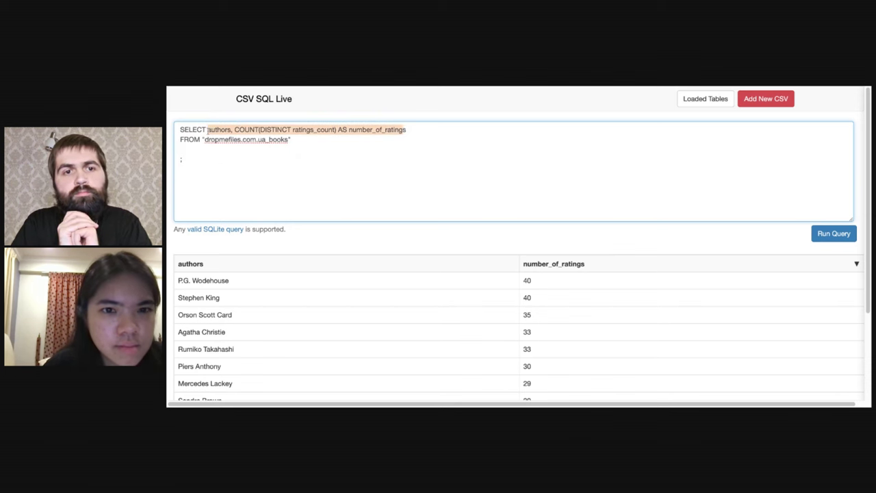
text(*)
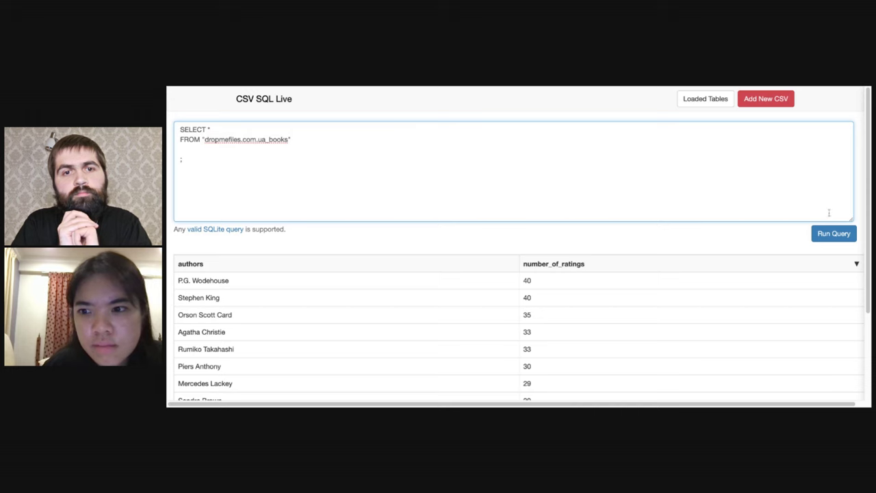
click(824, 233)
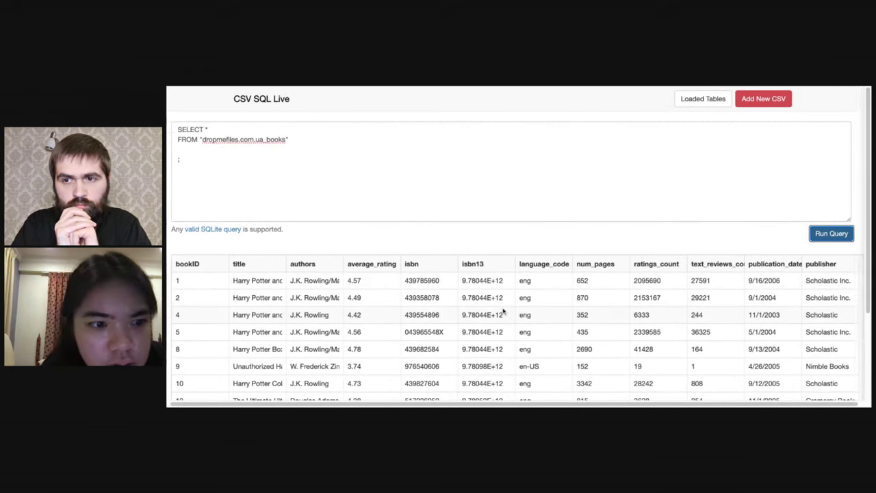
Step: Sort the results by ratings_count descending, putting Twilight first at 4597666
scroll(507, 313, down, 3)
scroll(711, 234, down, 2)
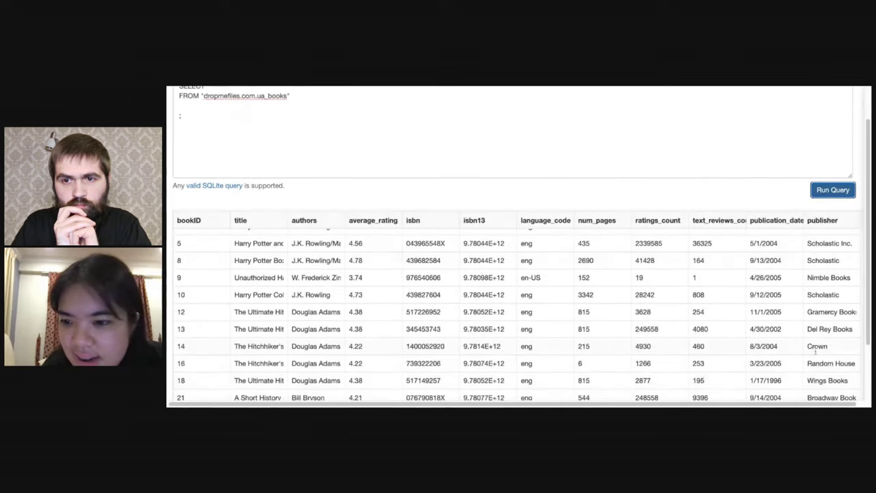
scroll(799, 330, right, 1)
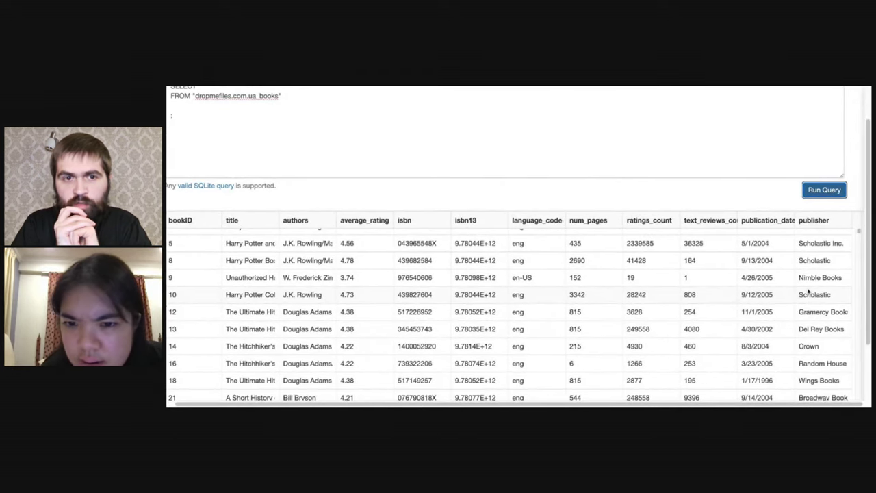
scroll(543, 277, left, 1)
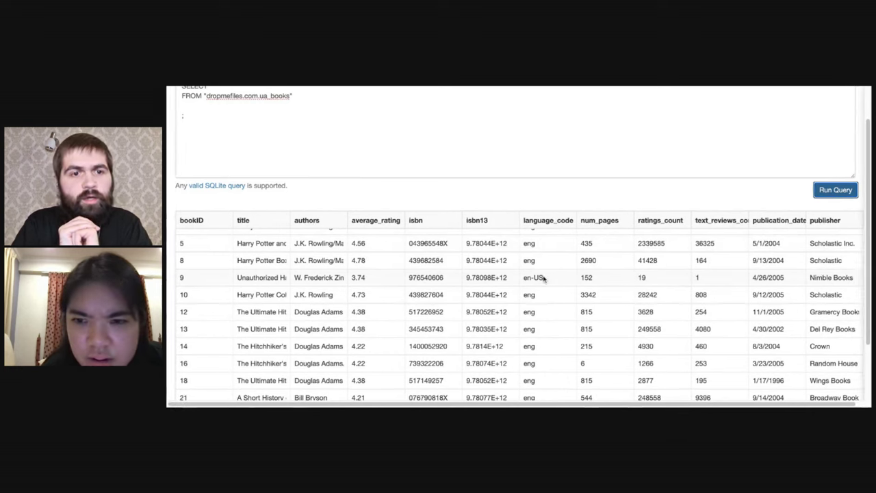
scroll(544, 277, up, 5)
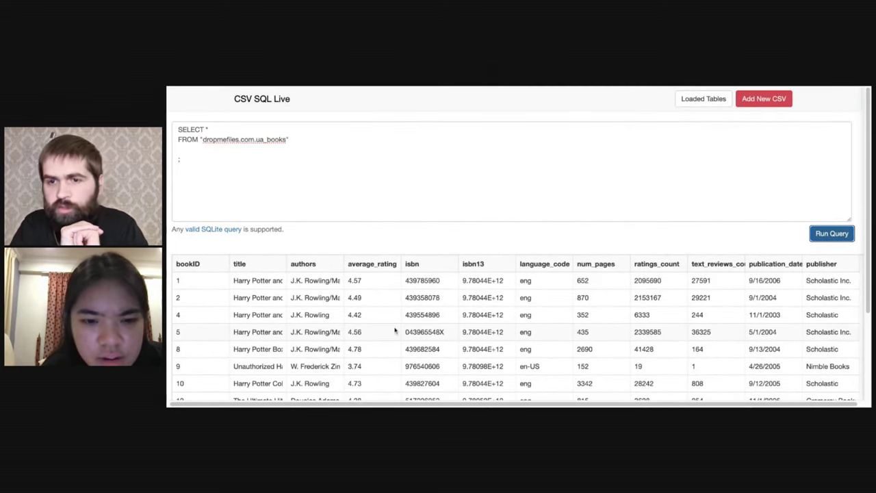
scroll(453, 335, right, 1)
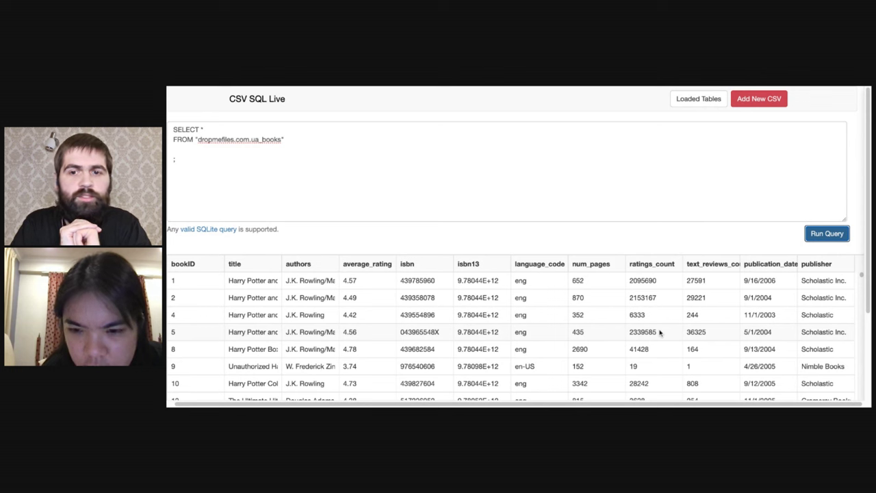
click(676, 265)
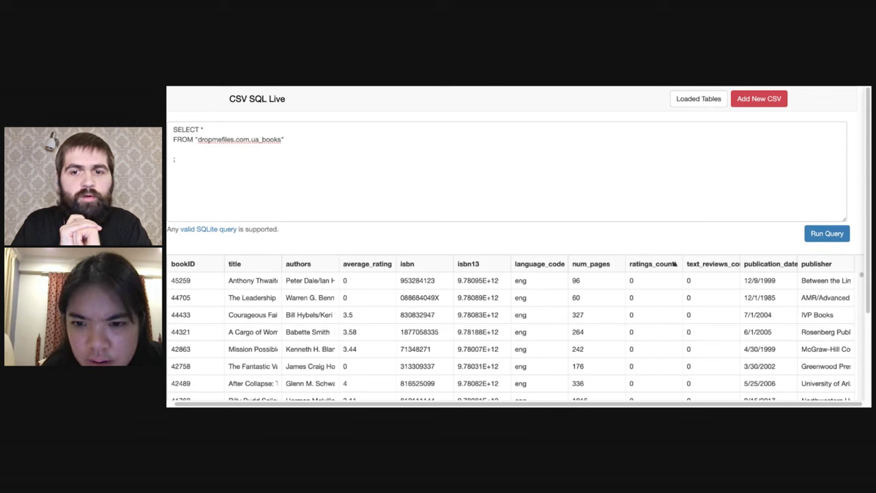
click(675, 263)
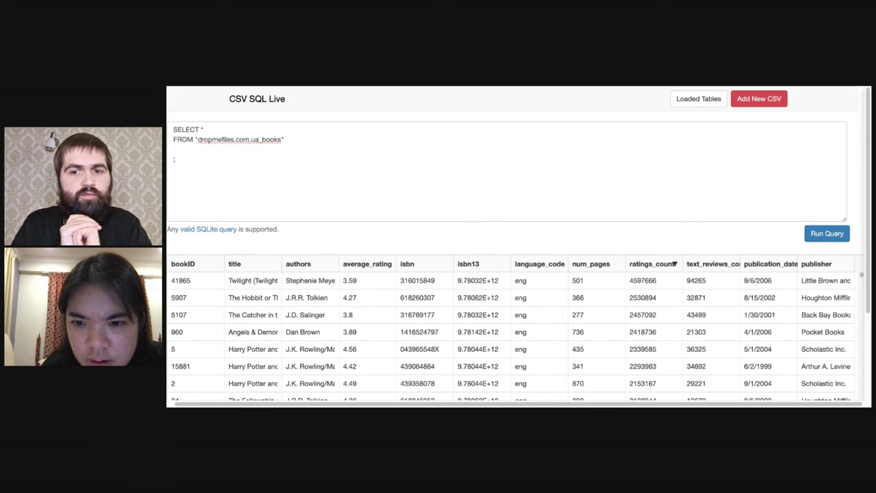
double_click(657, 281)
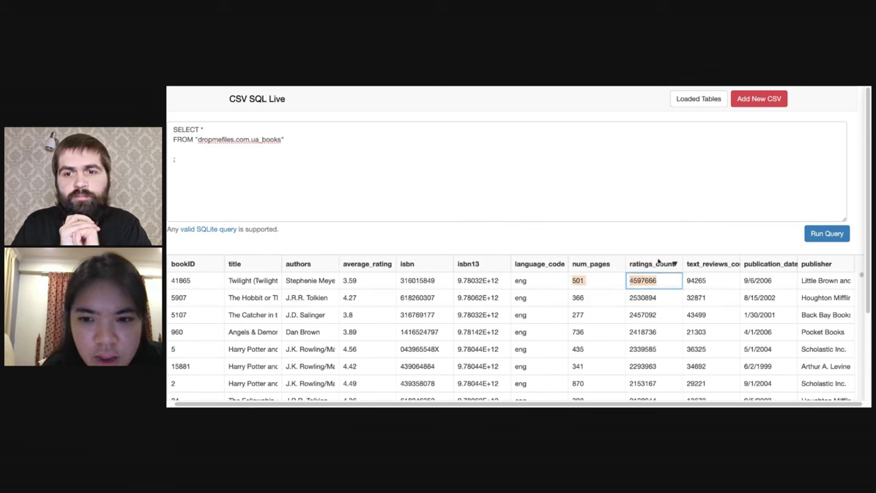
click(424, 139)
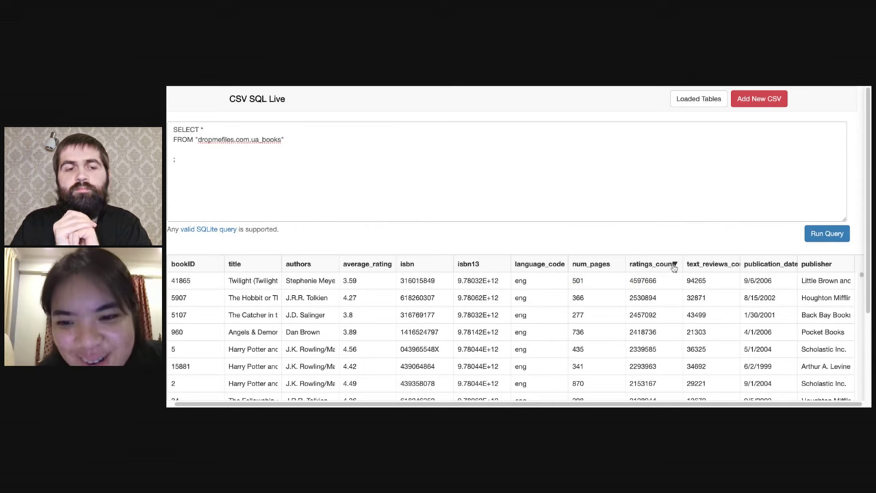
scroll(659, 294, down, 1)
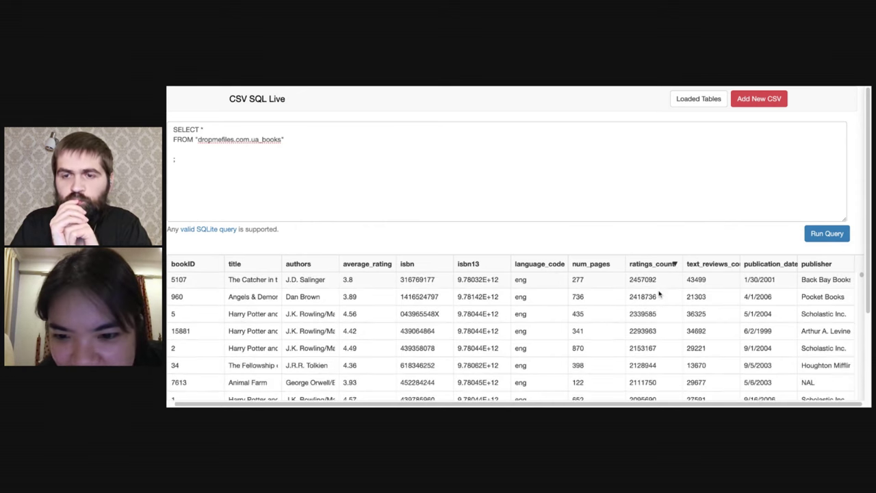
scroll(659, 295, up, 3)
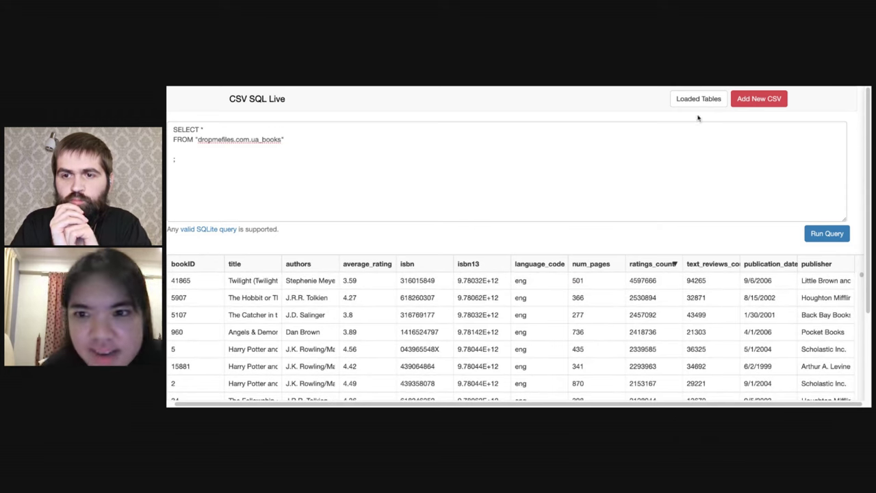
Step: Paste the grouped authors query, removing the COUNT(DISTINCT wrapper and number_of_ratings alias
click(181, 147)
key(ctrl+shift+Home)
key(ctrl+v)
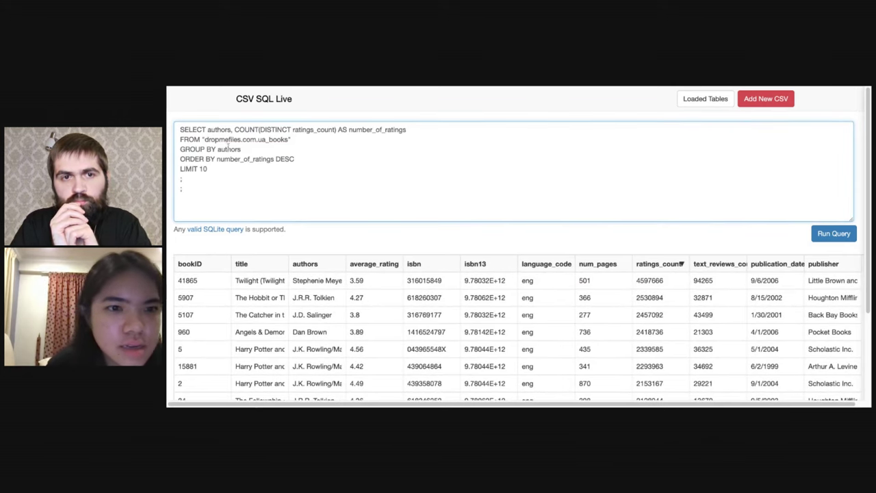
drag(235, 129, 291, 129)
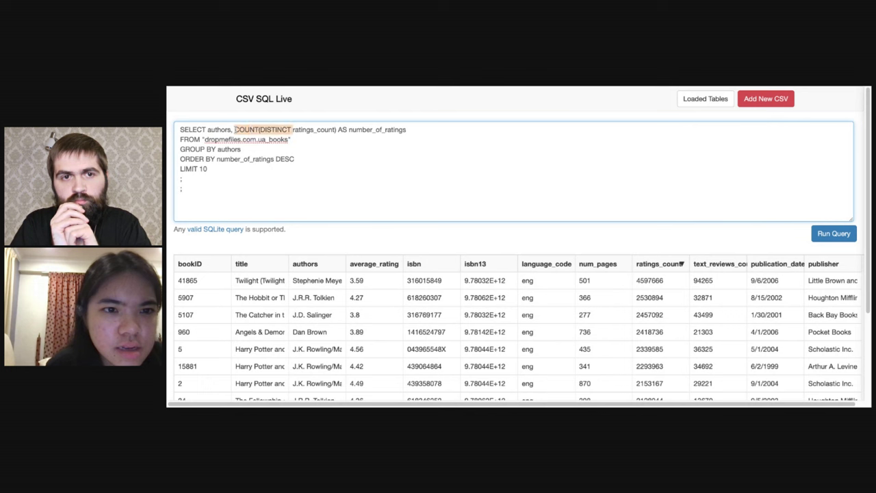
key(BackSpace)
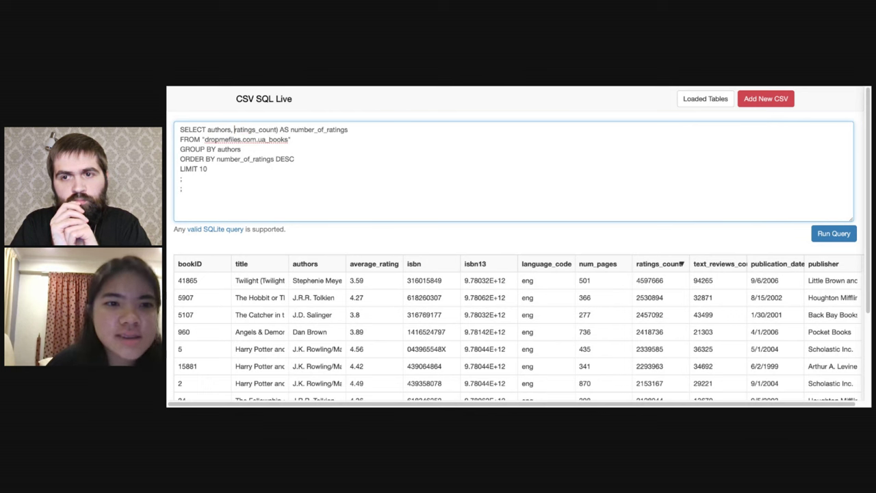
drag(277, 129, 370, 135)
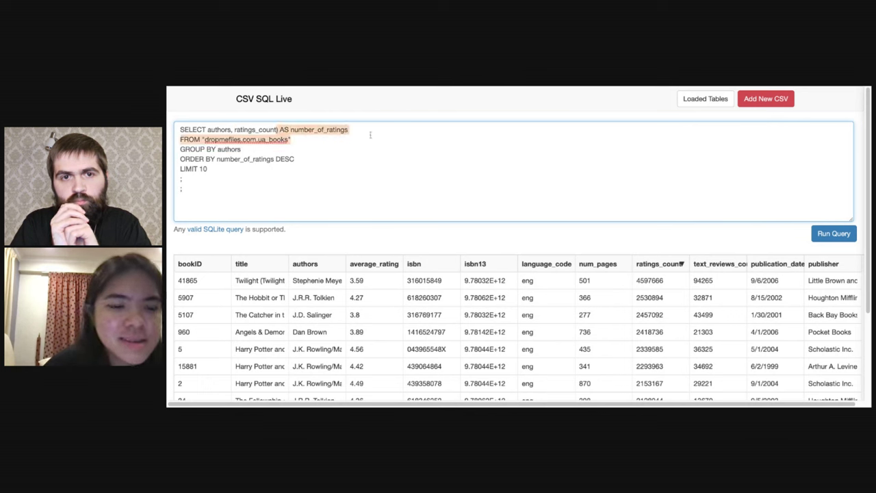
key(Up)
key(shift+End)
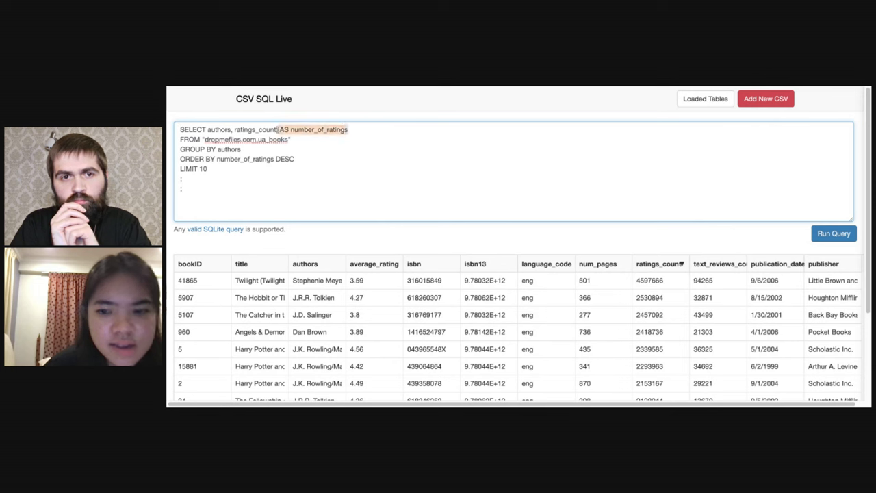
key(BackSpace)
Step: Order by ratings_count DESC and run, putting Margaret Mitchell first at 999139
key(shift+Left)
key(shift+Left)
key(shift+Left)
key(shift+Left)
key(shift+Left)
key(shift+Left)
key(shift+Left)
key(shift+Left)
key(shift+Left)
key(shift+Left)
key(shift+Left)
key(shift+Left)
key(shift+Left)
key(ctrl+c)
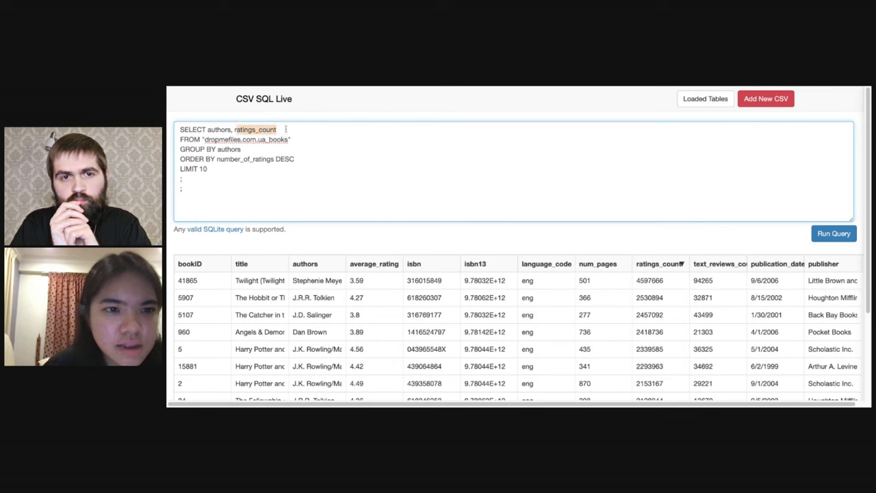
click(217, 159)
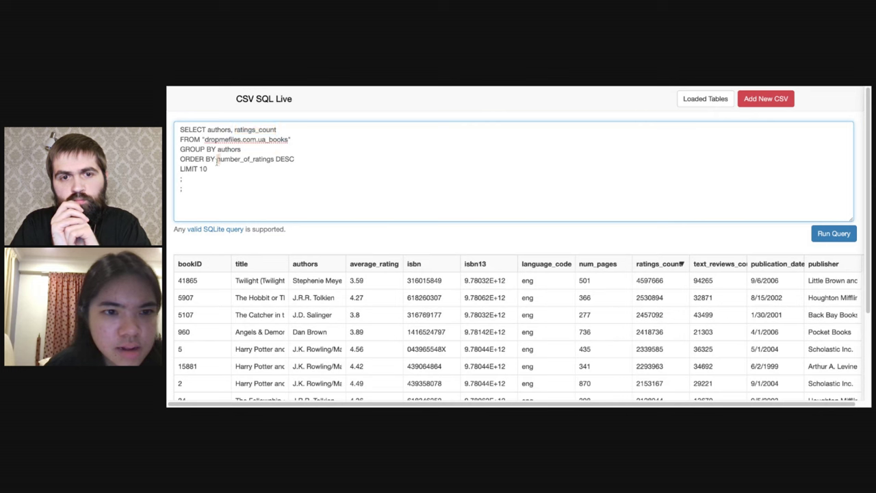
key(shift+End)
key(ctrl+v)
click(832, 234)
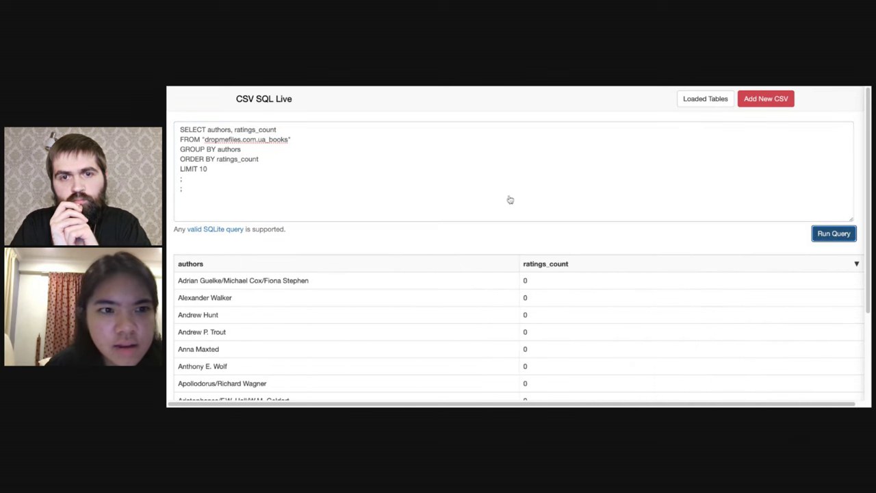
click(297, 158)
text(DESC)
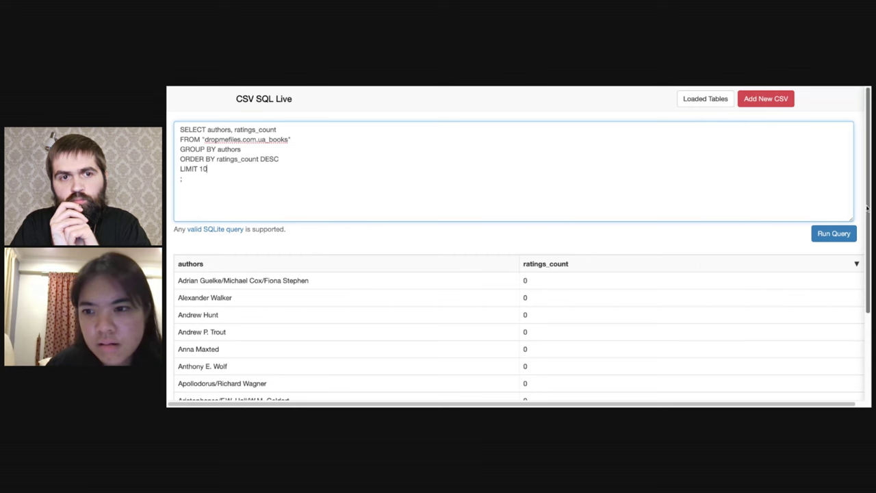
click(834, 233)
scroll(571, 330, down, 3)
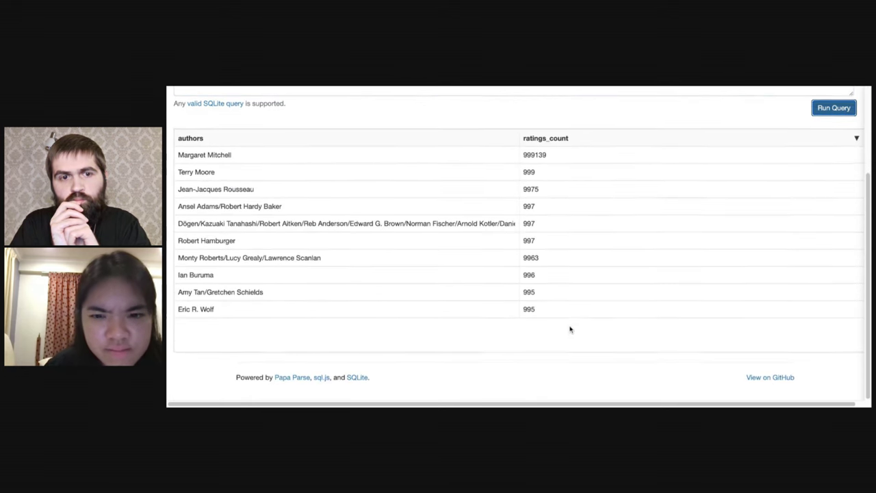
scroll(520, 274, up, 3)
scroll(327, 168, up, 1)
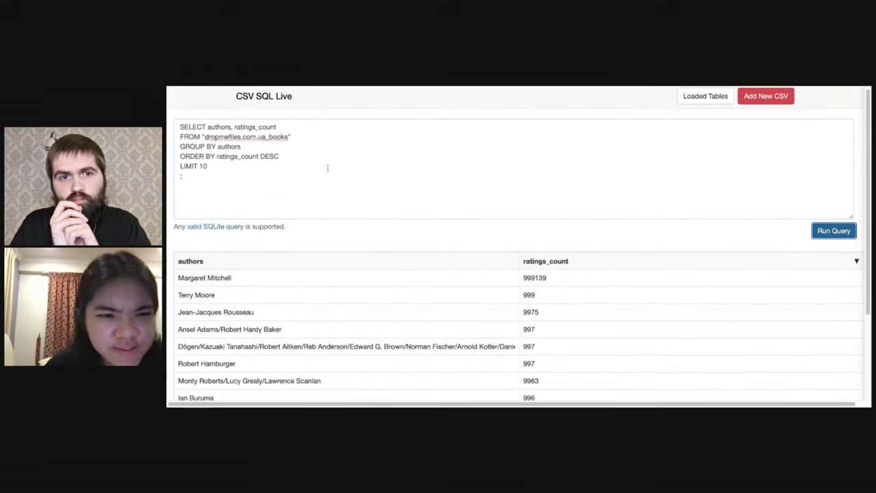
double_click(277, 157)
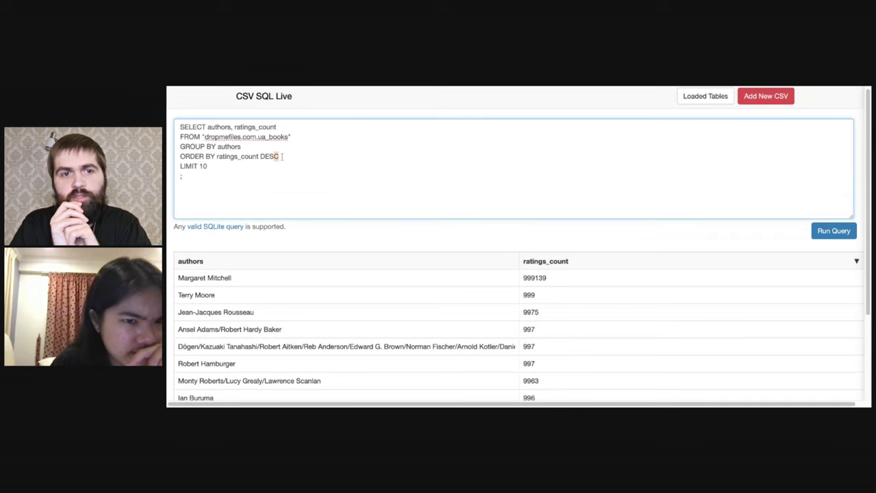
click(288, 157)
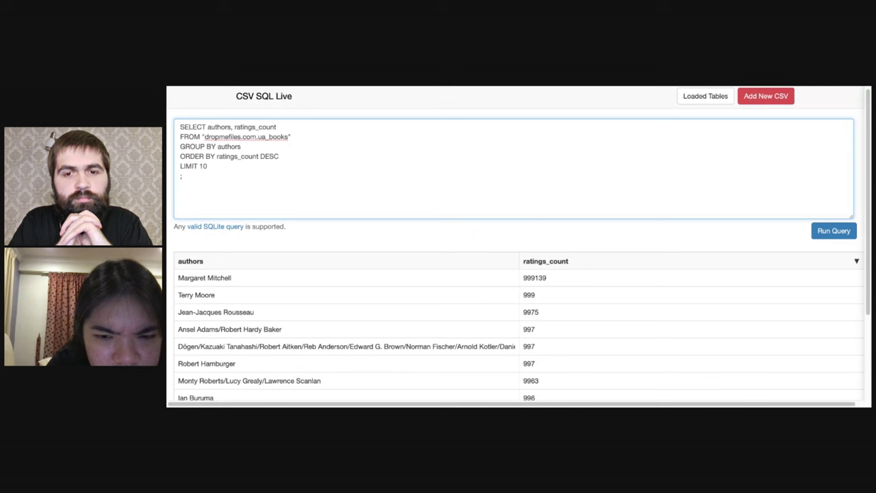
double_click(244, 146)
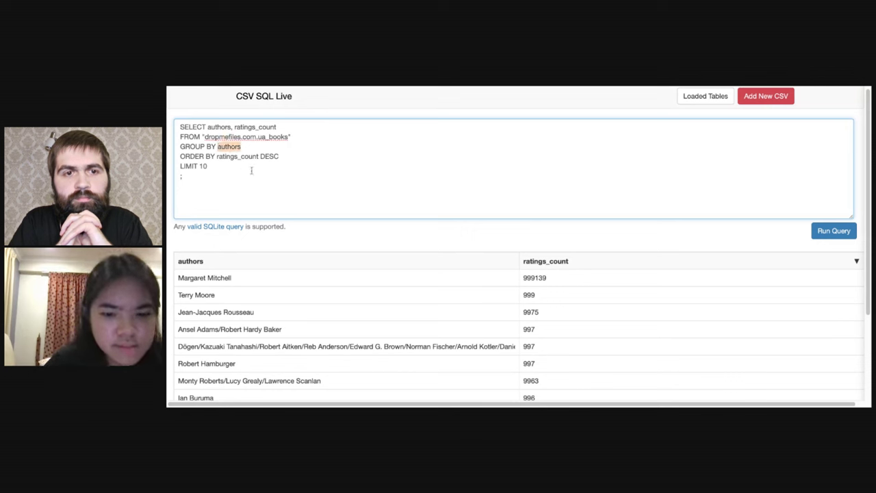
text(ratings)
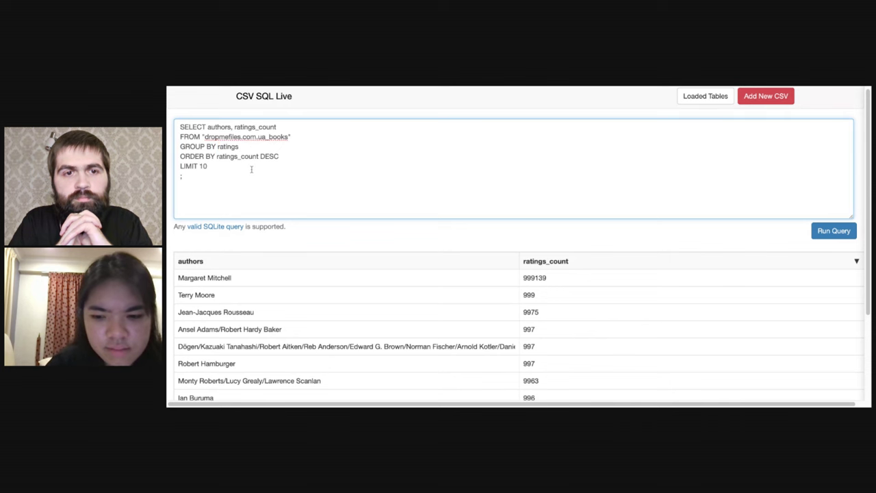
text(_count)
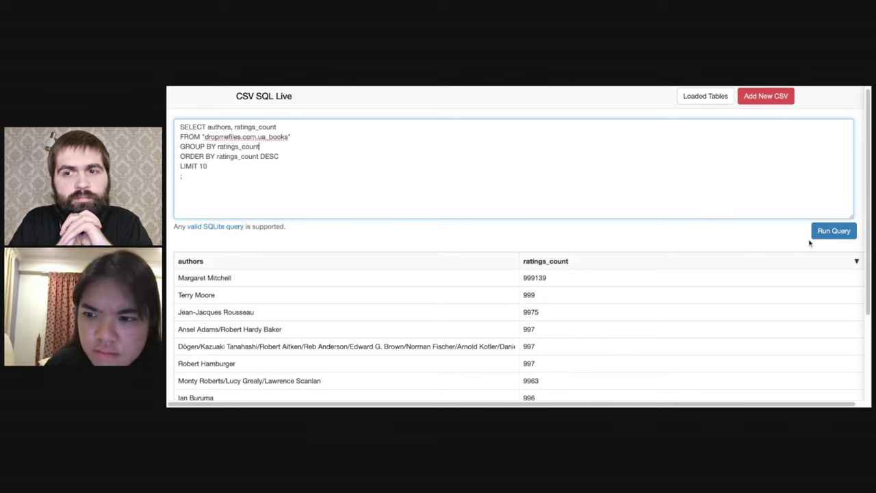
click(825, 233)
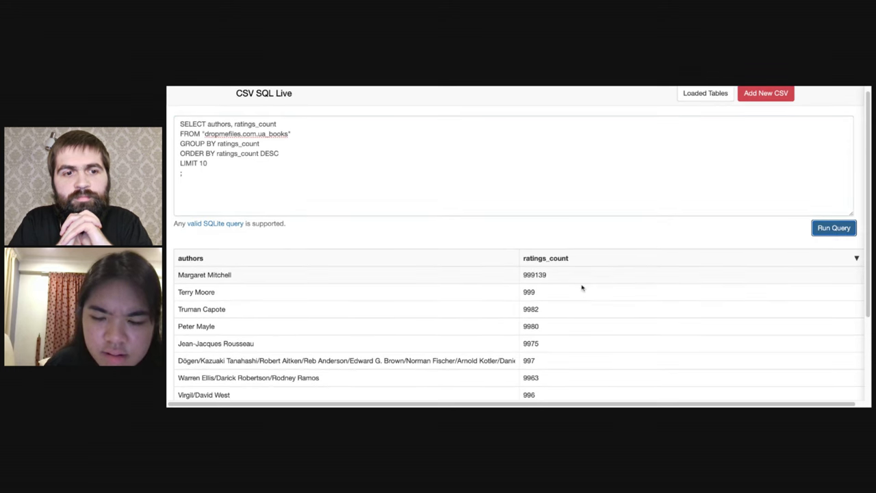
scroll(557, 260, down, 1)
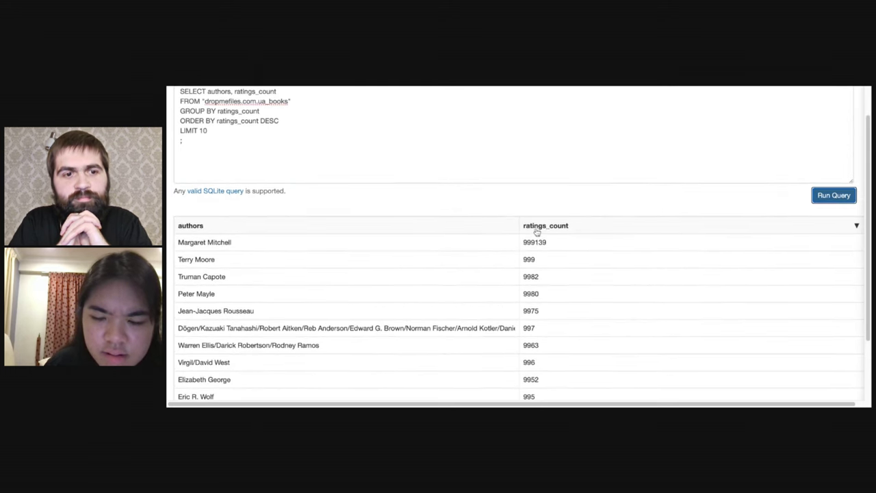
scroll(525, 228, up, 1)
scroll(551, 274, up, 1)
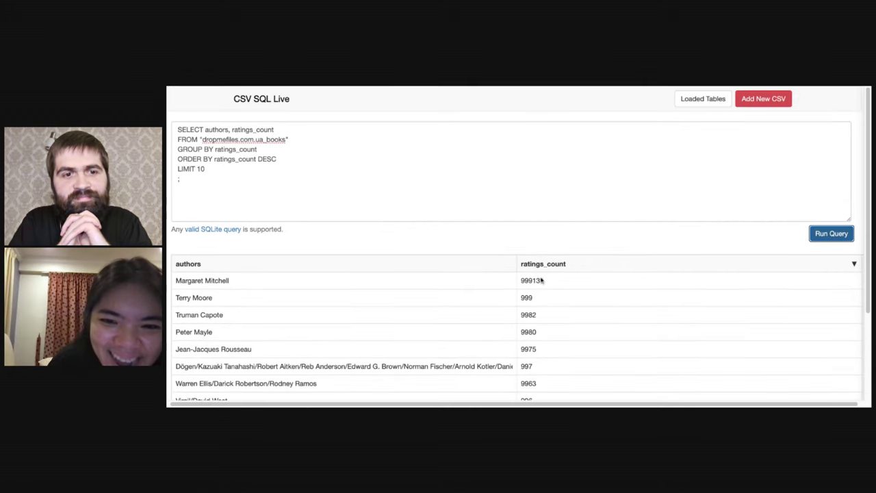
scroll(541, 280, down, 1)
scroll(328, 221, up, 1)
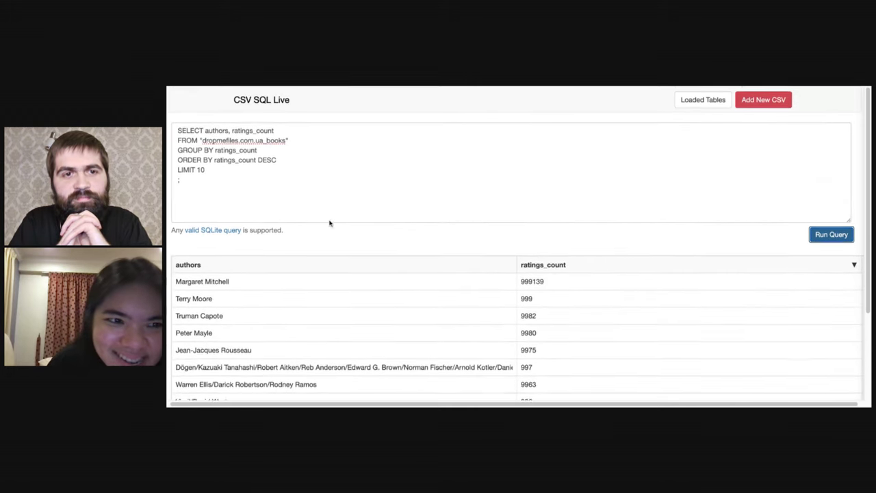
double_click(259, 159)
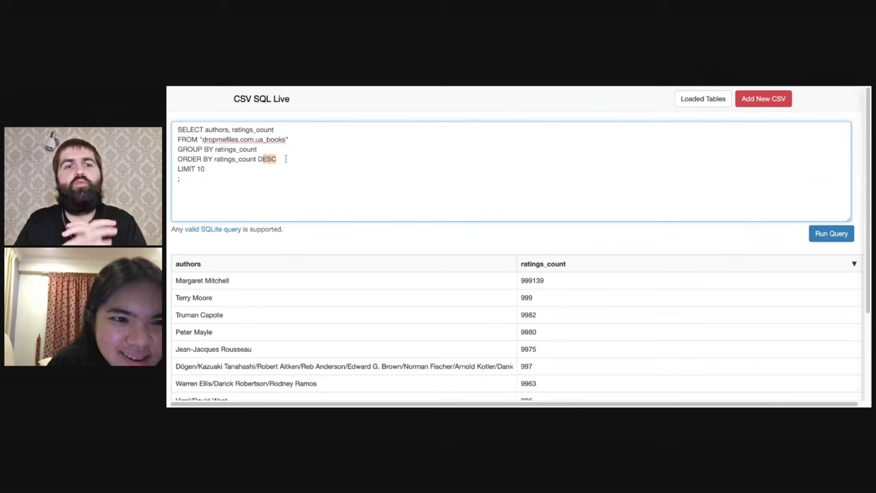
key(shift+Up)
key(shift+Home)
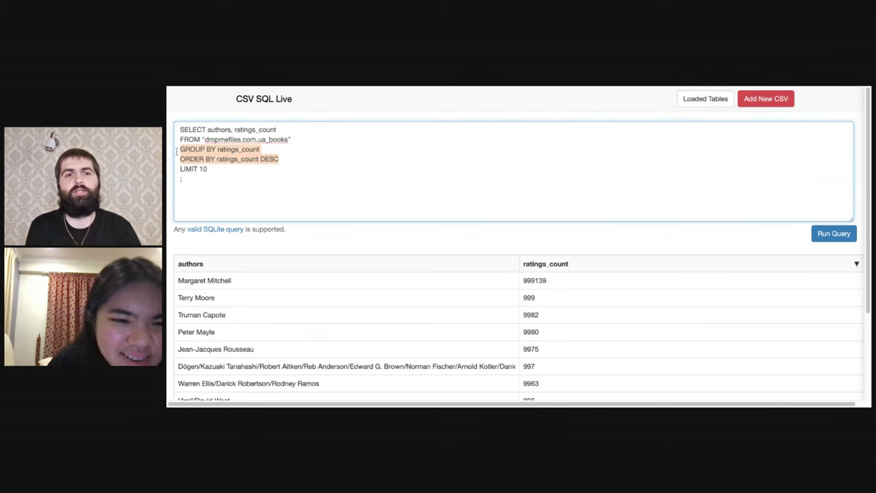
click(198, 159)
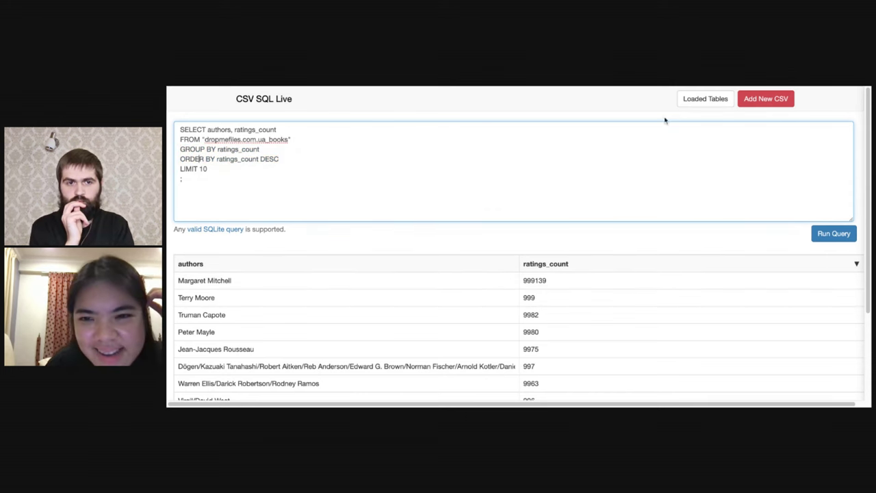
scroll(524, 303, down, 1)
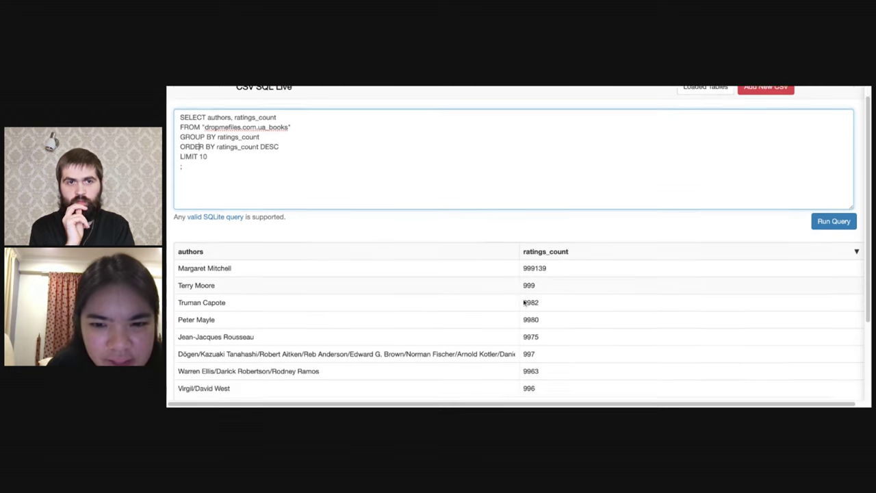
scroll(524, 302, down, 3)
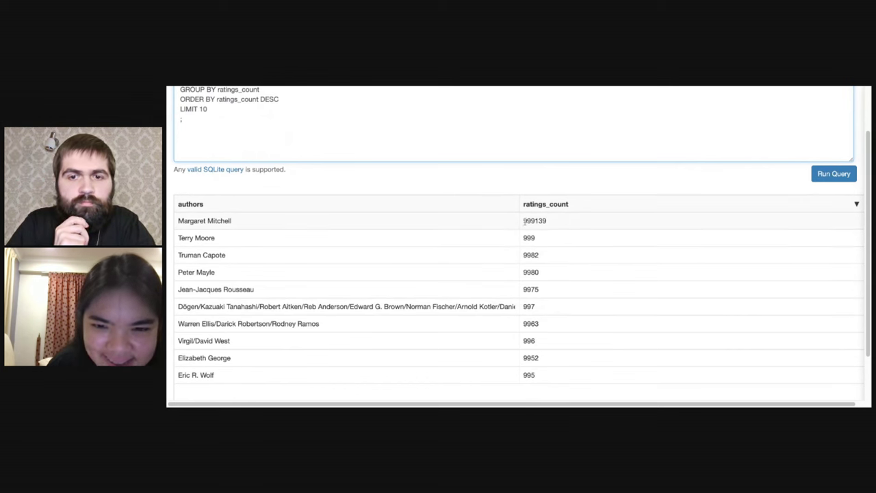
drag(523, 221, 535, 221)
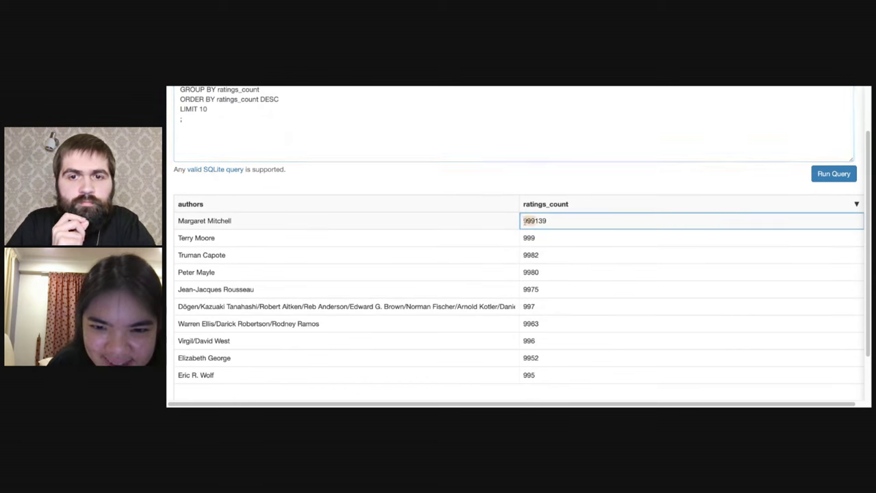
click(283, 99)
click(523, 224)
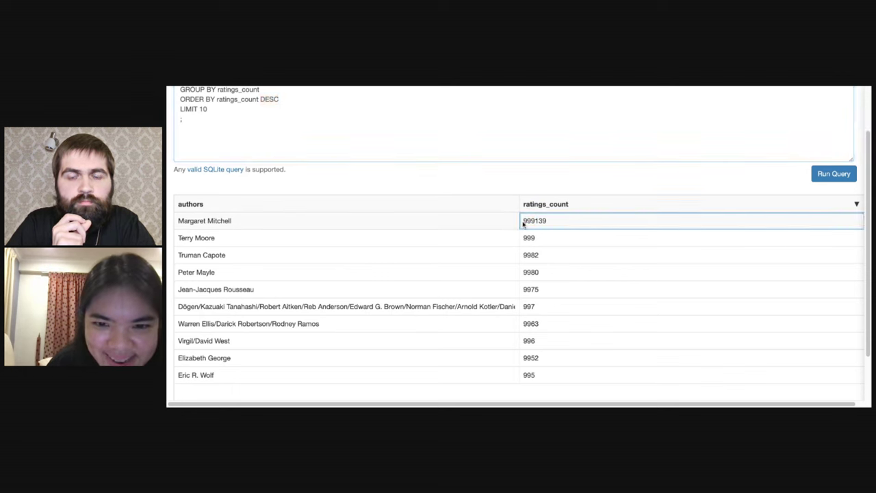
drag(522, 224, 548, 221)
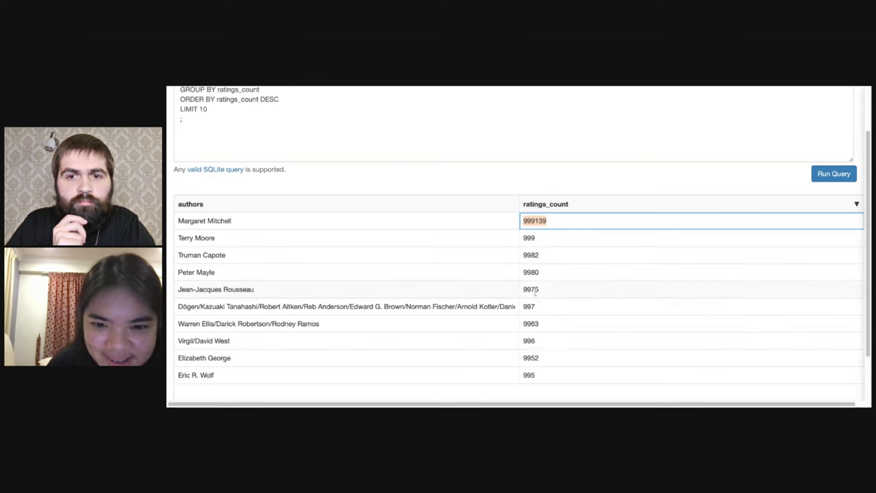
scroll(311, 133, up, 1)
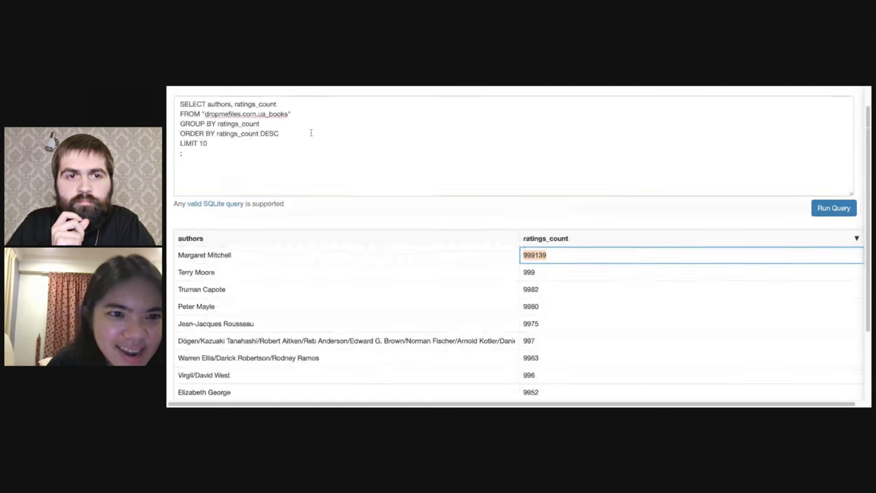
scroll(325, 240, up, 1)
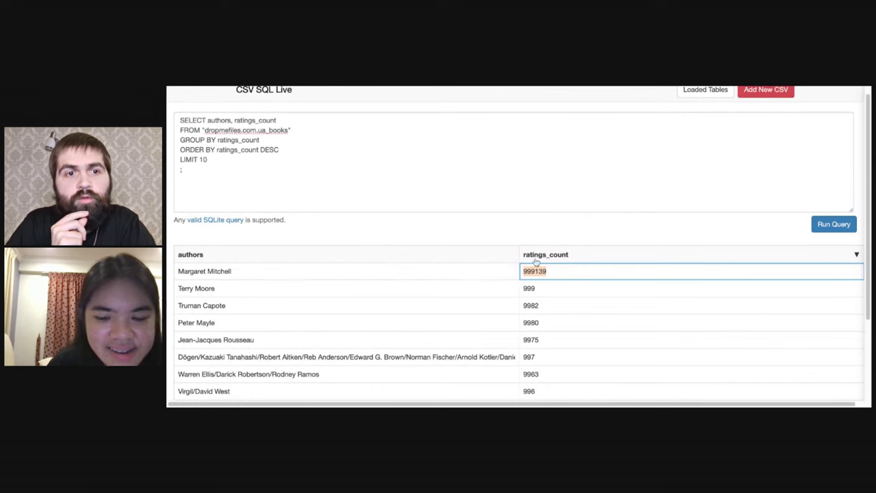
Step: Remove DESC from the ORDER BY clause and run the query with ascending order
double_click(283, 150)
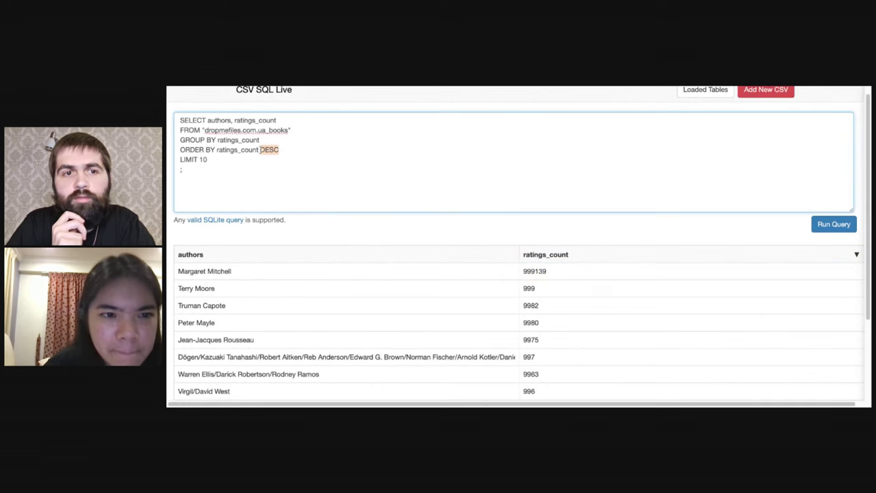
key(BackSpace)
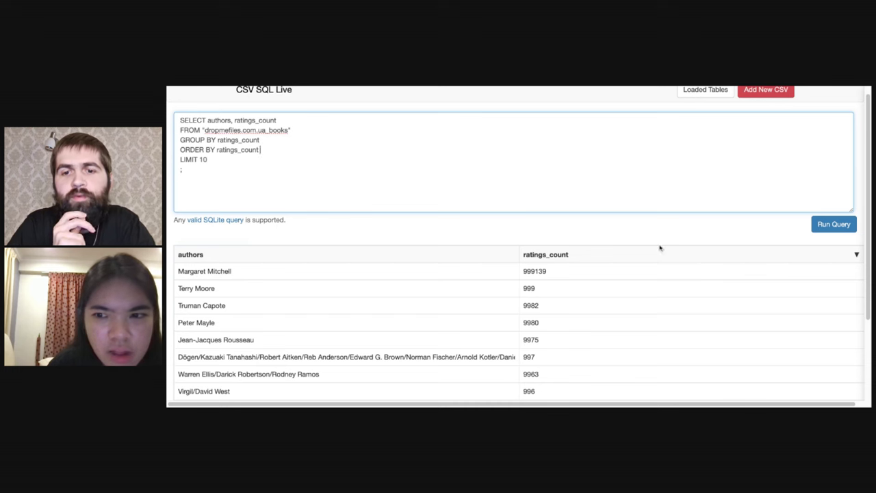
click(842, 228)
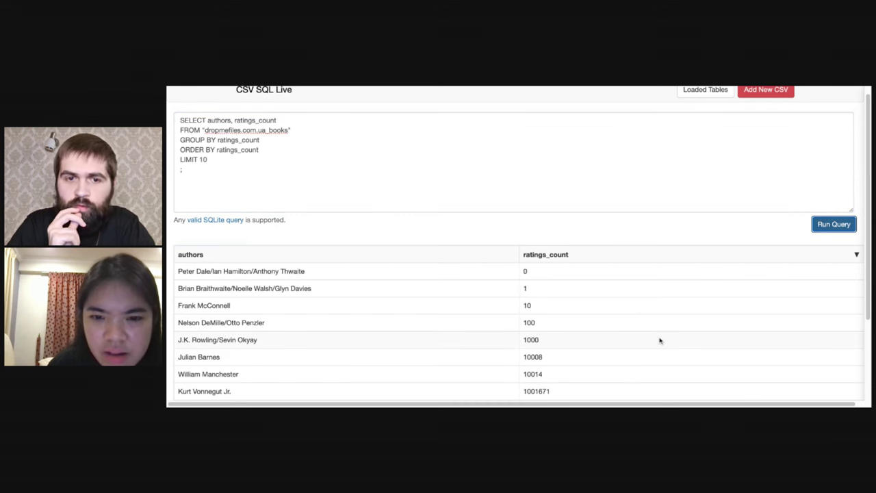
scroll(659, 340, down, 1)
scroll(659, 340, up, 1)
Step: Delete the ORDER BY ratings_count line and rerun the query without ordering
triple_click(262, 156)
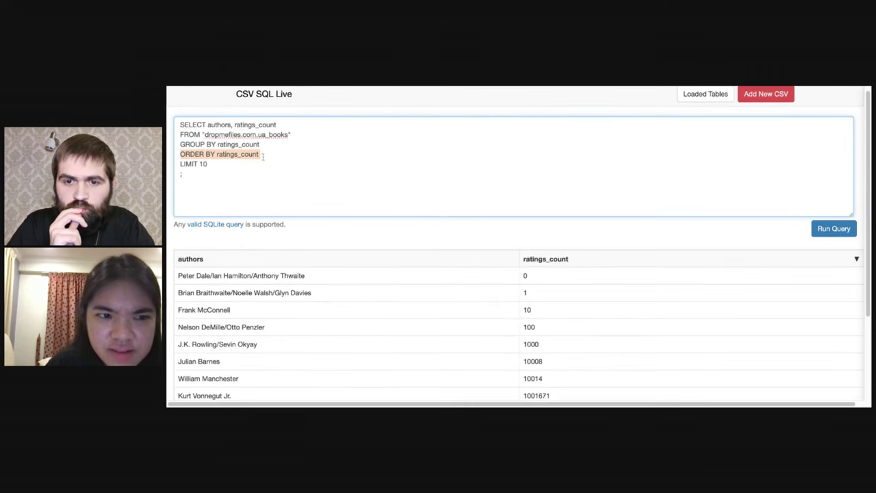
key(BackSpace)
key(BackSpace)
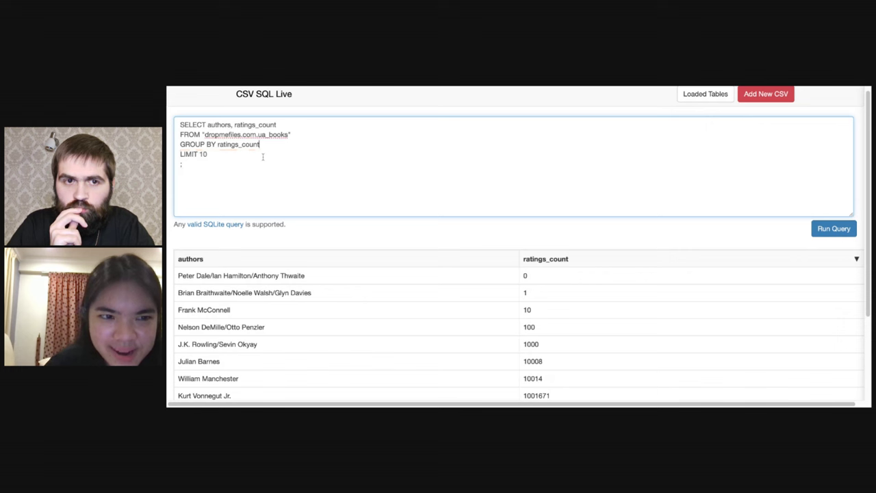
click(844, 230)
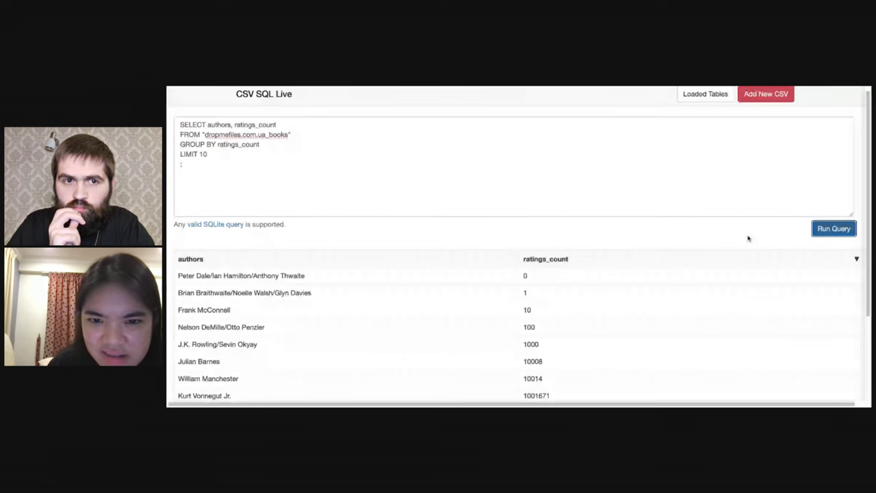
scroll(634, 339, down, 3)
scroll(347, 186, up, 3)
Step: Drop LIMIT 10, change GROUP BY to authors, and run to list results per author
double_click(240, 150)
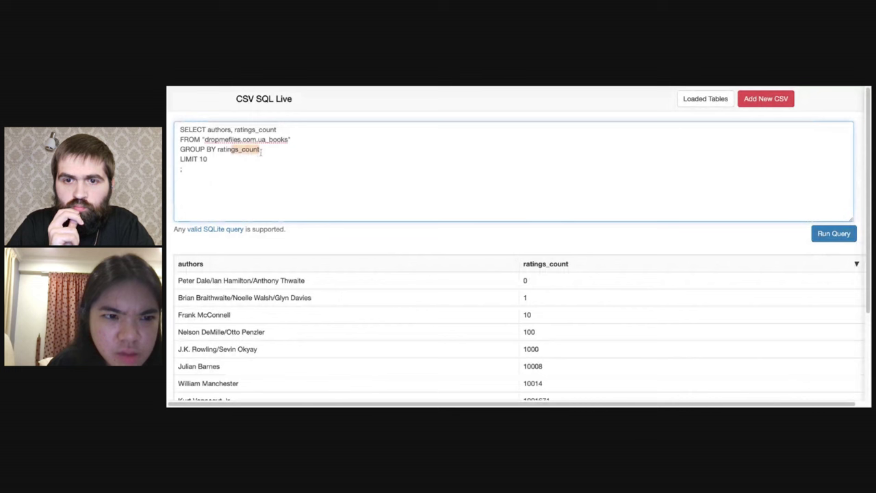
drag(208, 160, 261, 150)
key(BackSpace)
text(authors)
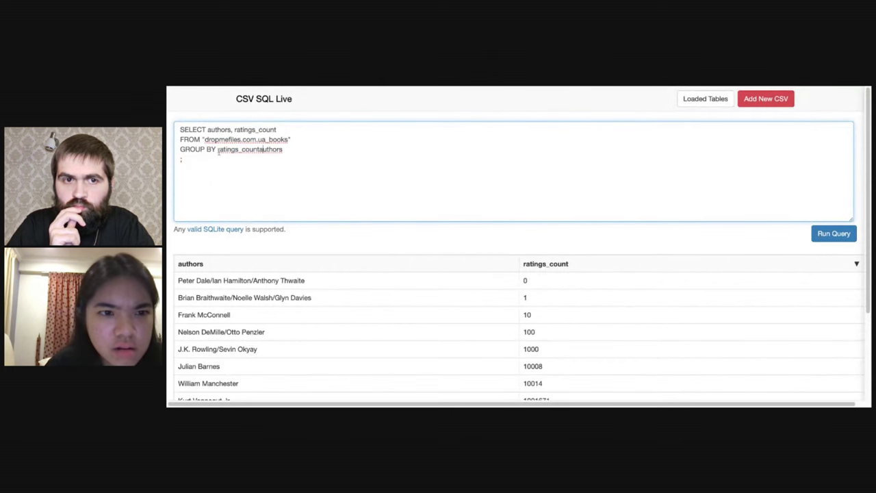
key(BackSpace)
key(BackSpace)
key(BackSpace)
key(BackSpace)
key(BackSpace)
key(BackSpace)
key(BackSpace)
key(BackSpace)
key(BackSpace)
key(BackSpace)
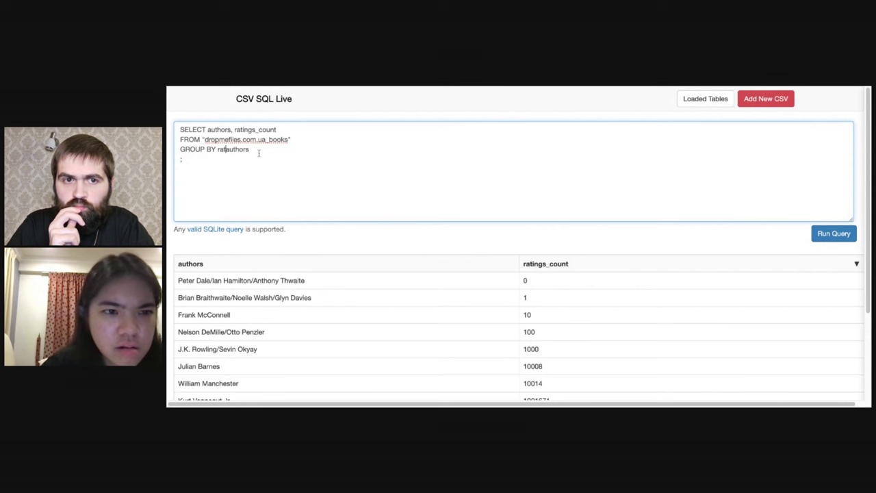
key(BackSpace)
key(BackSpace)
key(BackSpace)
key(BackSpace)
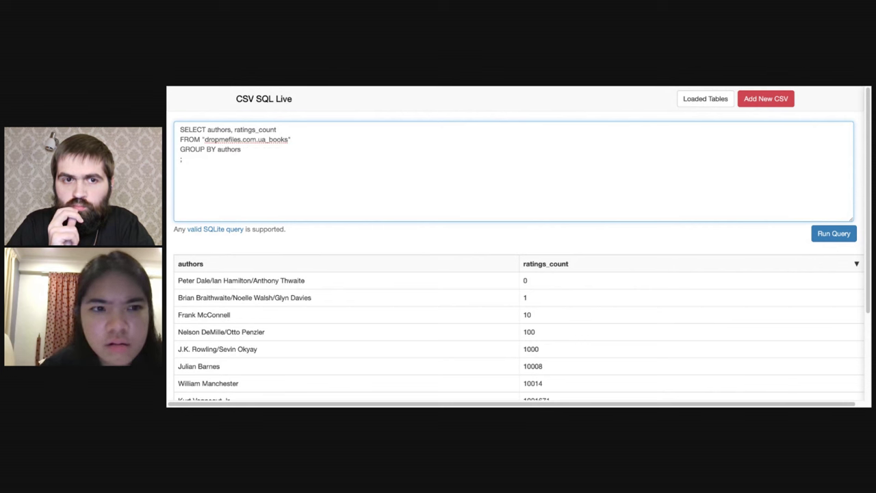
click(846, 243)
scroll(657, 332, down, 3)
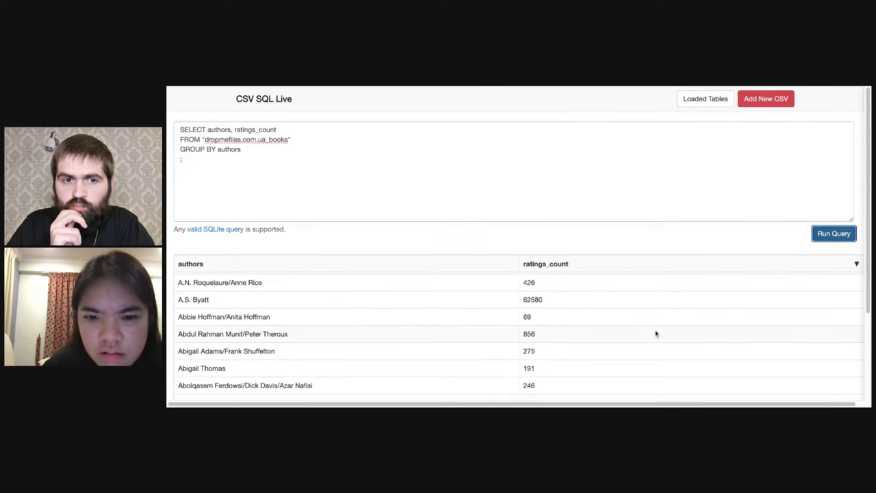
scroll(655, 333, up, 3)
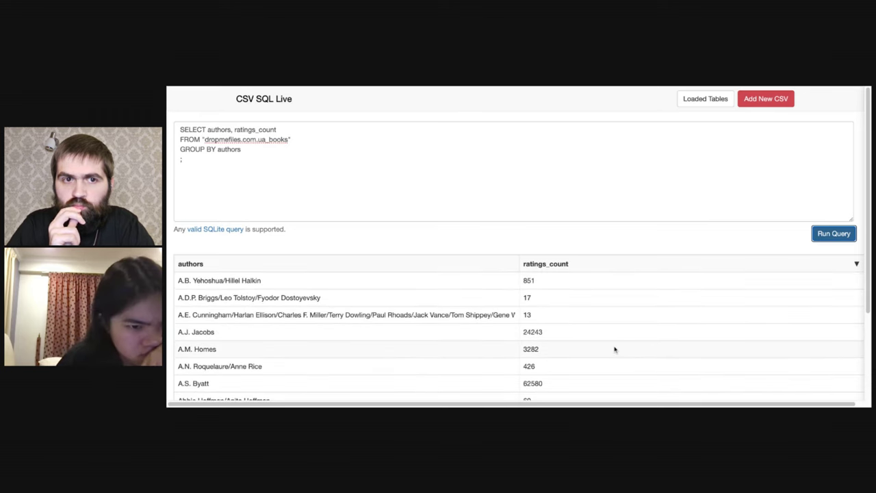
scroll(614, 349, down, 10)
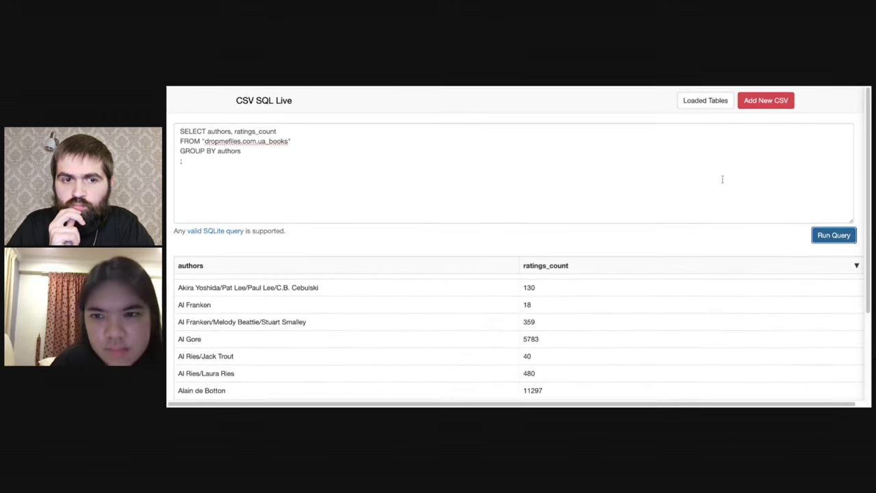
Step: Check the loaded books table's columns, then add a blank line after the FROM line
click(705, 100)
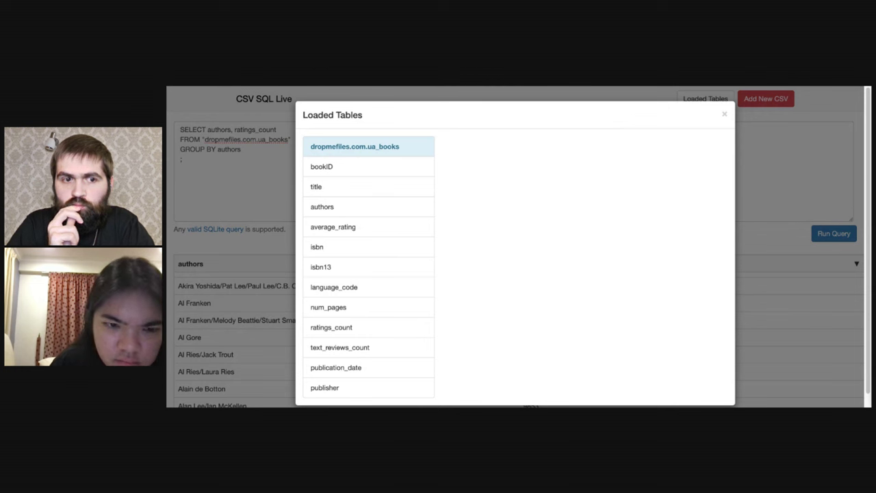
click(724, 115)
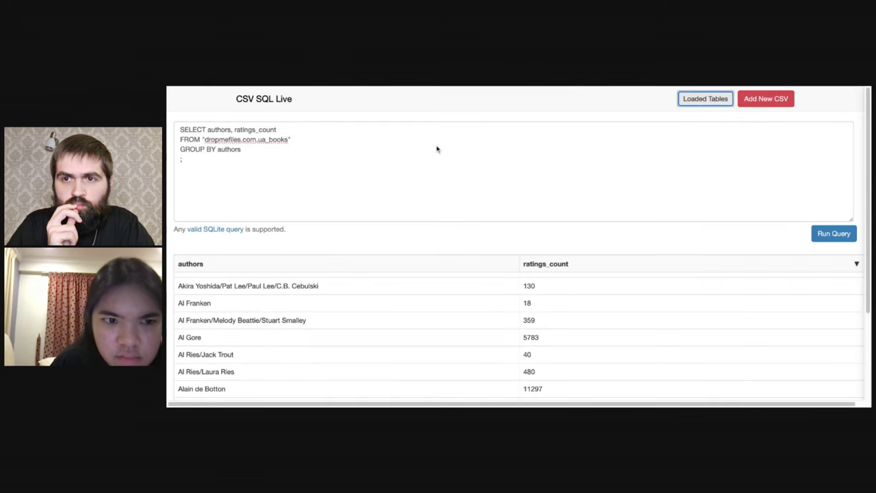
click(234, 129)
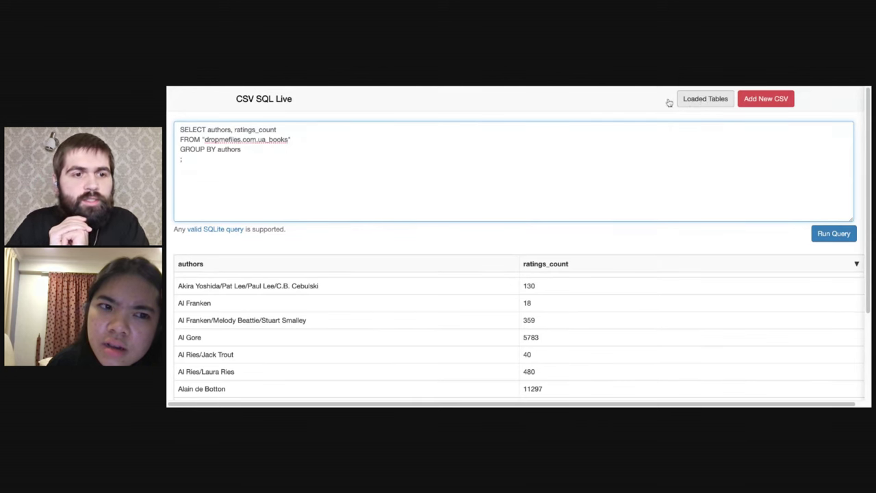
click(261, 148)
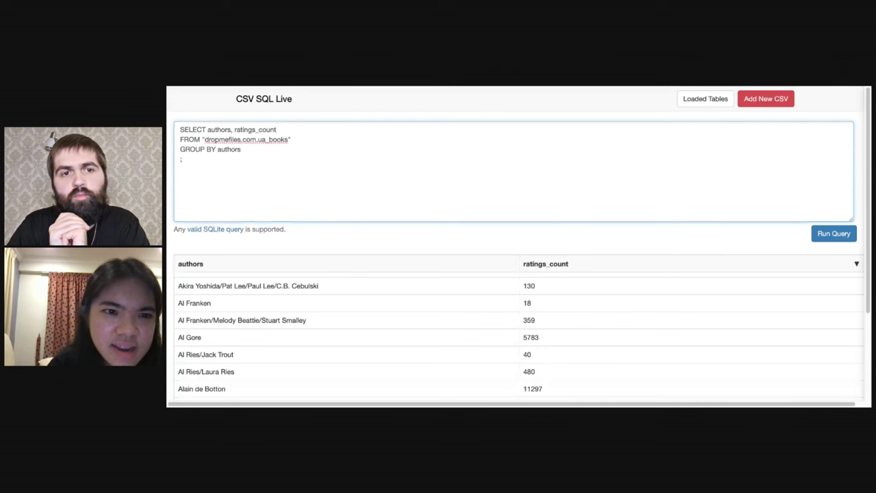
click(302, 138)
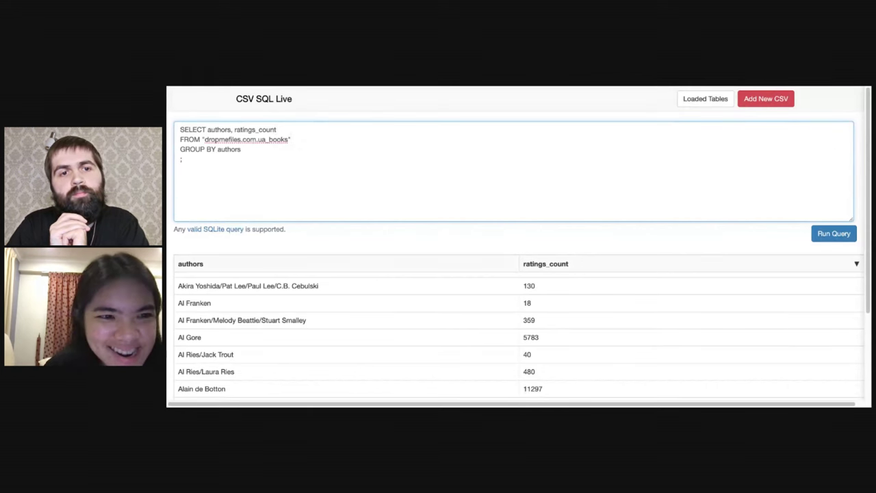
key(Return)
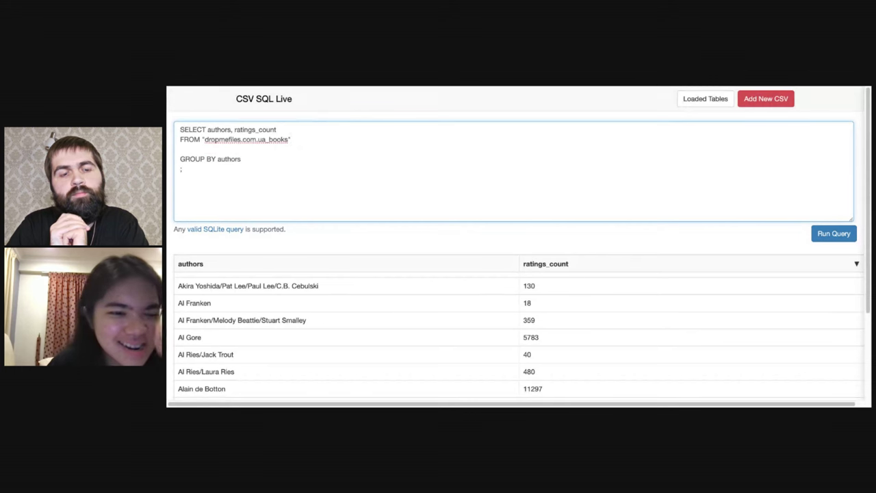
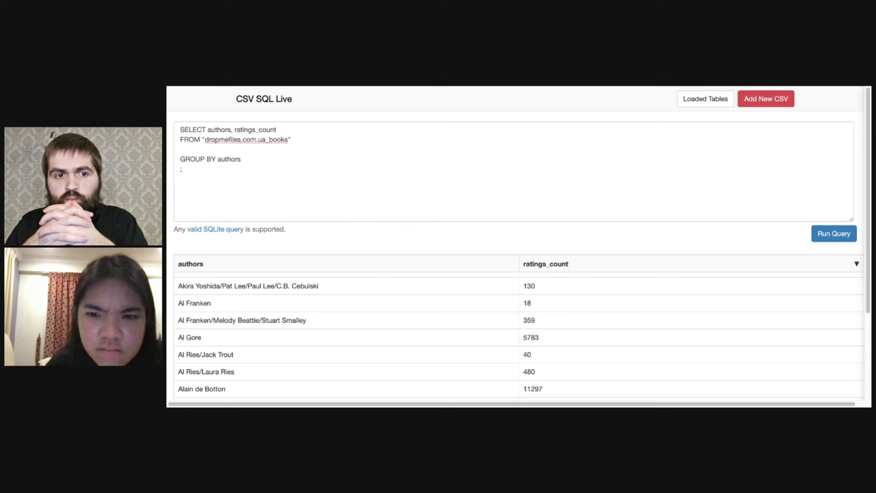
Step: Wrap ratings_count in MAX() on the SELECT line and run the query
click(341, 152)
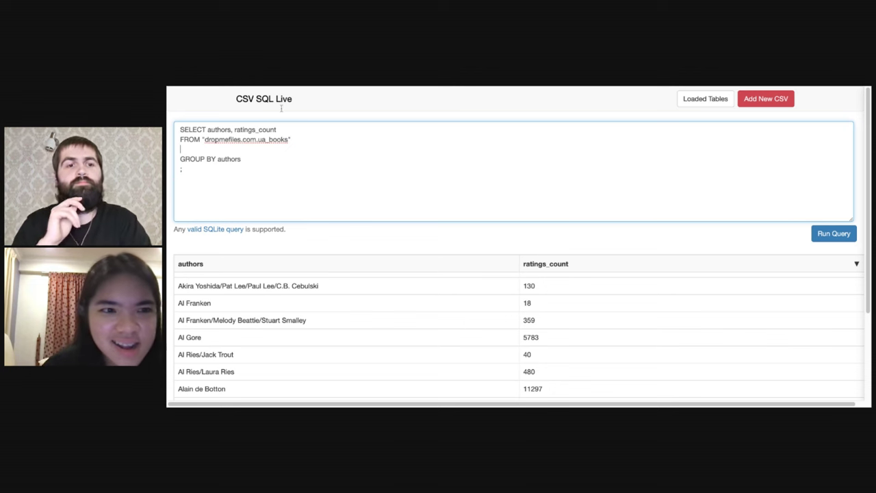
key(BackSpace)
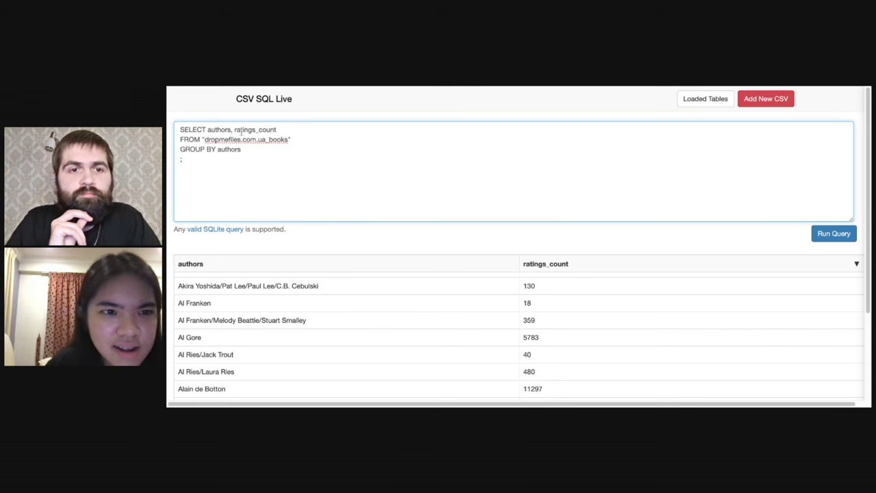
click(235, 130)
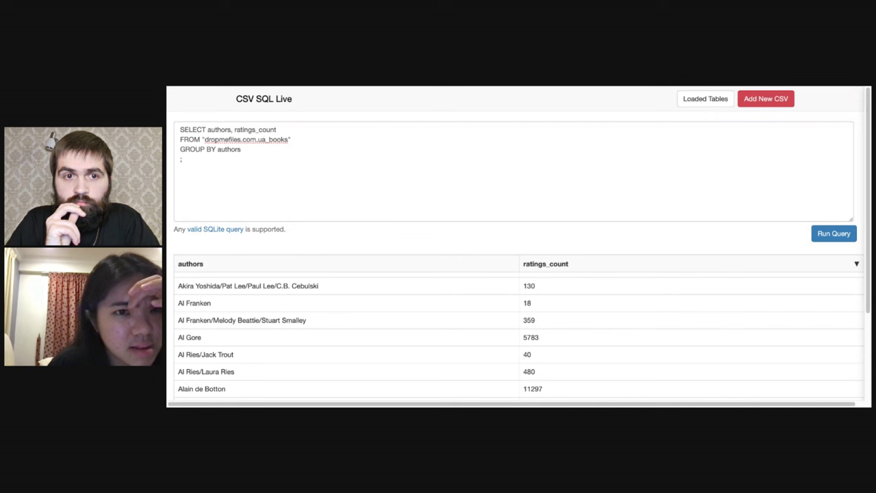
key(alt+Tab)
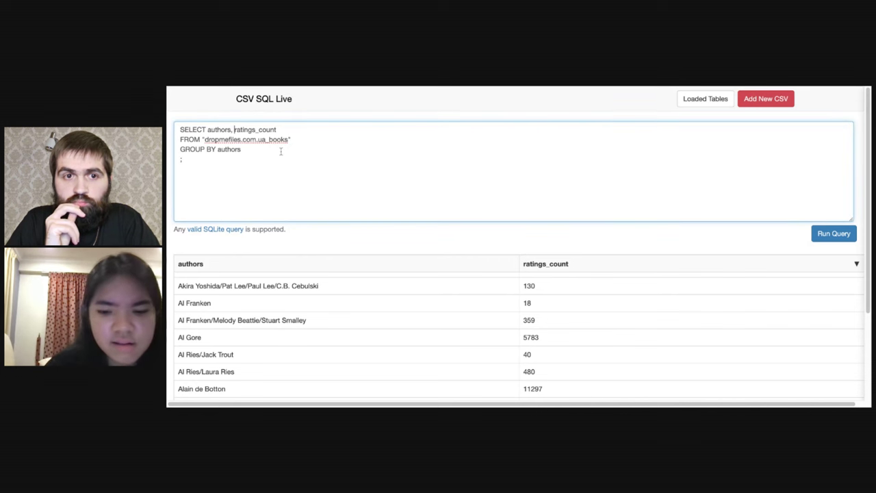
text(MAX()
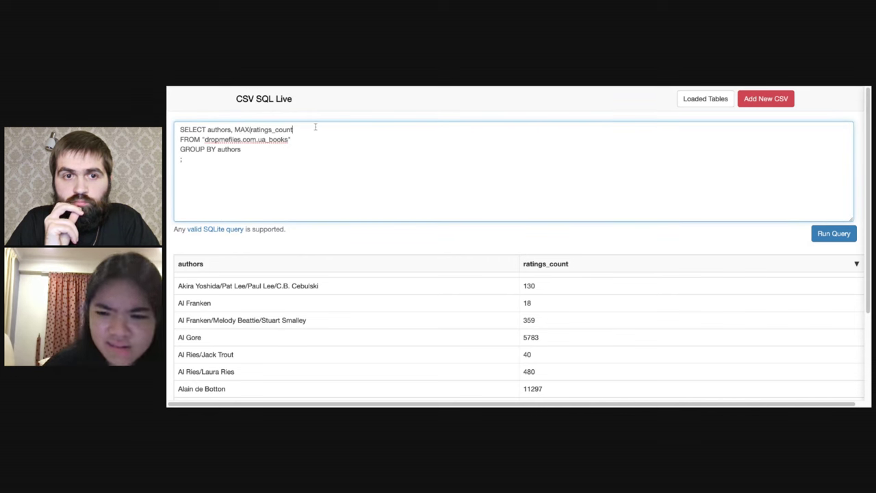
click(316, 127)
text())
click(832, 235)
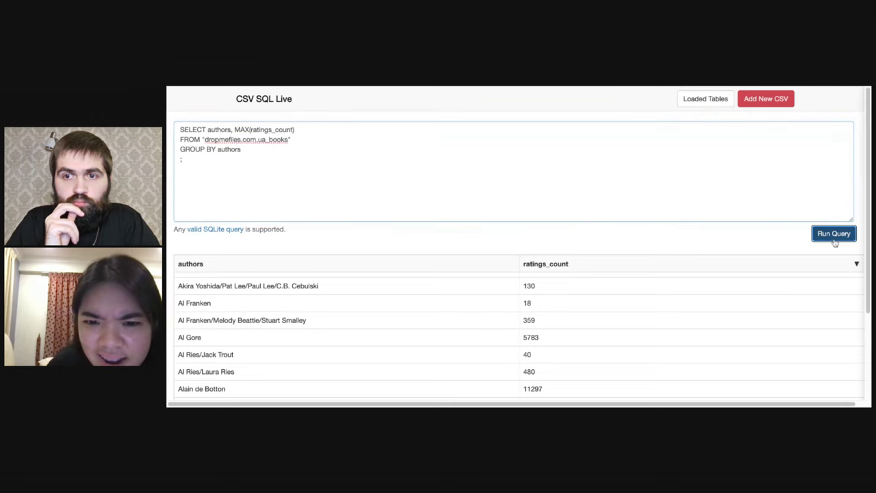
scroll(602, 334, down, 15)
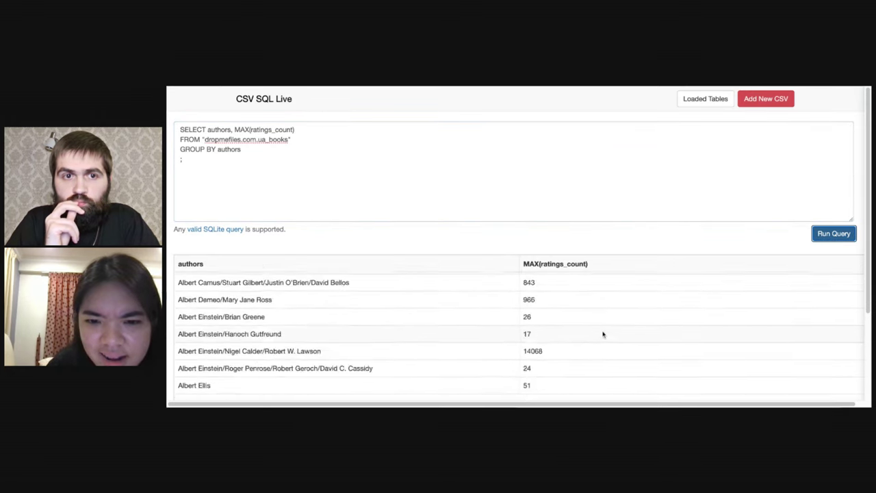
scroll(603, 329, up, 10)
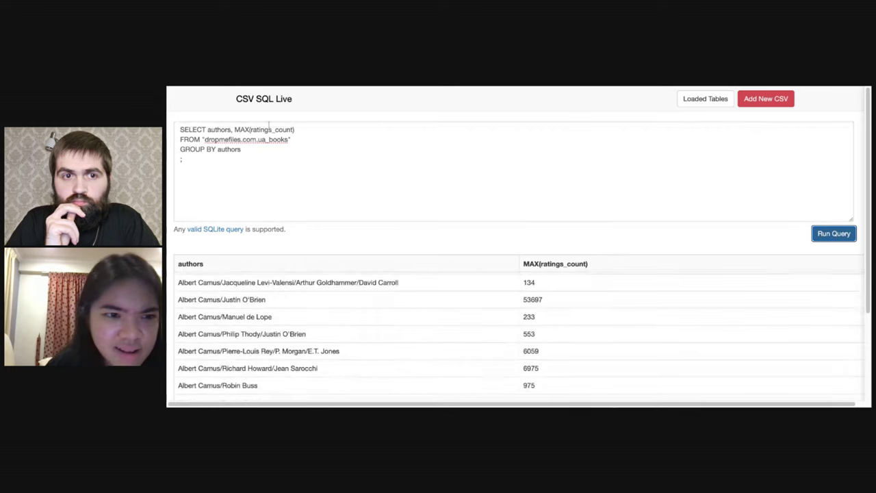
Step: Add LIMIT 10 after GROUP BY authors and rerun to preview ten authors
click(246, 150)
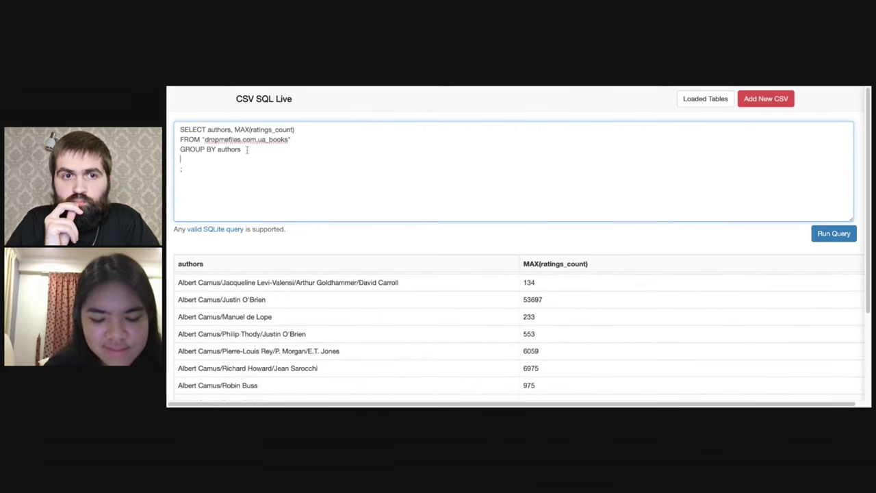
text(LIMIT)
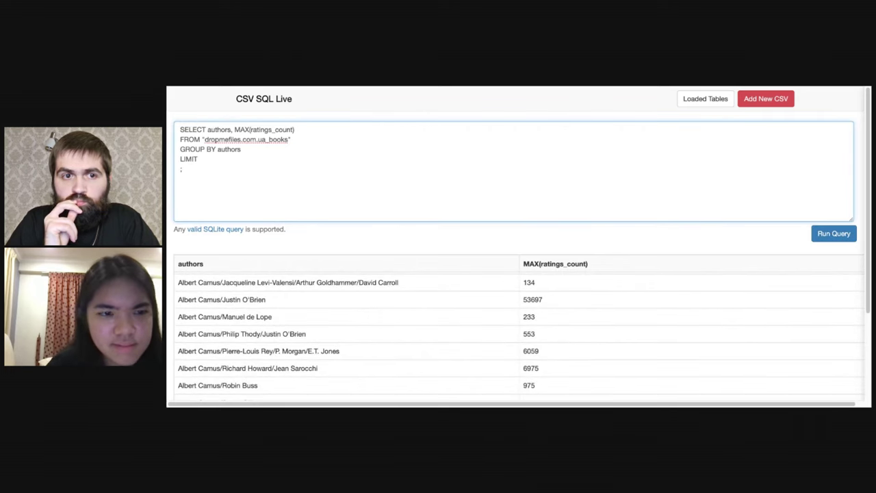
text( 10)
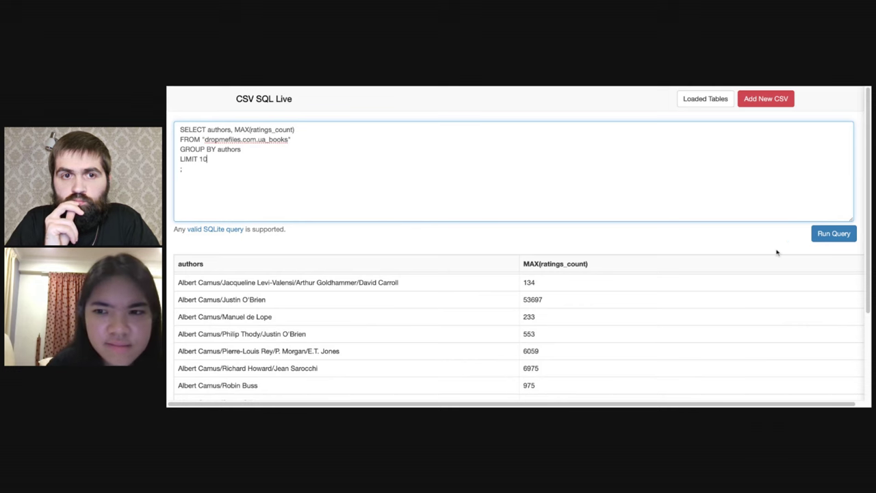
click(835, 234)
scroll(637, 327, down, 5)
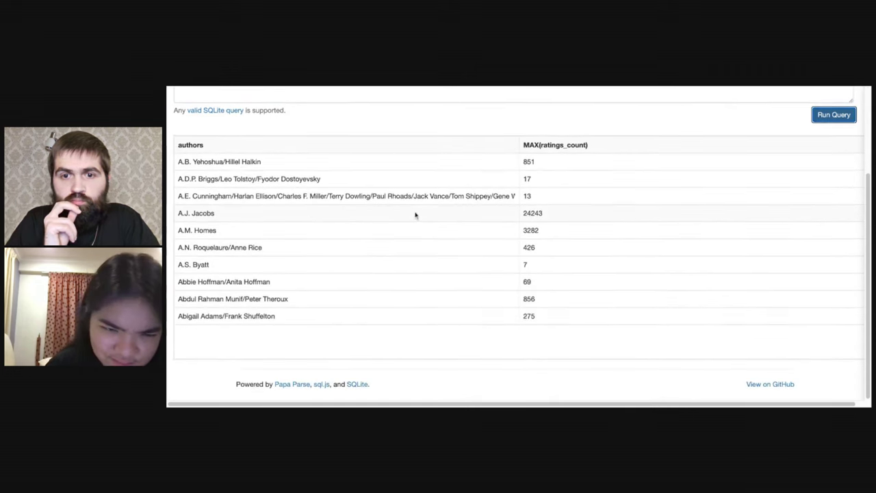
scroll(414, 215, up, 5)
drag(214, 158, 166, 160)
Step: Replace LIMIT 10 with ORDER BY MAX(ratings_count) DESC and run, topping at 999139
key(BackSpace)
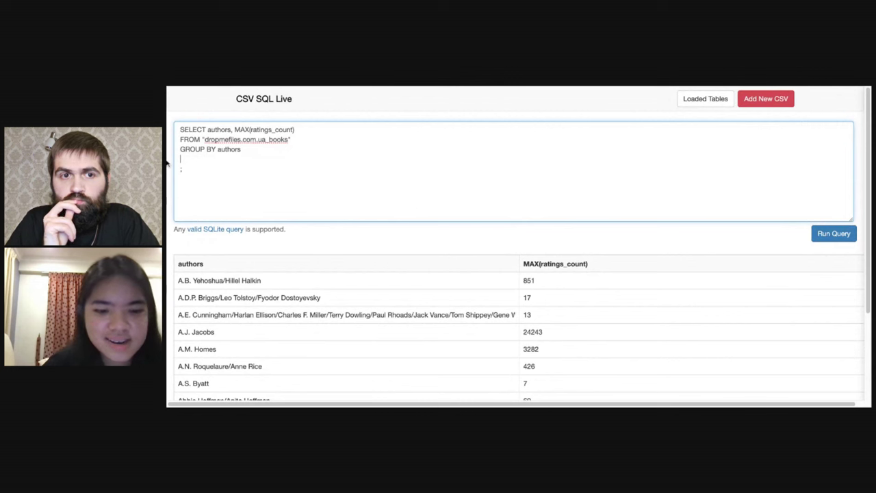
text(ORDER BY)
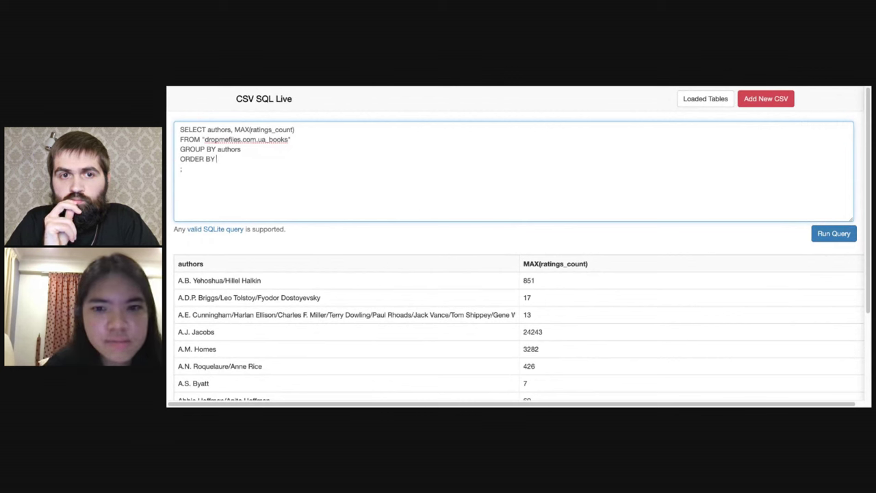
click(301, 130)
key(shift+Left)
key(shift+Left)
key(shift+Left)
key(shift+Left)
key(shift+Left)
key(shift+Left)
key(shift+Left)
key(shift+Left)
key(shift+Left)
key(shift+Left)
key(shift+Left)
key(shift+Left)
key(shift+Left)
key(shift+Left)
key(shift+Left)
key(shift+Left)
key(shift+Left)
key(shift+Left)
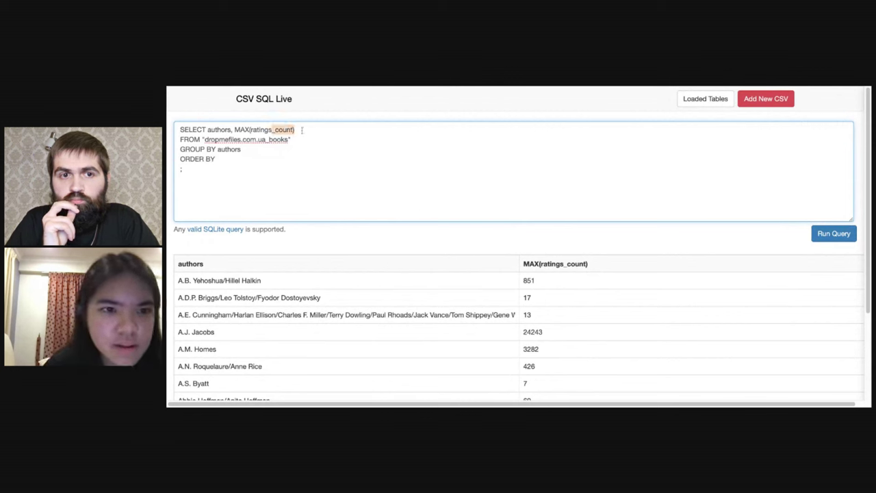
key(ctrl+c)
click(246, 158)
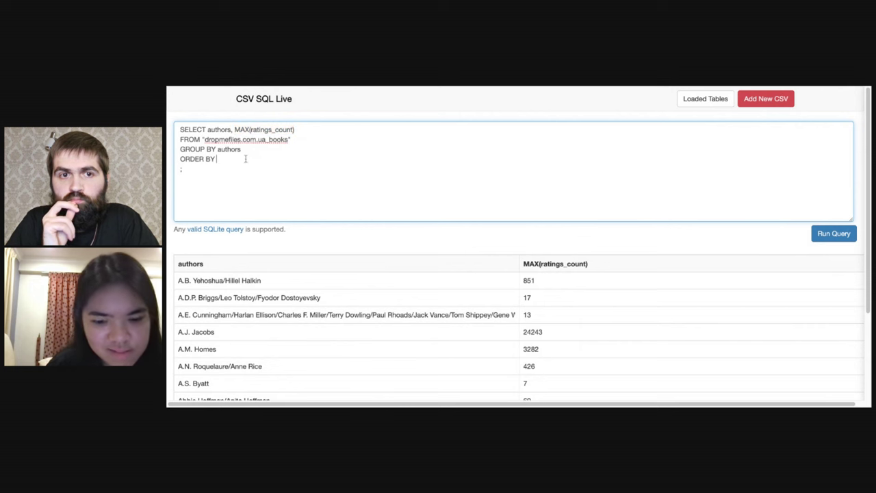
key(ctrl+v)
click(826, 235)
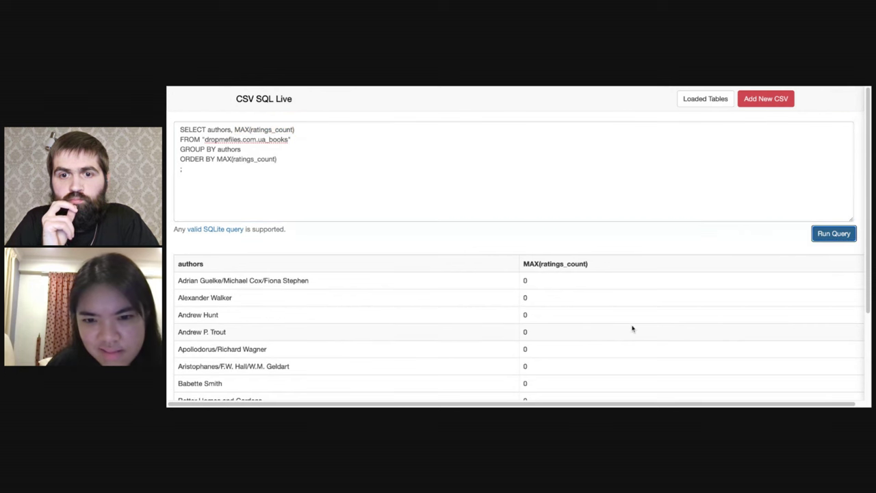
scroll(631, 328, down, 10)
scroll(631, 328, down, 10)
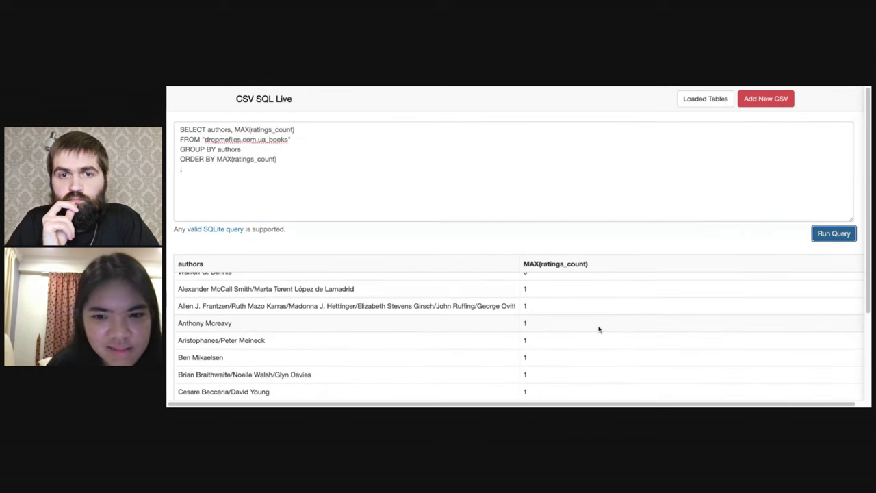
click(327, 161)
text(DESC)
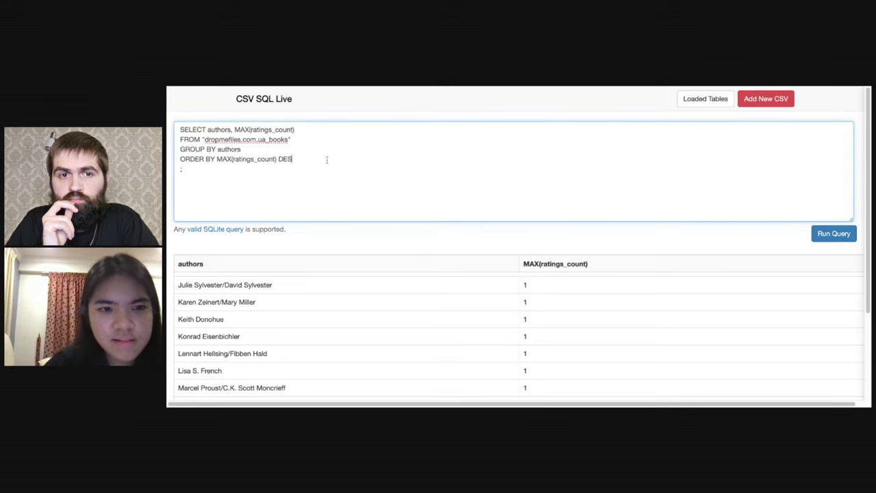
click(818, 233)
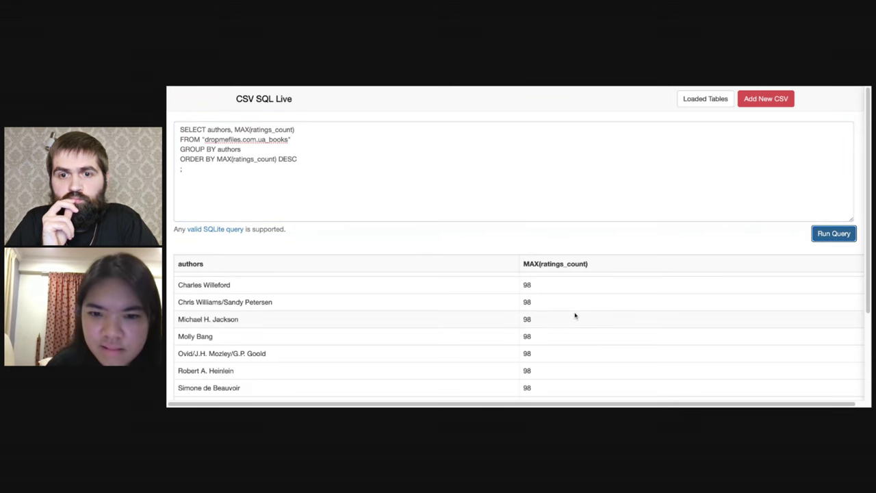
Step: Delete the ORDER BY line from the query
click(303, 158)
key(shift+Left)
key(shift+Left)
key(shift+Left)
key(shift+Left)
key(shift+Left)
key(shift+Left)
key(shift+Left)
key(shift+Left)
key(shift+Left)
key(shift+Left)
key(shift+Left)
key(shift+Left)
key(shift+Left)
key(shift+Left)
key(shift+Left)
key(shift+Left)
key(shift+Left)
key(shift+Left)
key(shift+Left)
key(shift+Left)
key(shift+Left)
key(shift+Left)
key(shift+Left)
key(shift+Left)
key(shift+Left)
key(shift+Left)
key(shift+Left)
key(shift+Left)
key(shift+Left)
key(shift+Left)
key(shift+Left)
key(shift+Left)
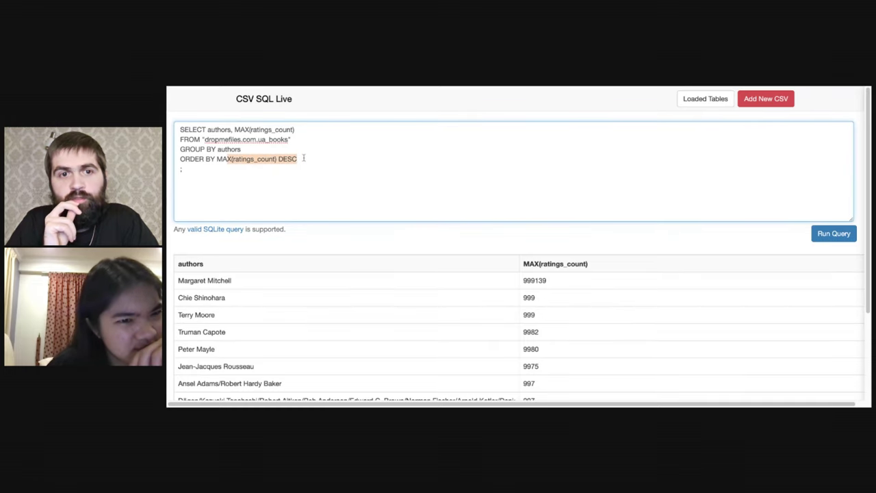
key(BackSpace)
key(BackSpace)
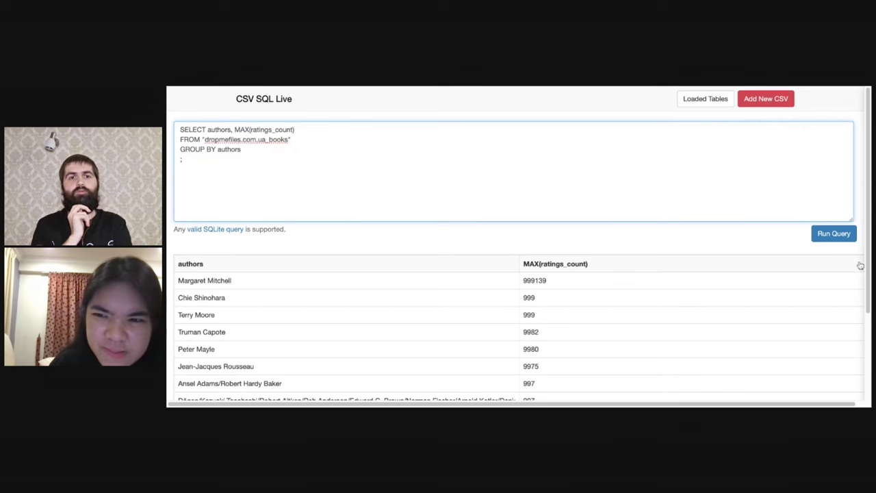
Step: Rerun the query without sorting, then remove authors from the GROUP BY clause
click(840, 239)
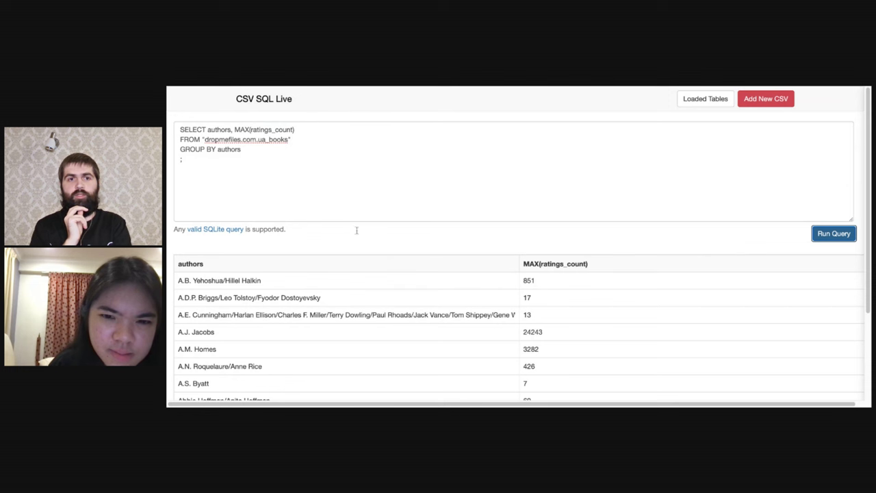
click(254, 160)
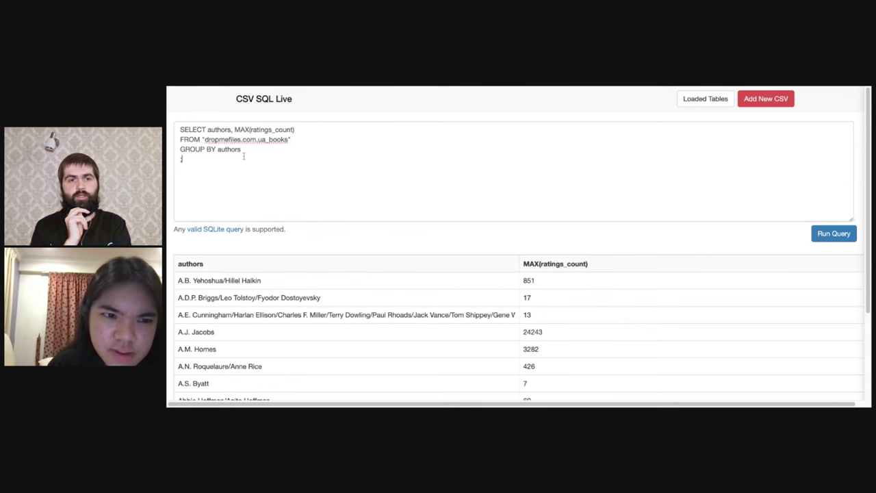
drag(243, 149, 216, 149)
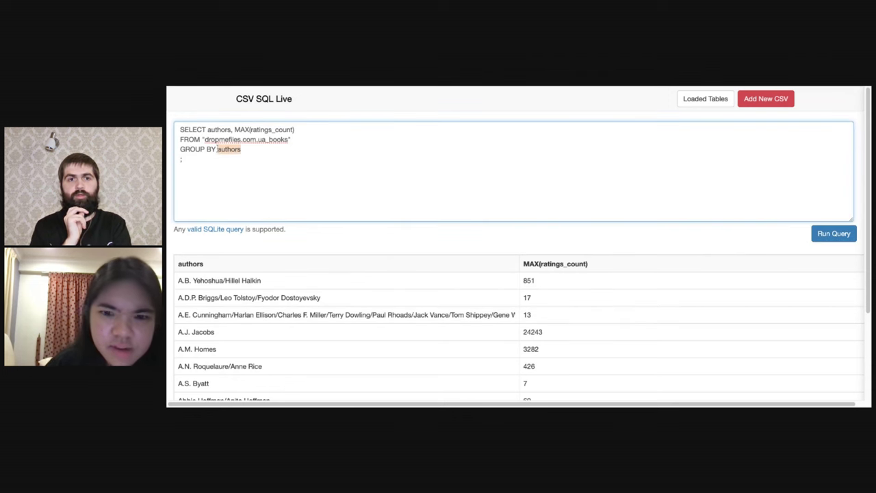
key(BackSpace)
Step: Strip MAX from ratings_count and select 'authors' on the SELECT line
drag(295, 130, 235, 129)
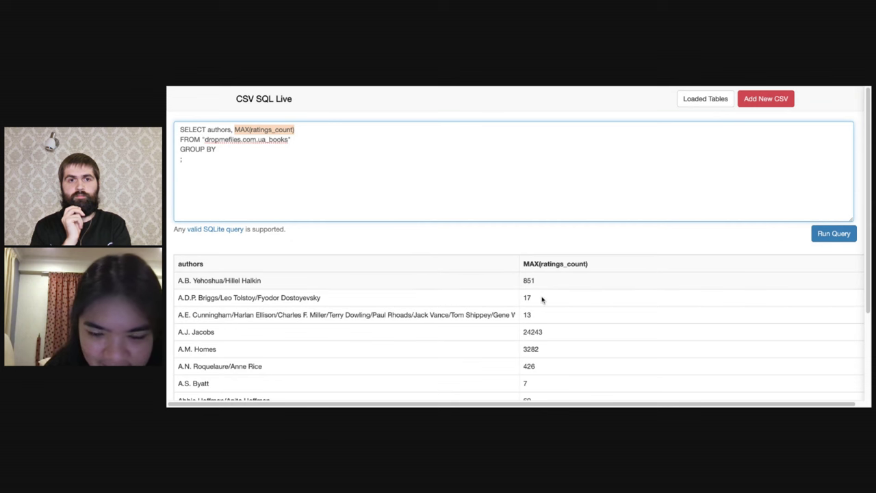
scroll(540, 305, down, 1)
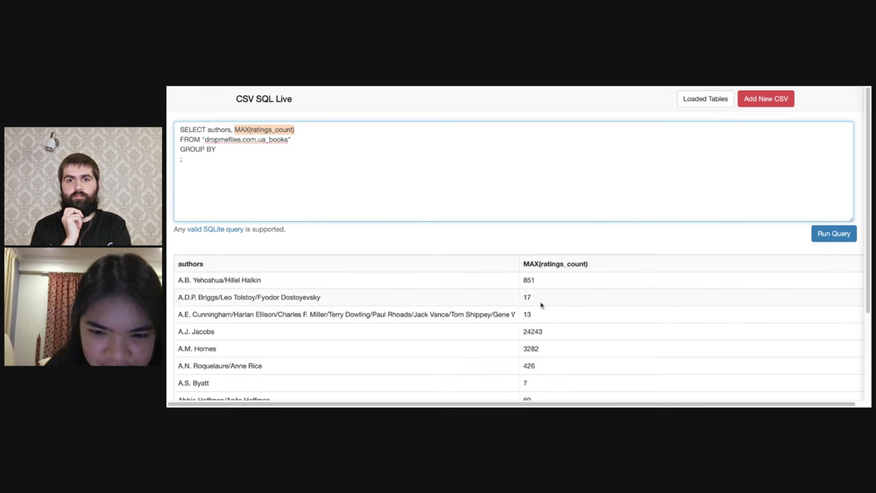
scroll(541, 305, down, 15)
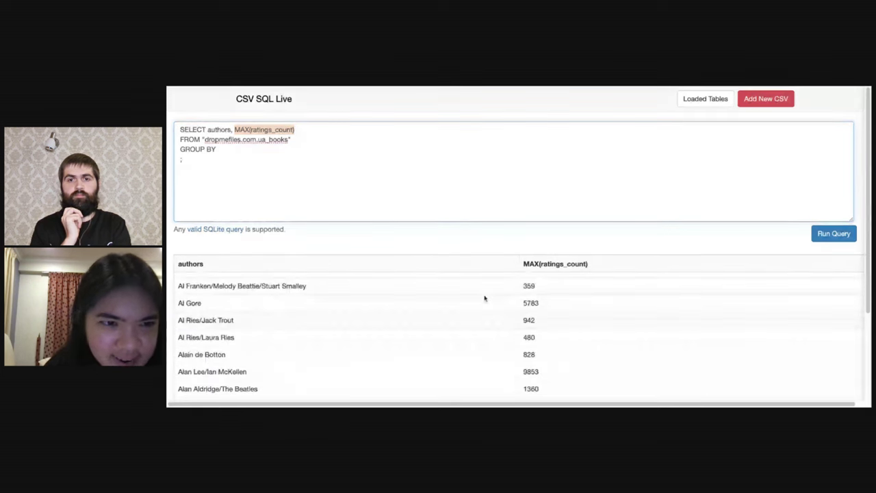
click(249, 129)
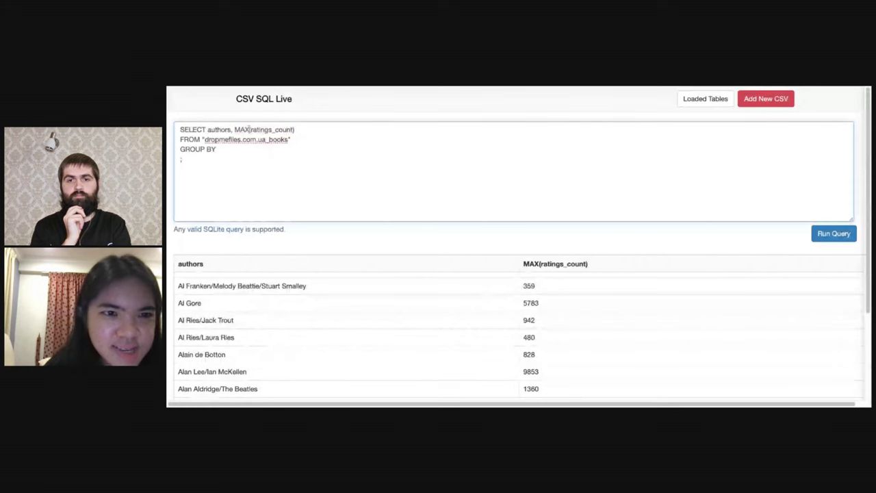
key(BackSpace)
key(BackSpace)
key(BackSpace)
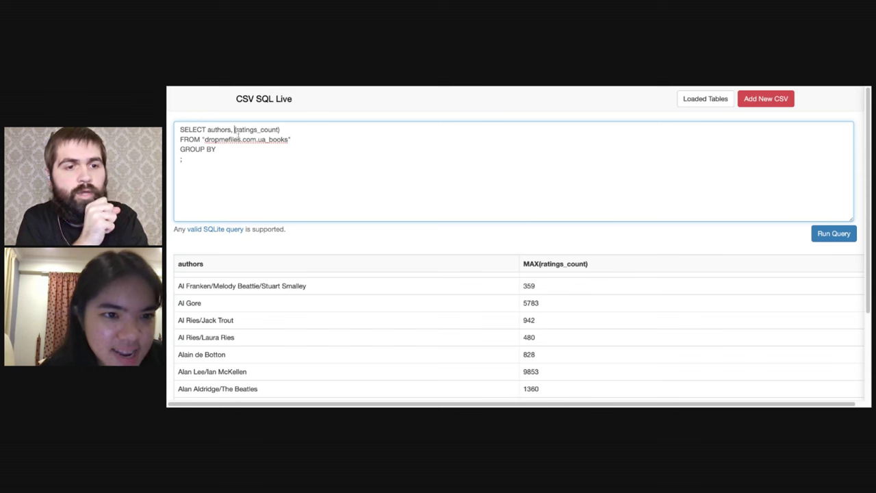
drag(235, 130, 206, 129)
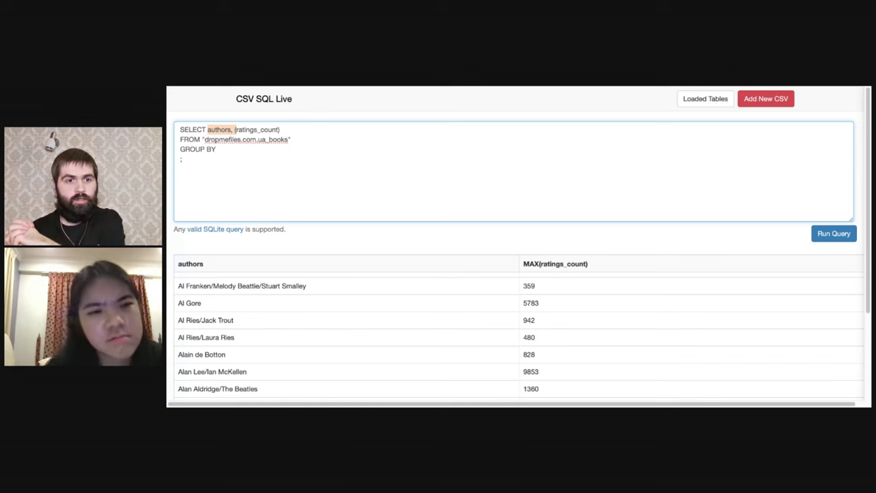
Step: Change the SELECT line to SUM(ratings_count), authors
key(BackSpace)
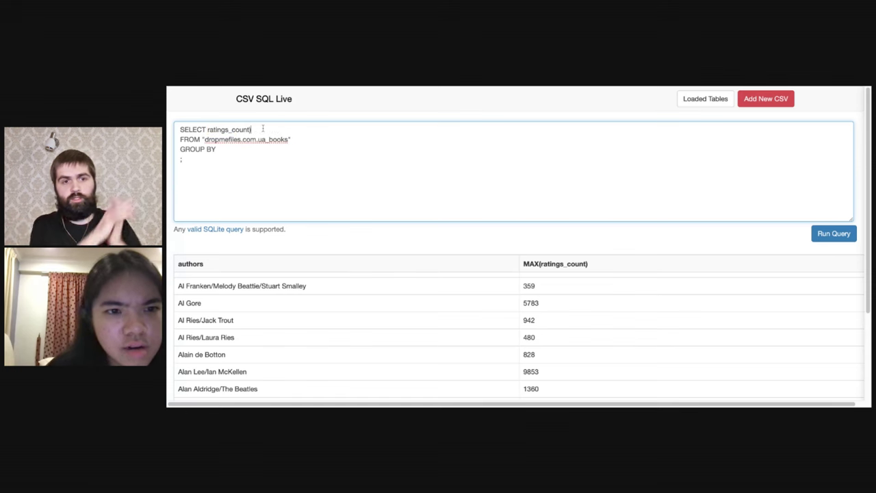
key(BackSpace)
text(,)
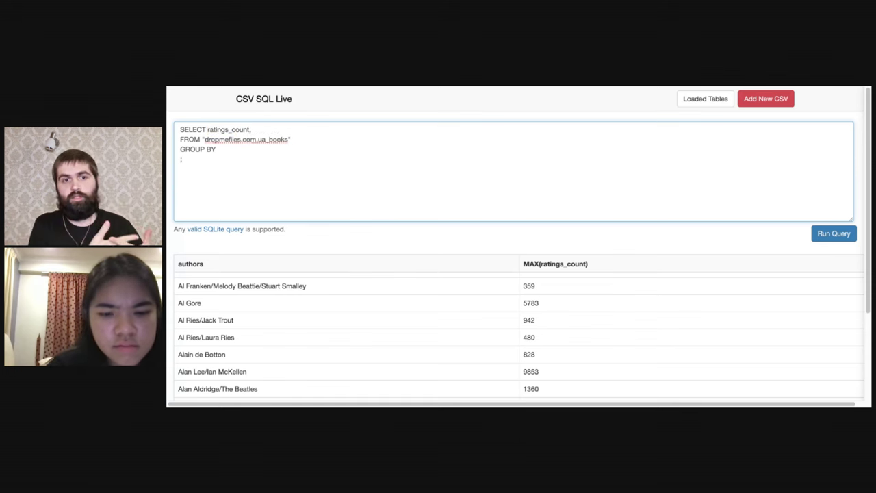
text( authors)
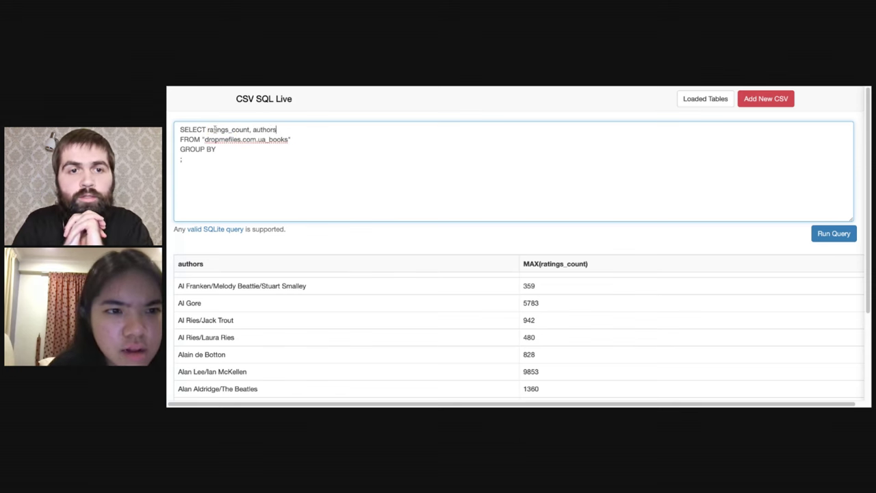
click(207, 130)
text(SUM()
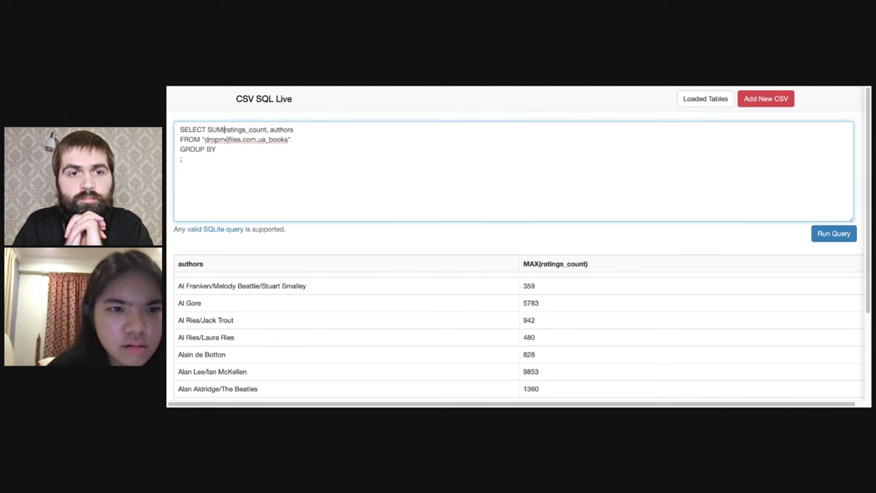
text())
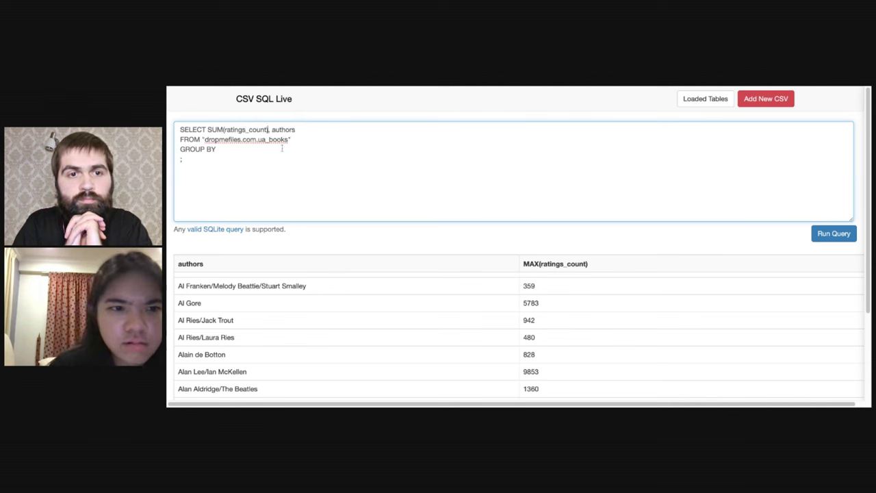
Step: Set GROUP BY authors and run the query to list per-author totals
click(239, 150)
triple_click(239, 150)
click(229, 150)
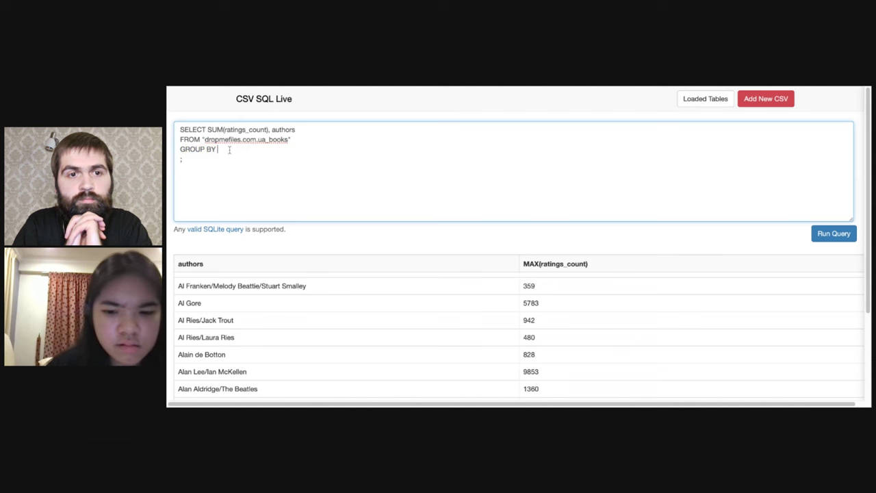
text(authors)
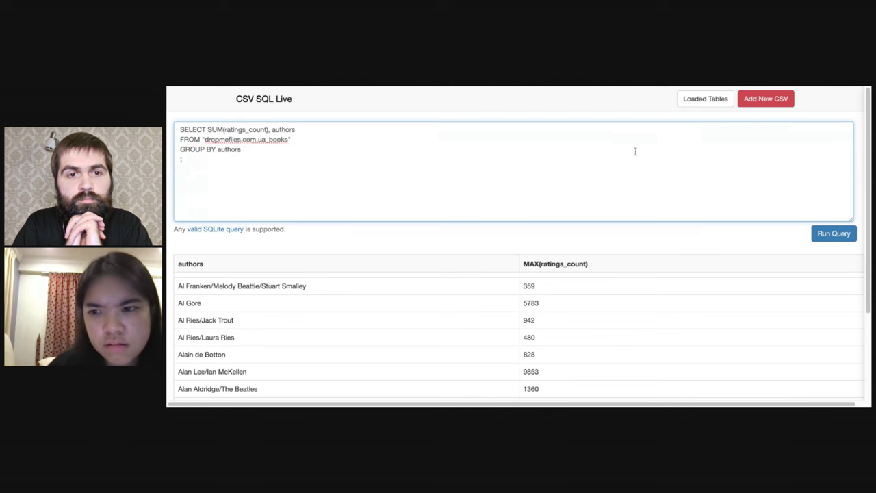
click(843, 239)
scroll(604, 323, down, 1)
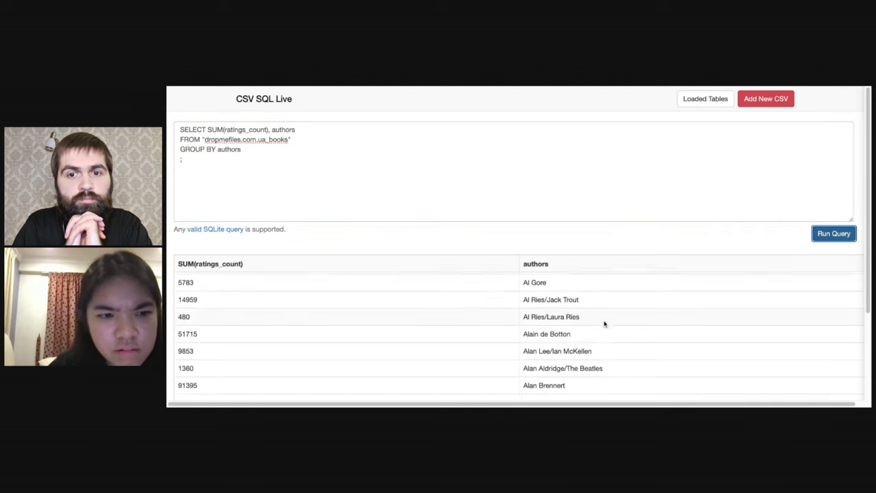
scroll(604, 323, down, 5)
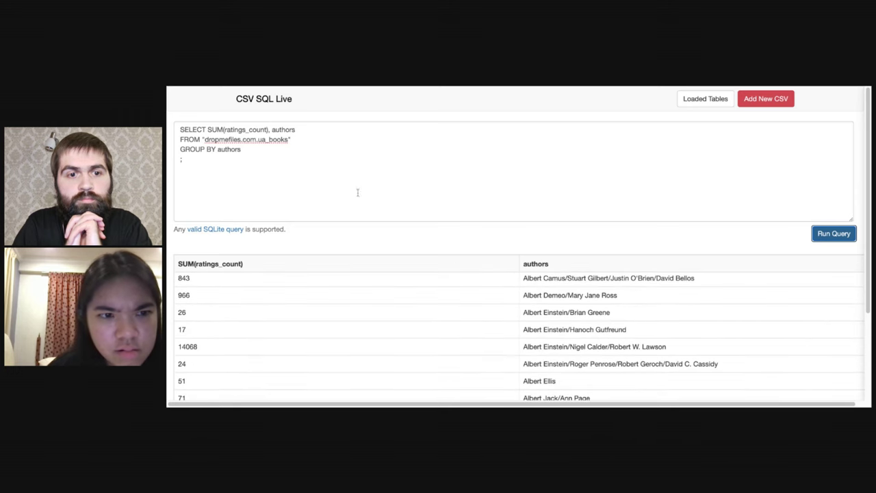
Step: Start an ORDER BY line below GROUP BY and select SUM(ratings_count) for reuse
click(264, 145)
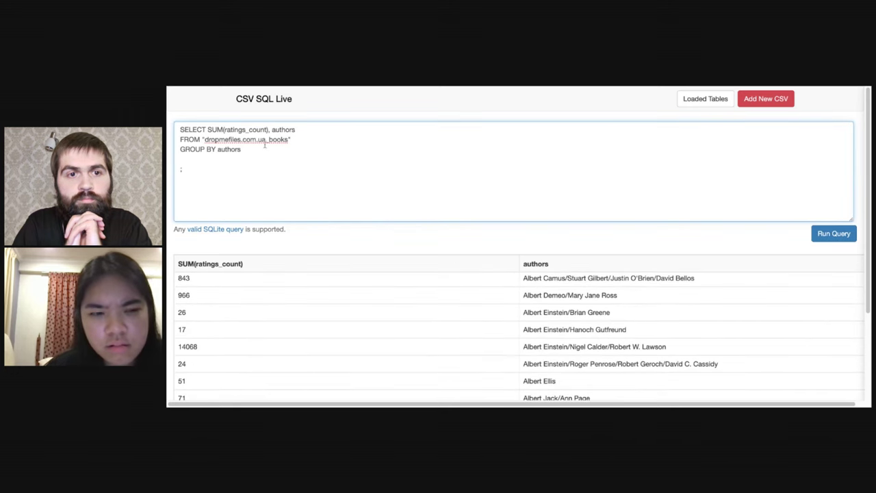
key(Down)
text(O)
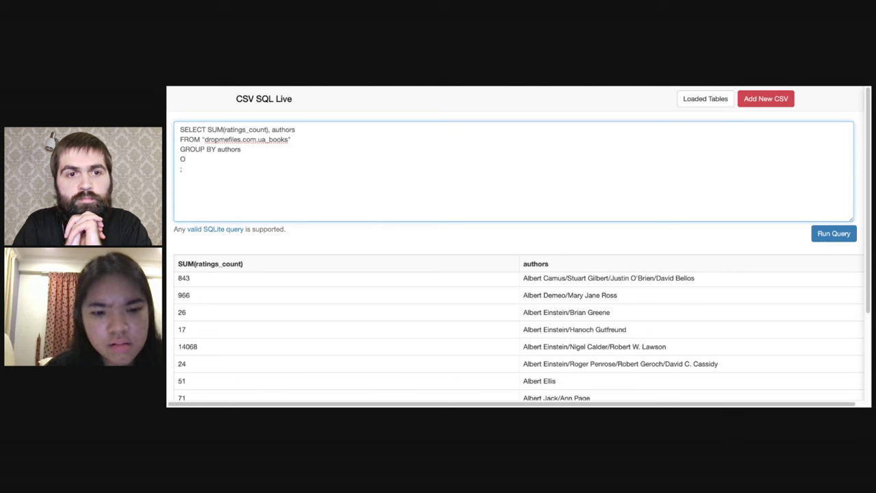
text(RDER BT)
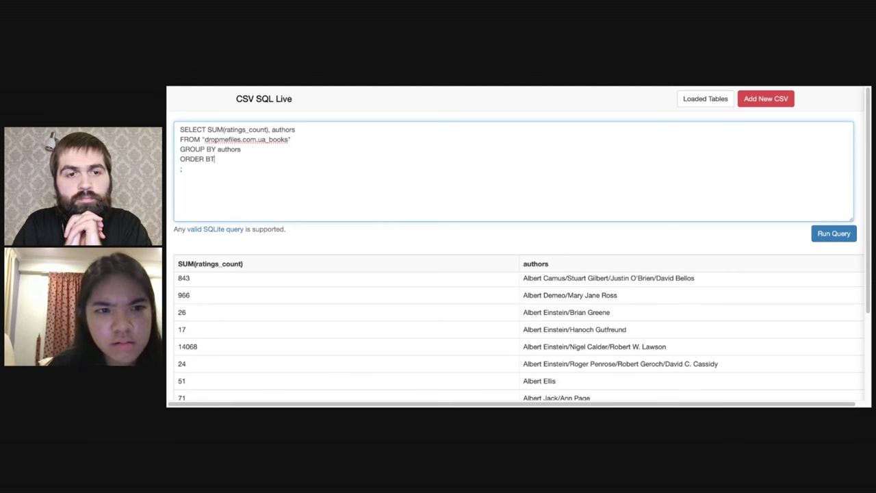
key(BackSpace)
text(Y)
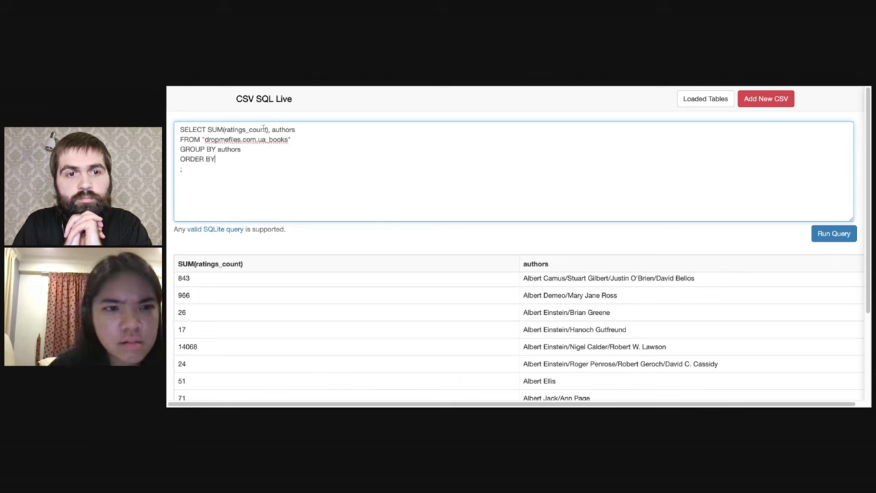
drag(269, 129, 207, 130)
key(ctrl+c)
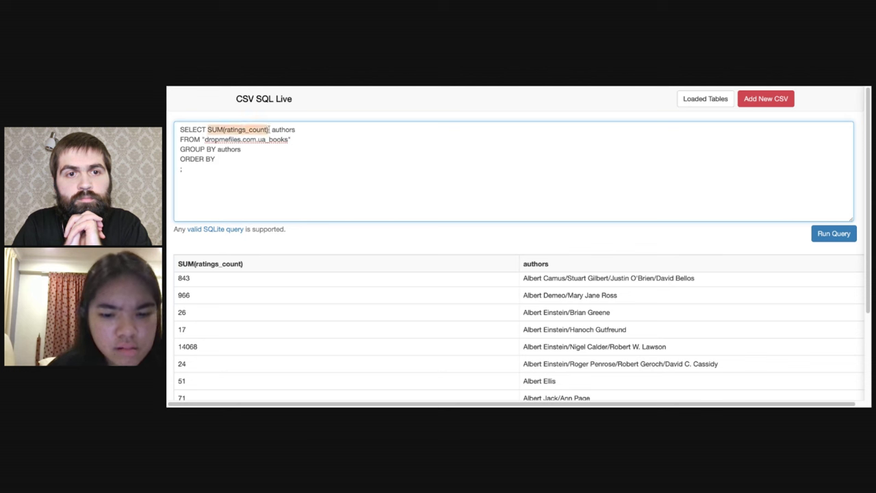
Step: Sort the results by ORDER BY SUM(ratings_count) DESC and run the query
click(233, 162)
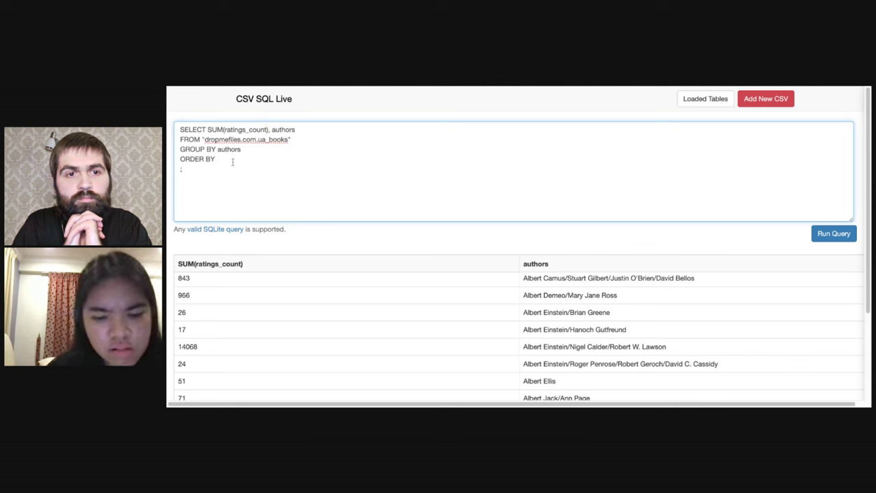
key(ctrl+v)
click(828, 233)
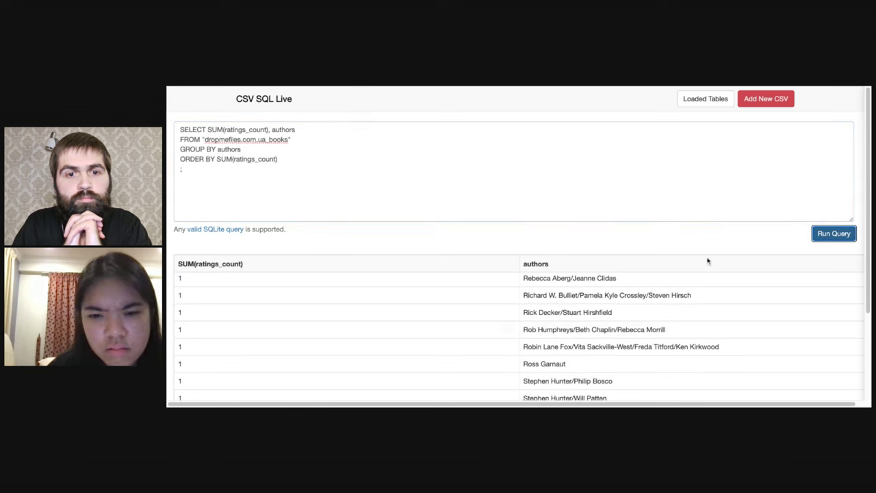
scroll(684, 322, down, 15)
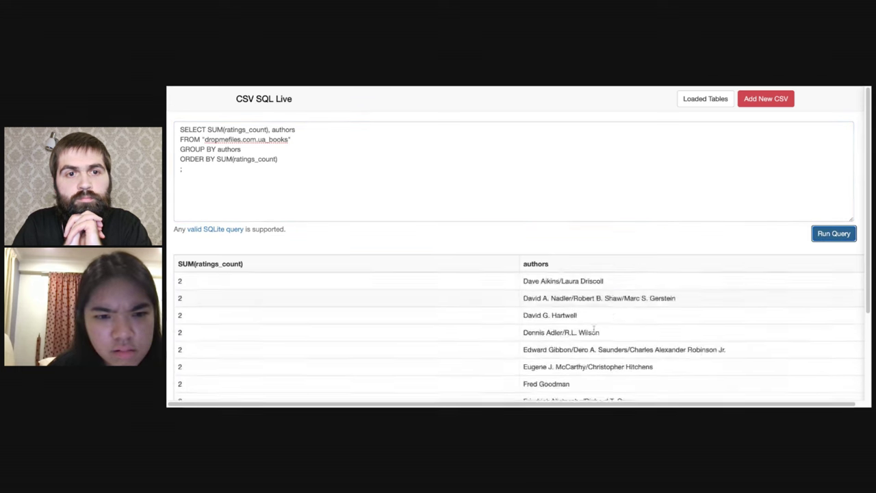
click(348, 165)
text(DESC)
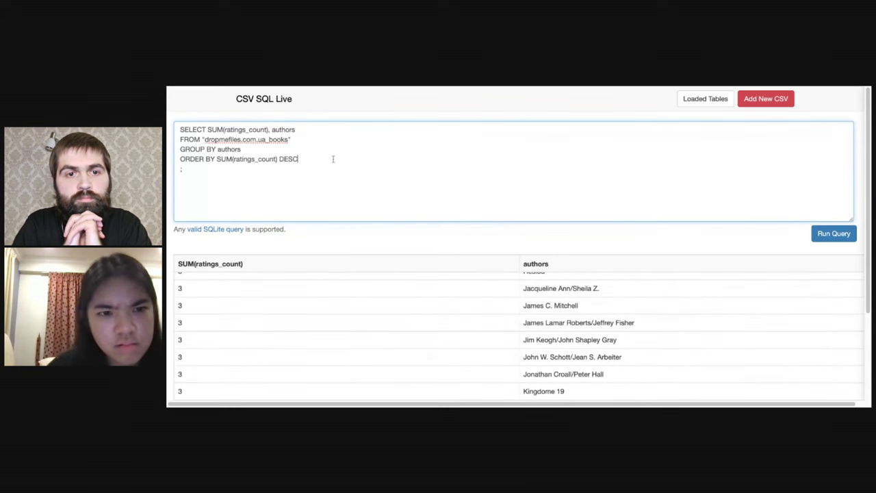
click(833, 233)
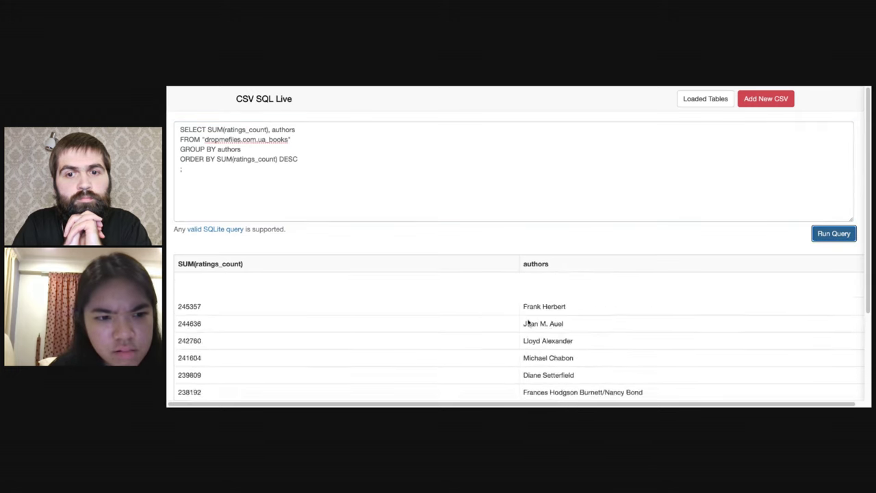
scroll(528, 323, up, 15)
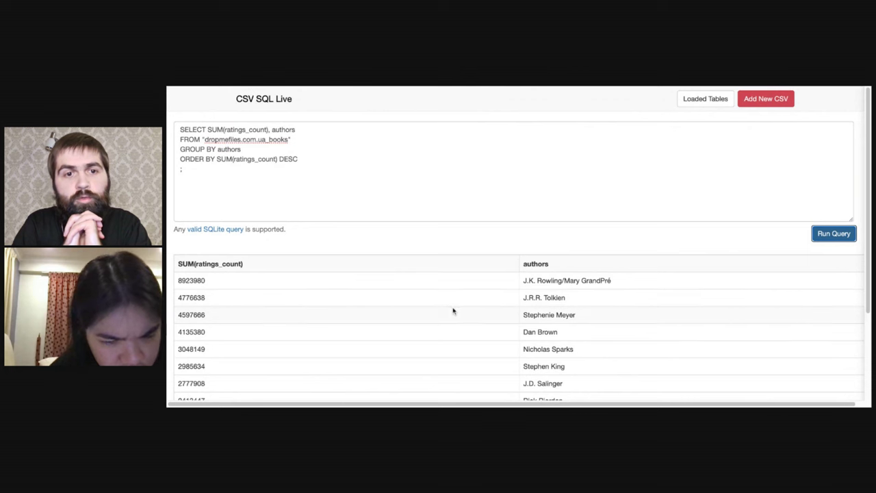
Step: Add LIMIT 10 and run, showing J.K. Rowling/Mary GrandPré first at 8923980
click(323, 159)
key(Return)
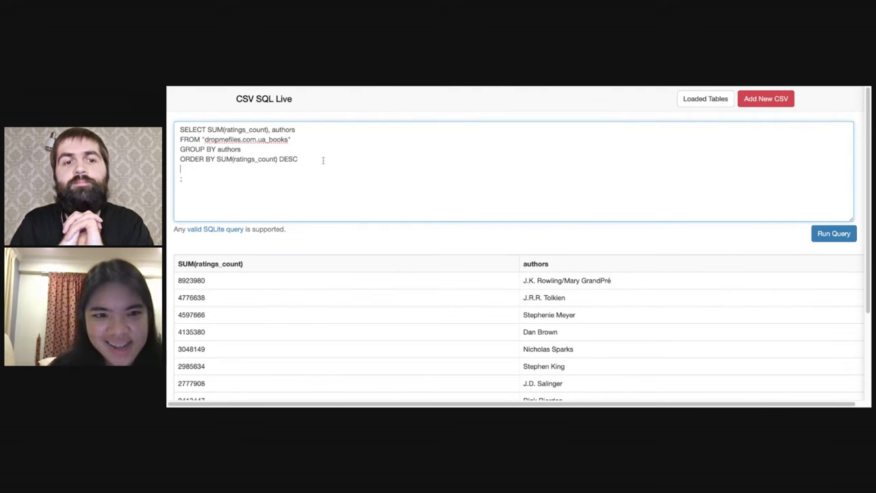
text(LIMIT 10)
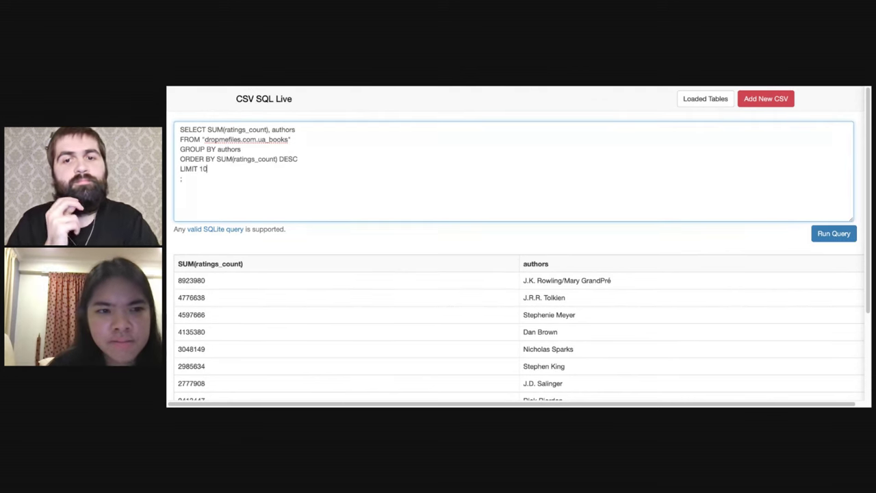
click(832, 233)
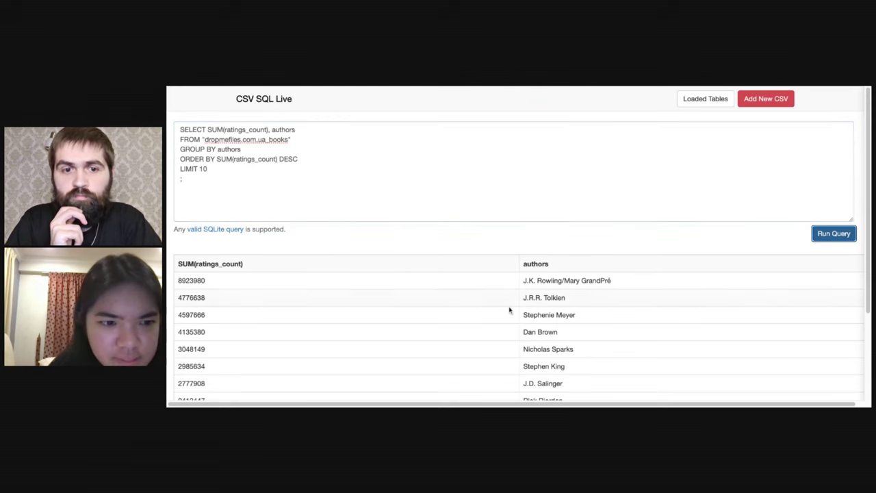
scroll(509, 311, down, 4)
scroll(473, 313, up, 1)
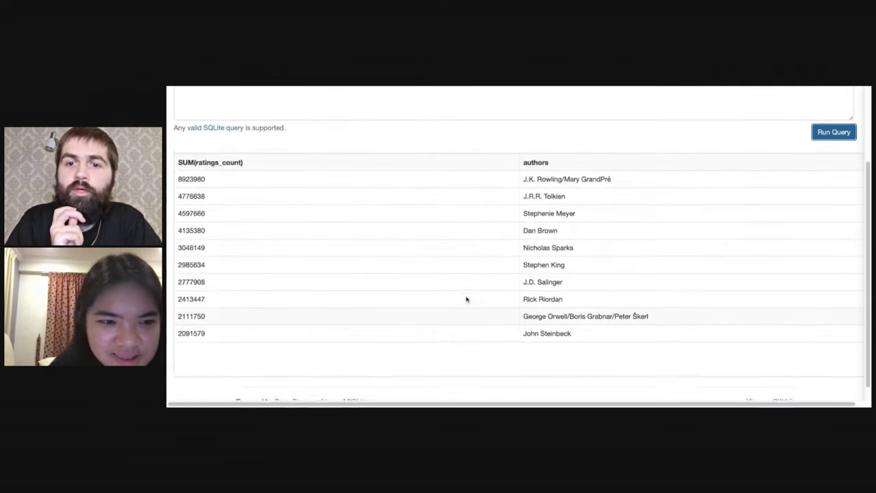
scroll(466, 299, up, 1)
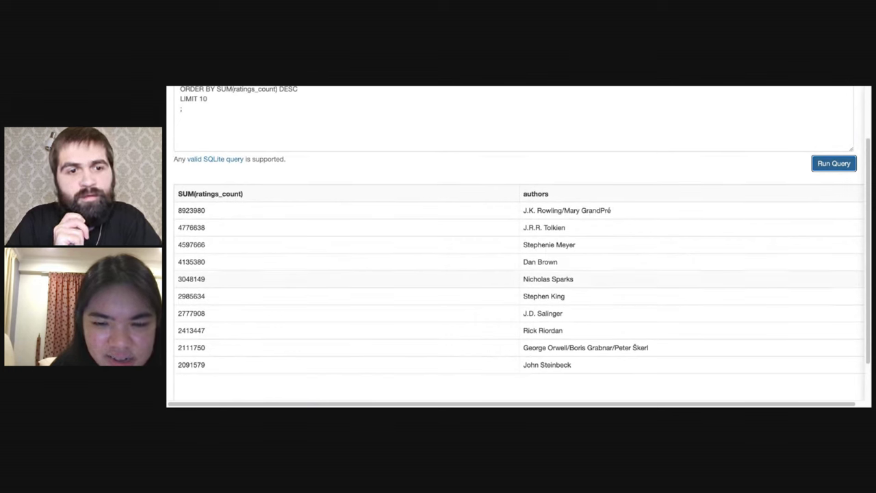
scroll(634, 310, up, 1)
scroll(633, 310, up, 2)
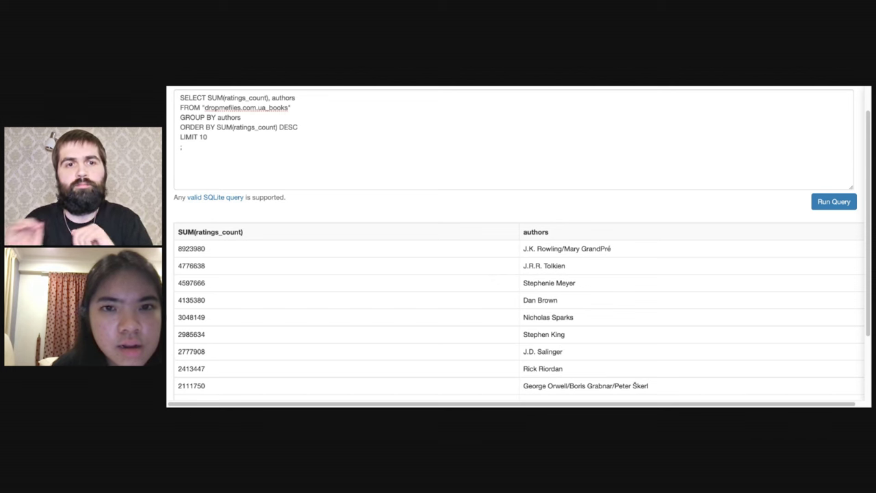
Step: Upload dropmefiles.com.ua_books.csv, replace the spreadsheet with it, and reload the page
key(ctrl+Tab)
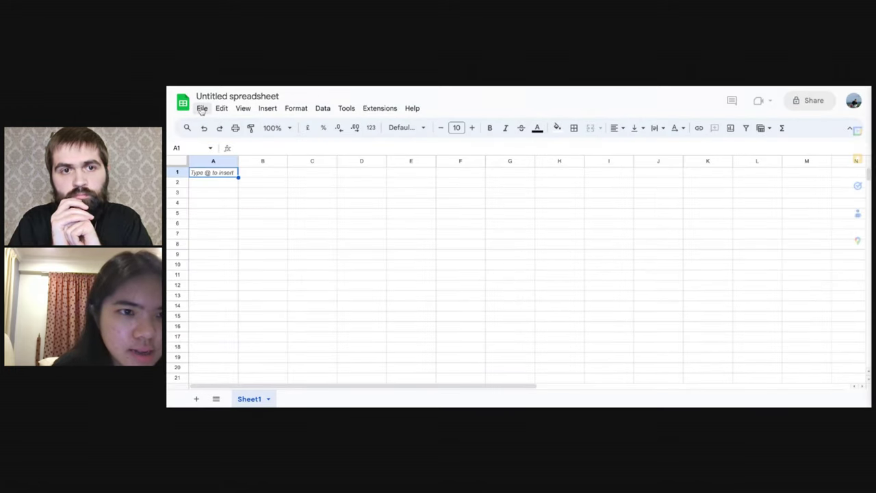
click(202, 108)
click(225, 172)
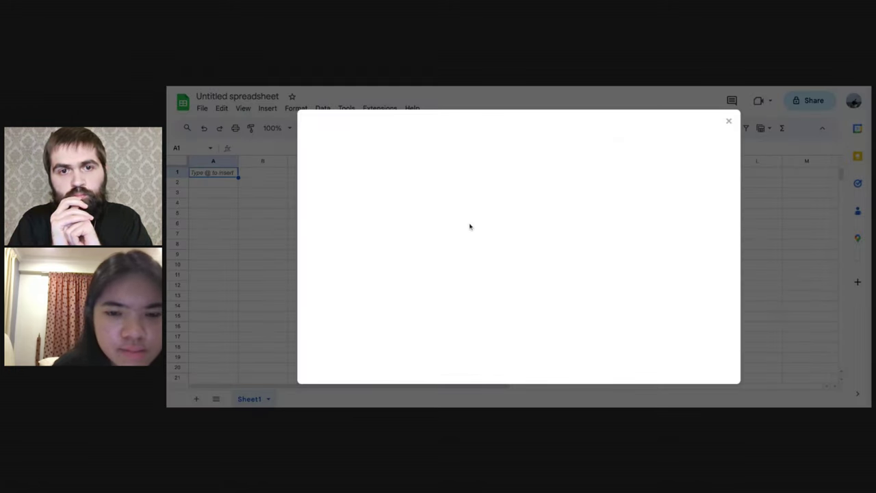
click(466, 161)
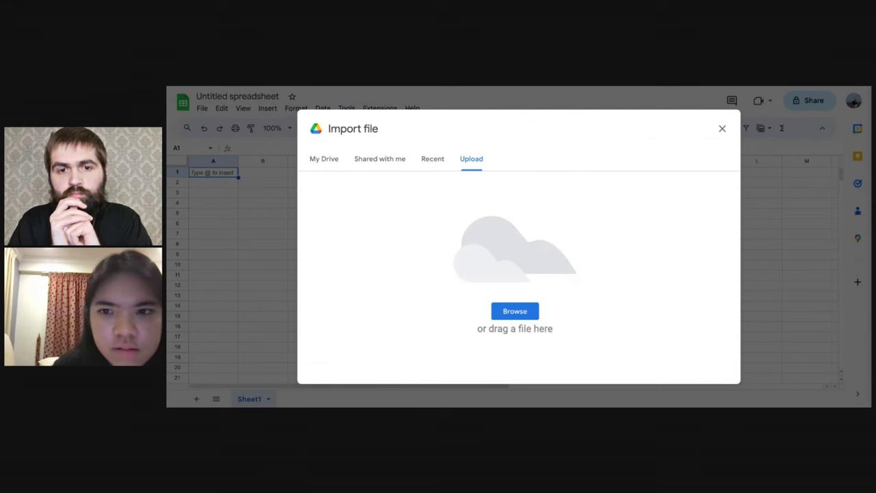
drag(297, 273, 515, 274)
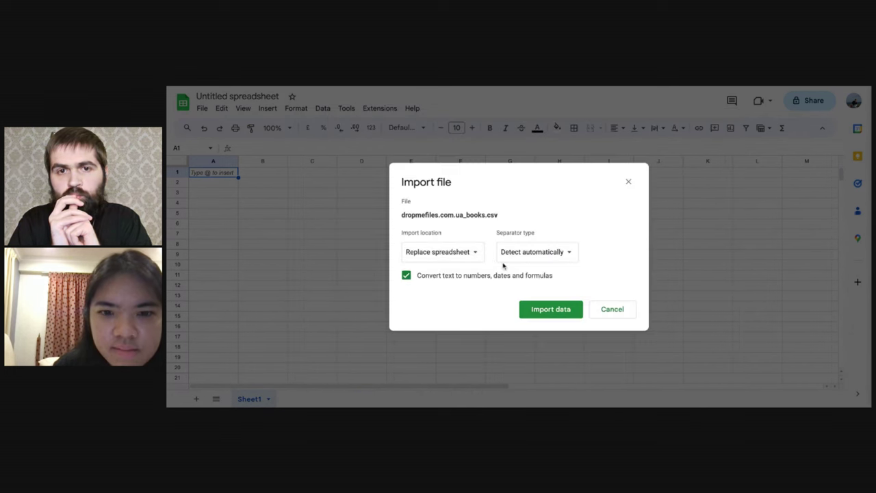
click(546, 312)
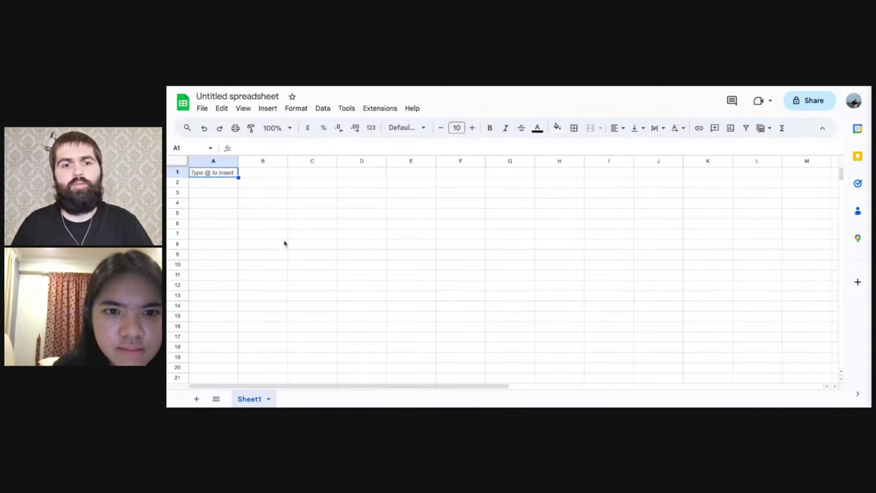
scroll(284, 243, down, 1)
scroll(285, 243, up, 1)
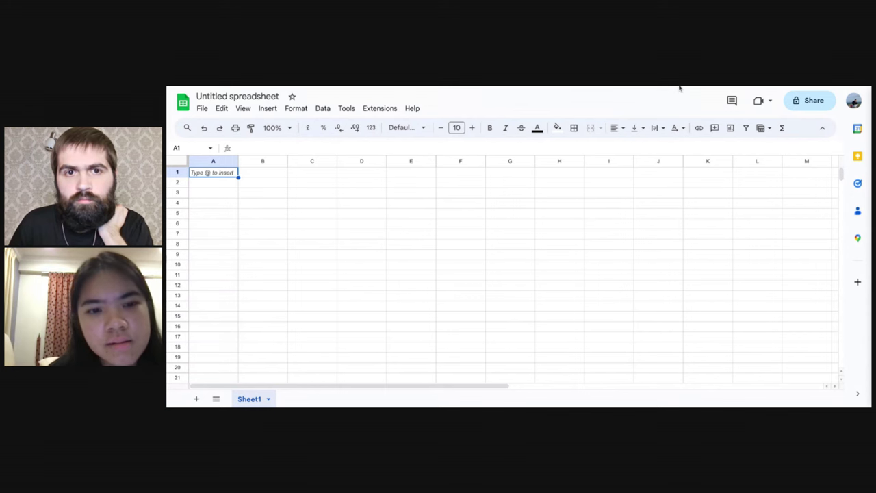
key(F5)
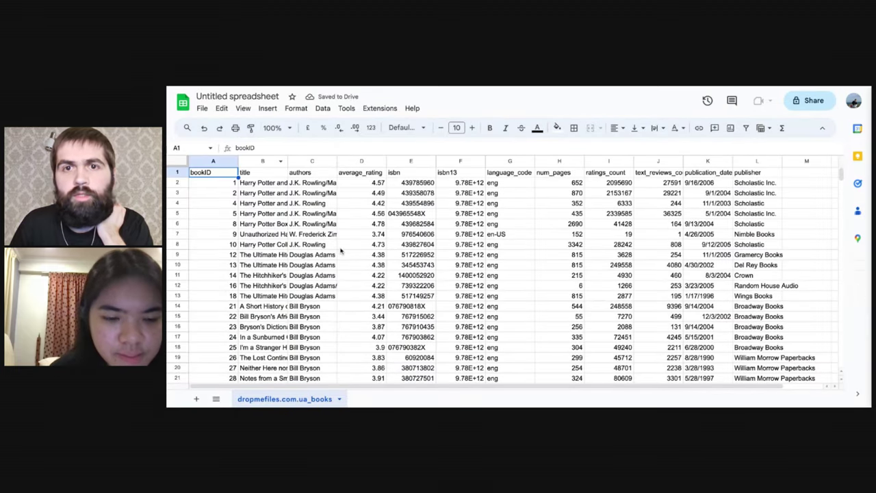
Step: Browse the books data, widening the authors column and then undoing it
scroll(327, 196, down, 1)
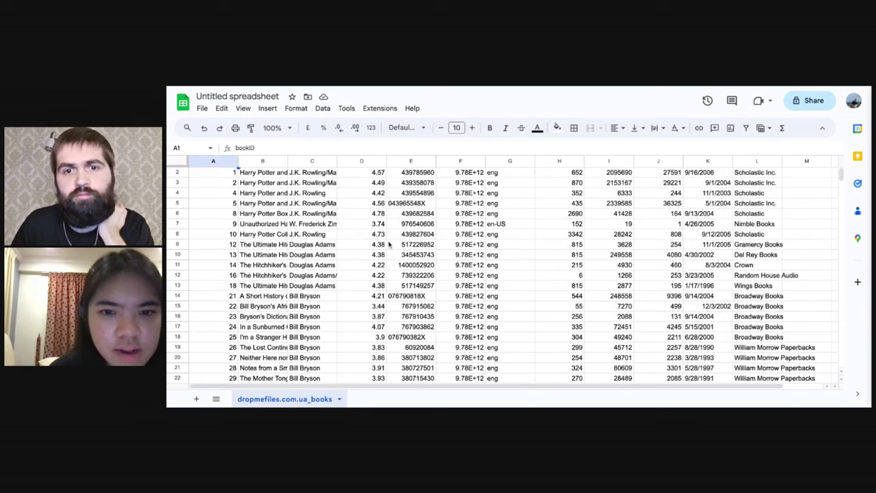
scroll(389, 245, right, 1)
scroll(362, 301, up, 1)
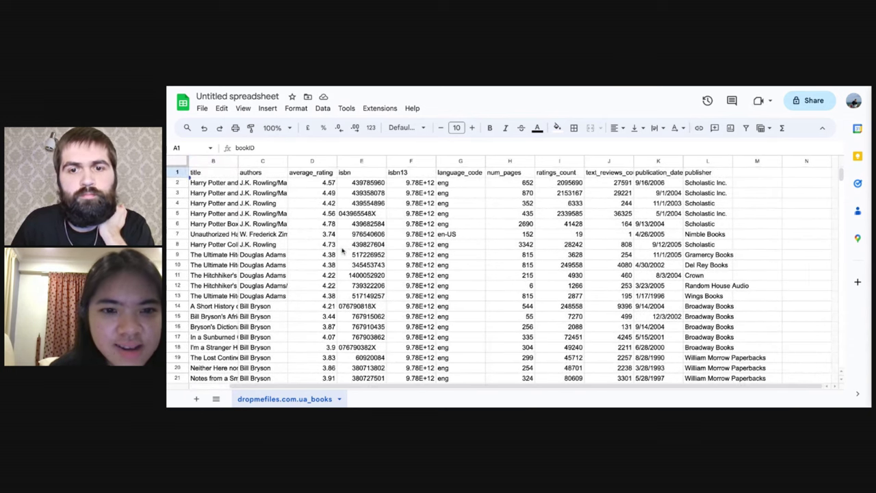
click(342, 248)
scroll(342, 251, left, 1)
click(300, 215)
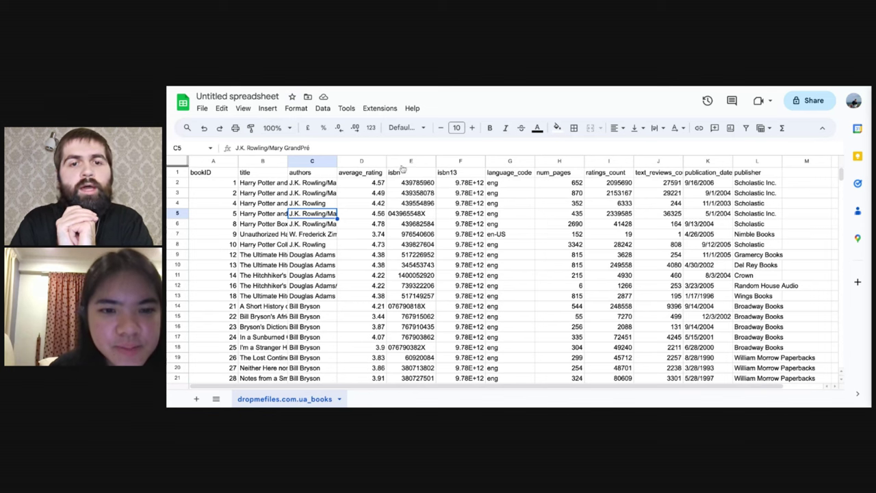
double_click(338, 161)
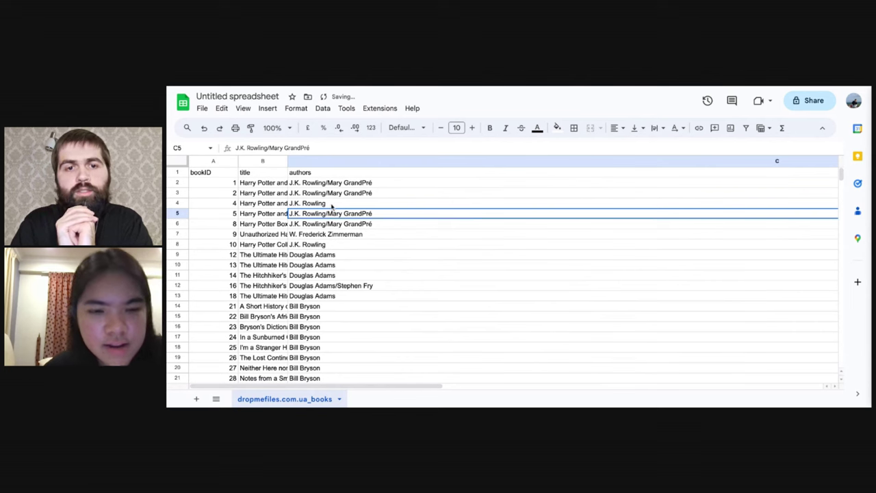
key(ctrl+z)
click(362, 173)
click(177, 173)
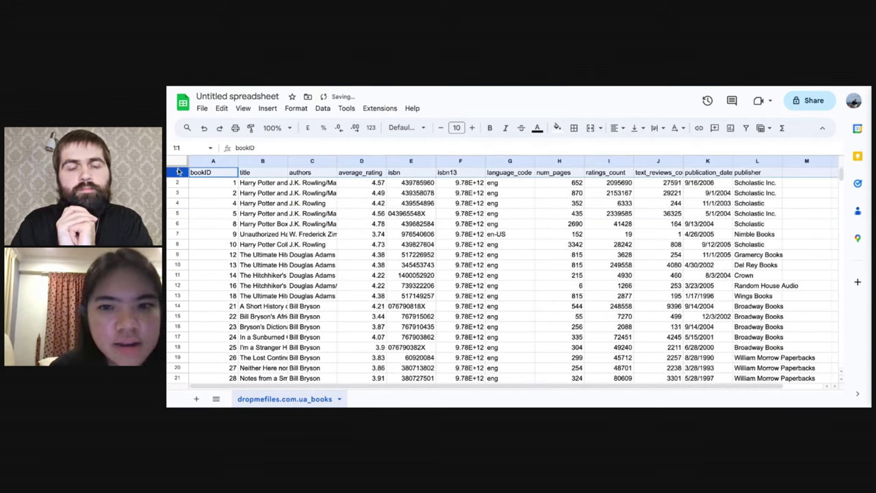
click(782, 128)
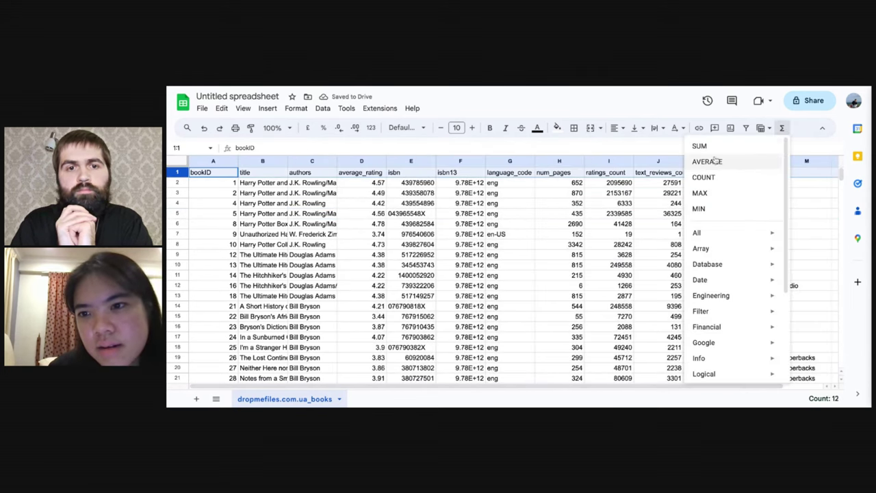
click(783, 128)
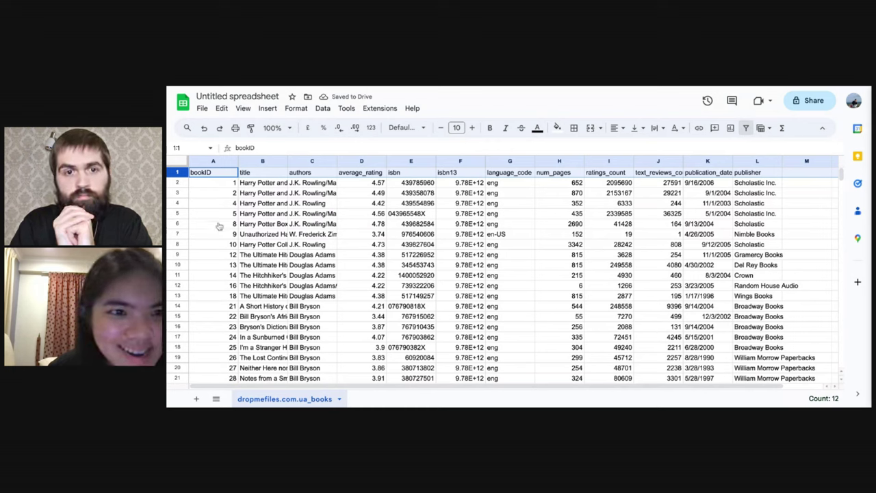
Step: Select the header row and turn on filters for it
click(362, 233)
scroll(243, 251, down, 1)
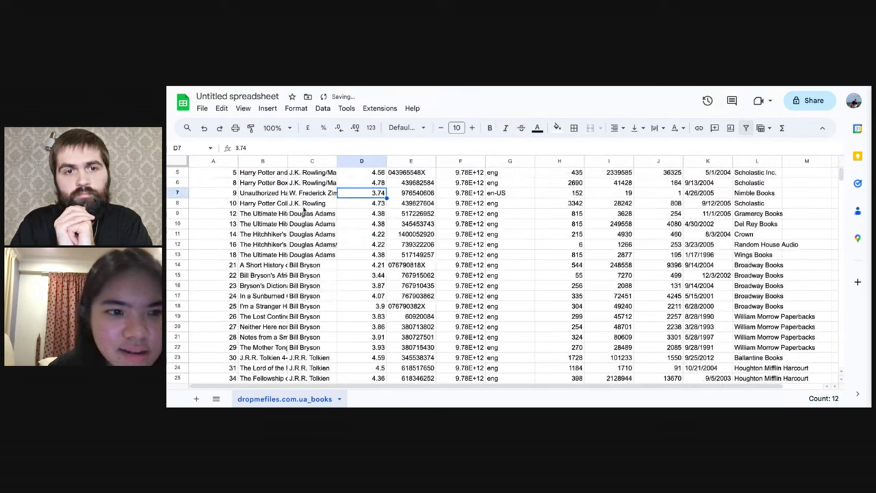
scroll(267, 205, up, 1)
click(267, 203)
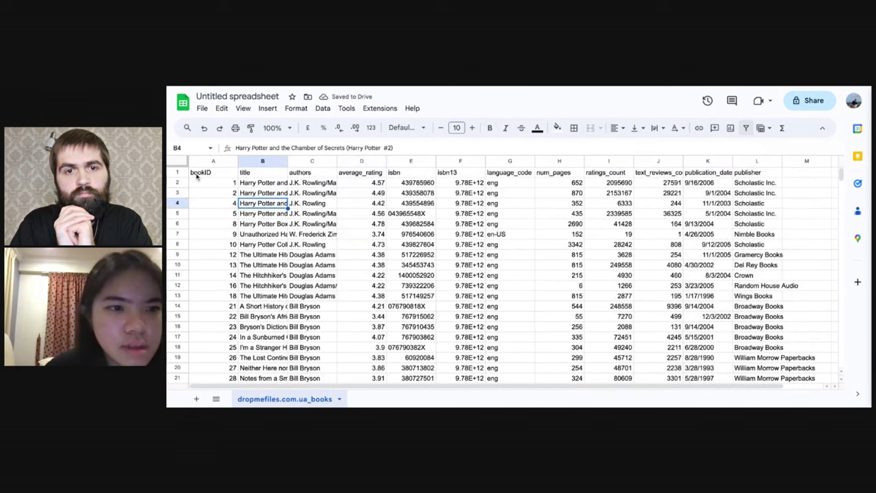
click(183, 175)
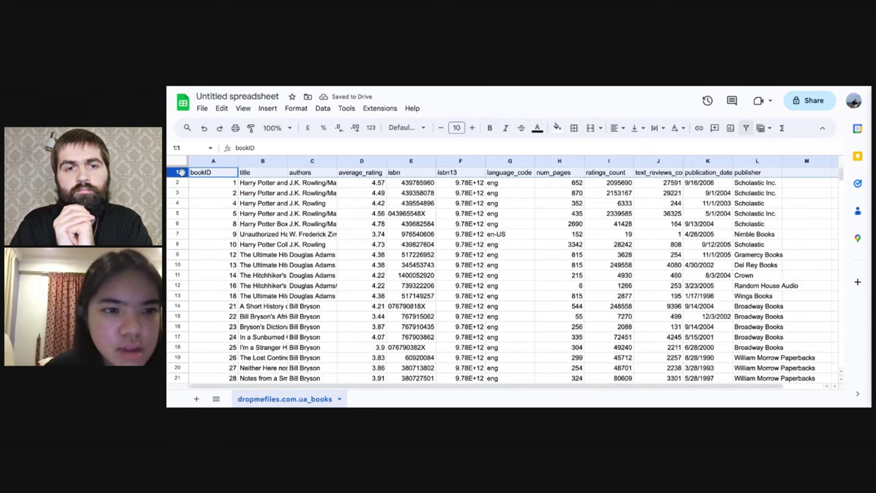
click(746, 130)
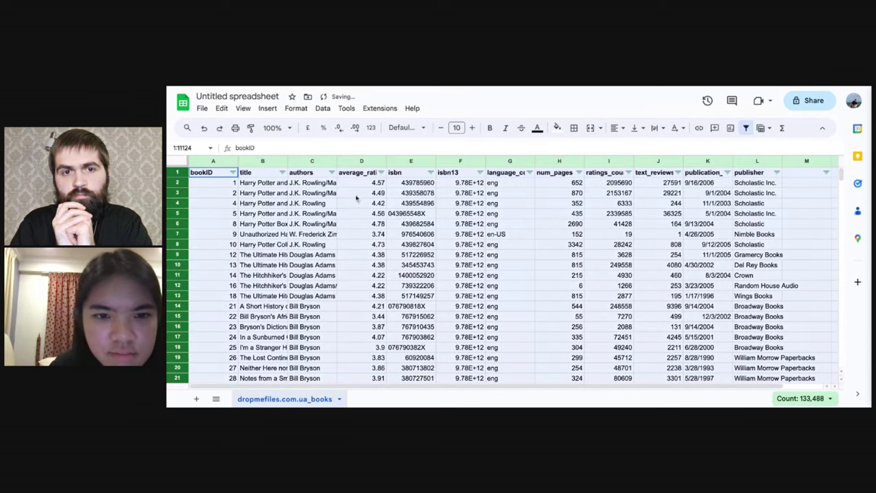
Step: Sort the data by average_rating Z to A so books rated 5 come first
click(352, 196)
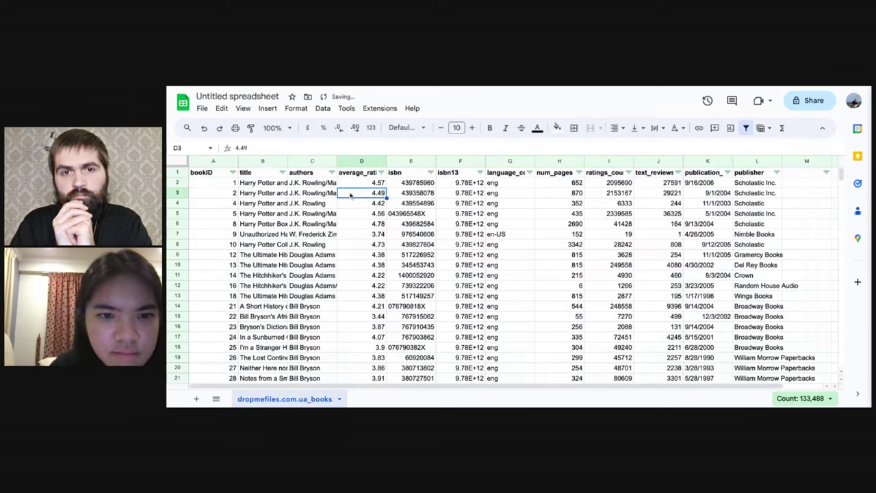
click(381, 172)
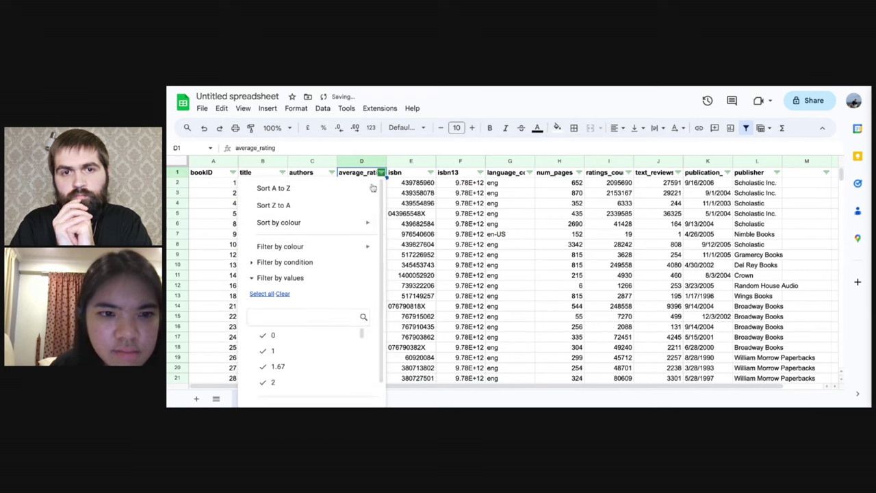
click(274, 206)
click(363, 227)
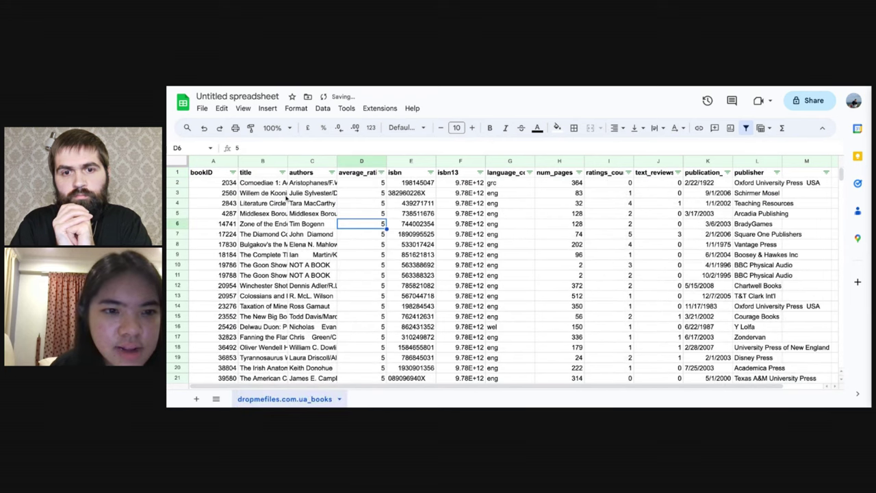
scroll(373, 202, down, 1)
scroll(373, 202, up, 1)
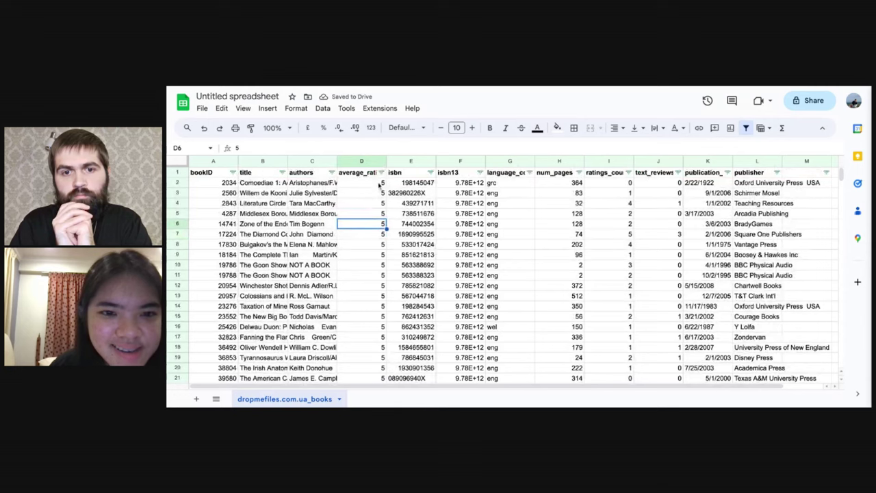
click(381, 172)
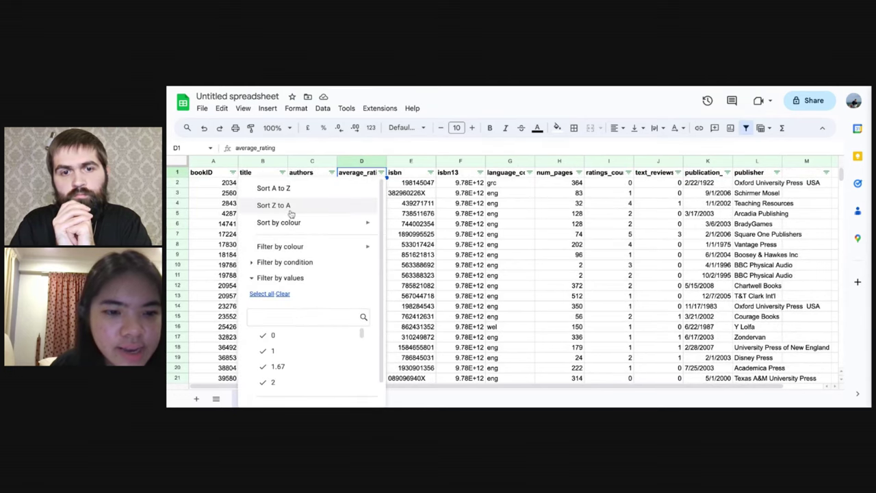
click(210, 237)
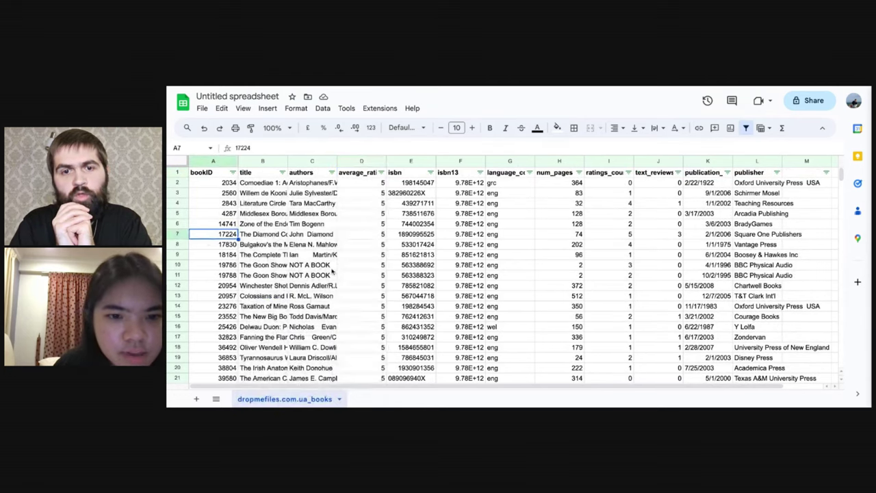
scroll(331, 271, down, 3)
scroll(332, 272, up, 3)
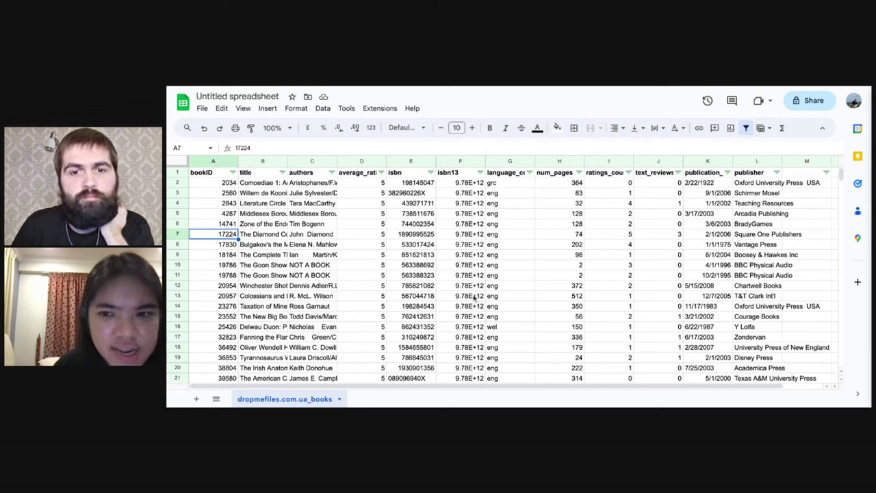
Step: Copy the publisher column into column A of a new sheet, Sheet1
scroll(473, 297, right, 1)
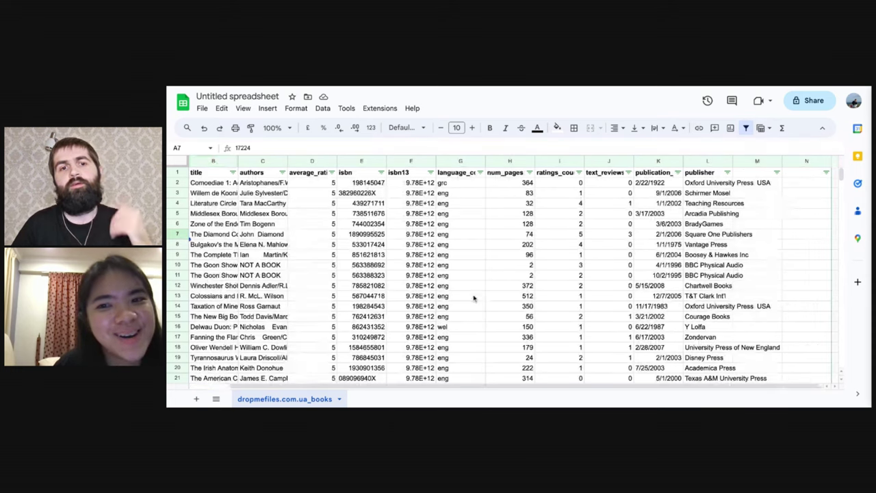
click(708, 161)
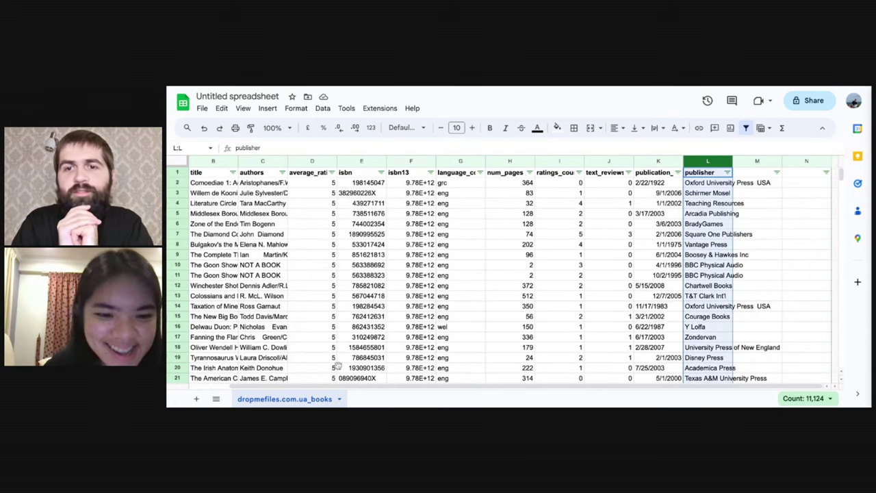
click(196, 398)
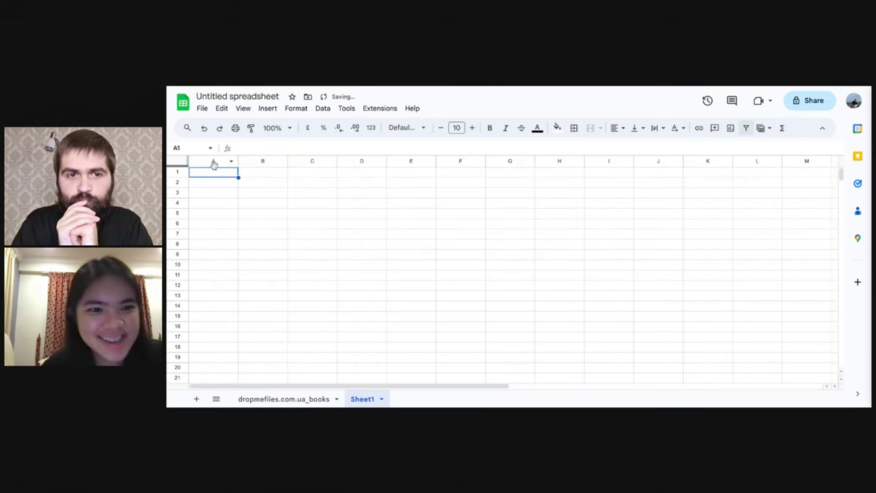
click(214, 162)
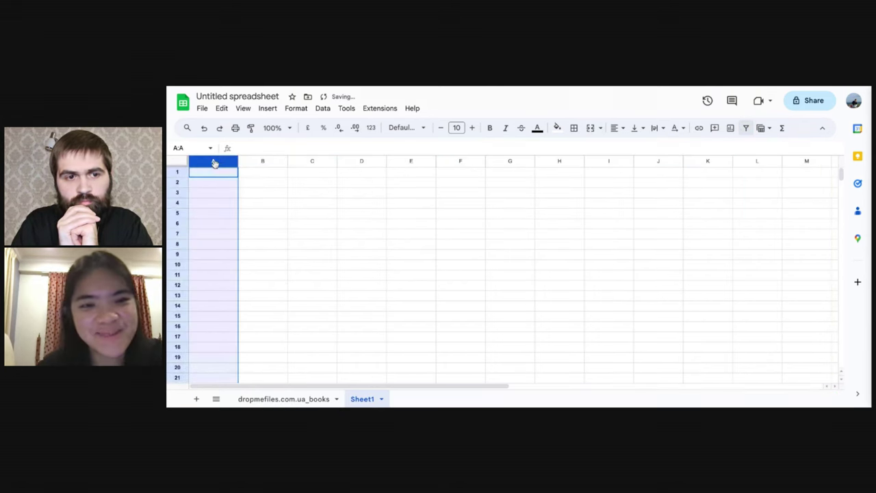
key(ctrl+v)
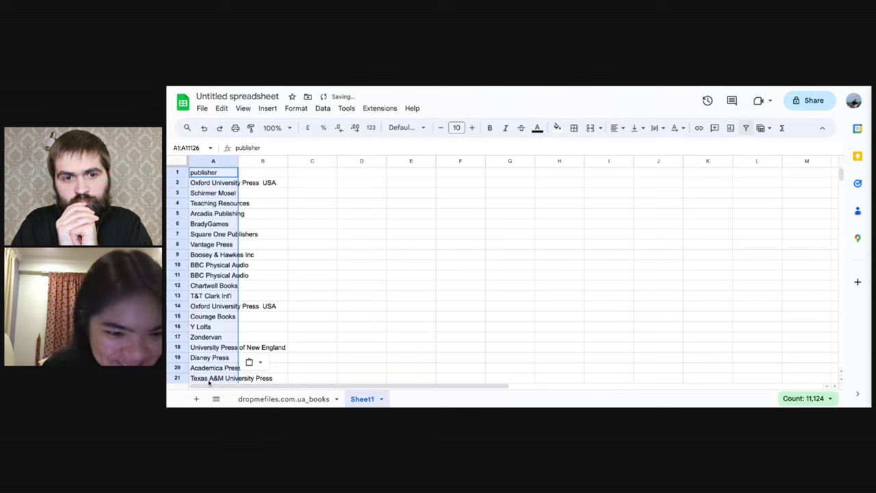
Step: Copy the authors column into column B of Sheet1
click(249, 398)
click(324, 194)
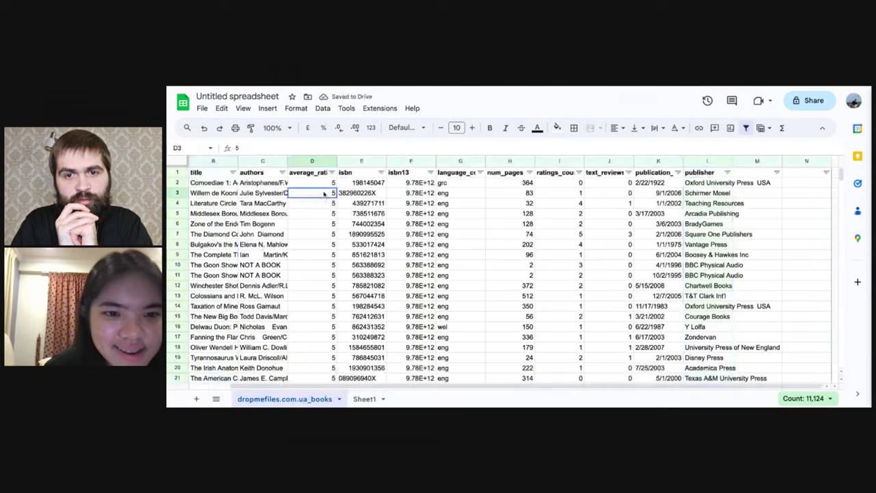
scroll(328, 199, left, 2)
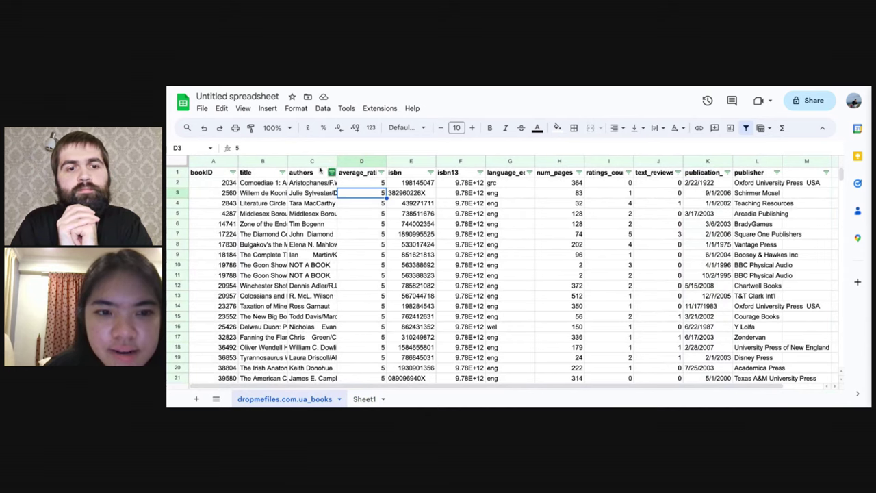
click(310, 161)
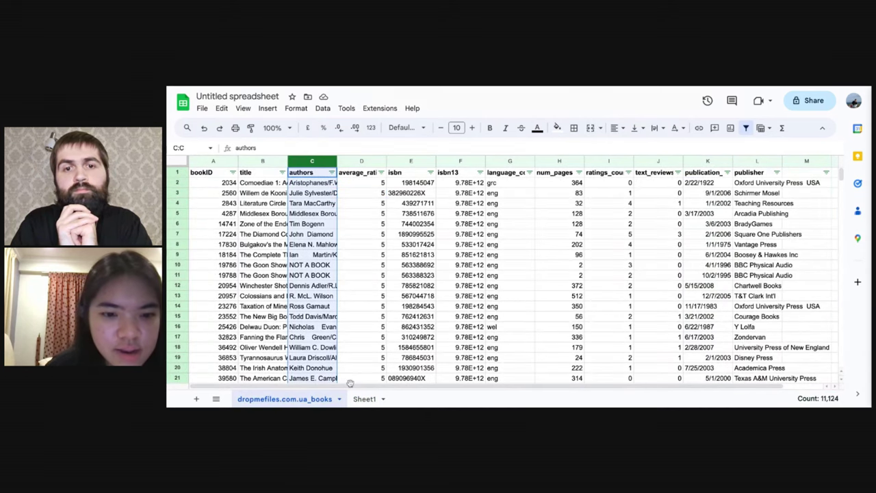
click(364, 398)
click(262, 161)
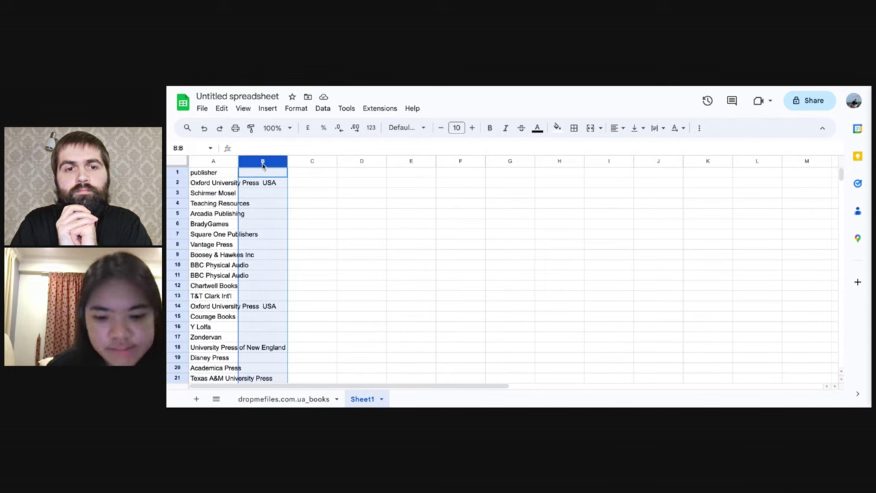
key(ctrl+v)
click(395, 197)
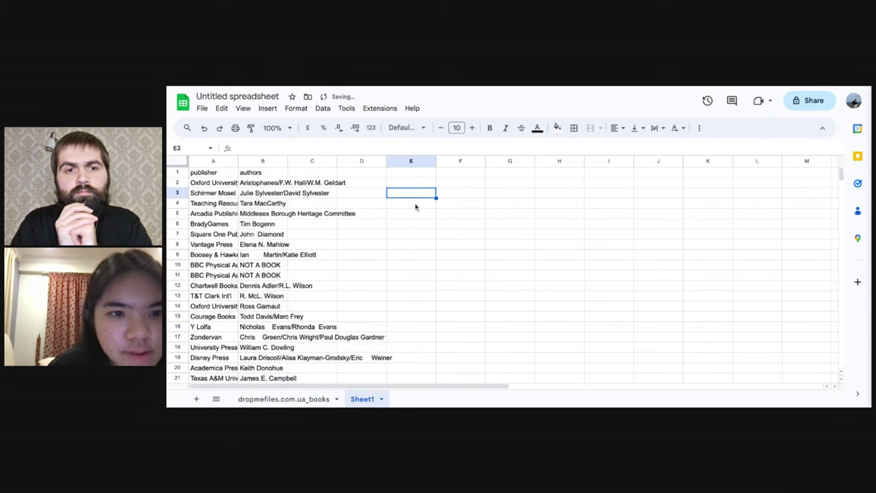
click(260, 109)
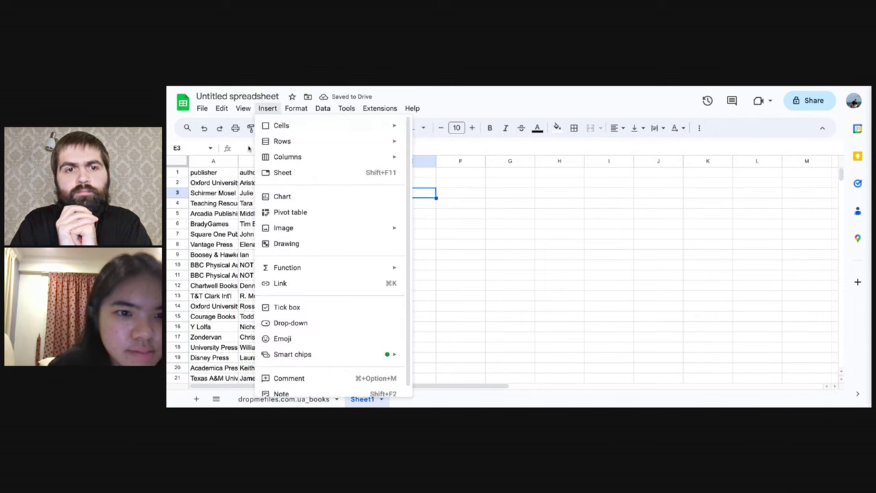
Step: Create a pivot table from Sheet1!A1:B11124 placed on the existing sheet at E3
click(290, 212)
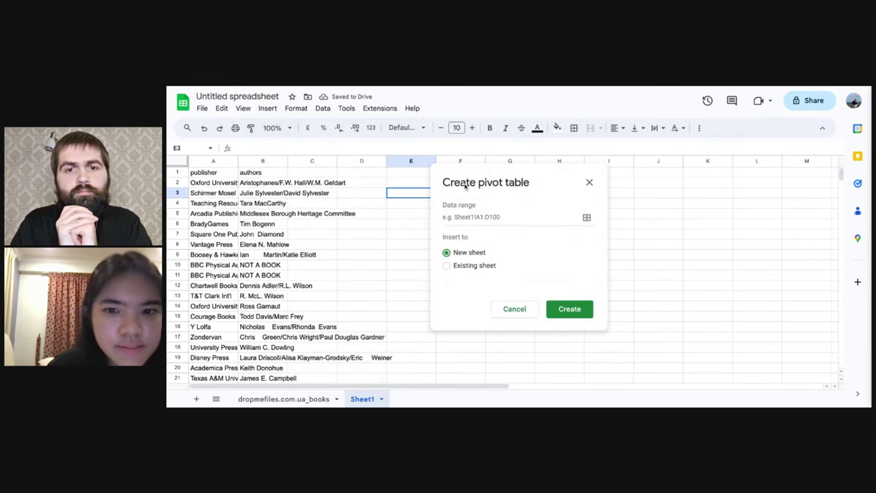
click(586, 217)
drag(284, 175, 216, 176)
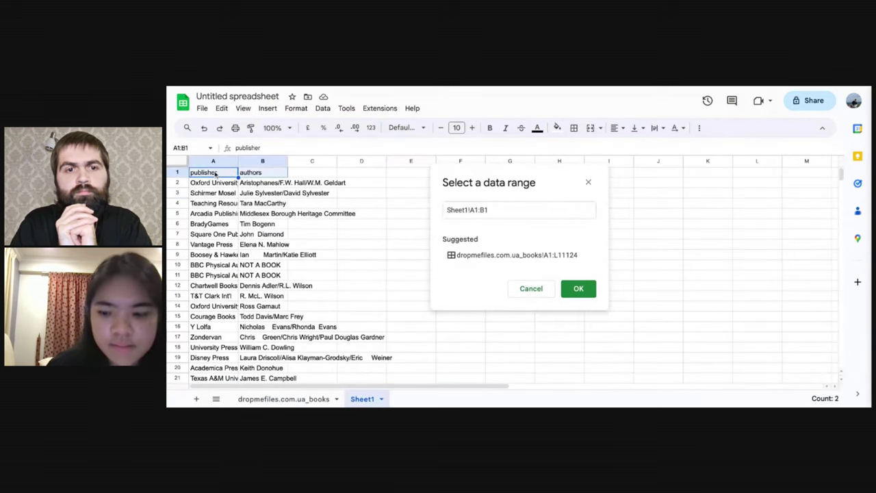
key(ctrl+shift+Down)
click(577, 290)
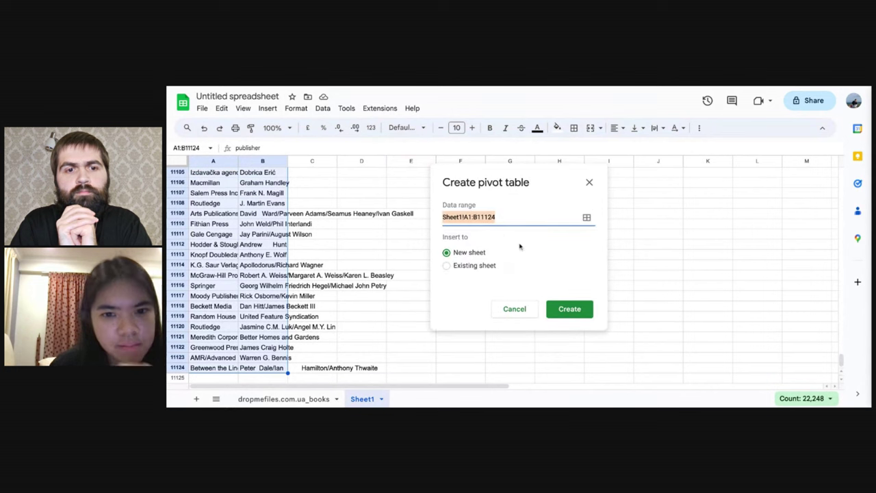
click(452, 267)
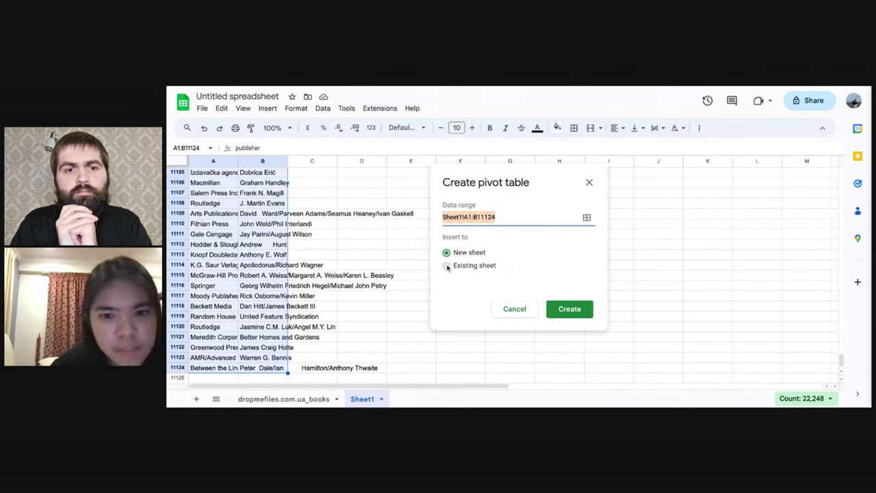
click(586, 285)
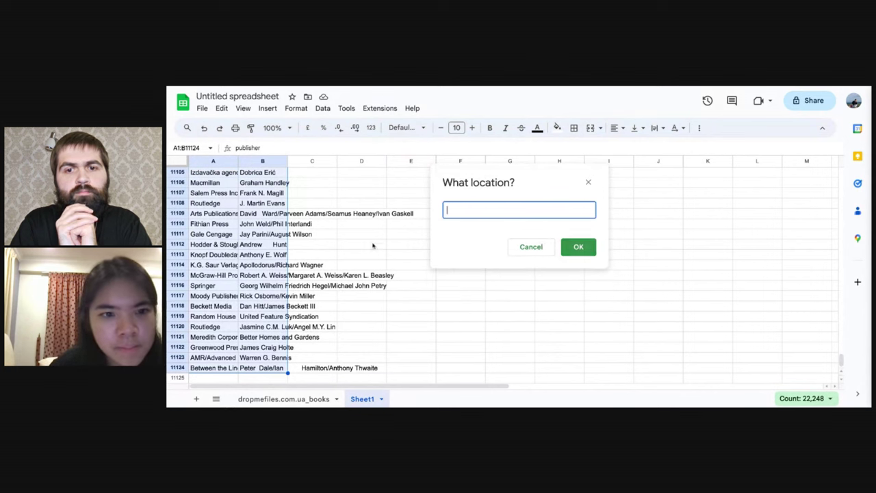
click(398, 195)
key(ctrl+shift+Up)
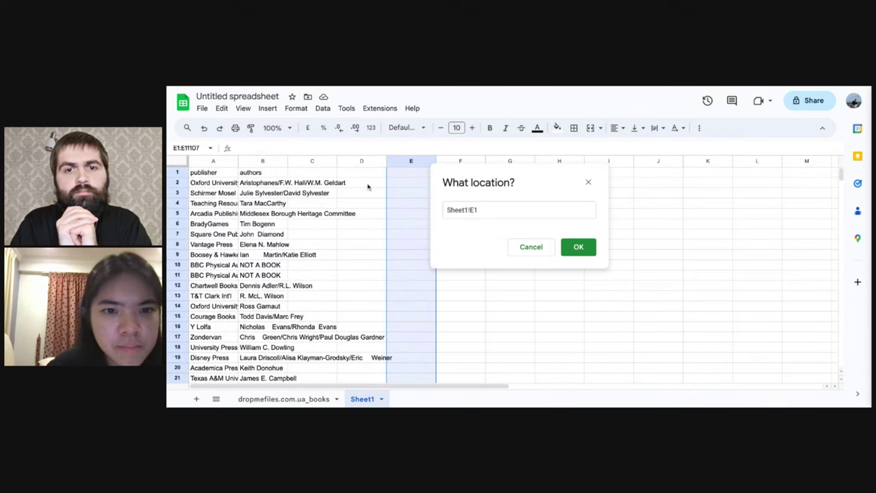
click(403, 196)
click(578, 246)
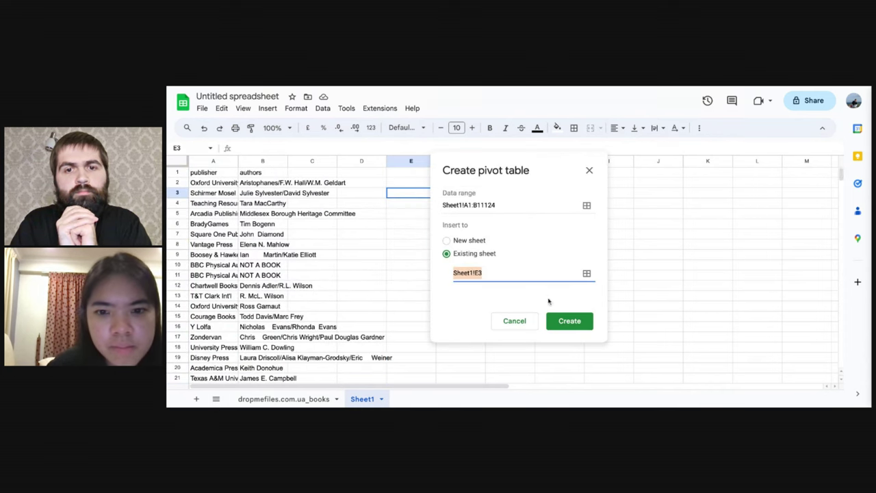
click(570, 319)
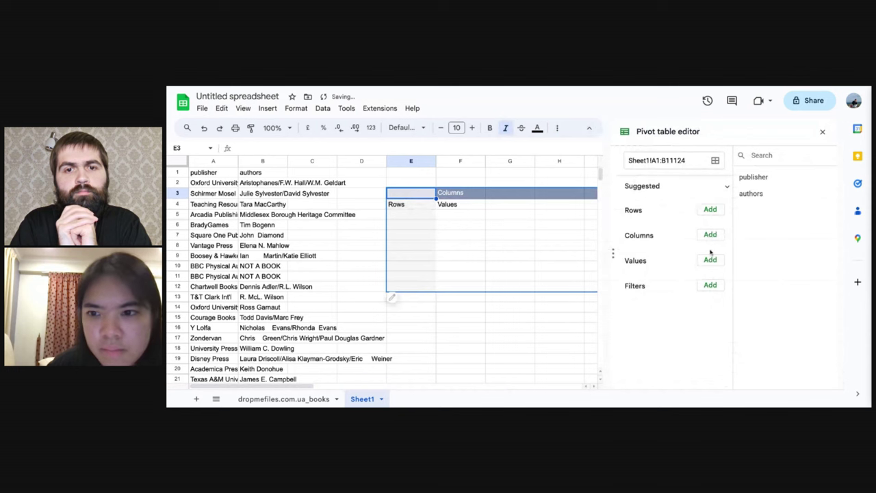
Step: Put publisher in the pivot Rows and authors in Values
click(761, 178)
drag(663, 231, 645, 268)
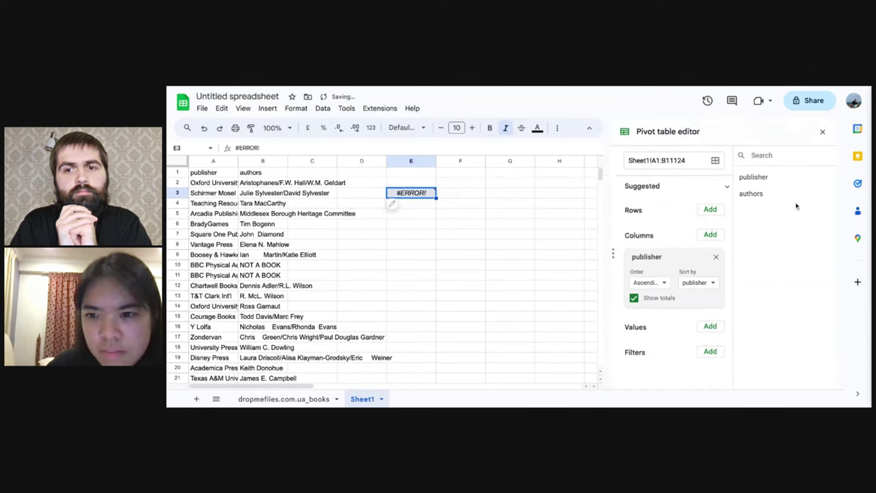
drag(659, 253, 654, 257)
drag(751, 193, 651, 299)
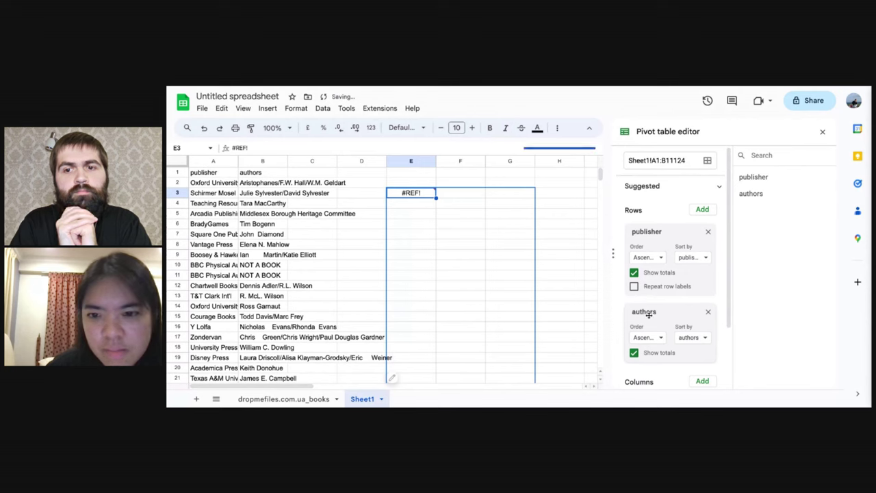
drag(649, 314, 653, 273)
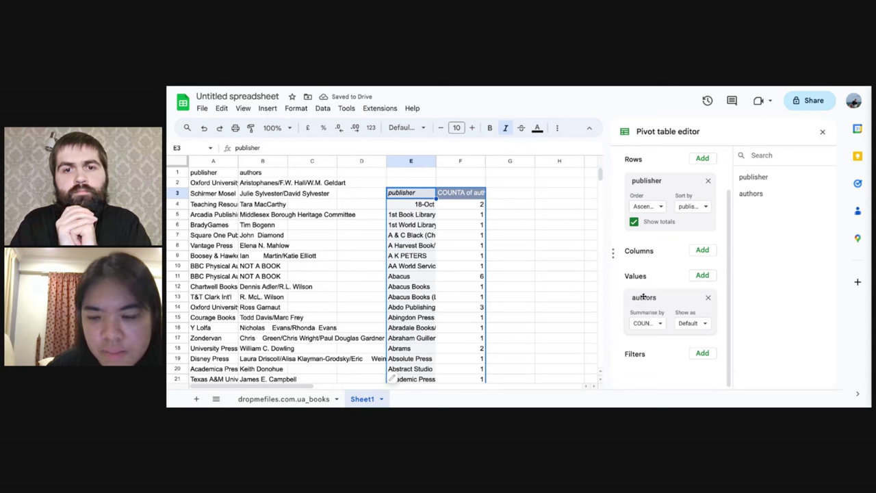
Step: Set the authors value to summarise by COUNT, leaving Show as on its default
click(658, 326)
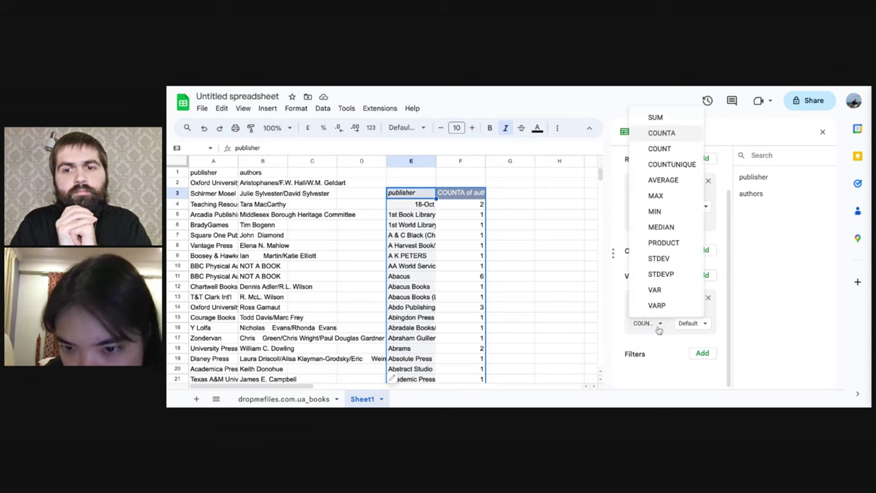
click(660, 150)
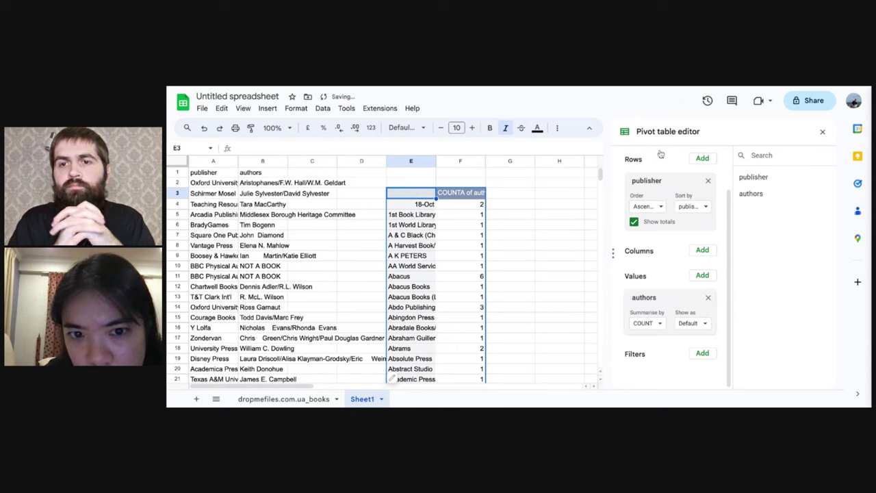
click(658, 326)
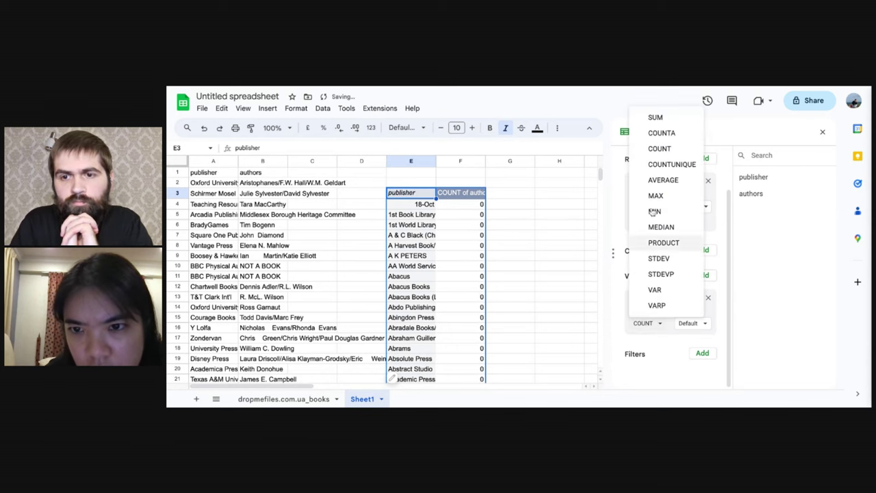
click(655, 117)
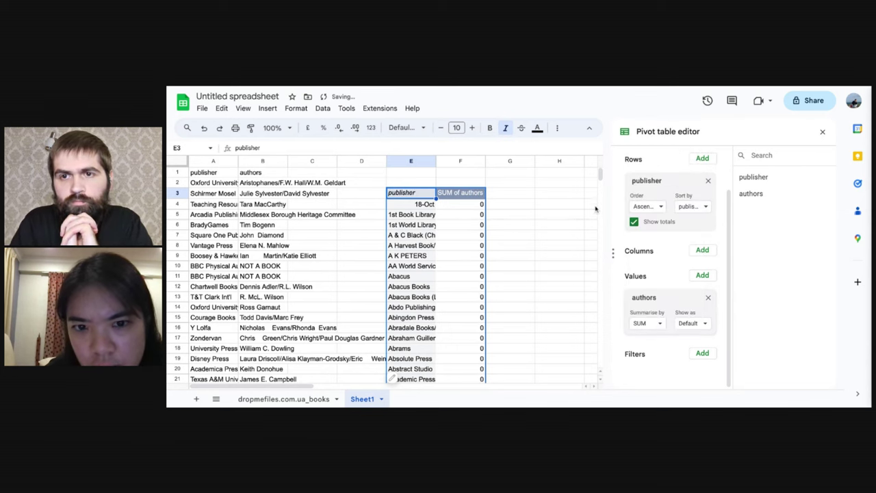
click(654, 323)
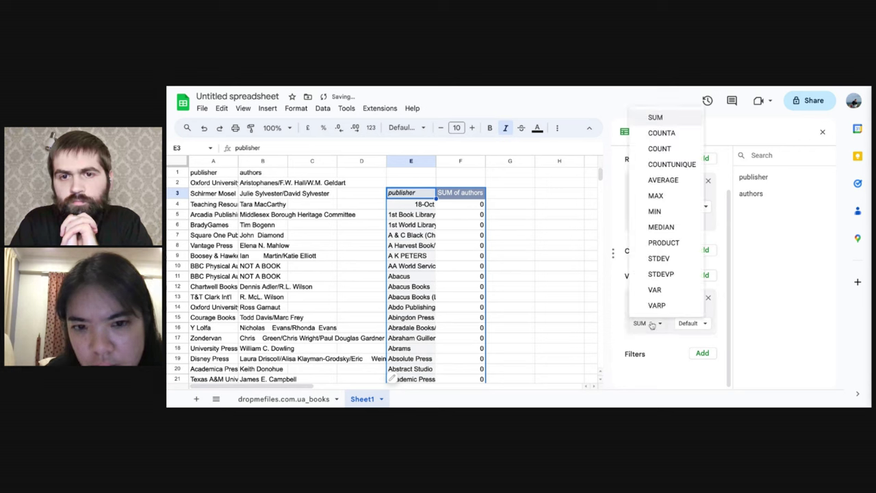
click(668, 134)
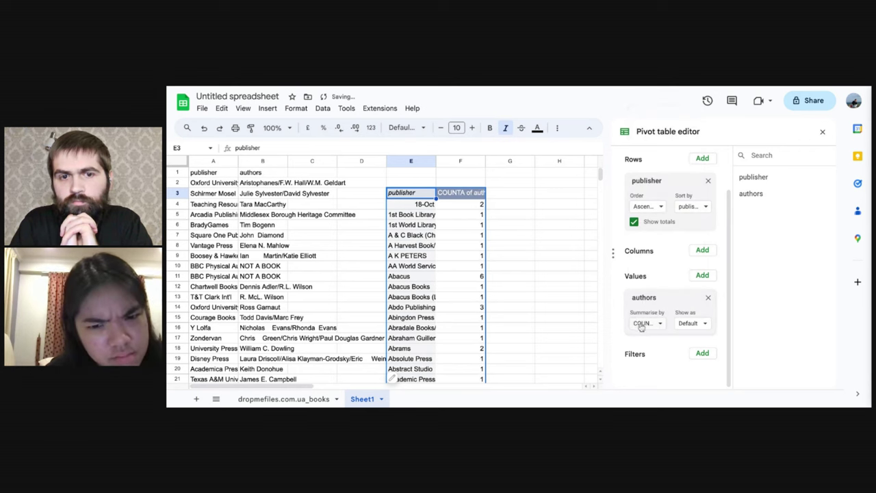
key(shift+Right)
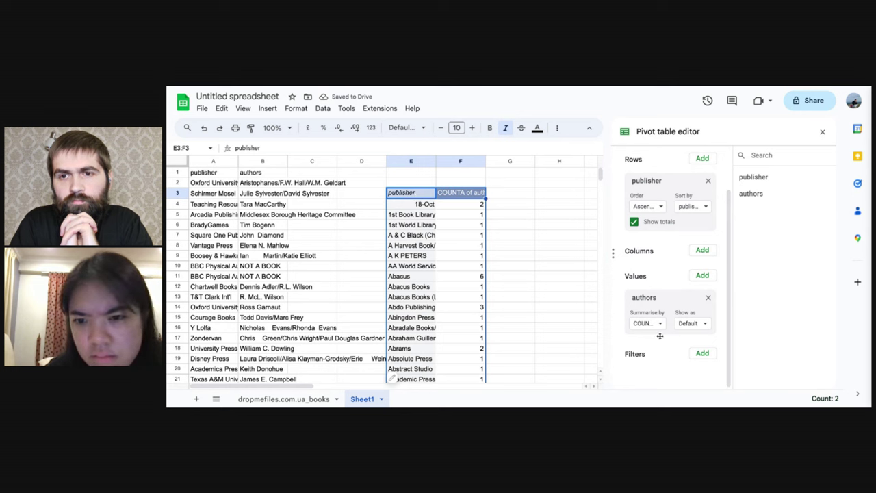
click(691, 323)
click(692, 340)
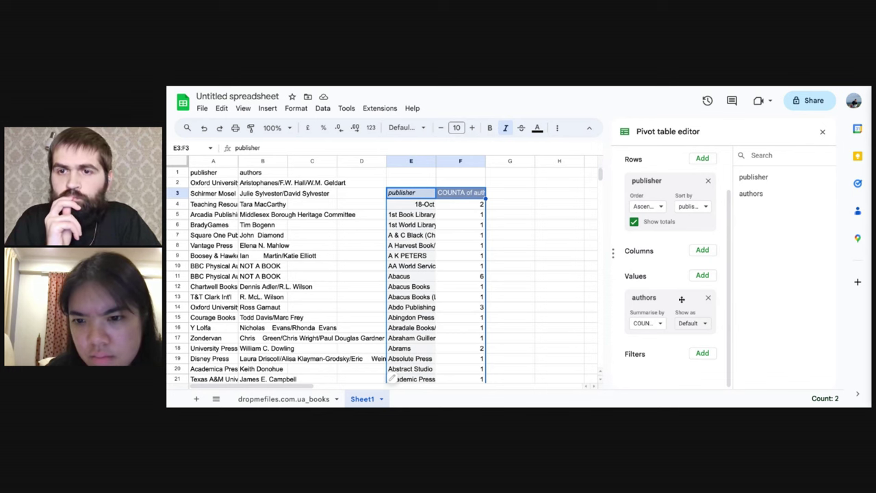
click(660, 324)
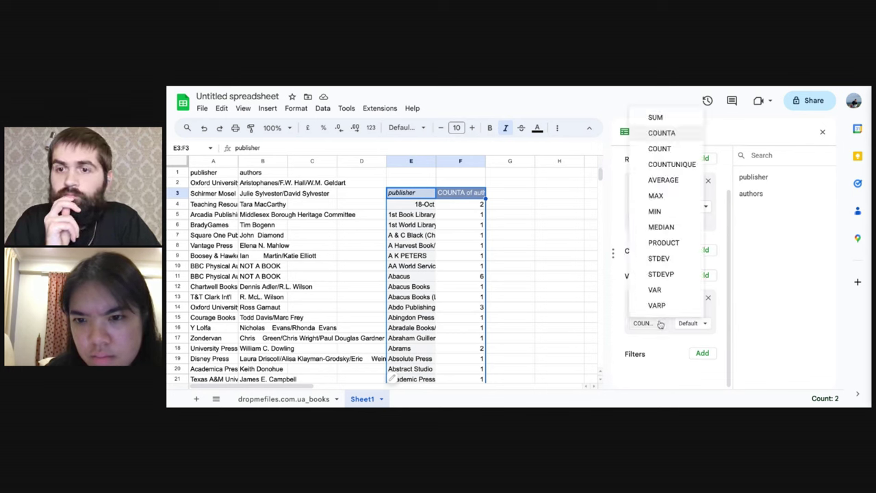
click(659, 149)
Step: Sort the publisher rows in ascending order
click(655, 208)
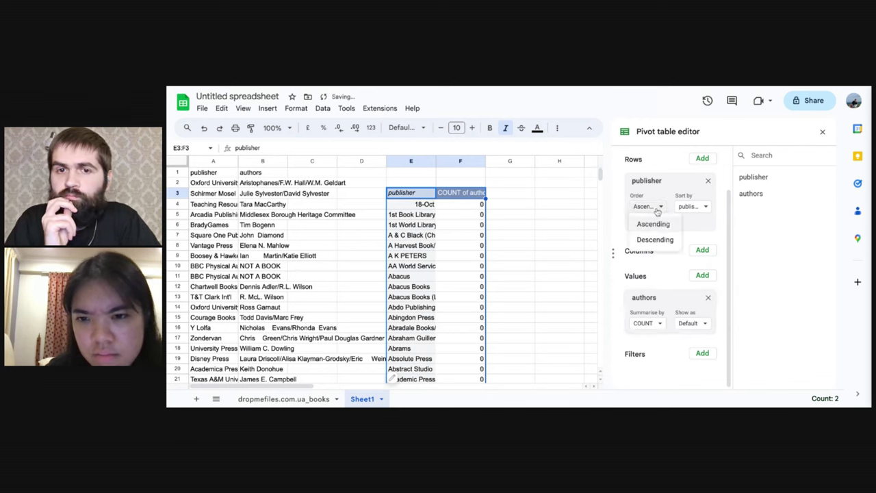
click(650, 238)
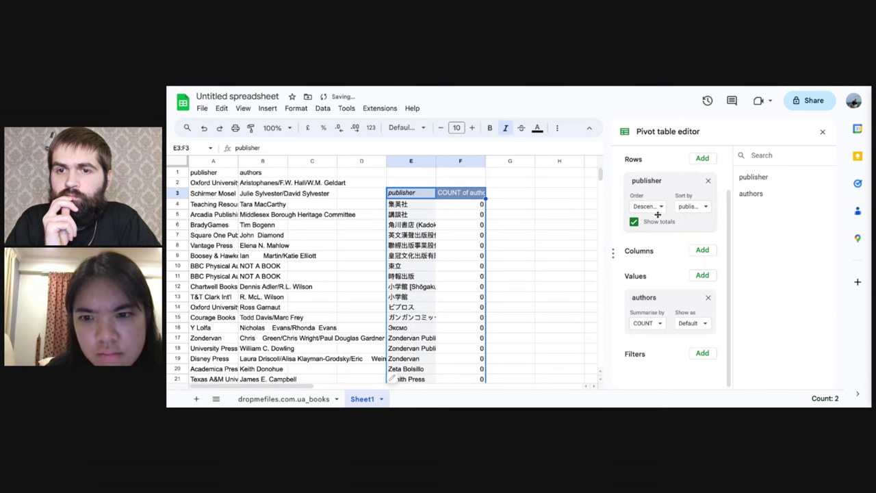
click(656, 208)
click(655, 226)
click(471, 194)
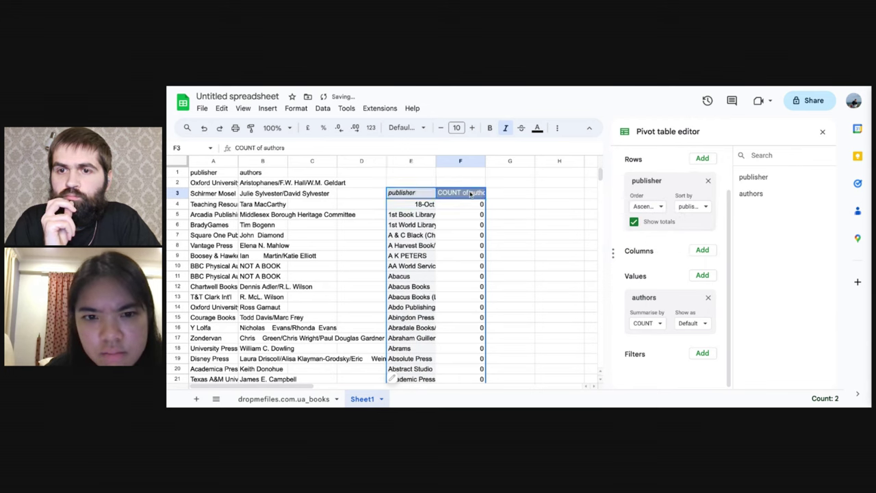
click(461, 245)
Step: Add authors as a filter field on the pivot table
scroll(462, 279, down, 8)
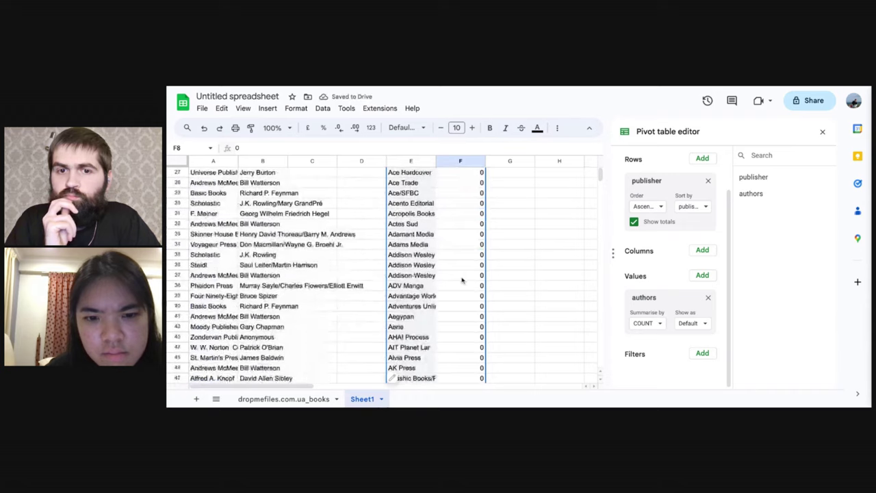
scroll(462, 288, down, 10)
scroll(461, 305, up, 15)
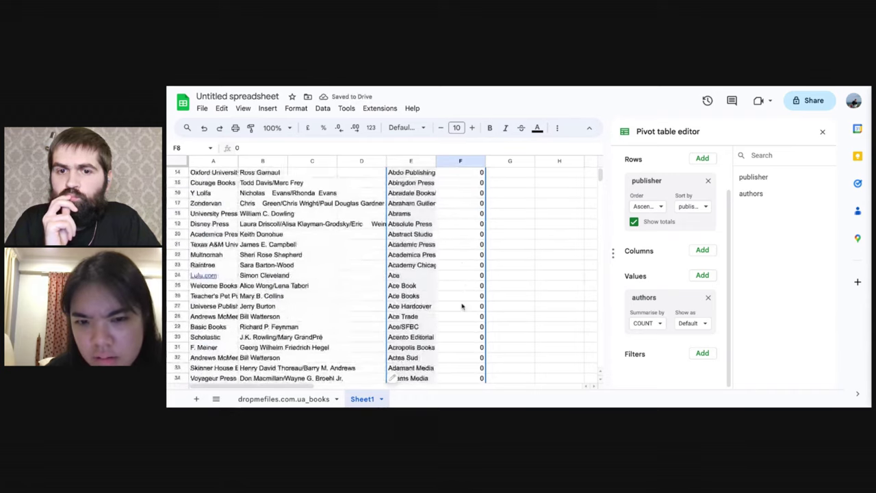
scroll(462, 306, up, 5)
click(701, 353)
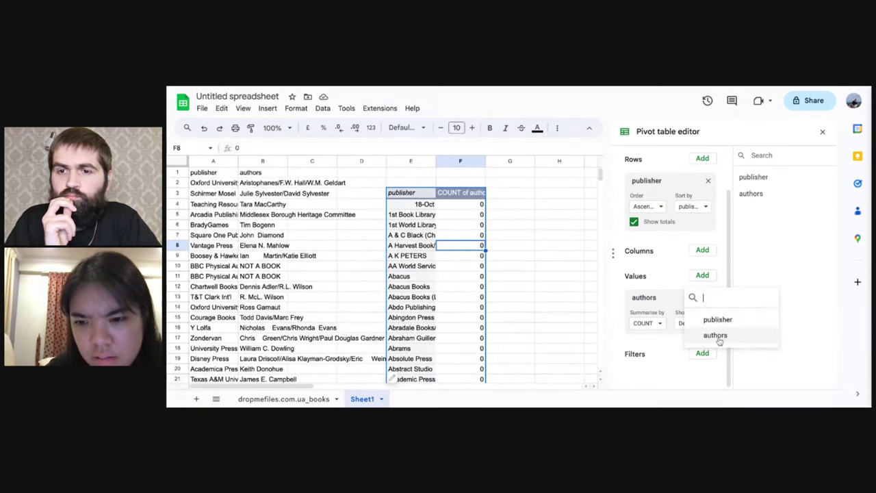
click(715, 337)
Step: Try a 'text ends with' condition on the authors filter, then reset it to None
click(660, 361)
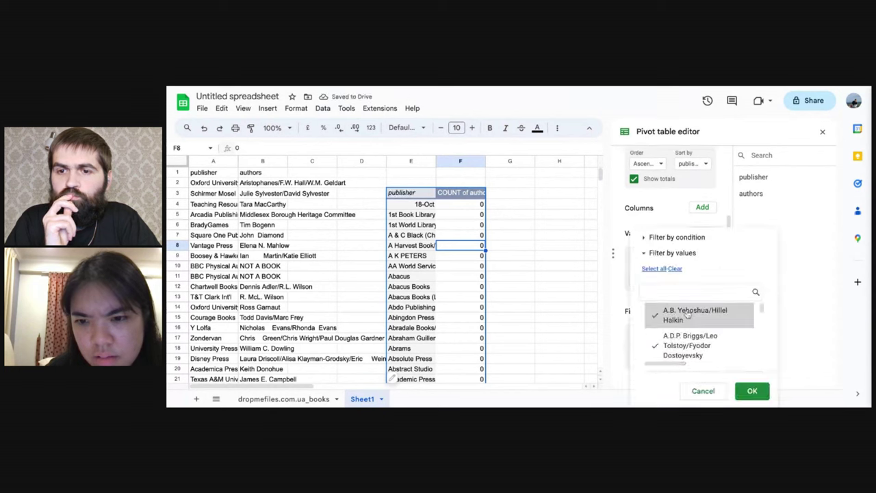
click(643, 237)
click(647, 237)
click(656, 238)
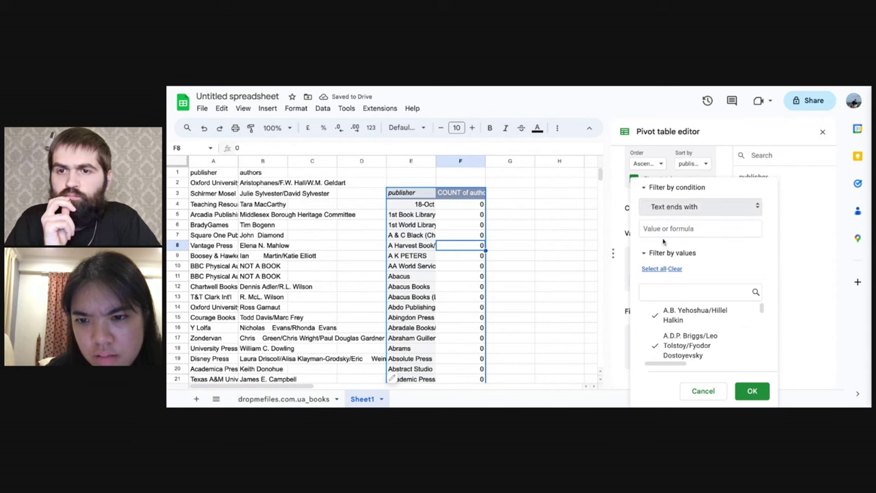
click(667, 207)
click(674, 103)
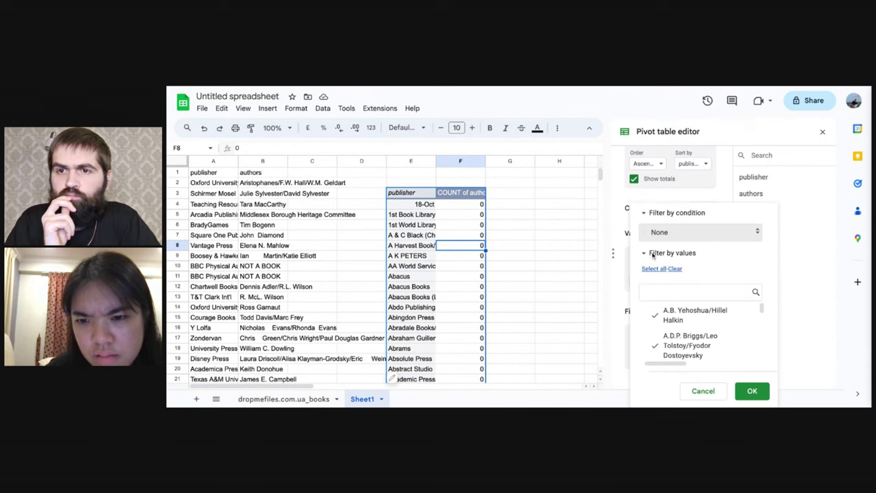
click(652, 254)
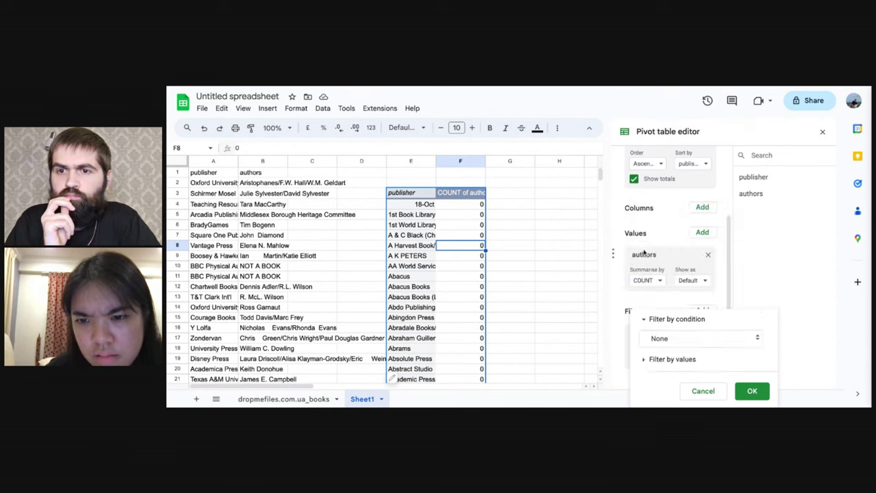
click(645, 359)
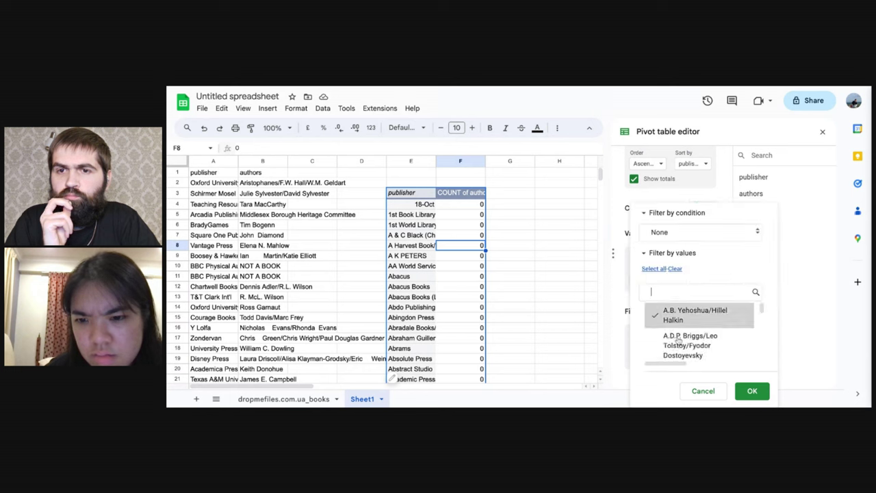
scroll(682, 336, down, 5)
click(689, 388)
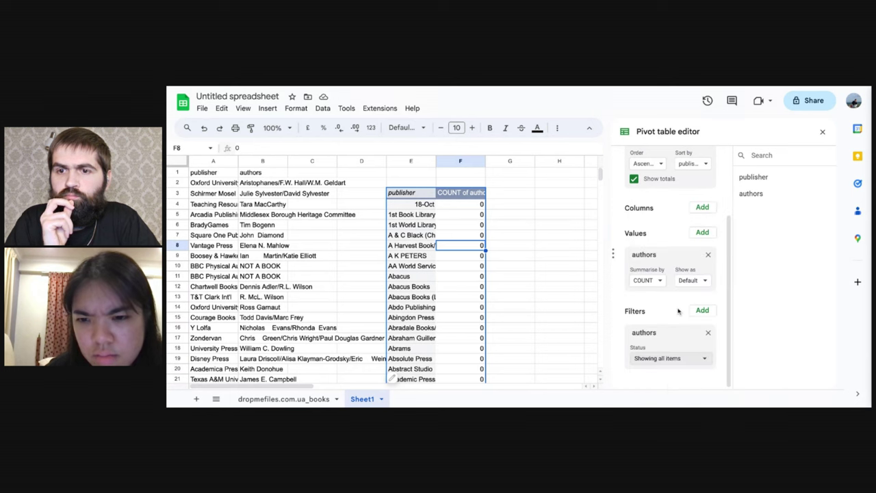
click(460, 193)
right_click(456, 192)
Step: Sort publishers by COUNT of authors in descending order
click(479, 183)
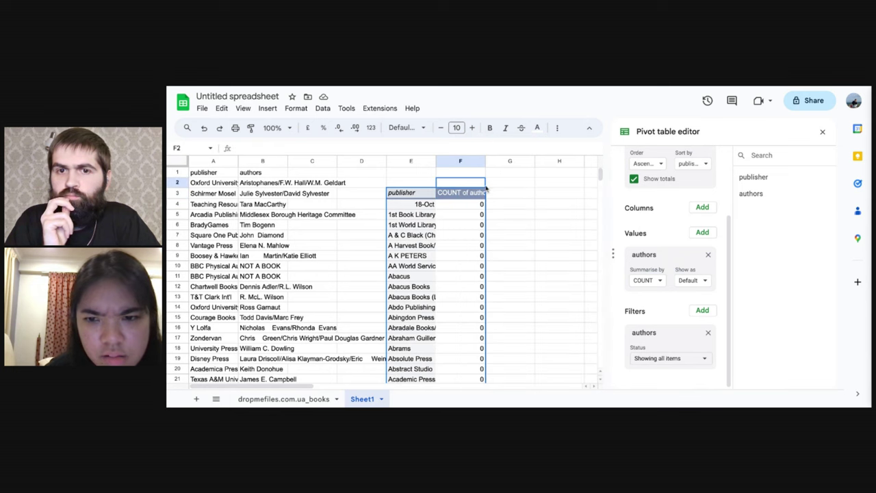
scroll(683, 282, up, 2)
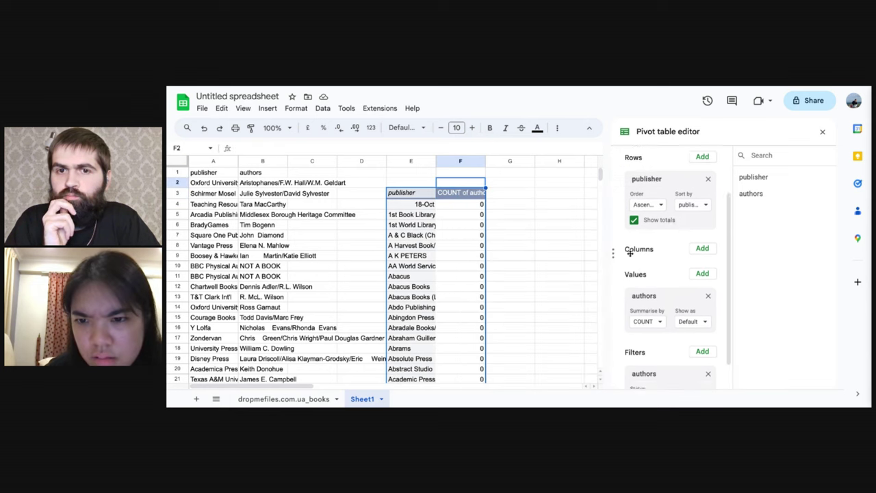
click(691, 215)
click(693, 247)
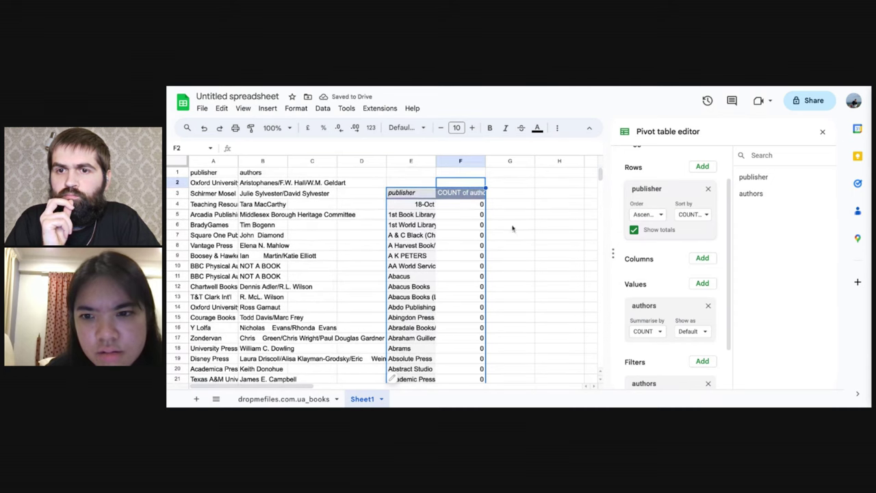
click(646, 214)
click(654, 247)
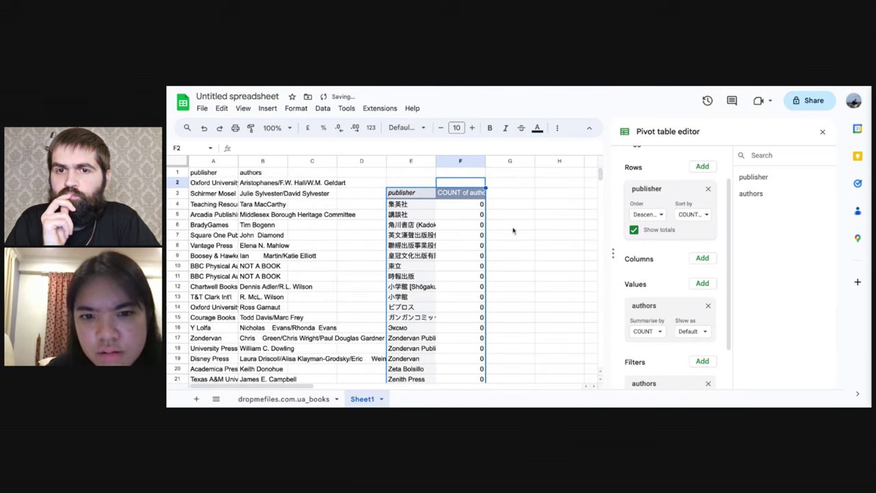
Step: Summarise authors with COUNTA and place publisher back in Rows
click(660, 332)
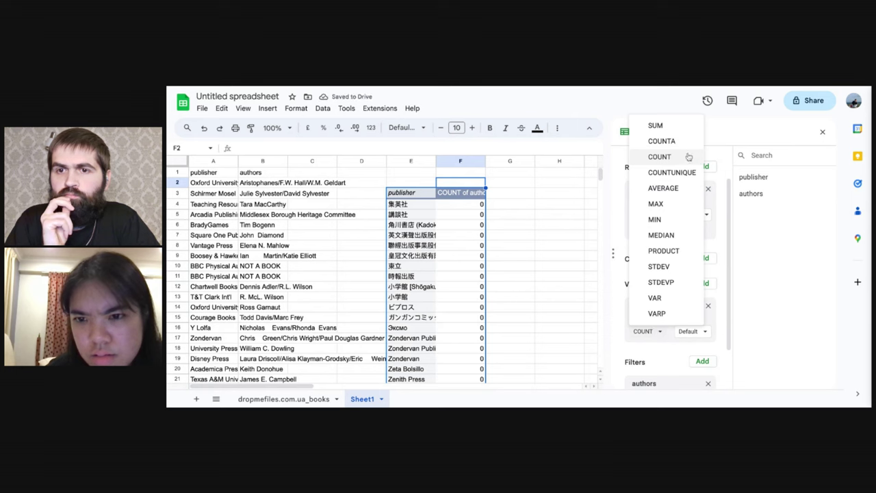
click(661, 141)
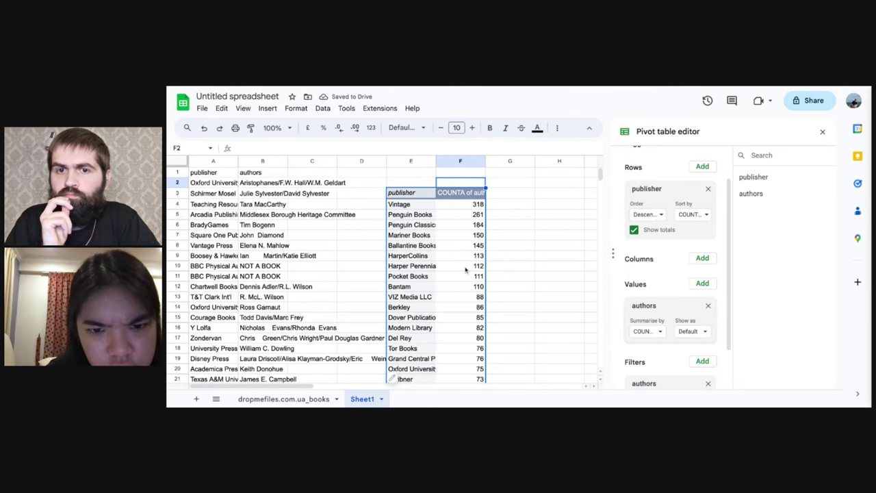
scroll(465, 270, down, 1)
scroll(465, 270, up, 1)
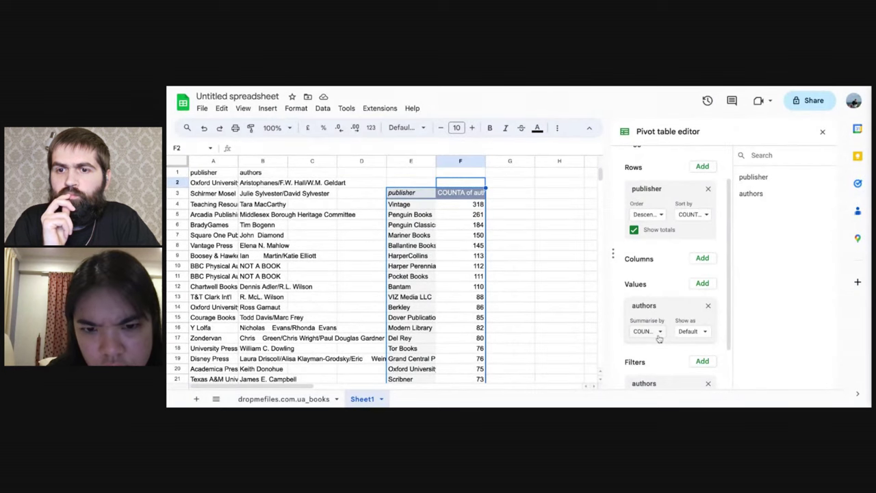
scroll(681, 267, up, 1)
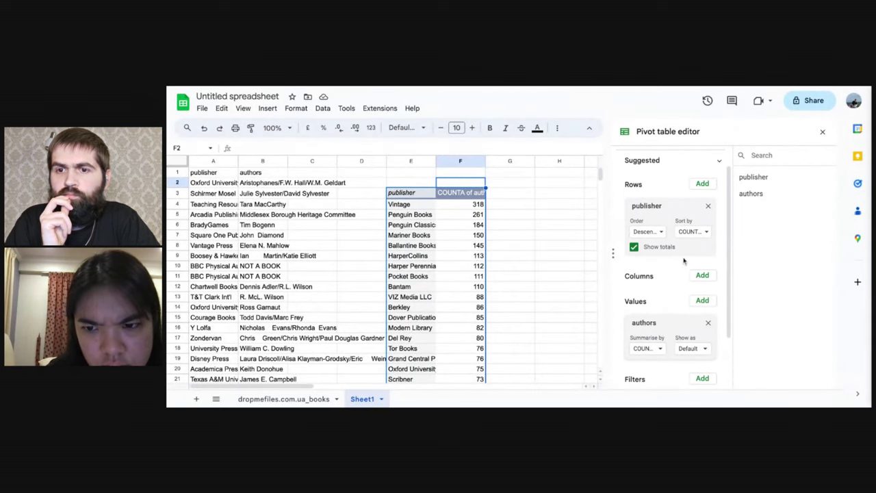
drag(659, 230, 667, 216)
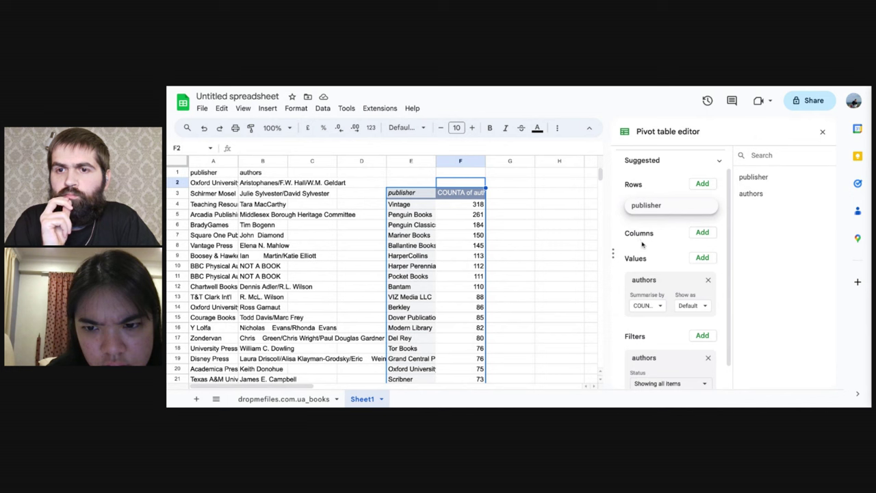
drag(642, 244, 661, 209)
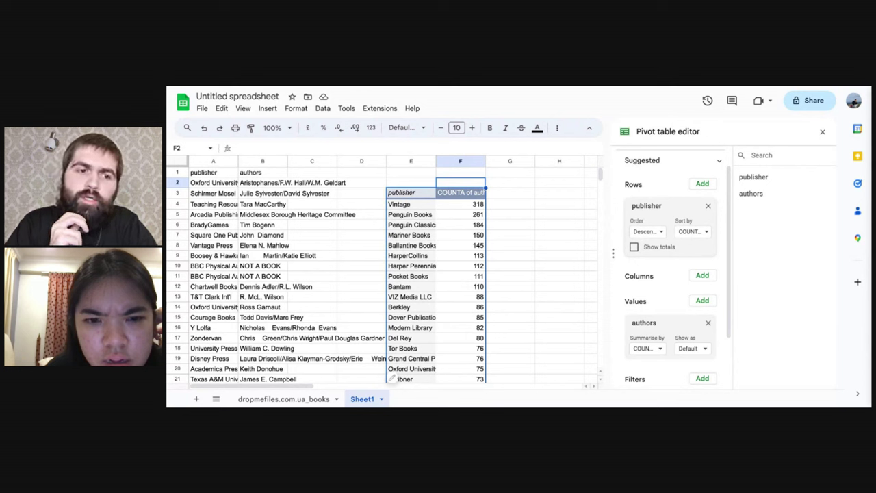
Step: Change the authors Summarise by to COUNTUNIQUE, then close the Pivot table editor
click(659, 347)
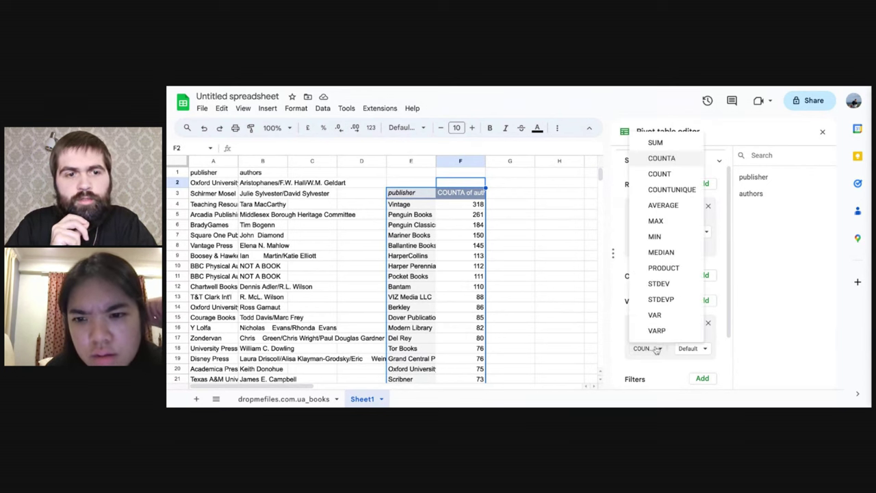
click(667, 191)
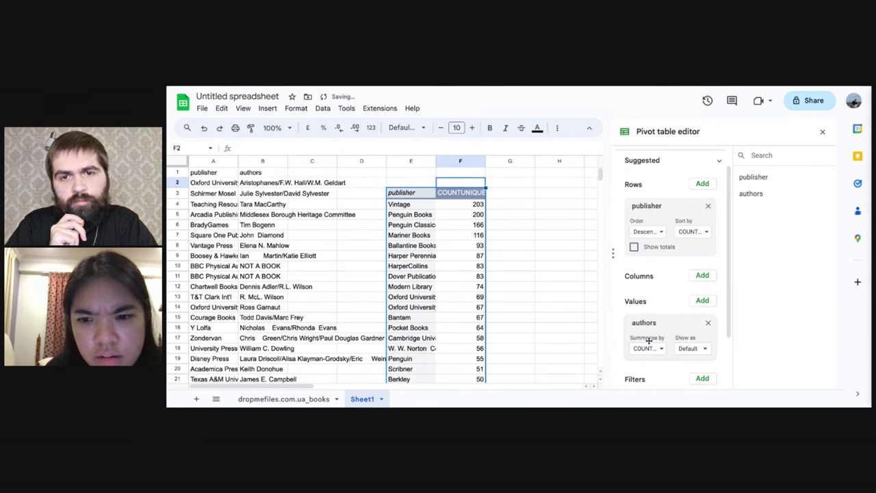
scroll(649, 340, down, 1)
click(658, 310)
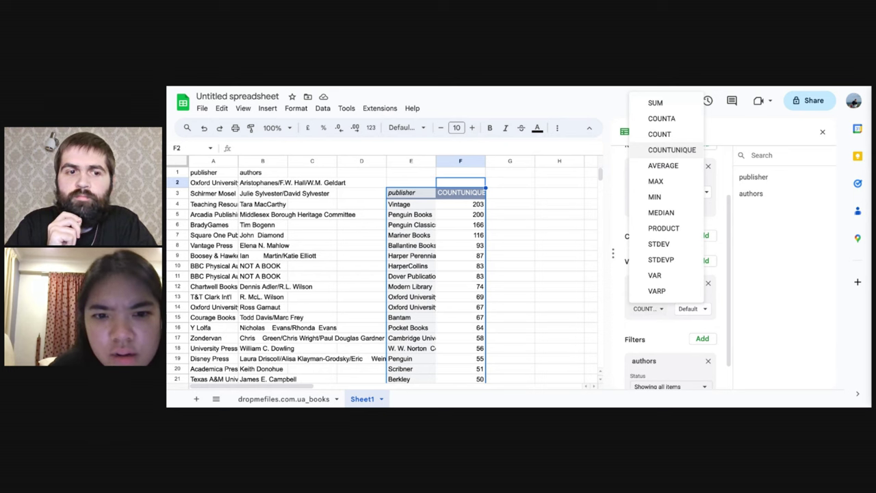
click(671, 150)
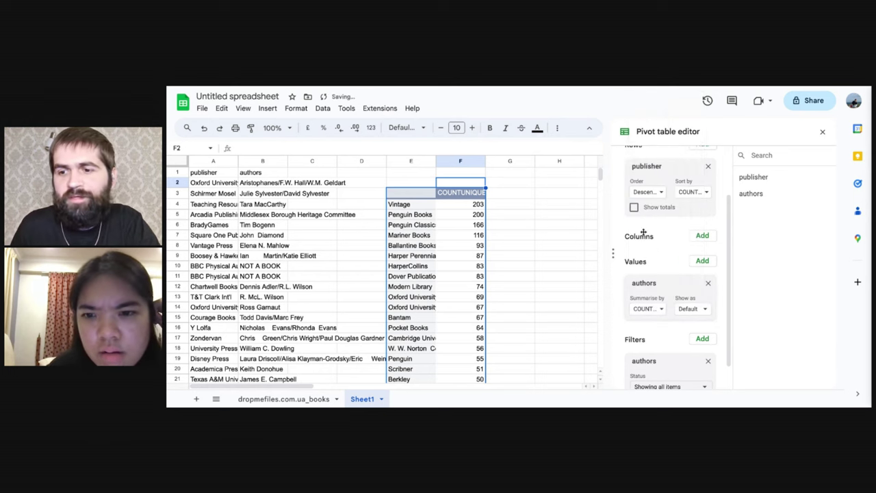
scroll(647, 287, down, 1)
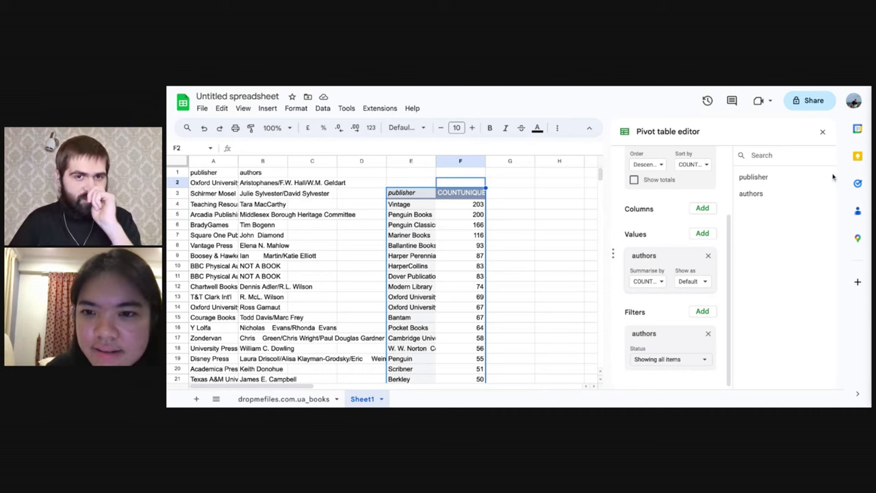
click(823, 132)
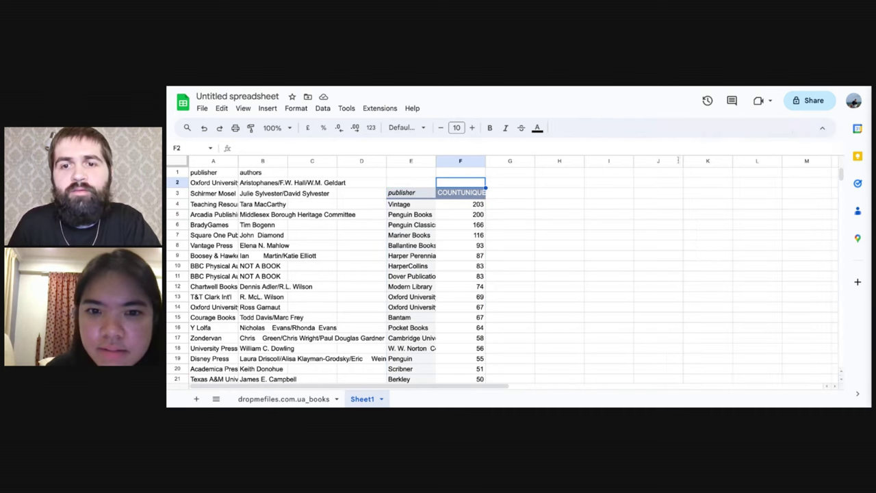
Step: Paste the num_pages column from dropmefiles.com.ua_books into Sheet1 column C, then select the pivot
click(572, 216)
click(255, 399)
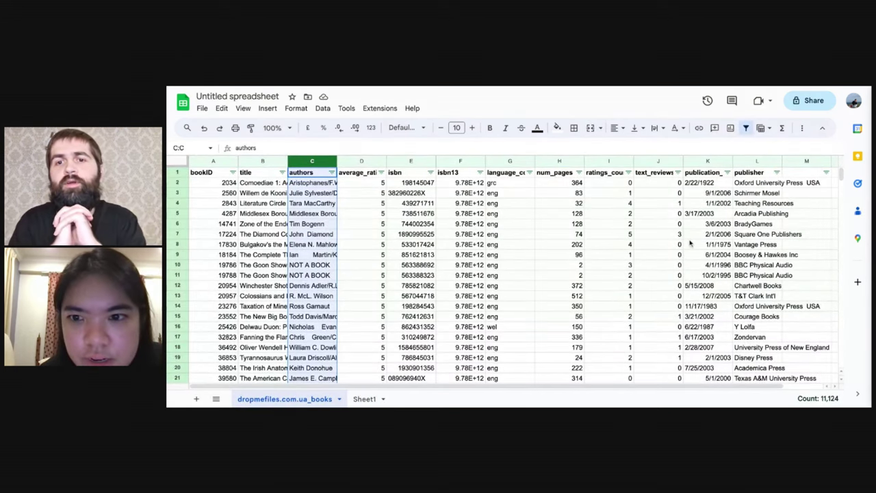
click(572, 160)
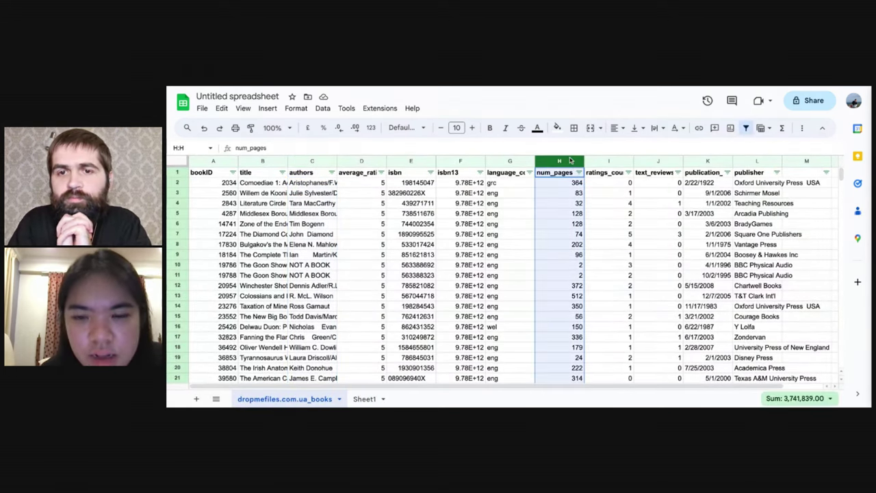
click(363, 399)
click(305, 161)
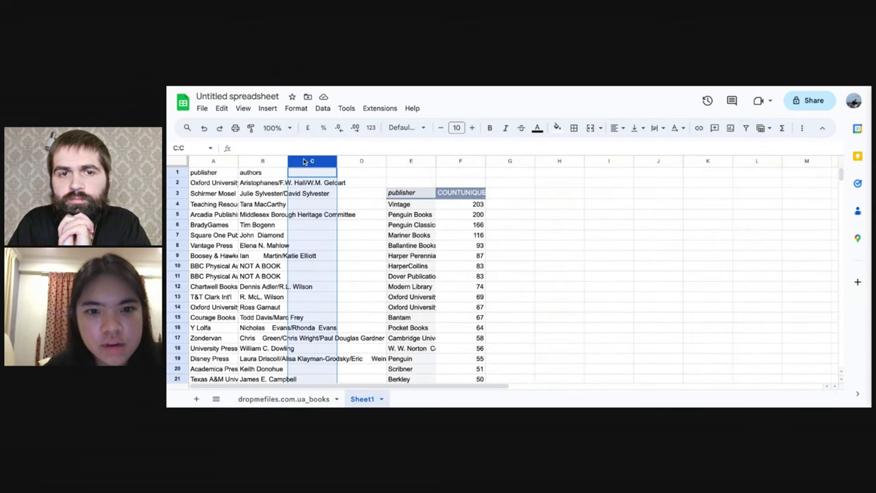
key(ctrl+v)
drag(420, 196, 472, 215)
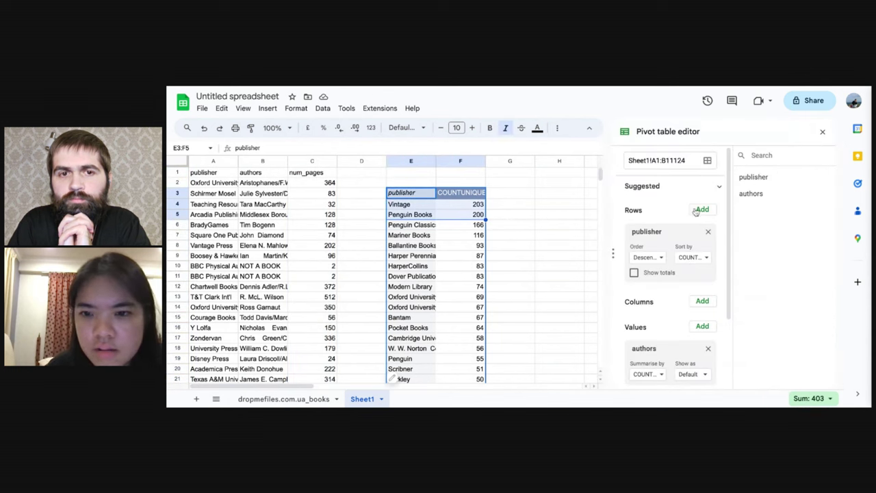
Step: Change the pivot source range to columns B:C down to row 11124
click(707, 160)
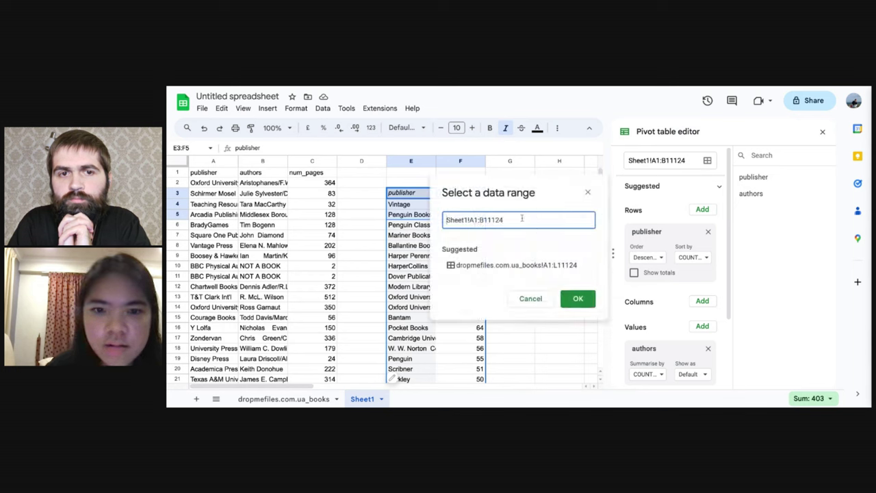
key(ctrl+a)
key(BackSpace)
drag(262, 173, 312, 193)
key(ctrl+shift+Down)
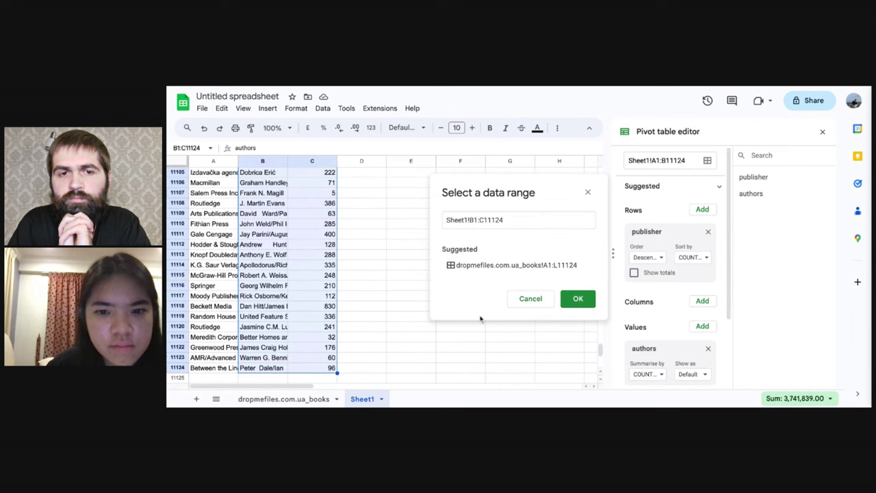
click(578, 298)
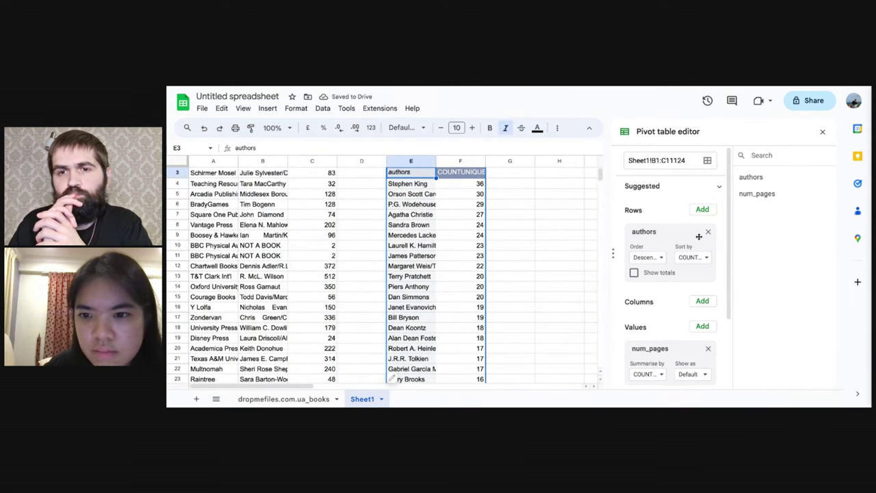
Step: Average num_pages per author and sort authors by AVERAGE of num_pages descending
click(646, 374)
click(658, 232)
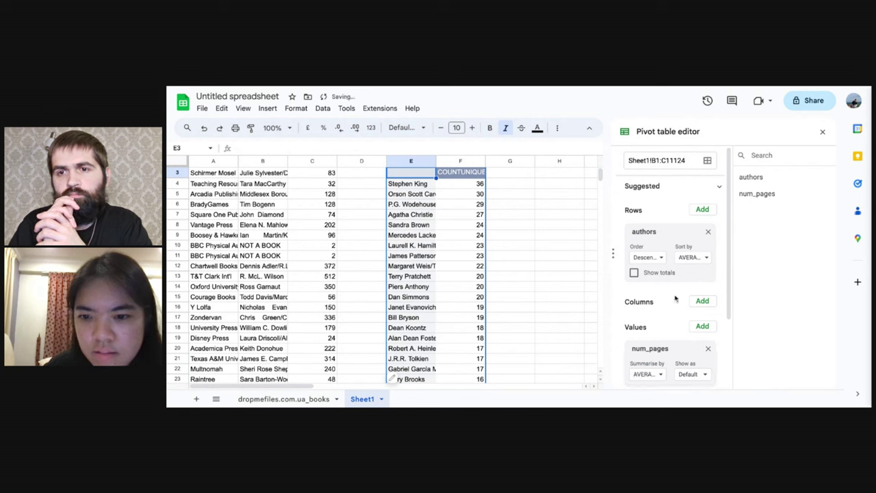
click(689, 380)
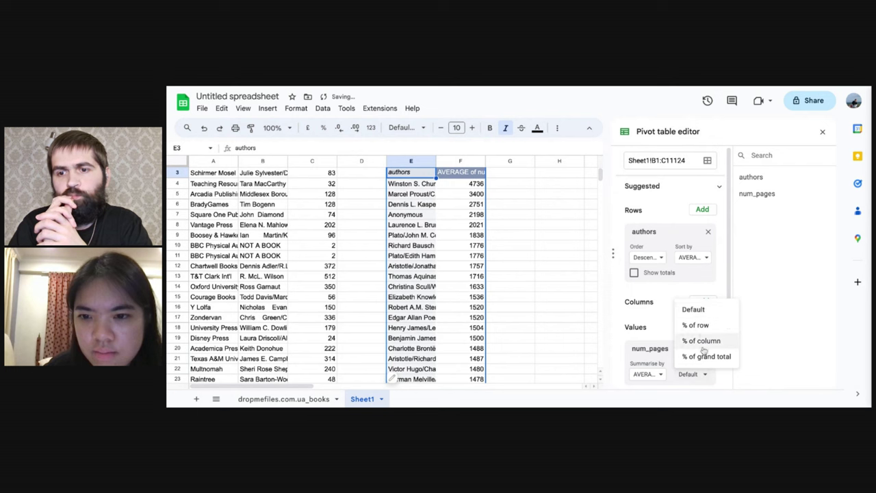
click(693, 308)
click(694, 258)
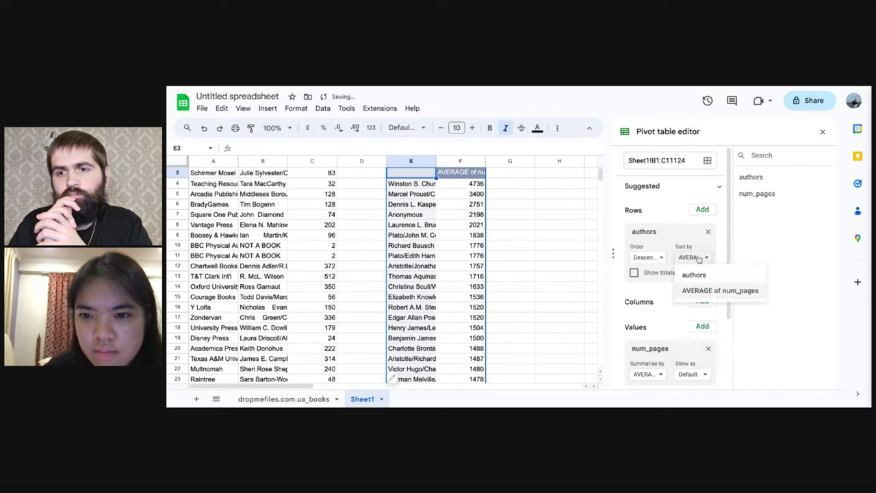
click(693, 291)
click(656, 259)
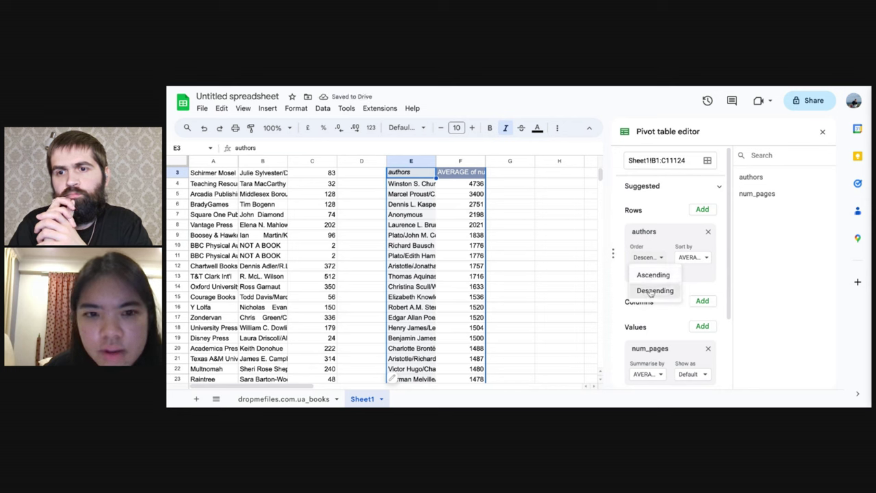
click(655, 290)
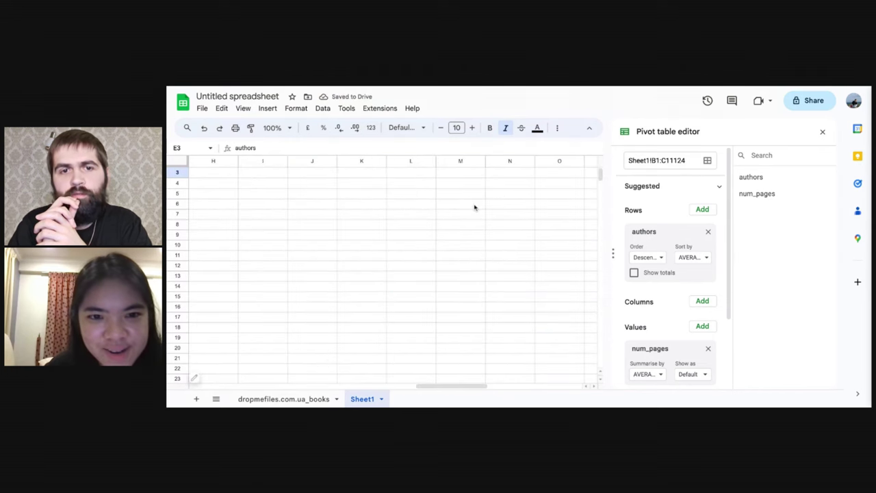
Step: Widen column E so author names show fully, then close the pivot editor
click(458, 208)
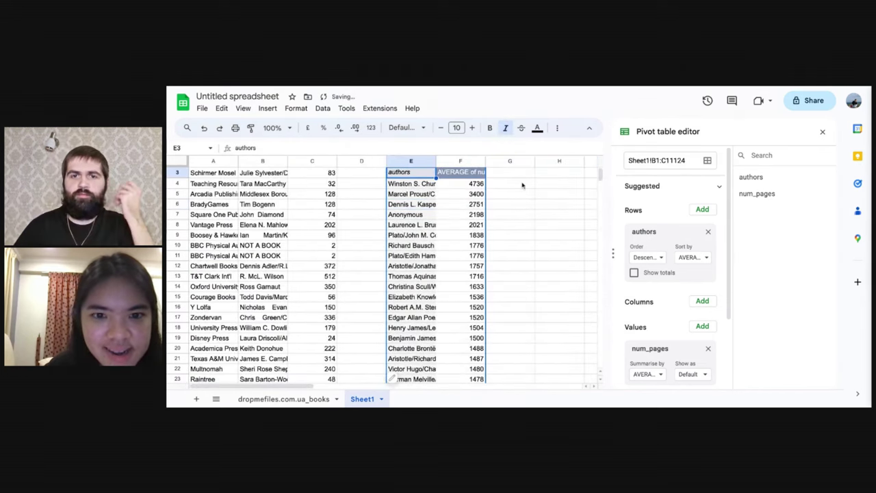
drag(435, 162, 498, 161)
click(586, 219)
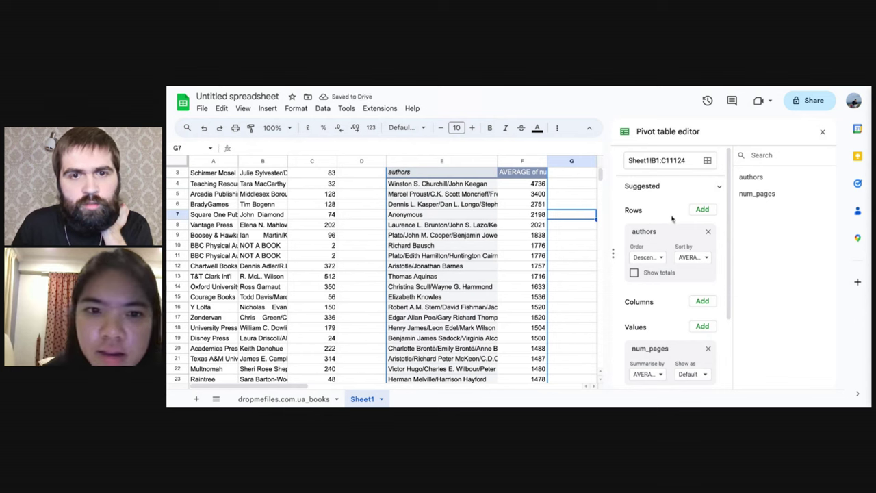
click(822, 131)
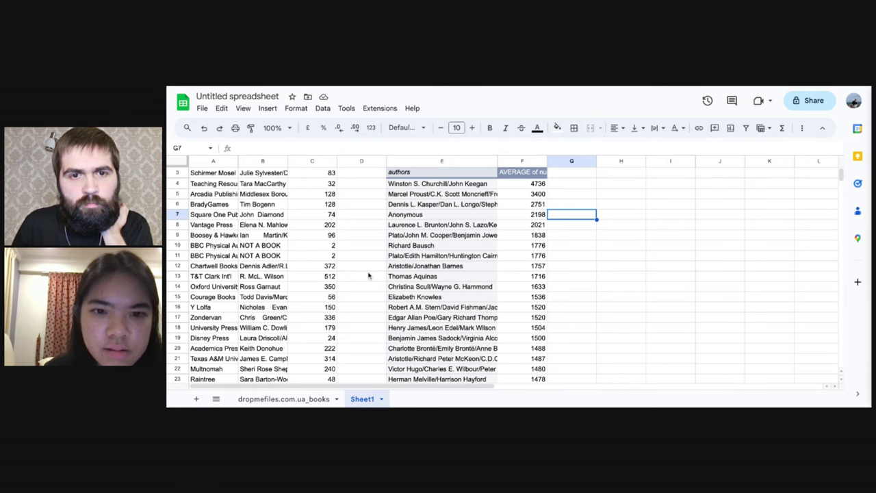
scroll(383, 273, up, 1)
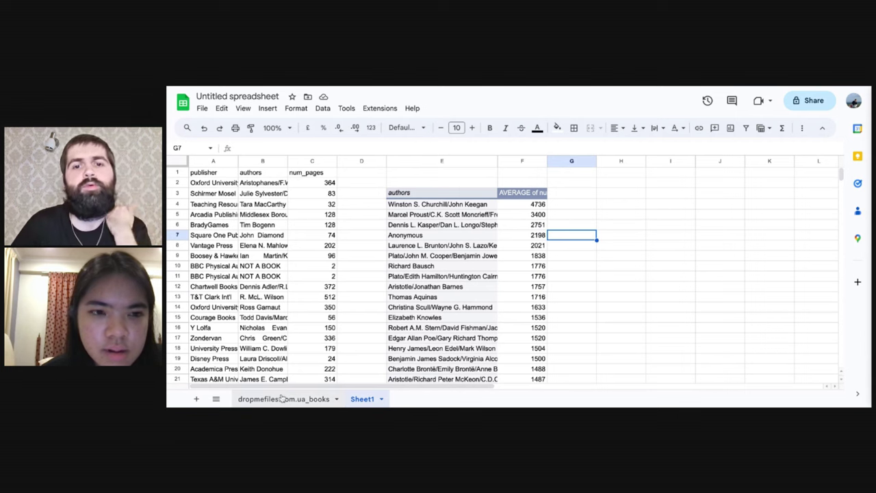
Step: Paste the ratings_count column from dropmefiles.com.ua_books into Sheet1 column D and reopen the pivot editor
click(283, 398)
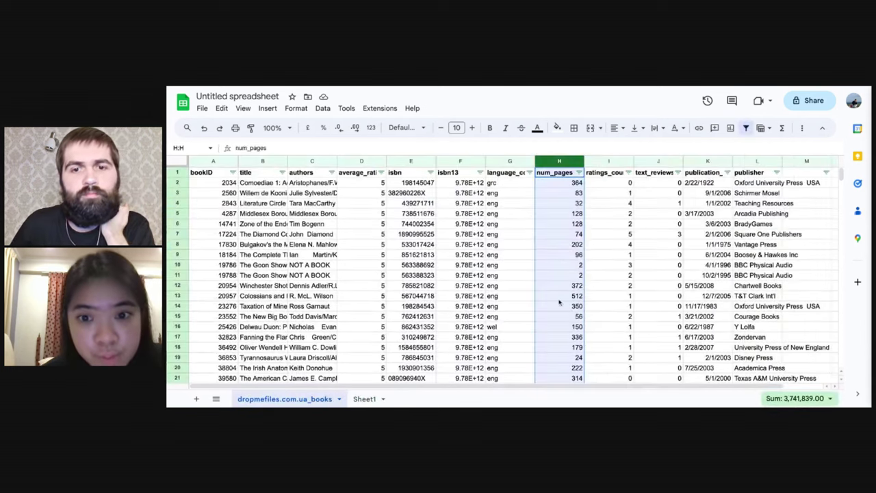
click(608, 244)
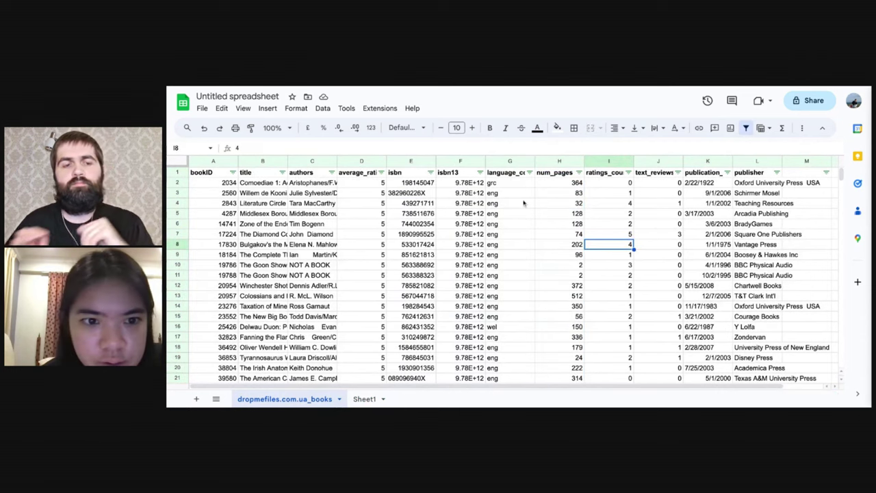
click(609, 162)
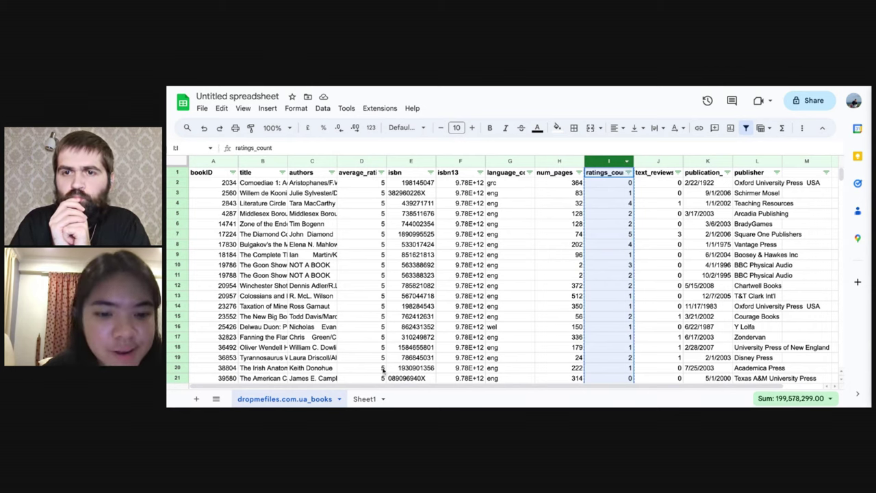
click(364, 398)
click(356, 161)
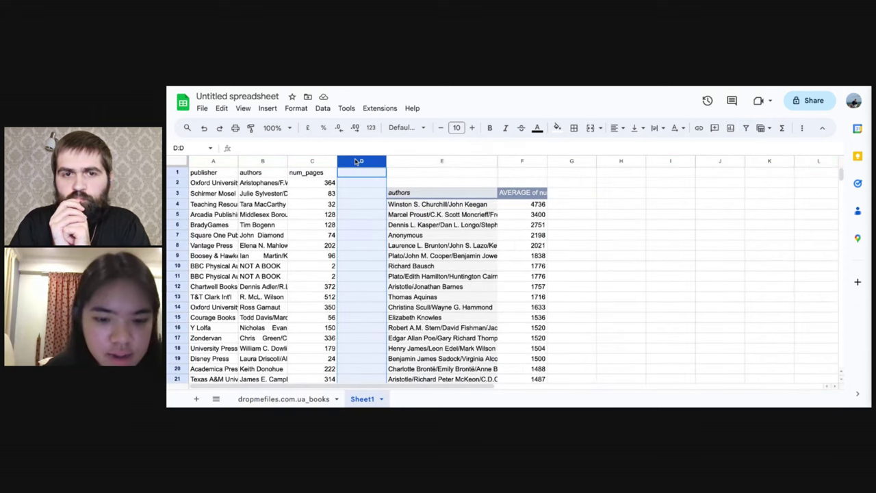
key(ctrl+v)
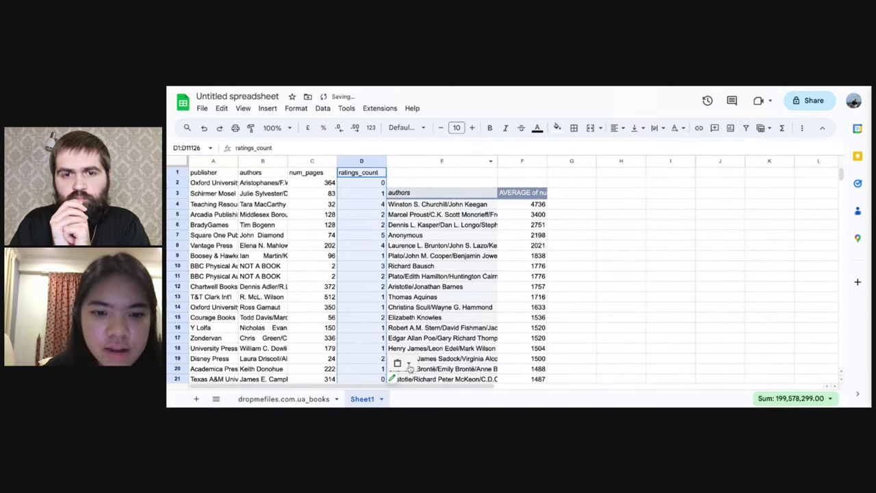
click(404, 375)
Step: Set the pivot source range to Sheet1!B1:D11124
click(657, 161)
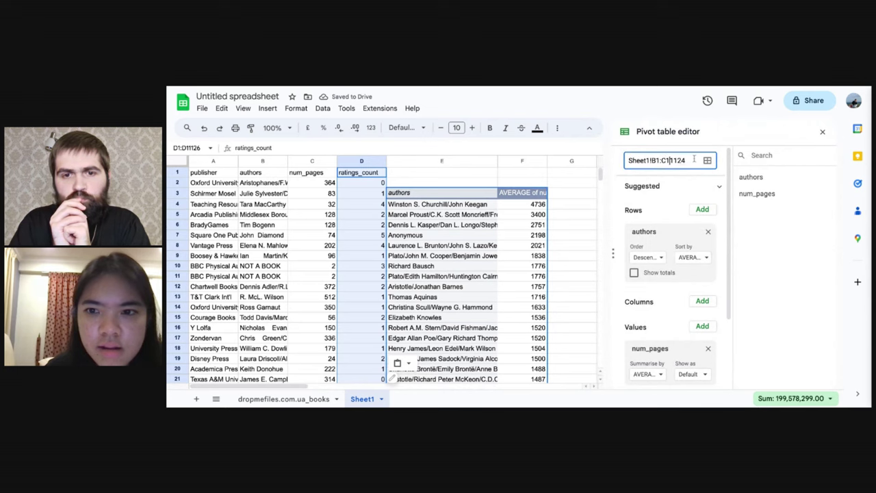
key(BackSpace)
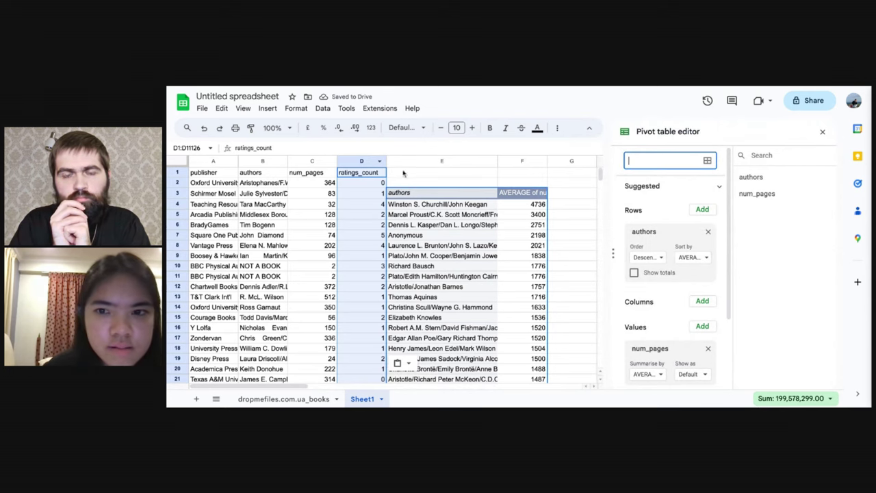
click(708, 162)
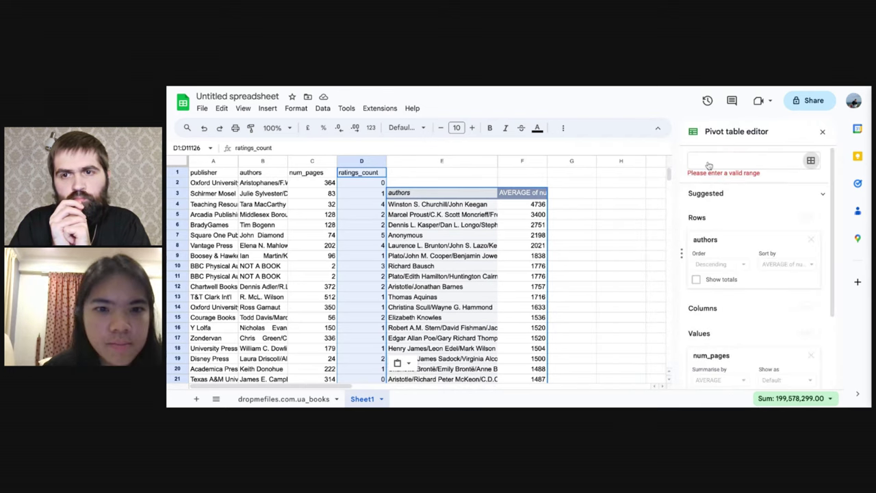
click(626, 268)
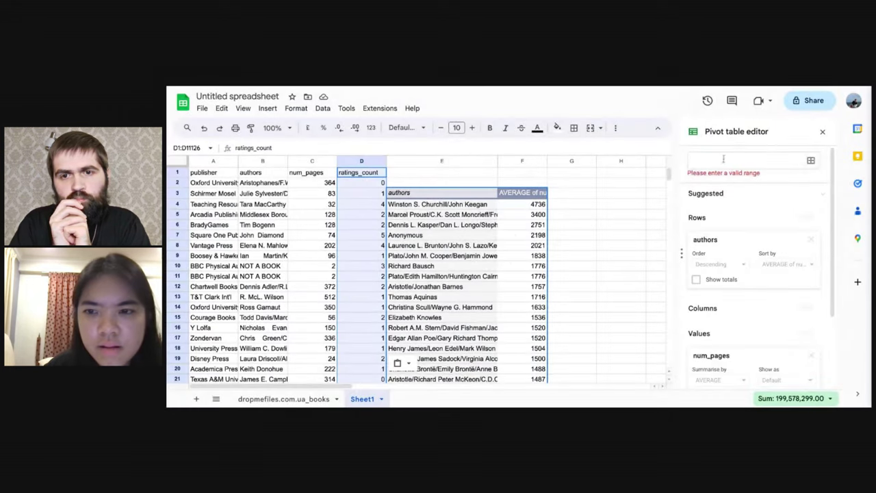
click(810, 161)
drag(369, 178, 256, 175)
key(ctrl+shift+Down)
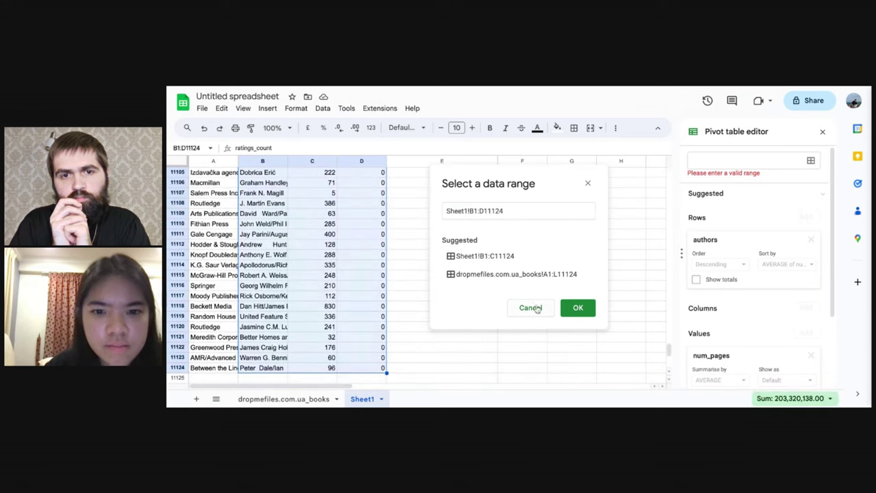
click(578, 308)
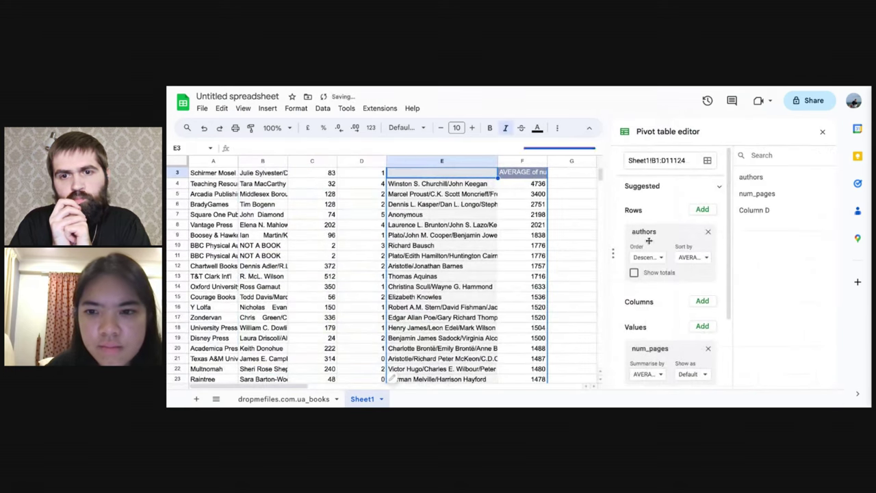
Step: Remove the num_pages value and authors filter, and add ratings_count to Values
click(708, 349)
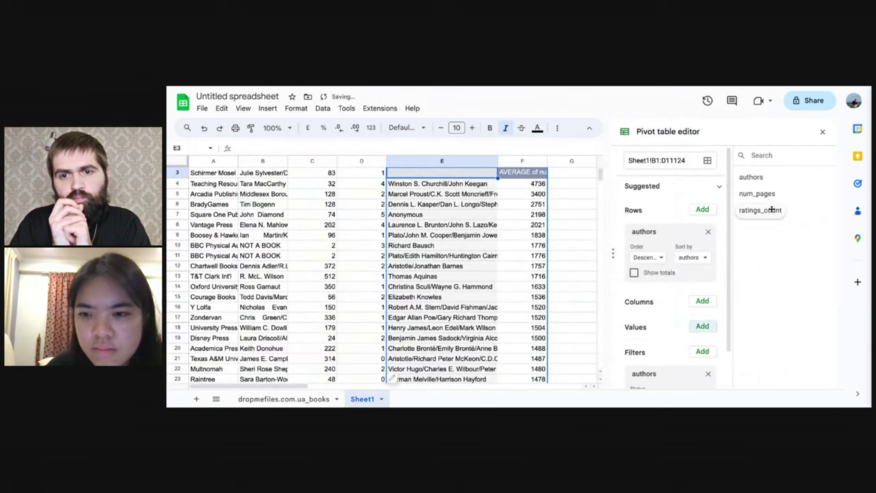
scroll(691, 293, down, 1)
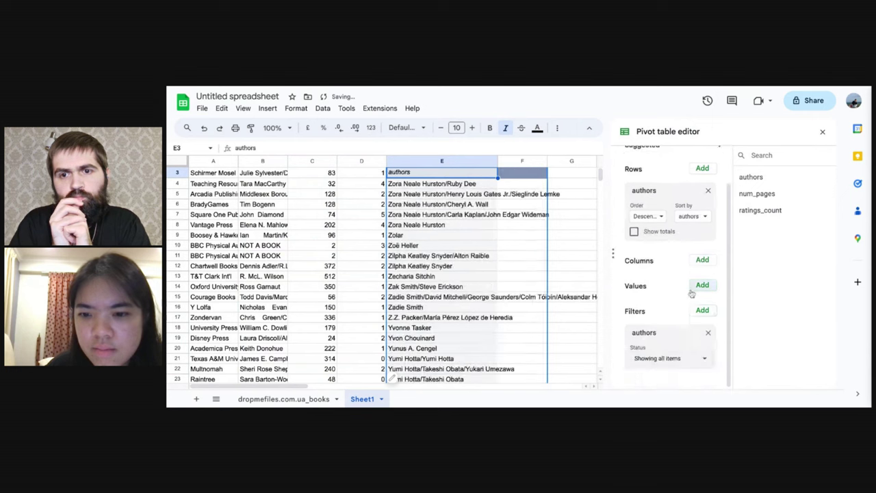
click(709, 332)
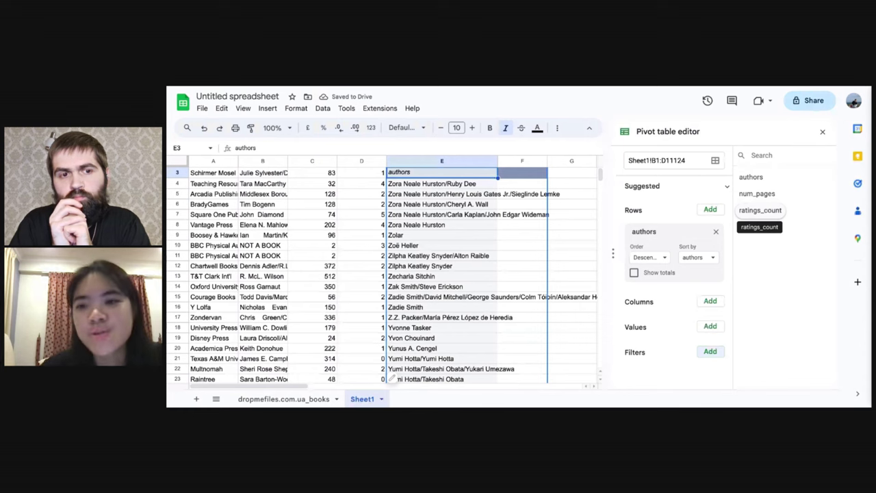
drag(760, 210, 650, 332)
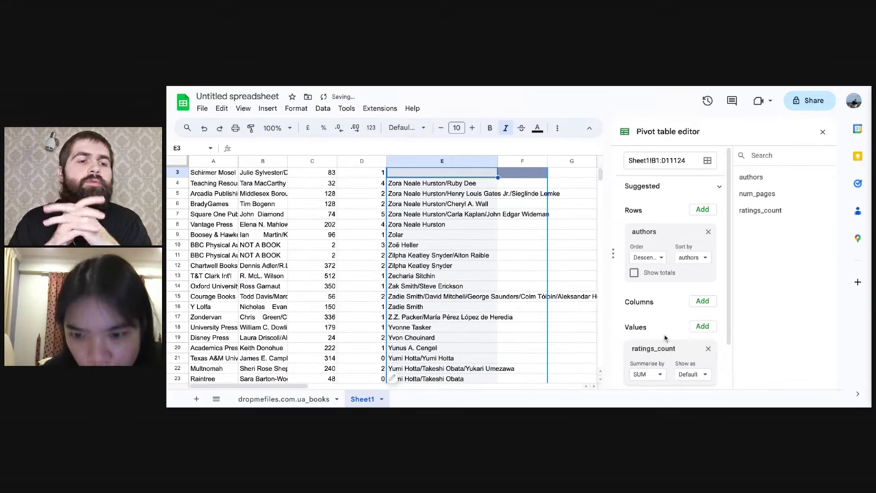
Step: Keep ratings_count summarised as SUM and sort authors by SUM of ratings_count
drag(766, 210, 687, 328)
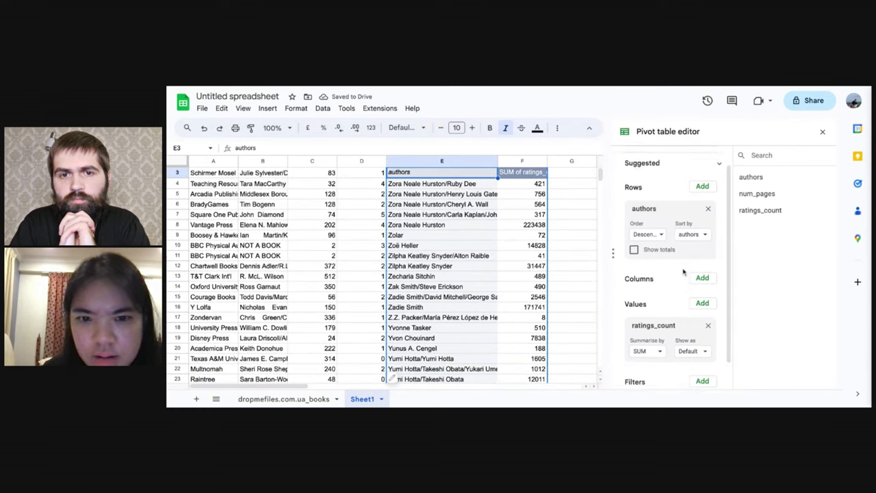
click(660, 326)
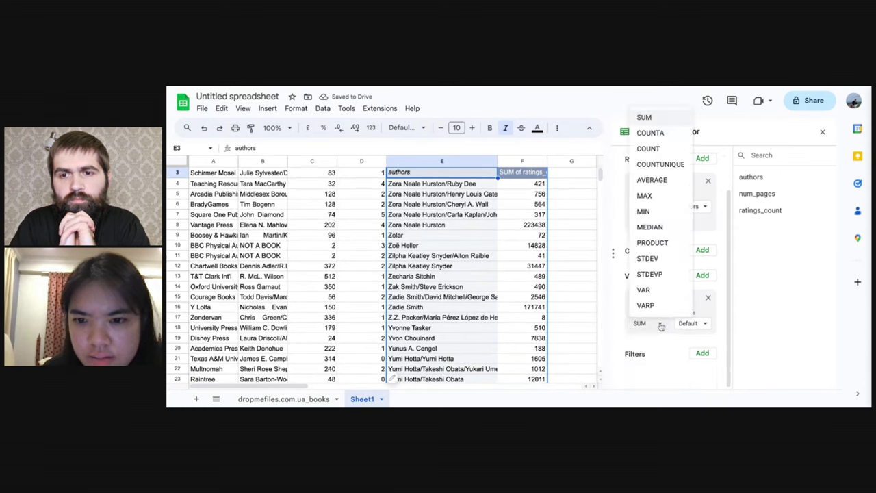
click(662, 325)
click(699, 207)
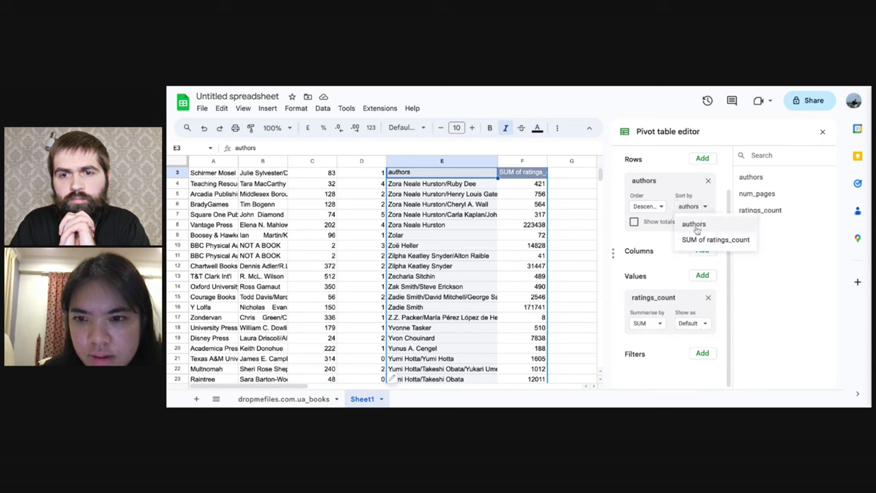
click(680, 236)
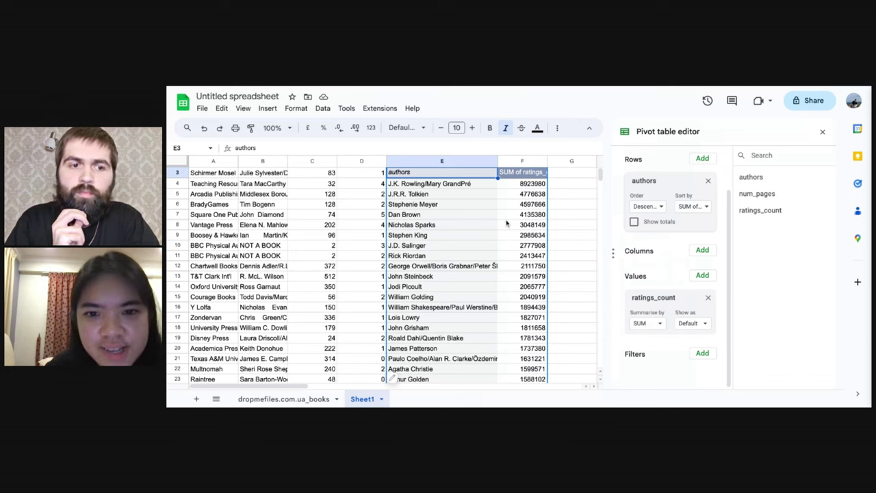
scroll(506, 222, up, 1)
click(525, 196)
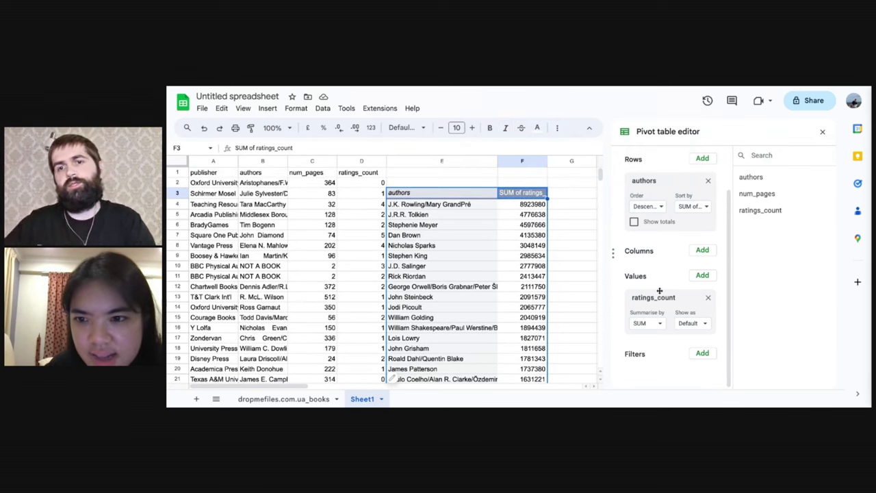
Step: Tick Show totals for the authors rows, removing trial ratings_count column and row groupings
drag(790, 212, 663, 341)
scroll(664, 342, down, 2)
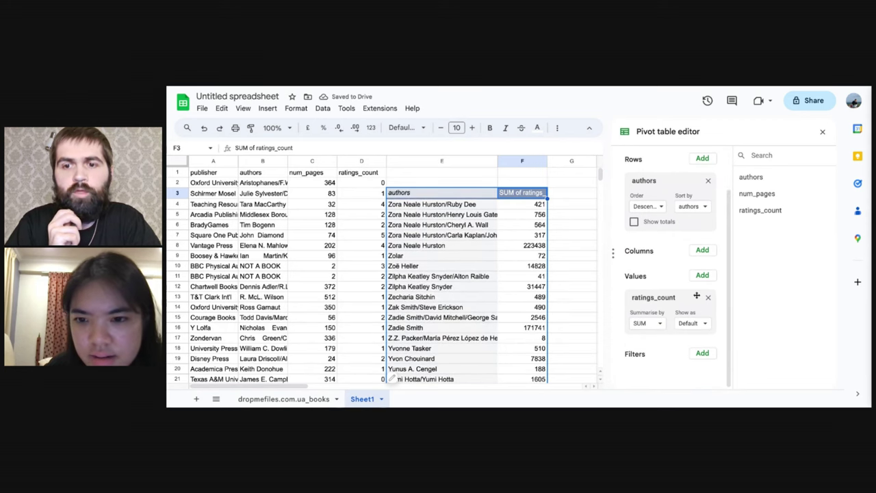
drag(760, 210, 654, 274)
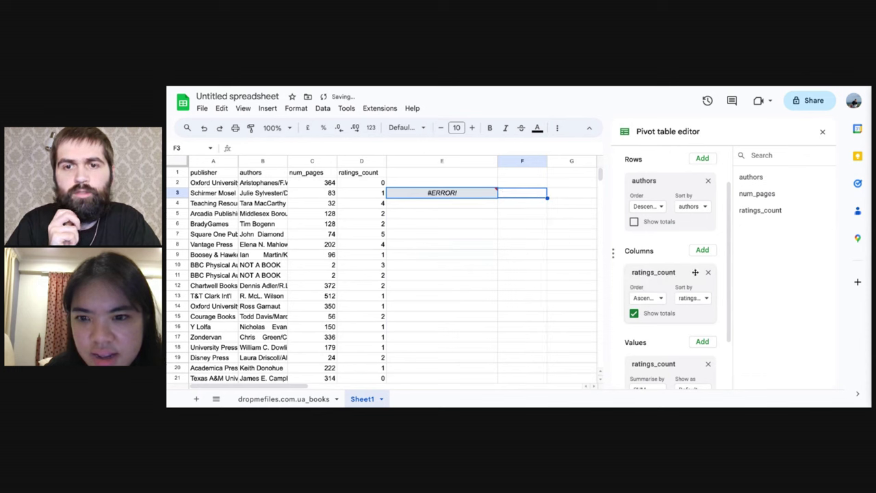
click(707, 273)
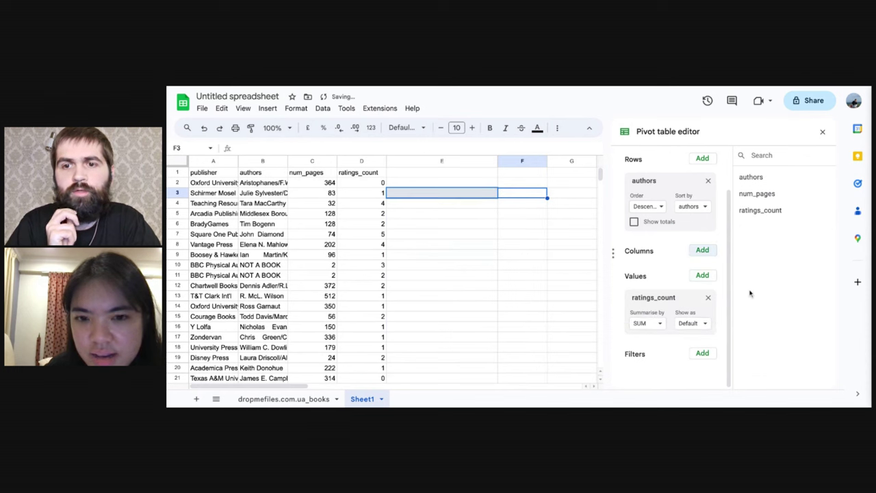
click(633, 222)
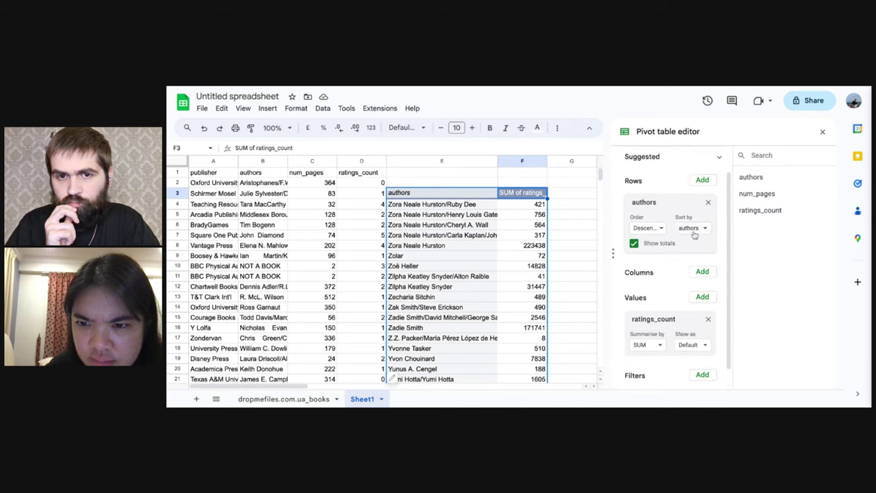
drag(759, 210, 766, 211)
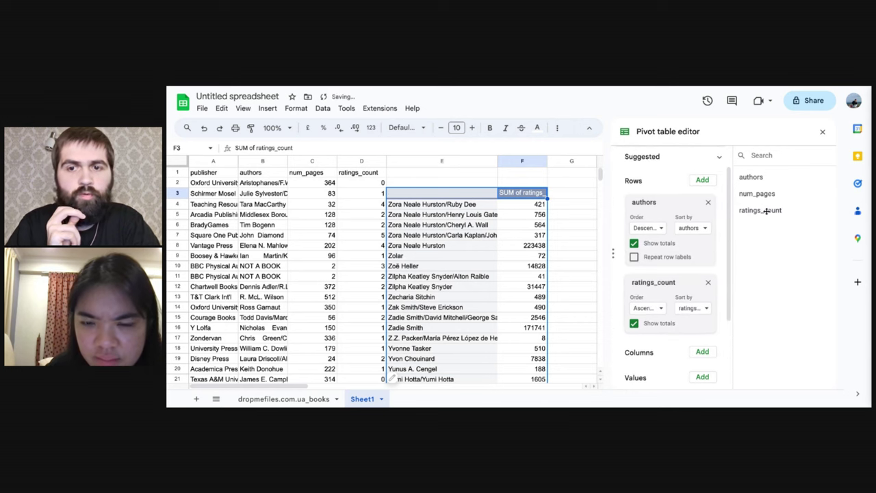
click(708, 282)
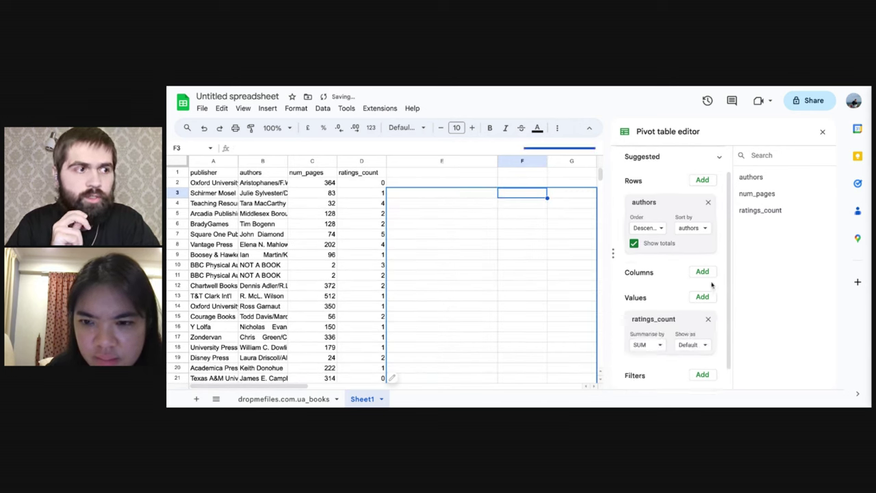
scroll(701, 291, down, 1)
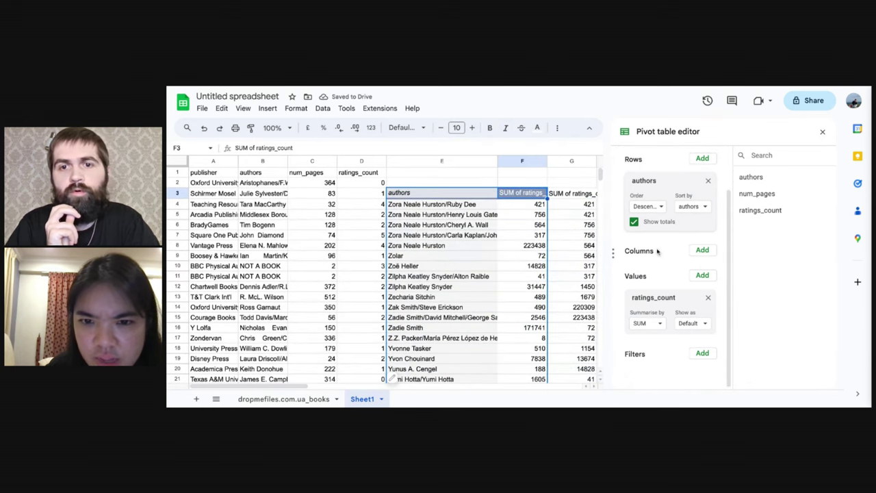
scroll(520, 254, right, 2)
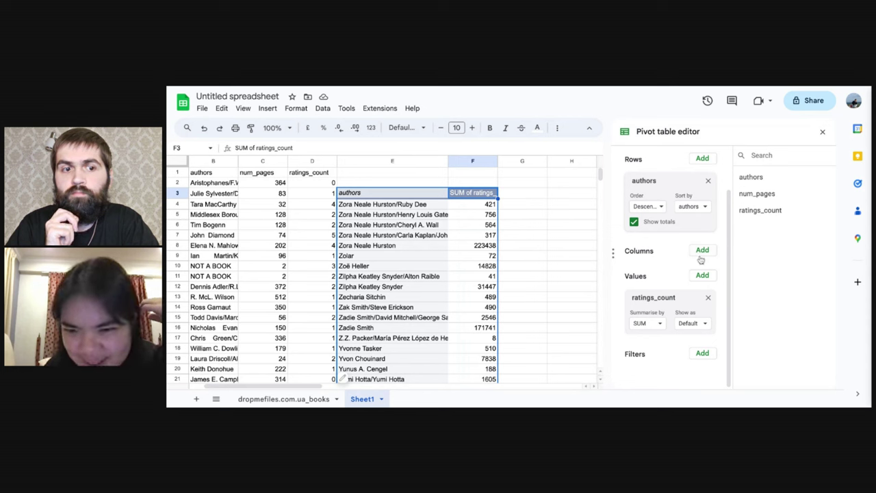
Step: Add ratings_count as a second pivot value, summarised by AVERAGE
click(702, 275)
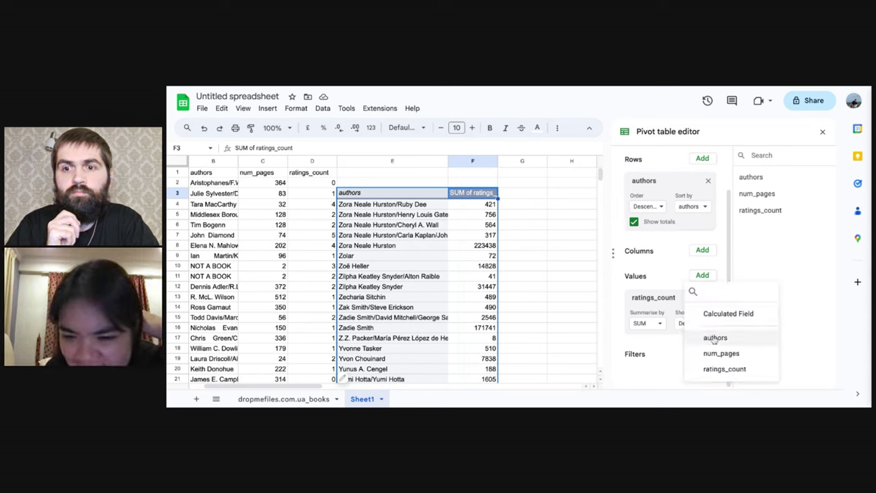
click(724, 369)
scroll(712, 342, down, 1)
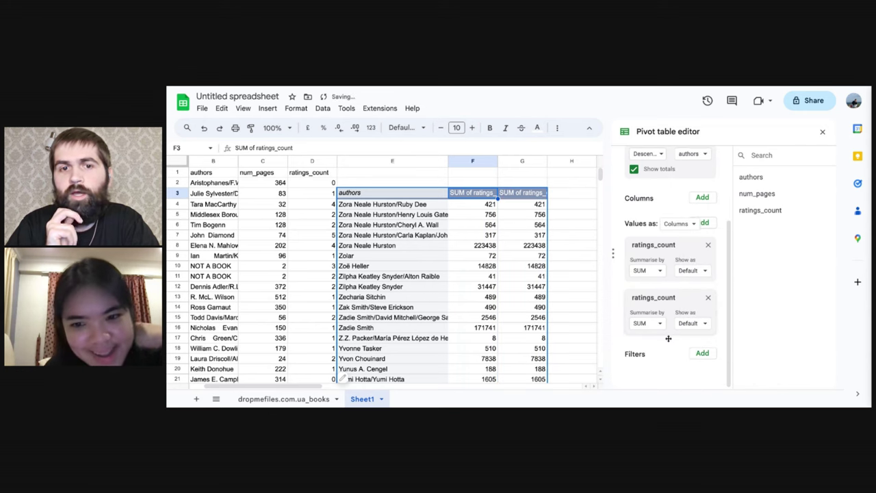
click(656, 327)
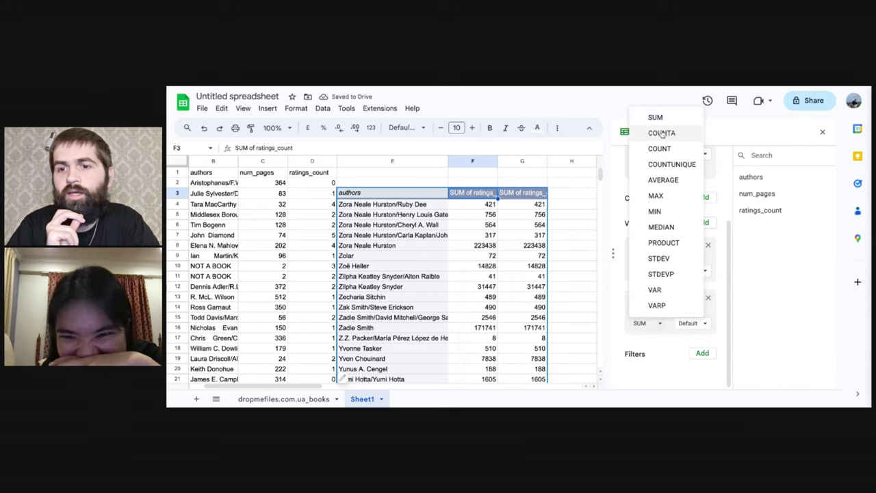
click(663, 180)
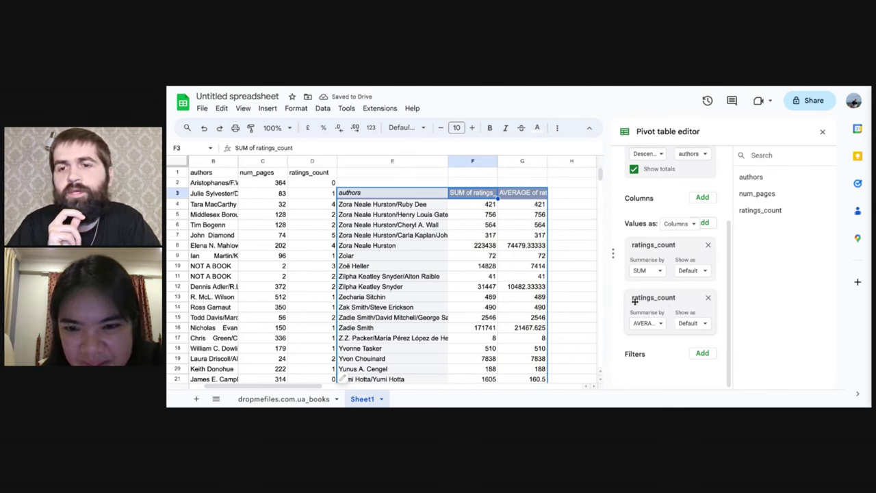
scroll(660, 239, up, 1)
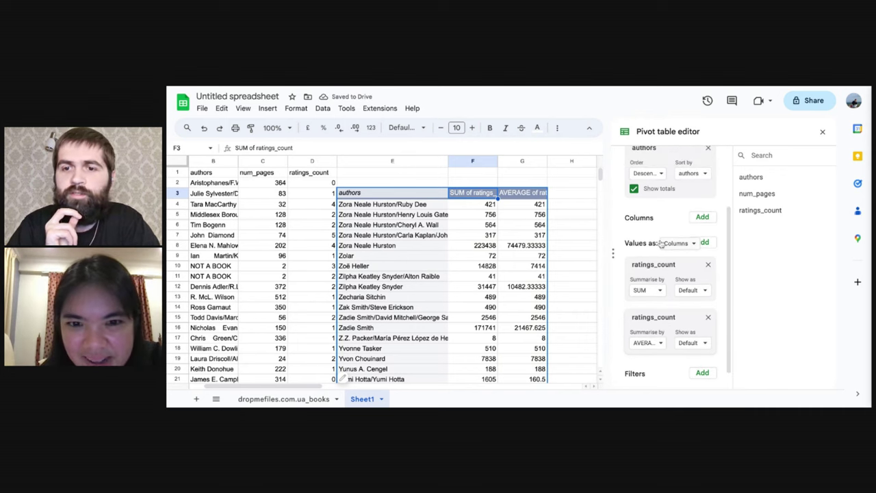
Step: Widen column G so the AVERAGE of ratings_count header shows in full
click(693, 188)
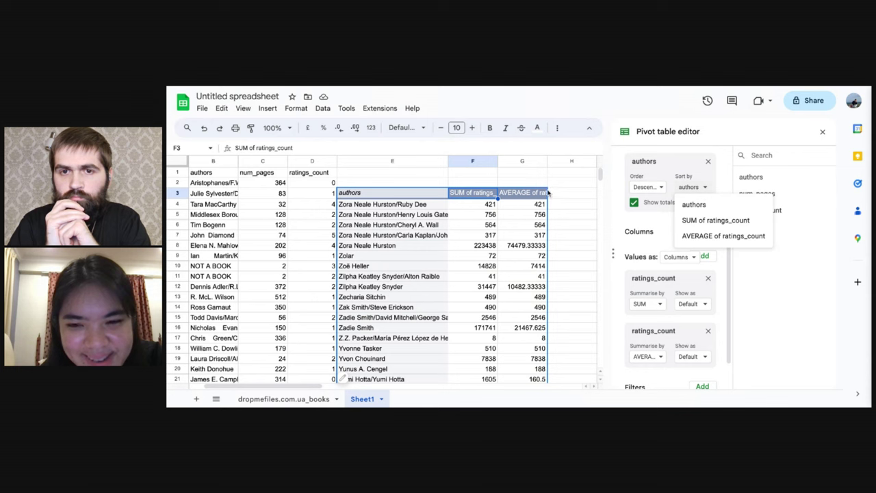
drag(547, 161, 581, 161)
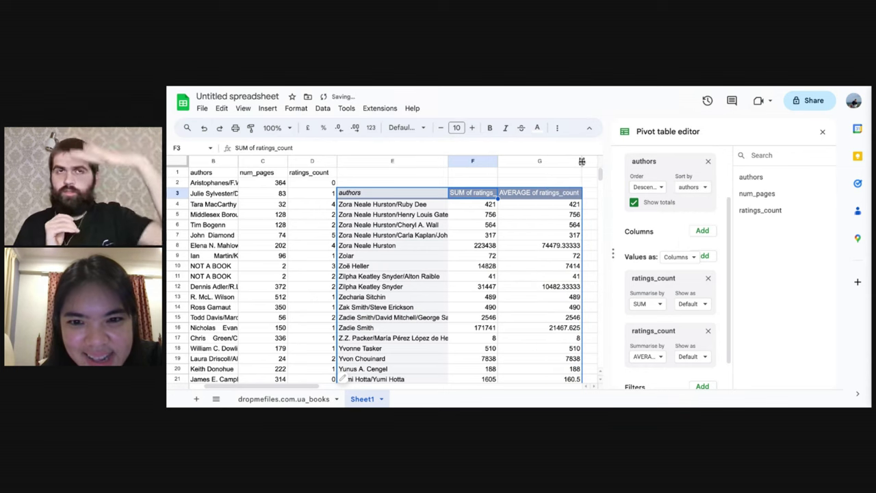
click(653, 188)
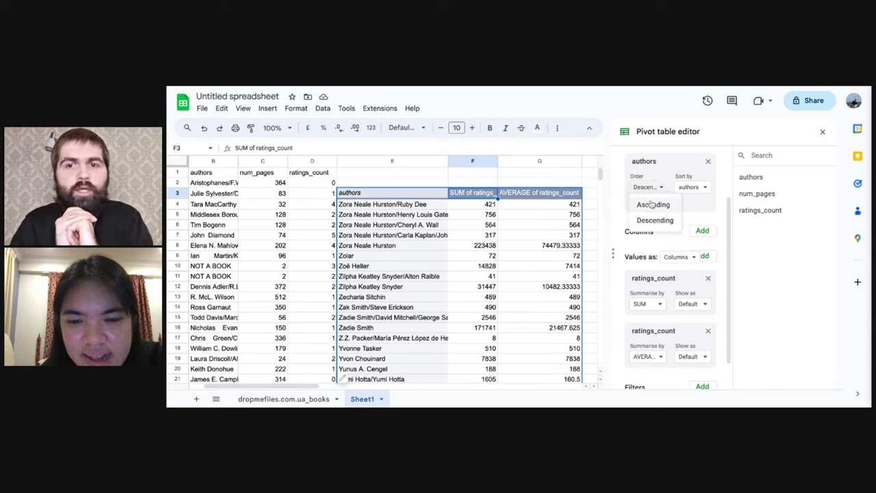
Step: Try COUNT for the second value, then set it back to AVERAGE and revisit the authors sort options
click(647, 357)
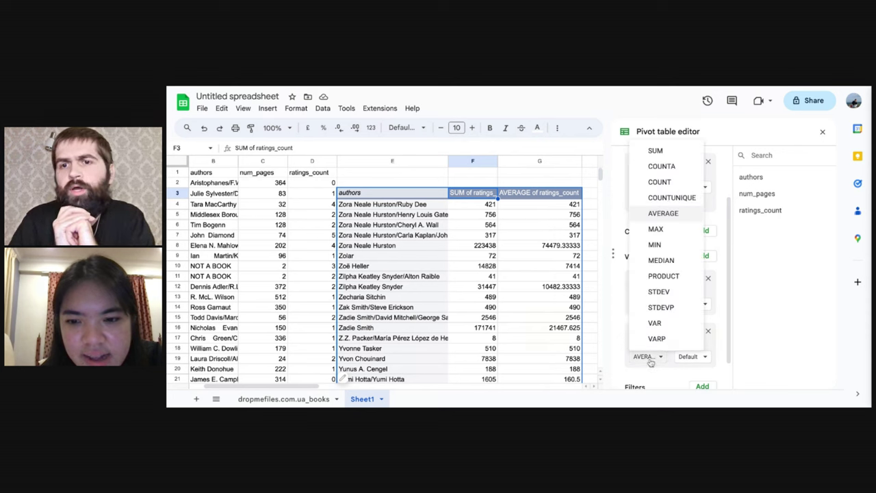
click(613, 351)
click(637, 358)
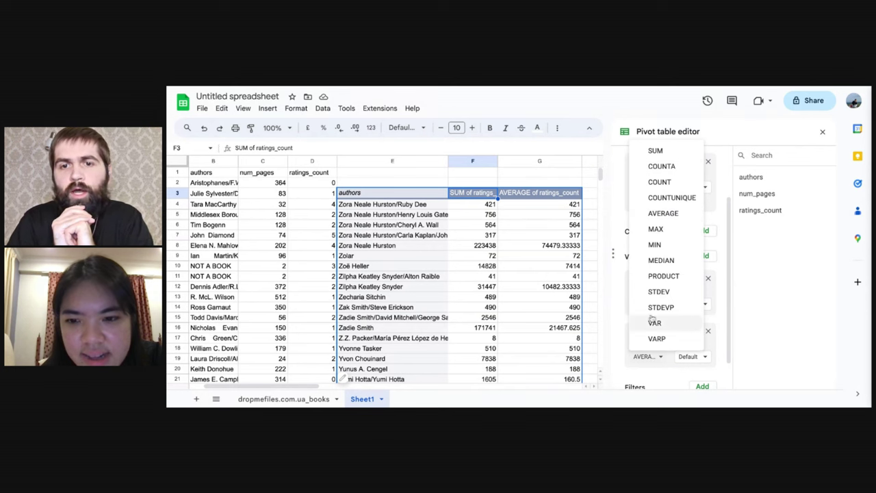
click(662, 183)
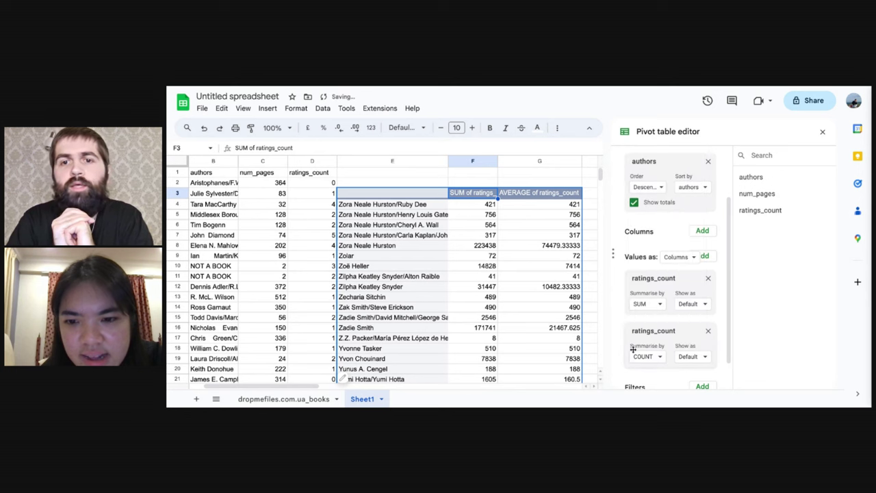
click(649, 358)
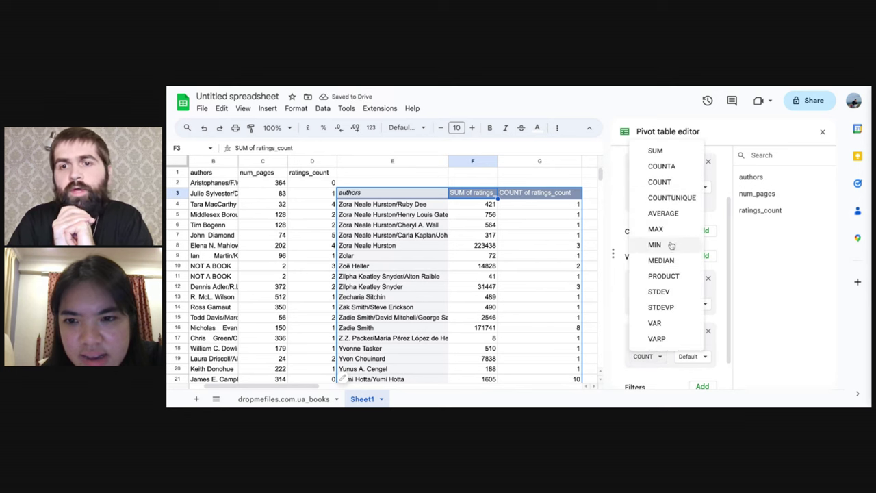
click(663, 213)
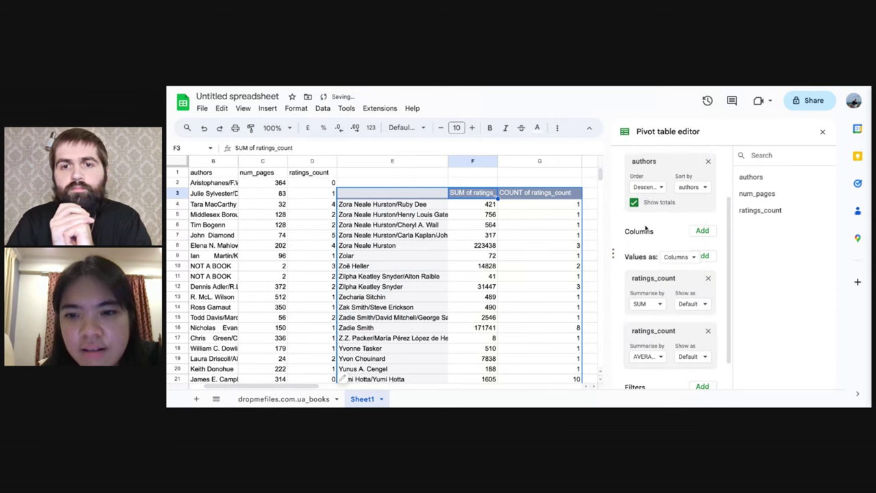
click(659, 187)
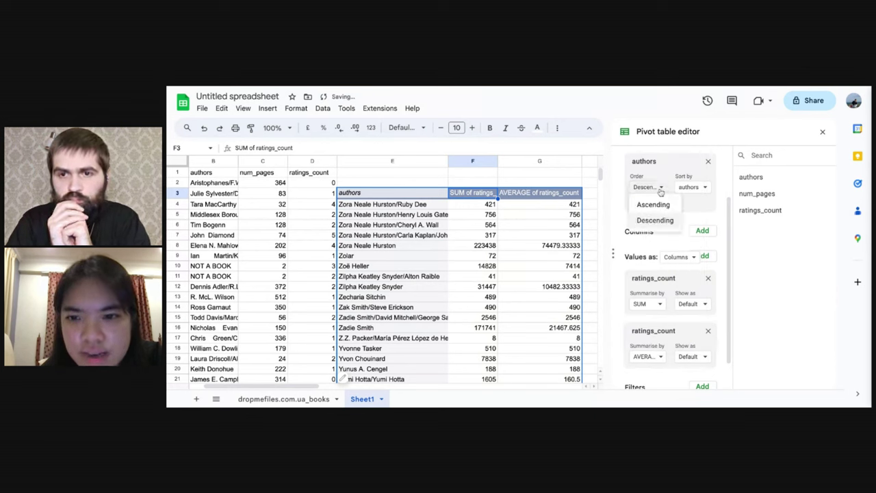
click(693, 189)
Step: Sort authors by SUM of ratings_count with the second value kept as AVERAGE, then go to the dropmefiles.com.ua_books sheet
click(705, 235)
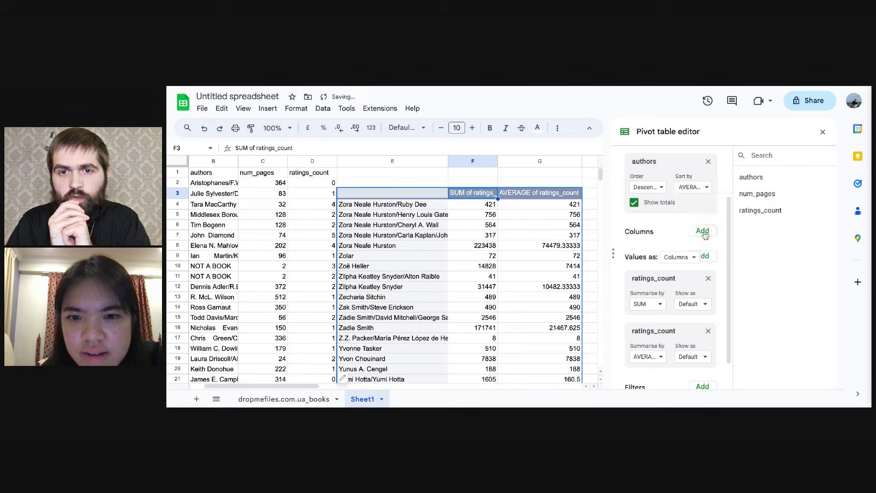
click(712, 188)
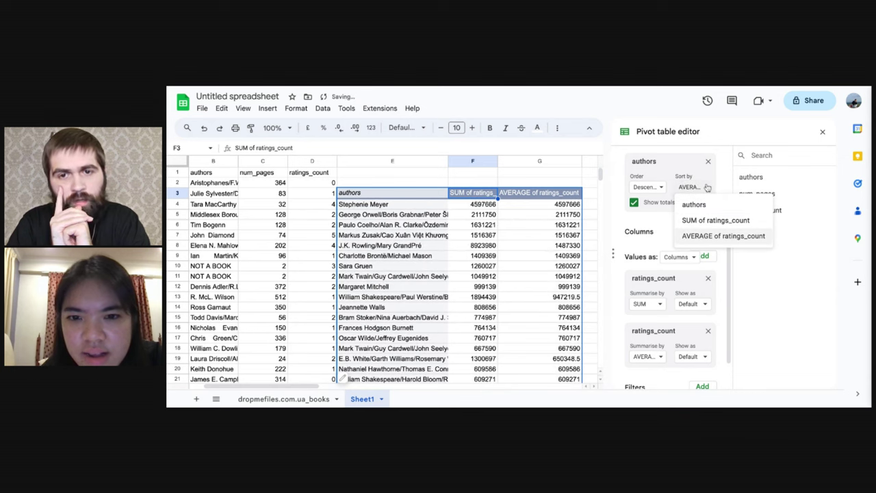
click(716, 221)
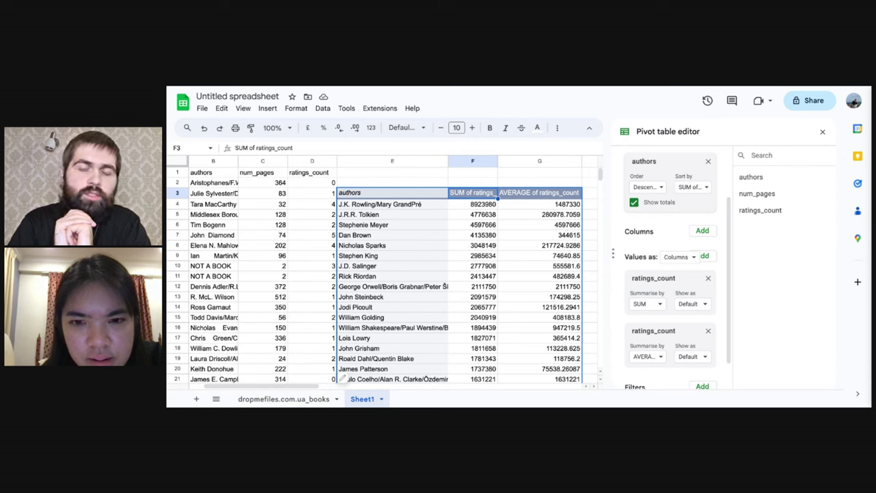
click(647, 357)
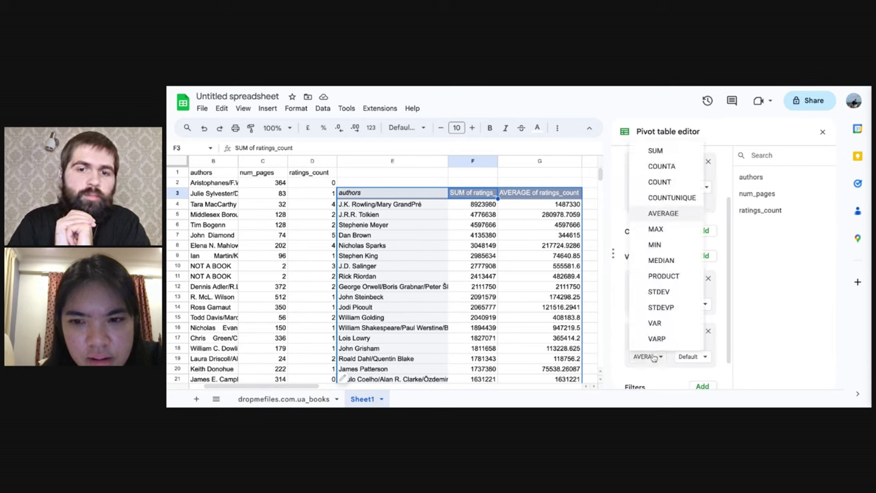
click(653, 357)
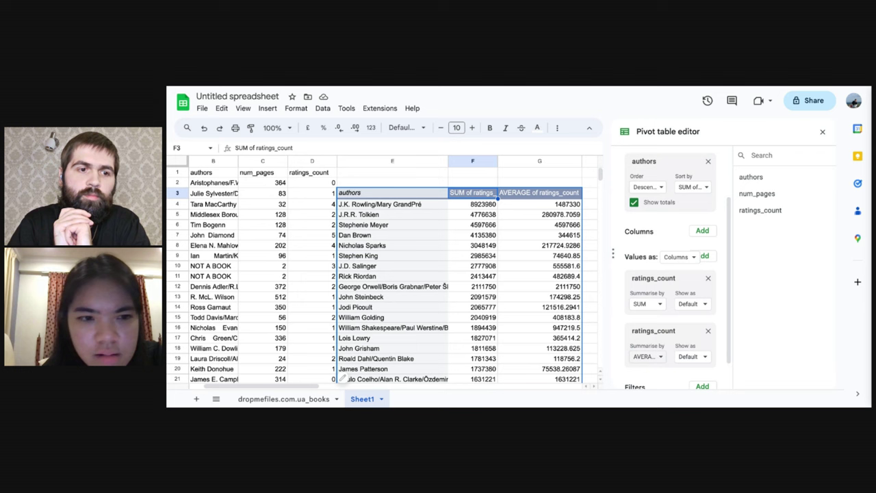
click(280, 399)
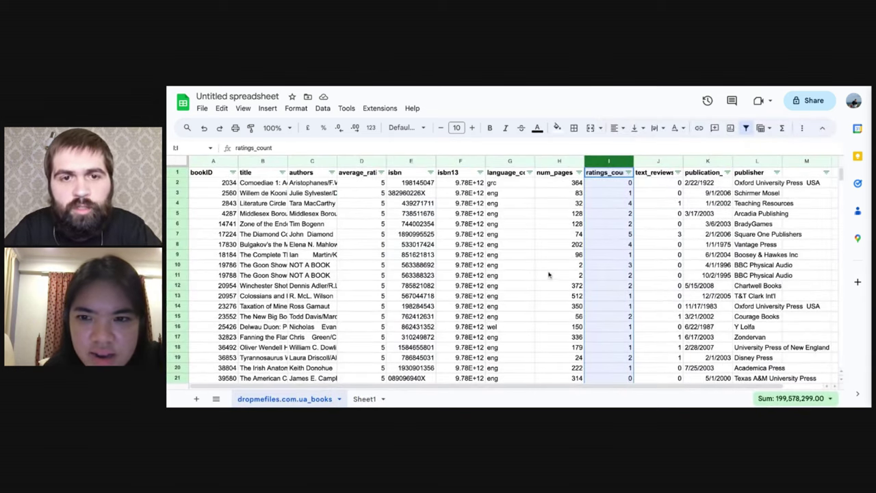
Step: Copy the average_rating column D from the books sheet into Sheet1 column J
click(603, 235)
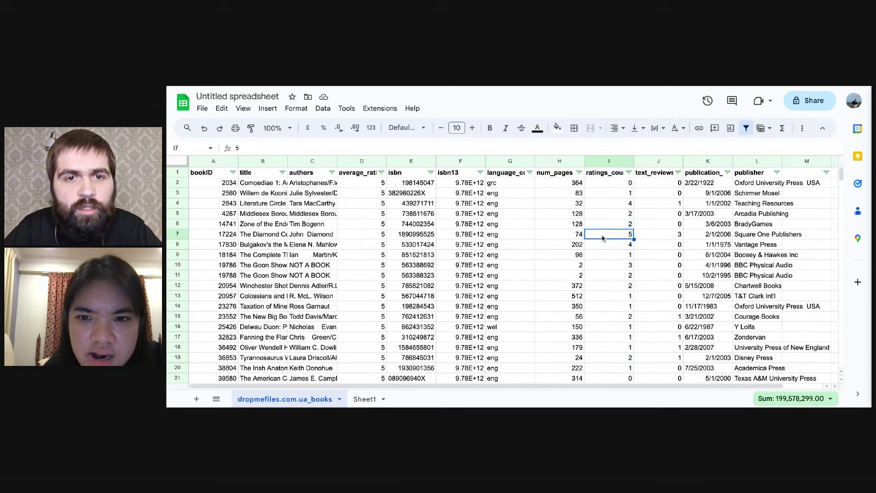
click(614, 175)
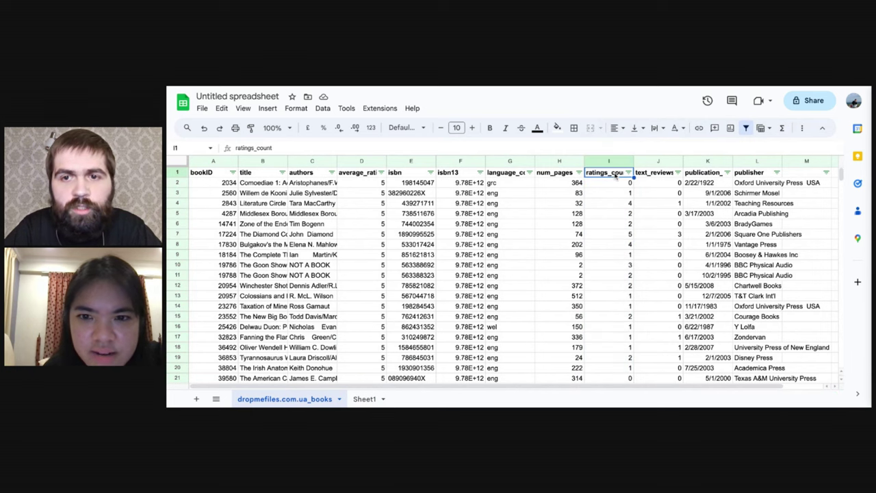
click(363, 162)
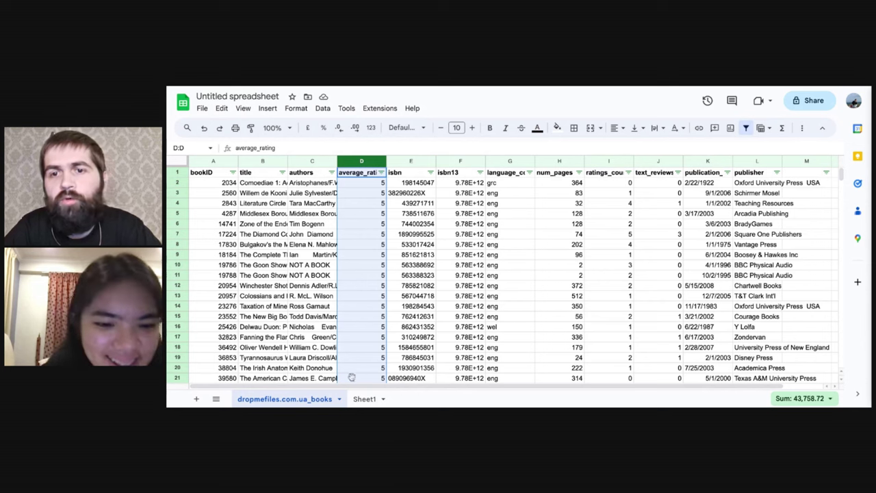
click(363, 399)
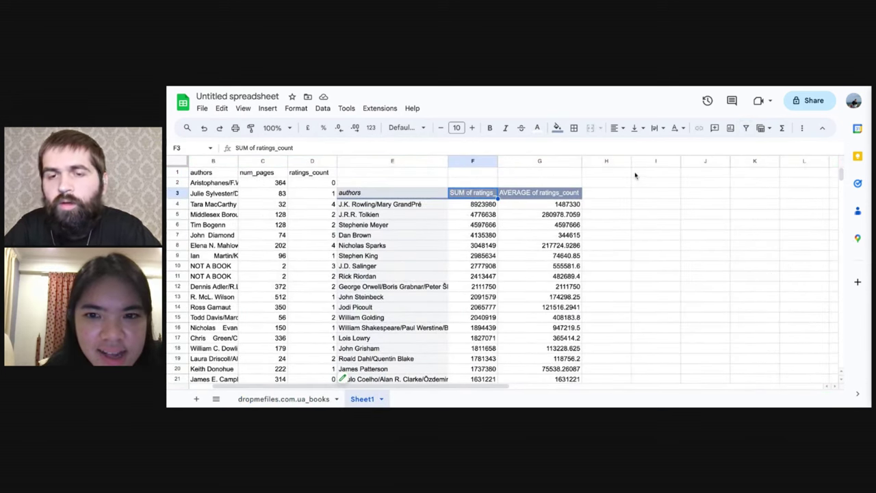
click(704, 162)
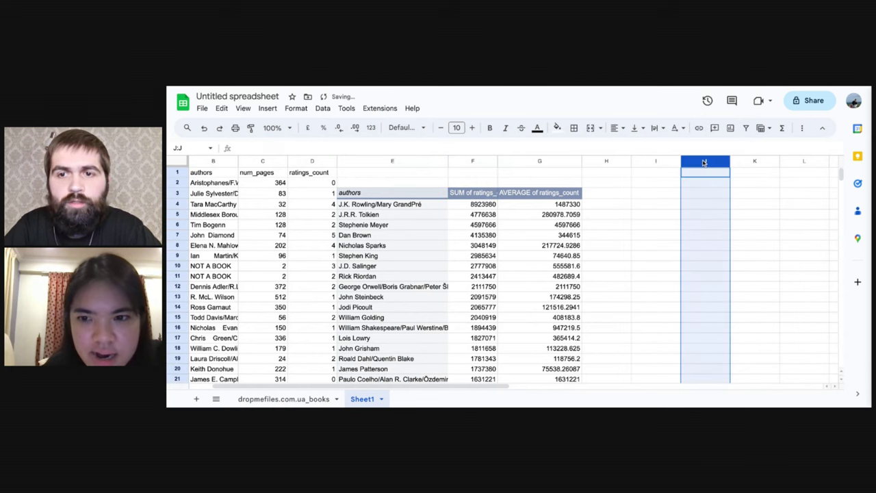
key(ctrl+v)
scroll(429, 162, left, 1)
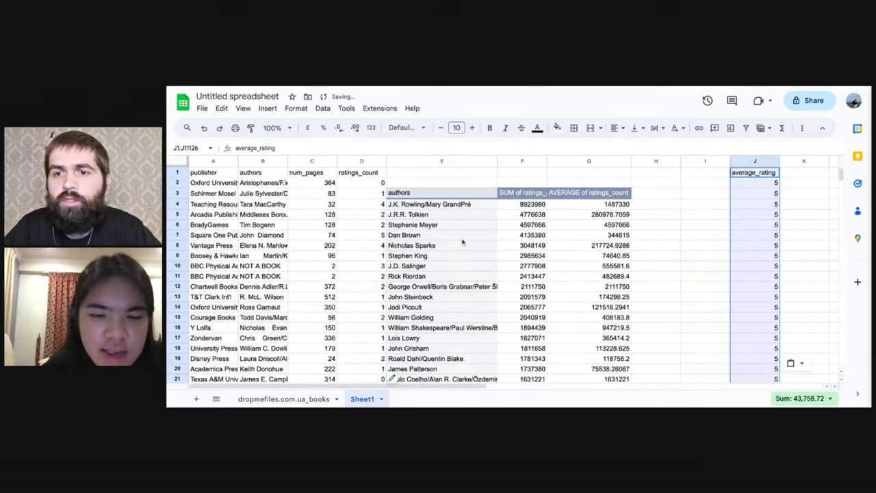
click(429, 162)
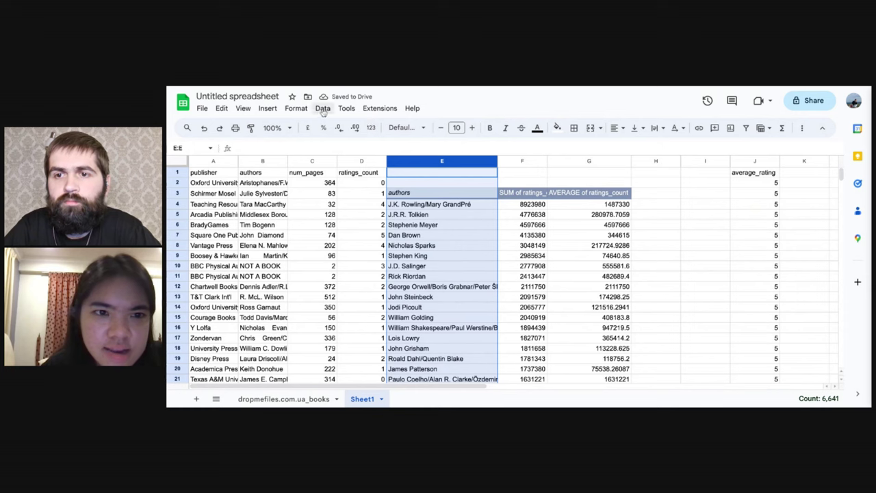
click(268, 108)
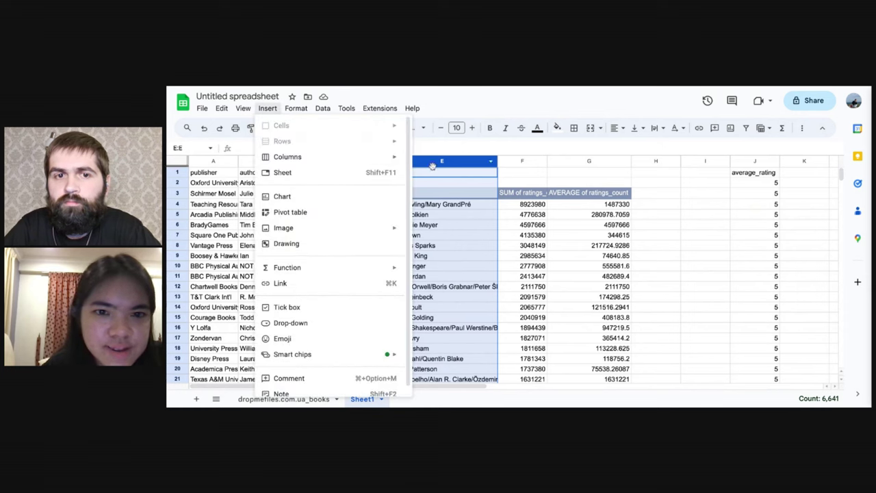
Step: Empty the old pivot of its authors and ratings_count fields and clear columns E–I
click(435, 181)
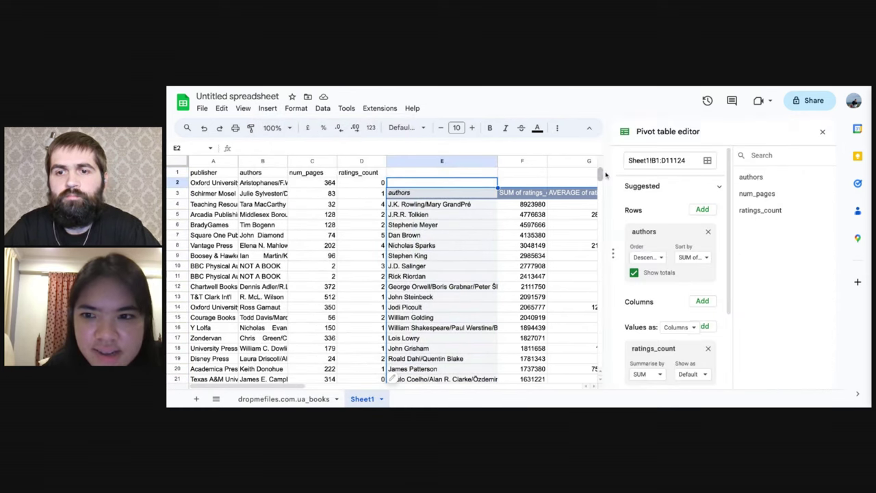
click(708, 231)
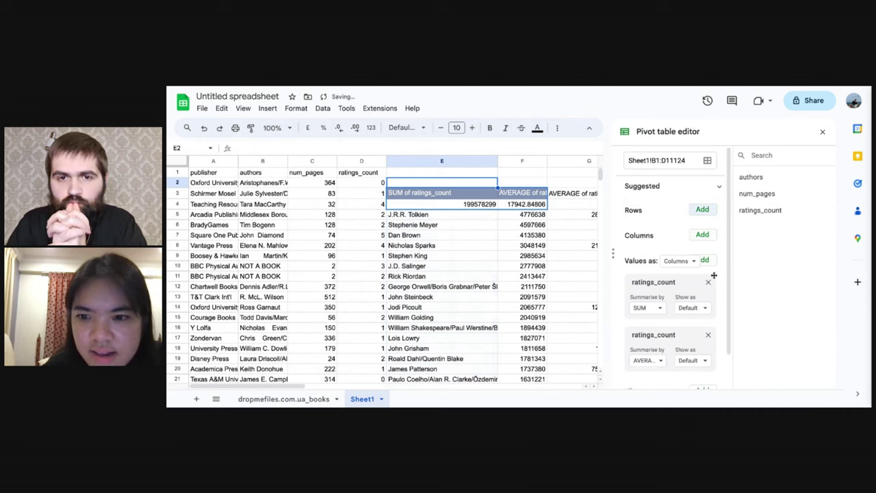
click(715, 281)
click(716, 281)
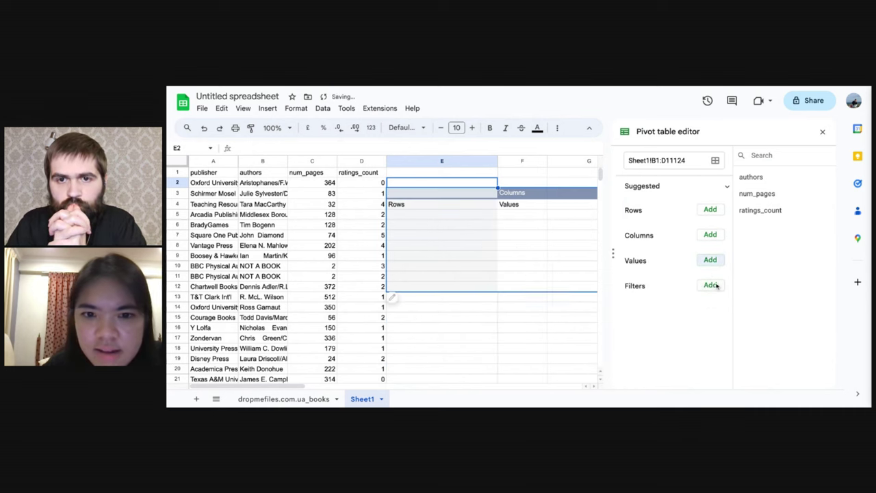
click(507, 308)
click(822, 131)
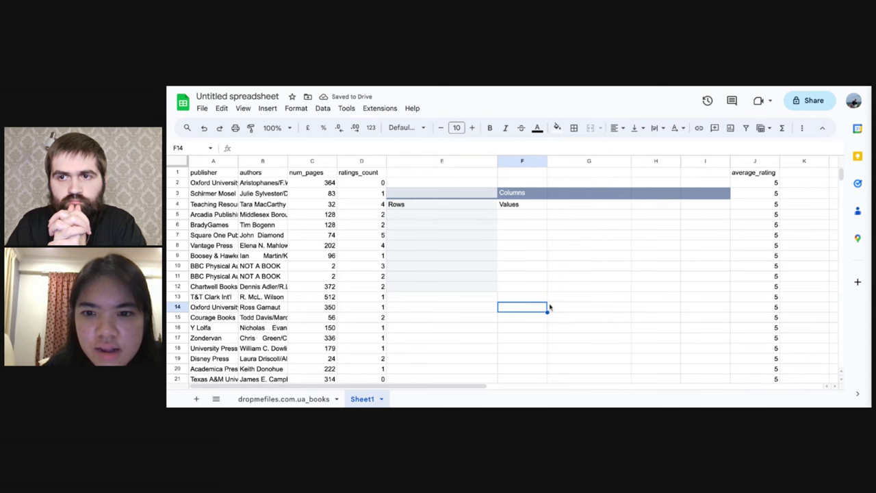
click(550, 246)
click(403, 161)
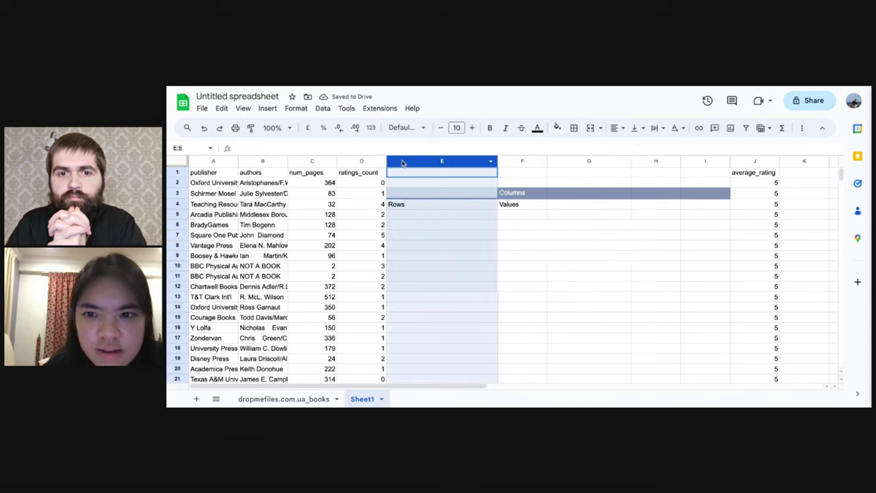
key(shift+Right)
key(shift+Right)
key(shift+Right)
key(shift+Right)
key(Delete)
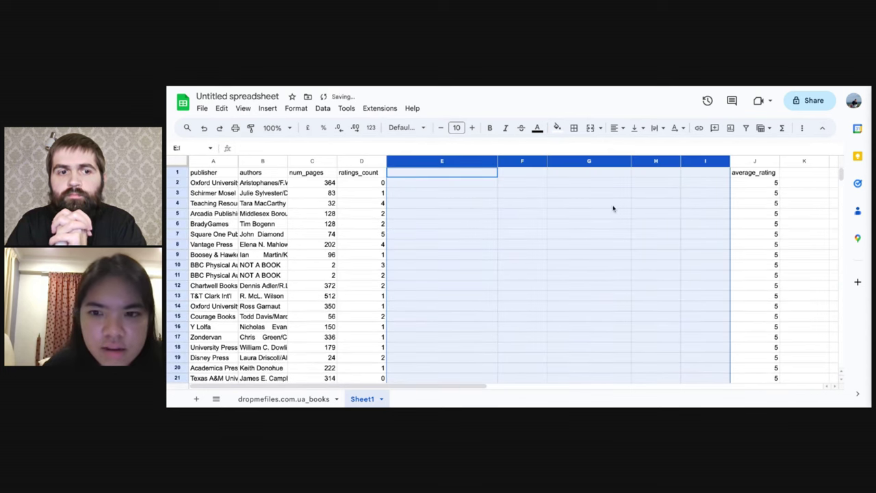
Step: Move the average_rating column from J into column E
right_click(772, 162)
click(748, 161)
key(ctrl+c)
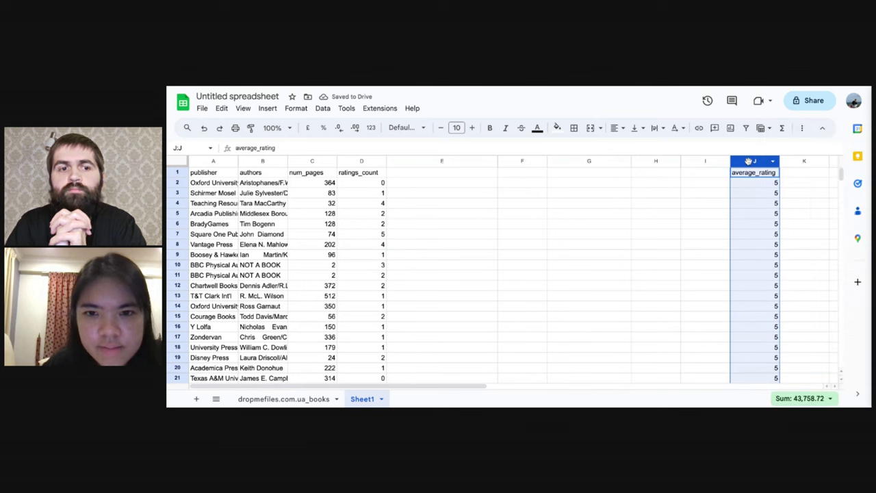
click(424, 158)
key(ctrl+v)
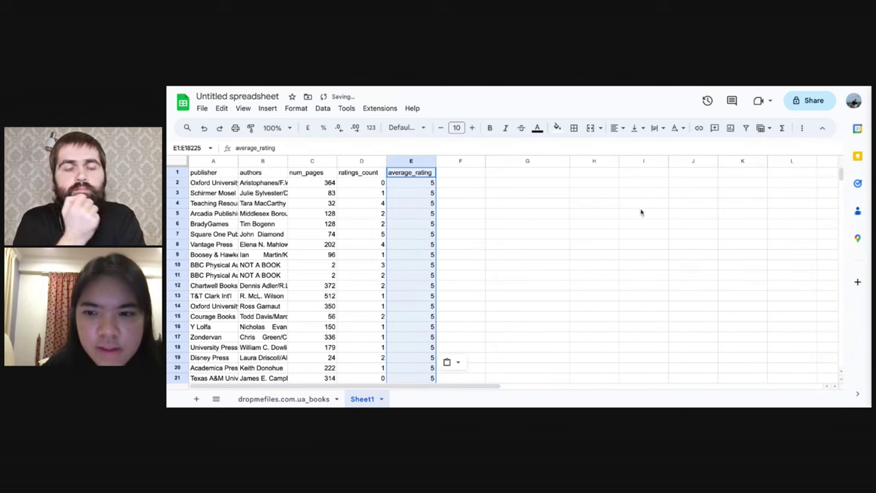
click(512, 186)
Step: Insert a pivot table from Sheet1!B1:E11124, placed on the existing sheet at F2
click(268, 108)
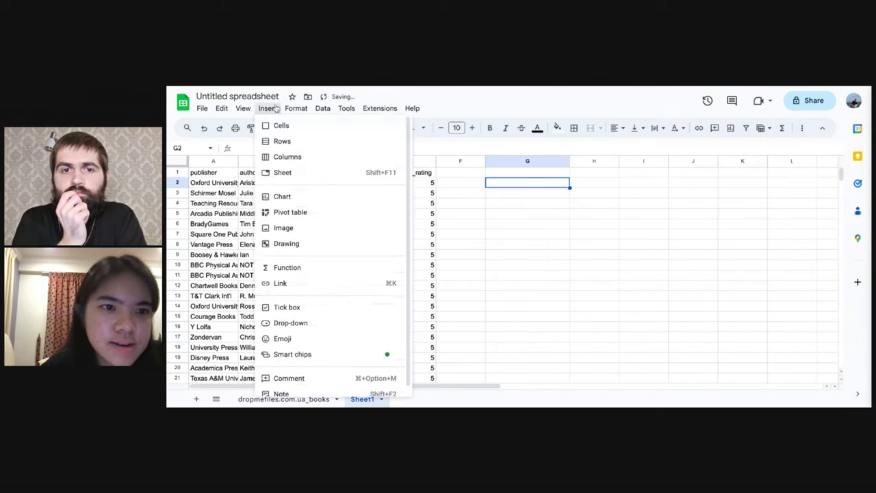
click(301, 213)
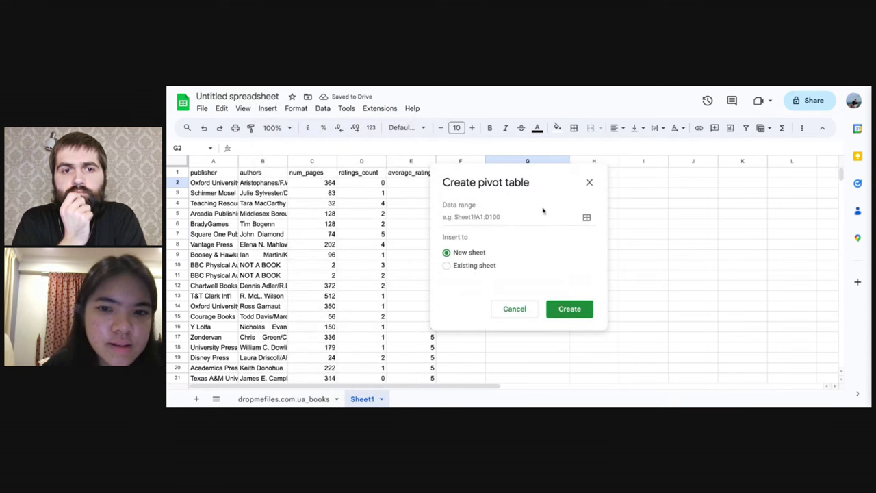
click(586, 217)
click(250, 172)
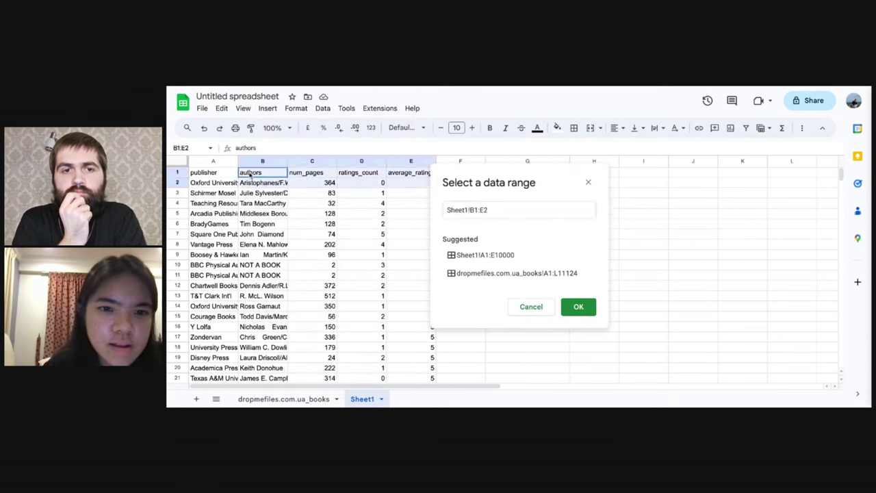
drag(250, 175, 410, 180)
key(ctrl+shift+Down)
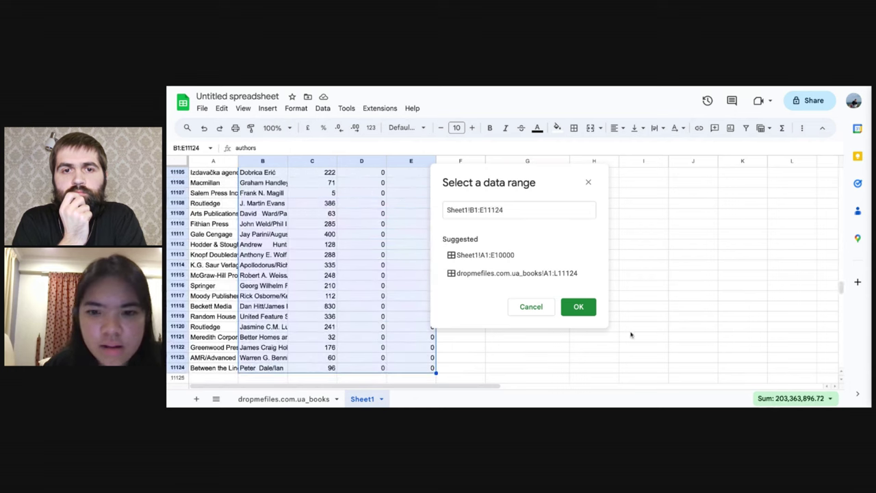
click(578, 307)
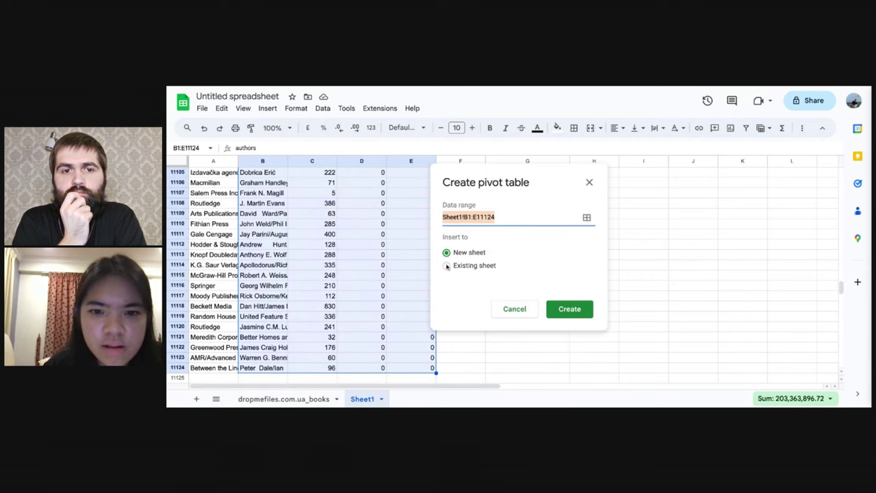
click(446, 265)
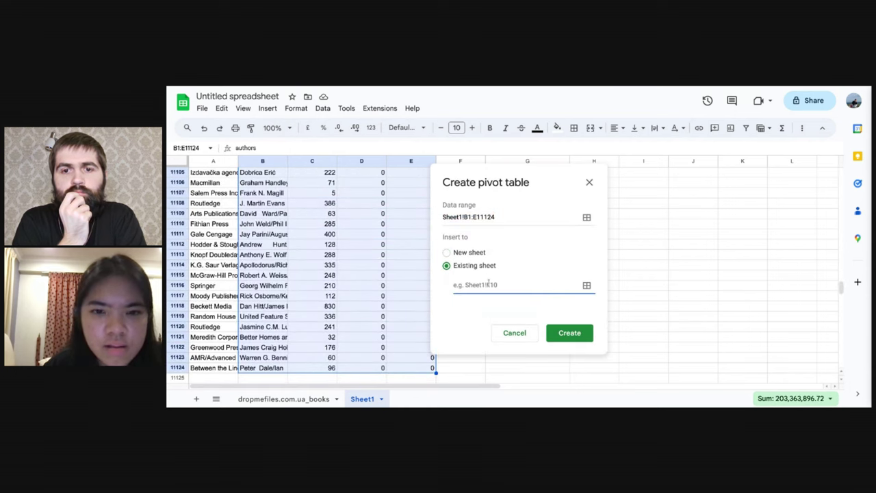
text(F2)
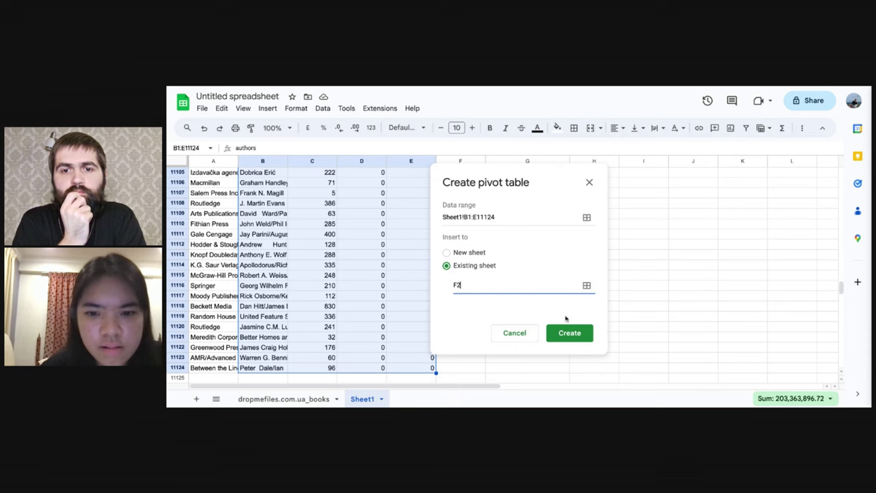
click(569, 332)
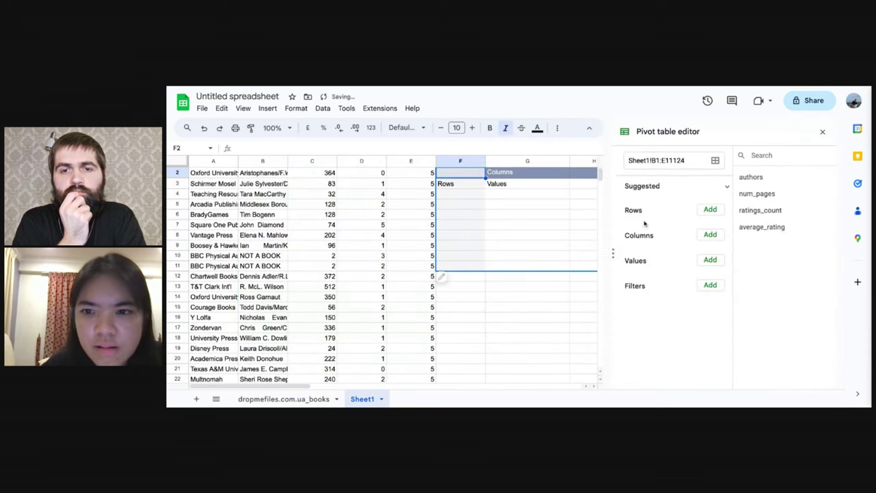
Step: Add authors as pivot rows, with ratings_count and average_rating as values
drag(753, 176, 652, 253)
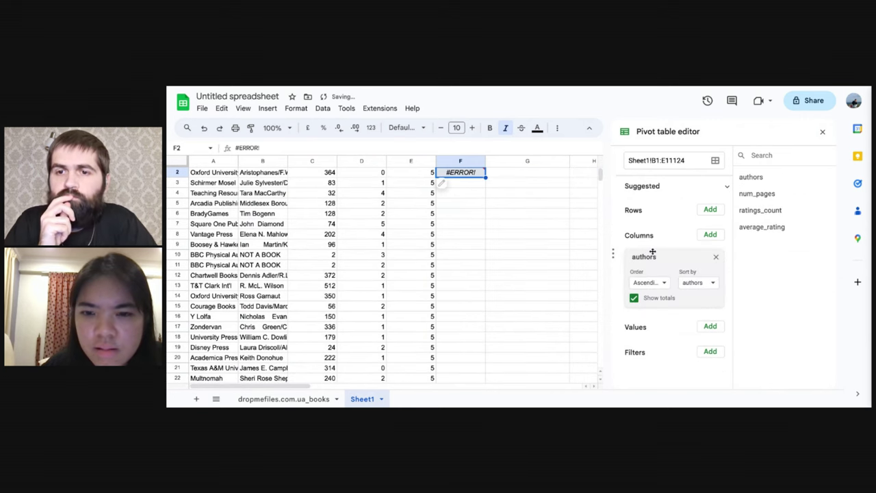
drag(767, 210, 653, 348)
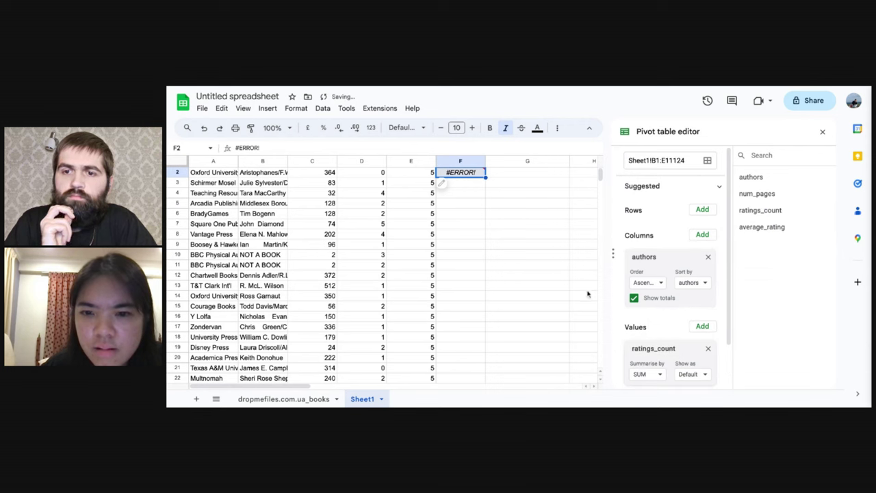
scroll(651, 344, down, 2)
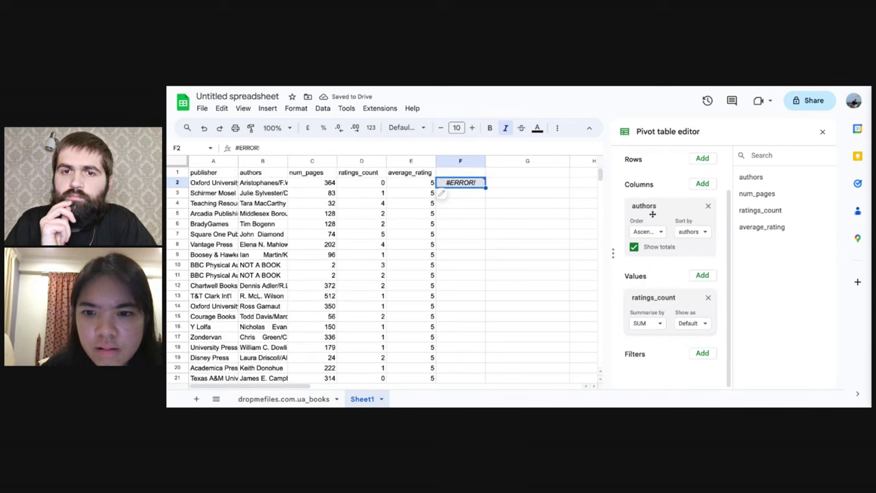
mouse_move(639, 217)
mouse_down()
mouse_move(652, 214)
mouse_move(642, 231)
mouse_up()
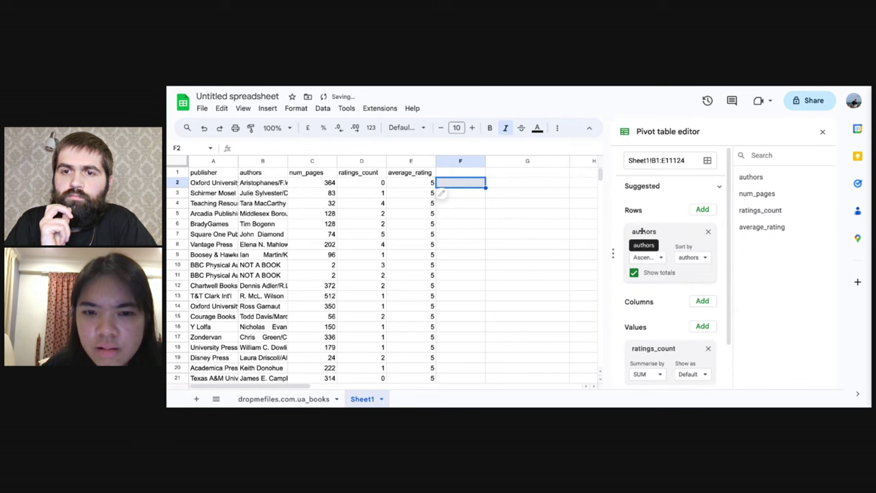
scroll(653, 349, down, 1)
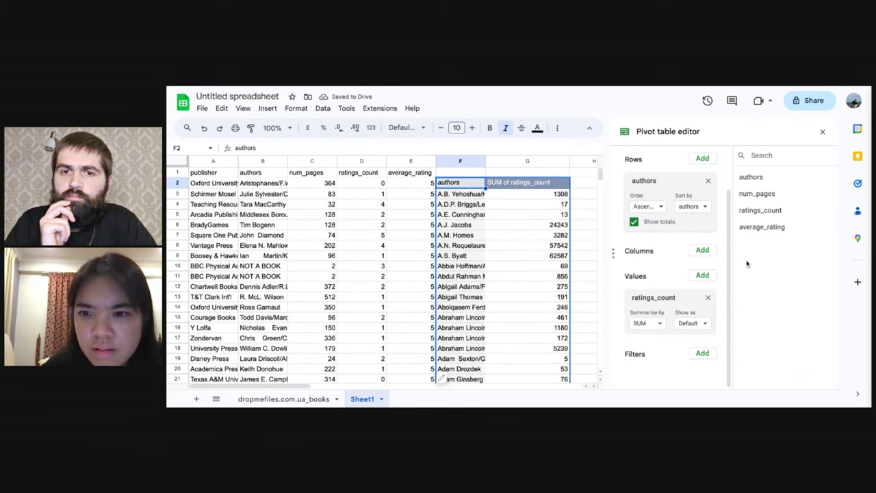
drag(774, 227, 653, 361)
scroll(500, 291, right, 3)
scroll(500, 291, left, 1)
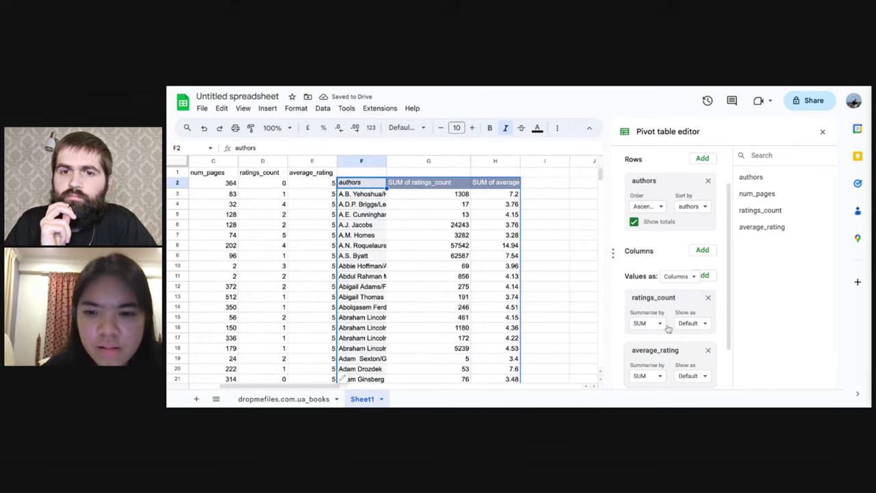
scroll(663, 316, down, 1)
Step: Summarise average_rating by COUNTUNIQUE instead of COUNT
click(653, 322)
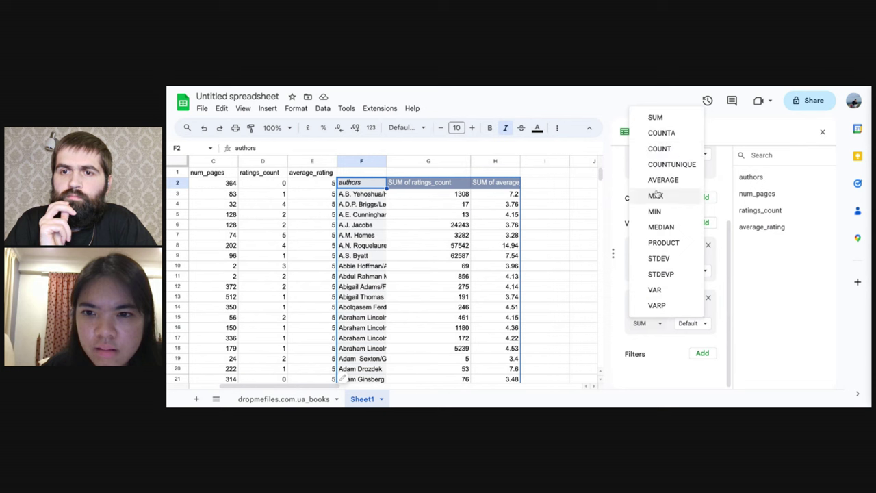
click(661, 148)
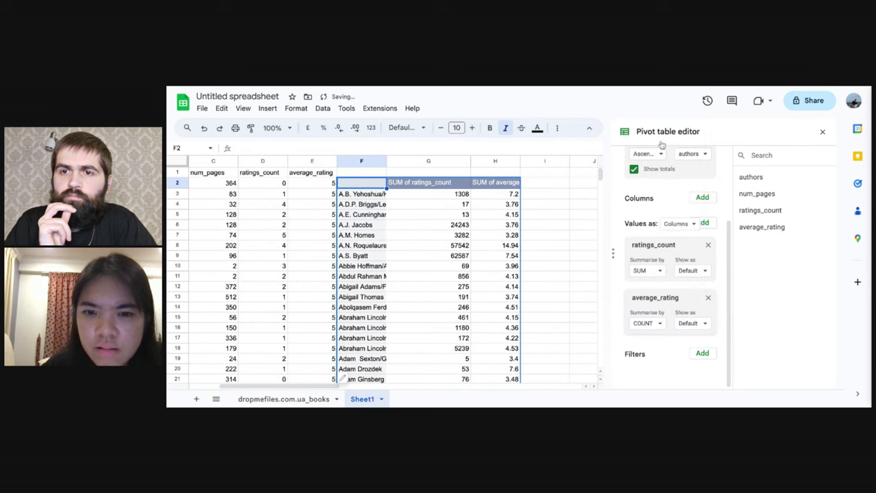
click(650, 323)
click(674, 167)
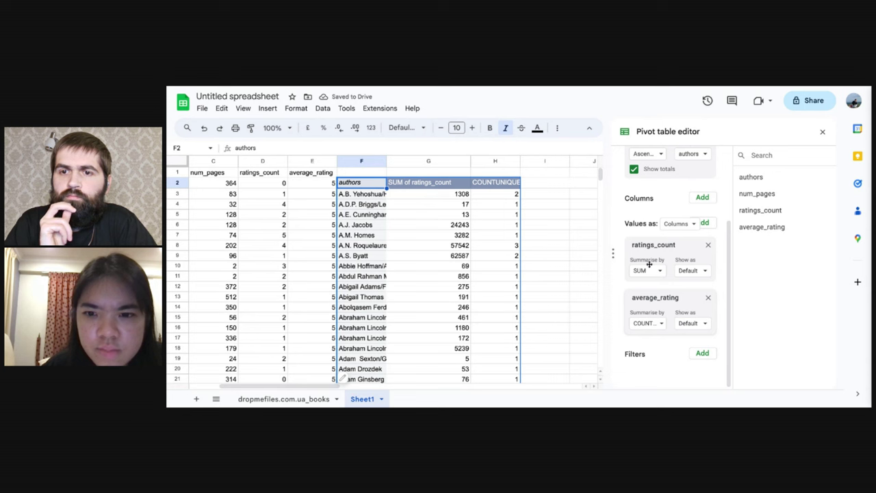
scroll(690, 191, up, 1)
click(688, 189)
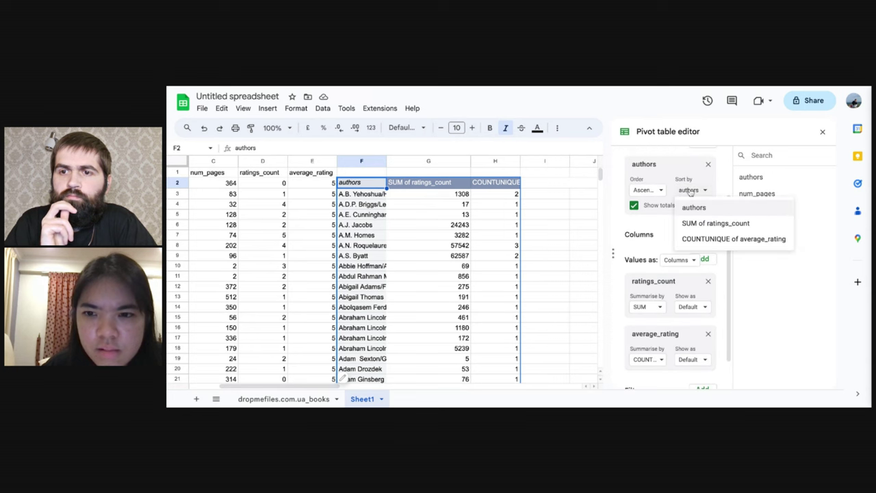
Step: Sort authors by SUM of ratings_count descending and summarise average_rating by AVERAGE
click(696, 223)
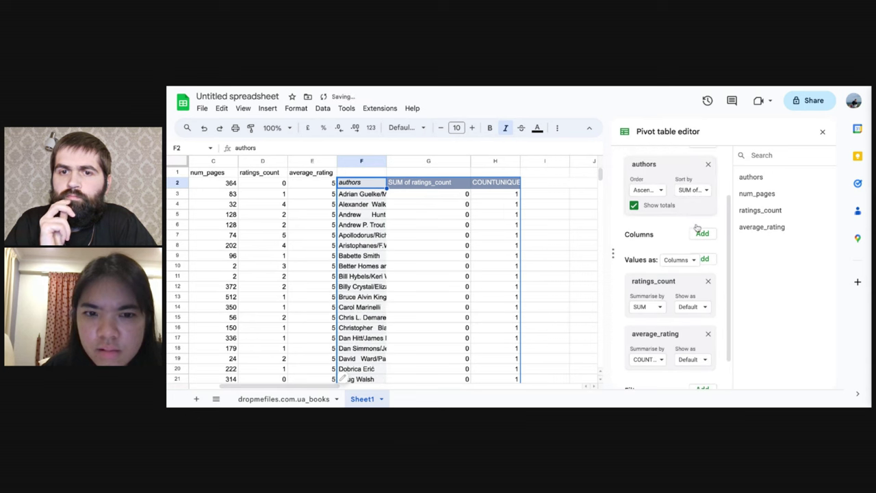
click(654, 191)
click(654, 223)
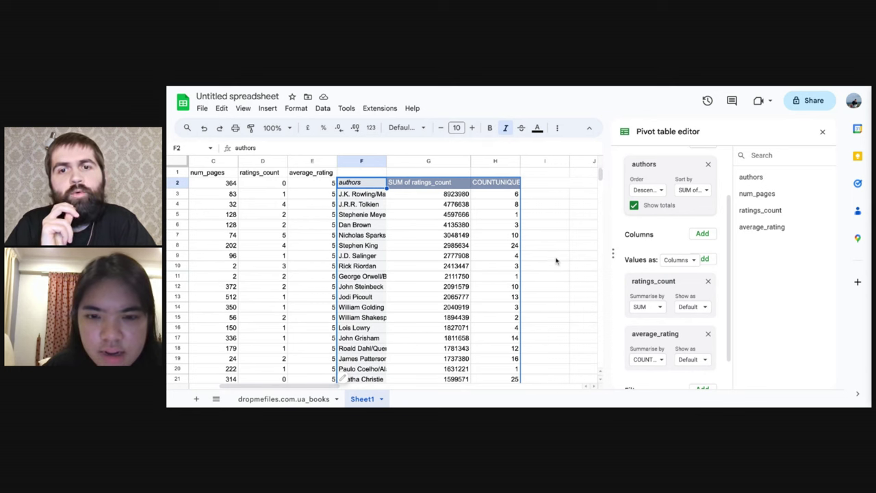
scroll(641, 337, down, 1)
click(644, 331)
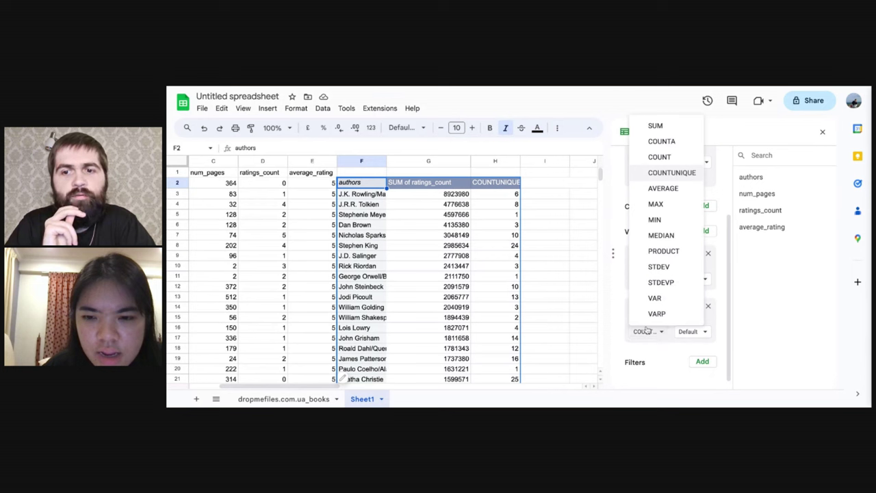
click(662, 189)
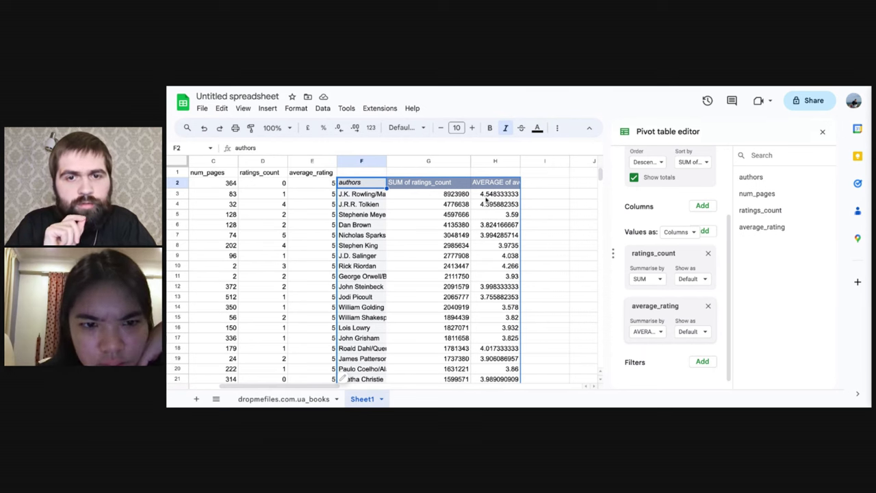
scroll(657, 301, down, 1)
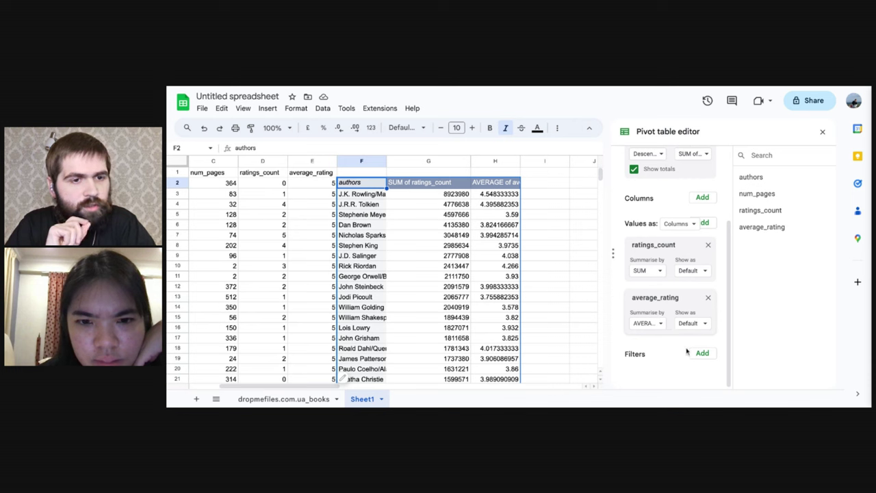
Step: Widen column H to reveal the full AVERAGE of average_rating header
scroll(411, 205, down, 1)
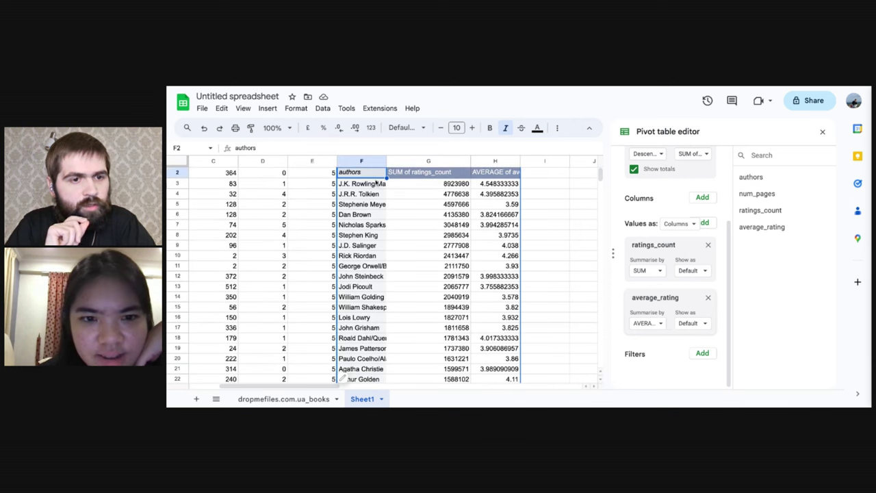
click(371, 184)
key(shift+Right)
key(shift+Right)
key(shift+Down)
key(shift+Down)
key(shift+Down)
key(shift+Down)
key(shift+Down)
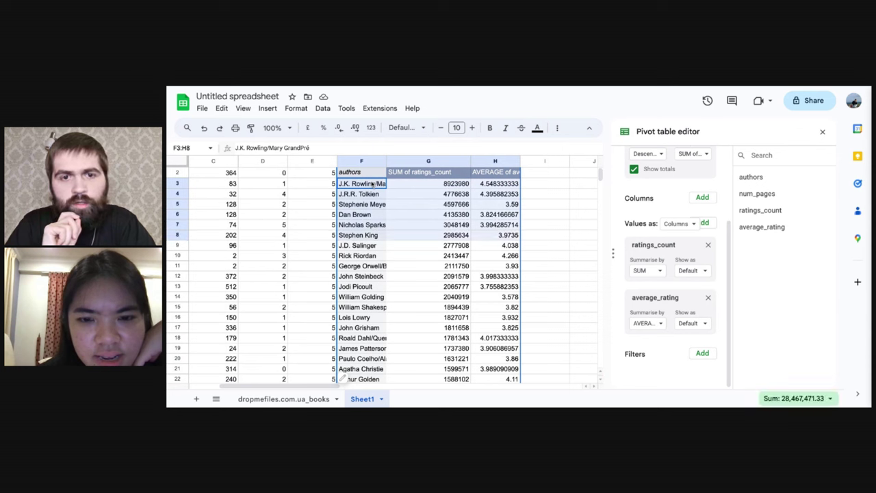
click(537, 227)
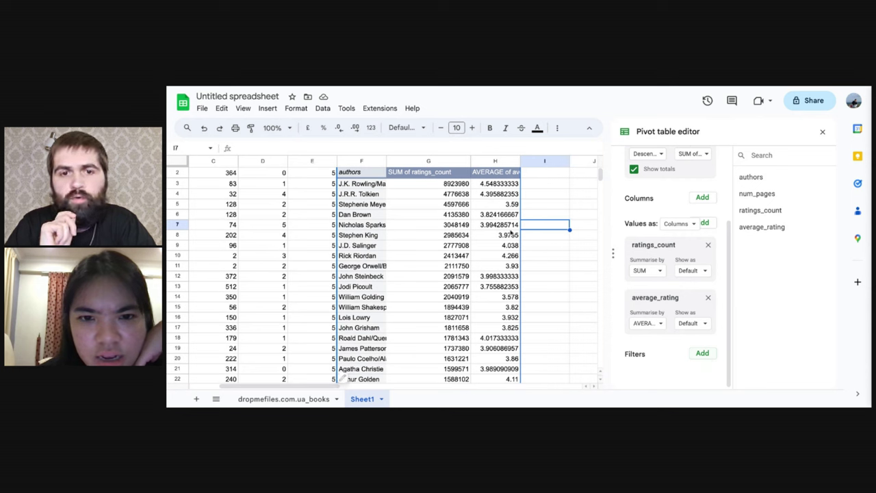
click(537, 185)
scroll(538, 203, up, 1)
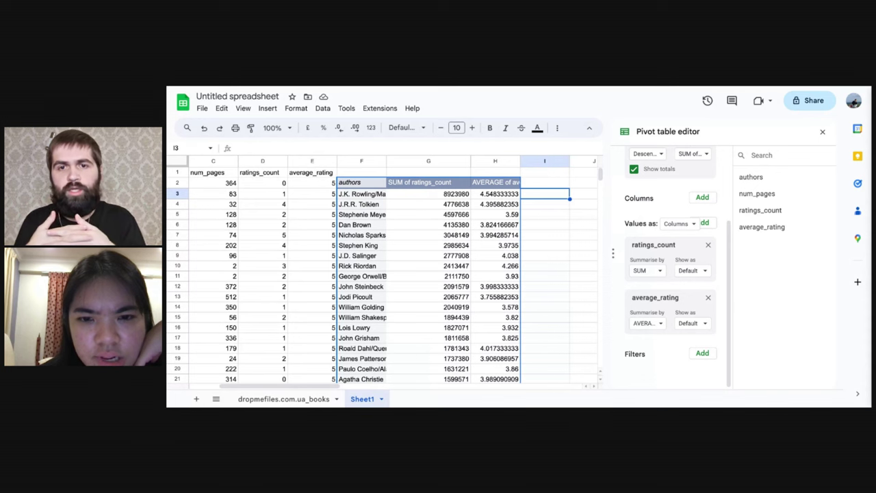
drag(521, 161, 559, 161)
scroll(519, 218, right, 3)
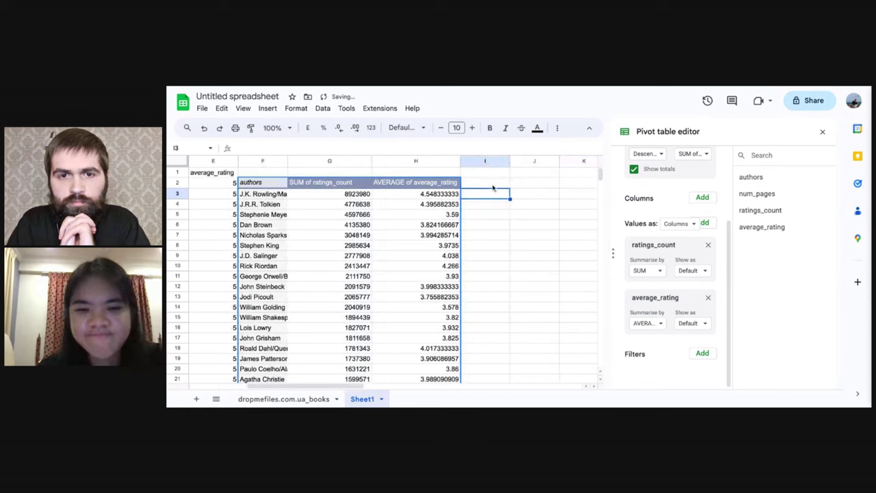
Step: Try the ratio =G3/H3 in I3, then delete it
text(=)
click(352, 194)
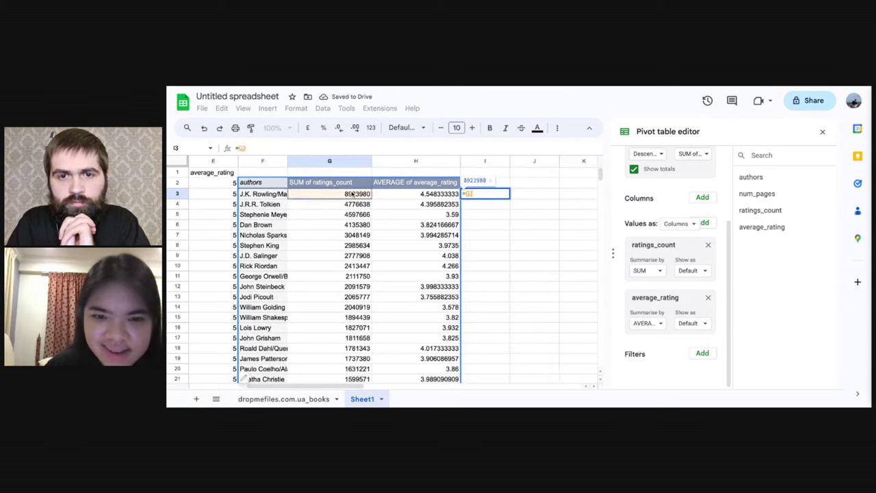
text(/)
click(396, 197)
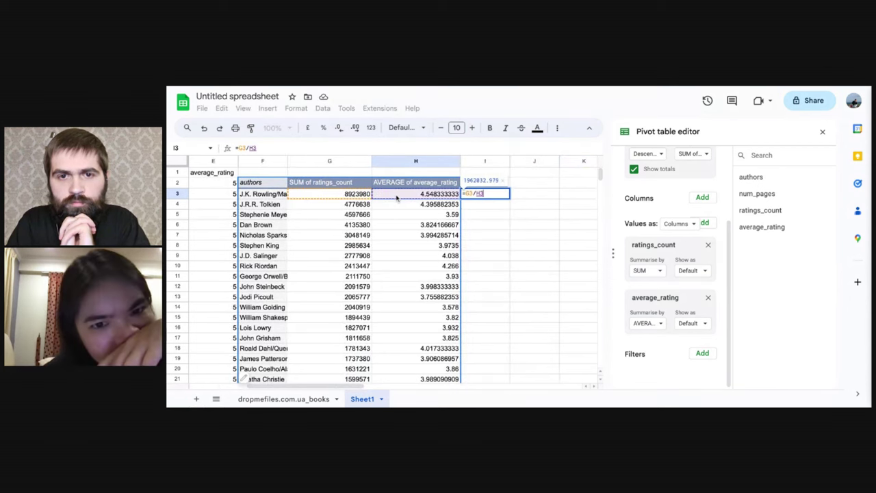
key(Return)
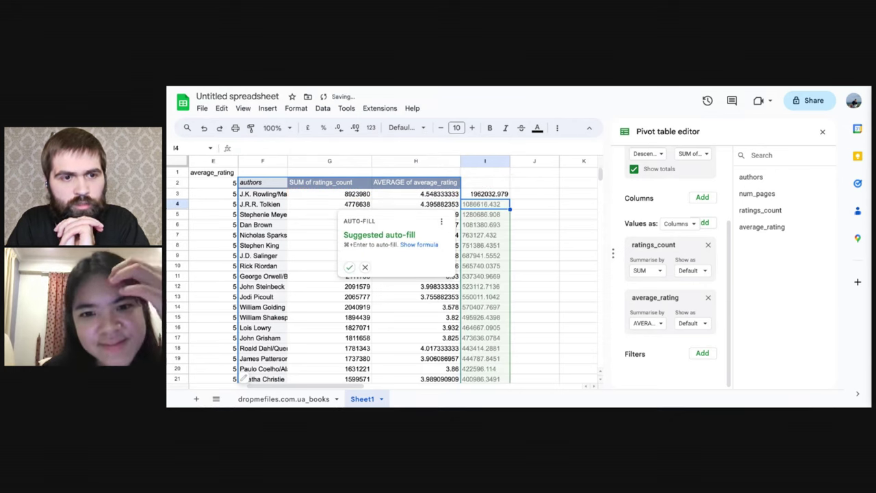
click(365, 267)
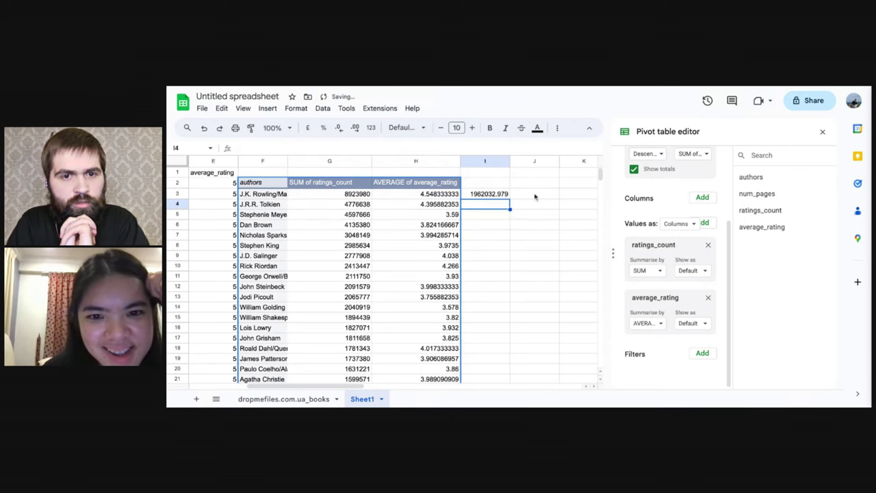
click(500, 194)
key(Delete)
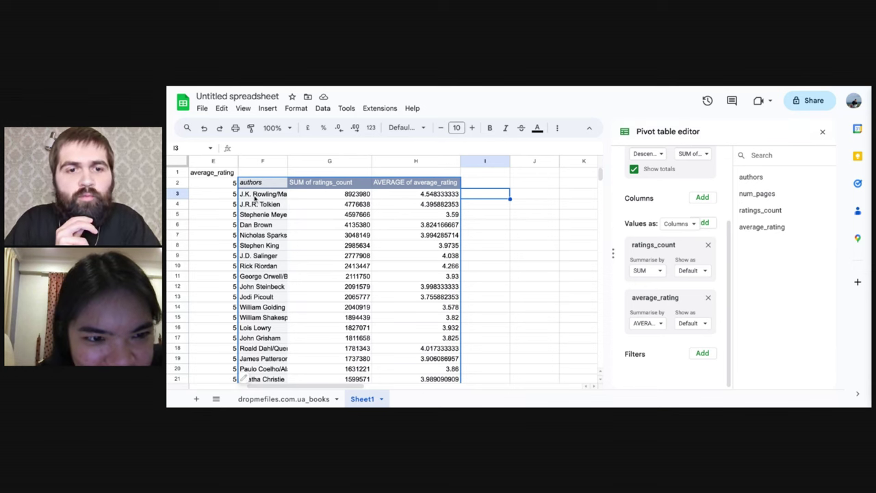
drag(254, 197, 414, 233)
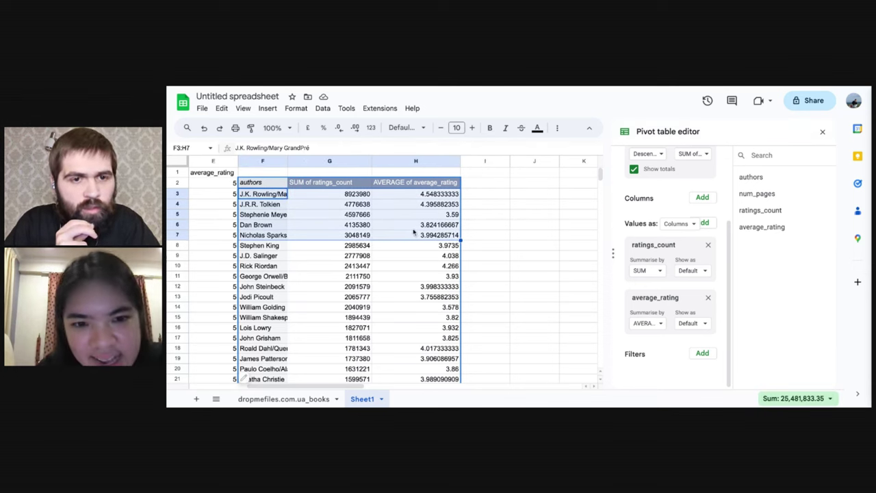
click(273, 197)
key(shift+Right)
key(shift+Right)
key(shift+Down)
key(shift+Down)
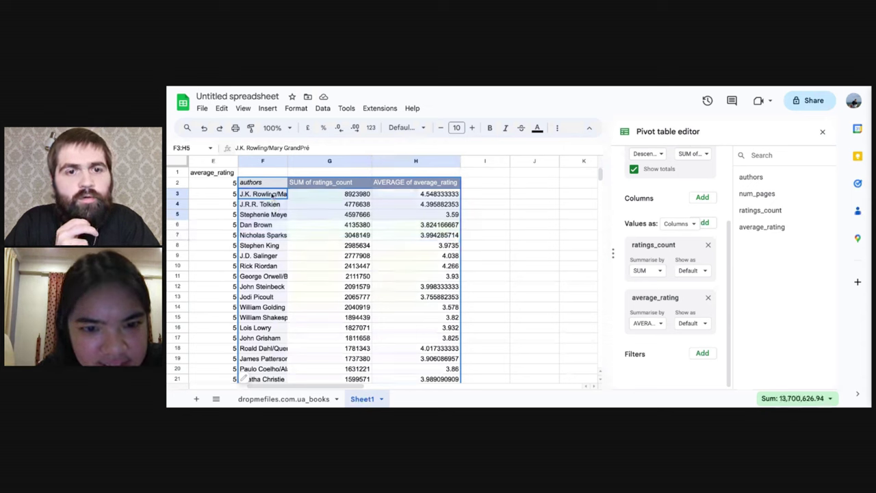
key(shift+Down)
key(shift+Down)
key(shift+Down)
key(shift+Down)
key(shift+Down)
key(shift+Down)
key(shift+Down)
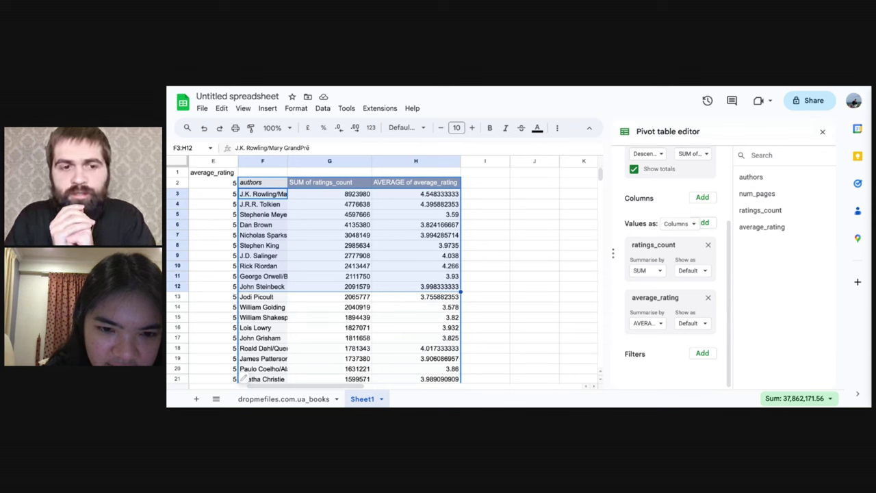
Step: Close the pivot table editor and look through the Data, Format and Extensions menus
click(822, 132)
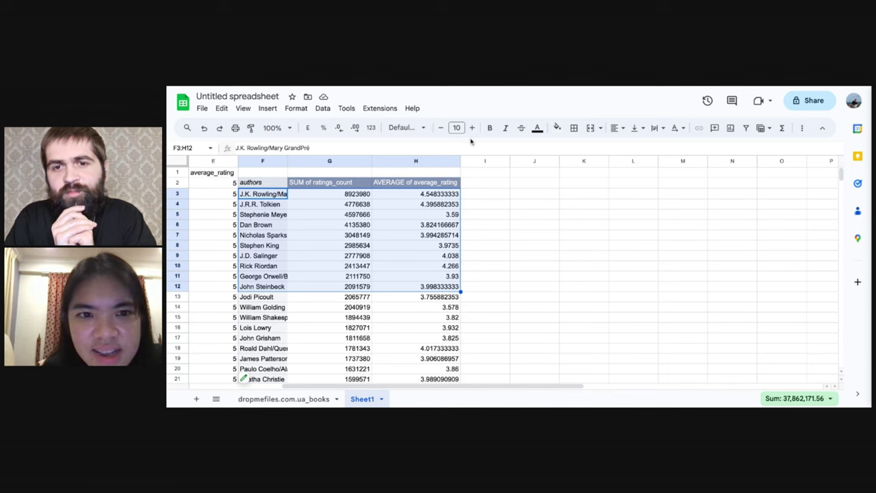
click(327, 113)
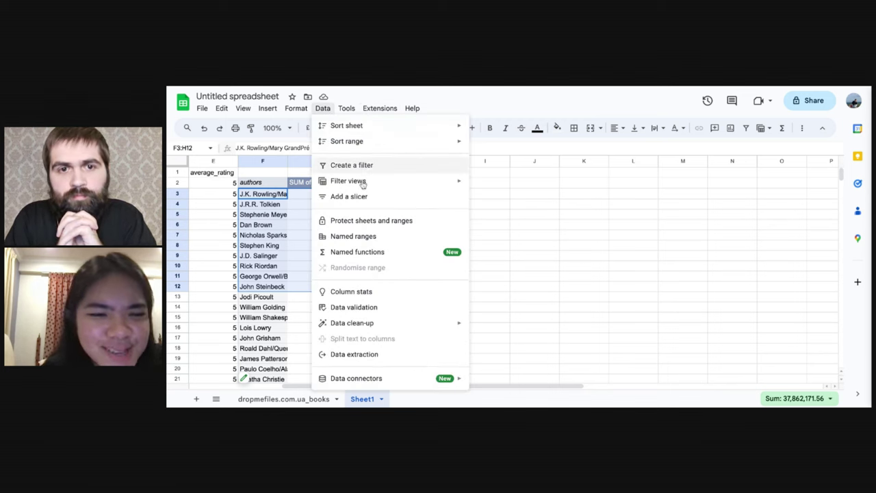
mouse_move(296, 109)
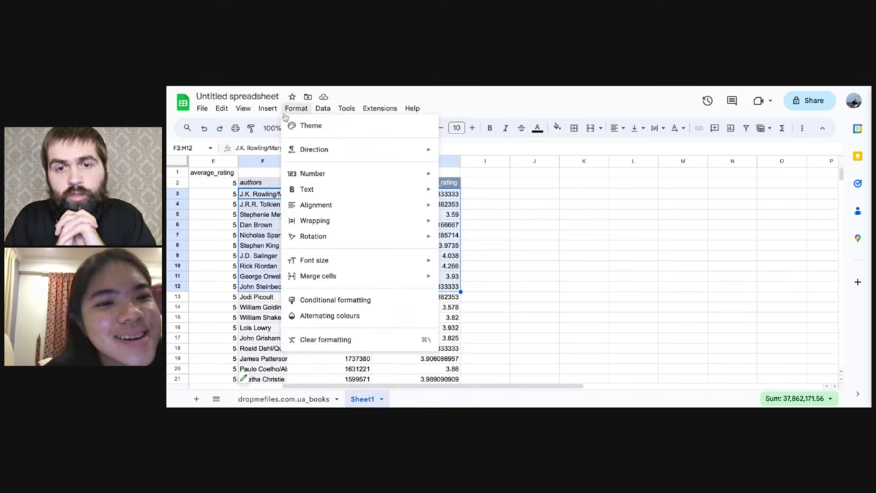
mouse_move(387, 114)
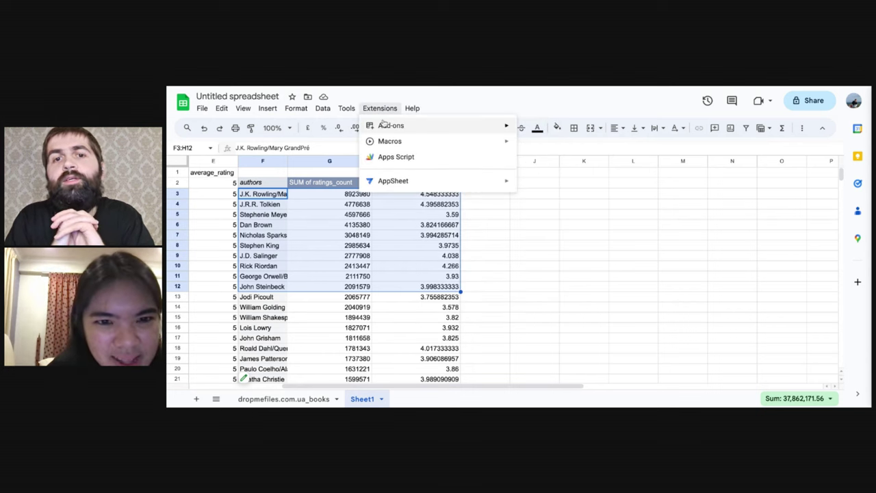
mouse_move(344, 111)
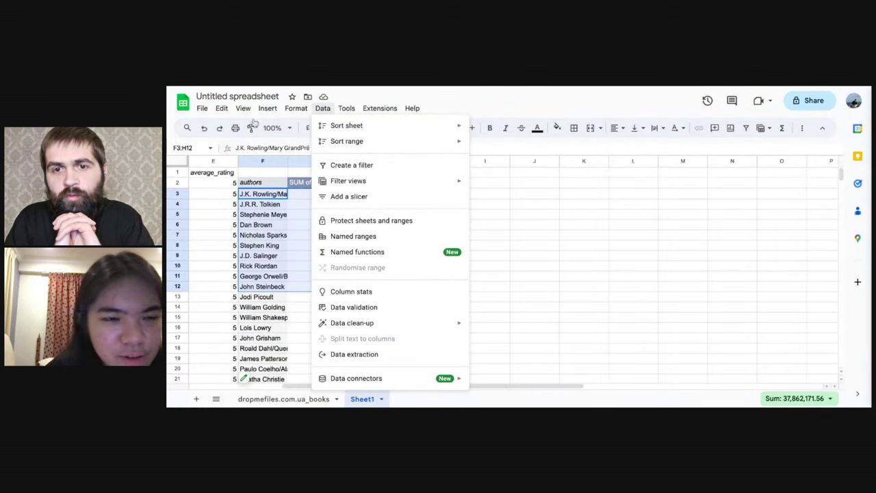
click(536, 195)
Step: Enter =CORREL(G3:G12,H3:H12) in J2, returning 0.4952619136
click(528, 184)
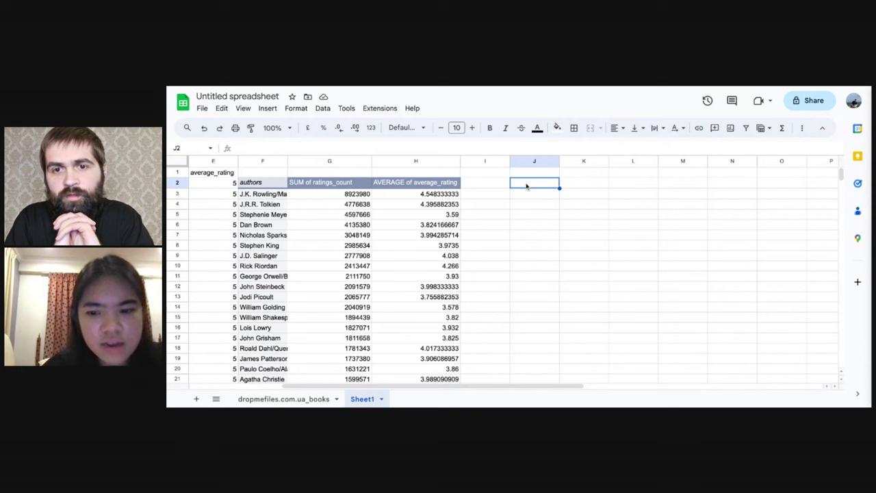
text(=corr)
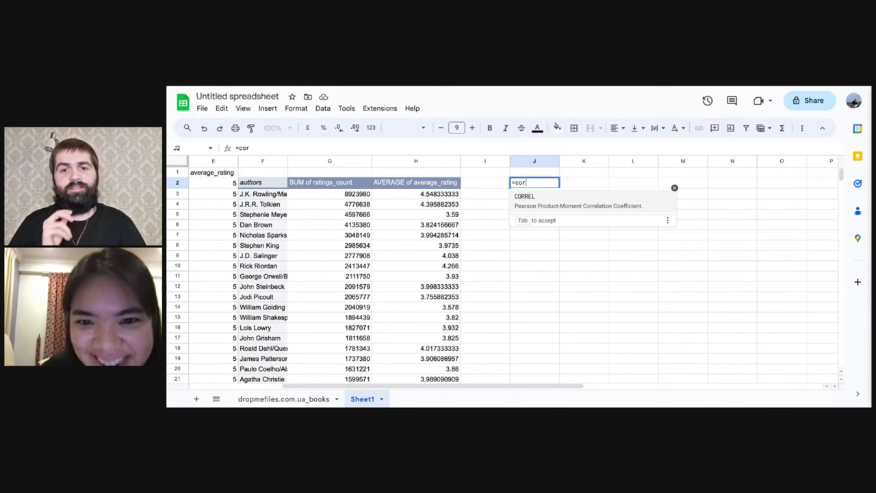
key(Tab)
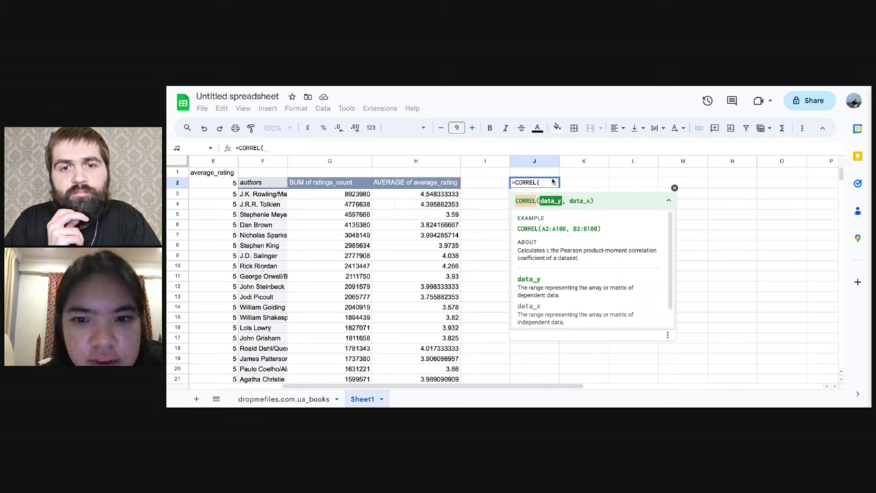
click(347, 195)
drag(347, 194, 346, 286)
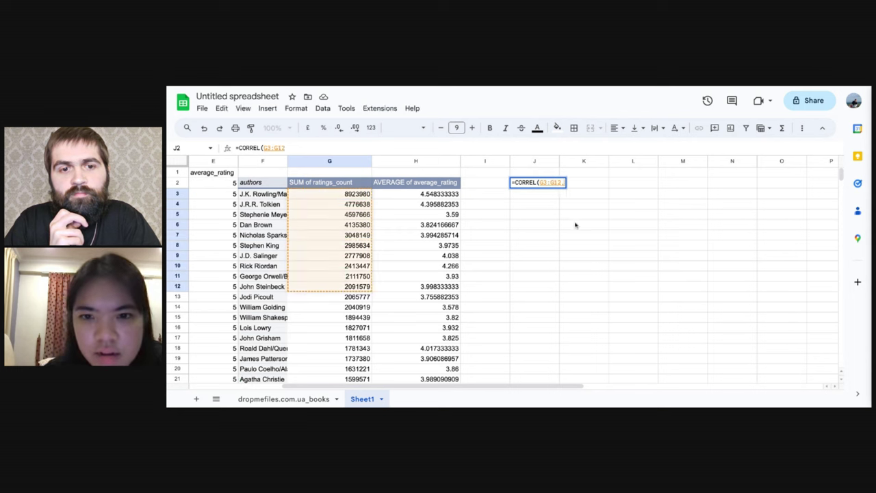
text(,)
drag(405, 214, 402, 292)
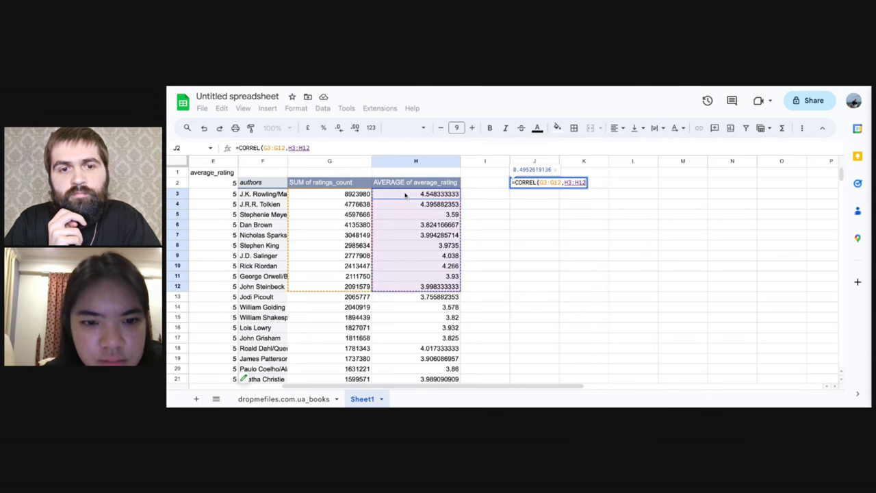
key(Return)
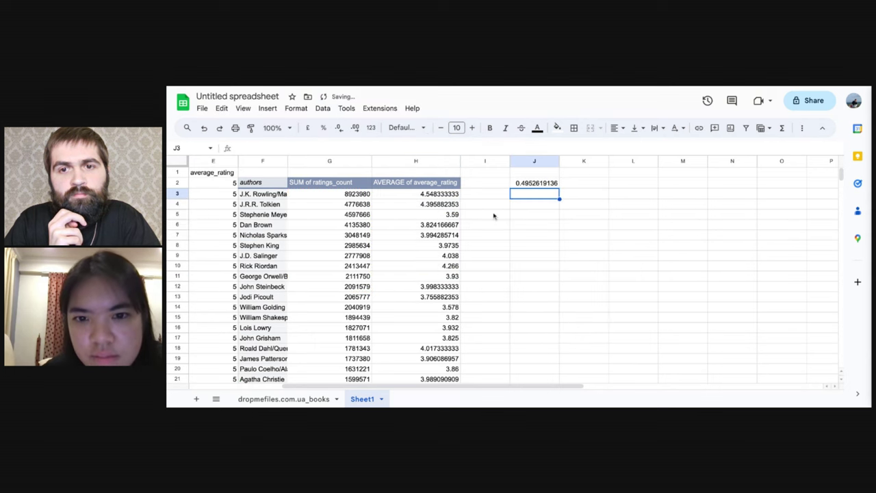
click(517, 184)
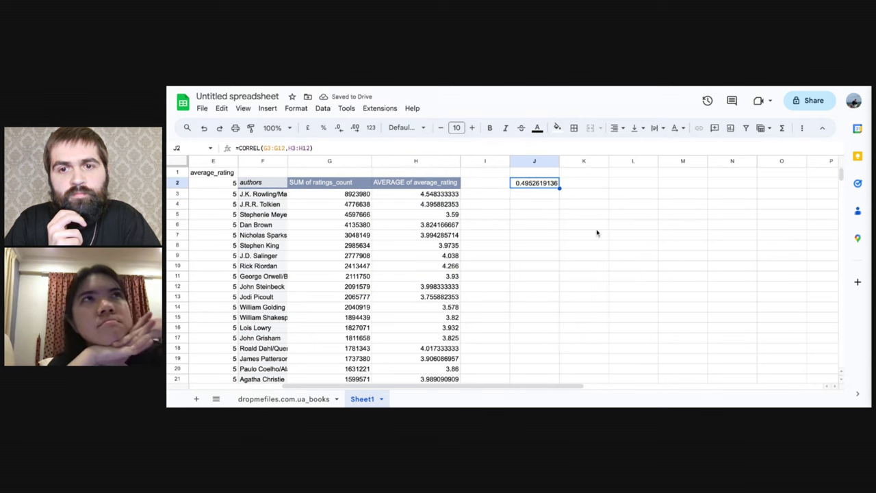